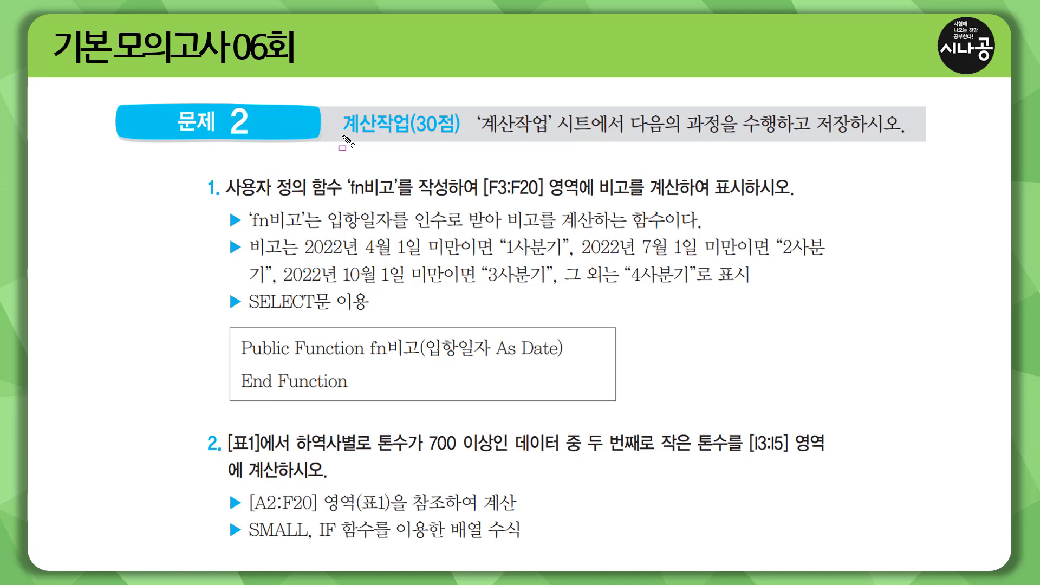
drag(342, 136, 545, 135)
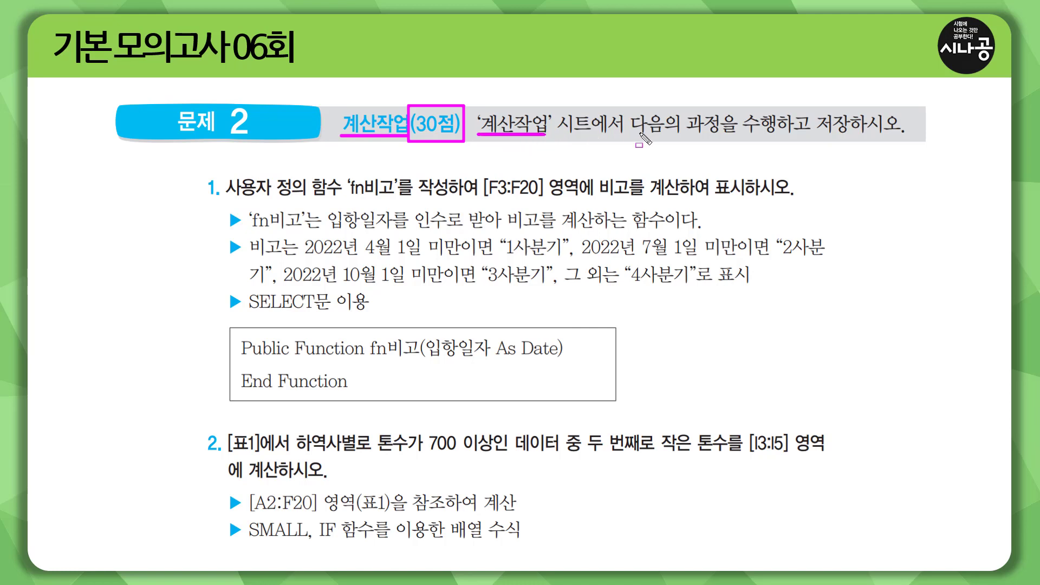
drag(629, 134, 914, 141)
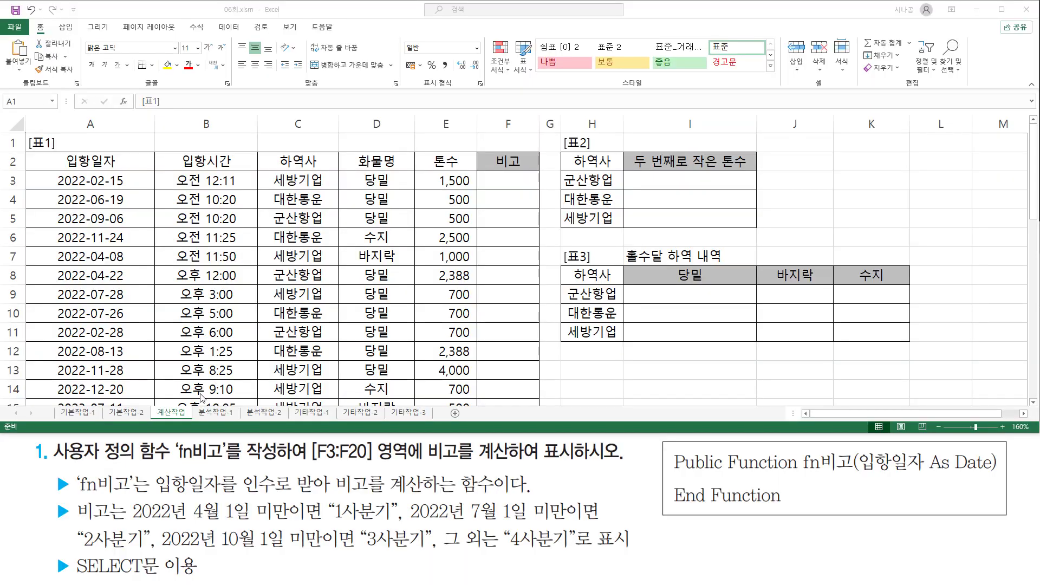
drag(52, 462, 620, 459)
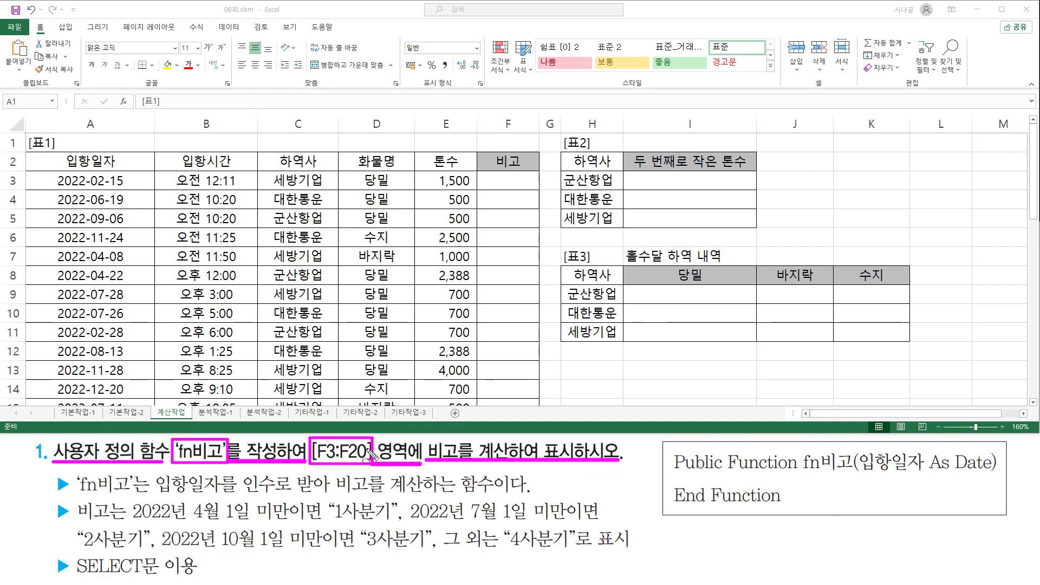
mouse_move(481, 173)
mouse_down()
mouse_move(538, 289)
mouse_move(540, 413)
mouse_move(534, 407)
mouse_up()
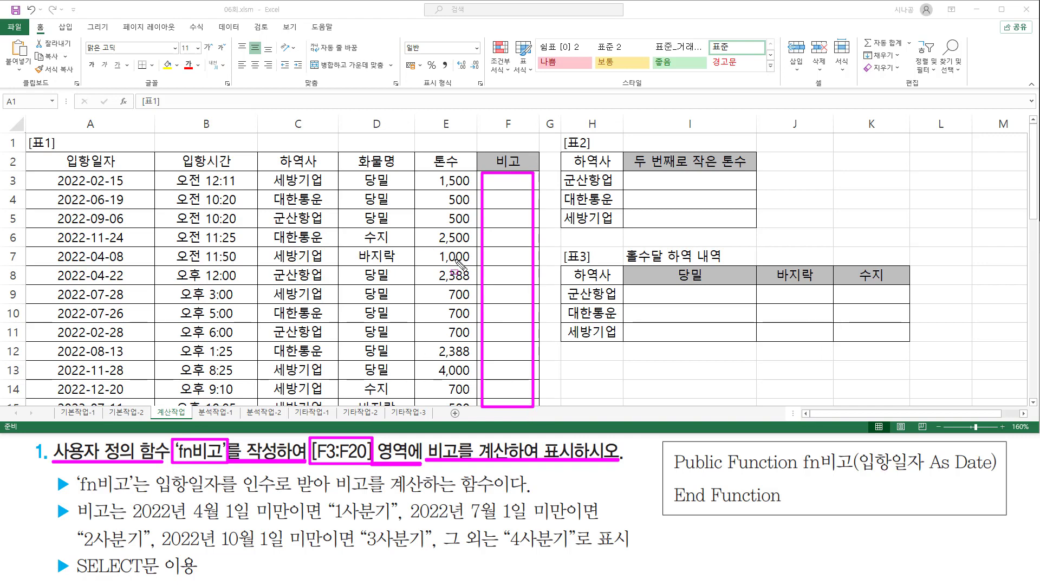
key(e)
mouse_move(78, 494)
mouse_down()
mouse_move(243, 509)
mouse_move(223, 498)
mouse_move(495, 495)
mouse_up()
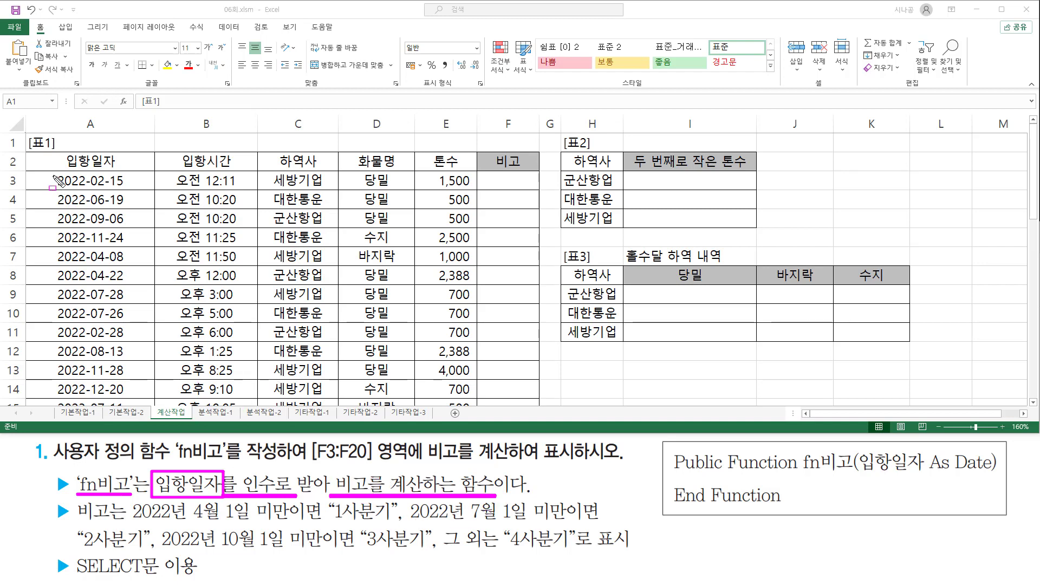
drag(53, 172, 132, 189)
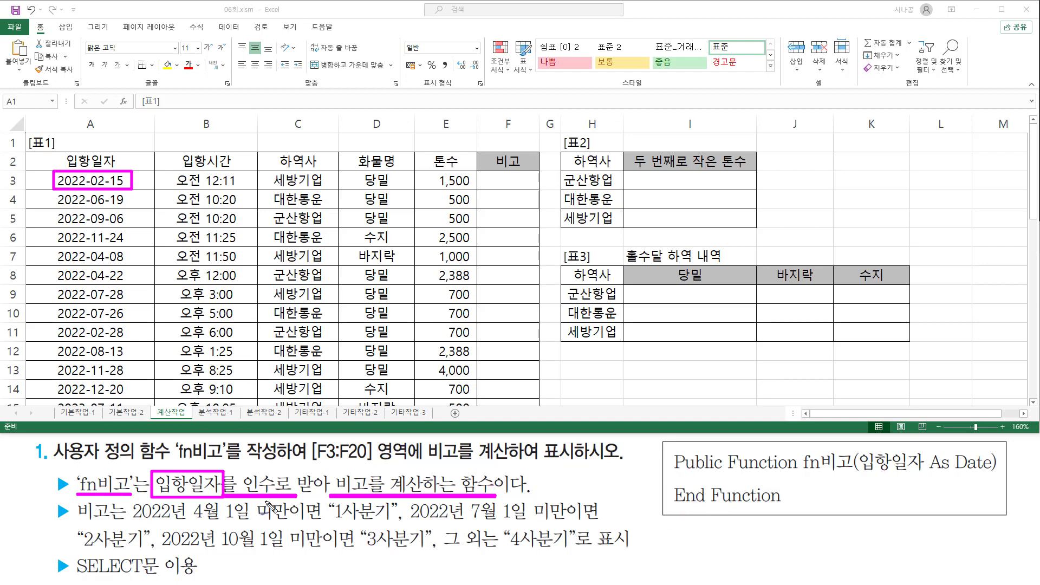
drag(191, 467, 209, 459)
drag(863, 475, 1000, 474)
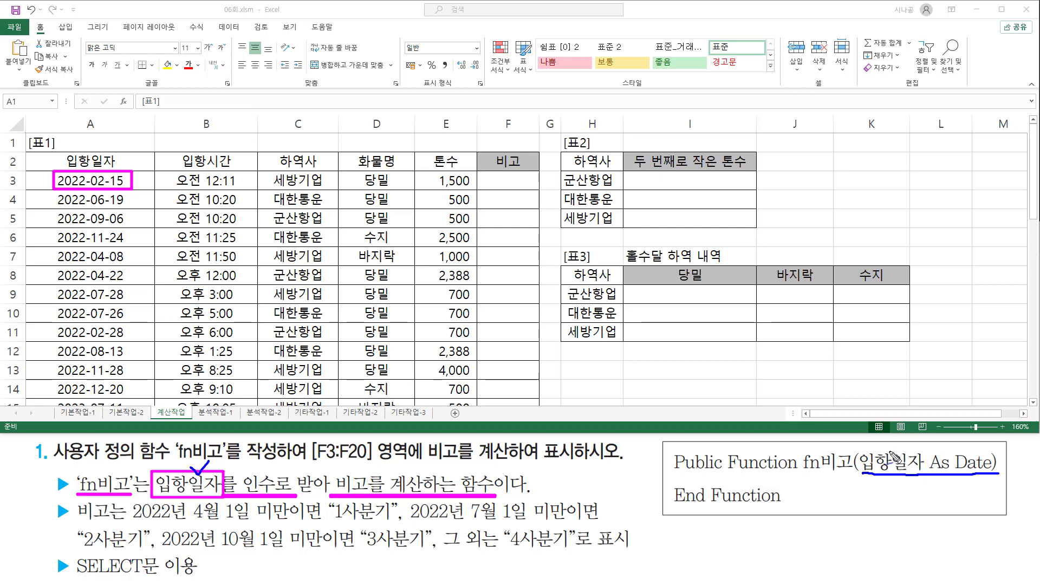
drag(891, 453, 908, 442)
key(Escape)
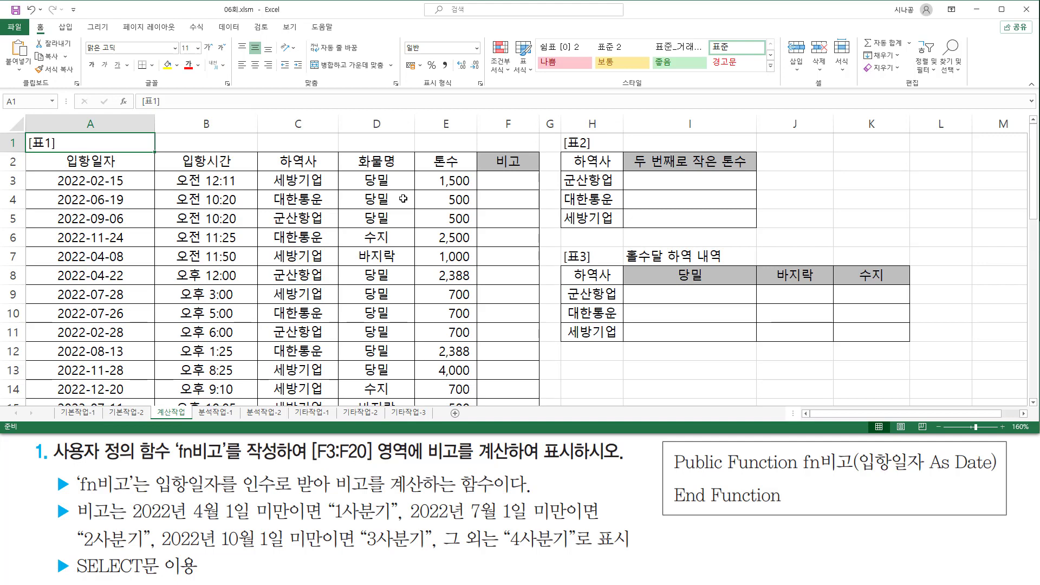
Step: Open the Visual Basic editor, insert a new module and reposition and enlarge its code window
key(alt)
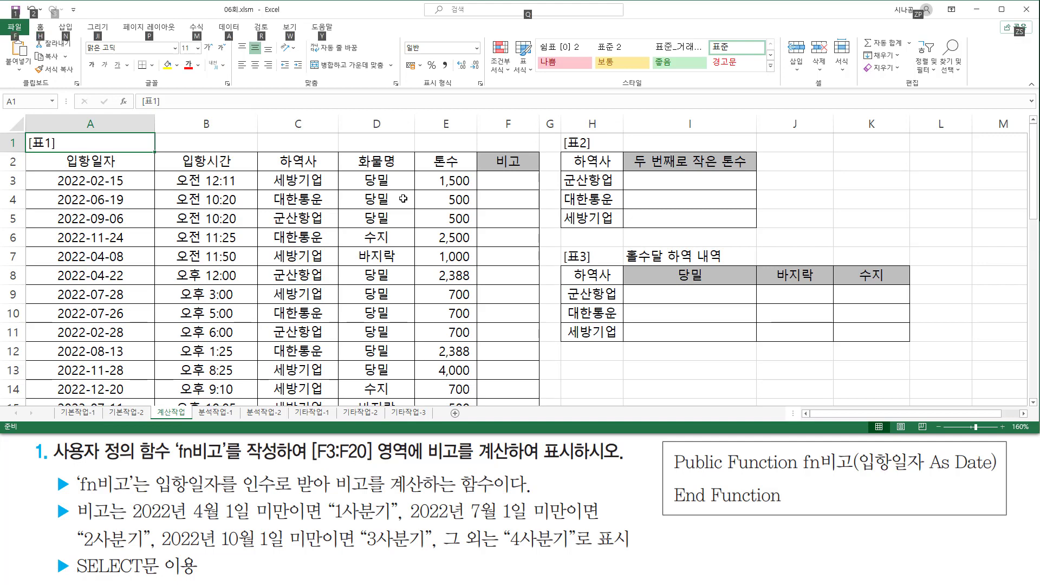
key(alt+F11)
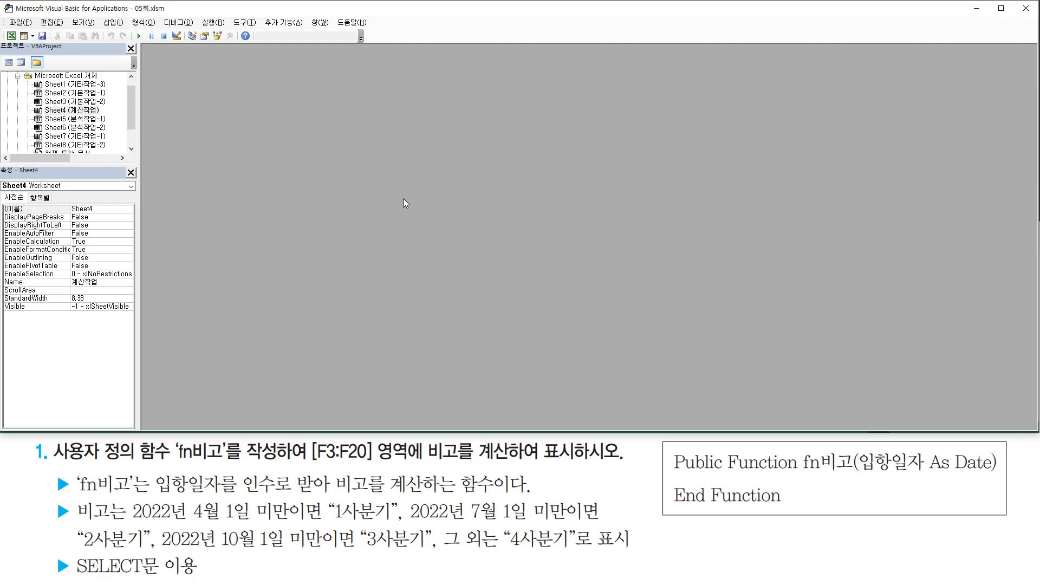
click(111, 23)
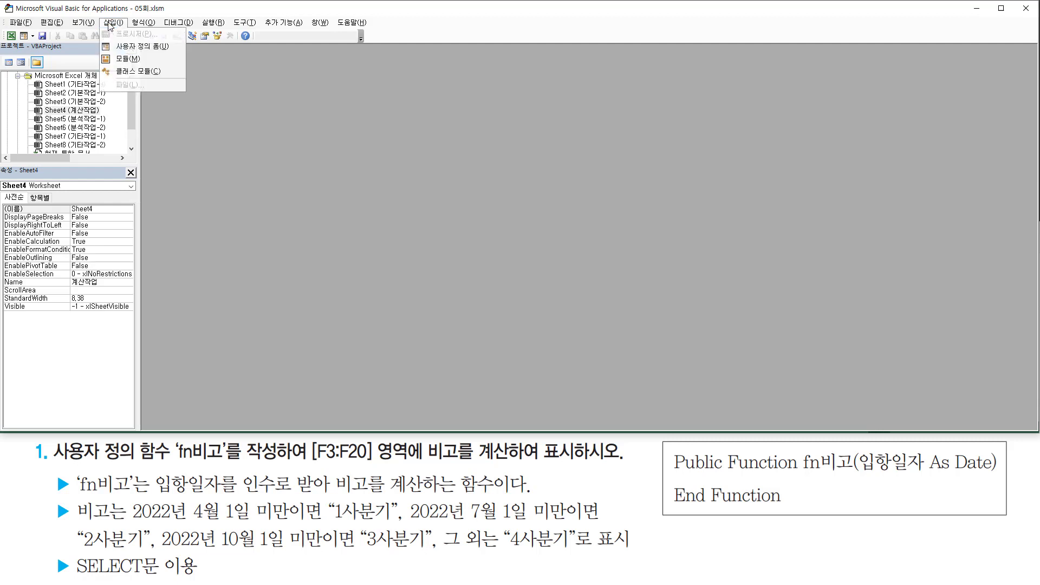
click(130, 59)
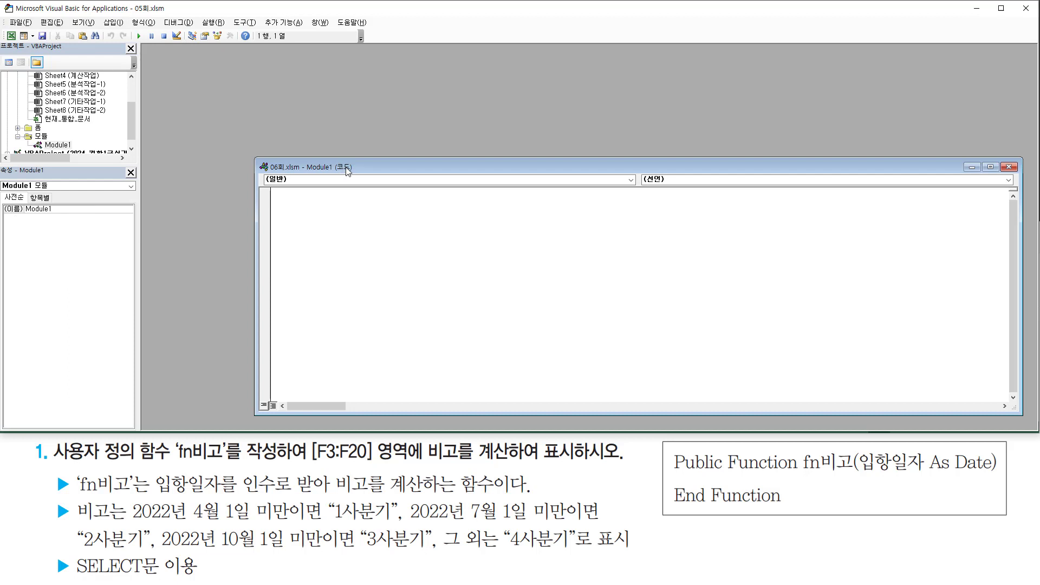
drag(347, 172, 245, 70)
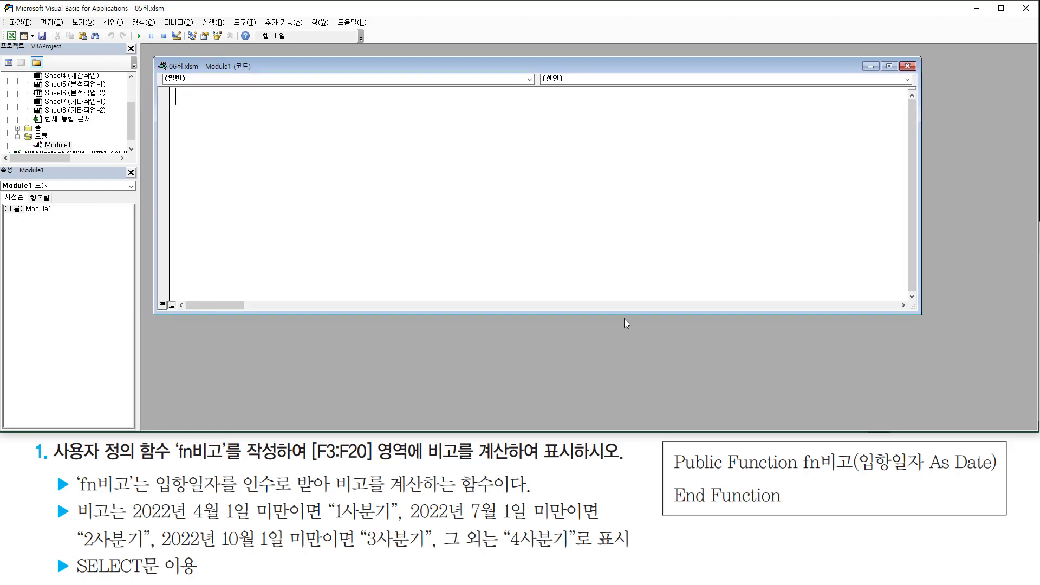
drag(628, 313, 630, 401)
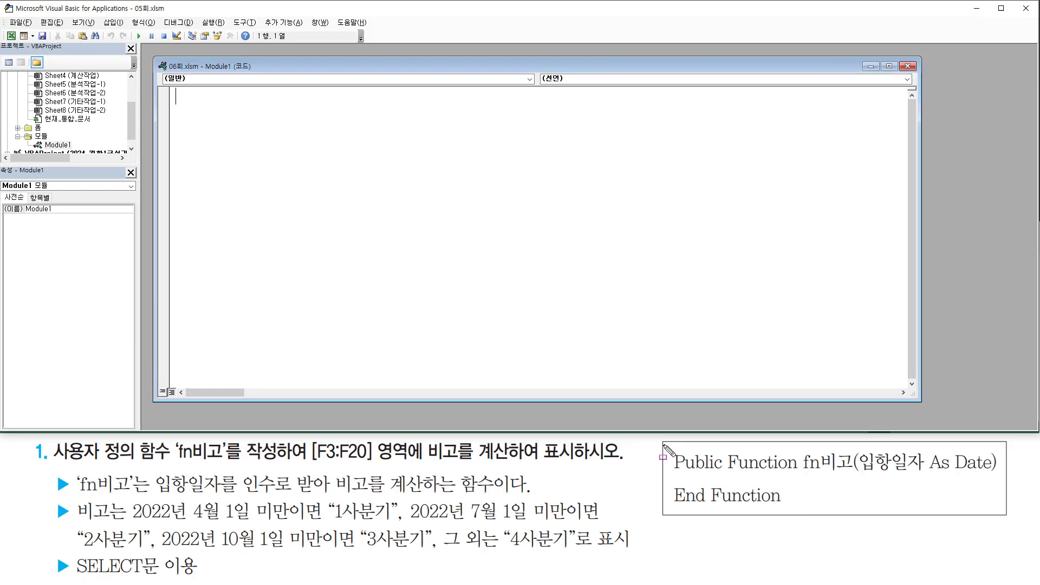
Step: Declare the function Public Function fn비고(입항일자 As Date) in the new module, leaving blank lines for its body
mouse_move(662, 442)
mouse_down()
mouse_move(678, 510)
mouse_move(1005, 525)
mouse_move(997, 519)
mouse_up()
key(Escape)
click(317, 160)
text(puv)
key(BackSpace)
text(blic func)
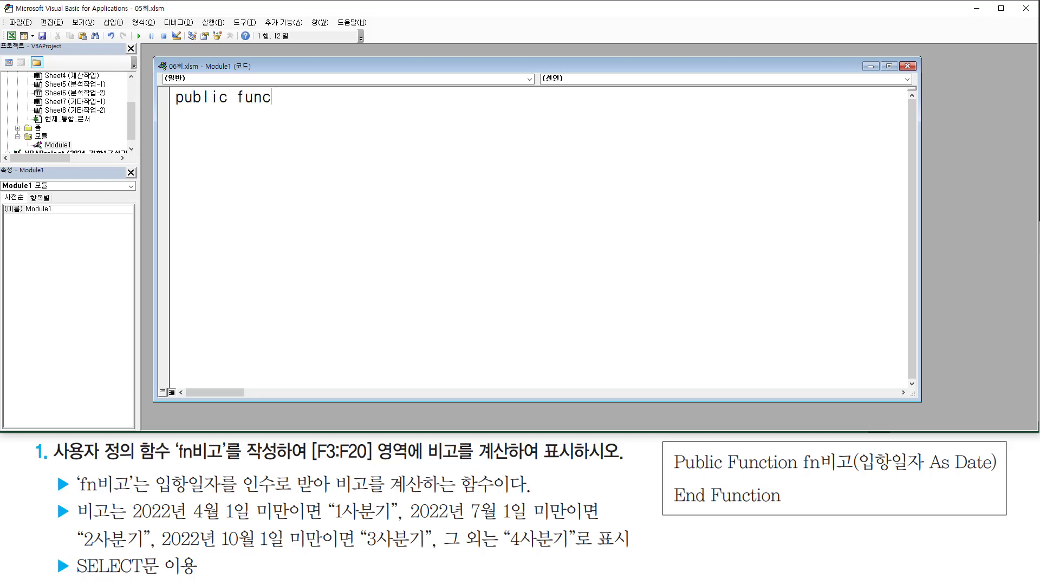
text(tion fn비고()
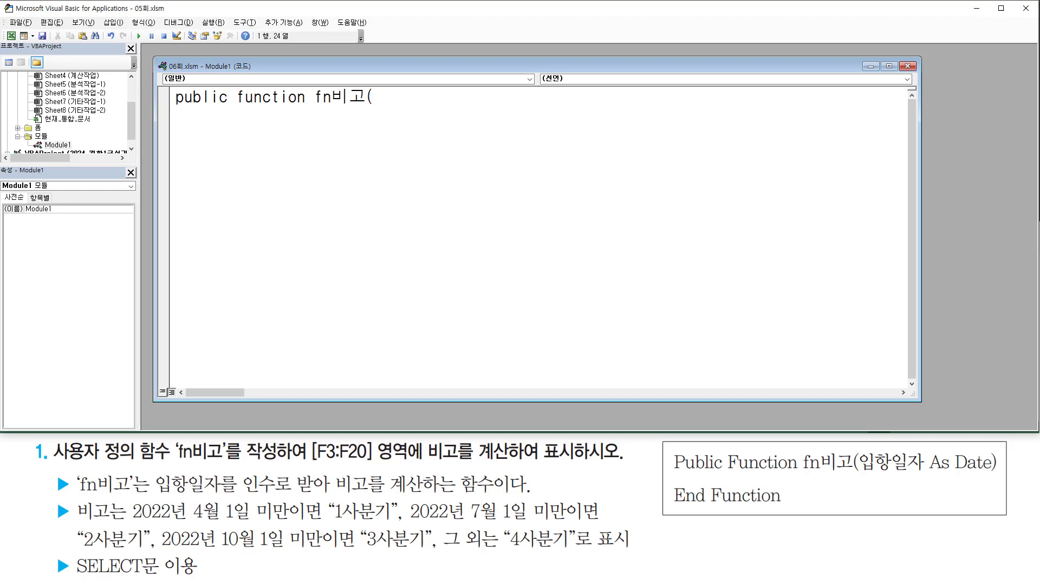
text(입항이)
text(일자 )
text(a)
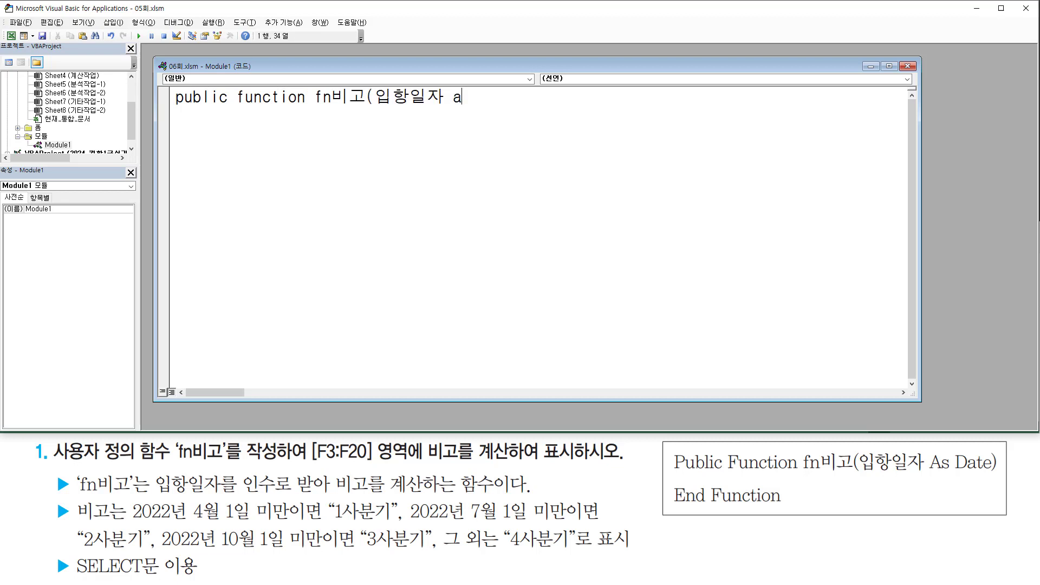
text(s d)
key(BackSpace)
text(d)
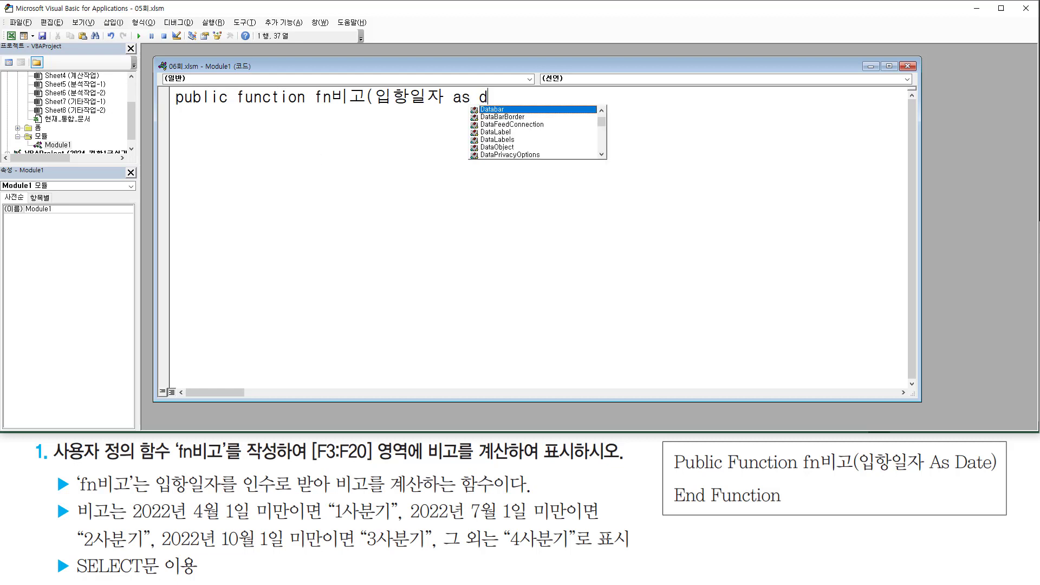
text(ate))
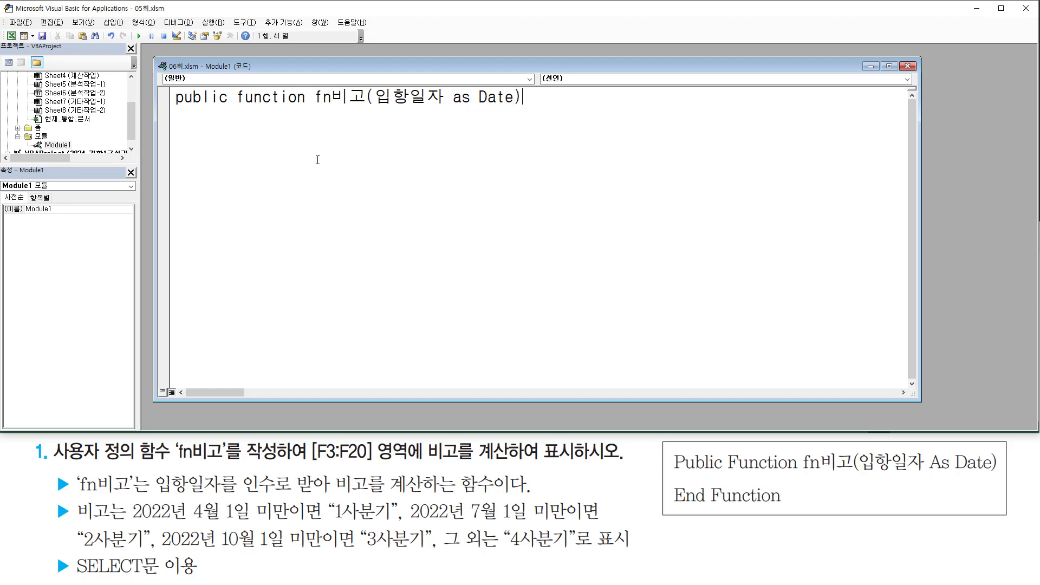
key(Return)
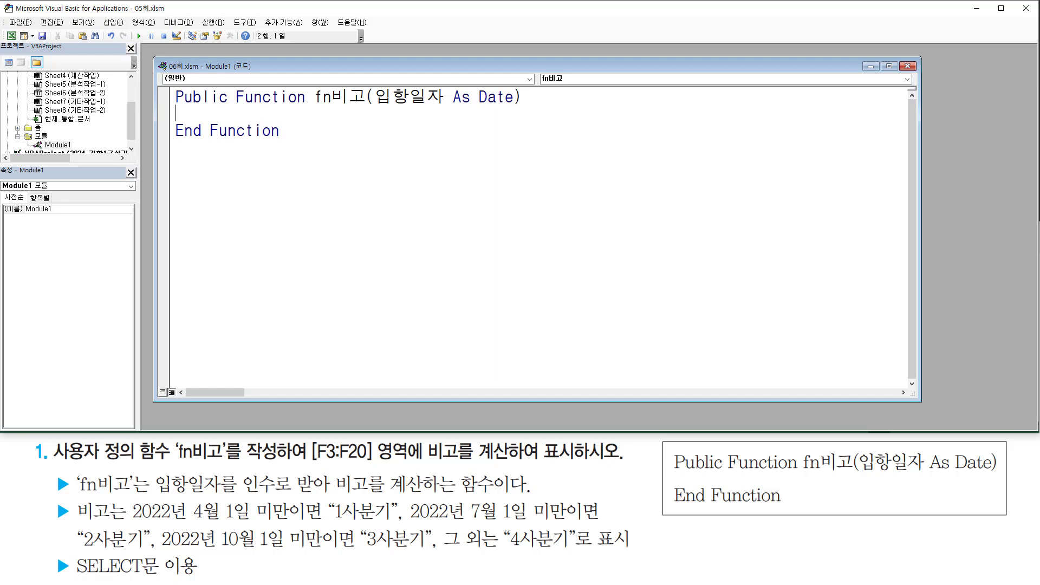
key(Return)
key(Return)
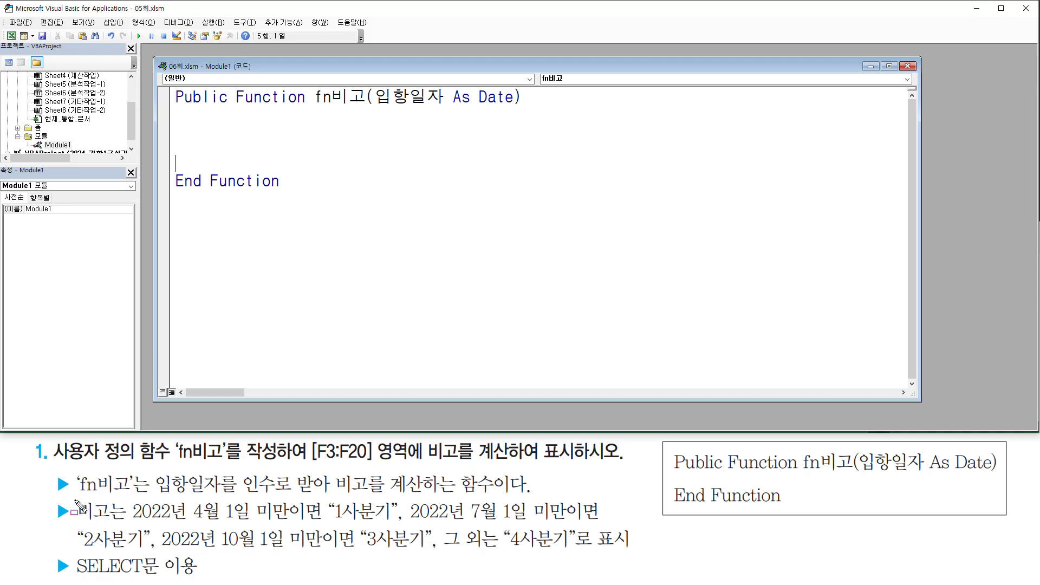
mouse_move(74, 500)
mouse_down()
mouse_move(126, 526)
mouse_move(271, 496)
mouse_up()
key(Escape)
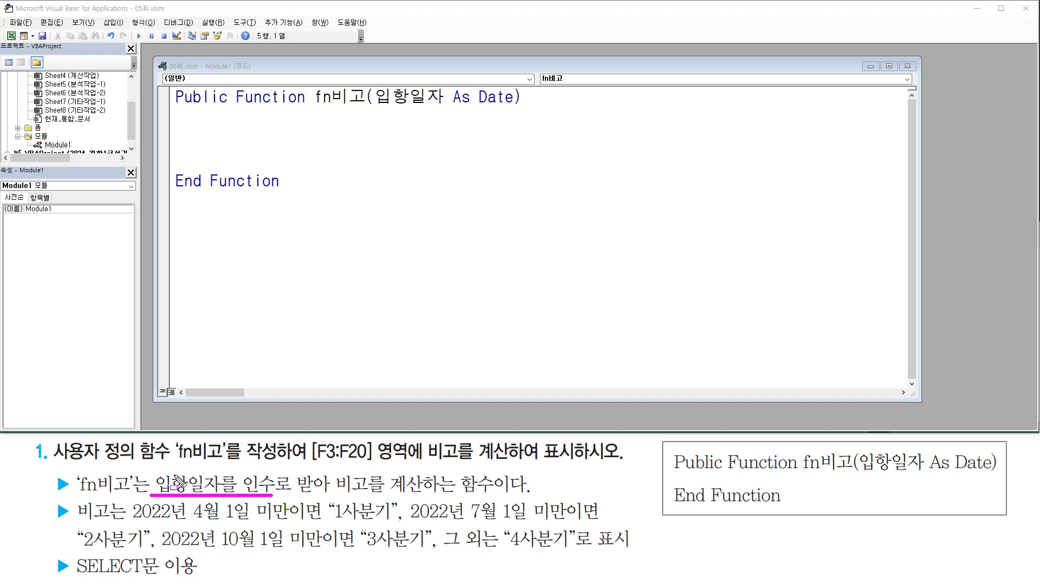
drag(127, 521, 569, 523)
drag(80, 551, 422, 552)
drag(505, 550, 570, 552)
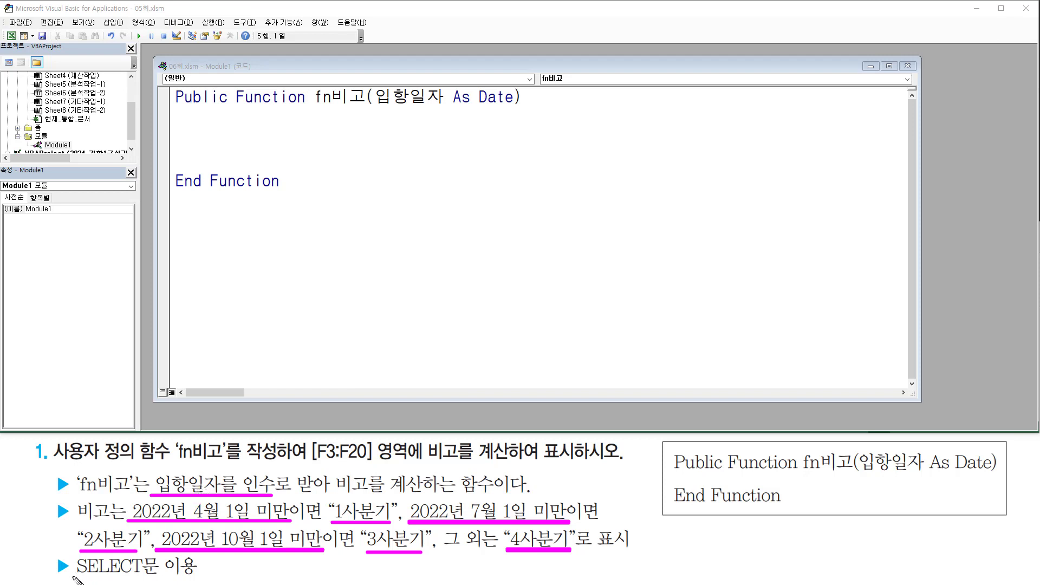
drag(72, 576, 195, 576)
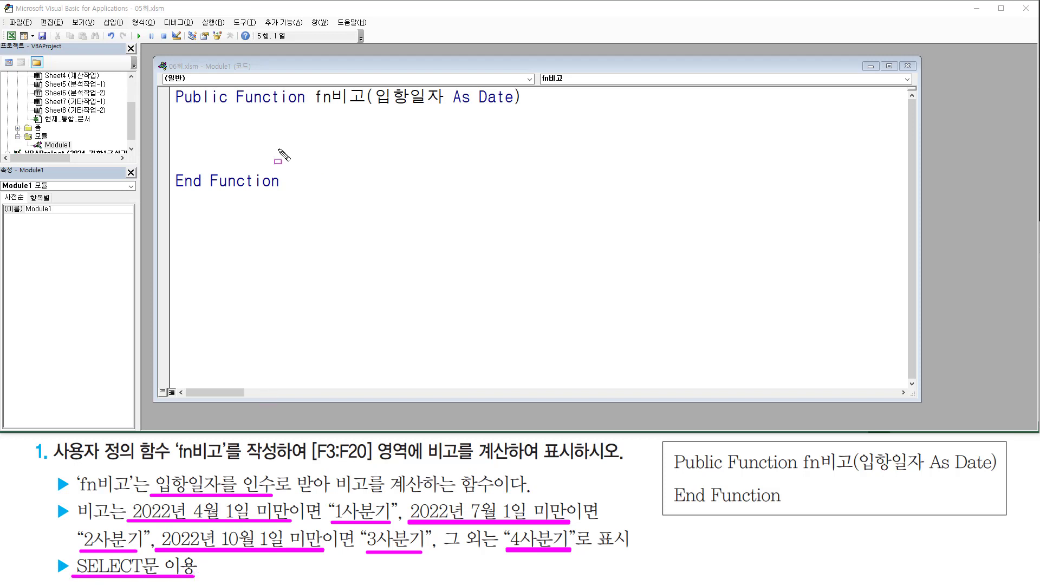
Step: Begin a Select Case 입항일자 statement inside the fn비고 function, followed by blank lines
click(233, 141)
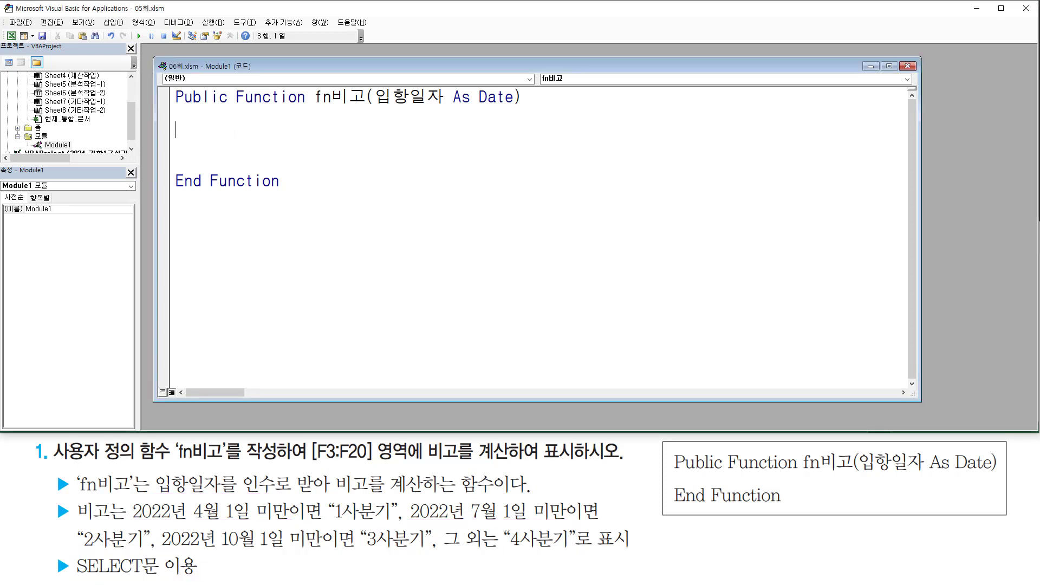
text(select case)
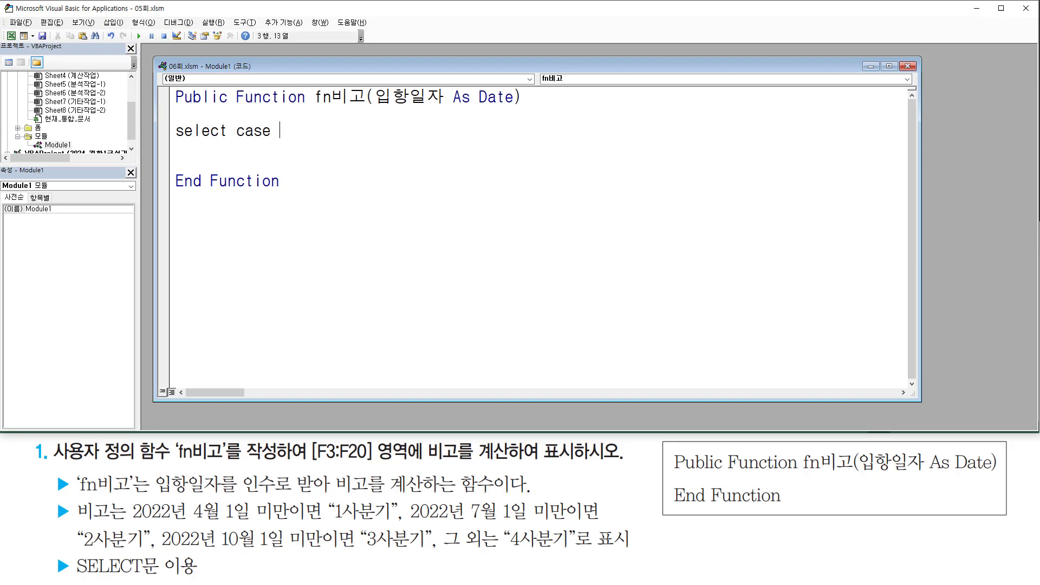
text( 입항일자)
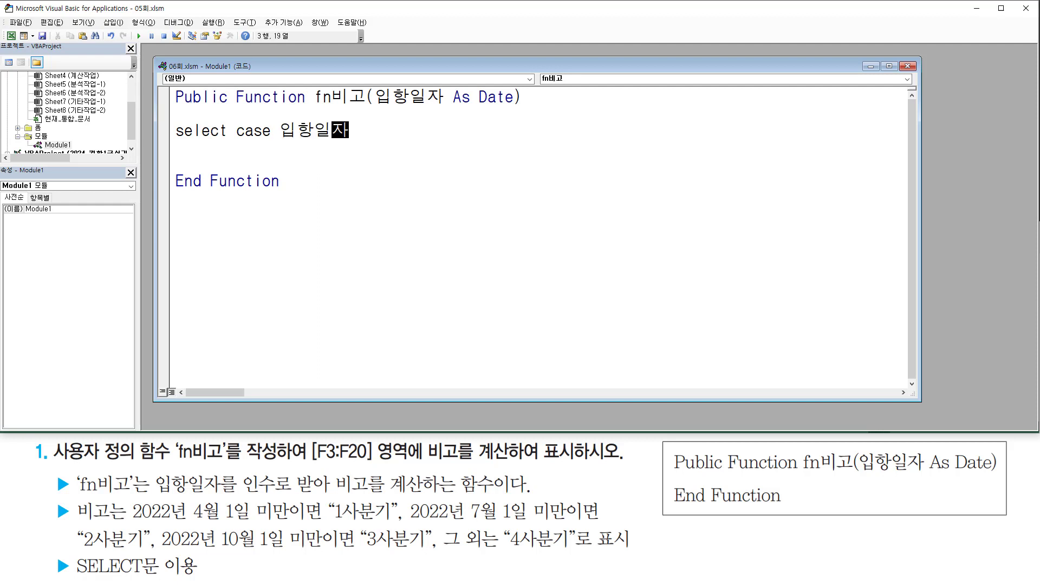
key(Return)
key(Return)
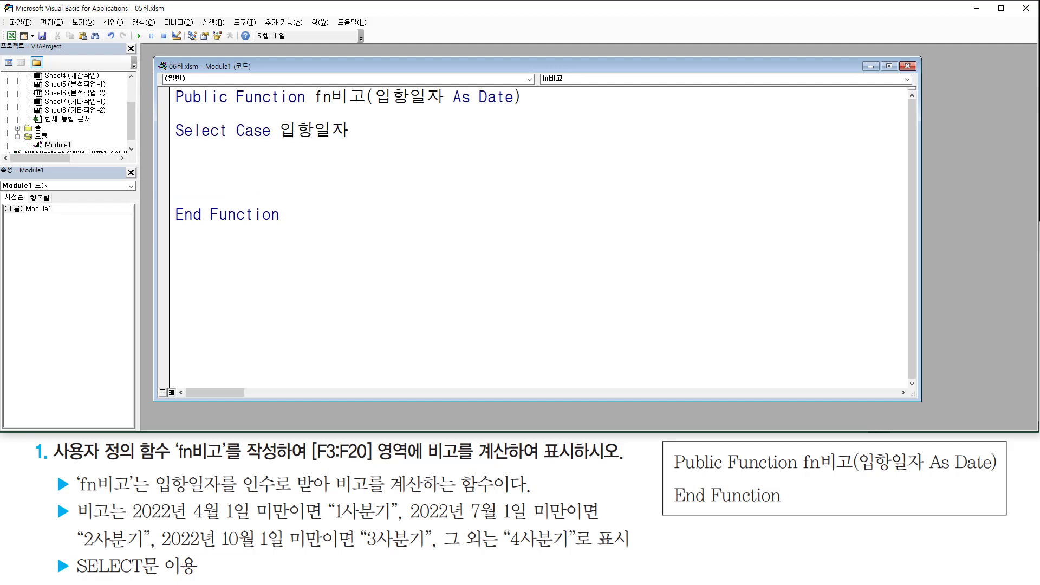
Step: Add the first condition, Case Is < #2022-04-01#, under the Select Case line, enclosing the date in # signs
text(case is)
drag(128, 523, 294, 524)
key(Escape)
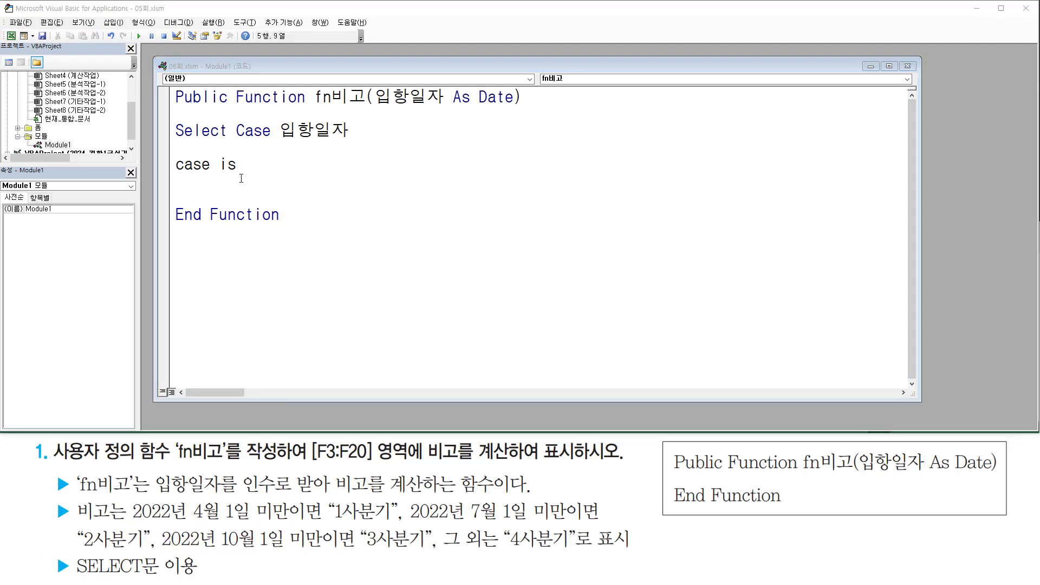
click(259, 169)
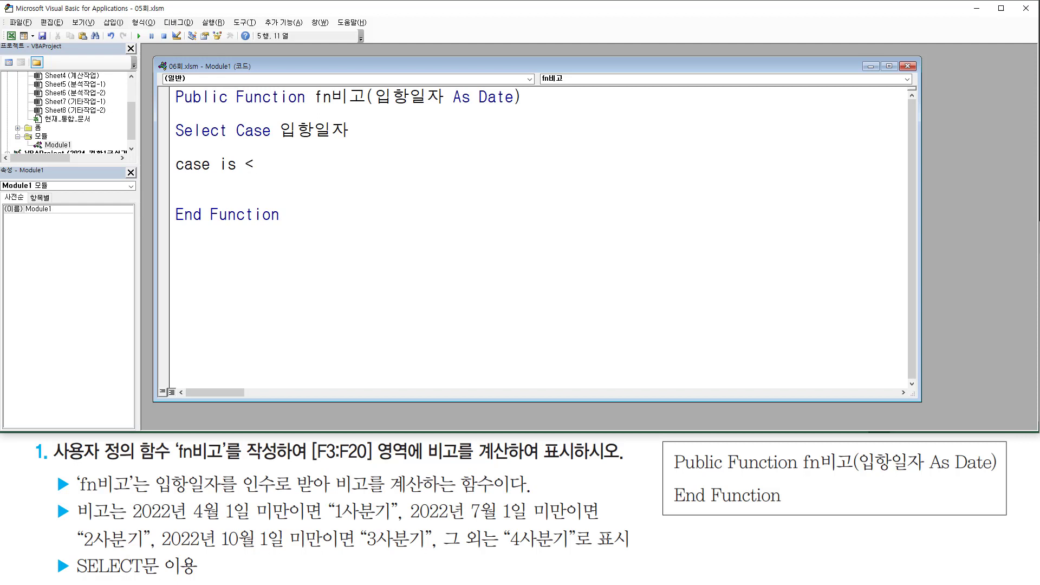
text(2022-04-01)
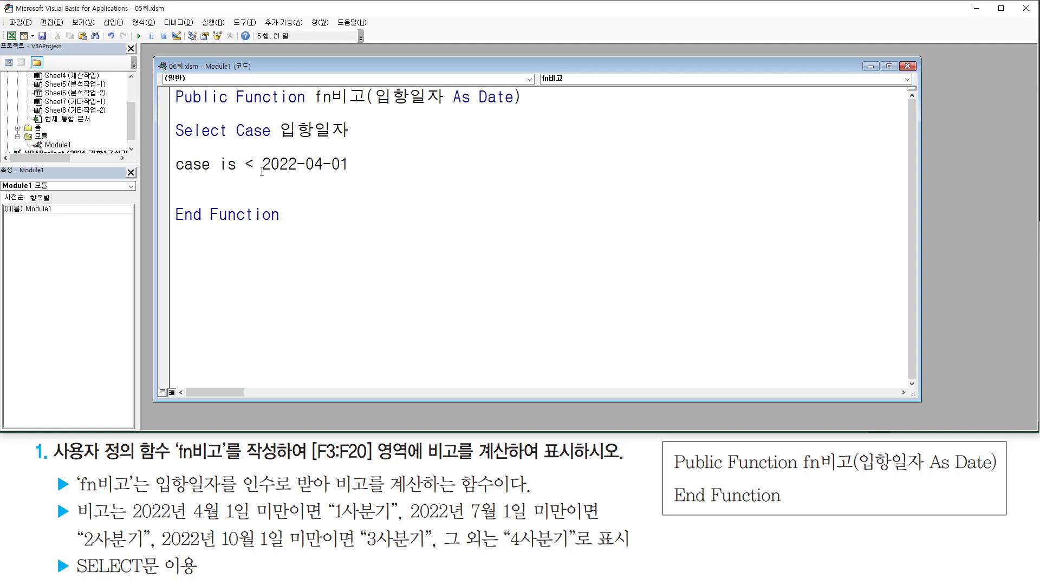
drag(263, 164, 349, 165)
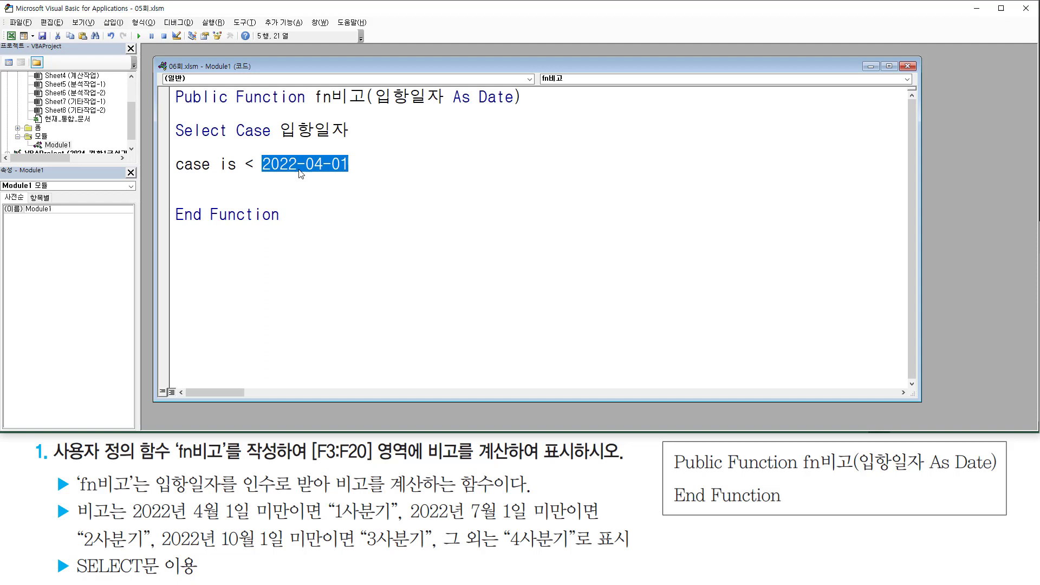
click(266, 165)
key(Left)
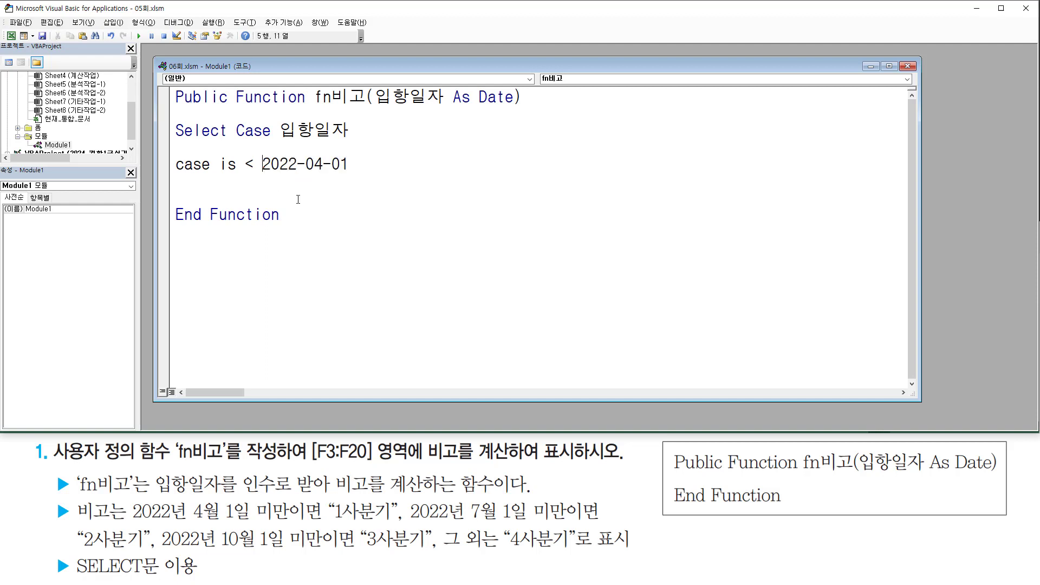
text(#)
key(End)
text(#)
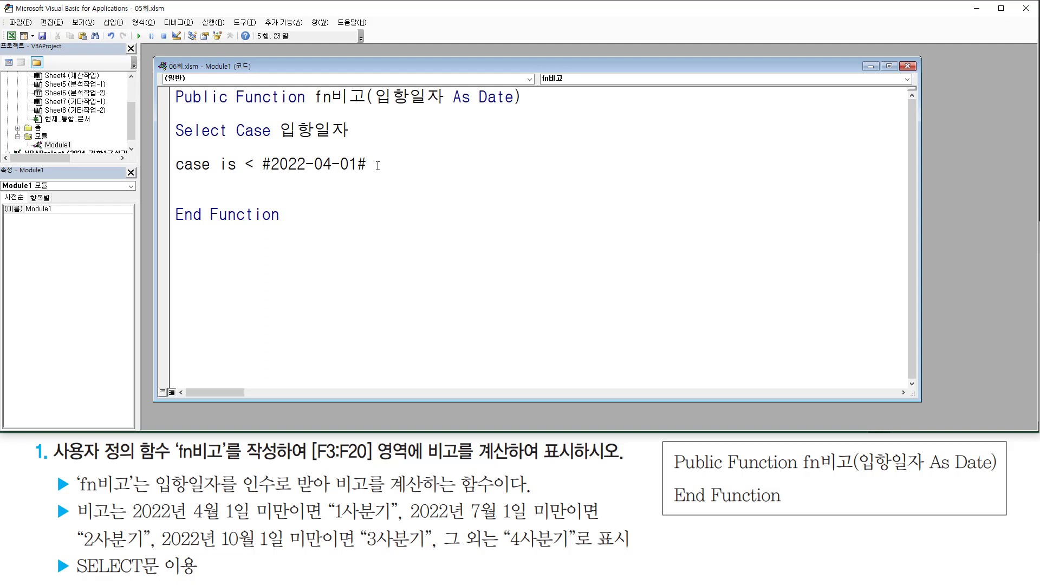
key(Return)
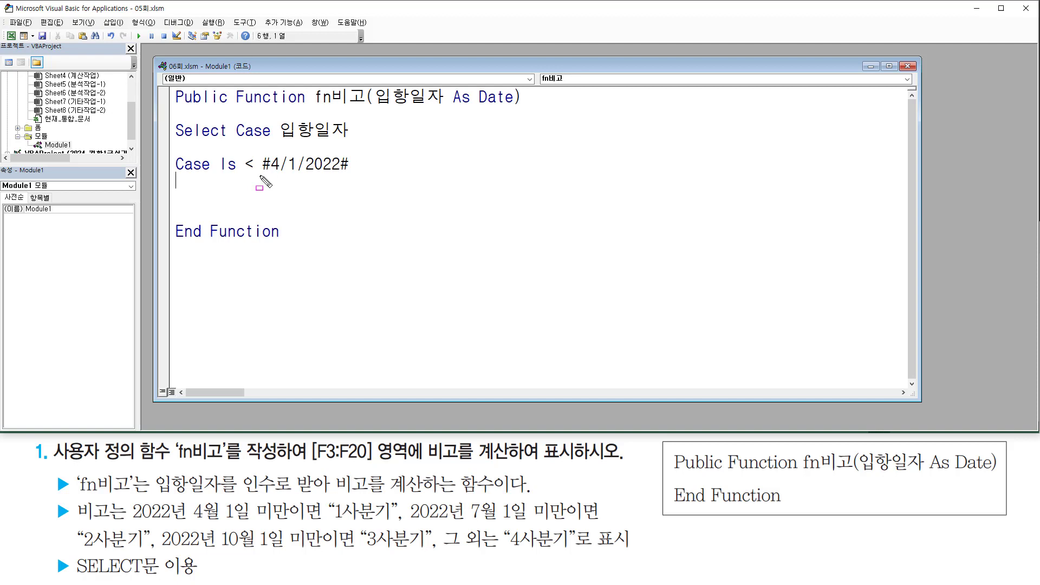
drag(260, 176, 350, 176)
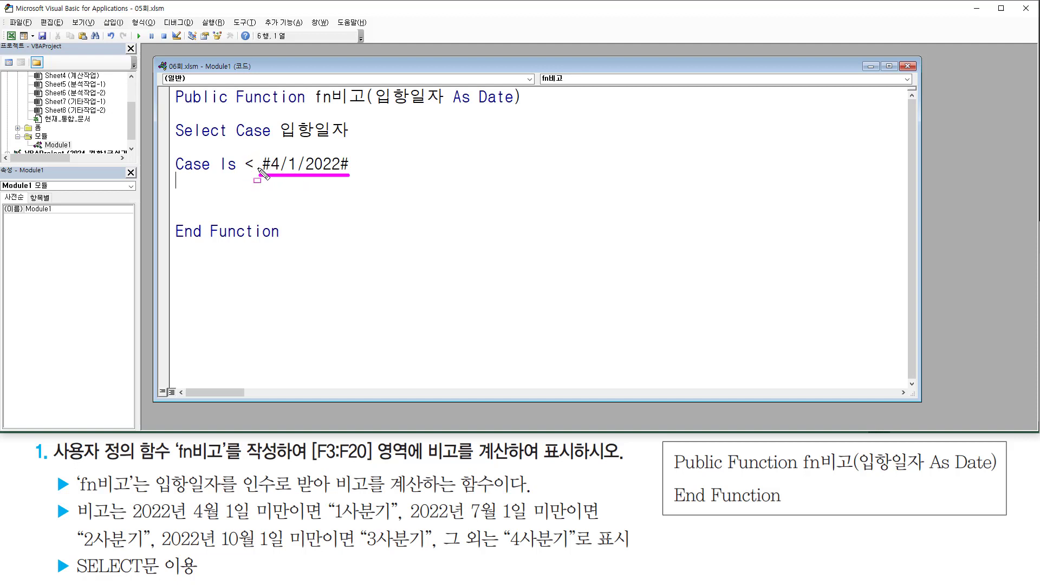
key(Escape)
Step: Add the line fn비고 = "1사분기" under the first Case condition, indented one level
click(228, 189)
key(Return)
text(fn비고 = )
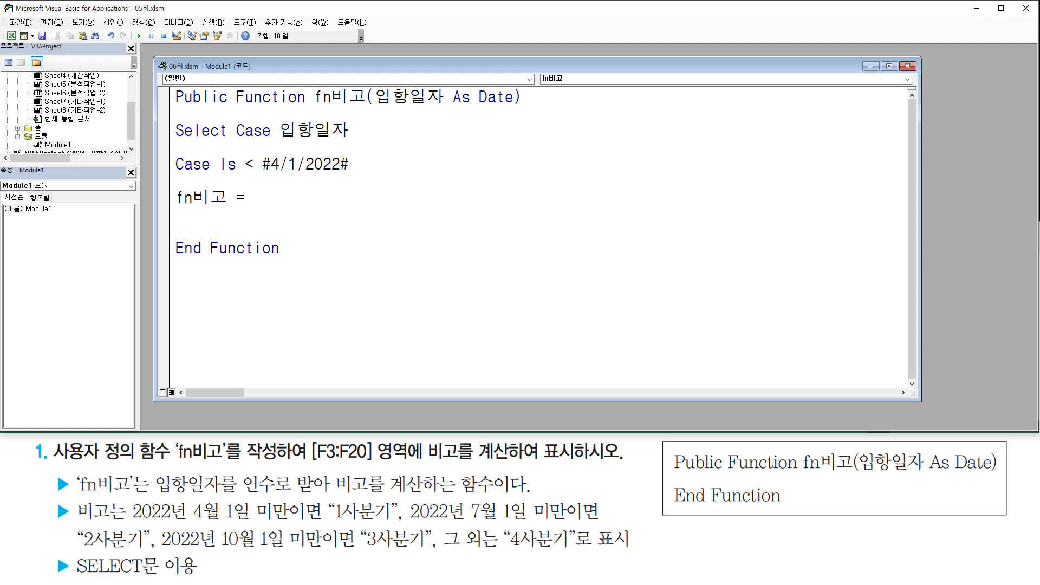
text("1)
text(tk)
key(BackSpace)
key(BackSpace)
key(Hangul)
text(사분)
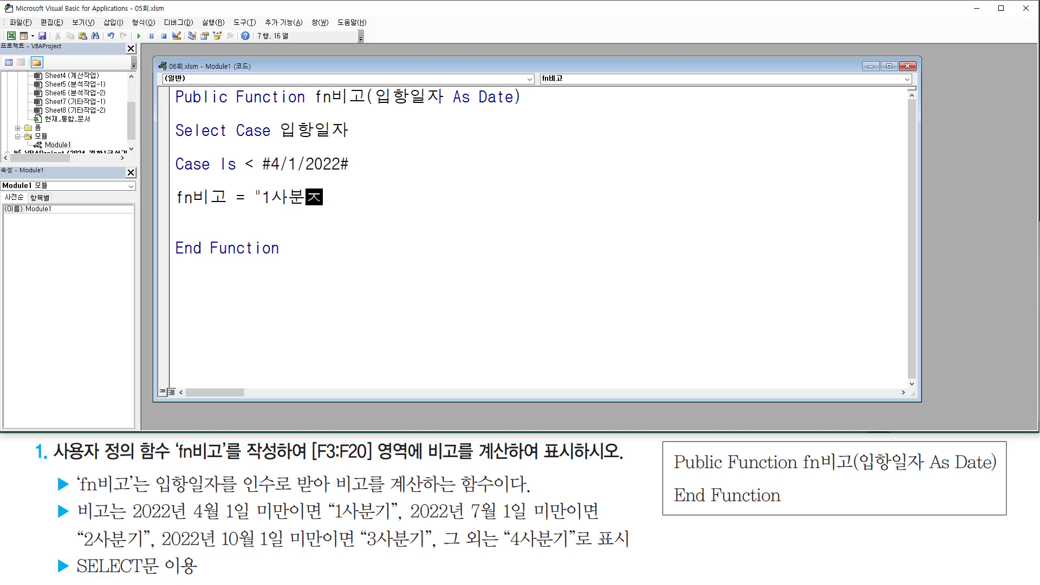
text(기")
key(Return)
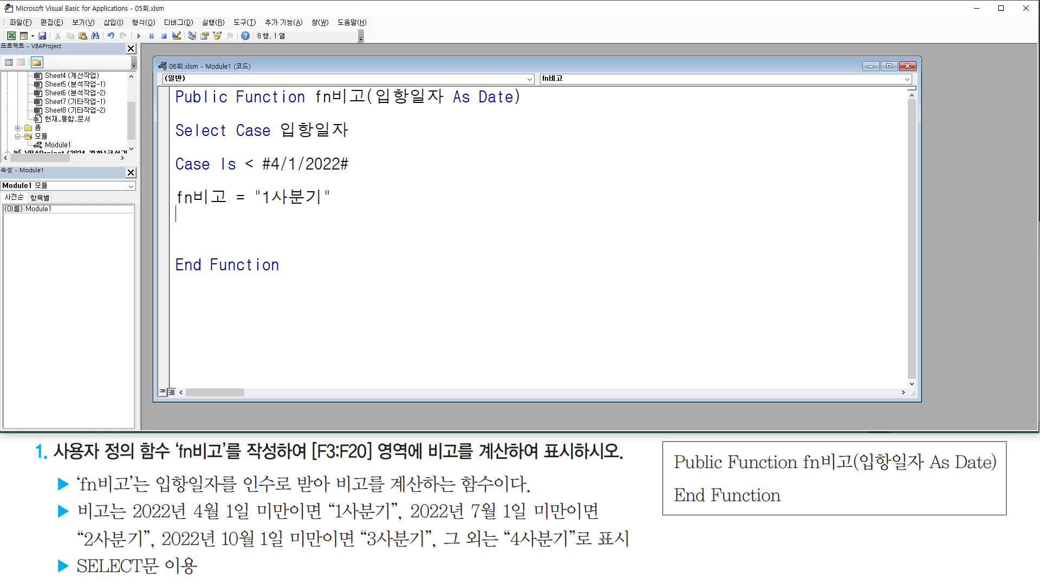
key(Up)
key(Tab)
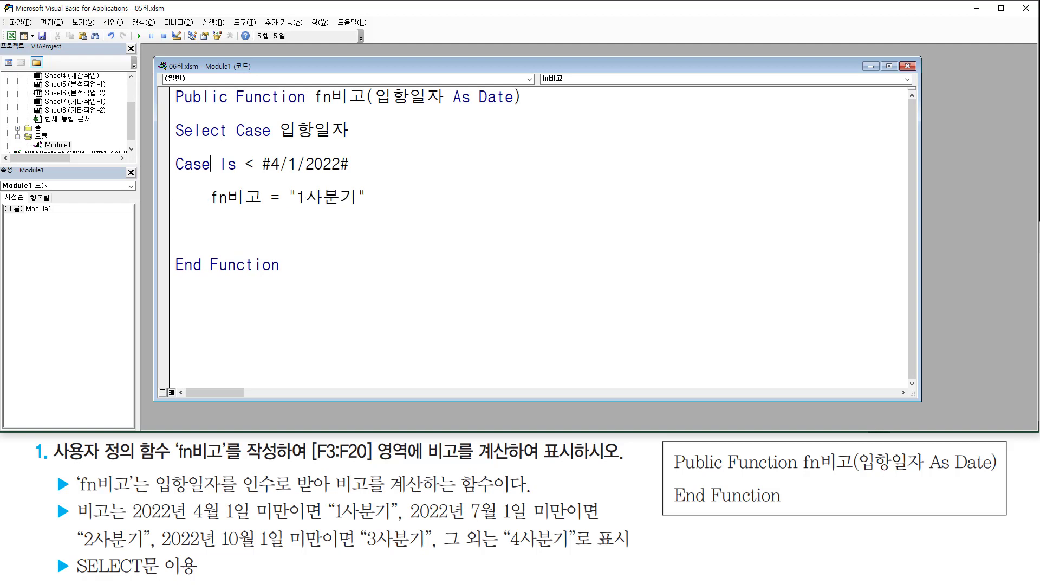
Step: Copy the first Case block with its "1사분기" assignment and paste it twice below the original
key(shift+Down)
key(shift+Down)
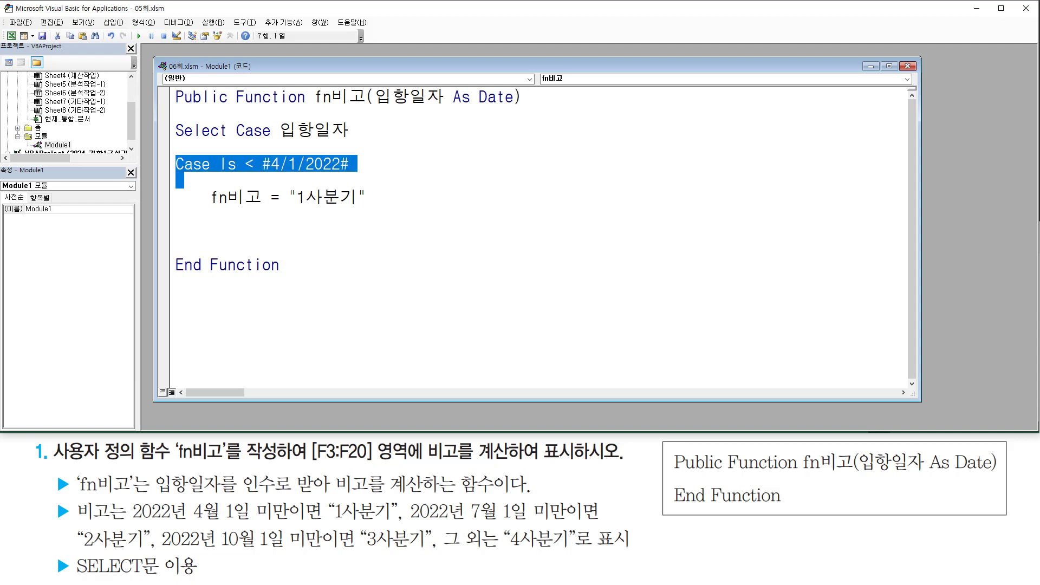
key(shift+Down)
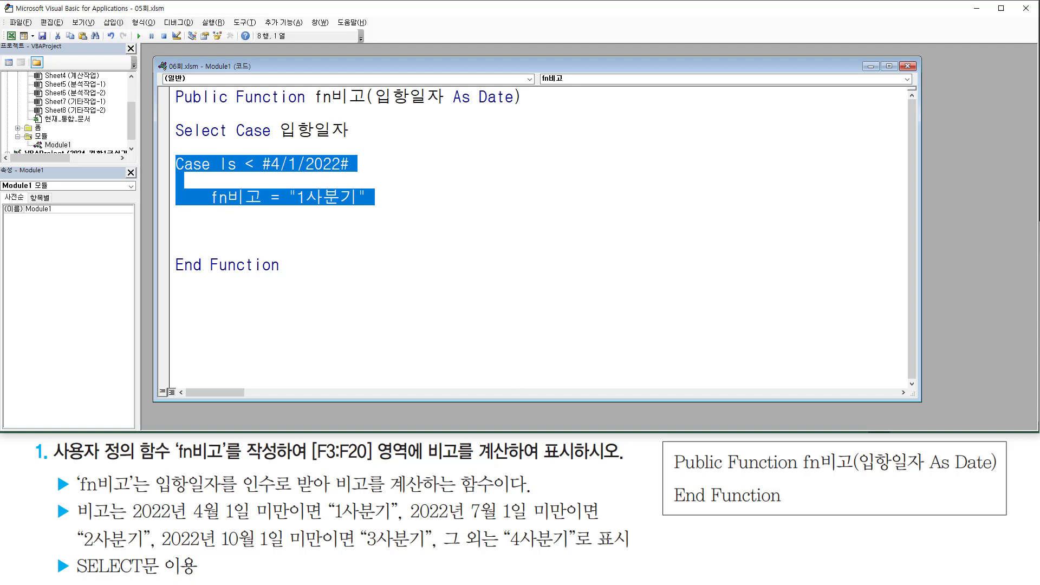
key(ctrl+x)
key(ctrl+z)
key(Right)
key(ctrl+v)
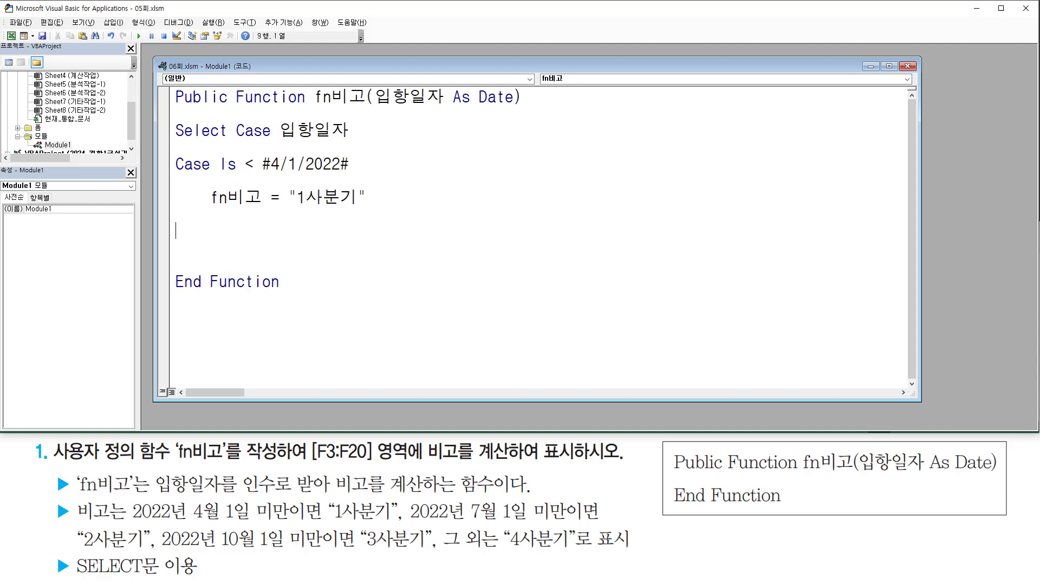
key(ctrl+v)
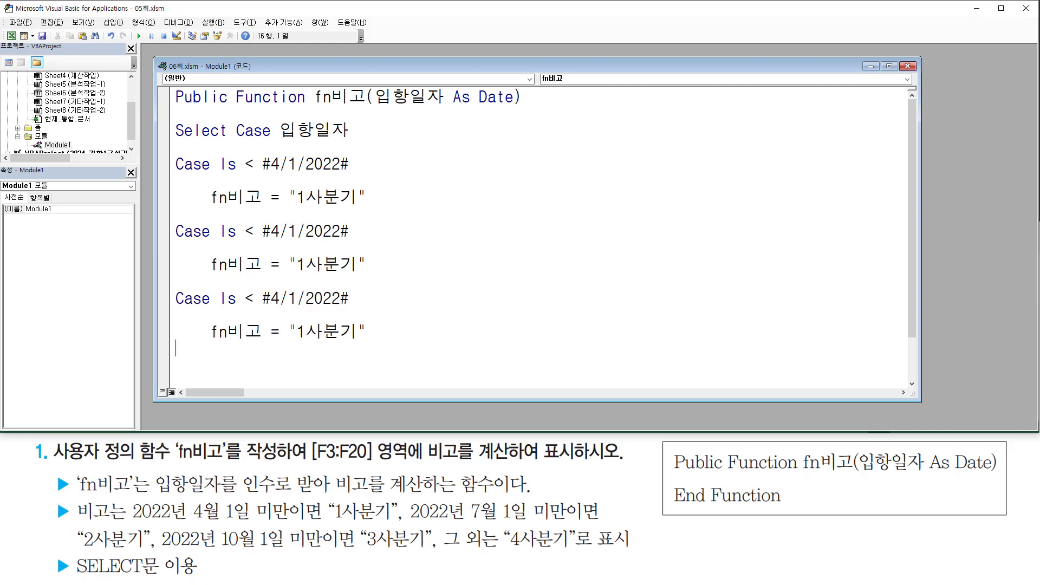
Step: Change the second Case block's date to #7/1/2022# and its result to "2사분기"
key(Up)
key(Up)
key(Up)
double_click(274, 232)
text(7)
key(Down)
key(Down)
key(Delete)
text(2)
Step: Change the third Case block's date to #10/1/2022# and its result to "3사분기"
click(306, 298)
text(10)
key(Delete)
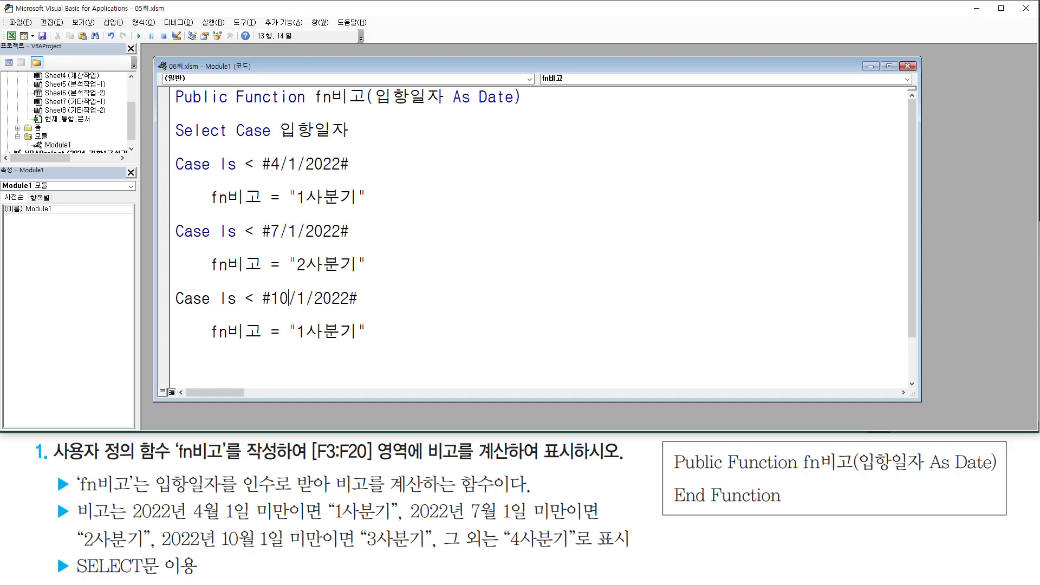
key(Down)
key(Down)
click(275, 331)
text(3)
key(Delete)
Step: Add a Case Else line below the "3사분기" assignment, followed by a blank line
key(Return)
key(Return)
text(ㅊ)
key(BackSpace)
text(case els)
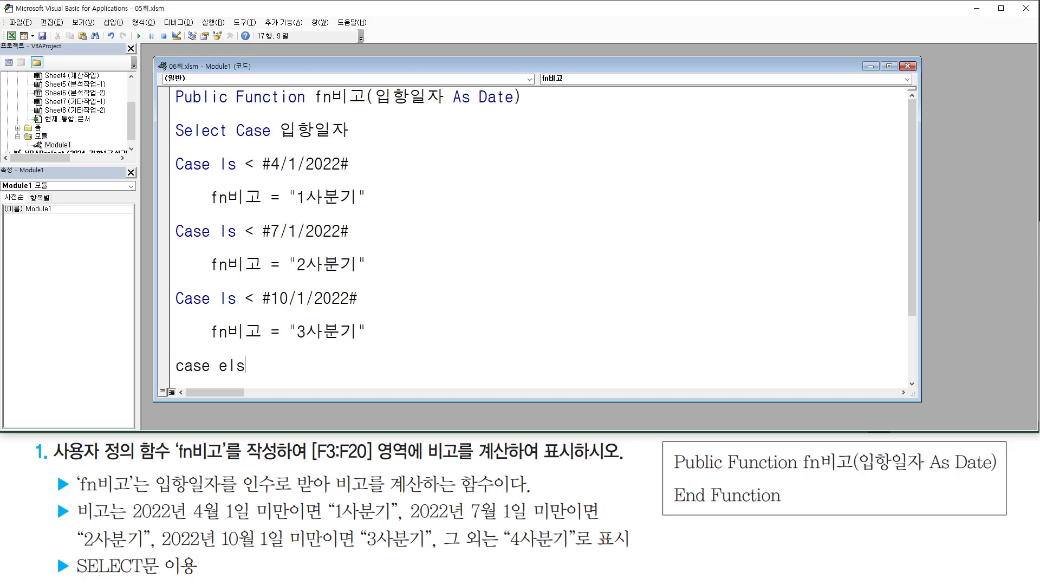
text(e)
key(Return)
key(Return)
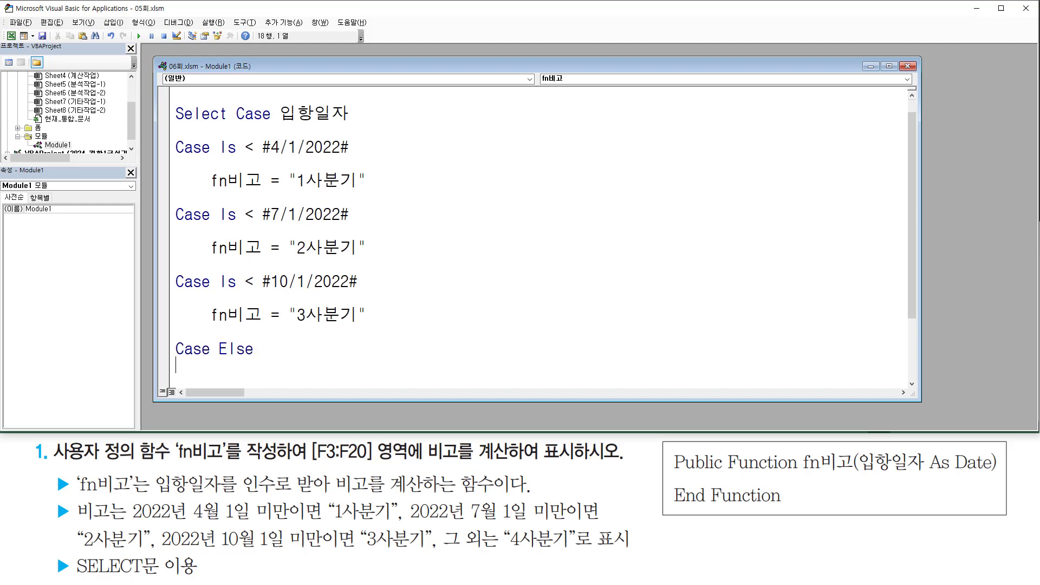
Step: Add fn비고 = "4사분기" under Case Else and close the statement with End Select
text(fn)
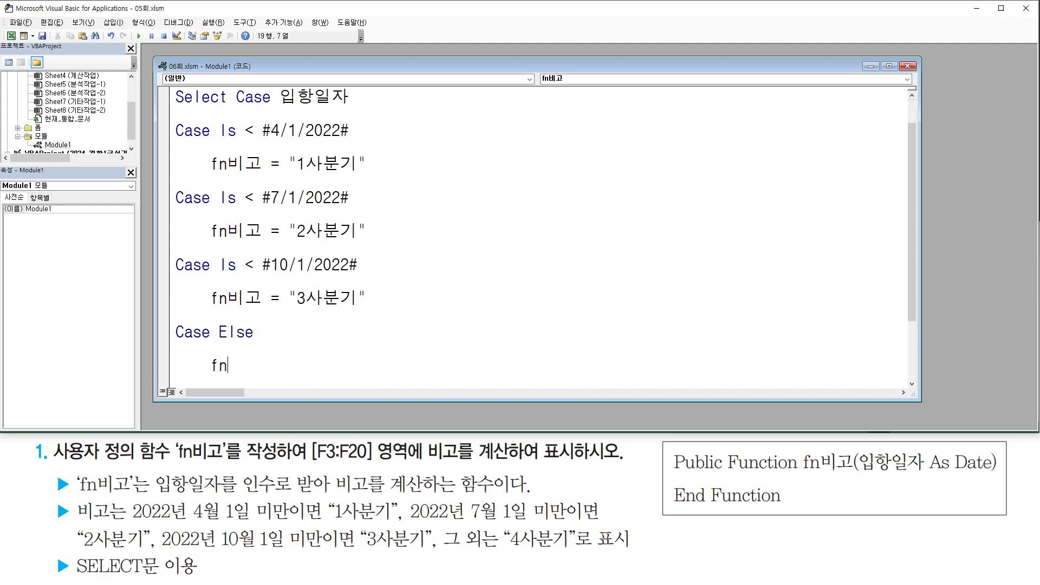
text(비고 )
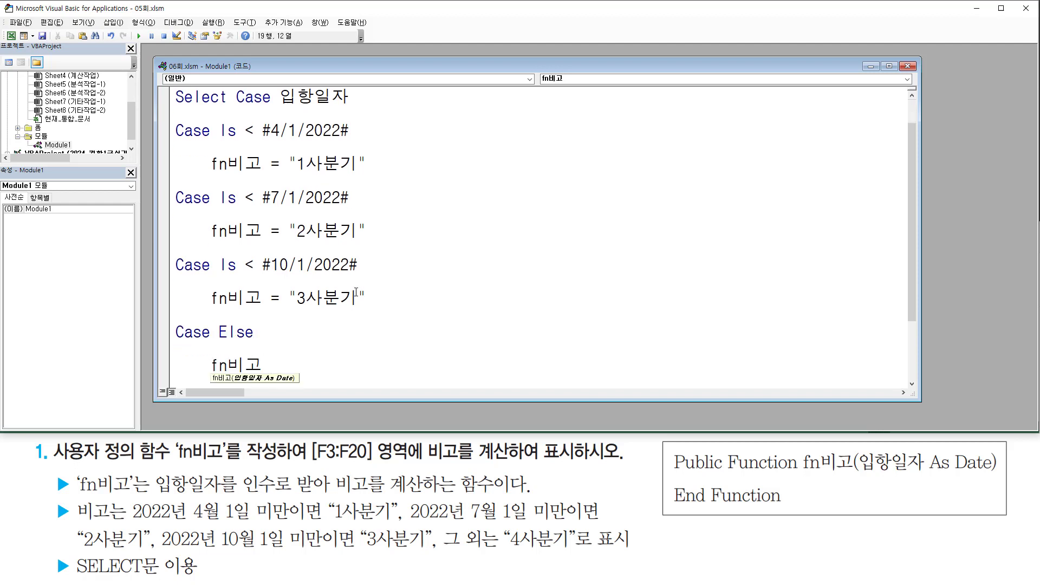
text(= "4)
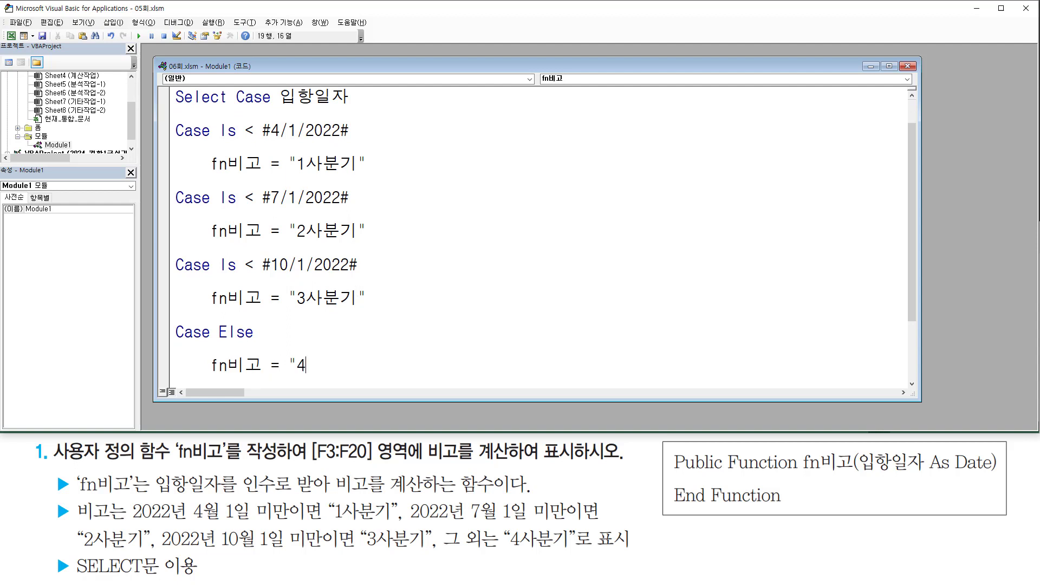
text(사분ㄱㅣ)
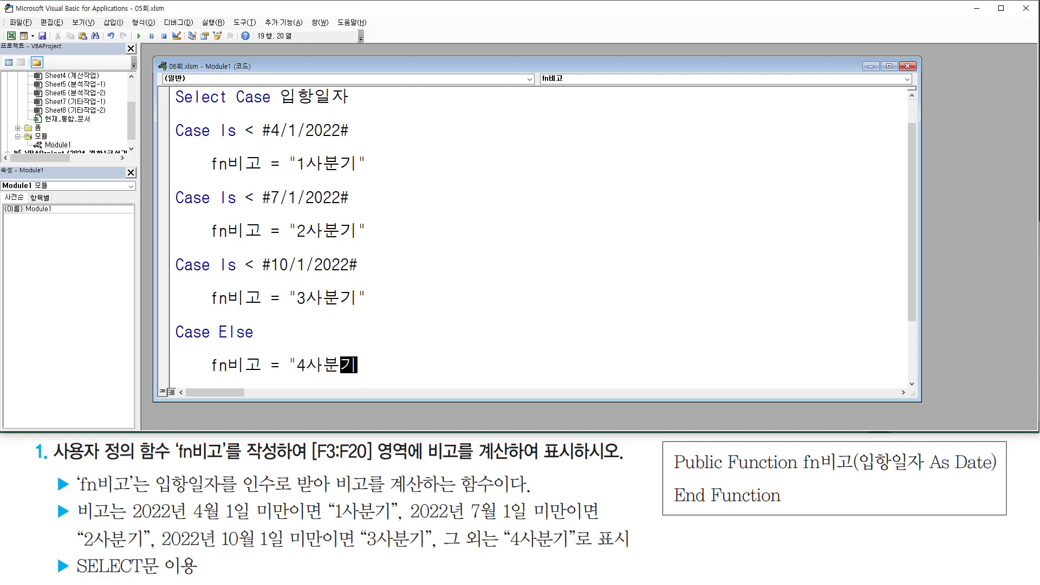
text(")
key(Return)
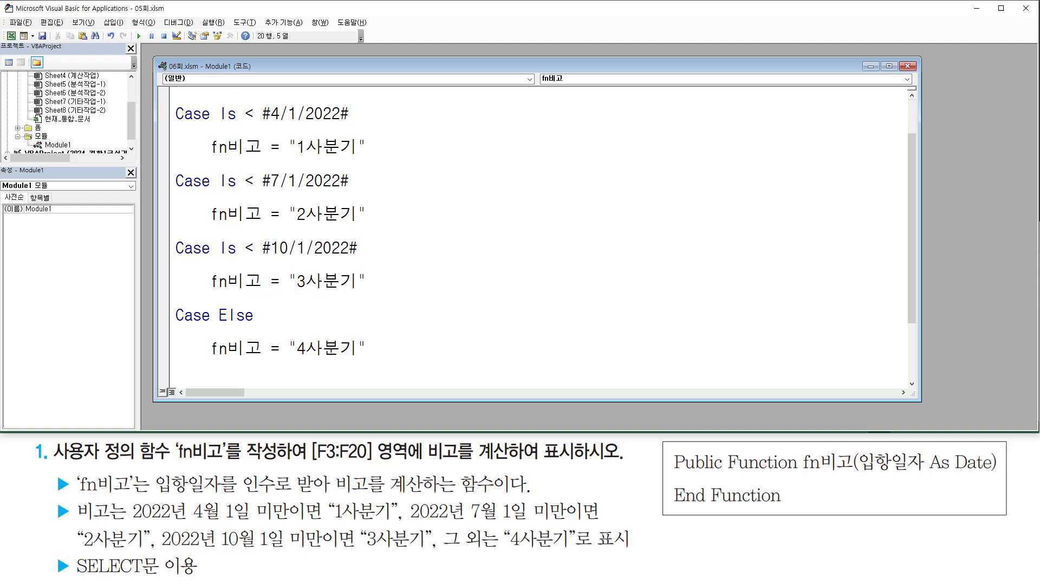
key(Return)
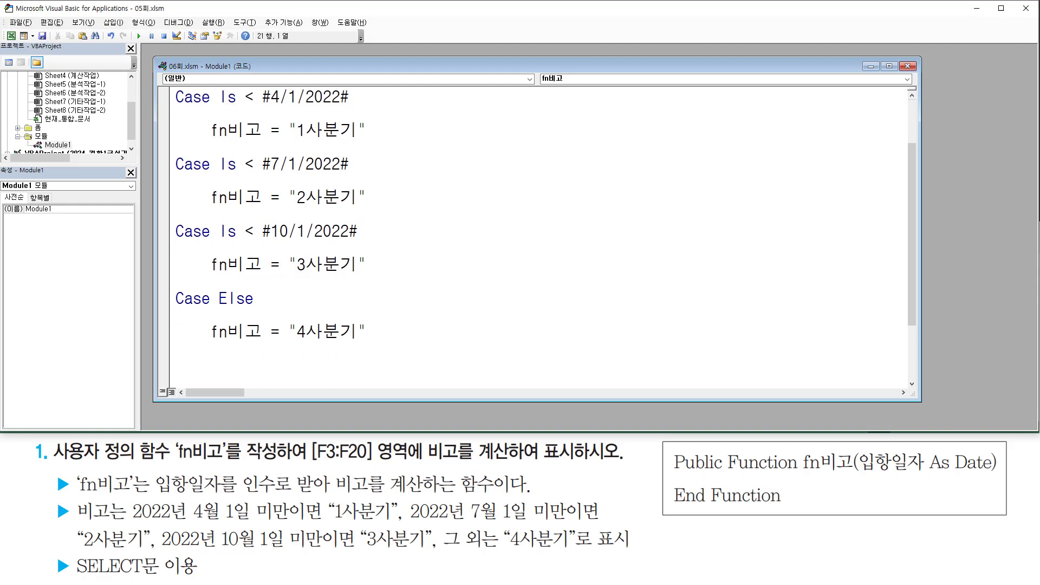
text(end select)
Step: Indent the first Case block one more level and remove the blank lines above and inside it
key(Up)
key(Up)
key(Up)
key(Up)
key(Up)
key(Up)
key(Up)
key(Up)
key(Up)
key(Up)
key(Up)
key(Up)
key(Up)
key(Up)
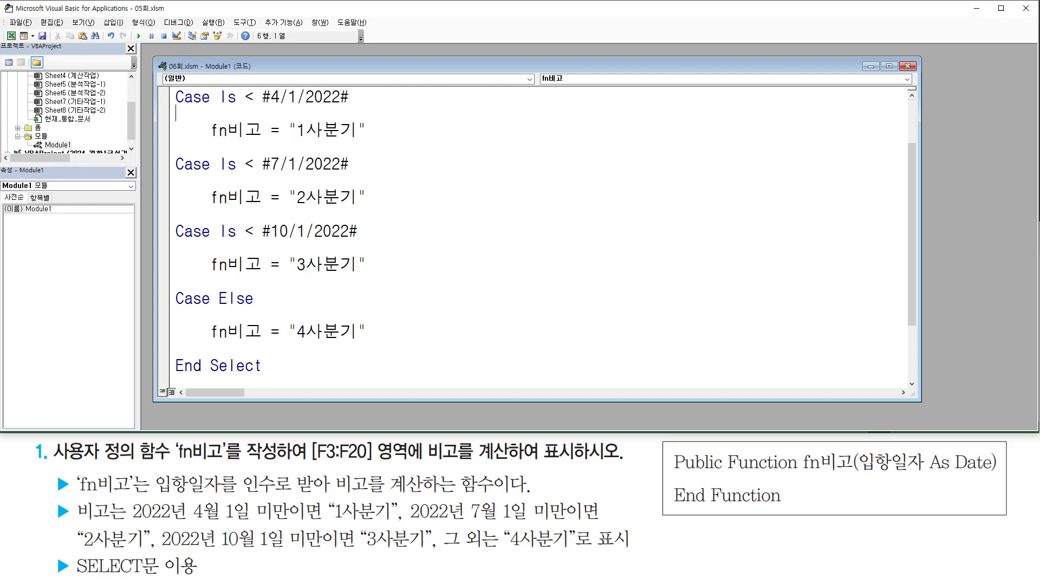
key(Up)
key(Up)
key(Up)
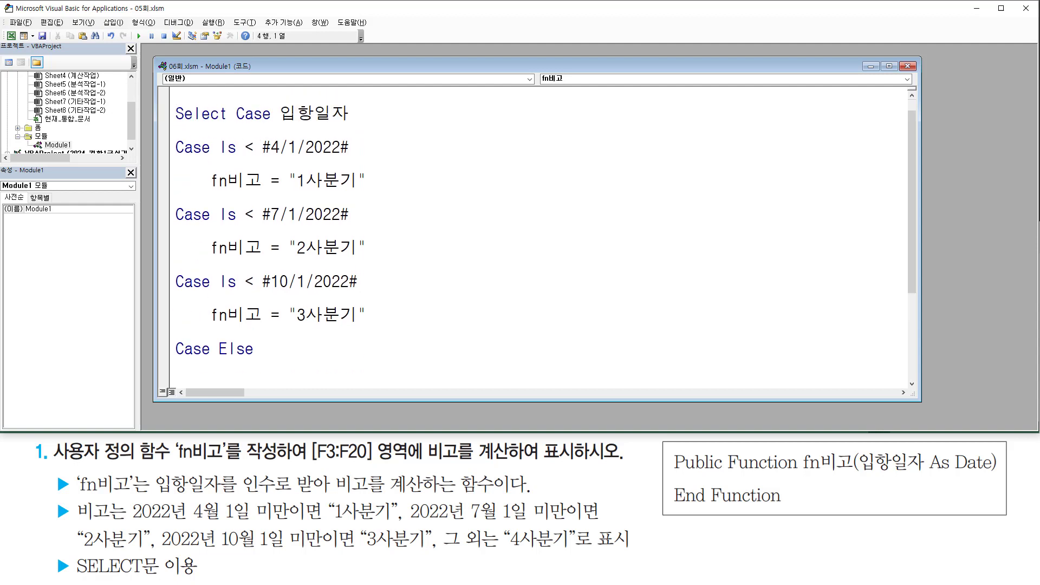
key(Delete)
key(Tab)
key(Down)
key(Tab)
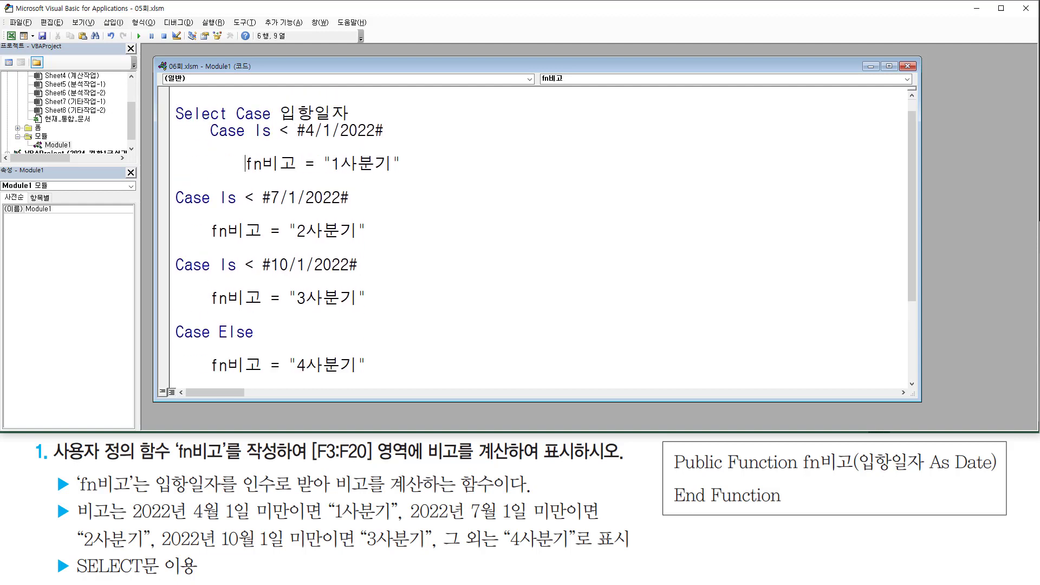
key(Delete)
Step: Indent the #7/1/2022# Case block one more level and delete the blank line inside it
key(Tab)
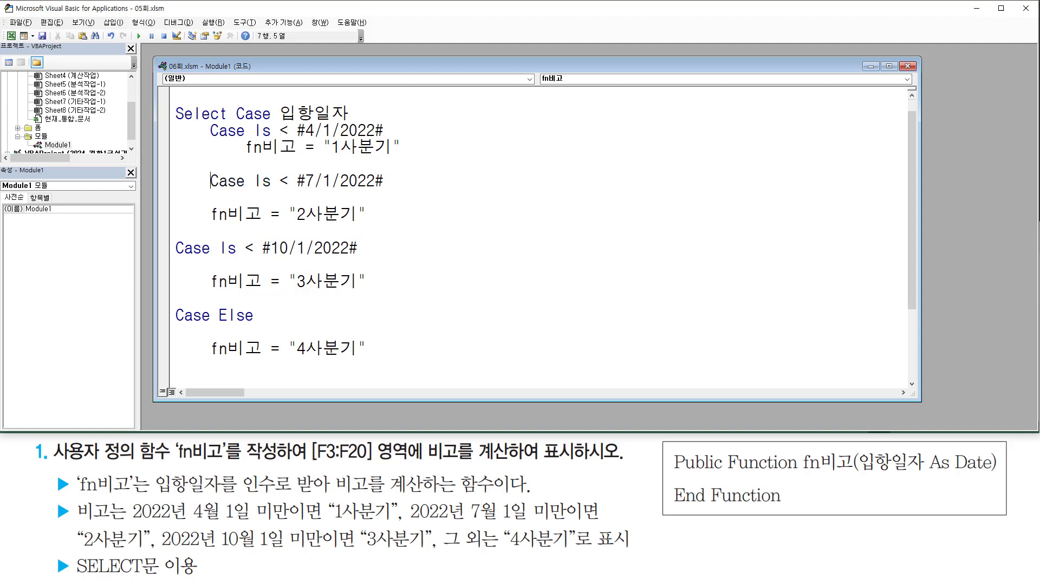
key(Tab)
key(shift+Tab)
key(Down)
key(Delete)
key(Tab)
Step: Indent the Case and assignment lines of the #10/1/2022# and Case Else blocks one more level
key(Down)
key(Down)
key(Tab)
click(214, 265)
key(Tab)
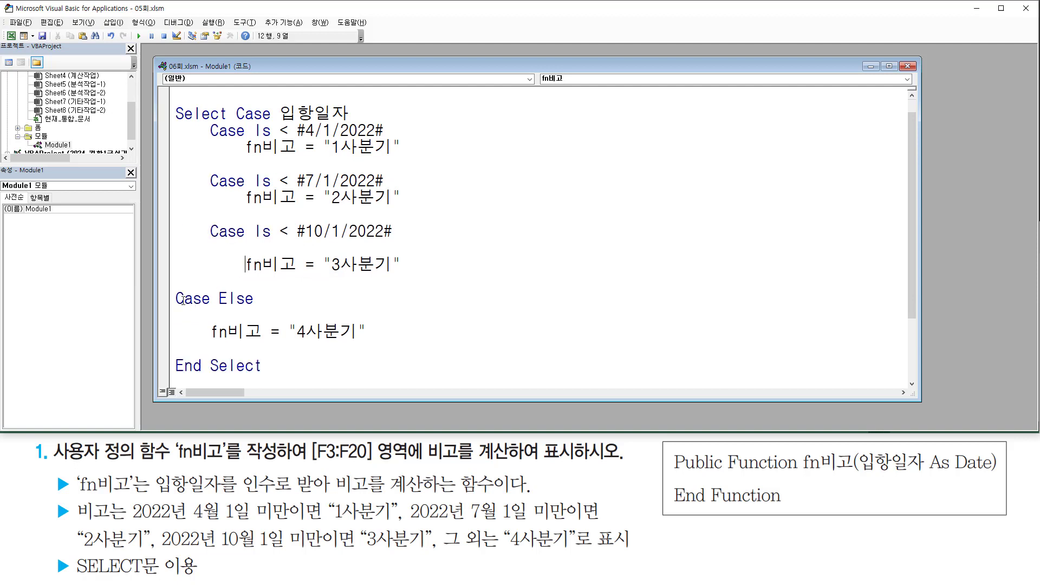
key(Down)
key(Down)
key(Tab)
key(Down)
key(Down)
key(Tab)
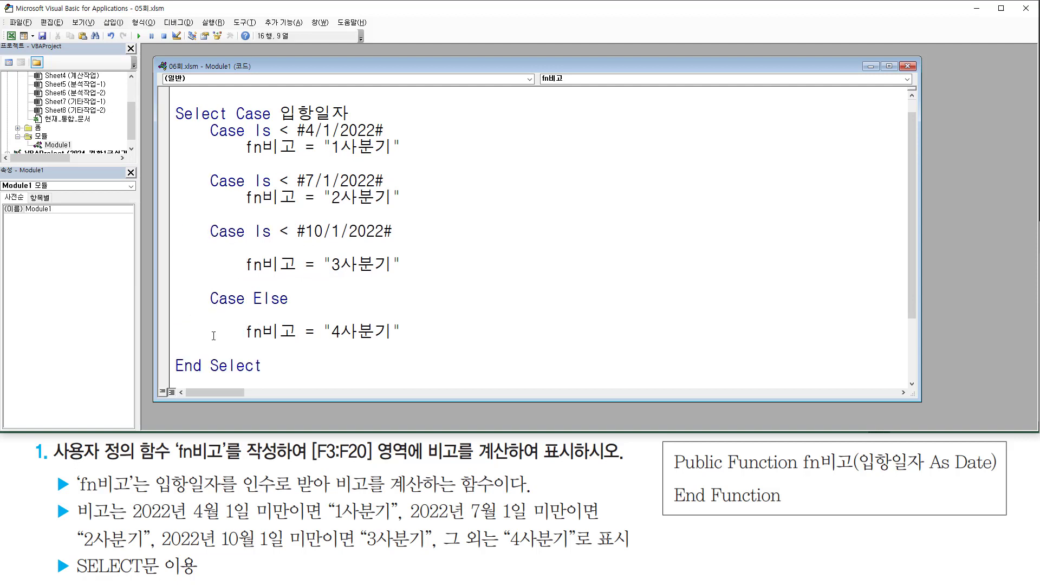
Step: Delete the blank lines inside the #10/1/2022# and Case Else blocks
click(177, 248)
key(Delete)
click(179, 301)
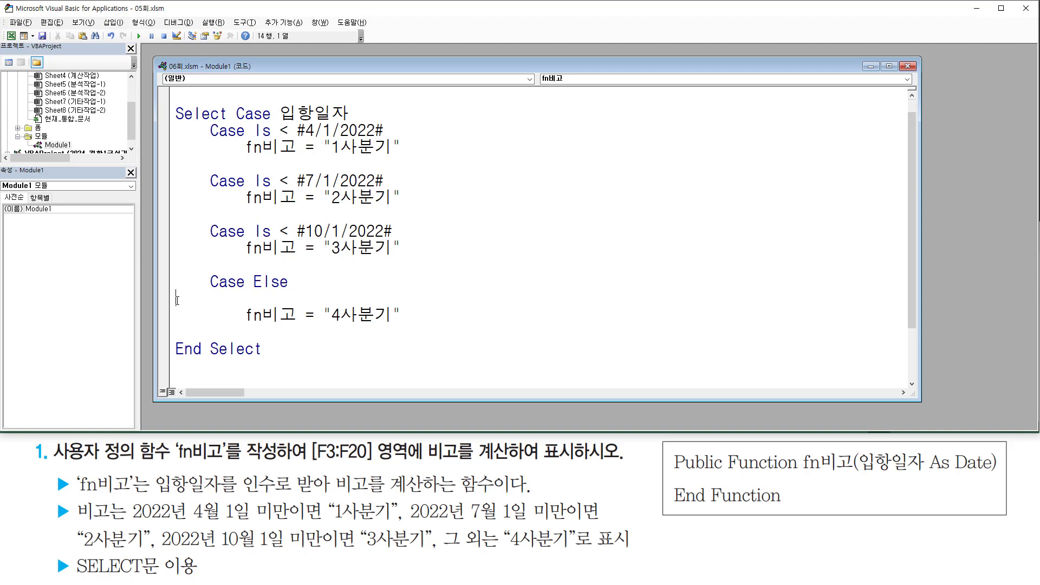
key(Delete)
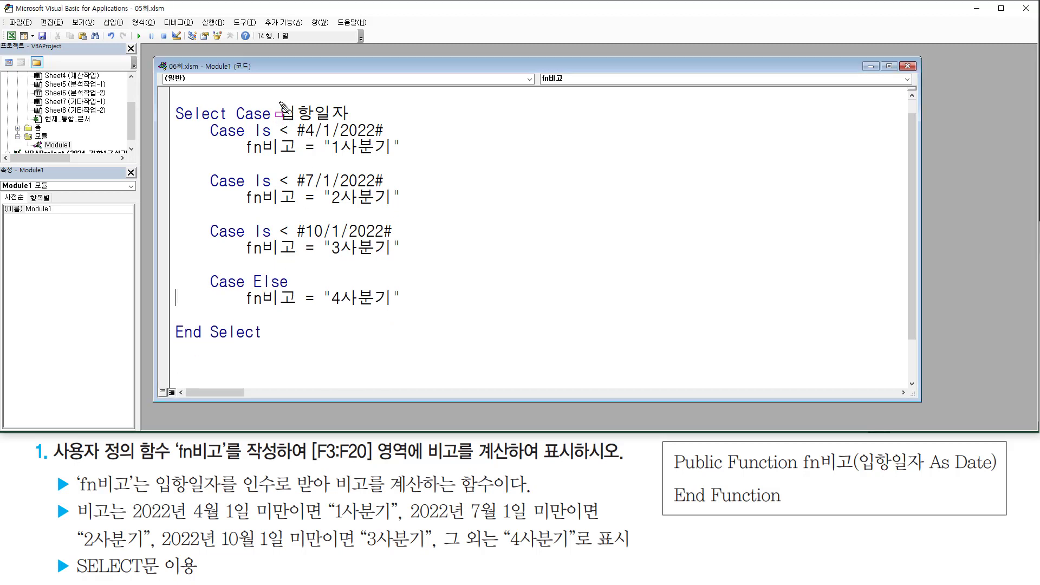
Step: Insert a blank line between the Select Case 입항일자 line and the first Case condition
mouse_move(276, 101)
mouse_down()
mouse_move(308, 123)
mouse_move(355, 126)
mouse_up()
key(Escape)
click(366, 117)
key(Return)
key(ctrl+2)
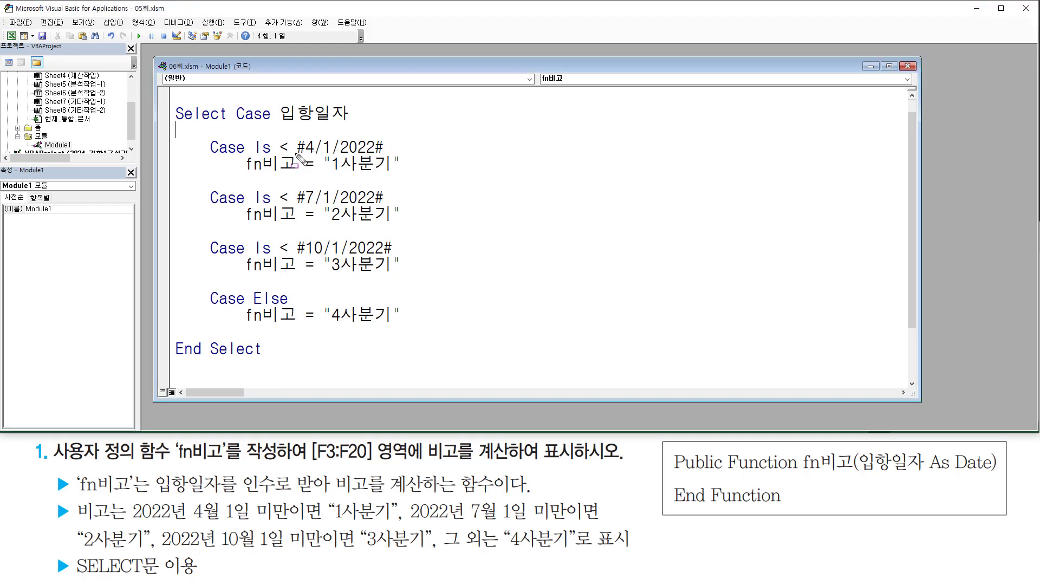
drag(275, 153, 388, 153)
drag(326, 173, 388, 172)
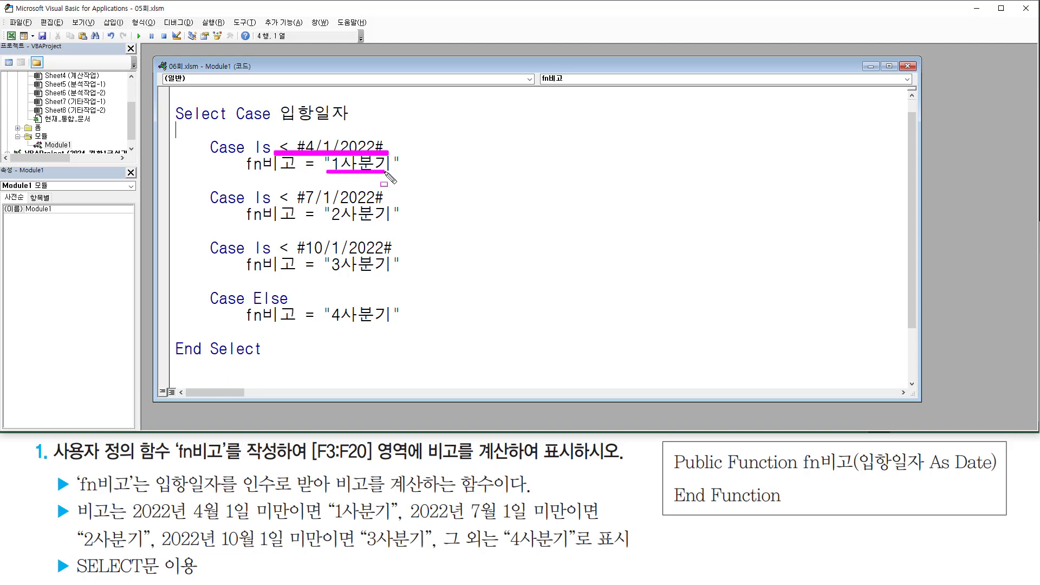
drag(279, 203, 388, 203)
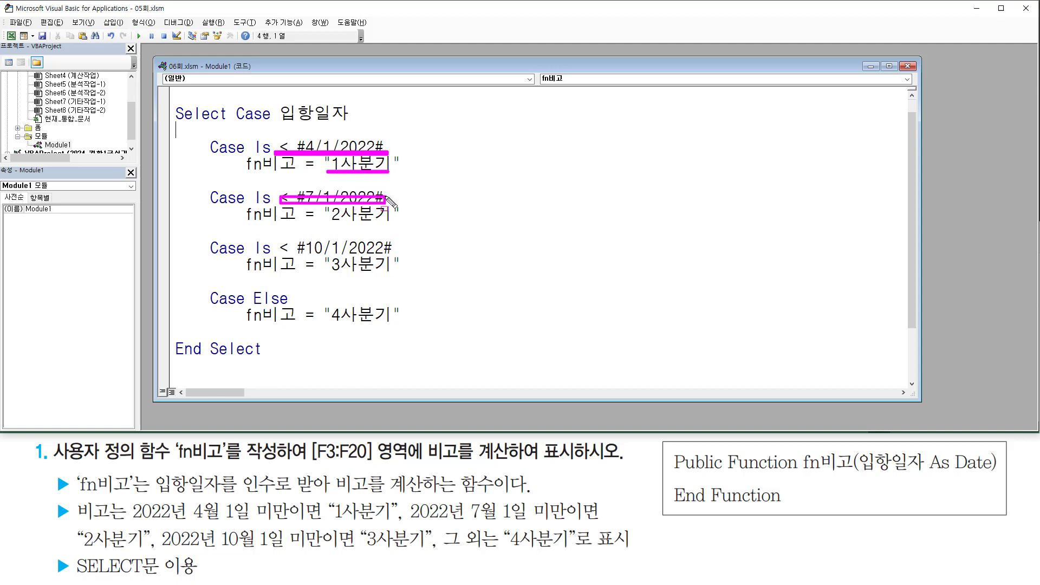
drag(329, 222, 389, 221)
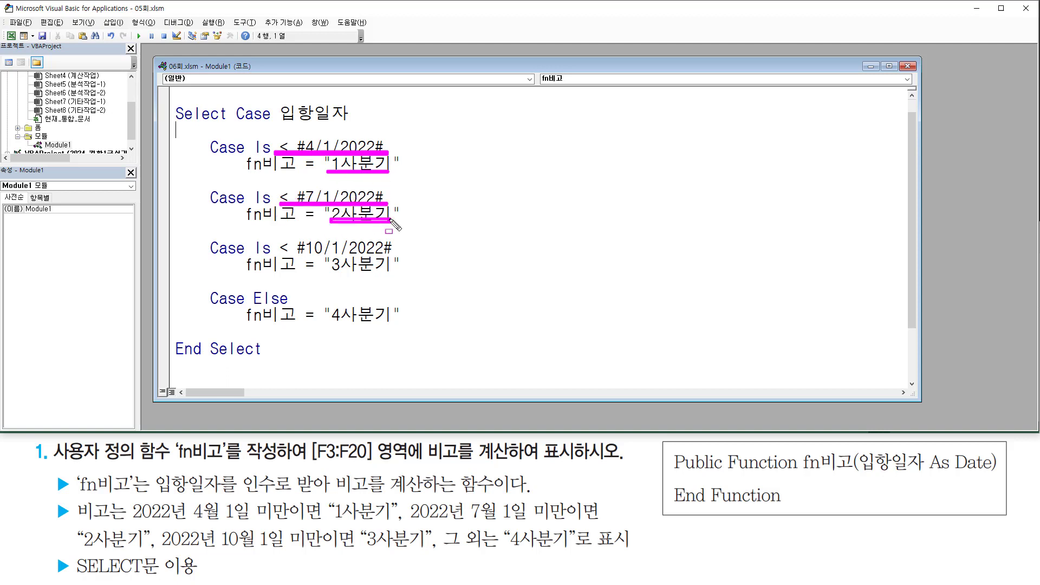
drag(276, 253, 403, 253)
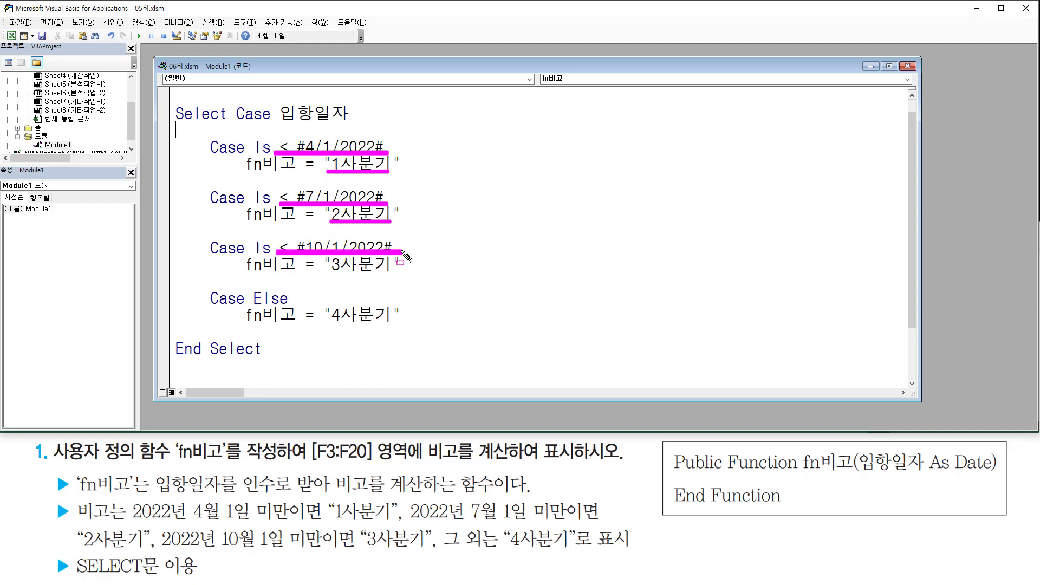
drag(325, 272, 399, 272)
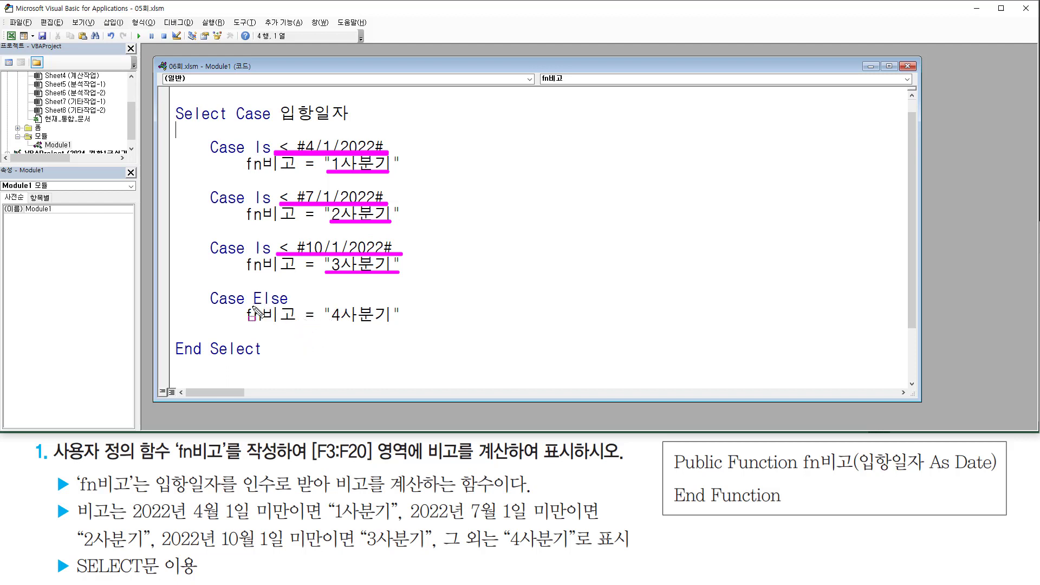
drag(252, 305, 395, 326)
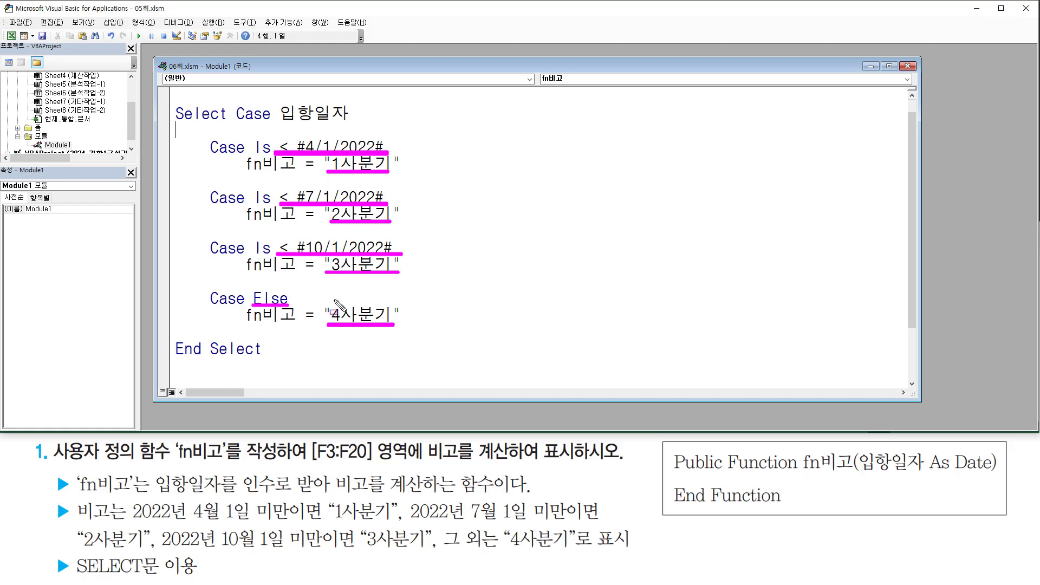
key(Escape)
Step: Make the code window taller to fit the whole function through End Function, and place the cursor below End Select
scroll(450, 170, up, 1)
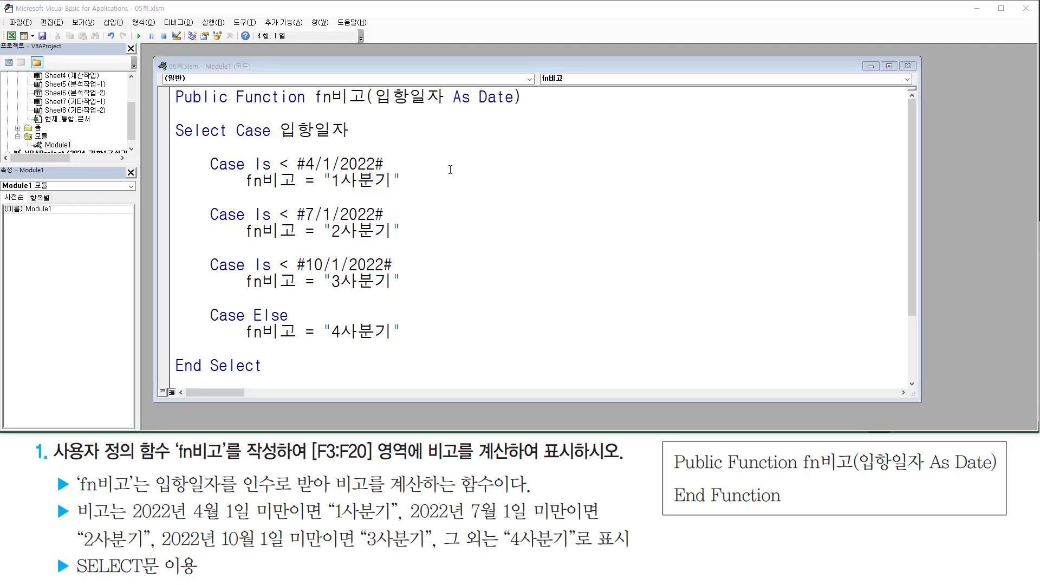
drag(281, 400, 281, 426)
click(274, 384)
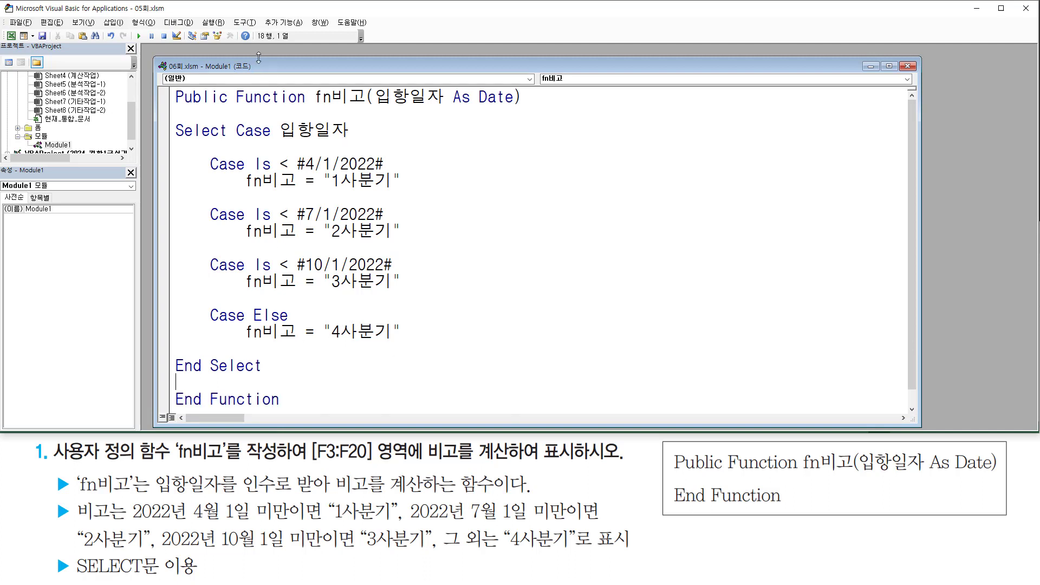
Step: Switch to the Excel workbook and start inserting a function in cell F3 of the 계산작업 sheet
click(11, 36)
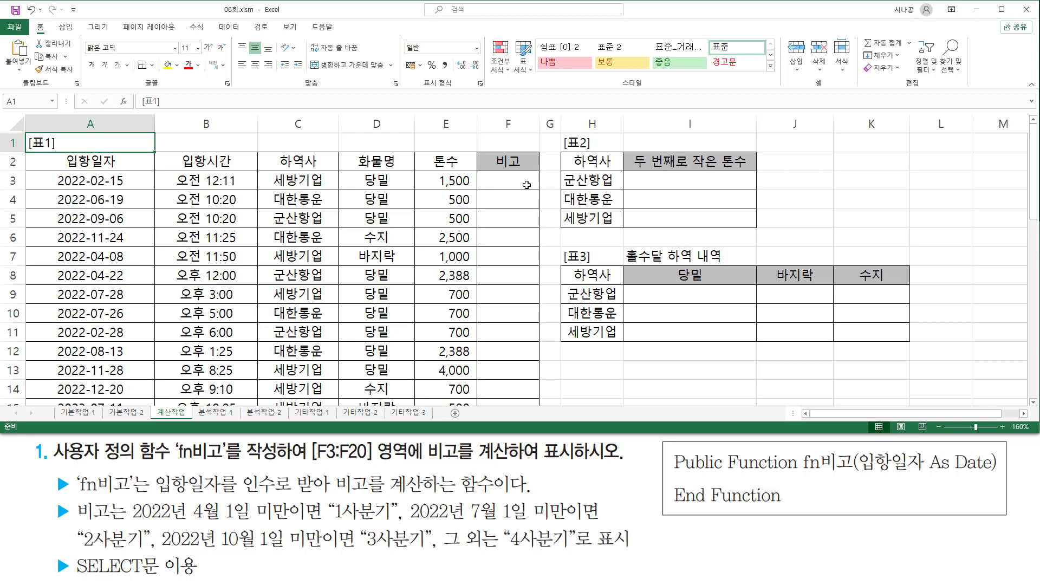
click(519, 181)
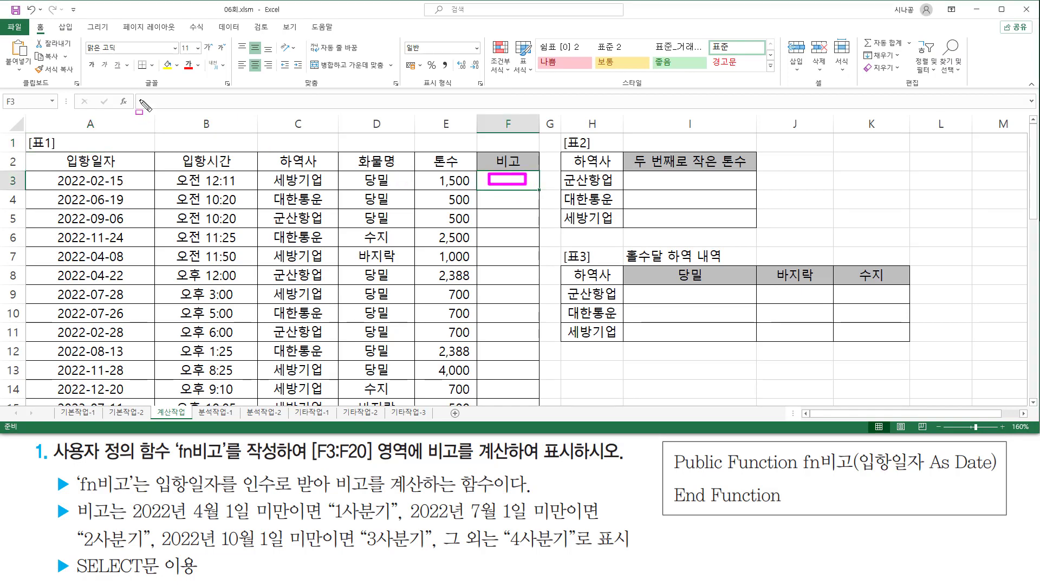
drag(135, 107, 400, 107)
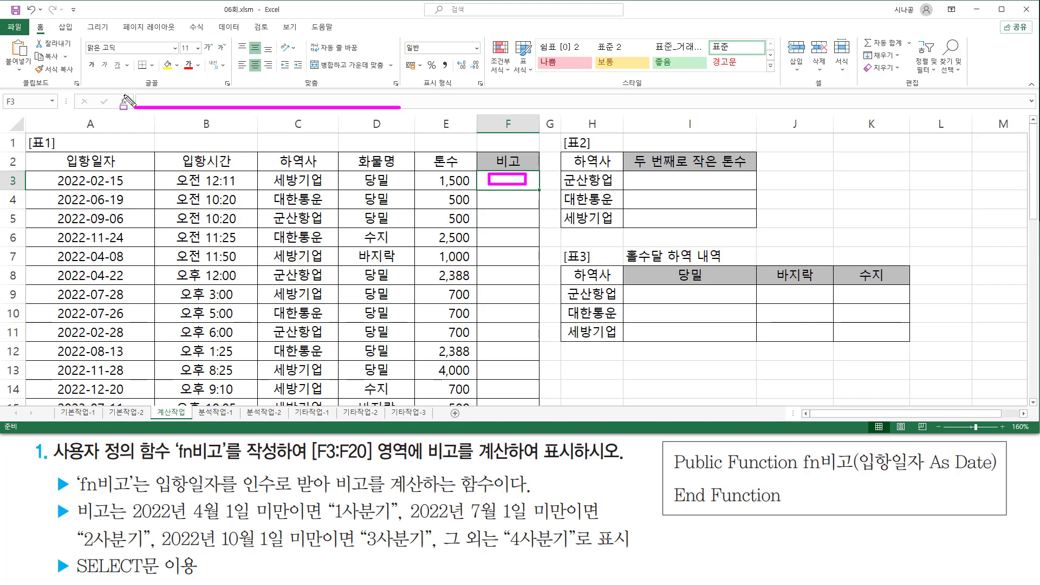
drag(115, 88, 132, 113)
key(Escape)
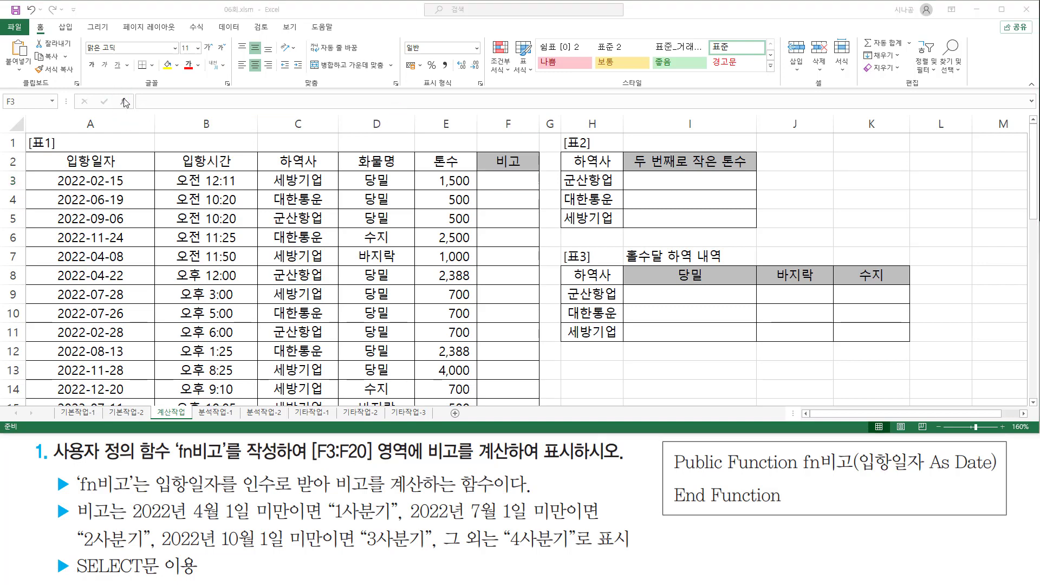
click(125, 101)
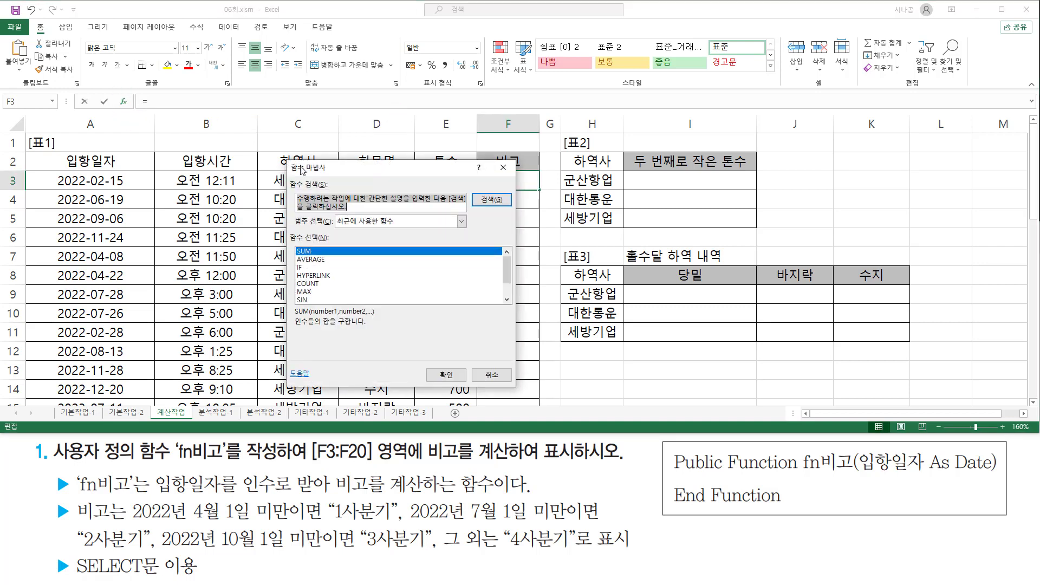
drag(286, 161, 519, 388)
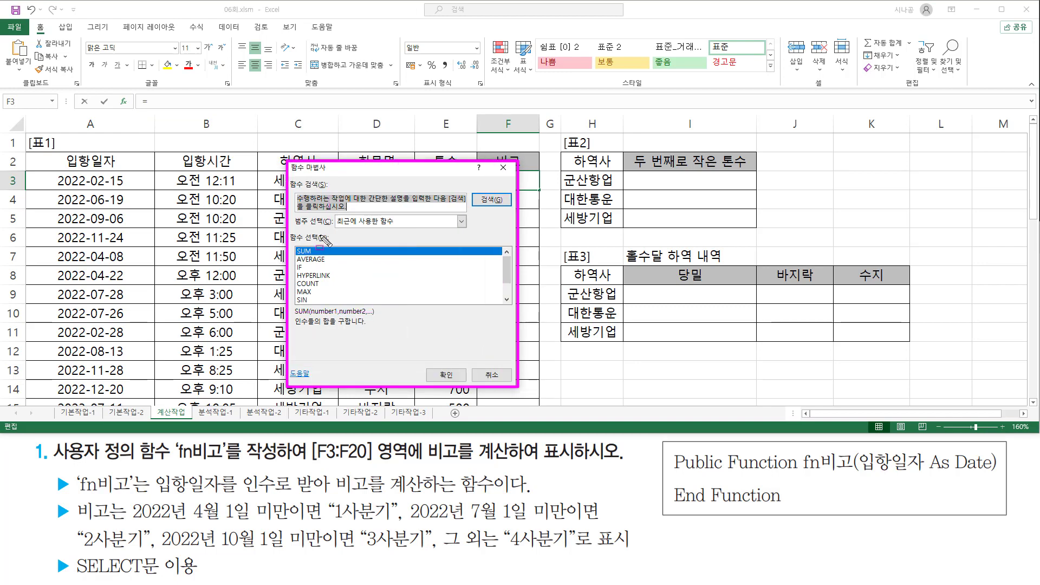
key(Escape)
Step: Choose the function fn비고 from the 사용자 정의 category and open its arguments
click(366, 223)
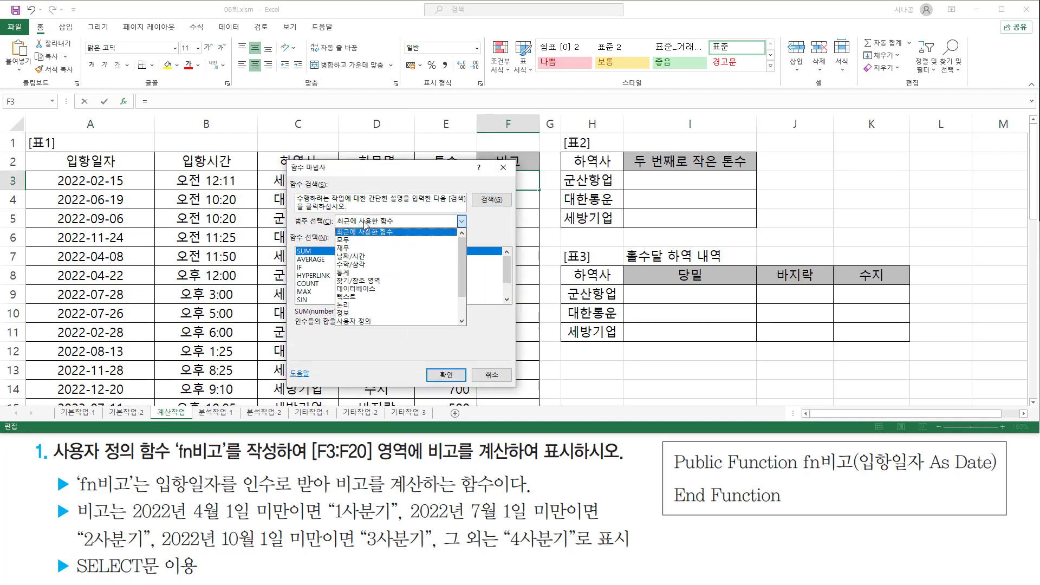
click(373, 323)
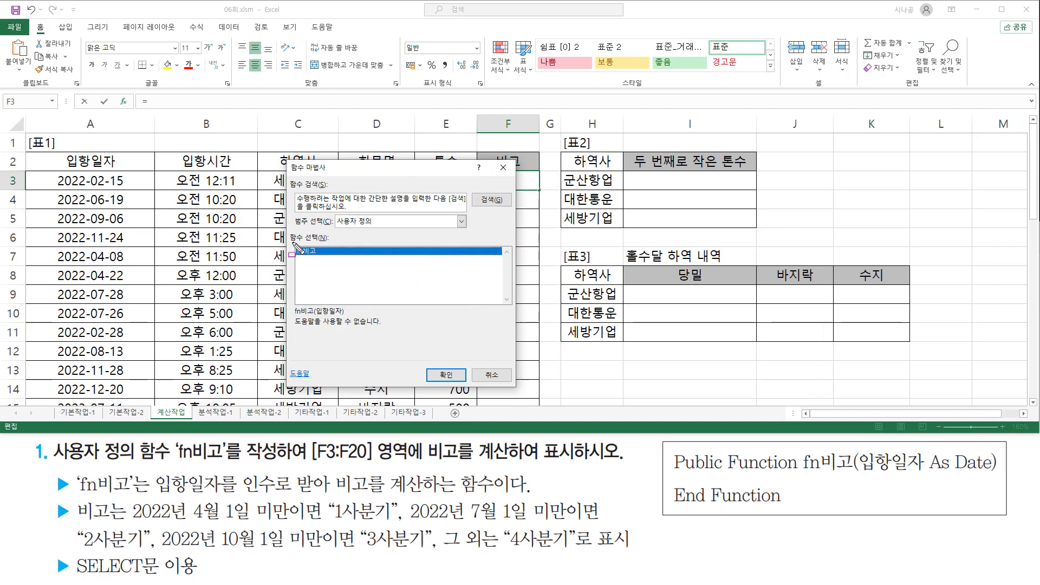
drag(293, 245, 323, 261)
key(Escape)
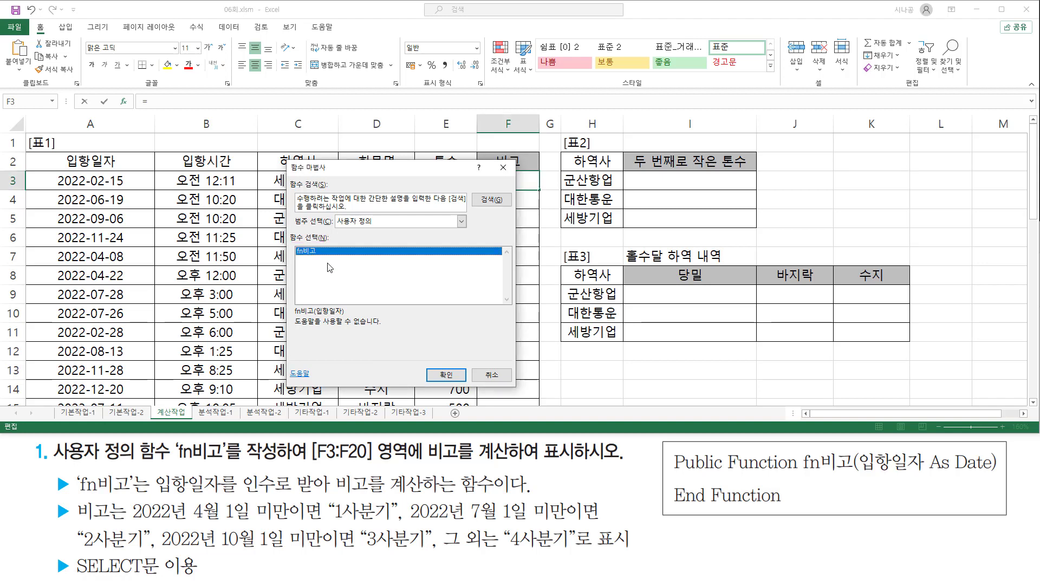
click(444, 375)
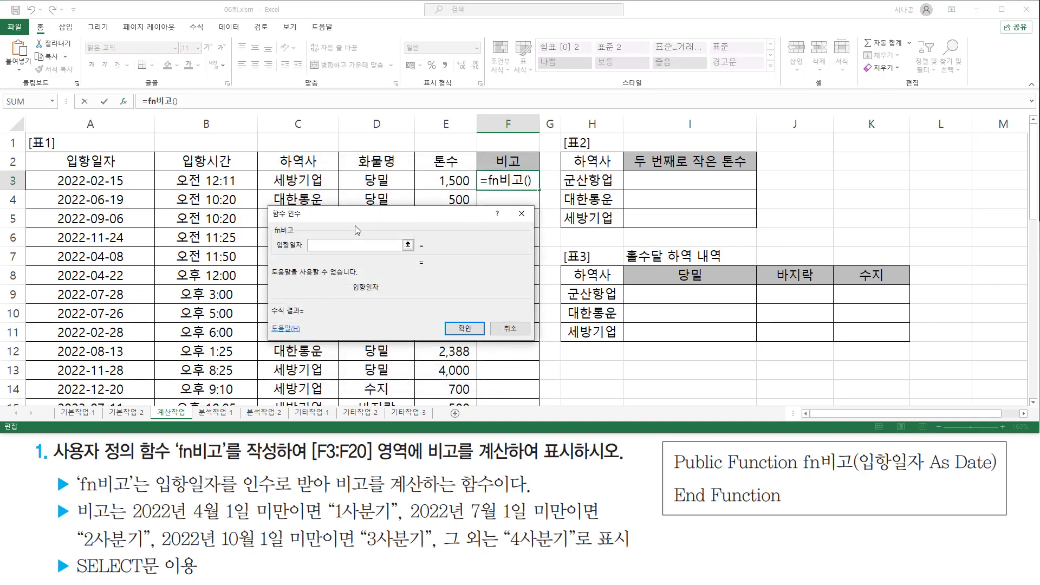
Step: Set the 입항일자 argument of fn비고 to cell A3 and enter the formula in F3
drag(358, 222, 396, 237)
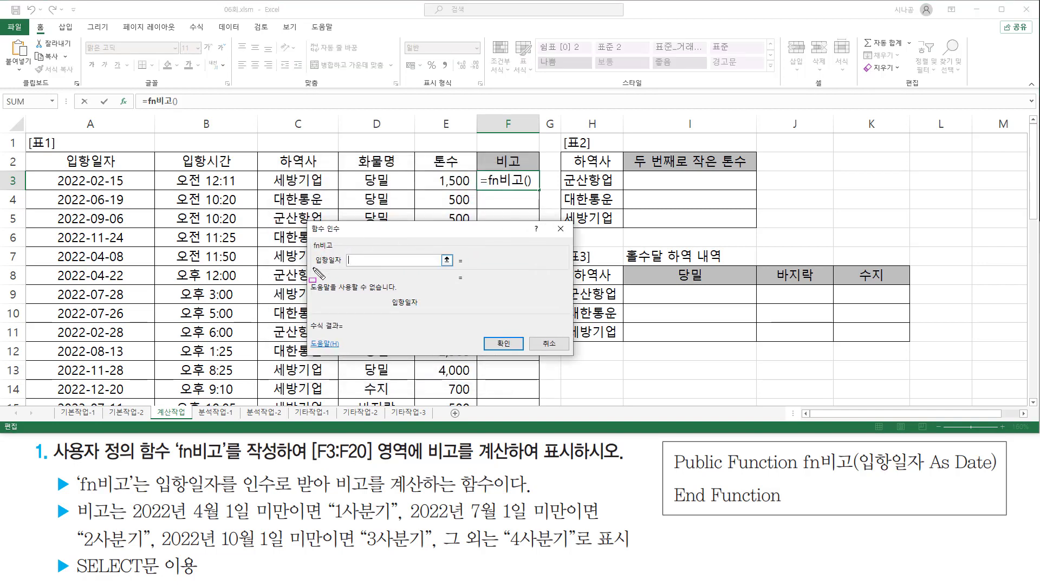
mouse_move(312, 269)
mouse_down()
mouse_move(482, 269)
mouse_move(471, 269)
mouse_up()
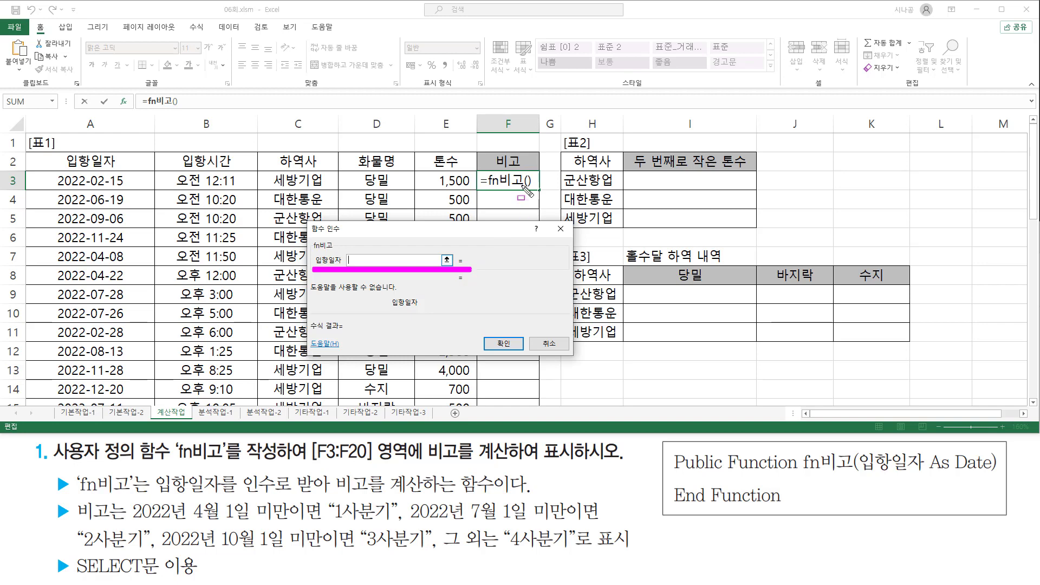
drag(487, 174, 530, 186)
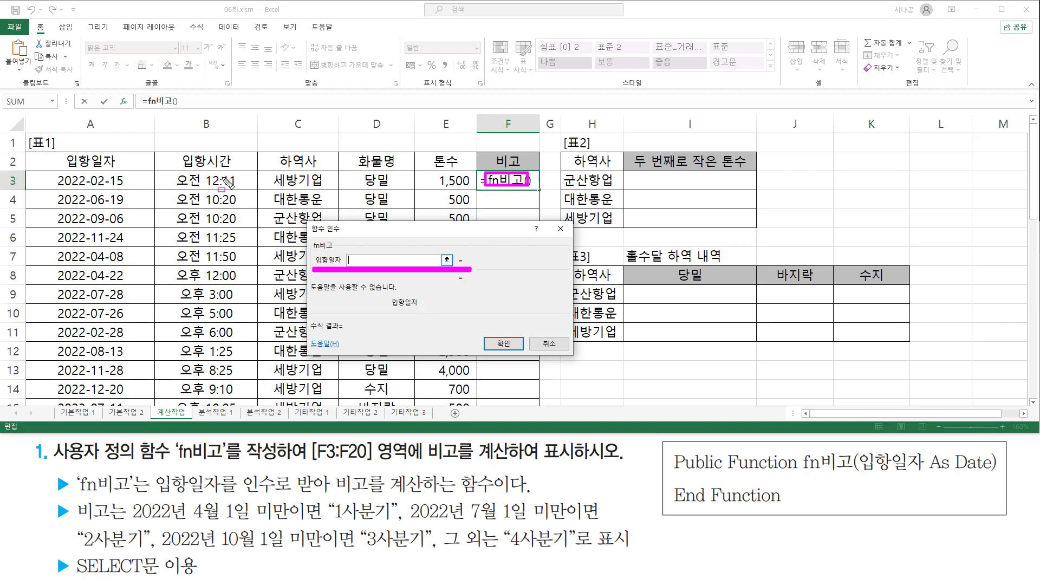
drag(48, 172, 132, 186)
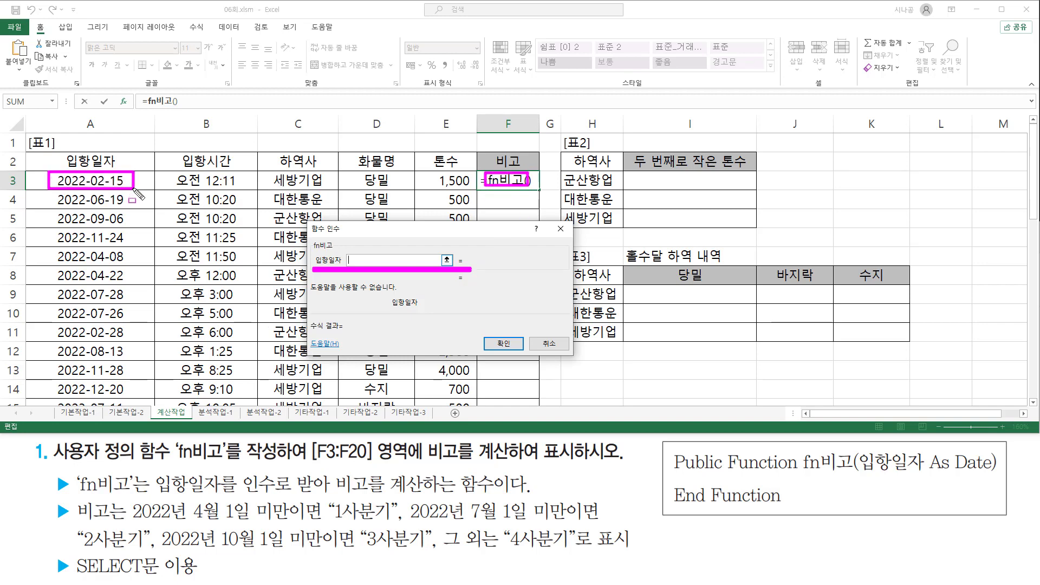
click(124, 181)
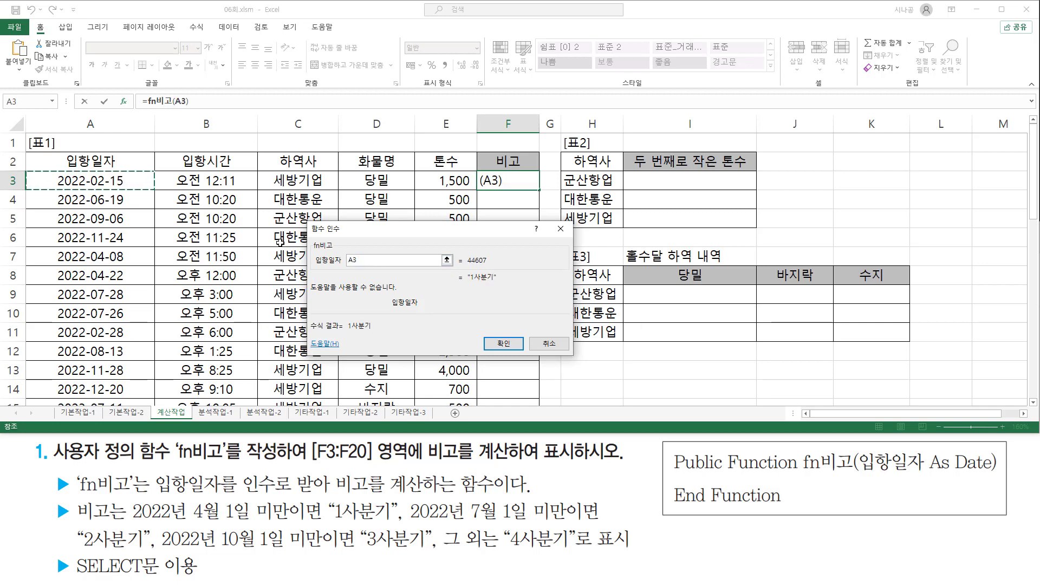
click(506, 344)
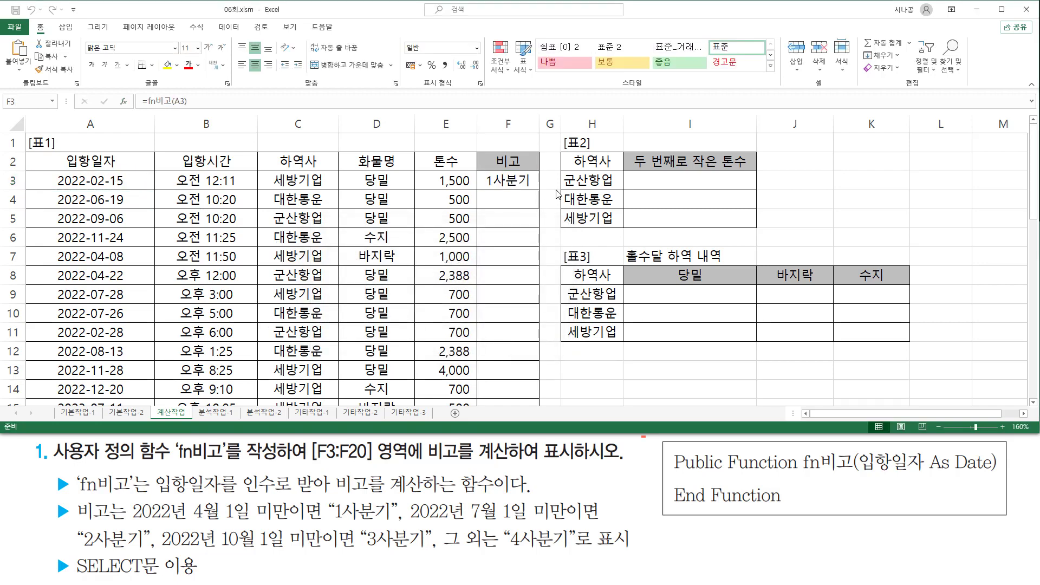
Step: Fill the fn비고 formula from F3 down to F20, and reselect cell F3
click(523, 180)
drag(540, 191, 538, 369)
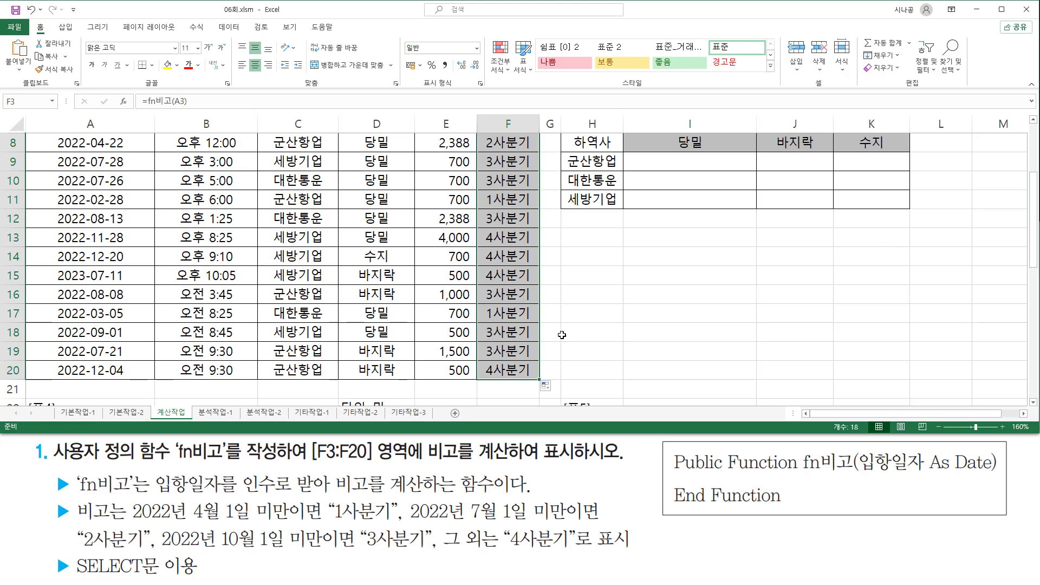
scroll(558, 342, up, 3)
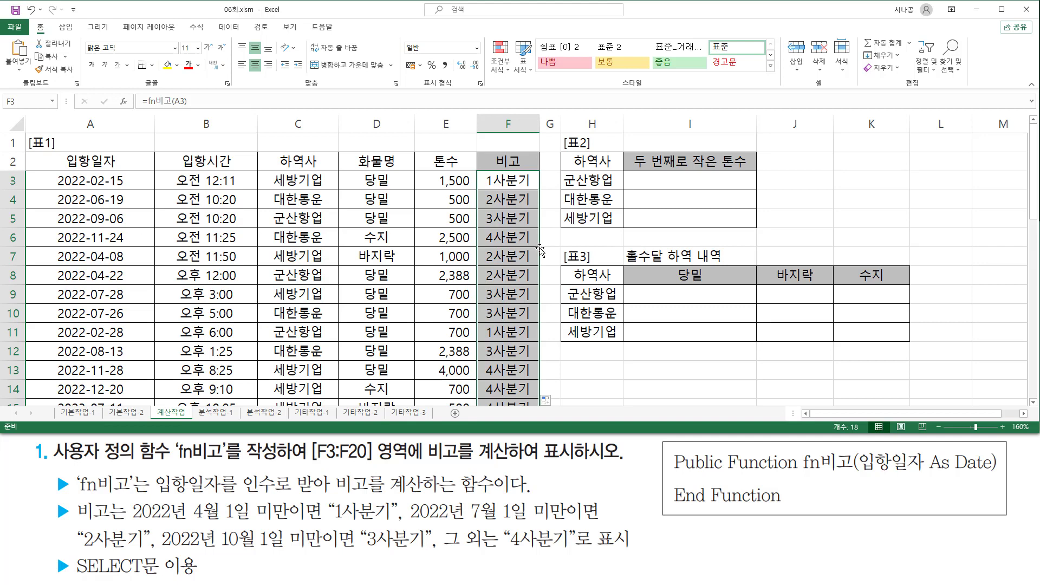
click(492, 185)
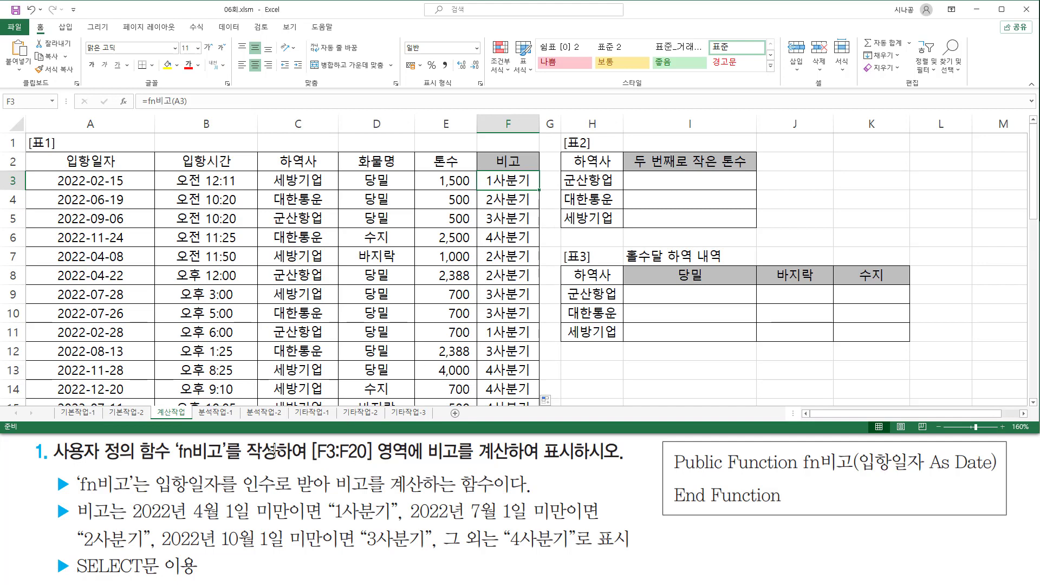
drag(51, 464, 172, 465)
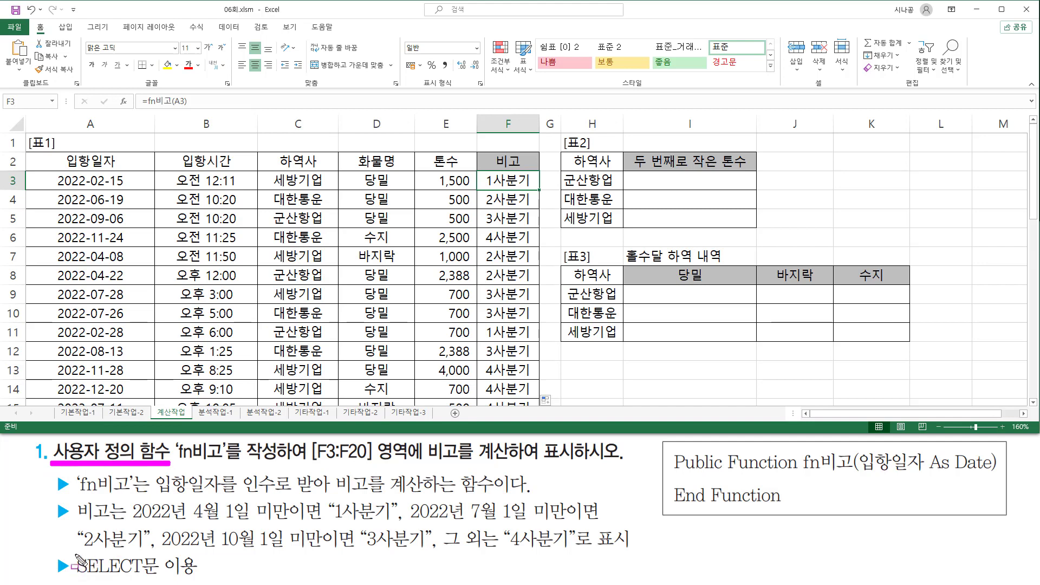
drag(71, 553, 206, 579)
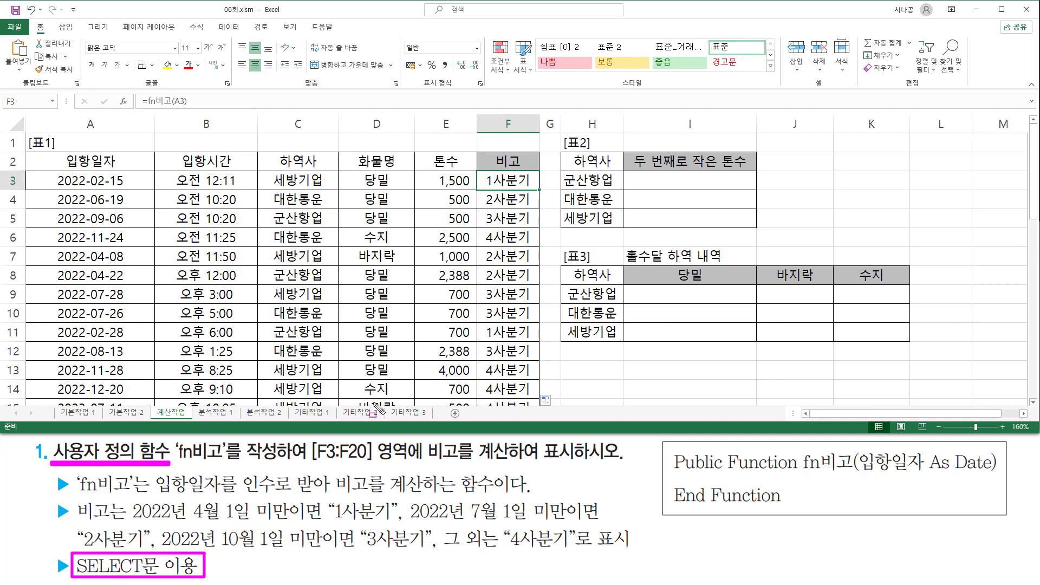
key(Escape)
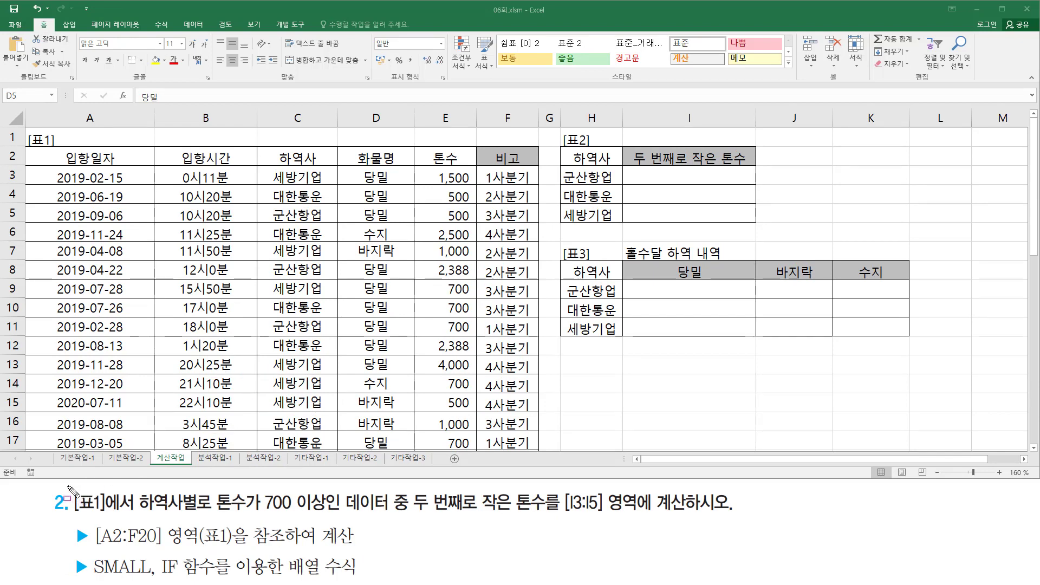
mouse_move(66, 485)
mouse_down()
mouse_move(100, 516)
mouse_move(136, 518)
mouse_up()
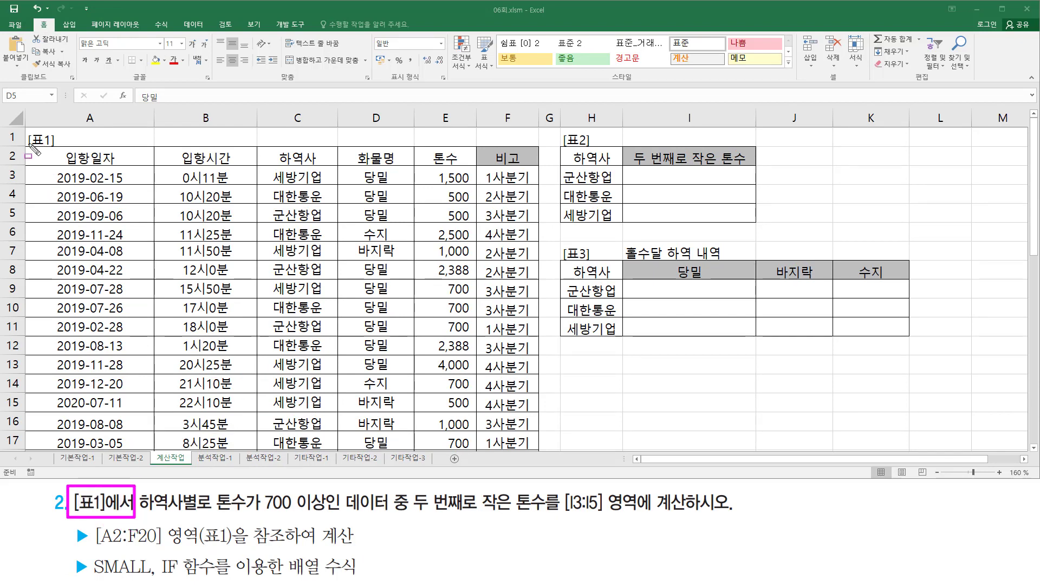
mouse_move(24, 145)
mouse_down()
mouse_move(439, 198)
mouse_move(524, 456)
mouse_move(539, 449)
mouse_up()
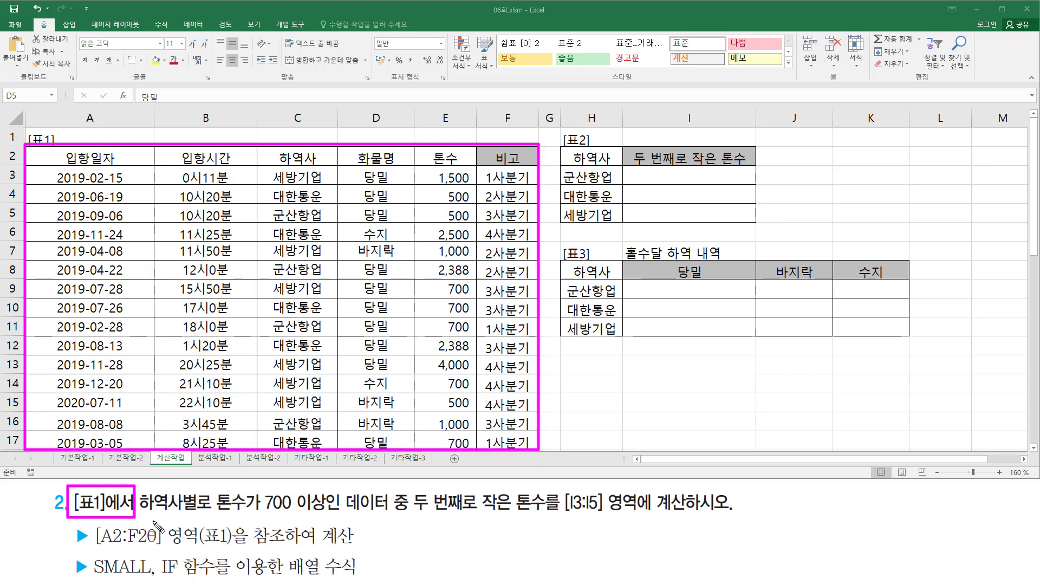
drag(140, 512, 328, 514)
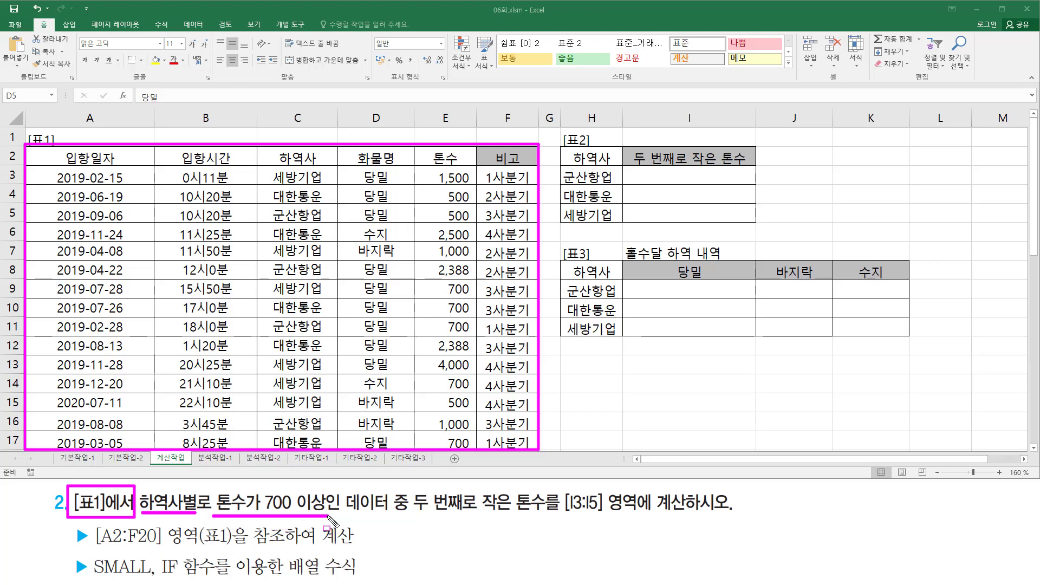
mouse_move(412, 489)
mouse_down()
mouse_move(422, 518)
mouse_move(690, 514)
mouse_up()
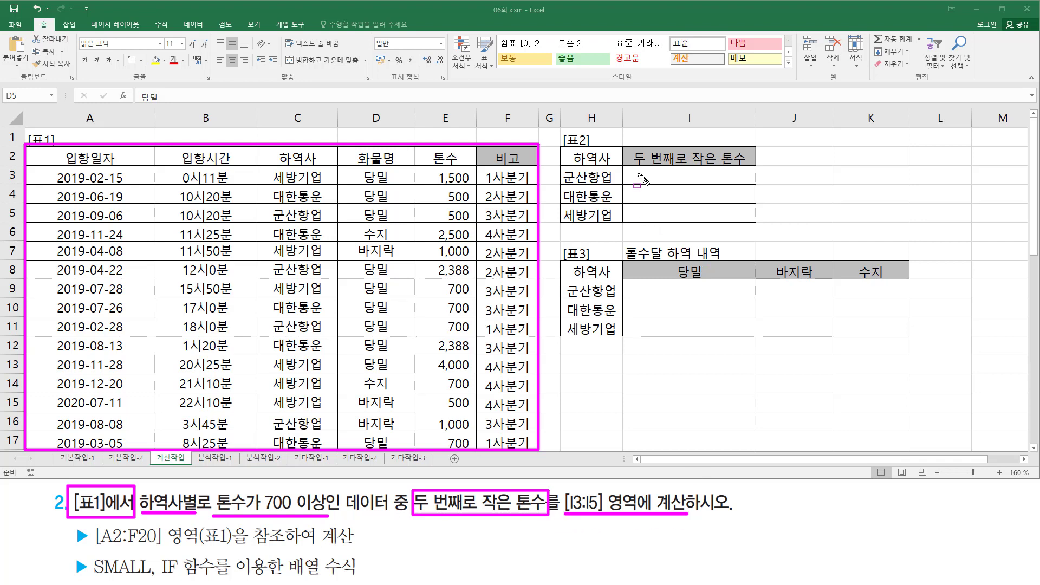
drag(633, 170, 744, 219)
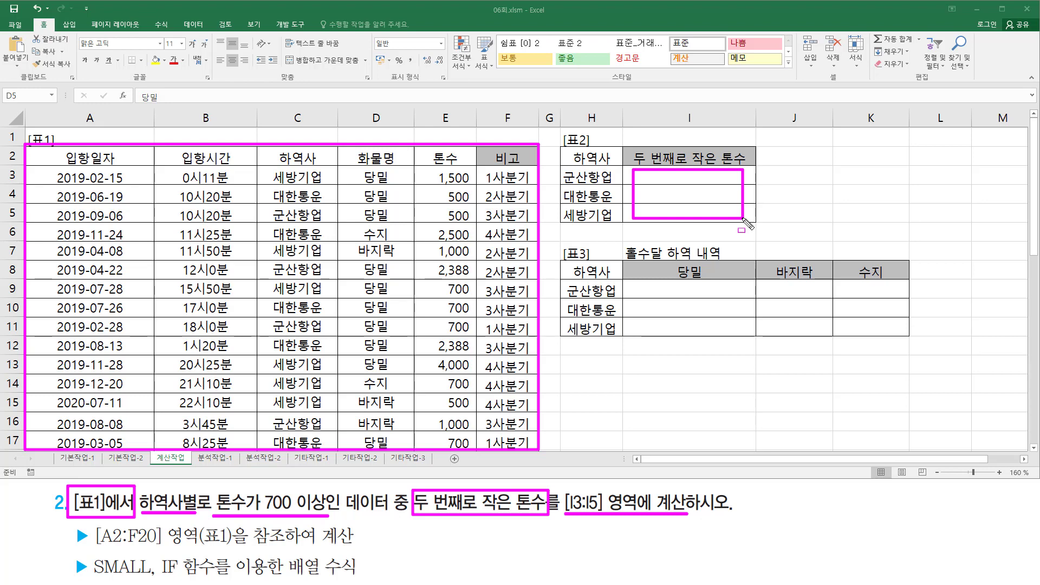
key(e)
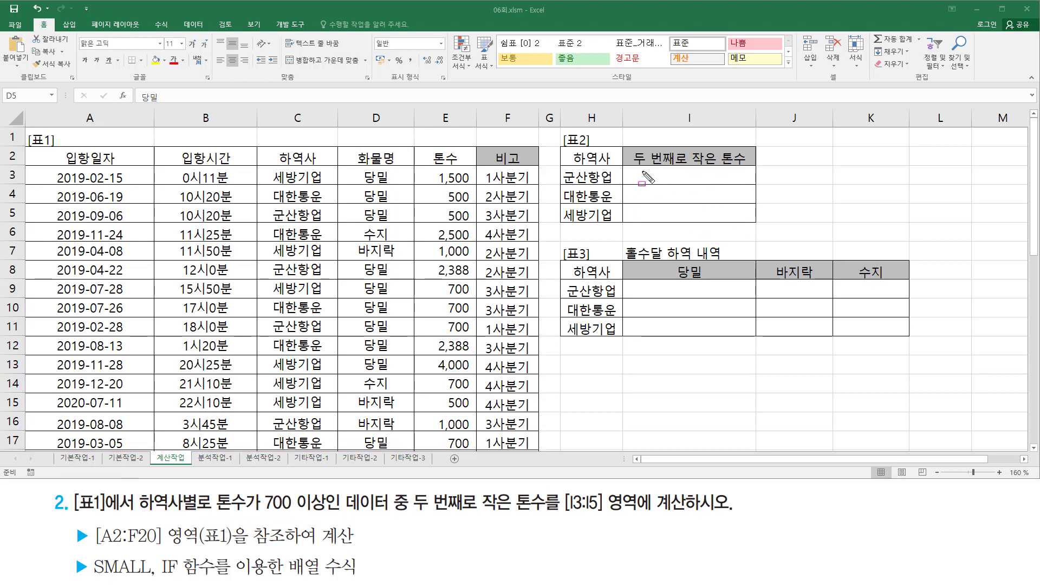
drag(641, 171, 735, 186)
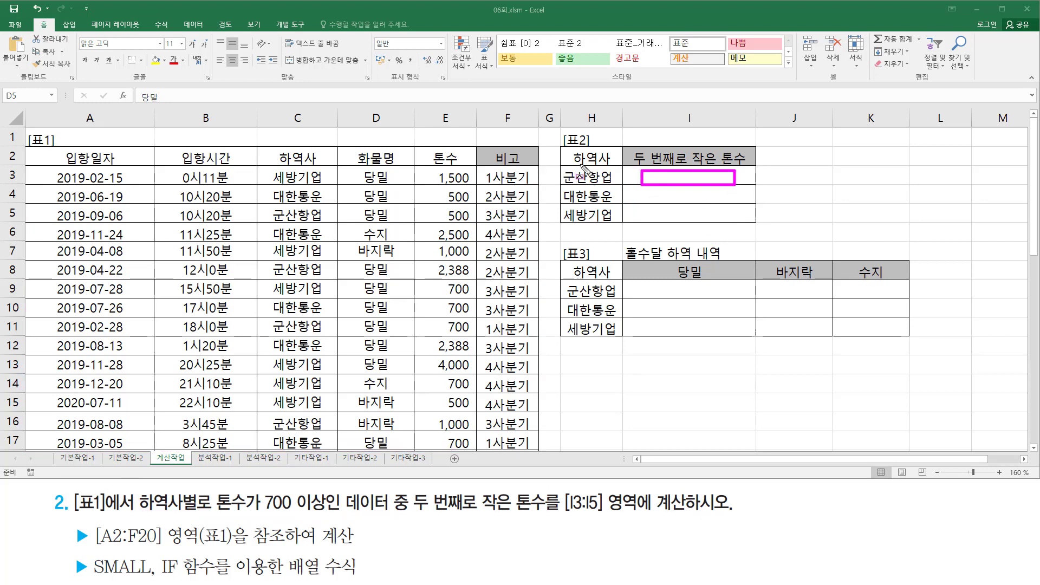
drag(559, 173, 618, 191)
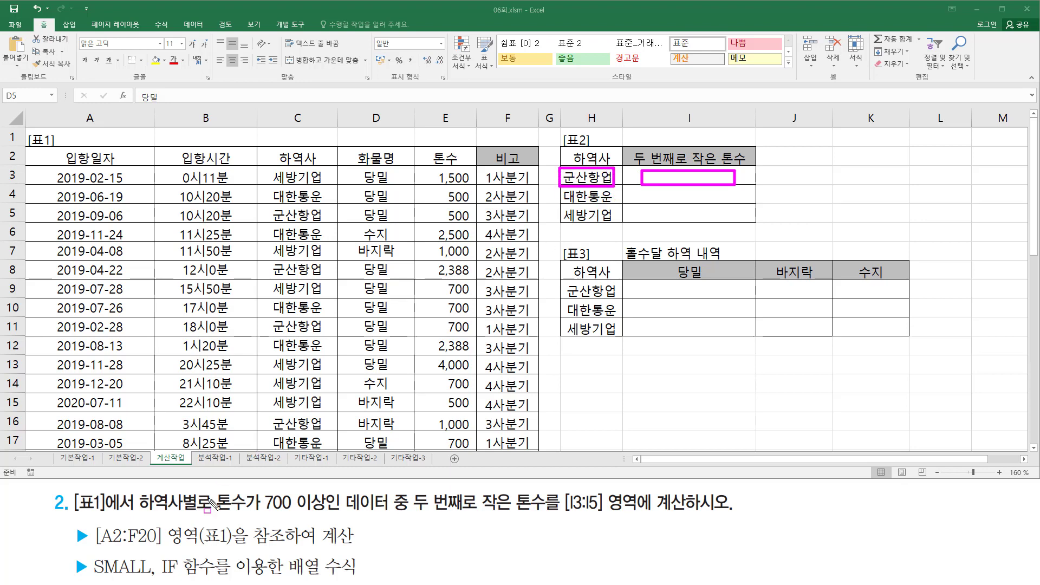
drag(212, 511, 325, 512)
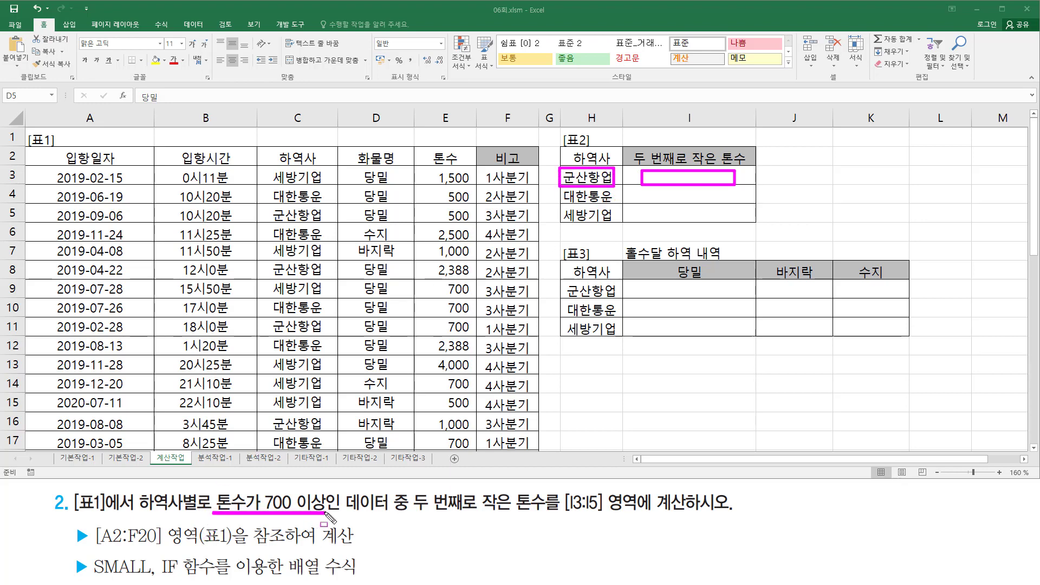
mouse_move(431, 169)
mouse_down()
mouse_move(431, 279)
mouse_move(473, 455)
mouse_up()
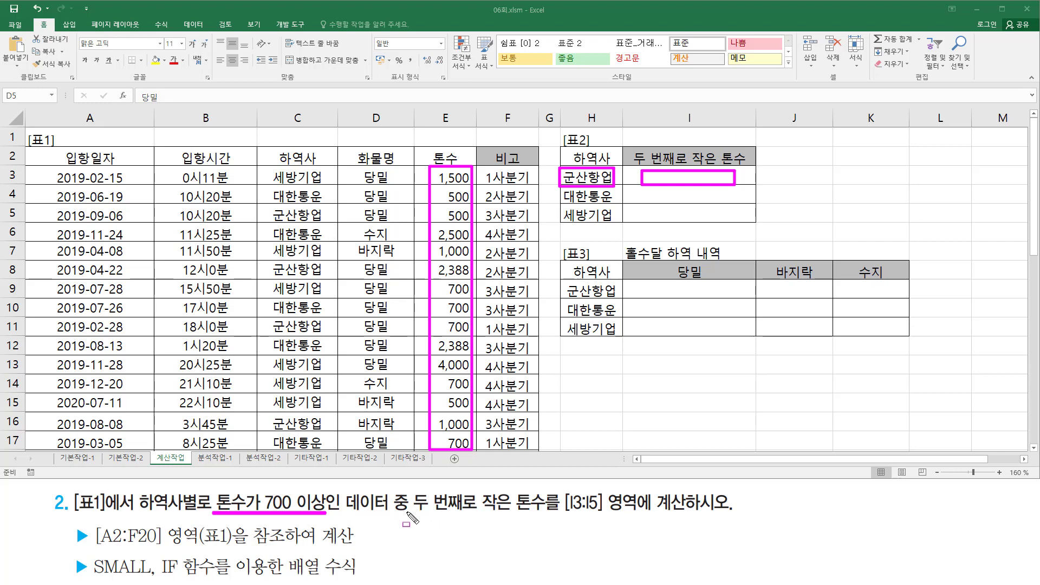
drag(414, 512, 558, 512)
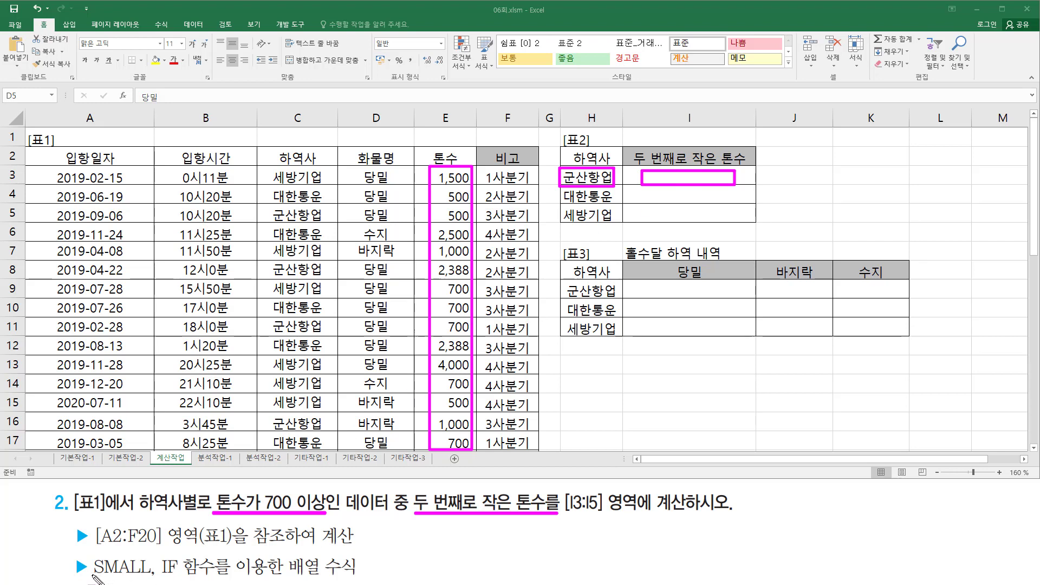
drag(94, 575, 225, 575)
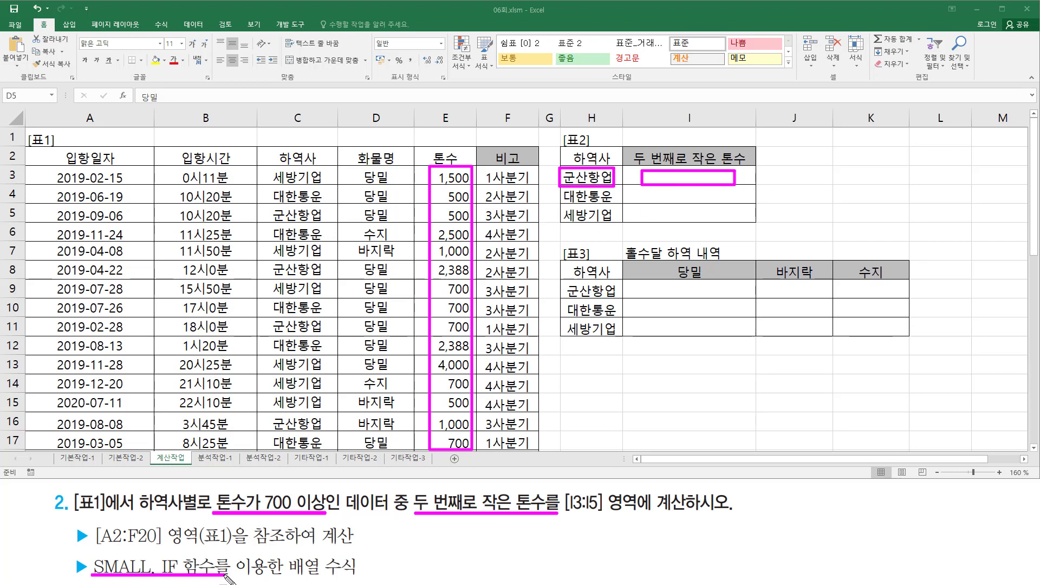
mouse_move(288, 569)
mouse_down()
mouse_move(286, 579)
mouse_move(373, 582)
mouse_up()
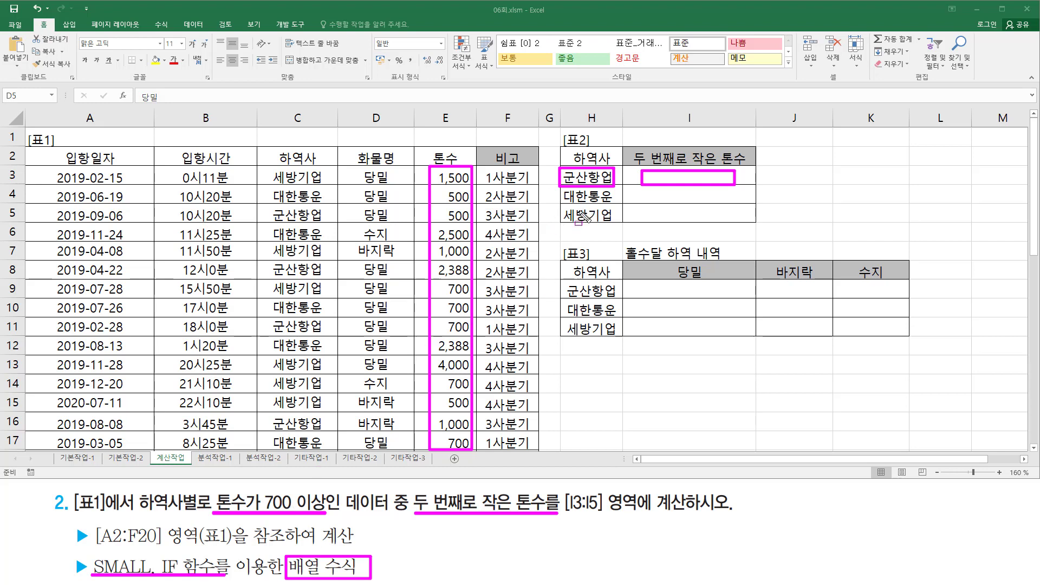
Step: Begin a plain-text outline of the formula in cell H13 with "small( if( ("
key(Escape)
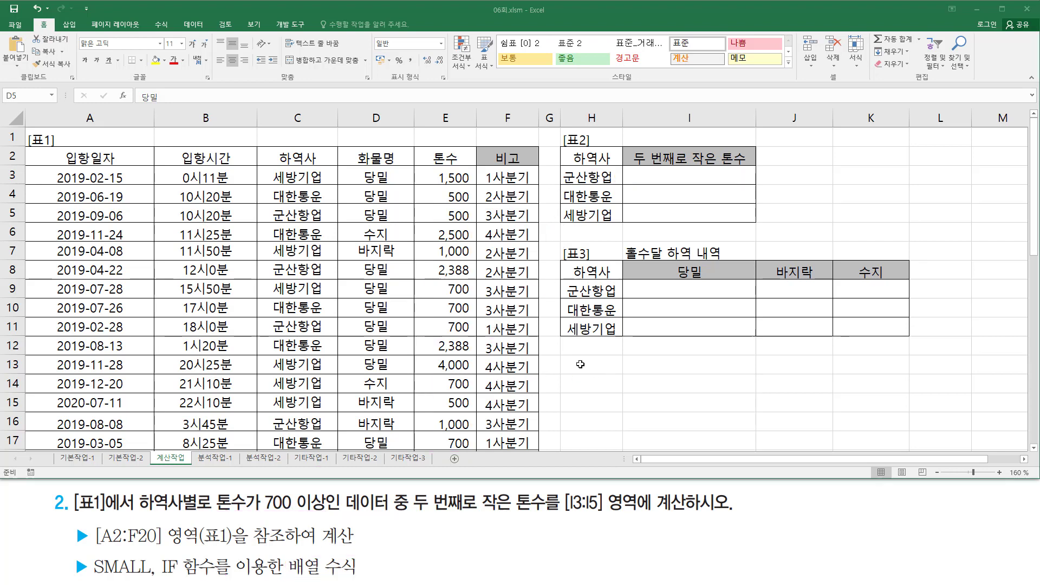
click(590, 365)
text(s)
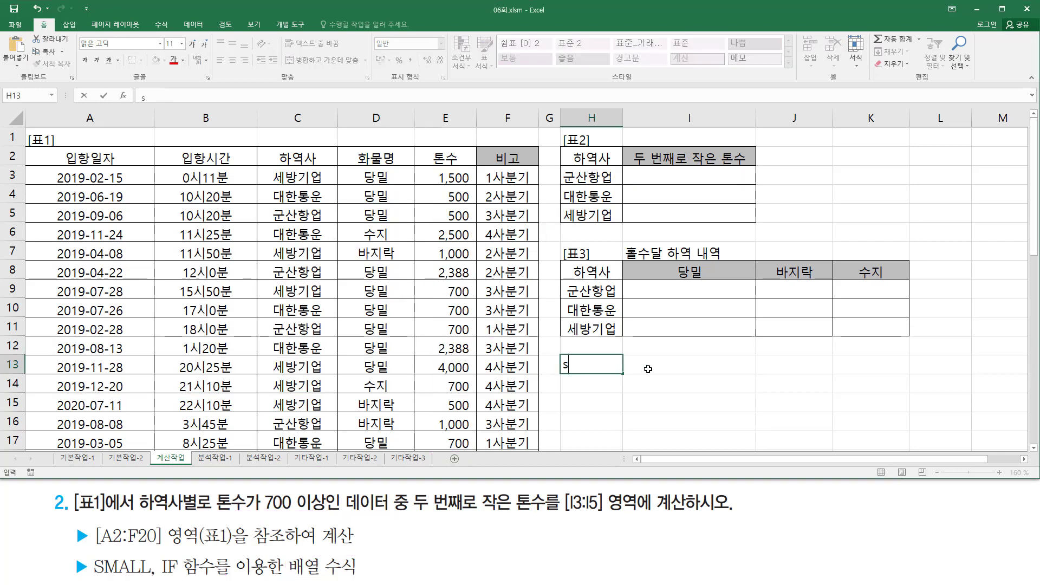
text(mall()
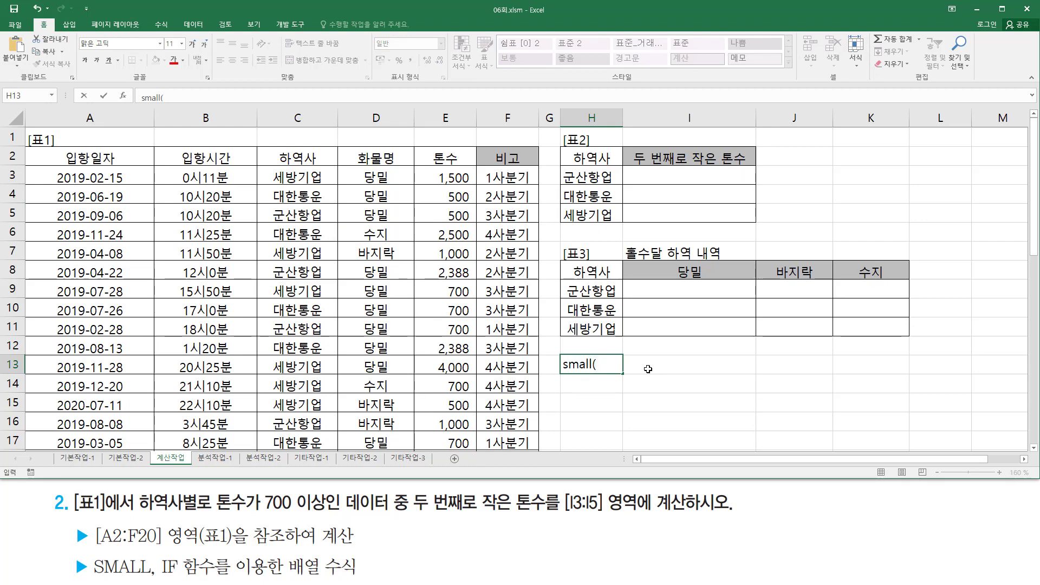
text( if(  ()
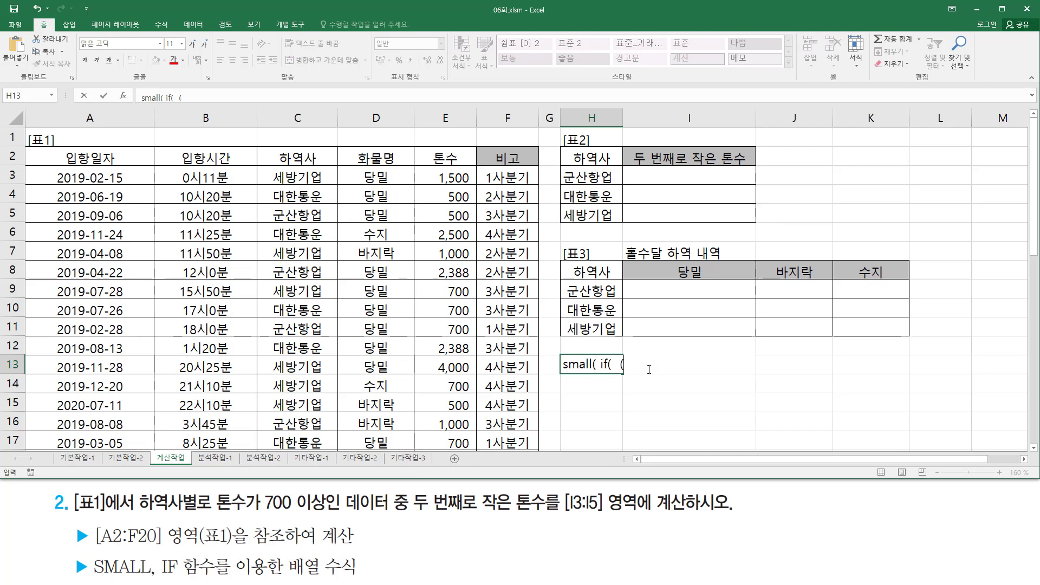
Step: Add the two multiplied conditions to the H13 outline: 군산항업 and >=700
text(첫번째)
key(BackSpace)
key(BackSpace)
key(BackSpace)
key(BackSpace)
text(ㄱㅜㄴㅅㅏㄴㅎㅏㅇㅇ)
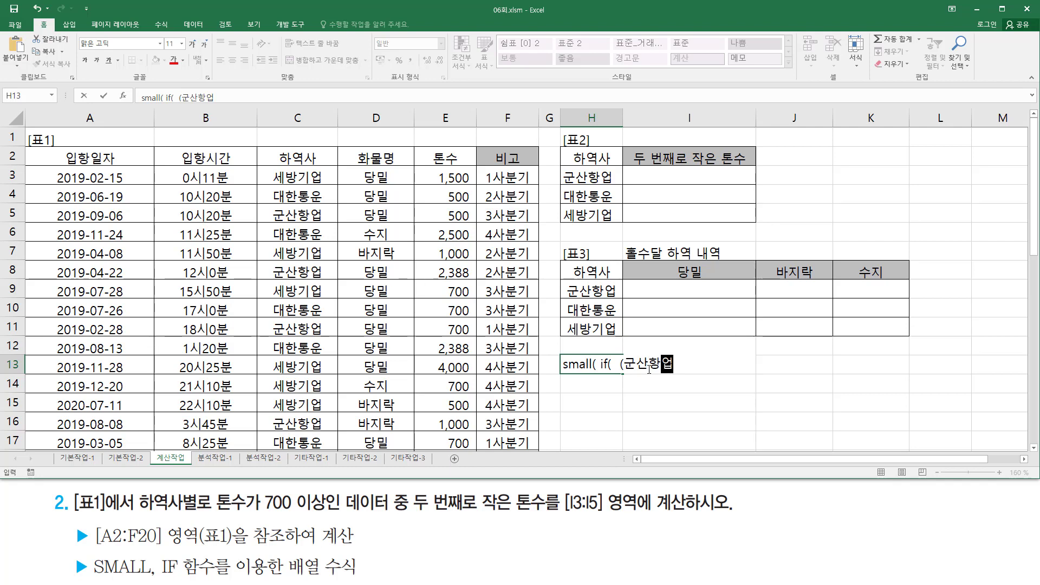
text() * (>=)
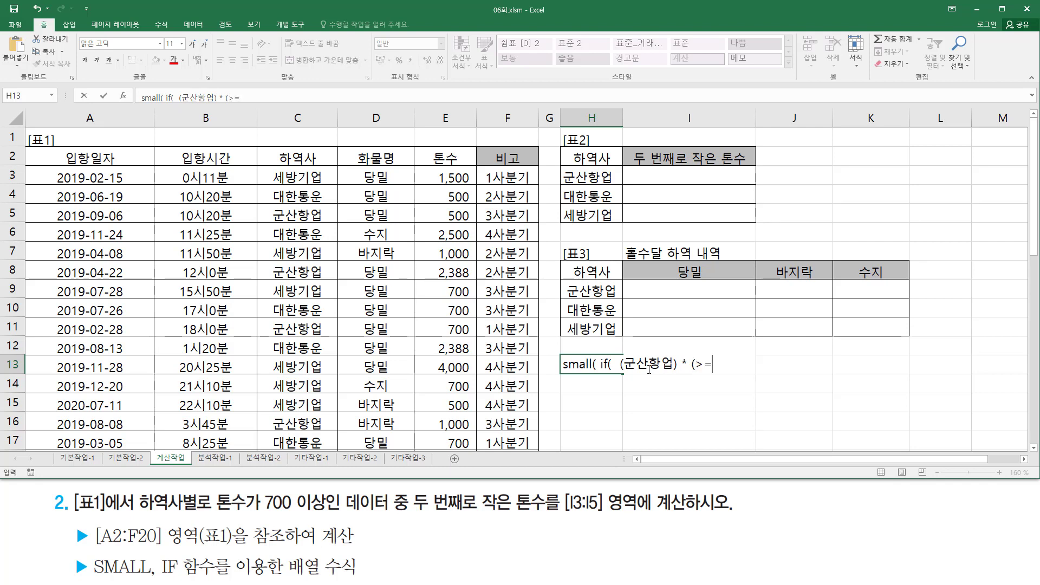
text(700)
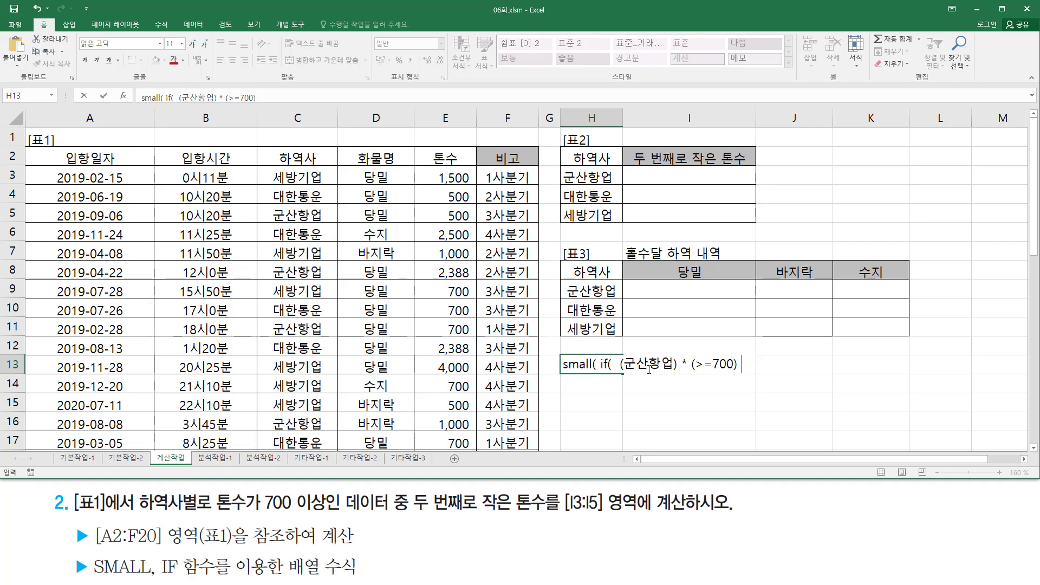
Step: Complete the H13 outline with 톤수 as the IF result and 2 as SMALL's second argument, and enter it
text()  ,)
text(ㅌ)
text(수)
mouse_move(621, 373)
mouse_down()
mouse_move(753, 373)
mouse_move(781, 355)
mouse_move(780, 375)
mouse_up()
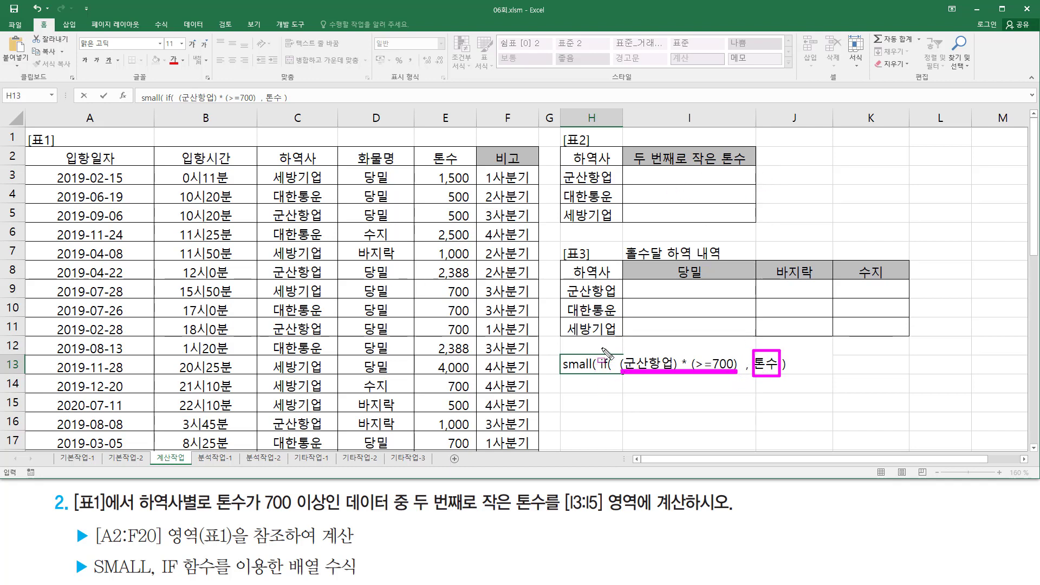
mouse_move(601, 350)
mouse_down()
mouse_move(612, 379)
mouse_move(790, 383)
mouse_up()
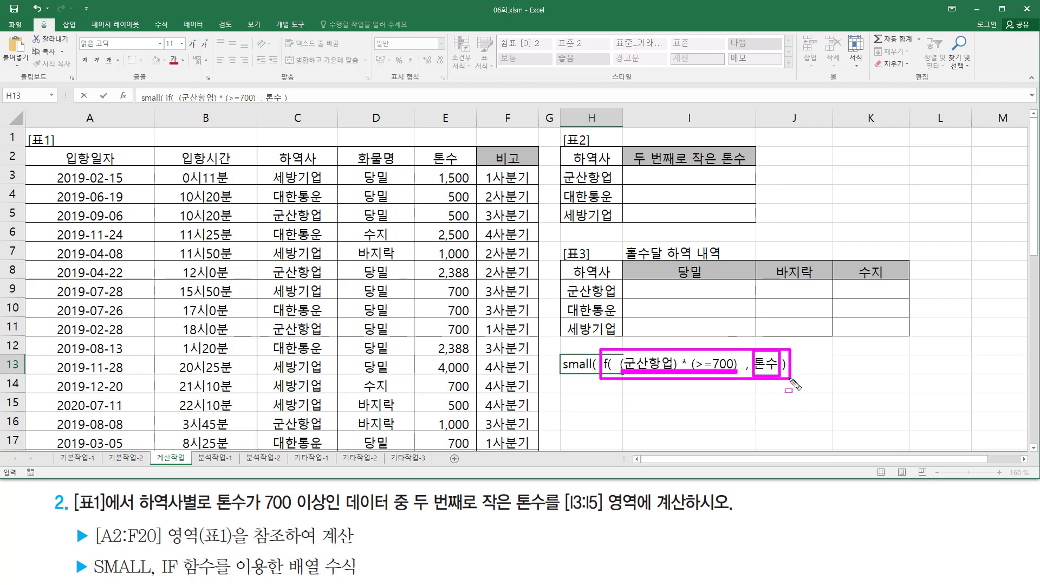
key(Escape)
text(, 2)
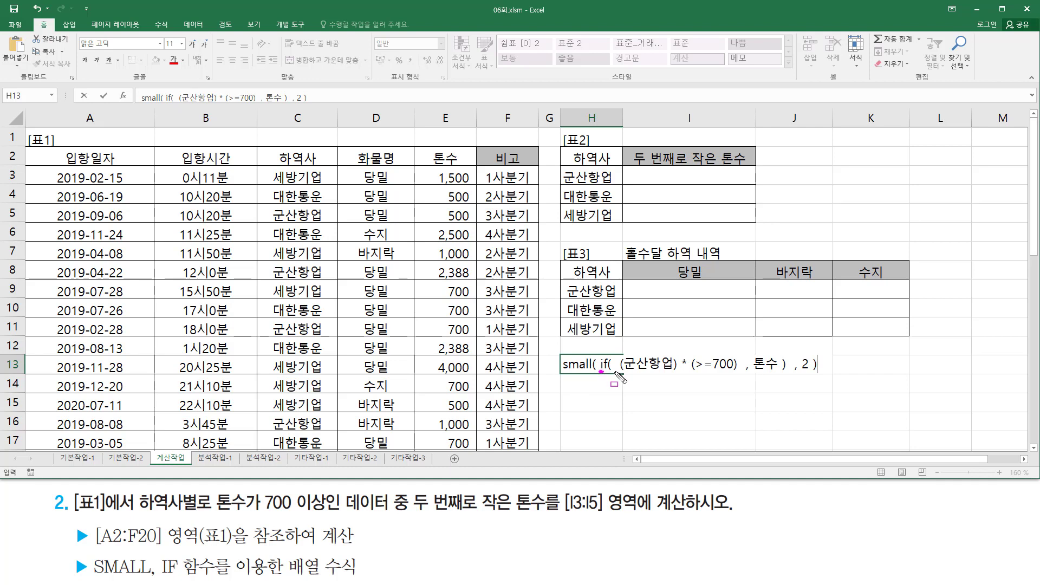
mouse_move(599, 373)
mouse_down()
mouse_move(788, 374)
mouse_move(787, 355)
mouse_move(812, 386)
mouse_up()
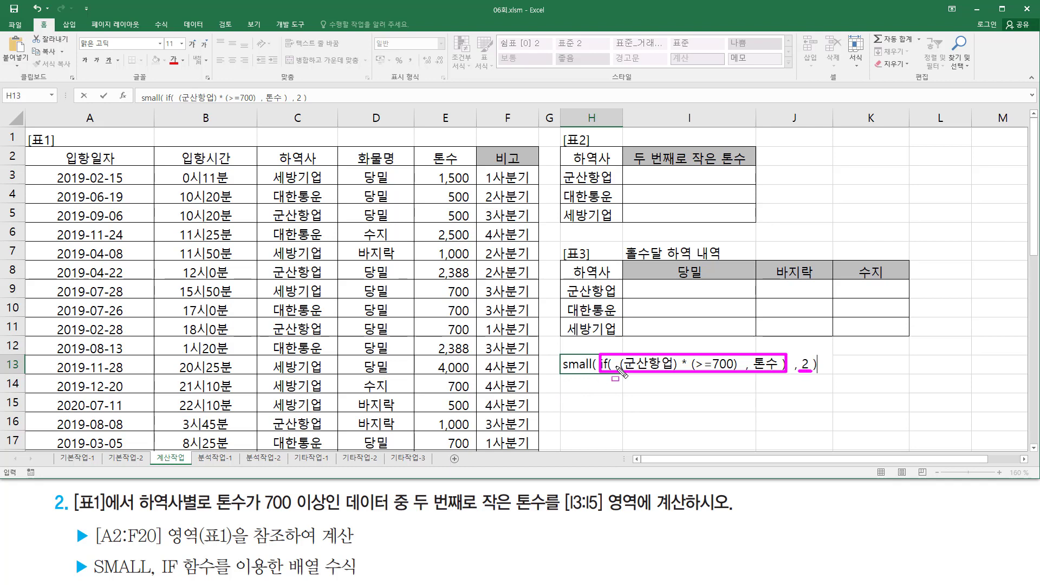
key(Escape)
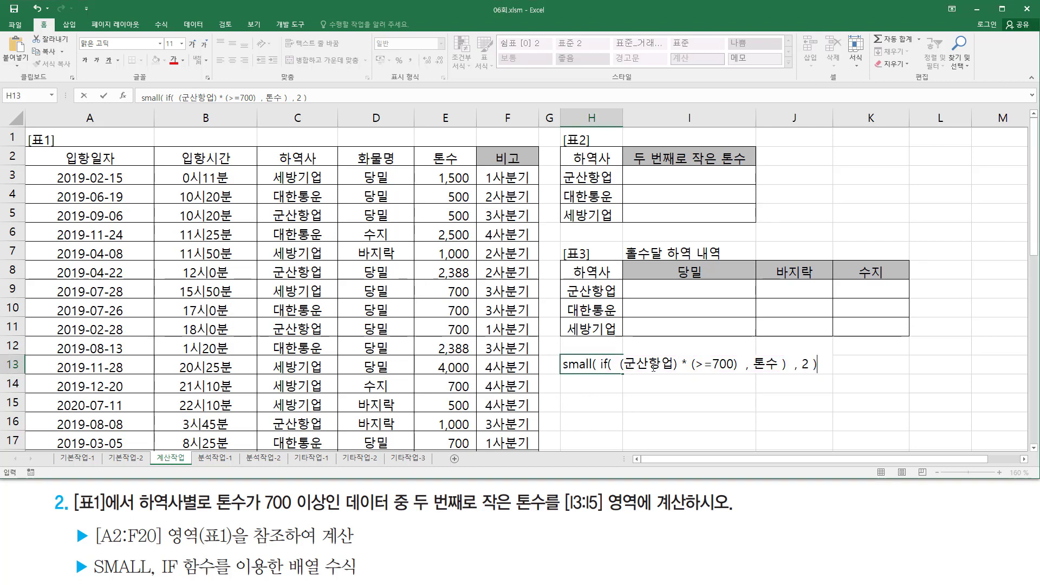
key(Return)
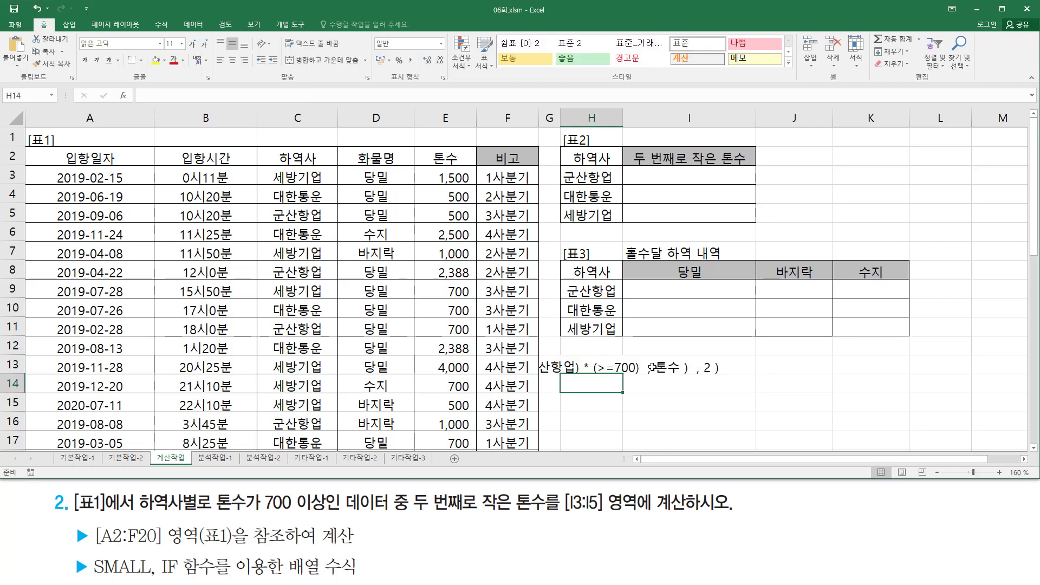
Step: Left-align the formula outline in cell H13
click(600, 365)
click(220, 61)
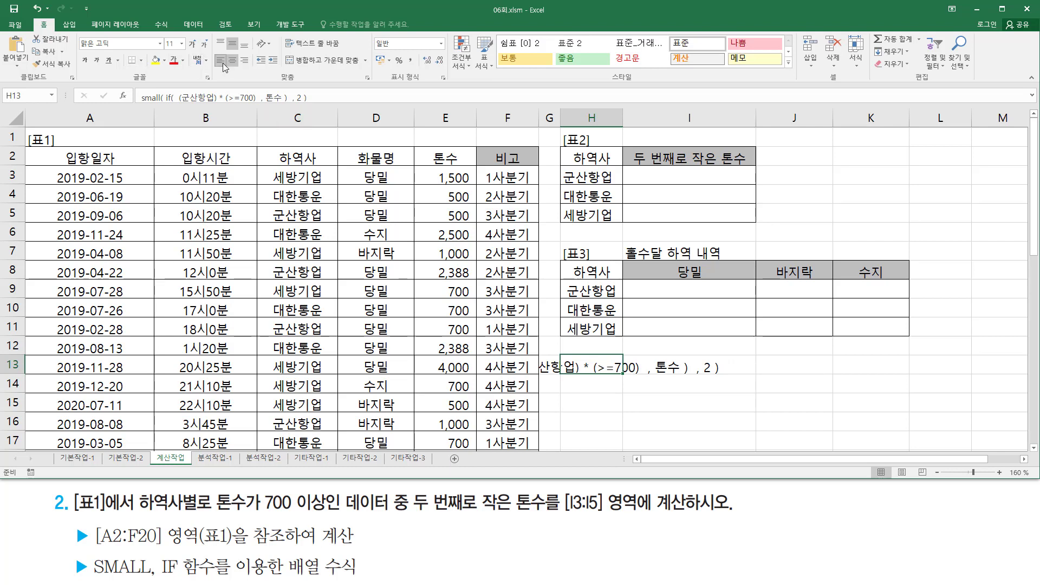
click(703, 403)
Step: Start a formula in I3 with IF nested inside SMALL and the first condition C3:C20=H3
click(651, 174)
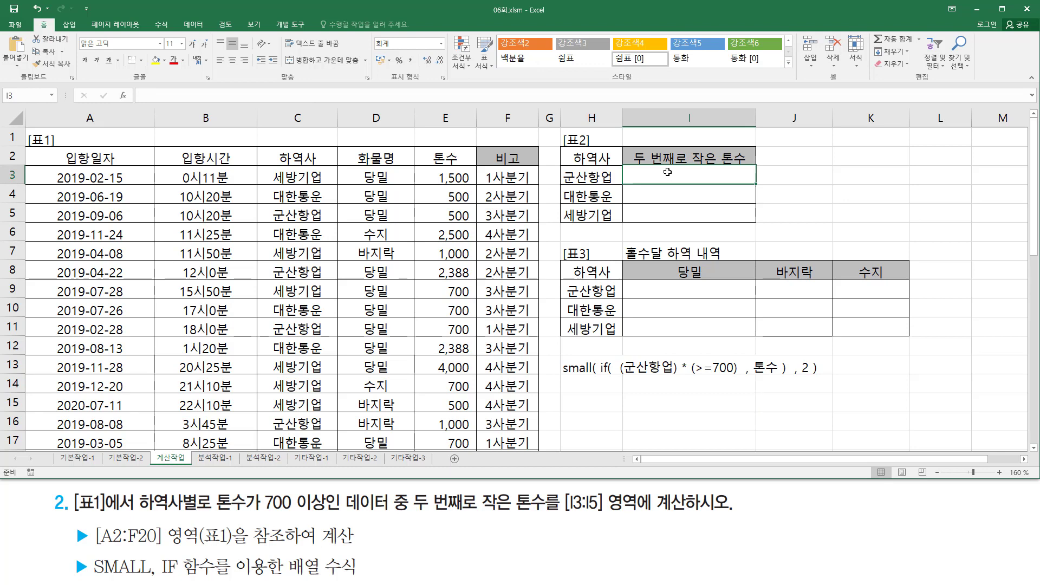
text(=)
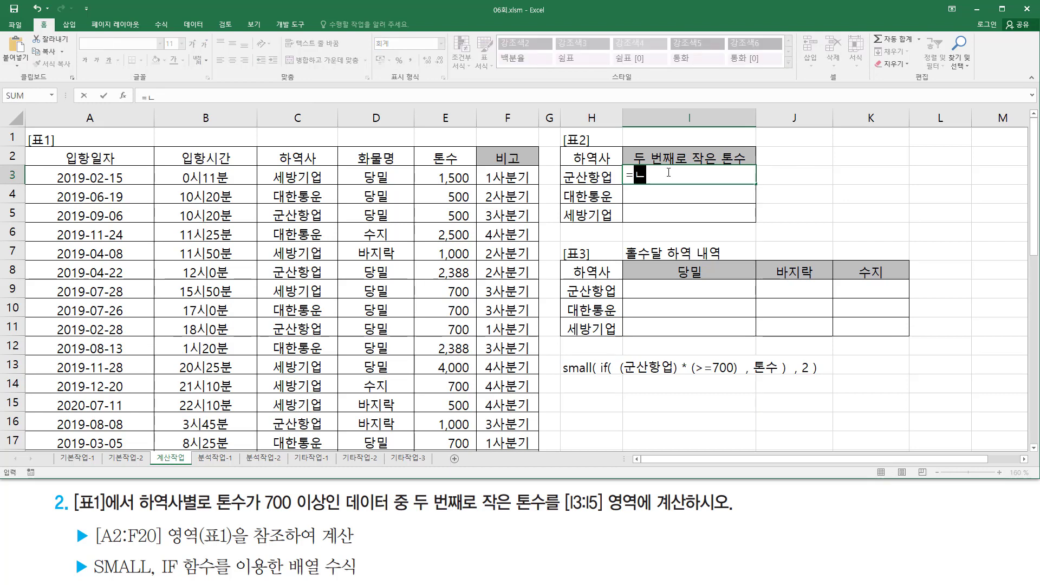
text(sm)
key(Tab)
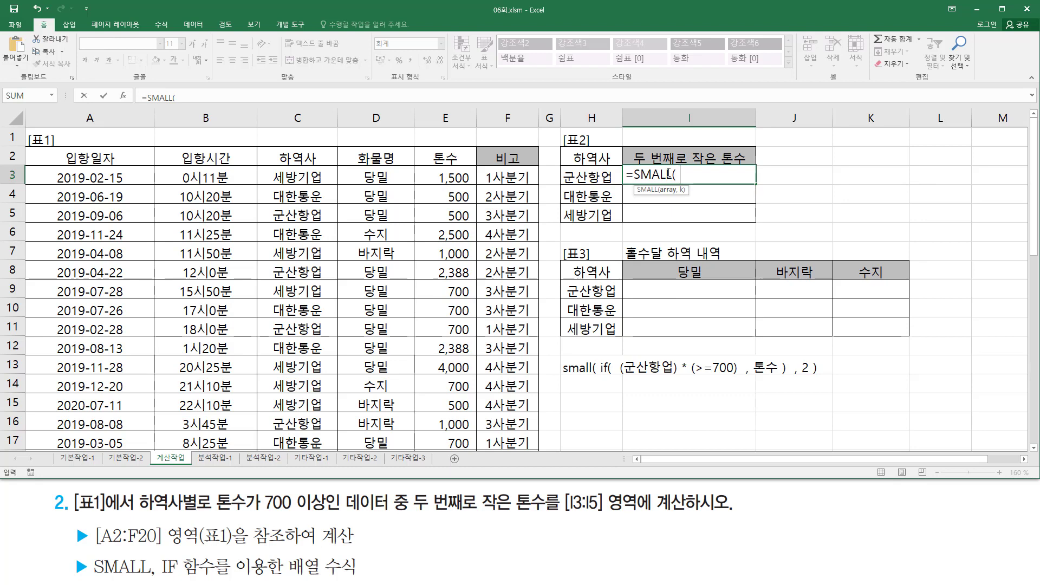
text(if()
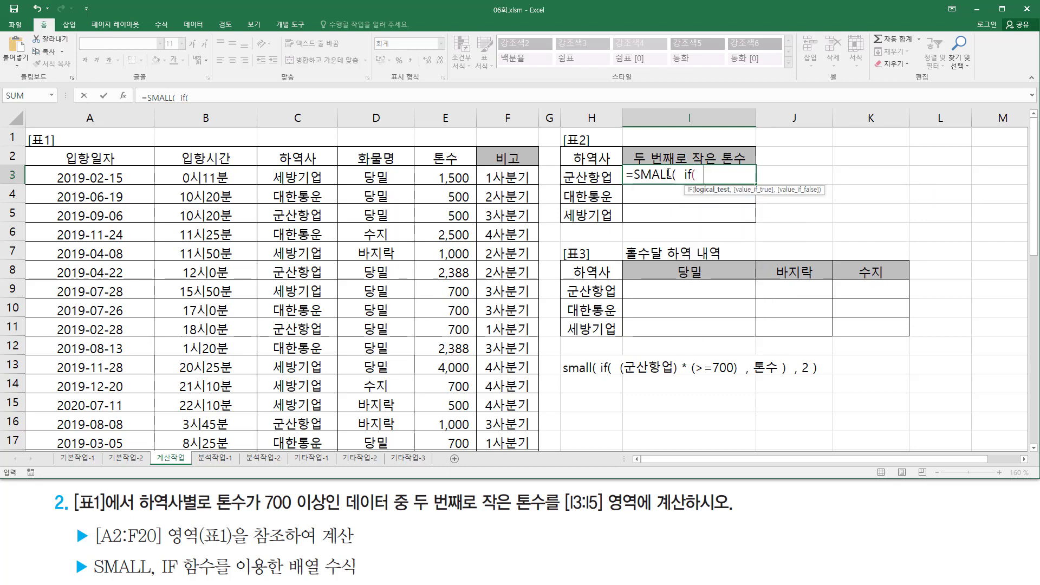
text(  ()
drag(282, 178, 304, 425)
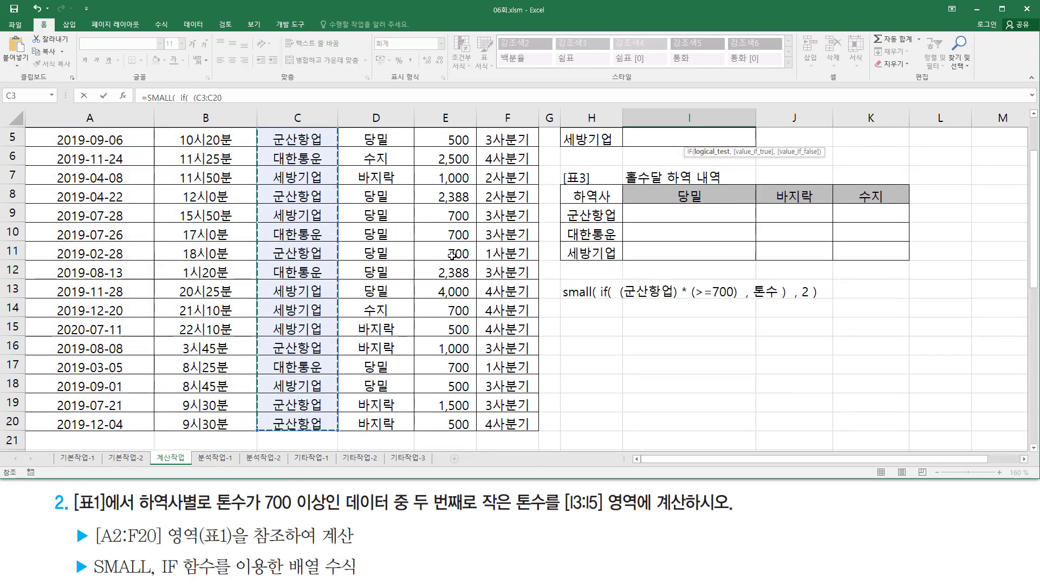
scroll(457, 252, up, 2)
text(=)
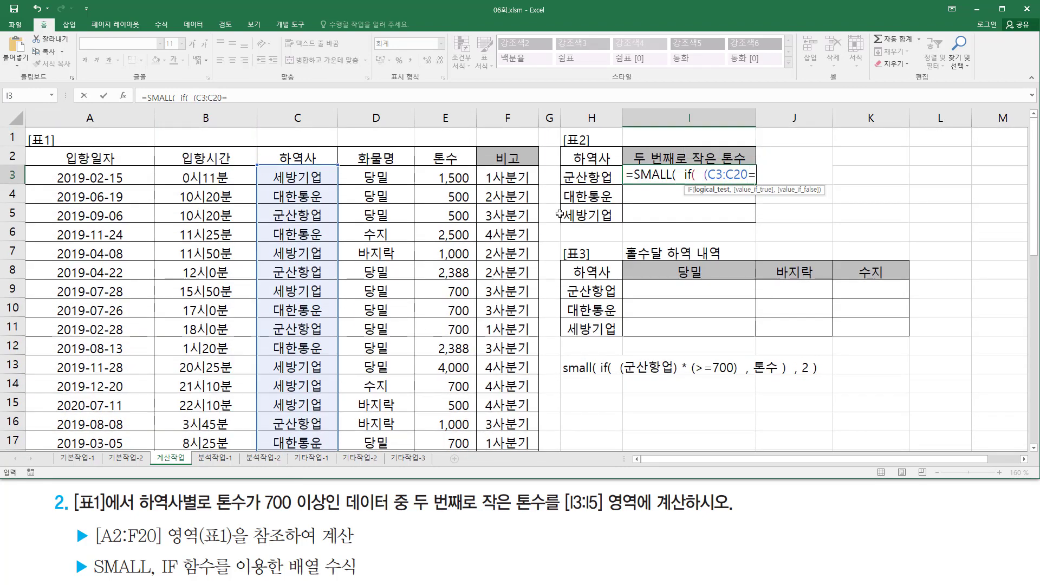
click(591, 174)
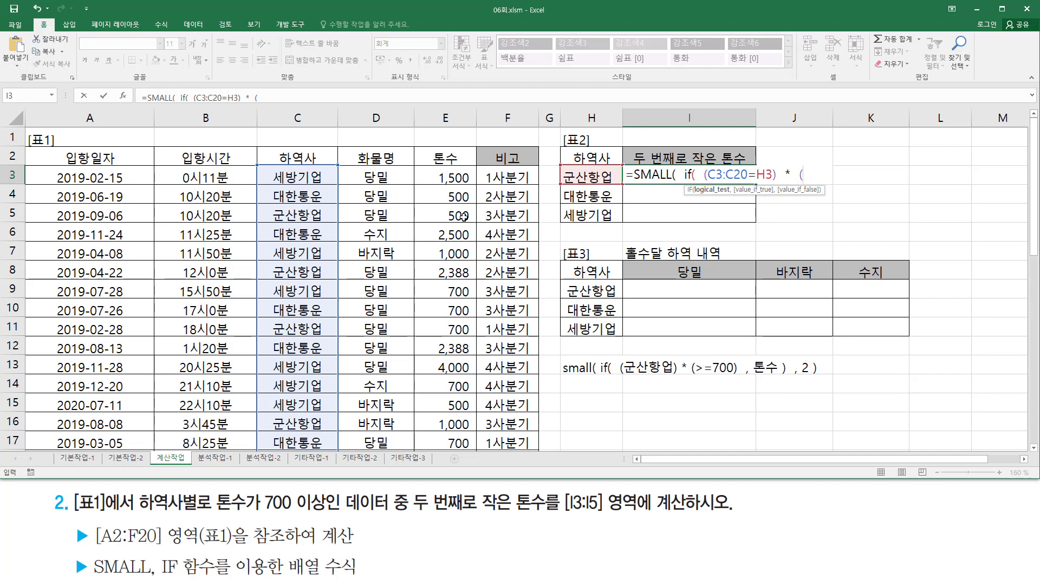
Step: Multiply the first condition in the I3 formula by a second one, E3:E20>=700
drag(442, 175, 459, 418)
scroll(662, 335, up, 2)
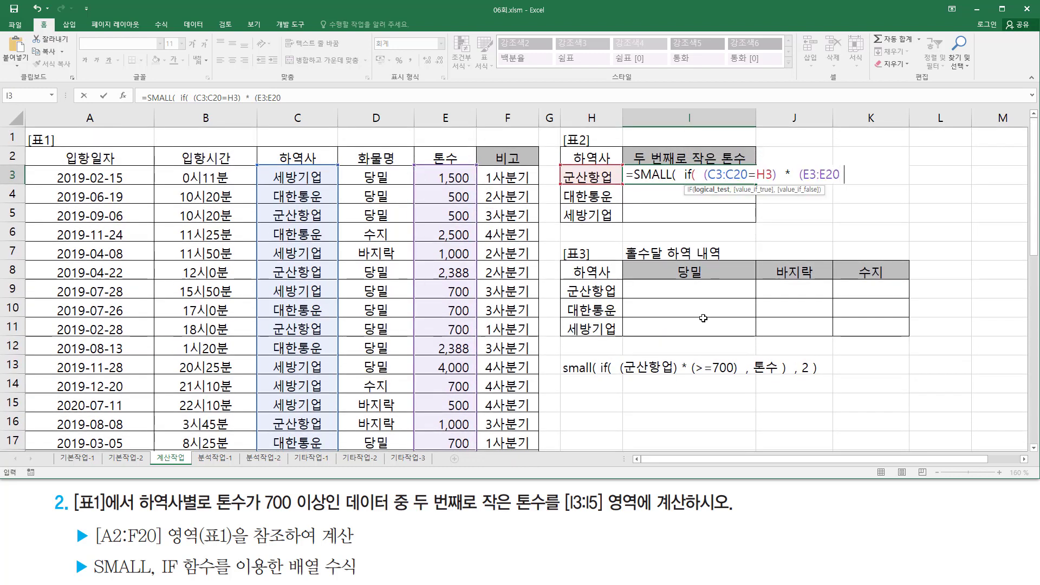
text(>=700)
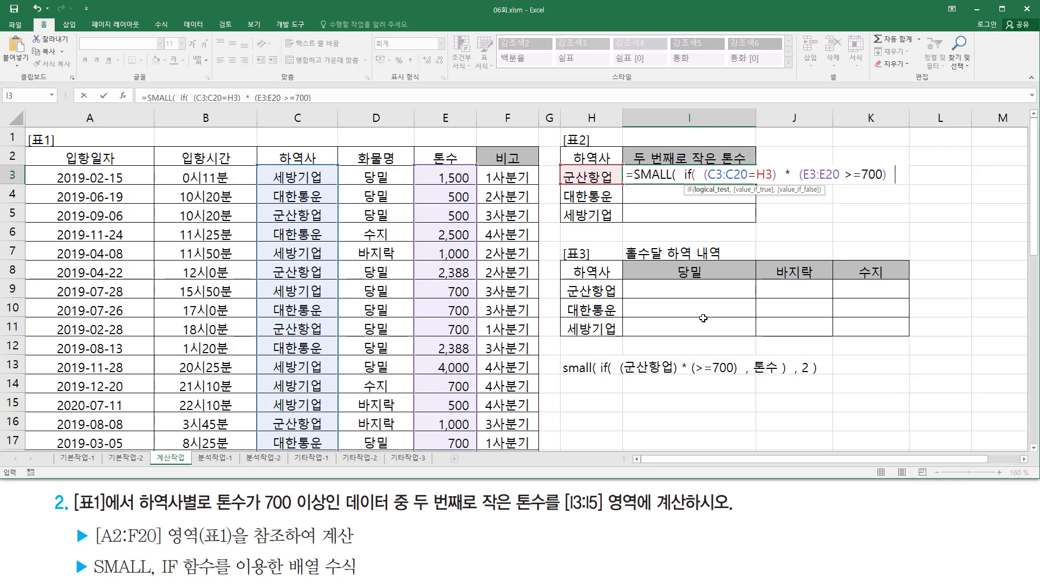
Step: Set E3:E20 as the value_if_true of IF in the I3 formula and close the IF function
text(,)
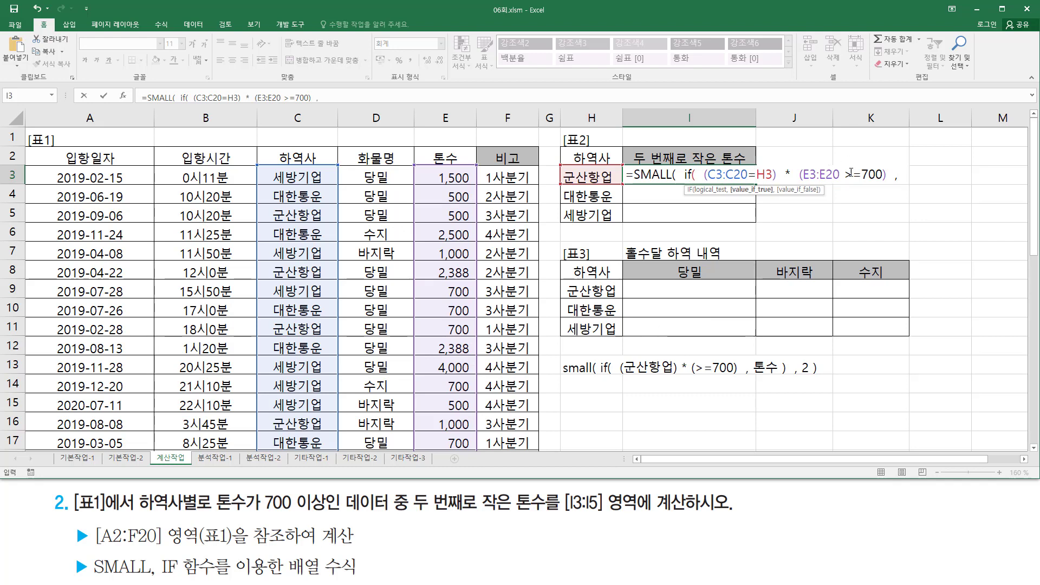
click(449, 173)
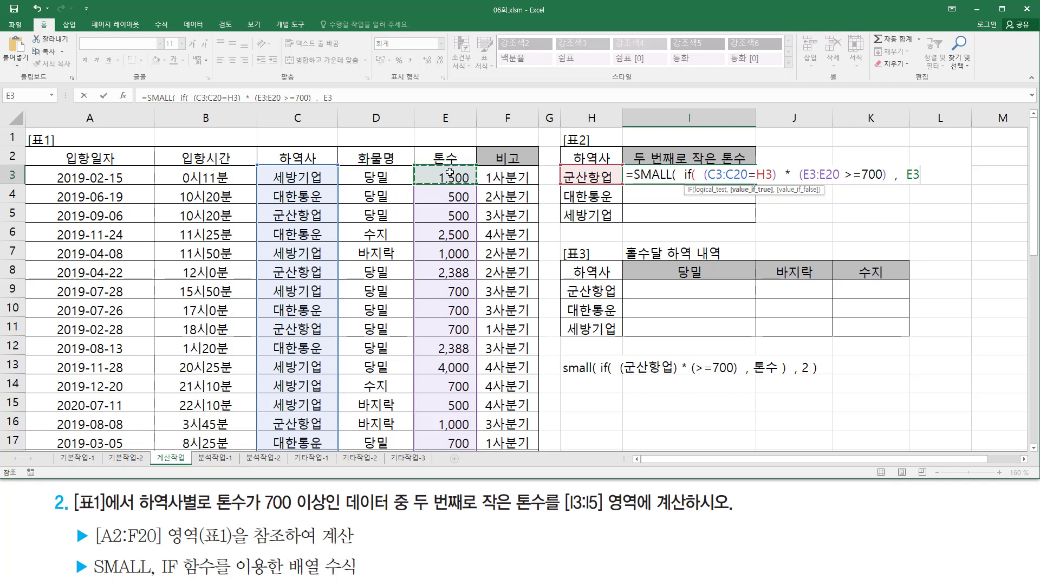
drag(450, 173, 453, 421)
scroll(720, 302, up, 2)
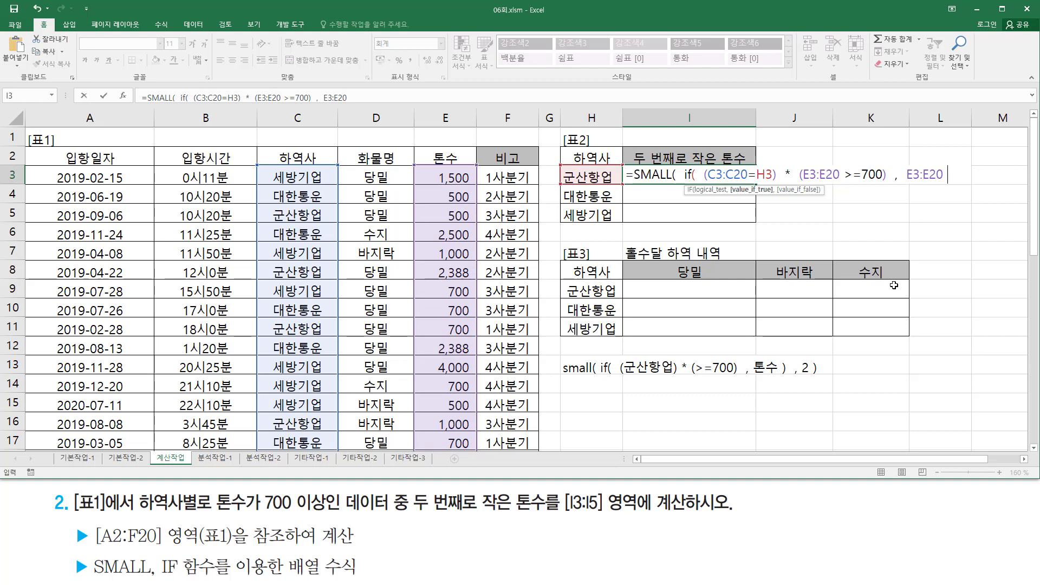
text() )
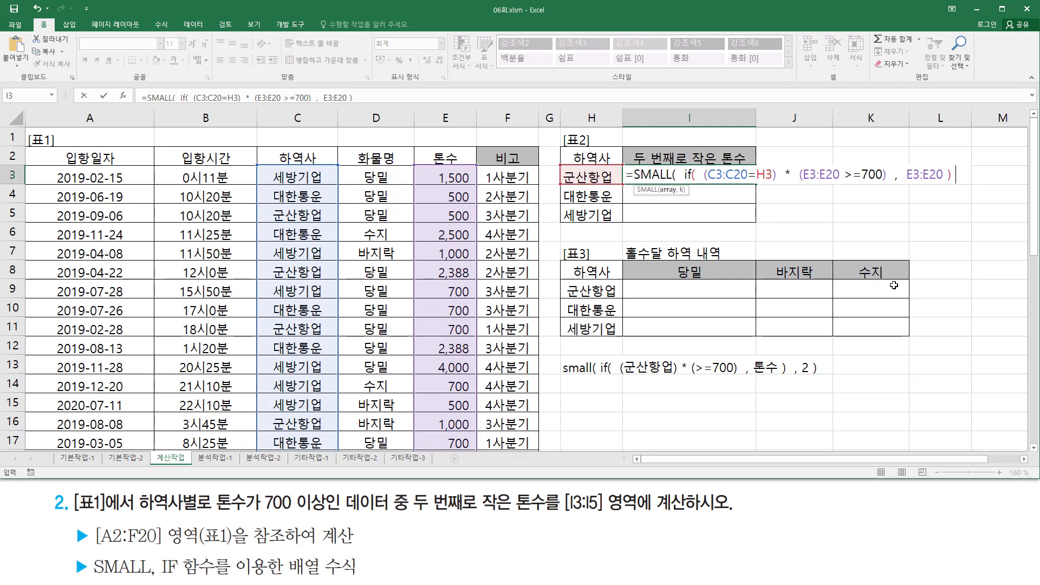
Step: Set the k argument of SMALL in the I3 formula to 2 and close the function
text(,)
click(681, 173)
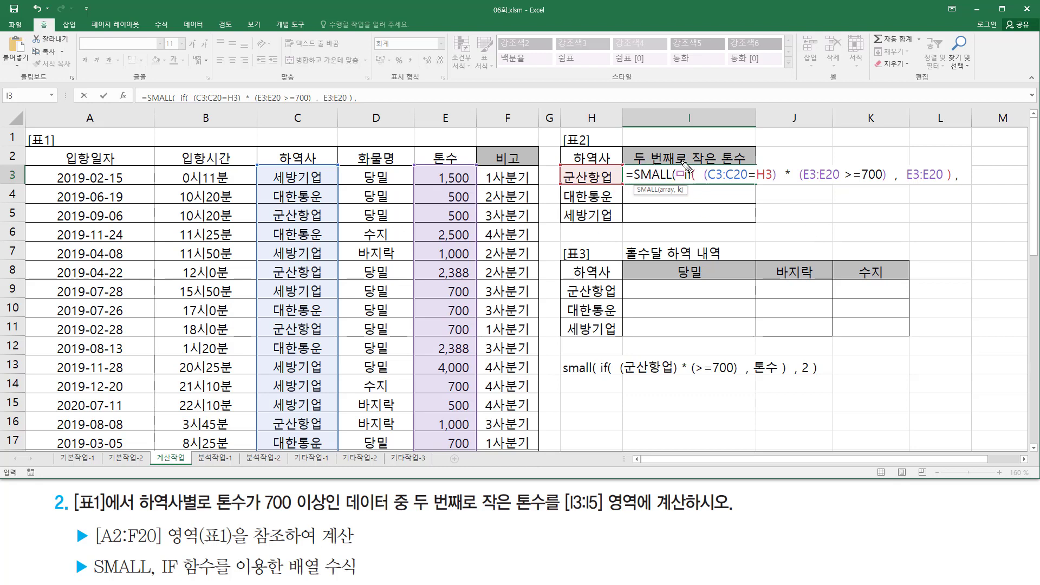
mouse_move(682, 161)
mouse_down()
mouse_move(758, 188)
mouse_move(955, 187)
mouse_up()
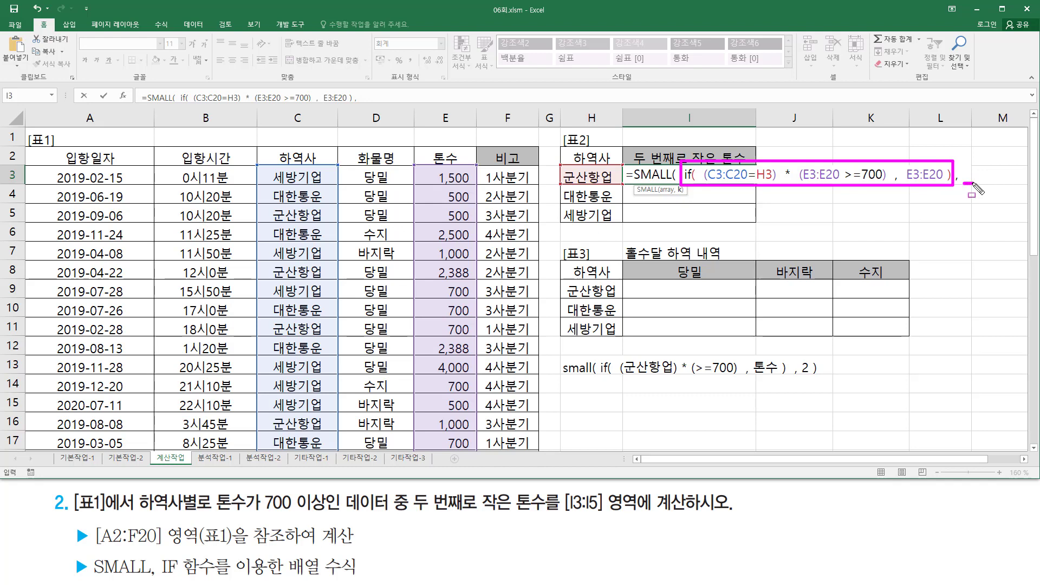
key(Escape)
text(2 )
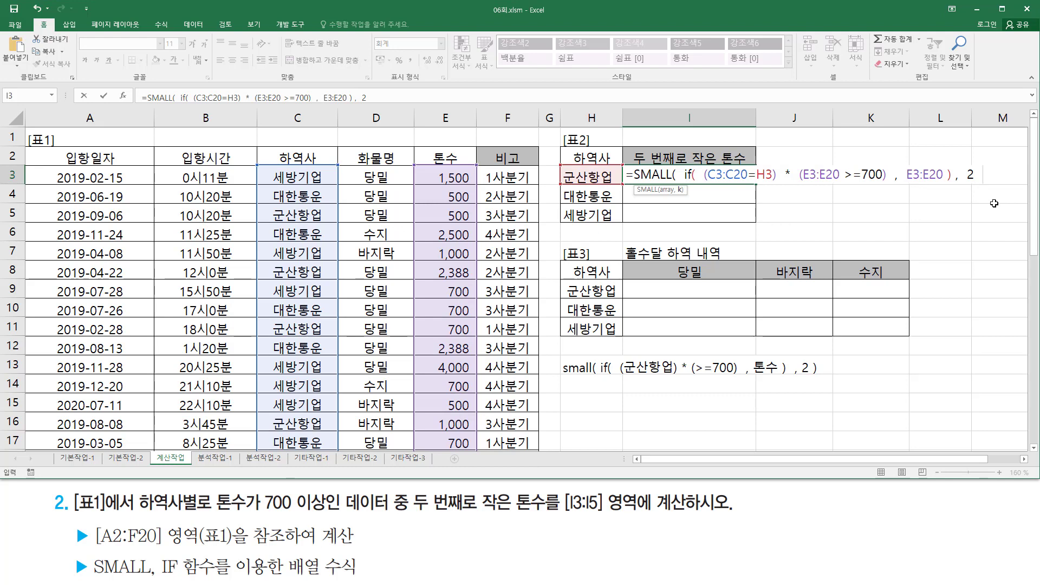
text())
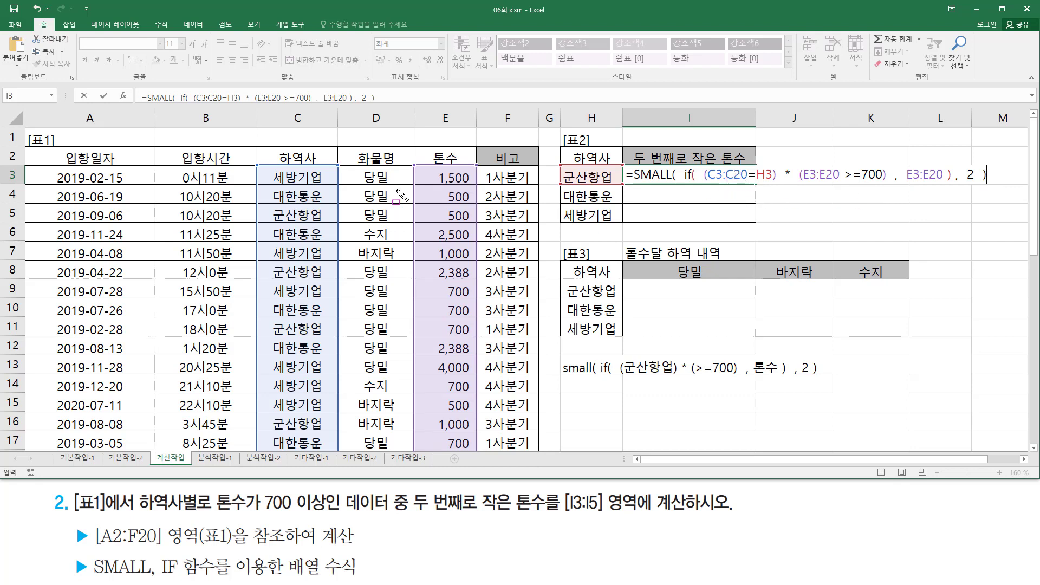
drag(265, 167, 330, 450)
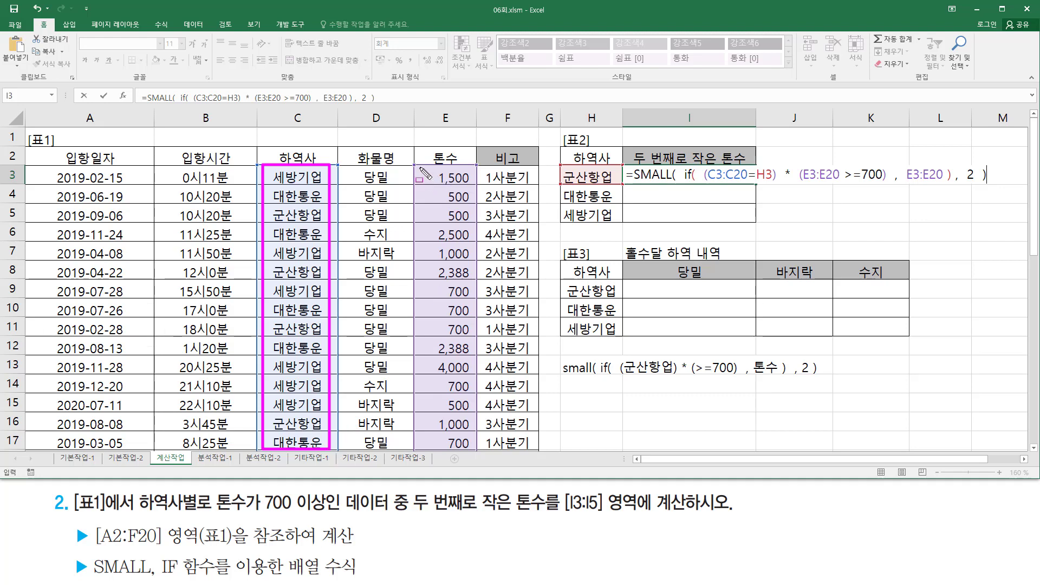
drag(419, 168, 476, 452)
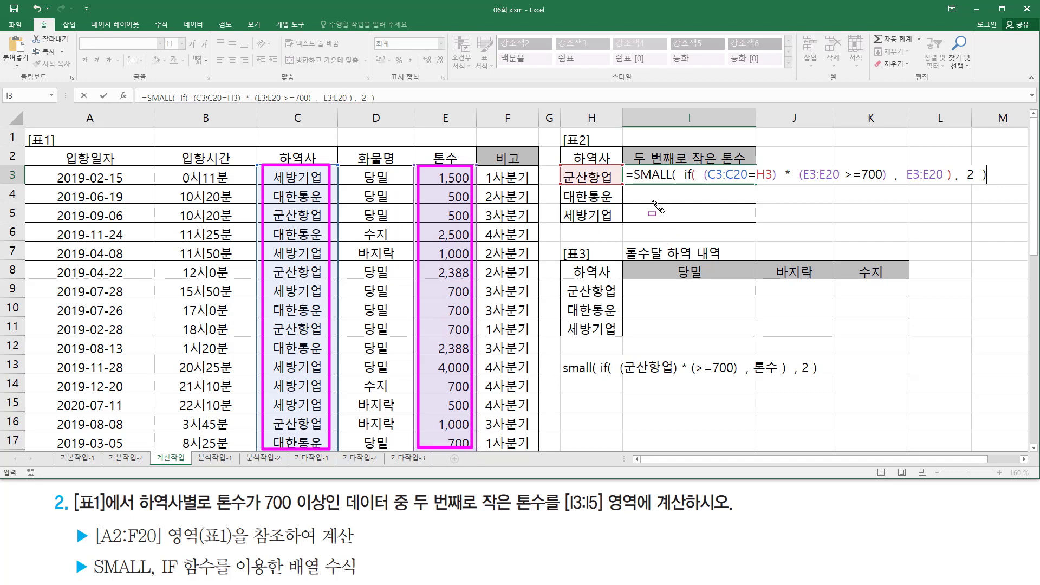
mouse_move(629, 168)
mouse_down()
mouse_move(681, 177)
mouse_move(679, 200)
mouse_move(633, 218)
mouse_move(682, 219)
mouse_up()
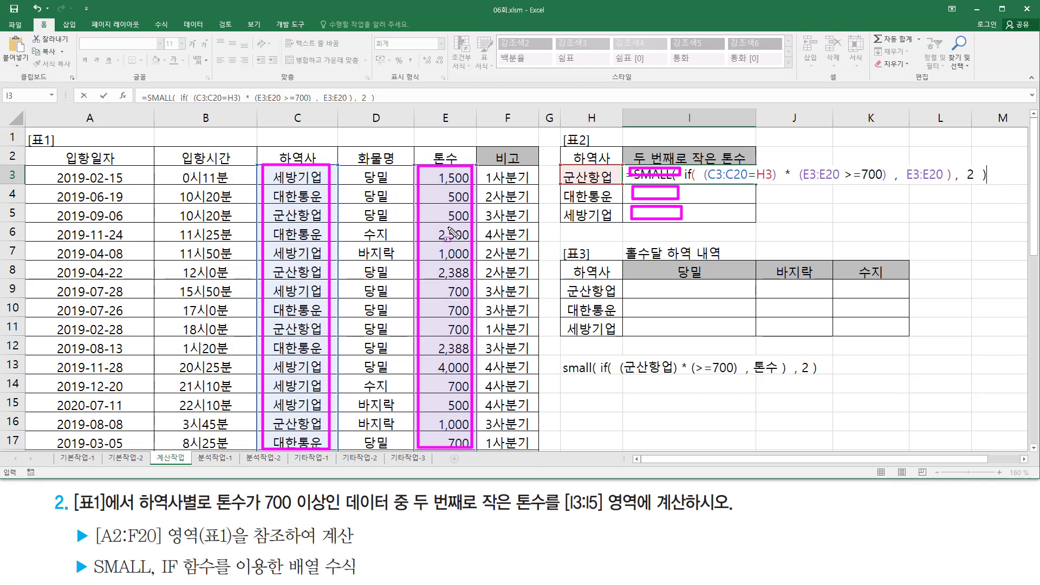
key(Escape)
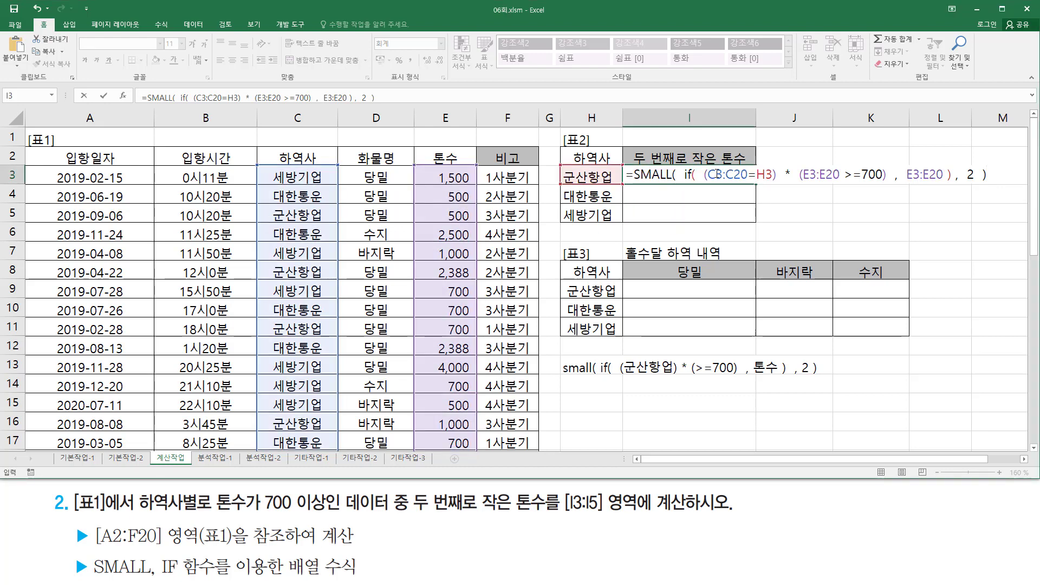
Step: Make the ranges C3:C20 and both E3:E20 references absolute in the I3 formula, leaving H3 relative
drag(707, 174, 741, 174)
key(F4)
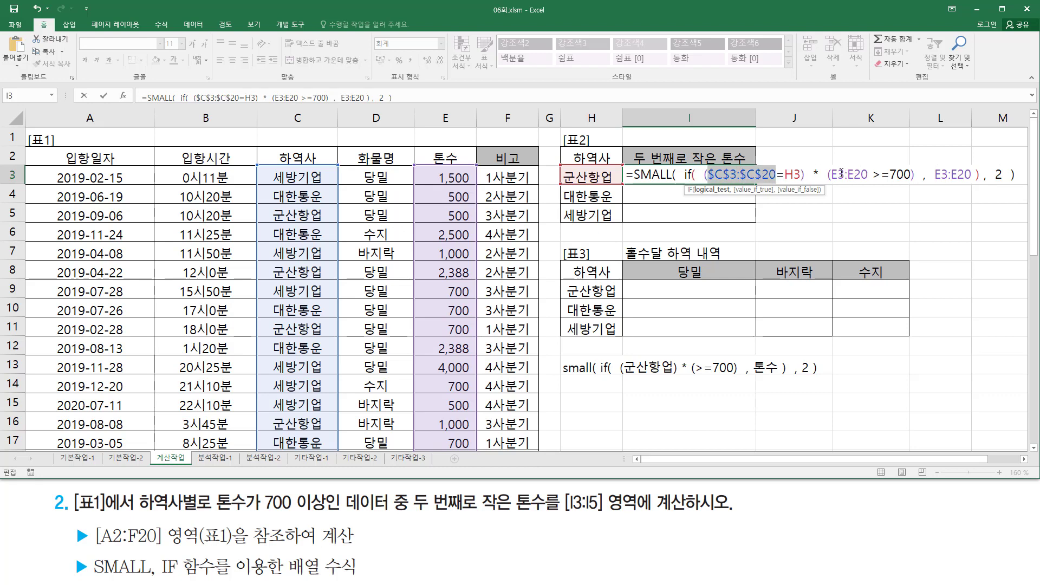
drag(831, 174, 864, 173)
key(F4)
drag(965, 174, 1003, 174)
key(F4)
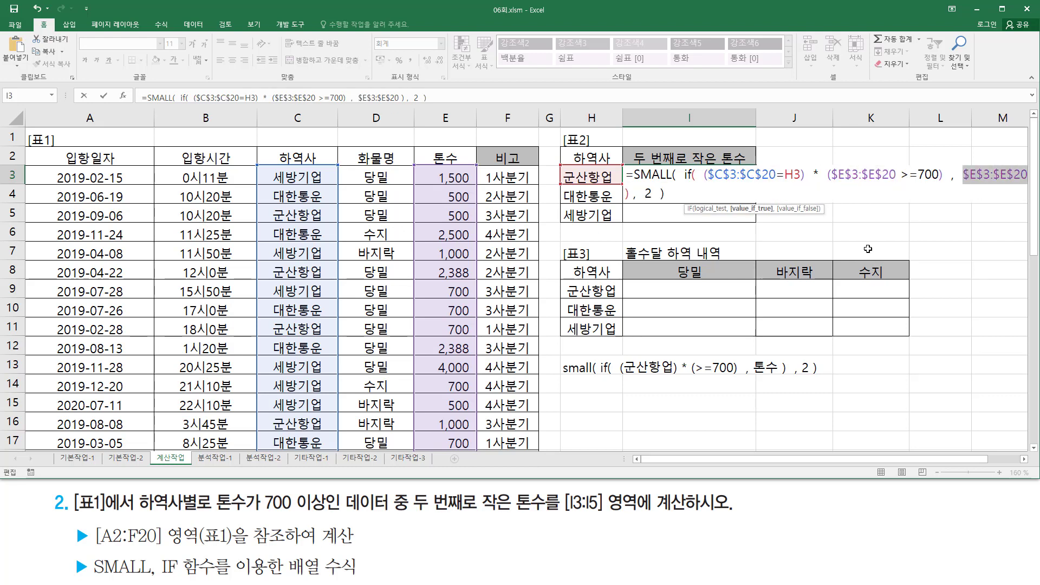
click(790, 184)
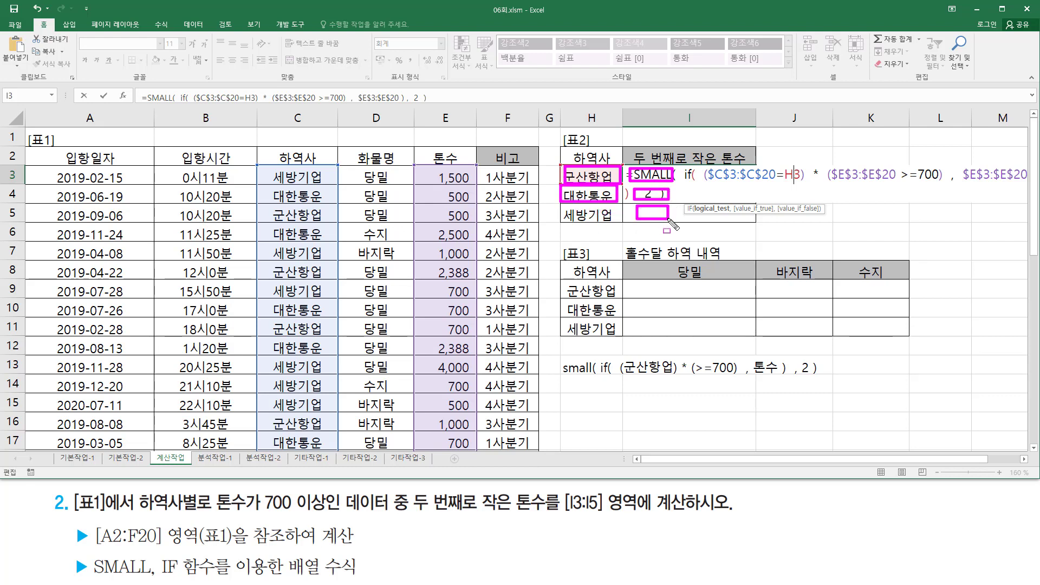
drag(563, 207, 615, 227)
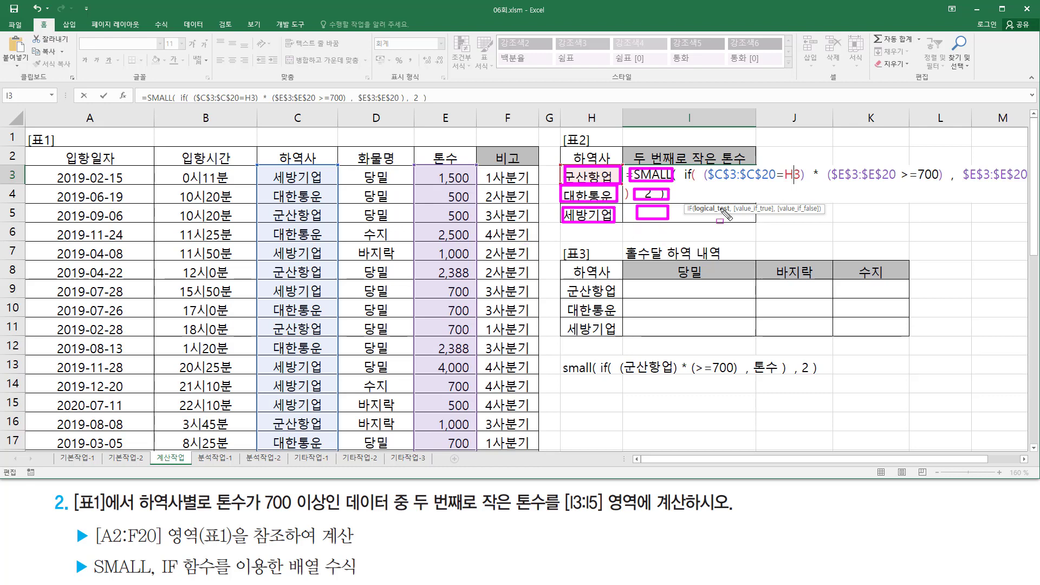
drag(783, 183, 801, 182)
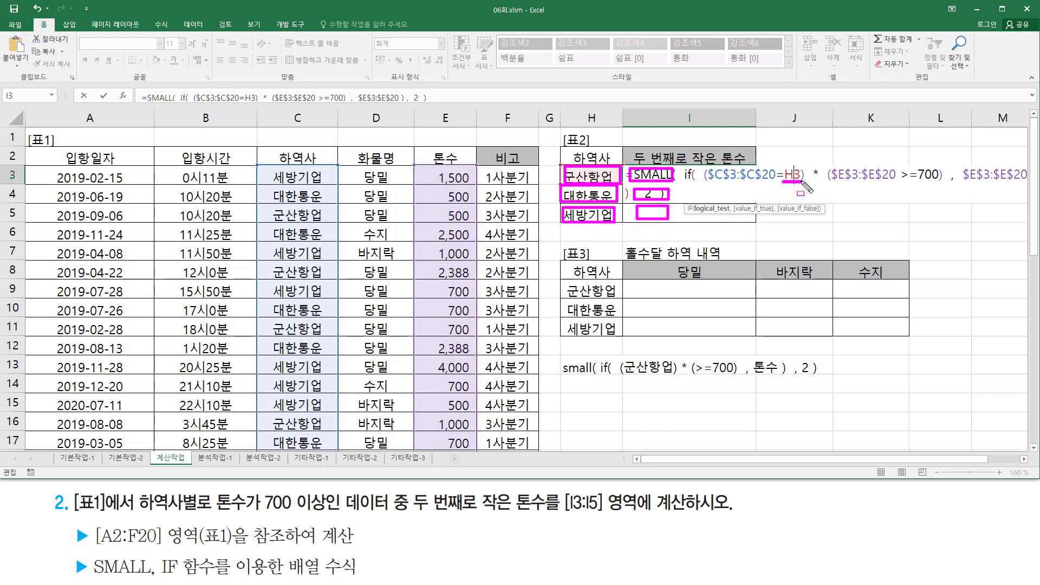
key(Escape)
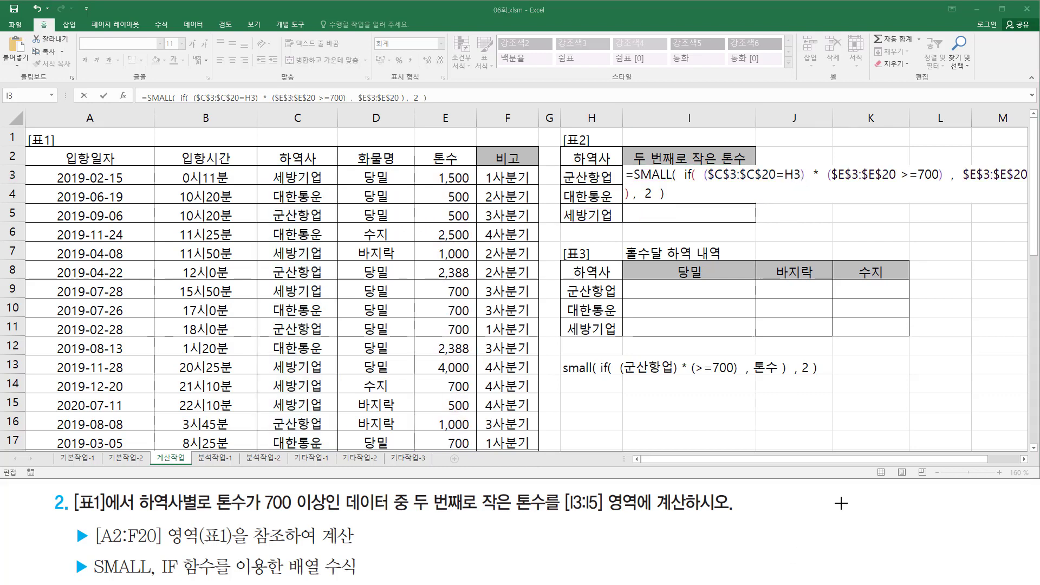
click(951, 178)
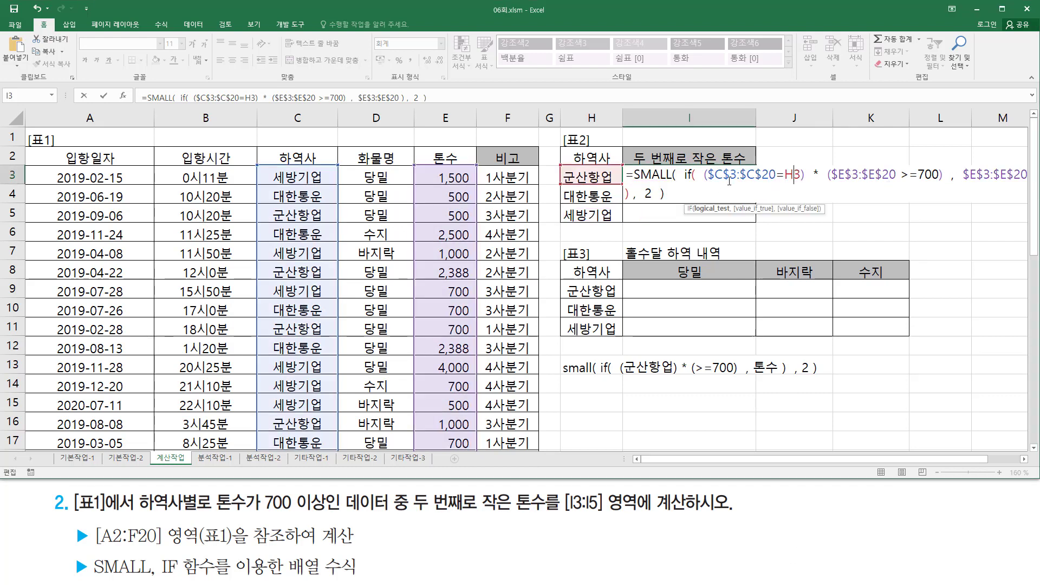
Step: Commit the I3 formula as an array formula and fill it down through I5
click(711, 176)
key(ctrl+shift+Return)
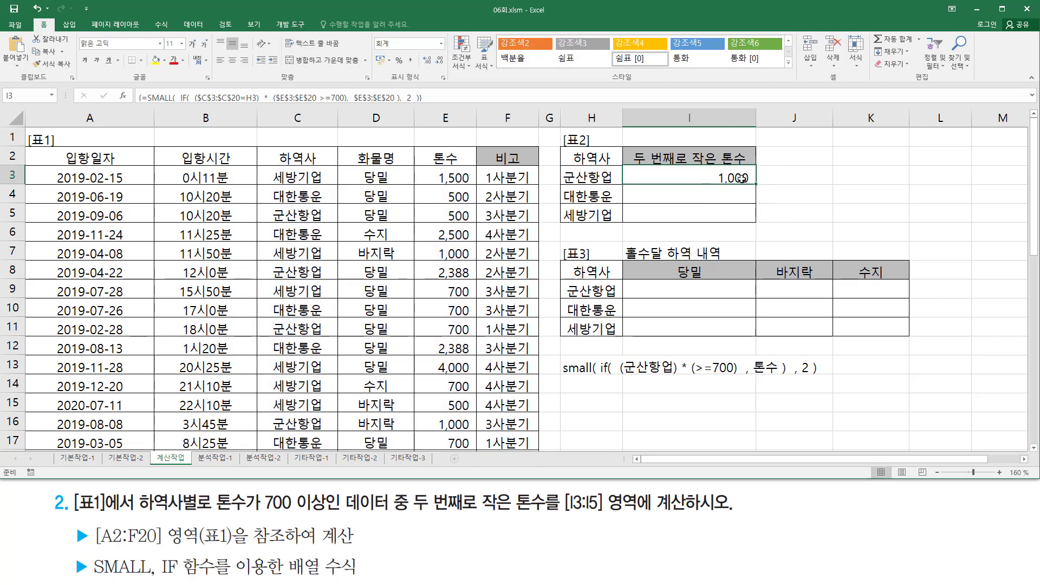
drag(756, 183, 748, 225)
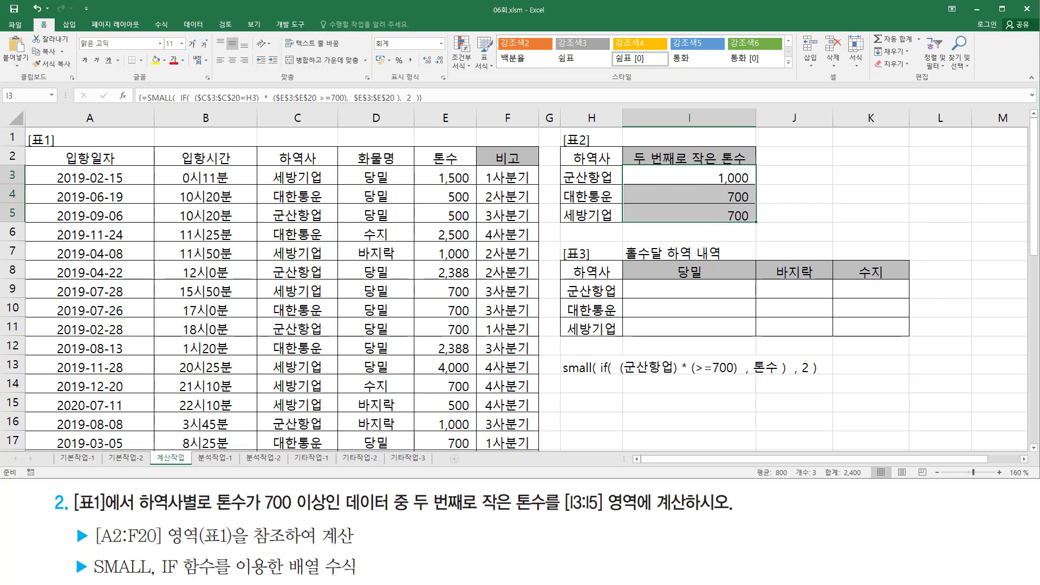
Step: Enter =SMALL( IF( ($C$3:$C$20=H3) * ($E$3:$E$20 >=700), $E$3:$E$20 ), 2 ) as a text note in H15
click(581, 398)
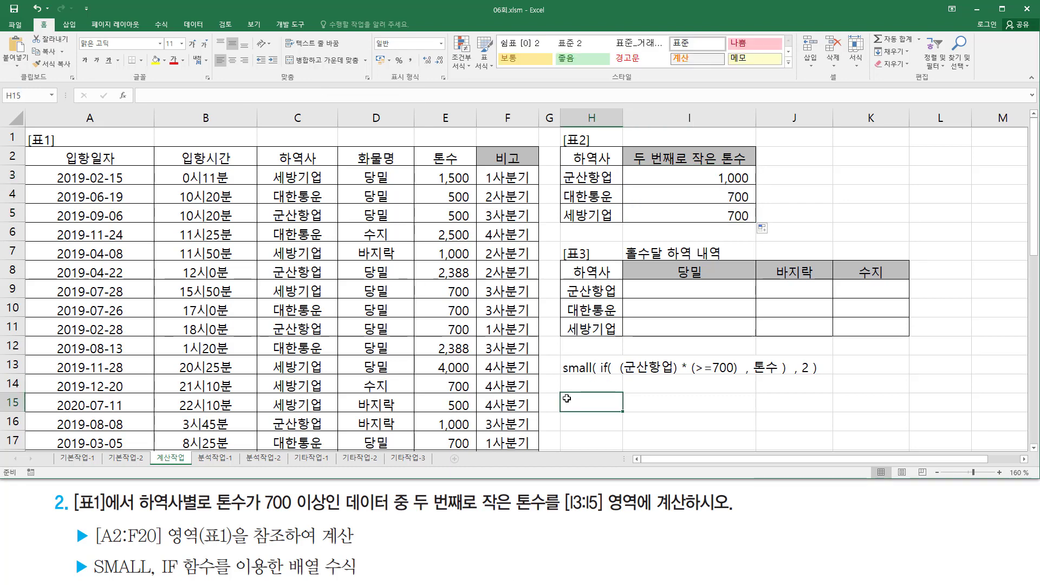
text(=SMALL(  IF(  ($C$3:$C$20=H3)  *  ($E$3:$E$20 >=700),  $E$3:$E$20 ),  2  ))
key(Return)
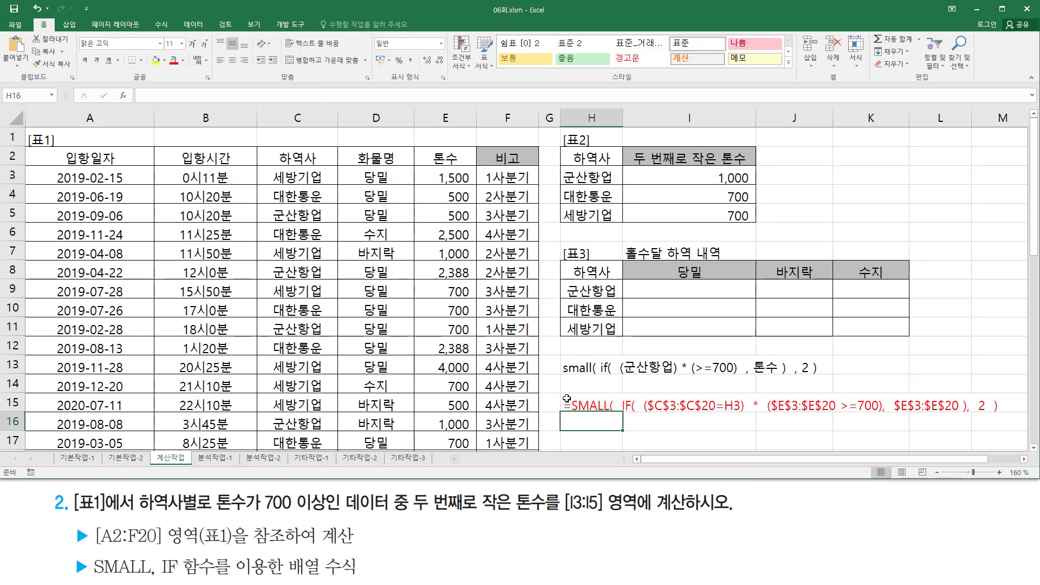
click(704, 354)
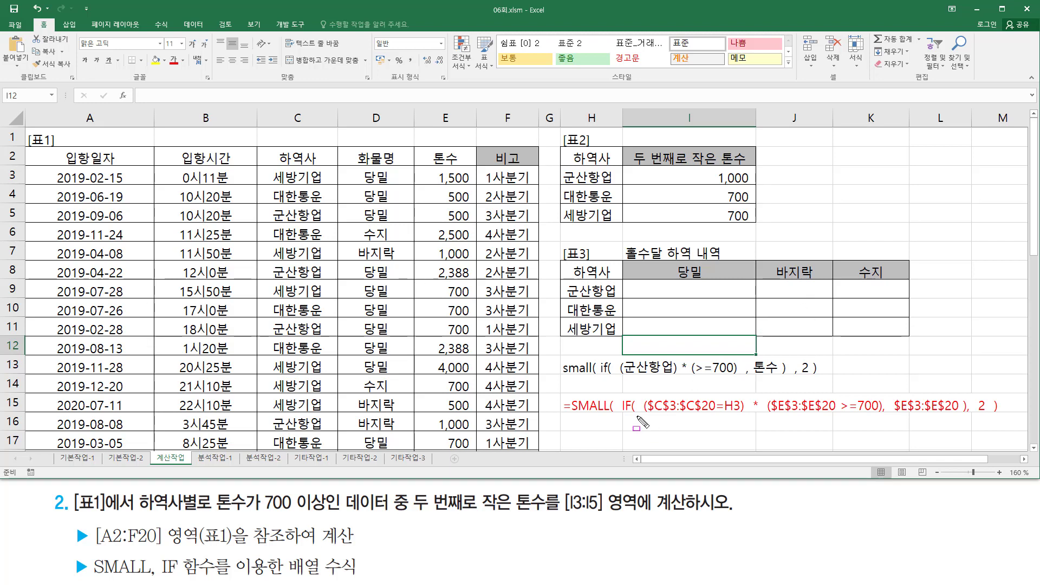
mouse_move(644, 416)
mouse_down()
mouse_move(752, 419)
mouse_move(765, 393)
mouse_move(753, 392)
mouse_up()
drag(768, 417, 887, 417)
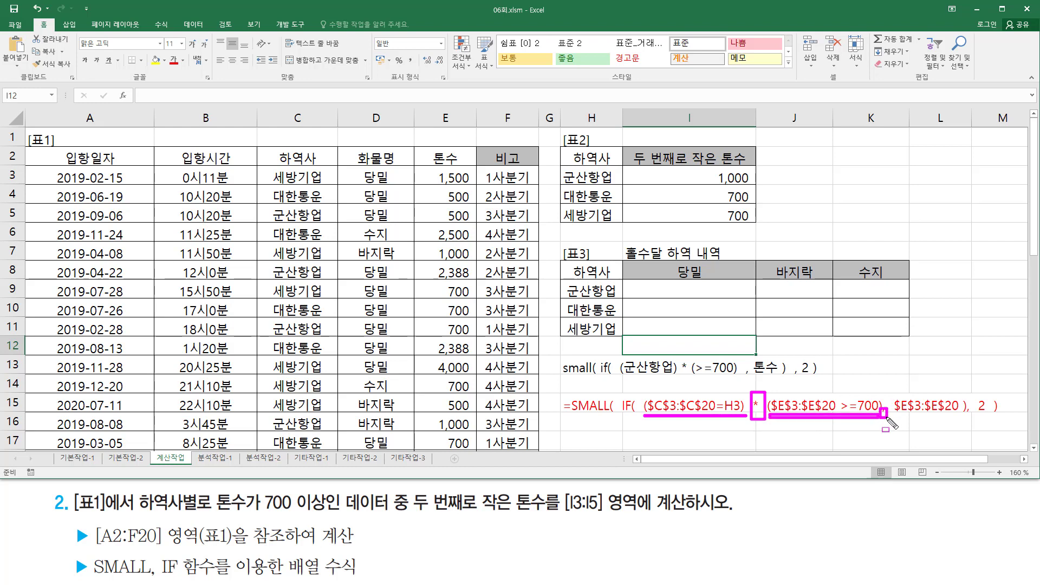
drag(894, 414, 960, 414)
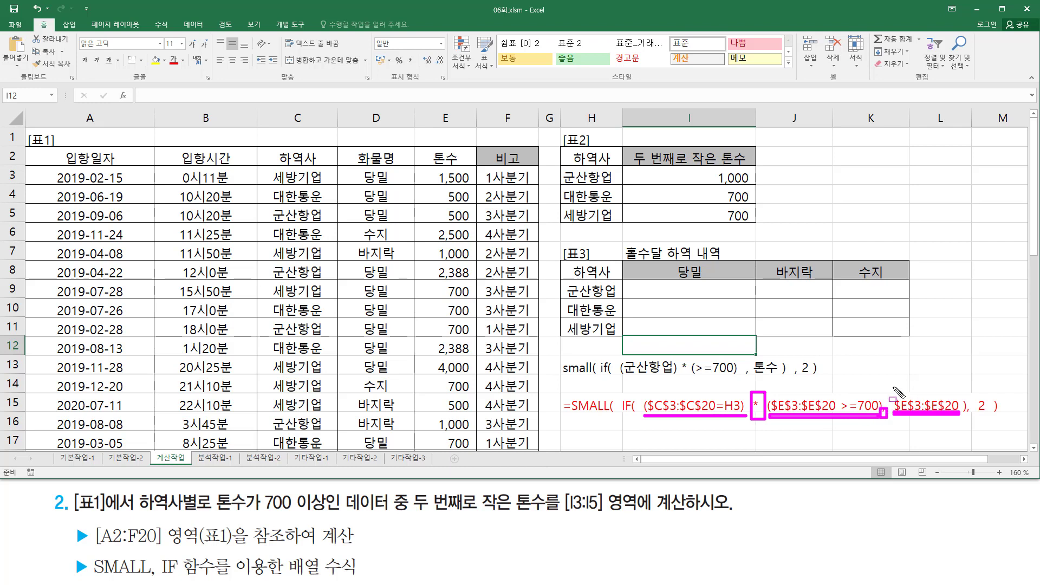
mouse_move(894, 387)
mouse_down()
mouse_move(928, 415)
mouse_move(961, 413)
mouse_up()
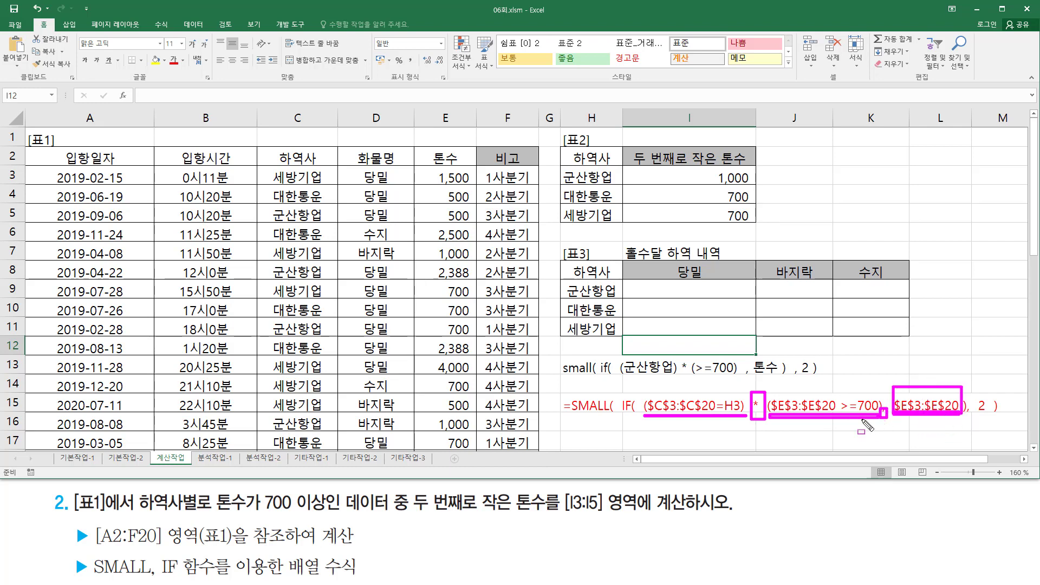
key(Escape)
mouse_move(623, 394)
mouse_down()
mouse_move(653, 426)
mouse_move(978, 429)
mouse_move(968, 421)
mouse_up()
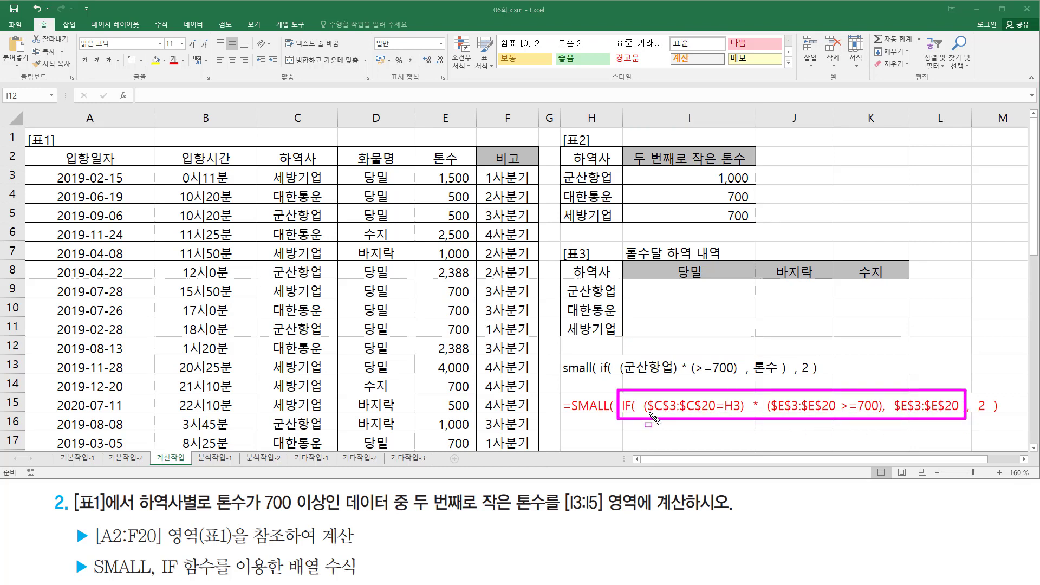
drag(647, 413, 878, 414)
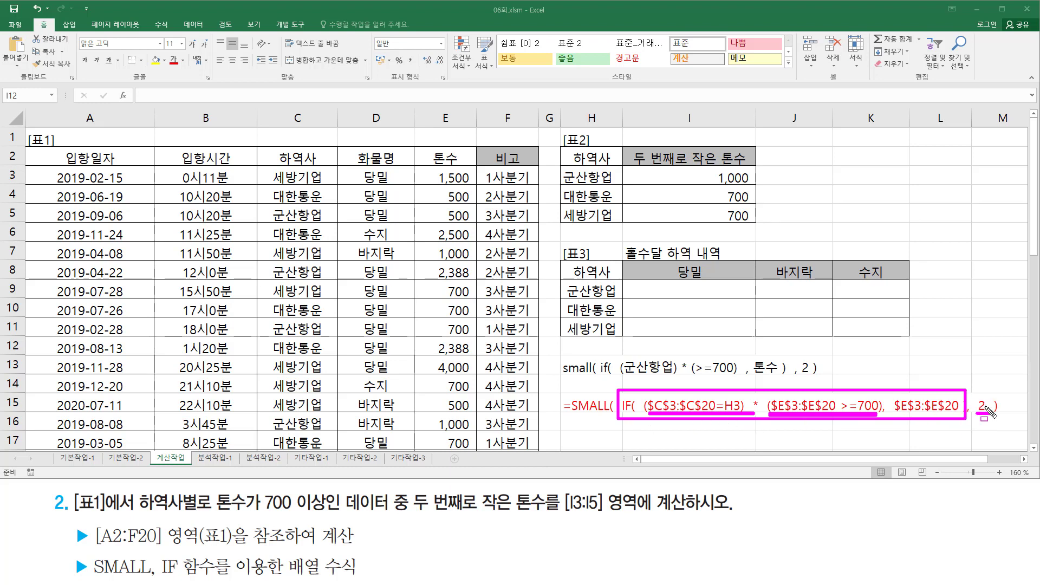
drag(977, 414, 992, 414)
drag(566, 415, 606, 414)
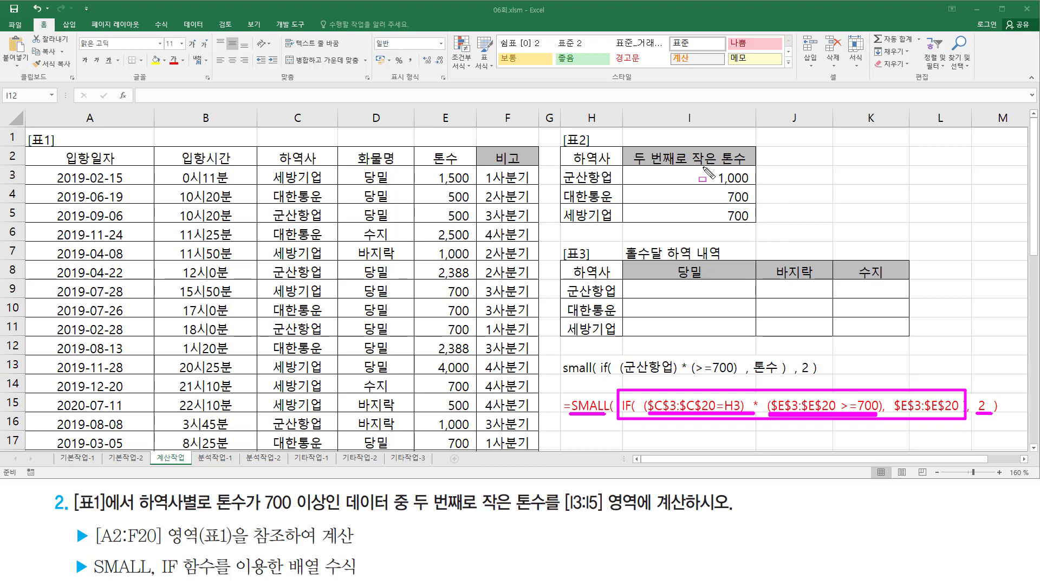
drag(703, 167, 762, 221)
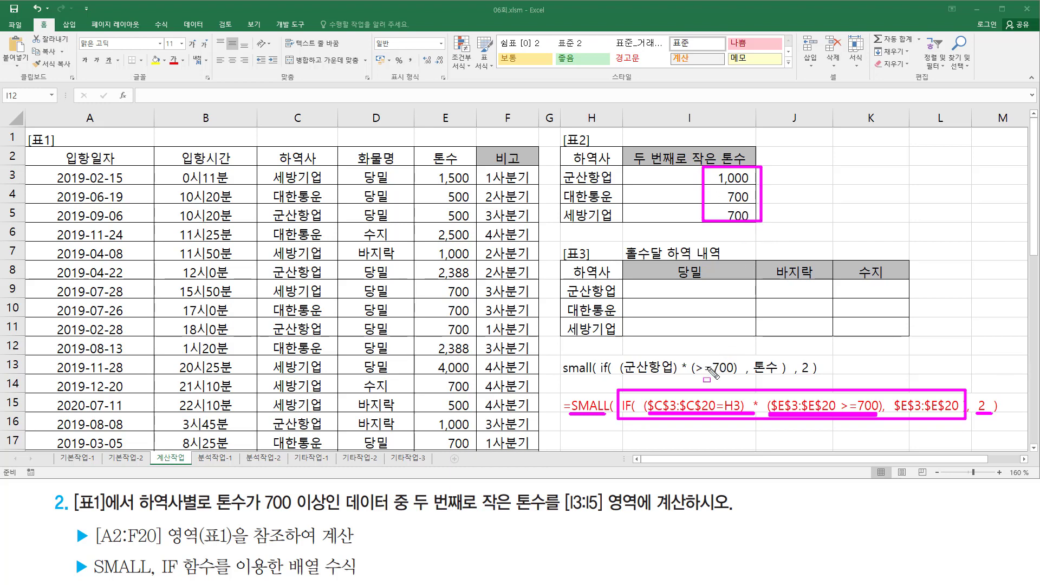
key(Escape)
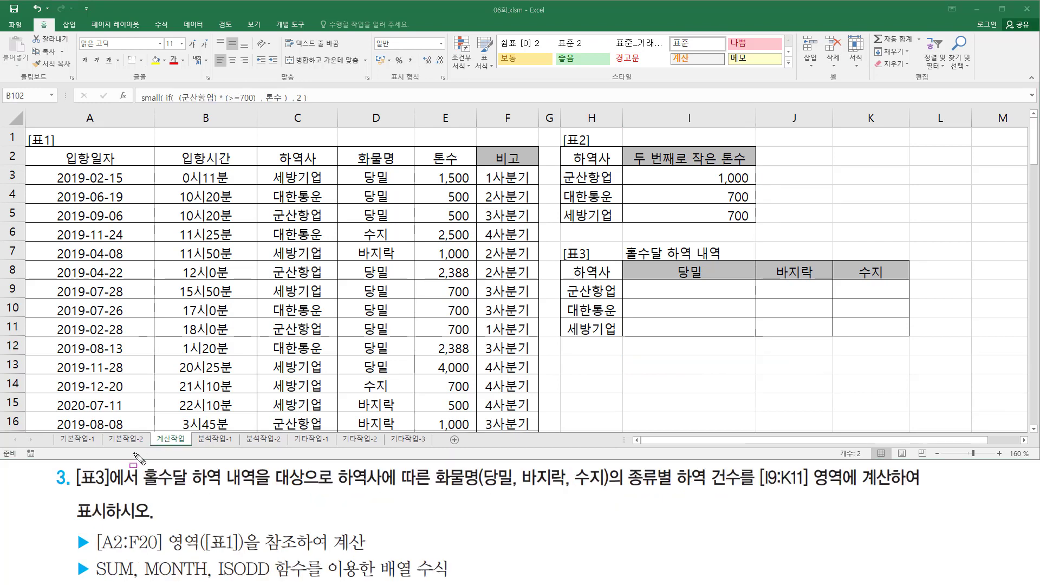
drag(73, 465, 140, 492)
mouse_move(561, 242)
mouse_down()
mouse_move(832, 347)
mouse_move(916, 343)
mouse_up()
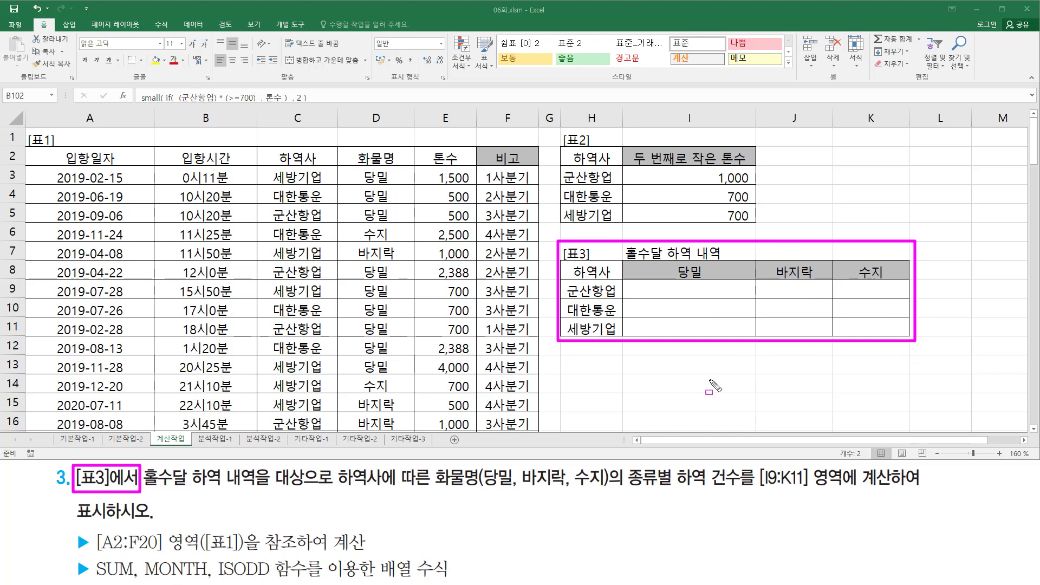
drag(144, 488, 255, 488)
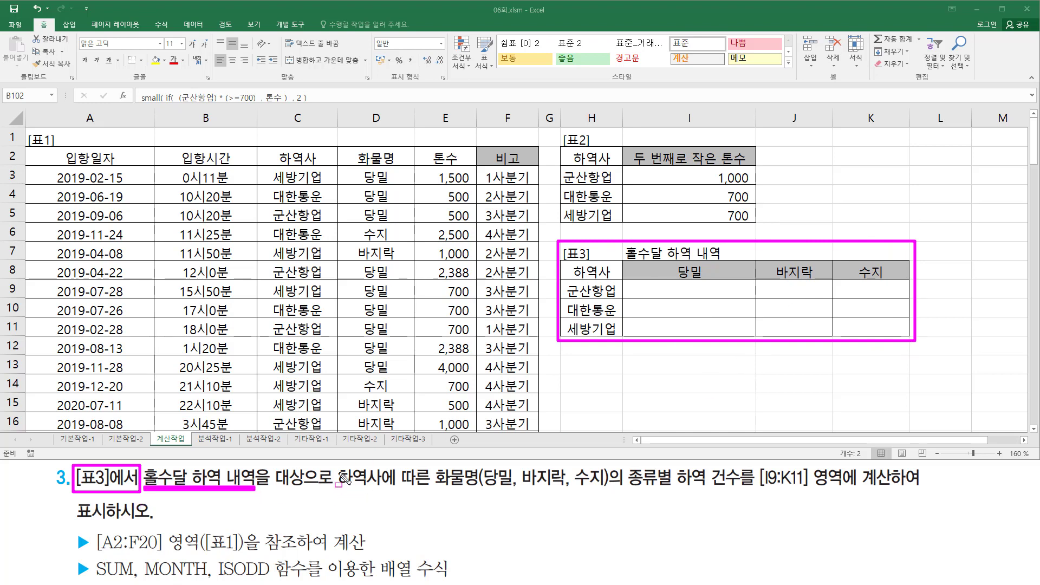
drag(335, 465, 388, 490)
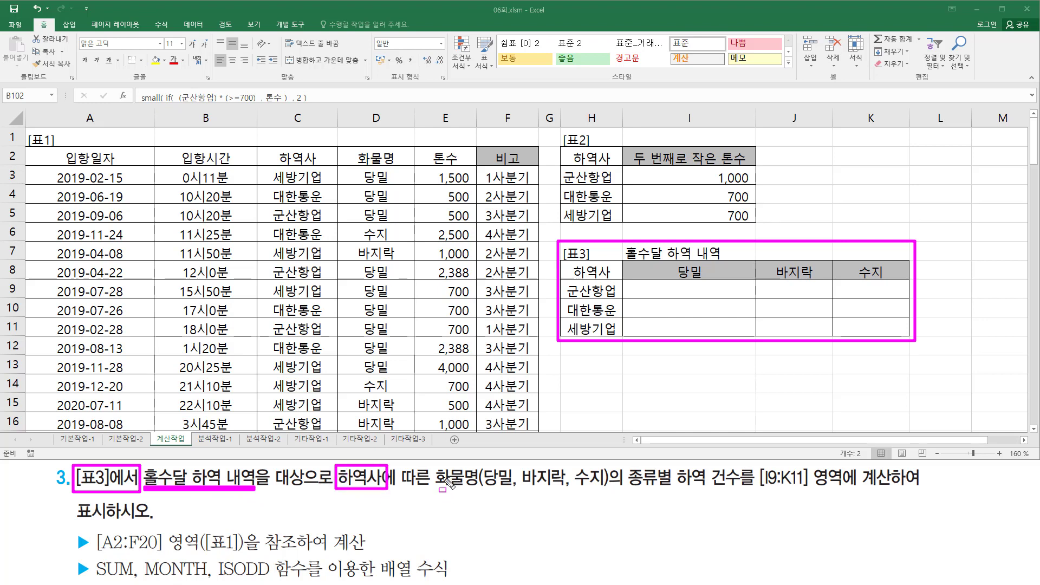
drag(436, 464, 740, 489)
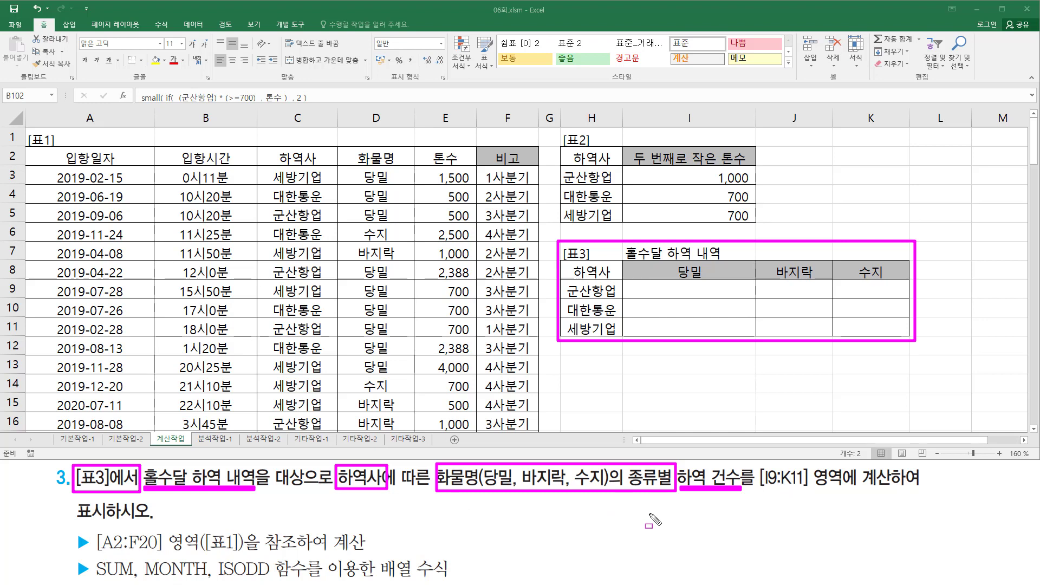
key(e)
drag(660, 283, 716, 296)
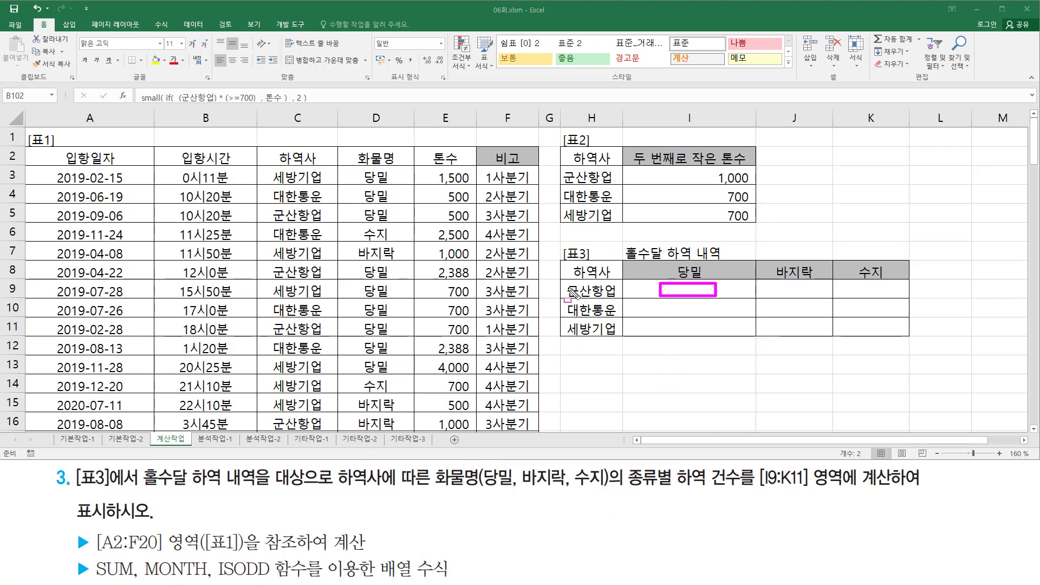
drag(267, 164, 285, 304)
drag(291, 356, 331, 434)
drag(581, 302, 621, 289)
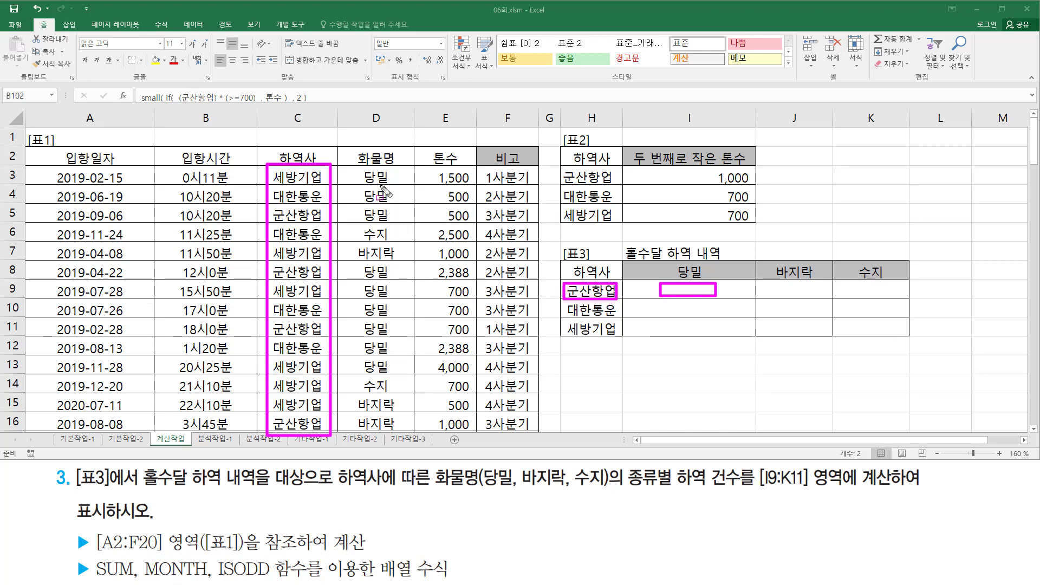
drag(354, 167, 407, 433)
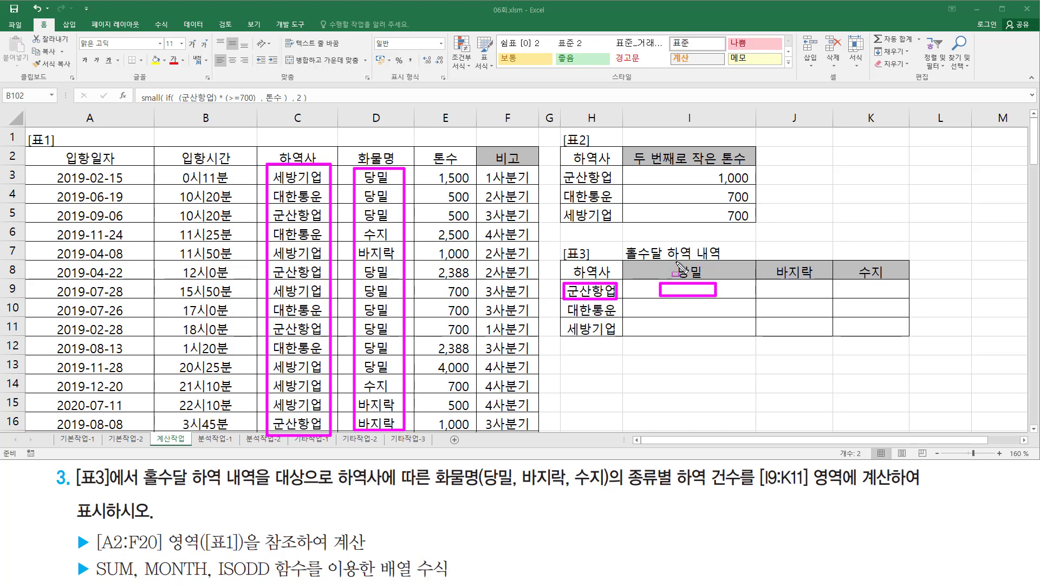
drag(678, 264, 711, 279)
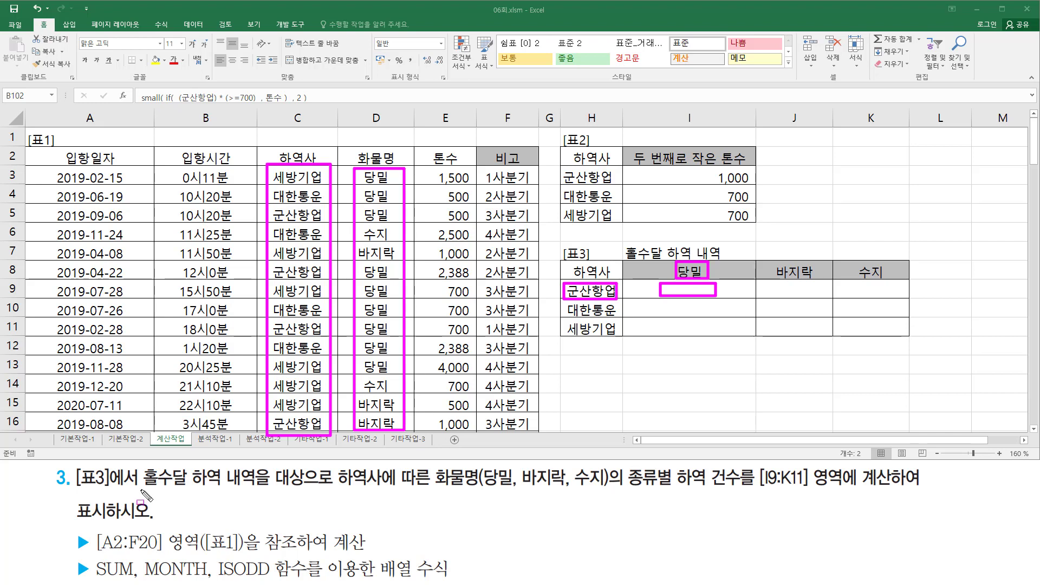
drag(140, 490, 255, 490)
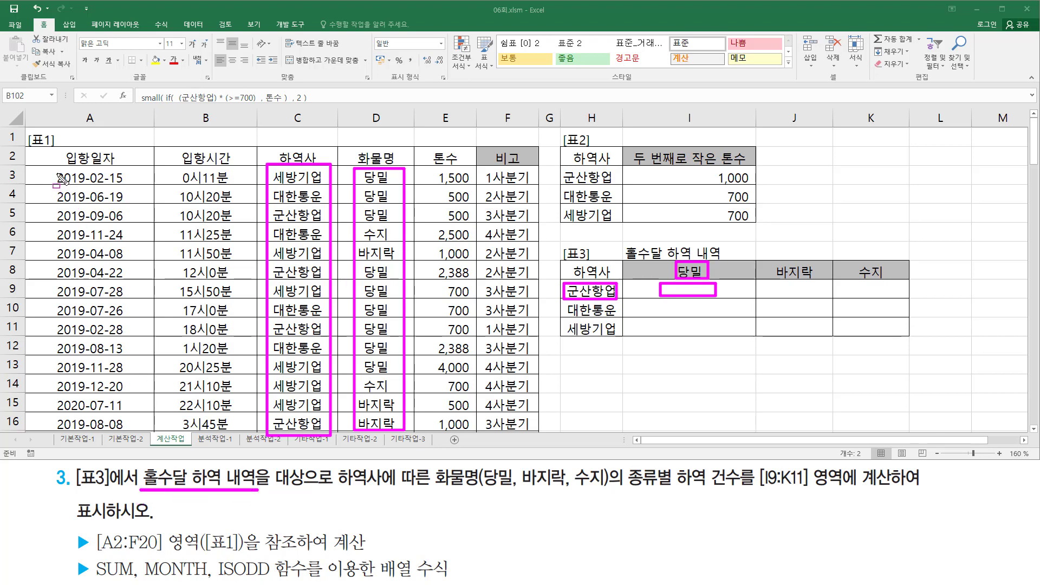
mouse_move(54, 168)
mouse_down()
mouse_move(133, 344)
mouse_move(130, 434)
mouse_up()
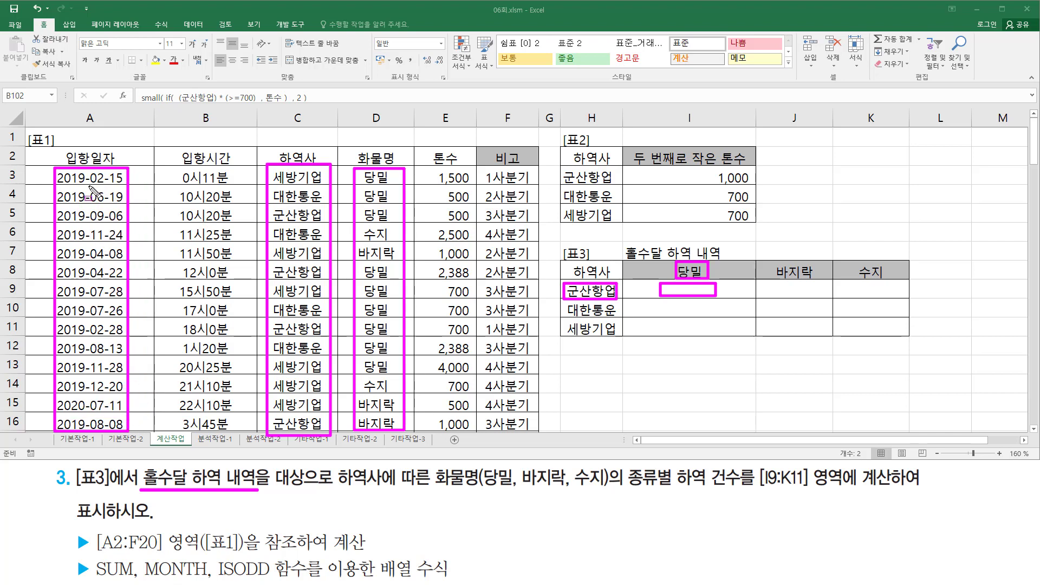
drag(88, 187, 103, 224)
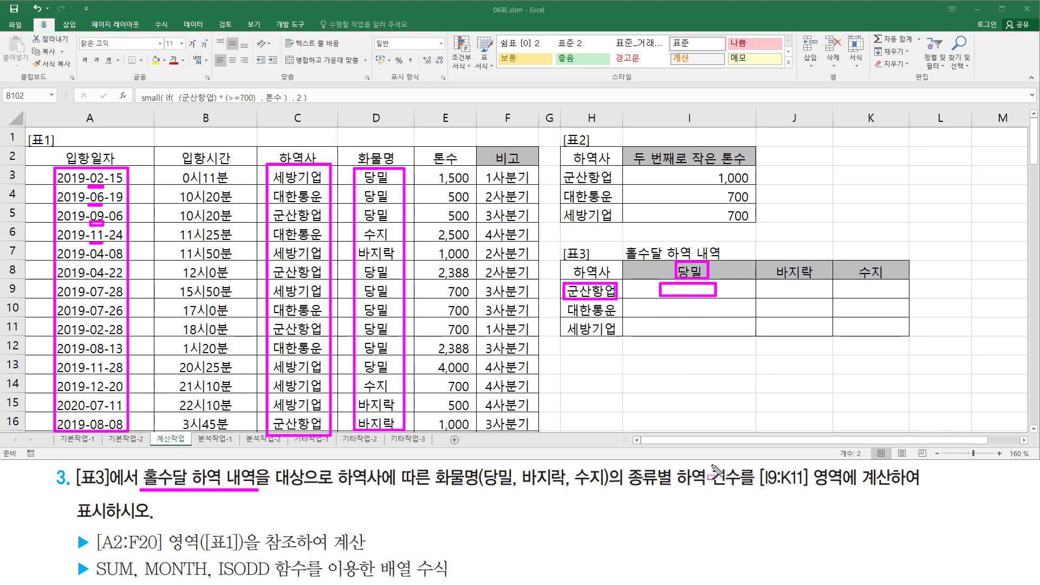
drag(710, 465, 742, 492)
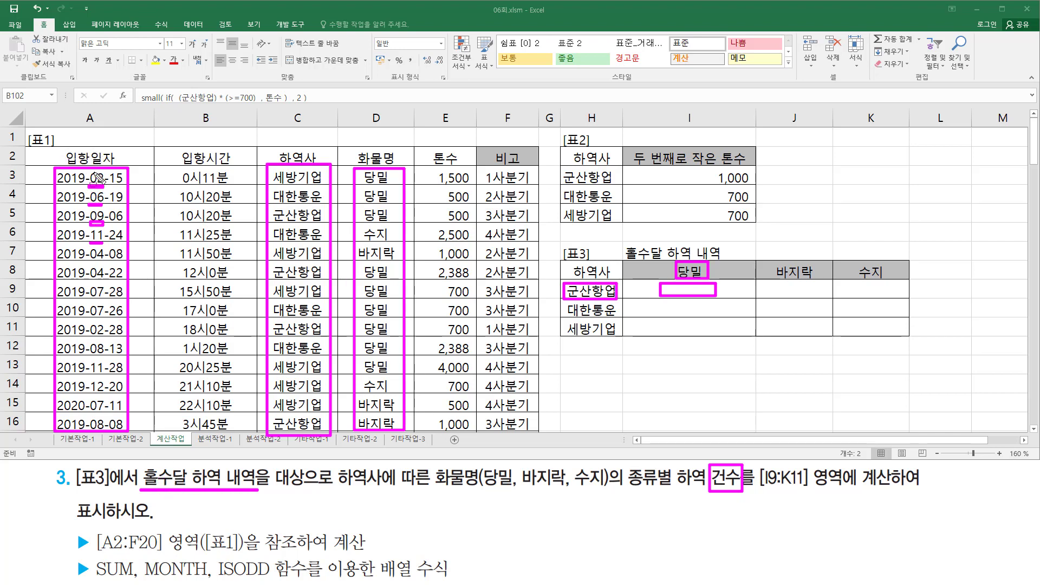
drag(106, 198, 112, 198)
drag(141, 567, 211, 583)
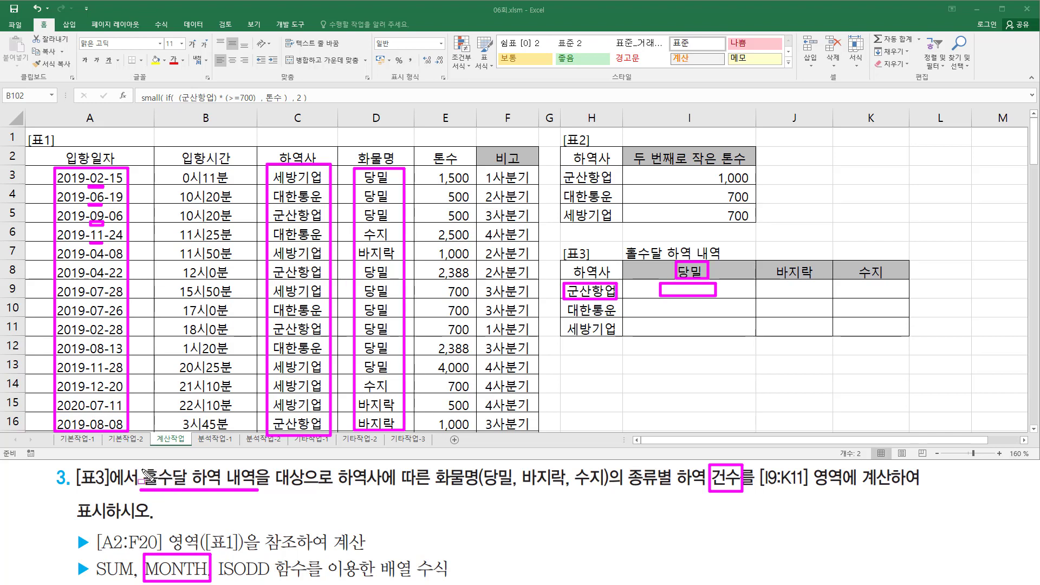
mouse_move(139, 466)
mouse_down()
mouse_move(191, 503)
mouse_move(188, 493)
mouse_up()
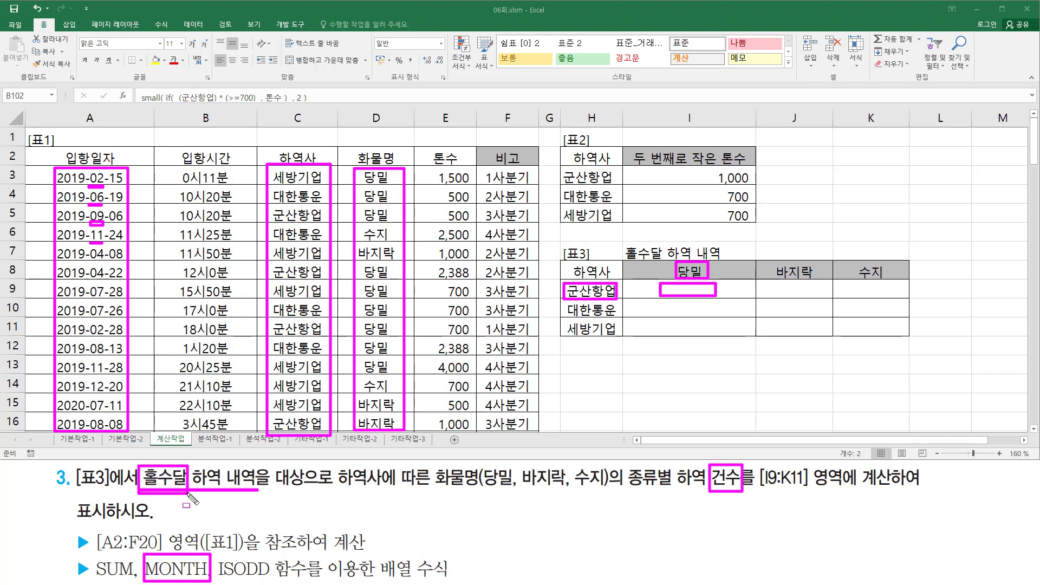
drag(223, 577, 273, 562)
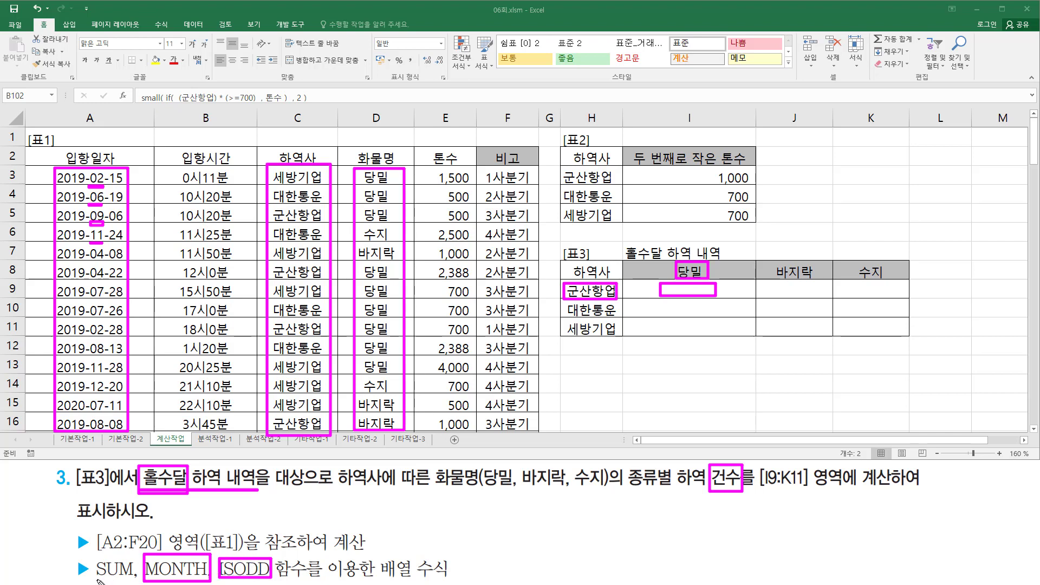
drag(97, 579, 134, 579)
mouse_move(378, 553)
mouse_down()
mouse_move(414, 579)
mouse_move(452, 580)
mouse_up()
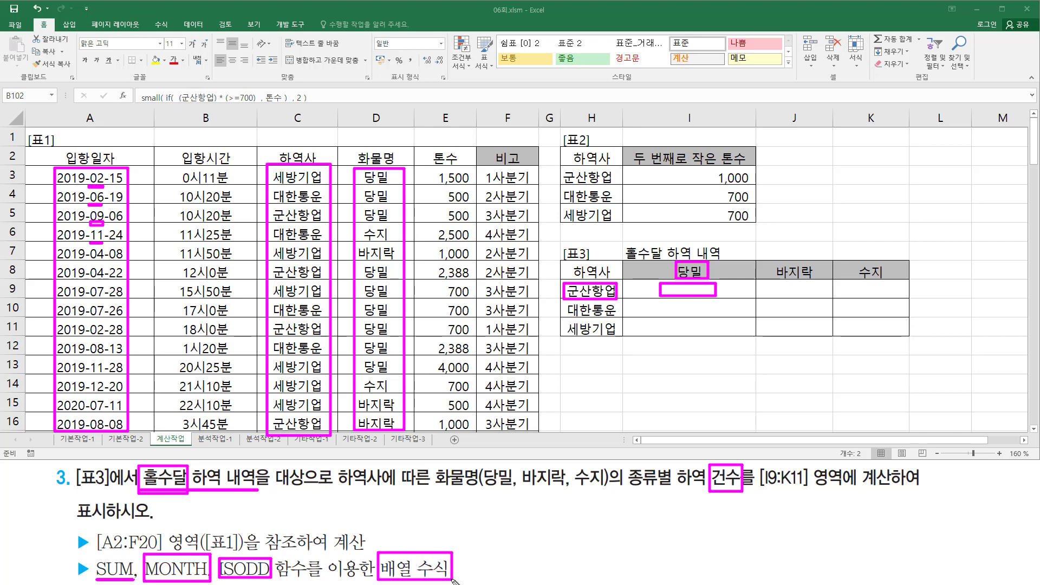
key(Escape)
Step: Enter sum( (군산항업) * (당밀) * (홀수달) ) as a text note in H13
click(590, 364)
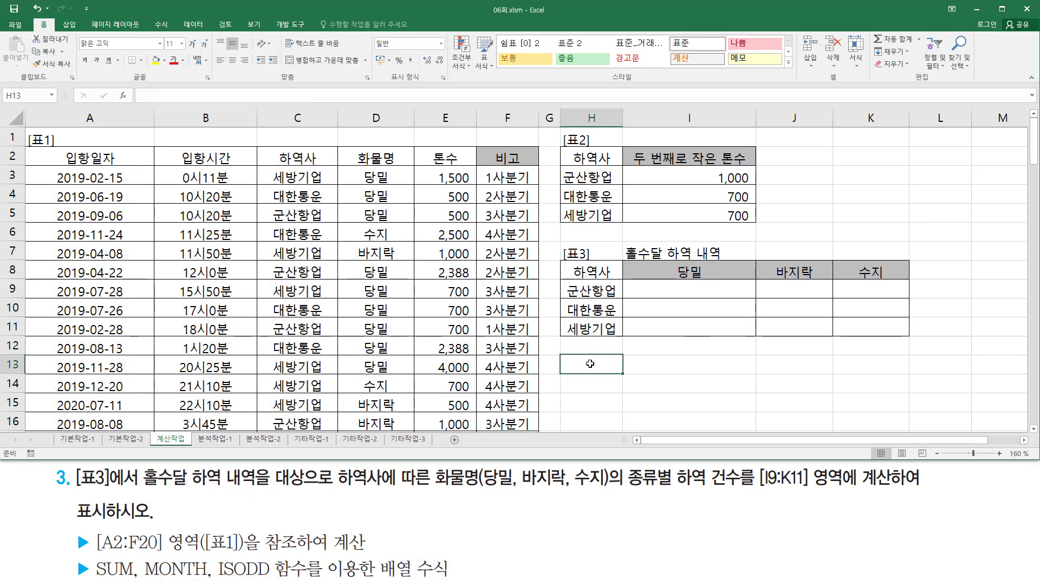
text(sum(  ()
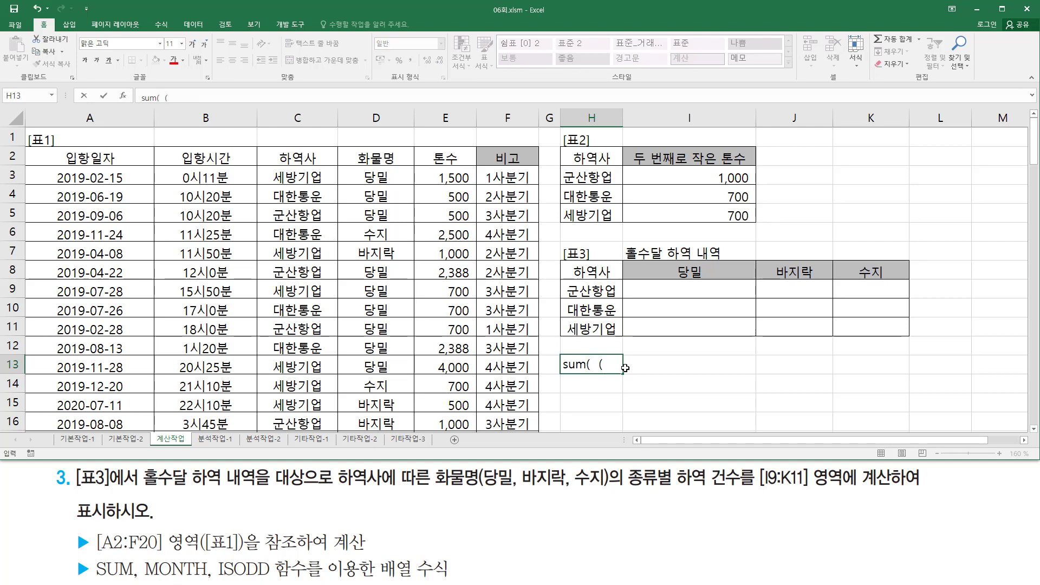
text(rnstks)
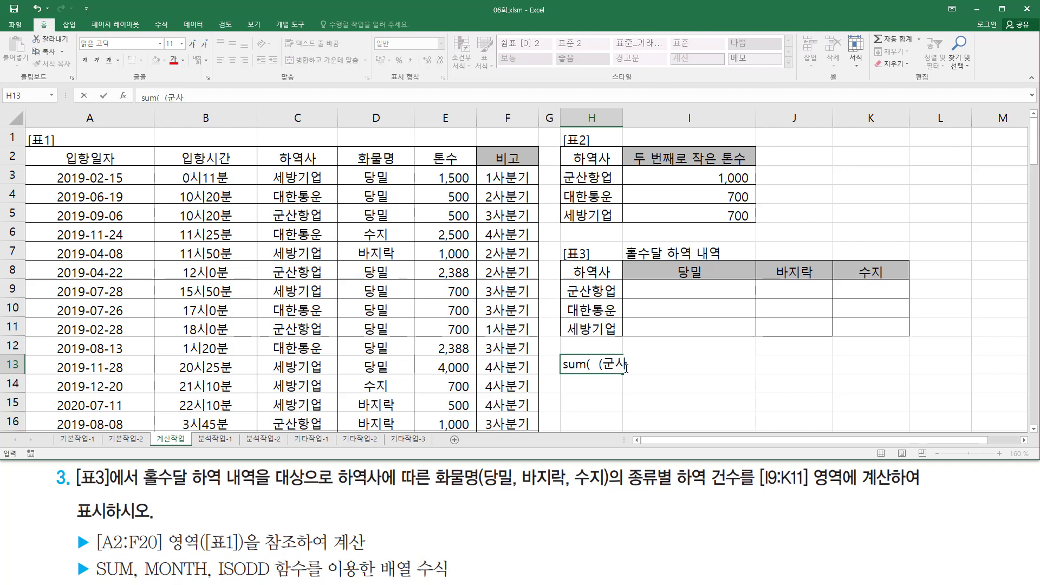
text(gkddjq))
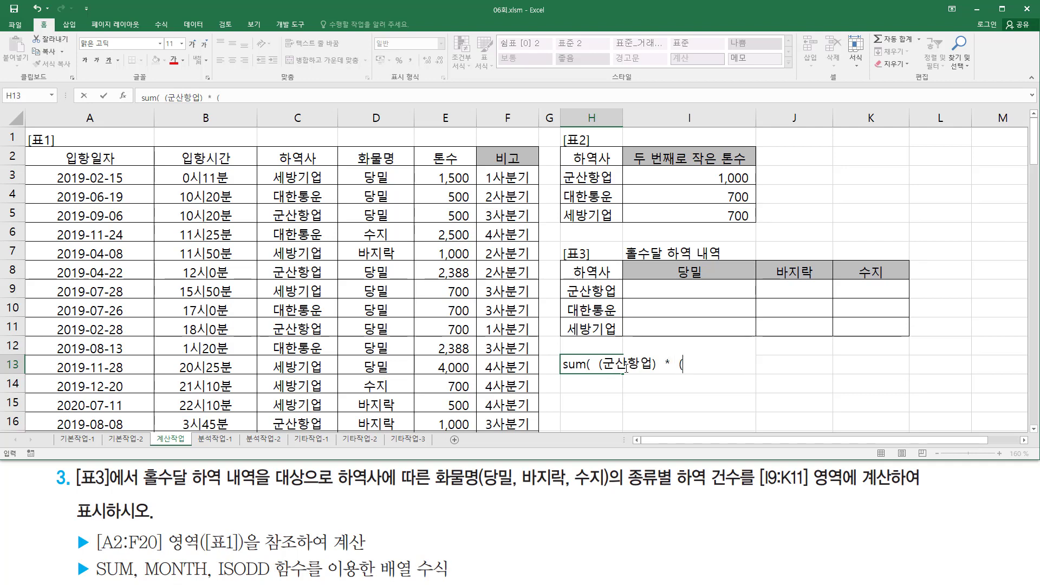
text(* (ekda)
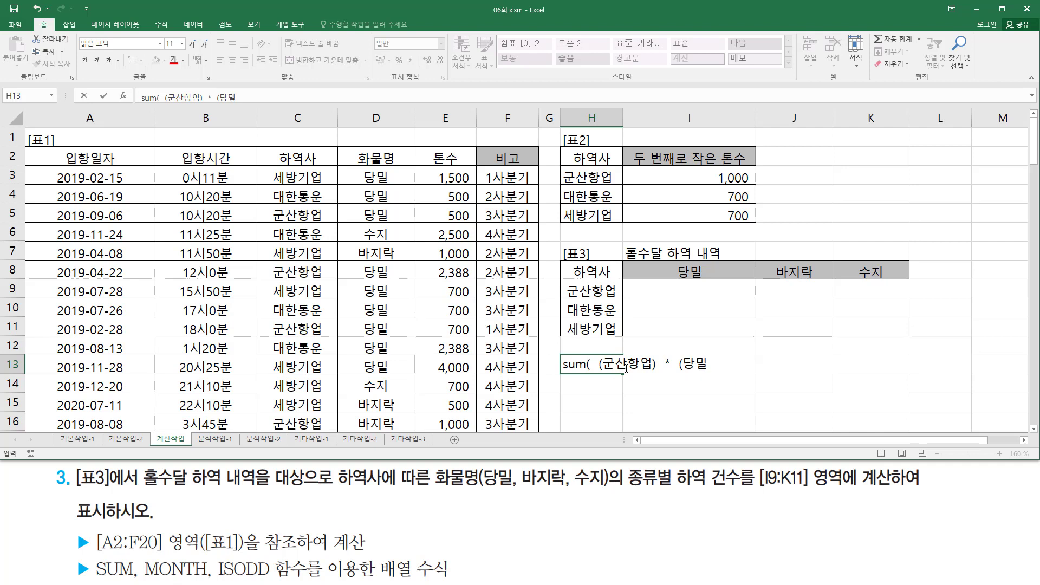
text())
text(홀수)
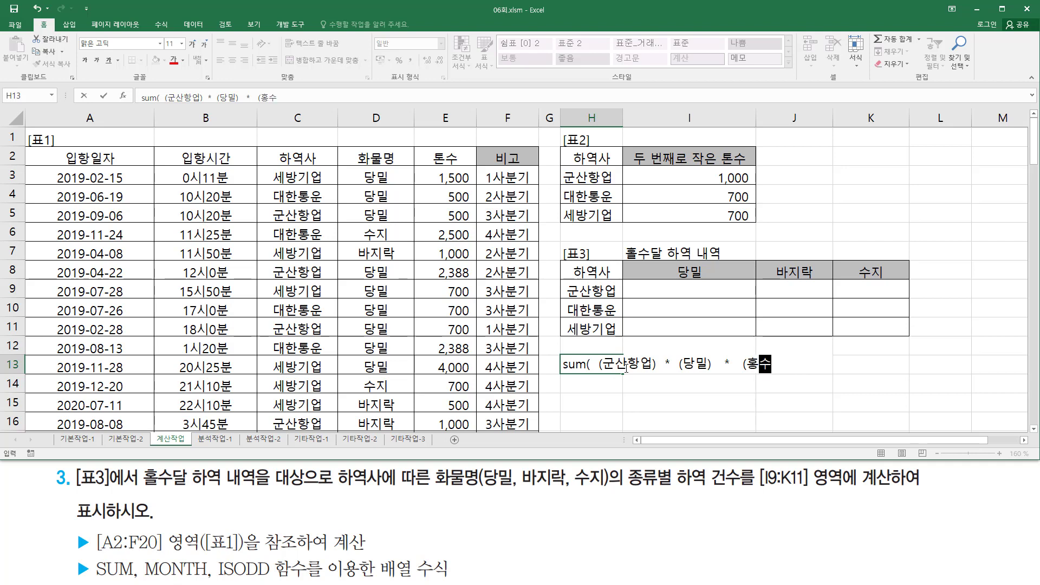
key(BackSpace)
key(BackSpace)
text(호)
text(수달))
key(Return)
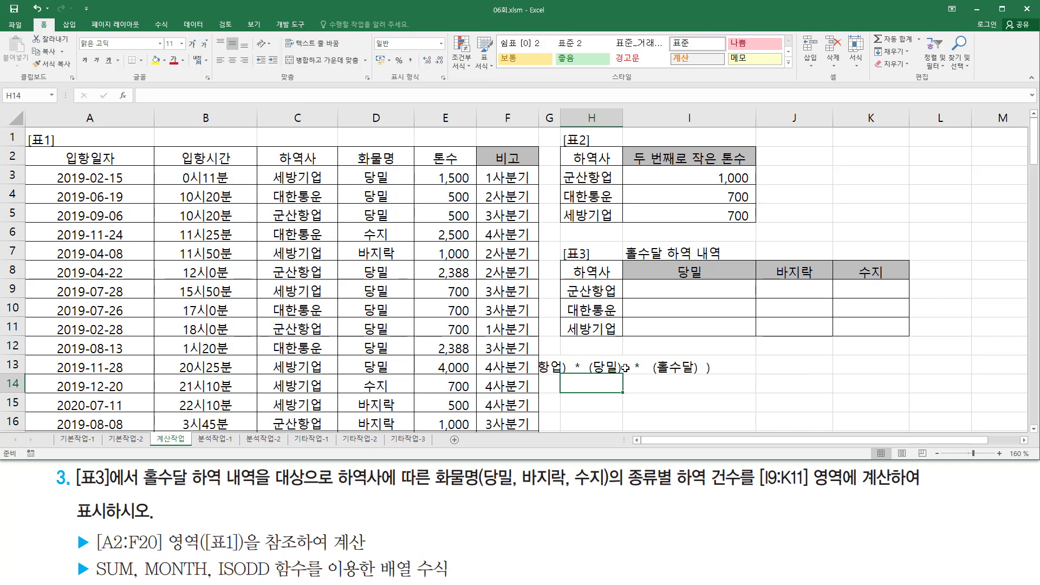
Step: Left-align the formula note in H13
click(600, 367)
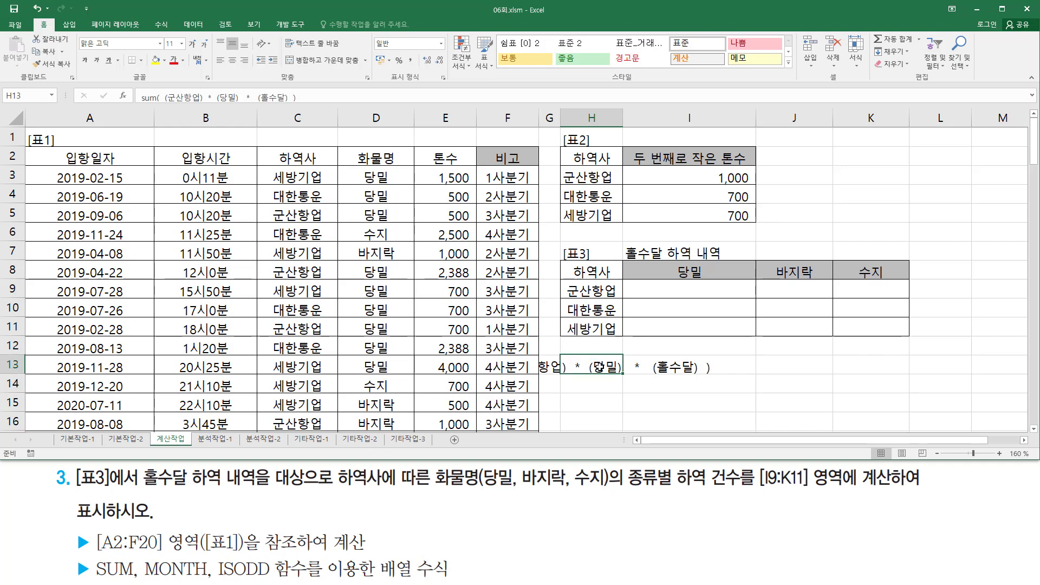
click(220, 61)
click(601, 390)
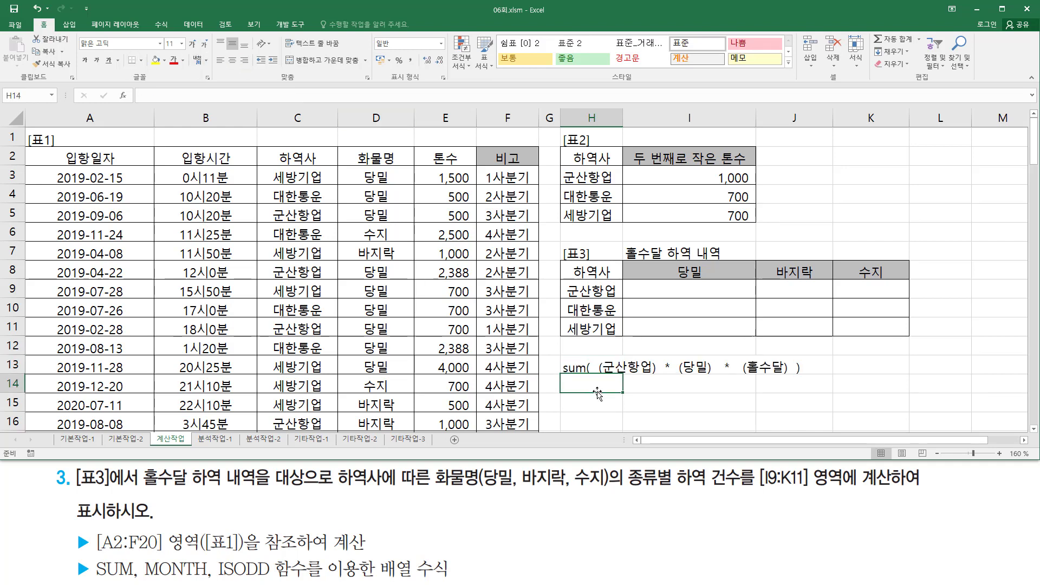
click(628, 404)
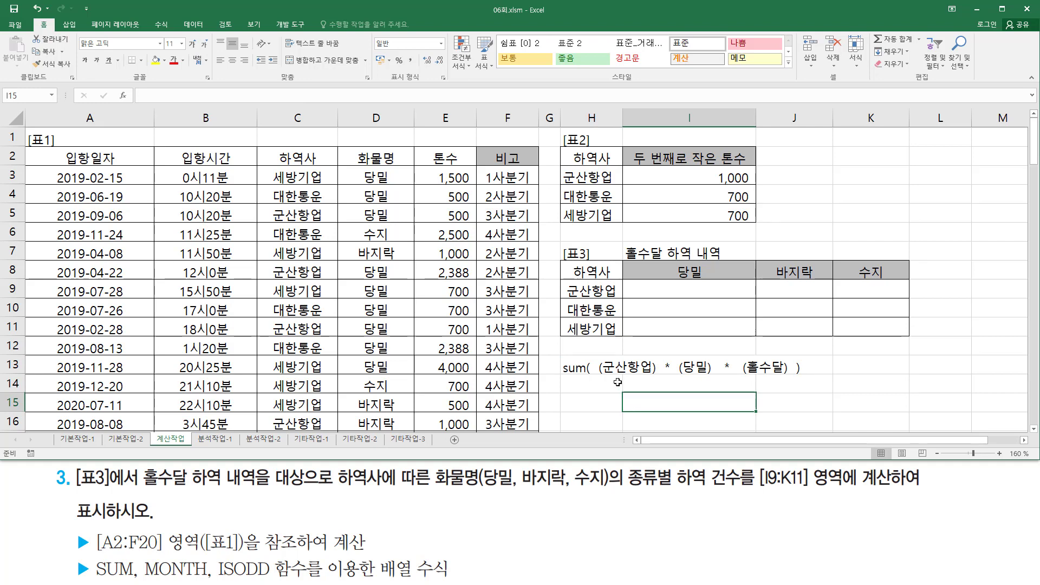
mouse_move(603, 379)
mouse_down()
mouse_move(790, 398)
mouse_move(792, 358)
mouse_up()
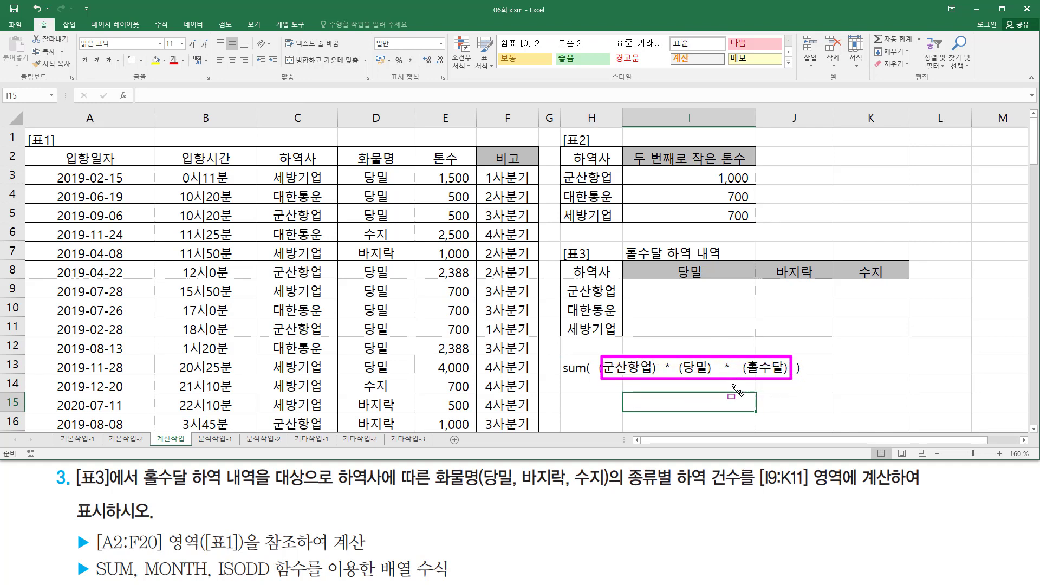
Step: Start a SUM formula in I9 with the 하역사 condition (C3:C20=H9)
click(675, 291)
text(=)
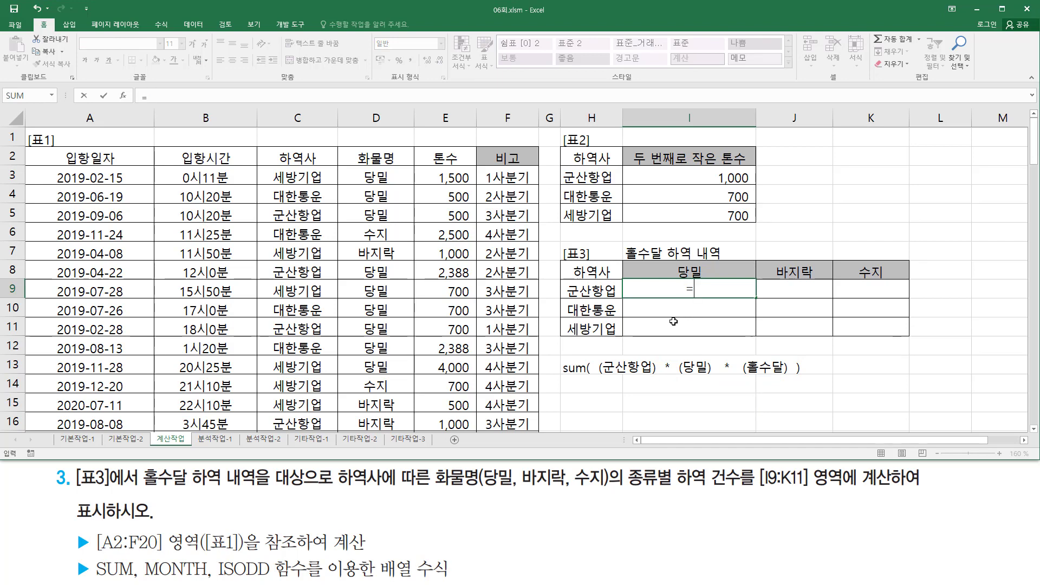
text(sum()
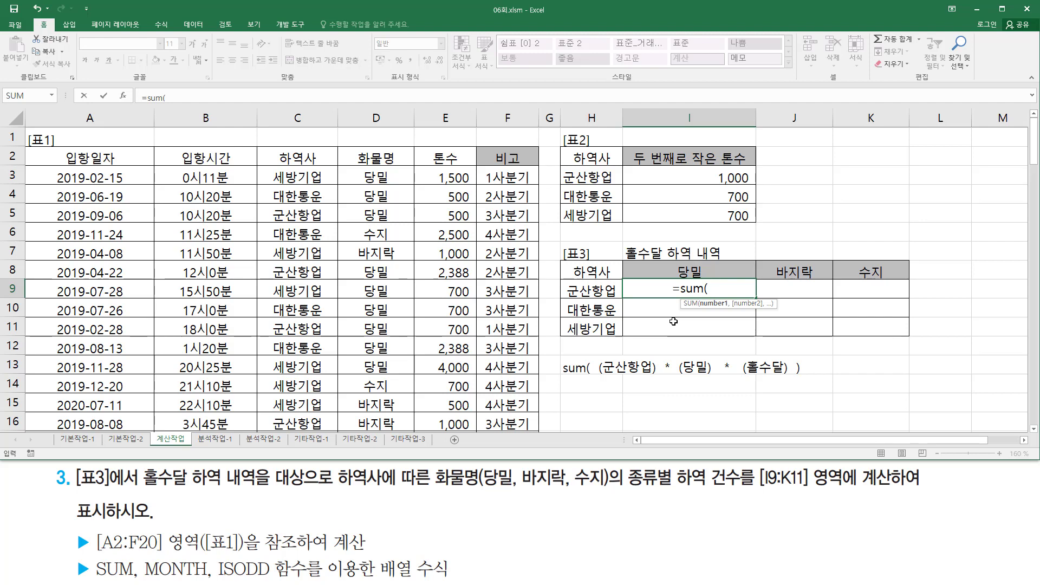
text(  ()
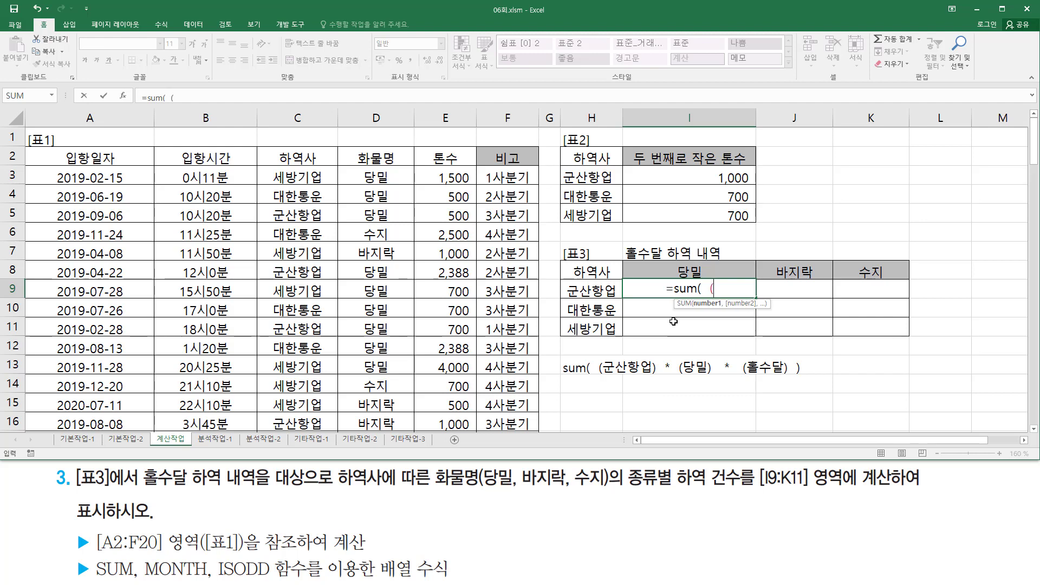
click(292, 177)
drag(293, 178, 307, 406)
scroll(312, 353, up, 2)
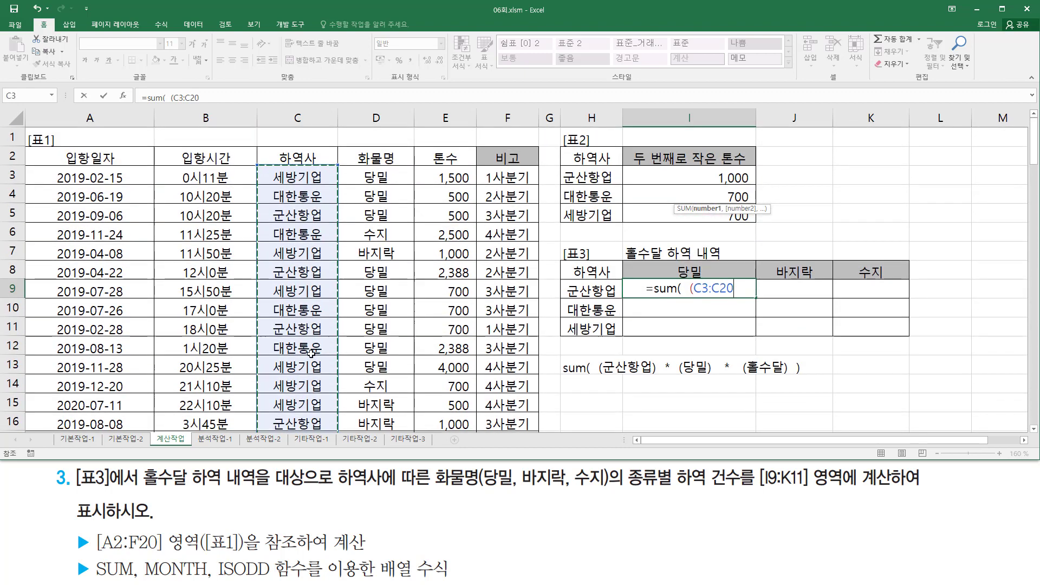
text(=)
click(573, 291)
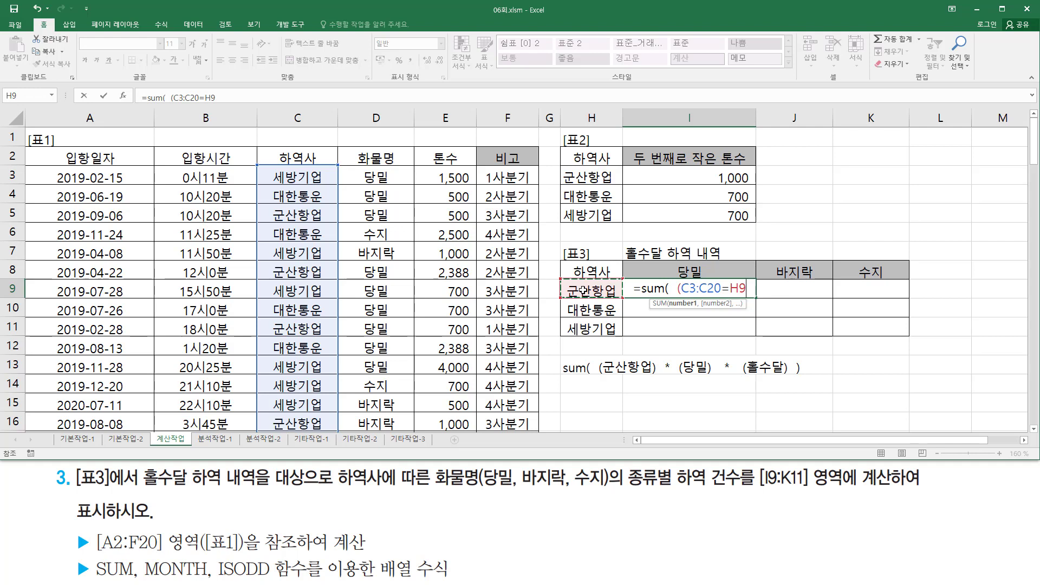
text())
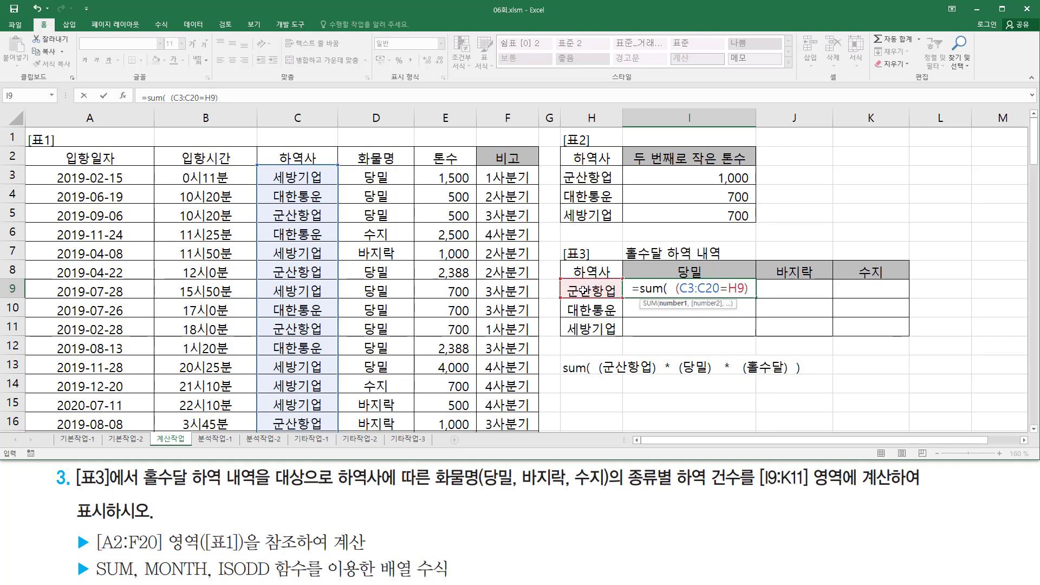
Step: Multiply the I9 formula's first condition by the 화물명 condition (D3:D20=I8)
text(  *)
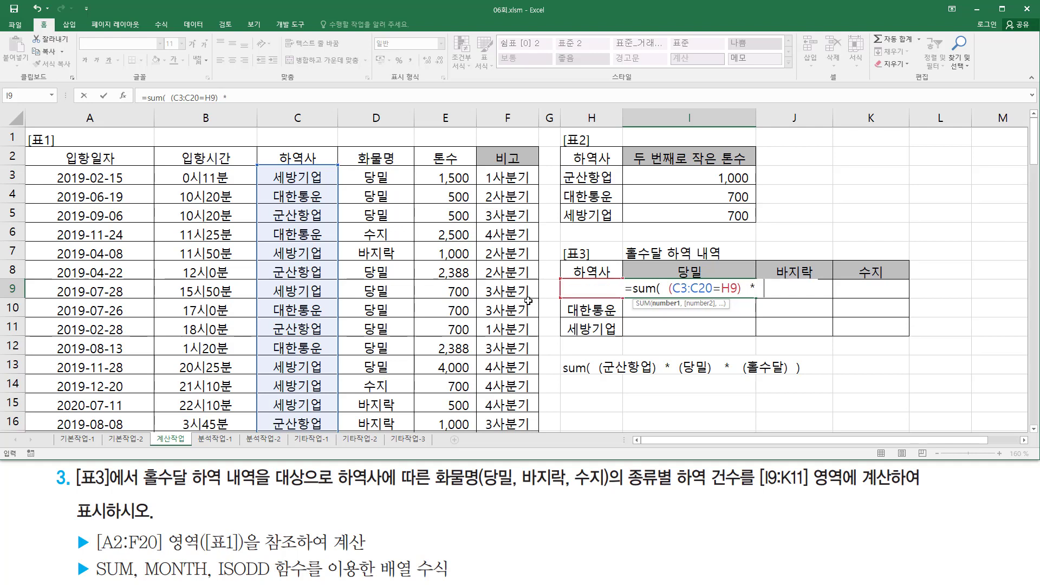
text(  ()
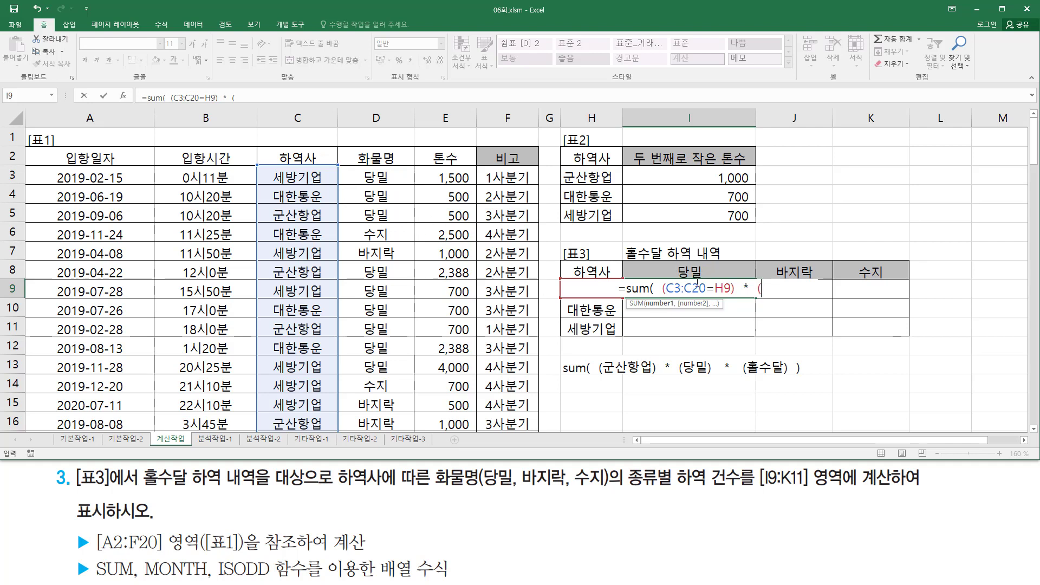
drag(388, 176, 391, 497)
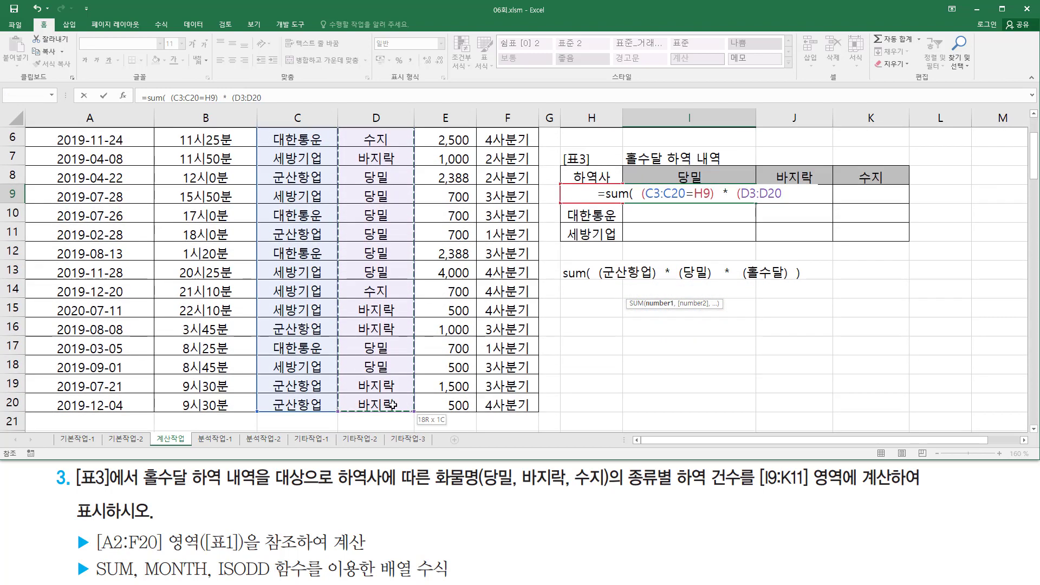
scroll(395, 389, up, 2)
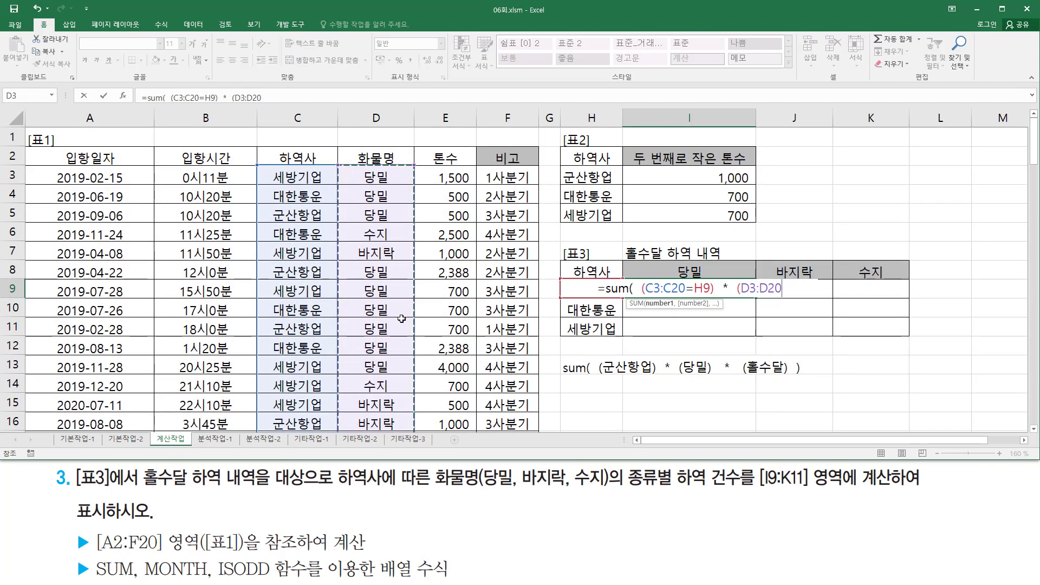
text(=)
click(684, 272)
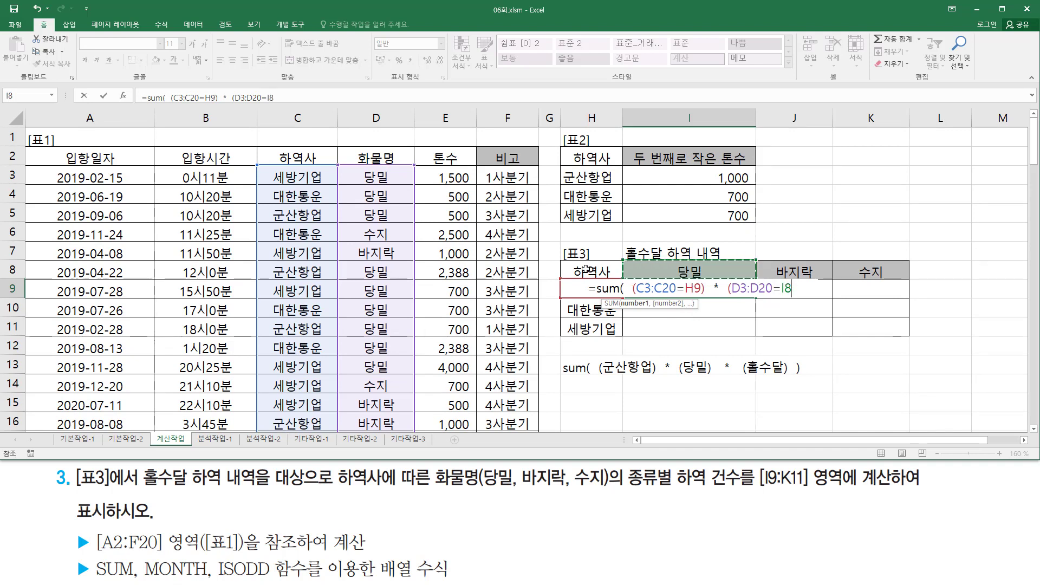
text())
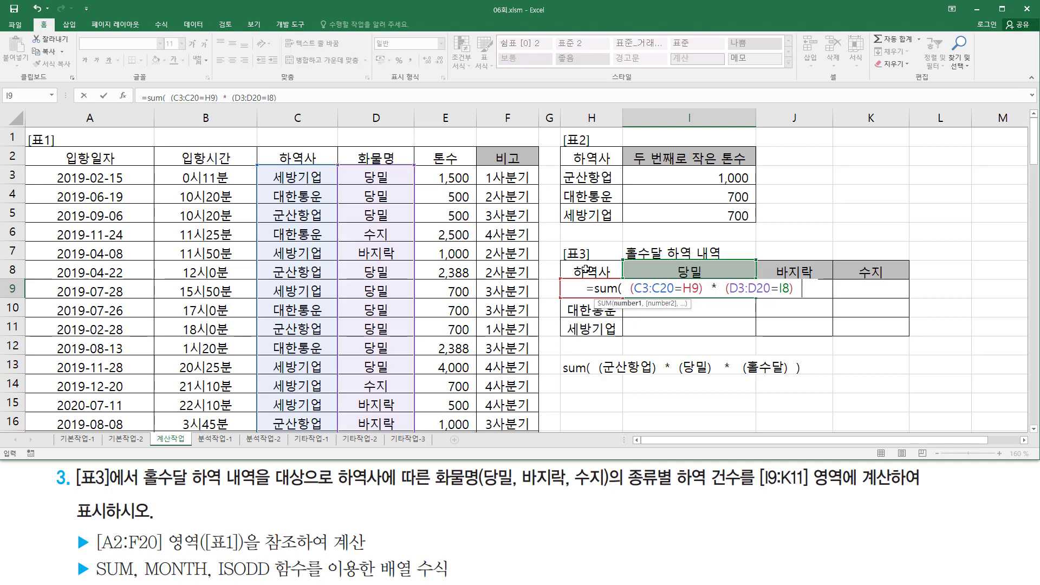
Step: Multiply by a third parenthesised condition in the I9 formula, beginning with MONTH(A3:A20) on the 입항일자 column
text(  *)
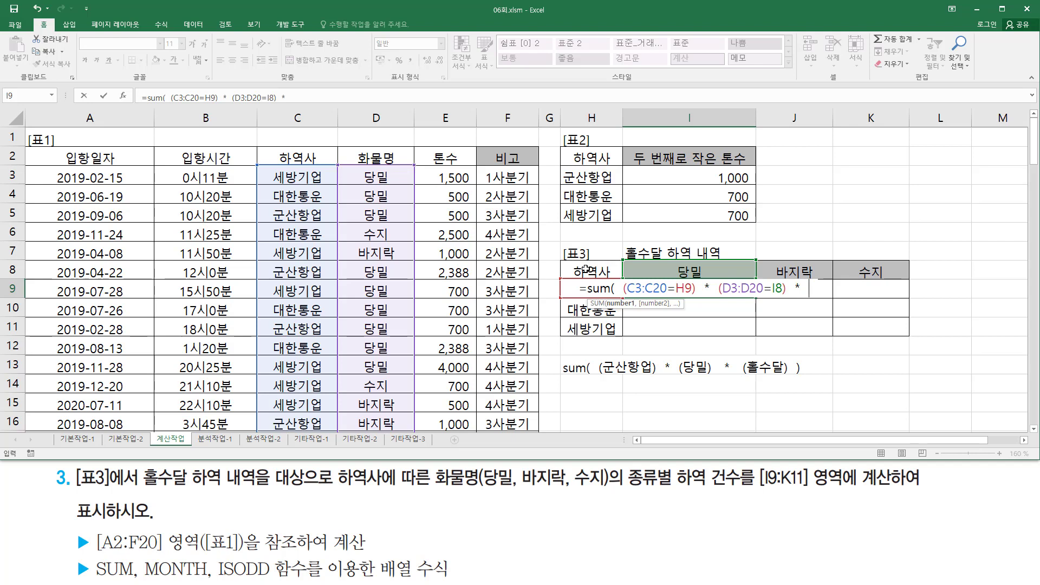
text(  ()
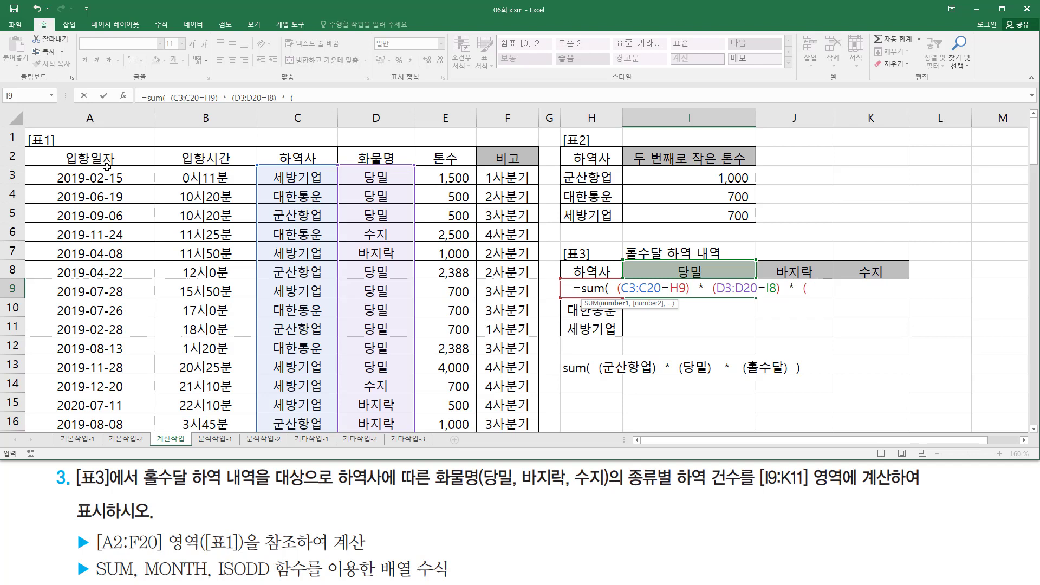
text(mon)
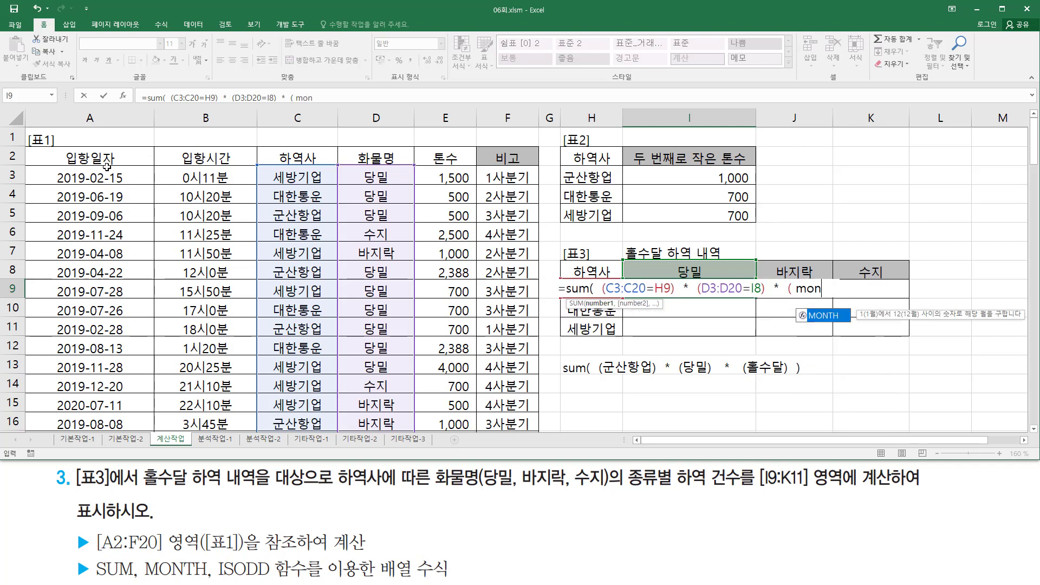
text(th()
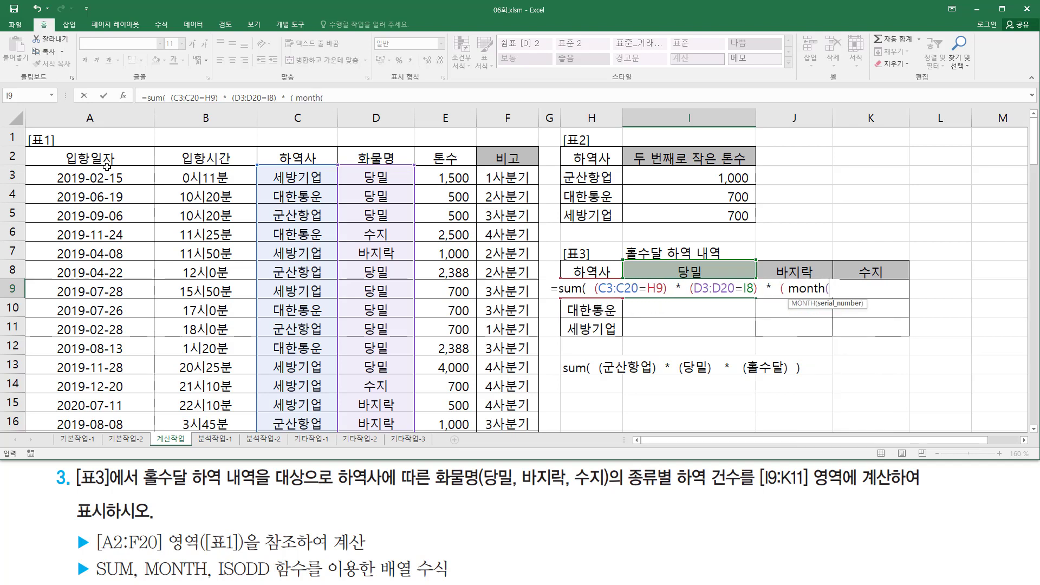
click(104, 175)
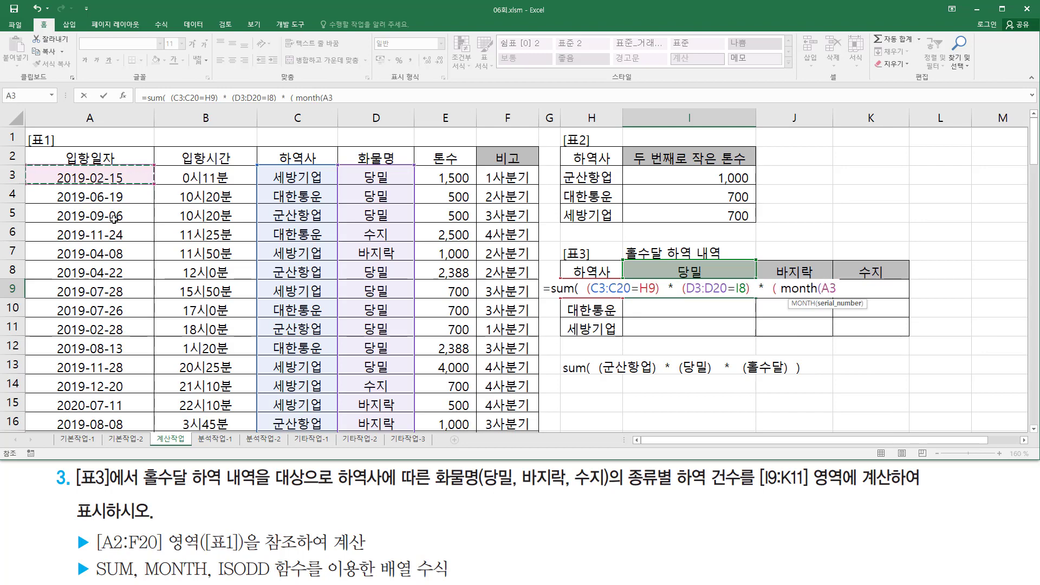
scroll(113, 220, down, 7)
scroll(113, 238, up, 4)
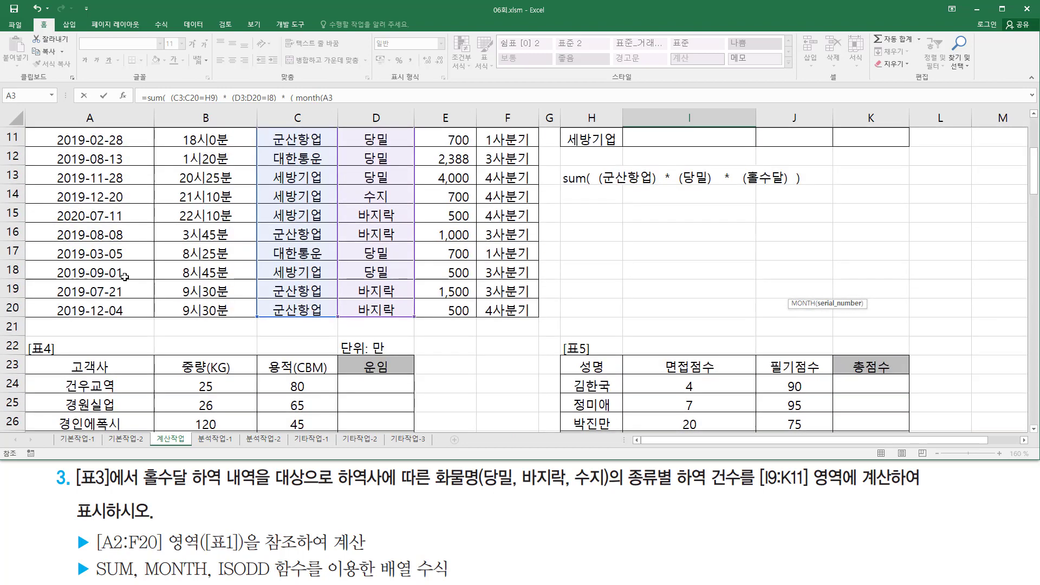
shift+click(111, 307)
scroll(130, 296, up, 4)
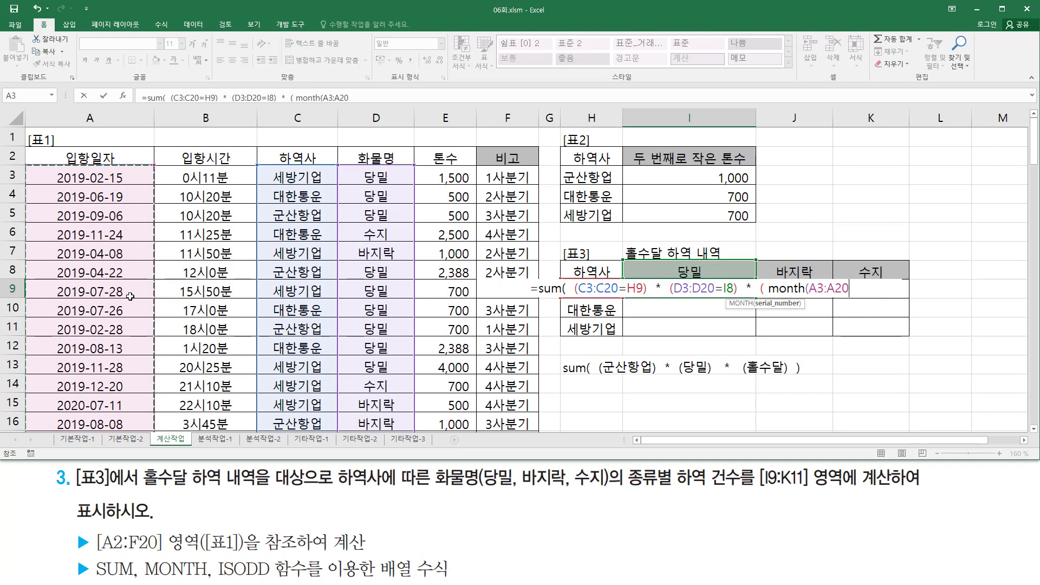
text())
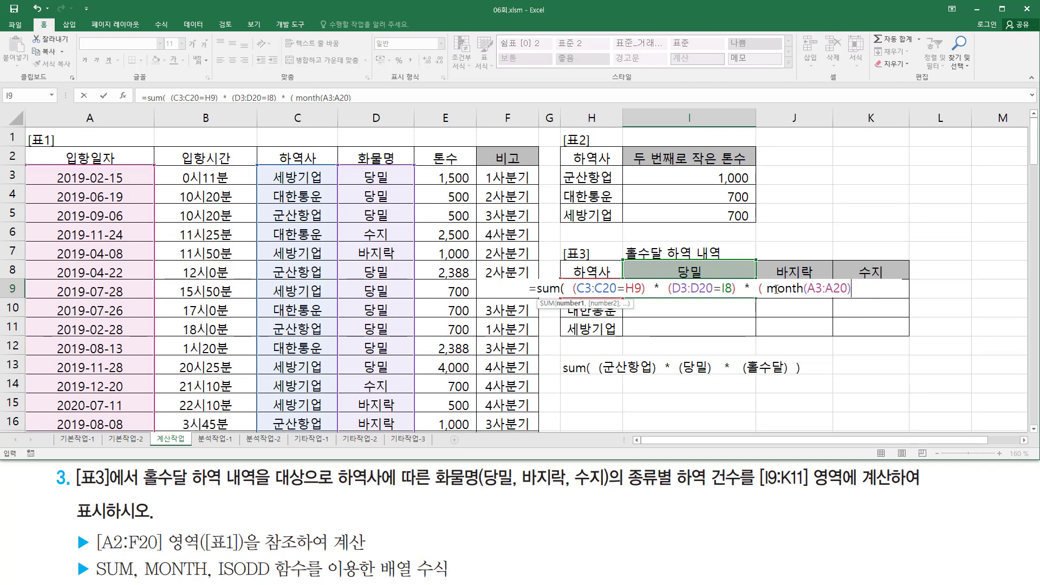
Step: Wrap MONTH(A3:A20) in ISODD in the I9 formula and close the parentheses of the third condition
drag(768, 289, 852, 290)
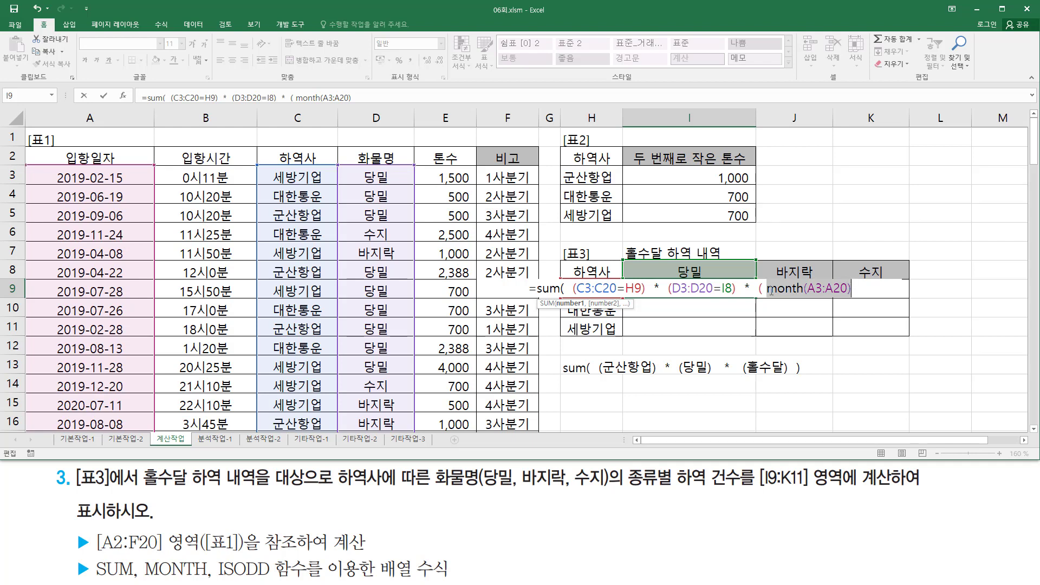
click(771, 291)
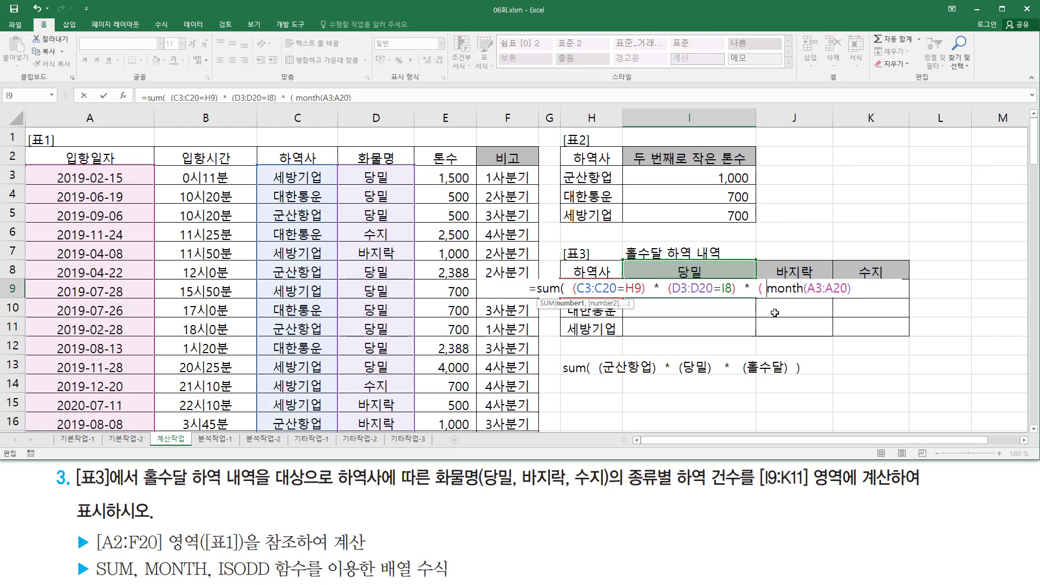
text(is)
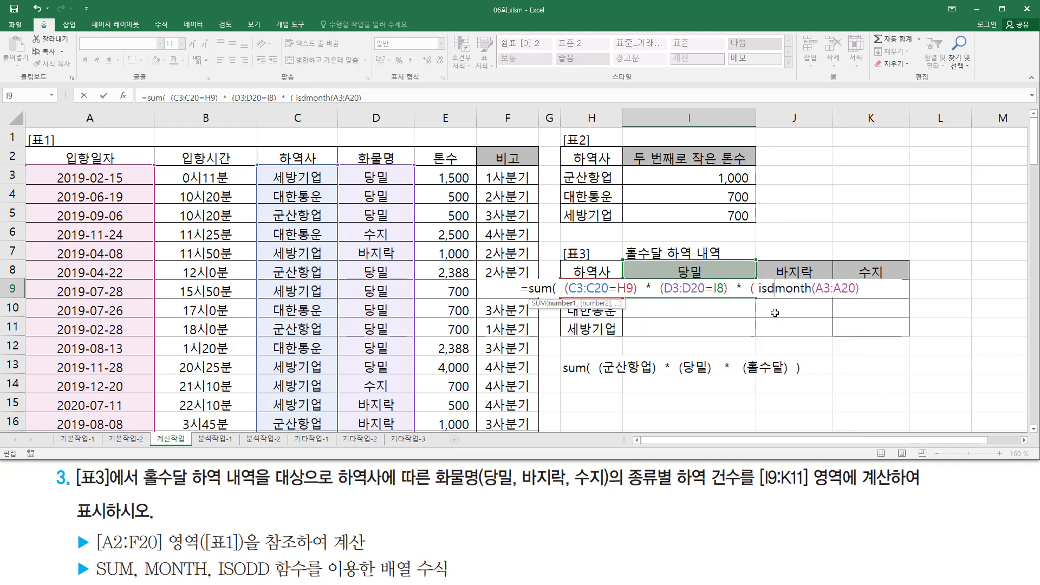
text(o)
double_click(777, 316)
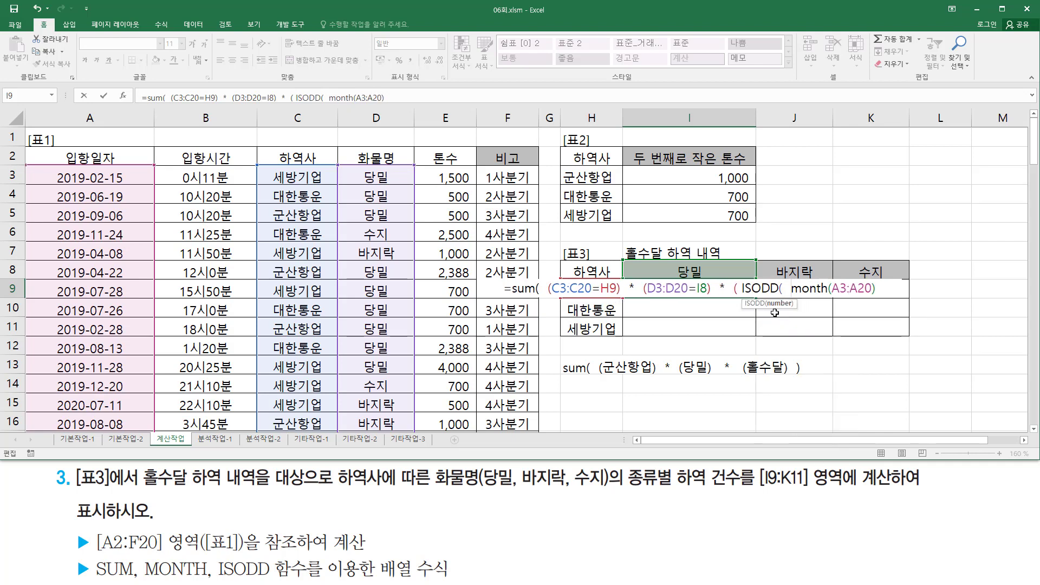
drag(785, 288, 885, 288)
click(885, 289)
text())
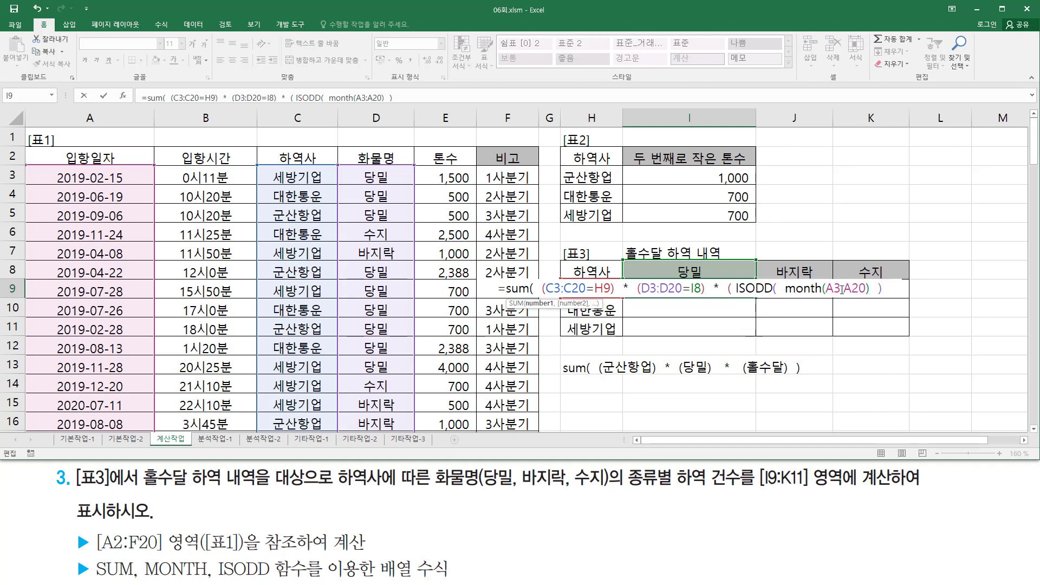
text( ))
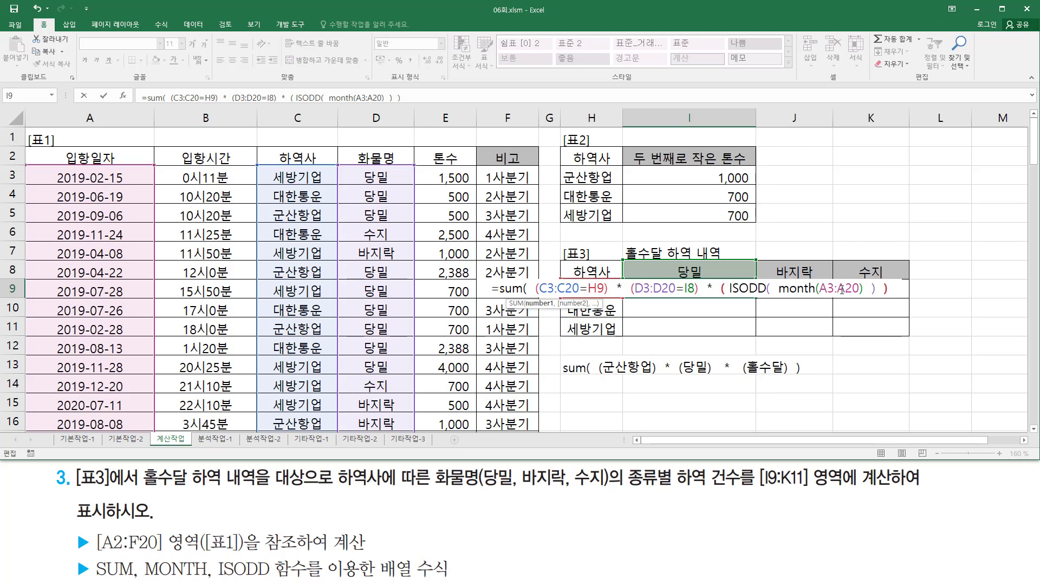
Step: Remove the extra spaces before and after MONTH(A3:A20) inside the ISODD function of the I9 formula
click(870, 289)
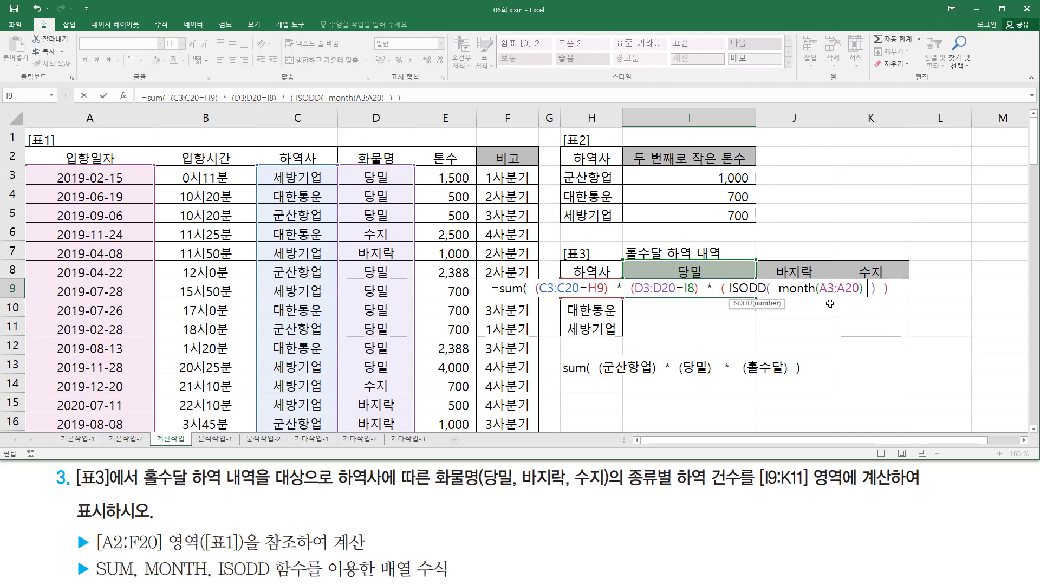
key(BackSpace)
click(778, 290)
key(BackSpace)
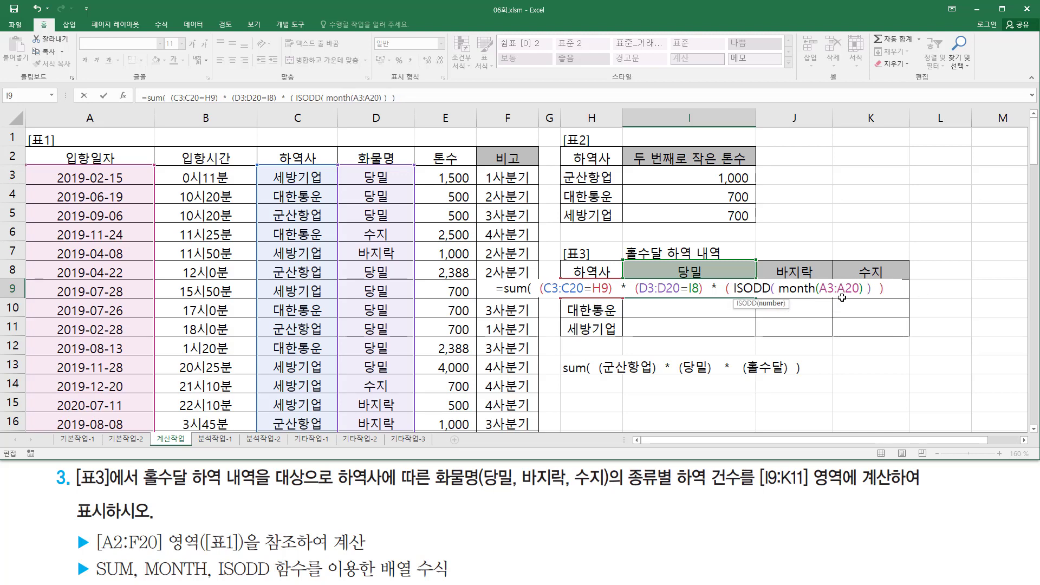
Step: Close the SUM function's parenthesis and enter the I9 formula as an array formula
click(898, 291)
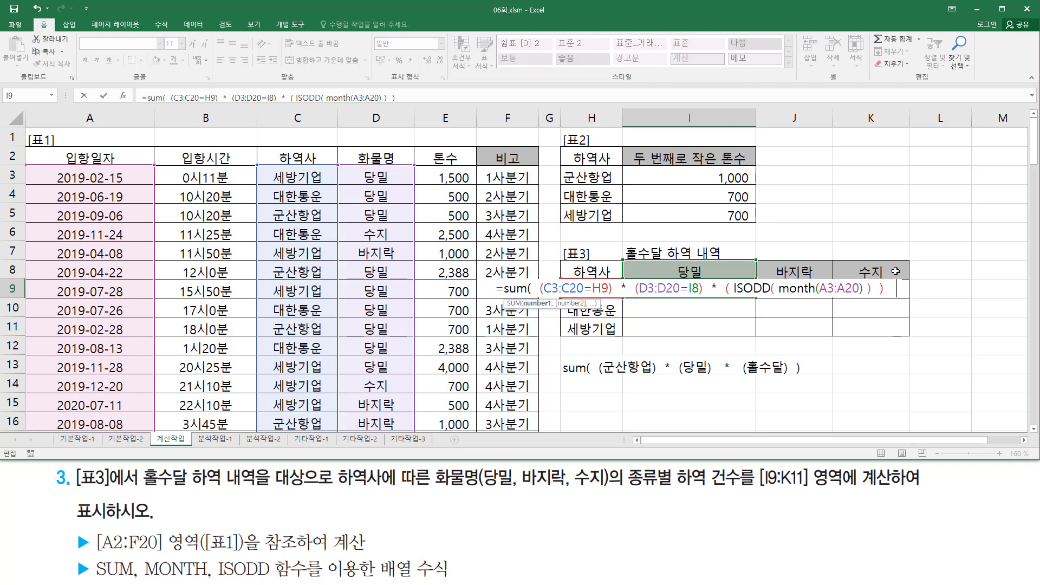
text())
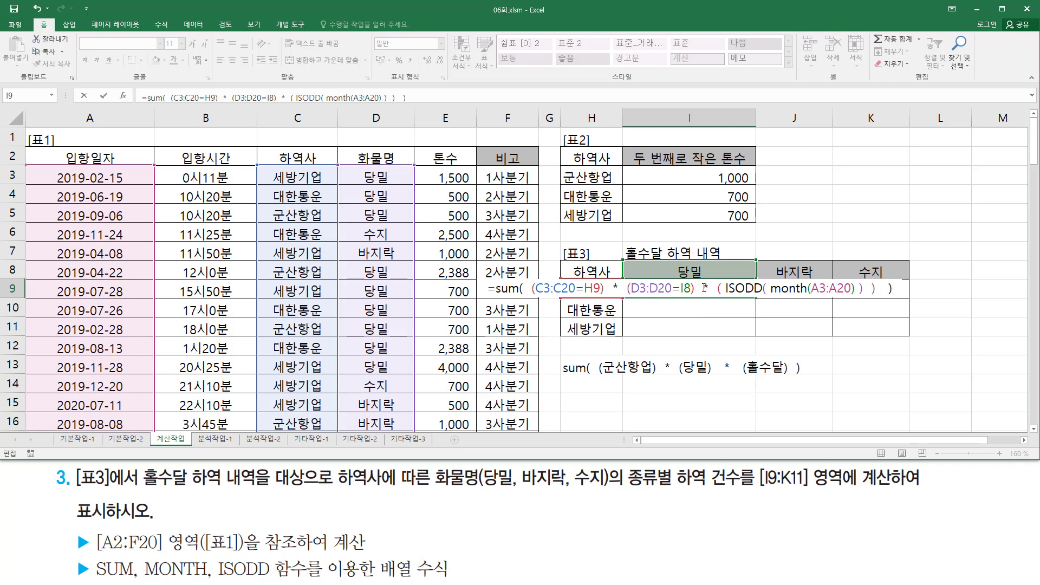
click(734, 291)
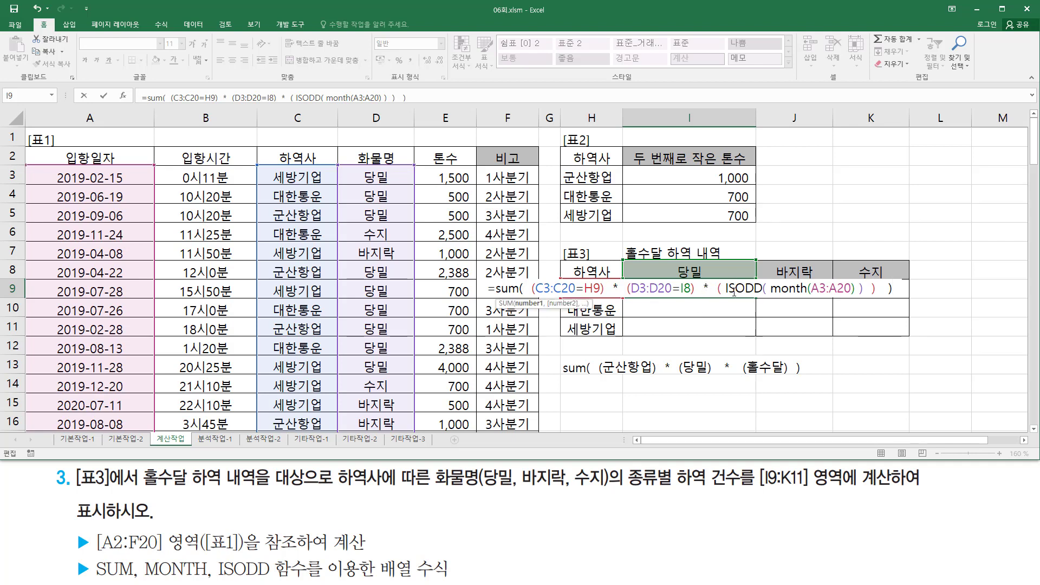
key(ctrl+shift+Return)
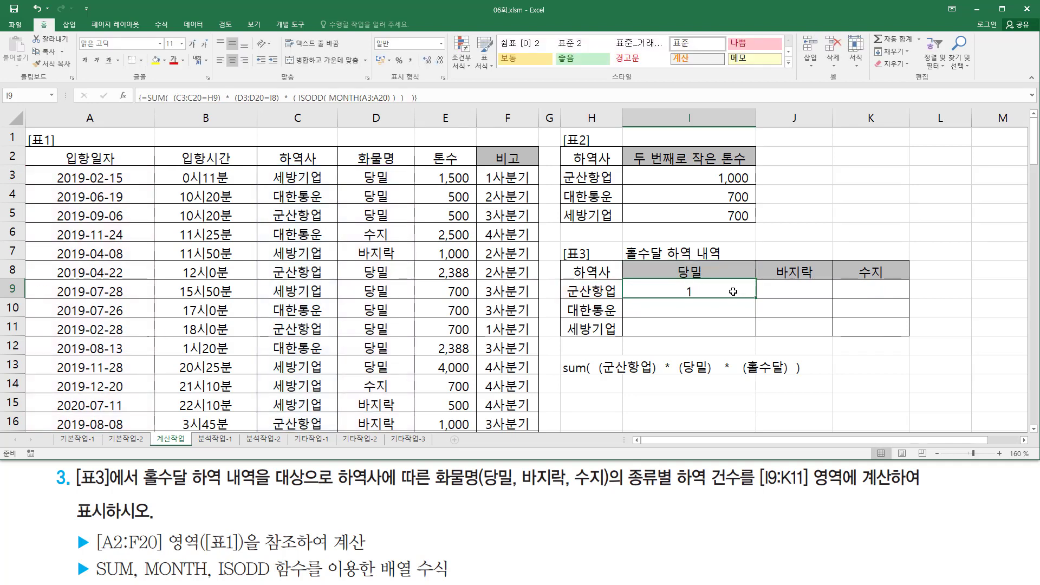
Step: Make the three ranges in the I9 formula absolute: $C$3:$C$20, $D$3:$D$20 and $A$3:$A$20
double_click(703, 288)
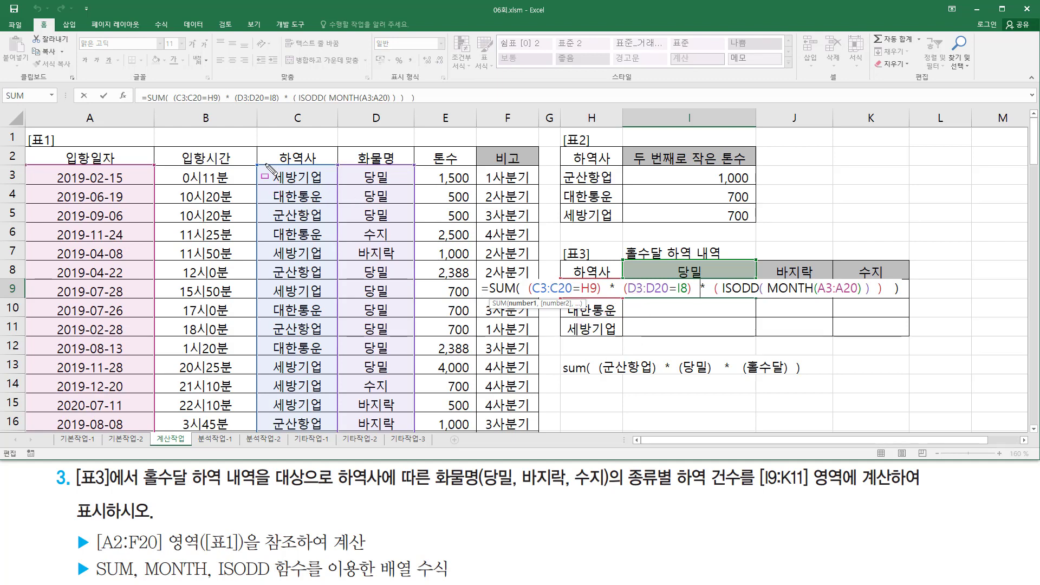
drag(292, 311, 326, 431)
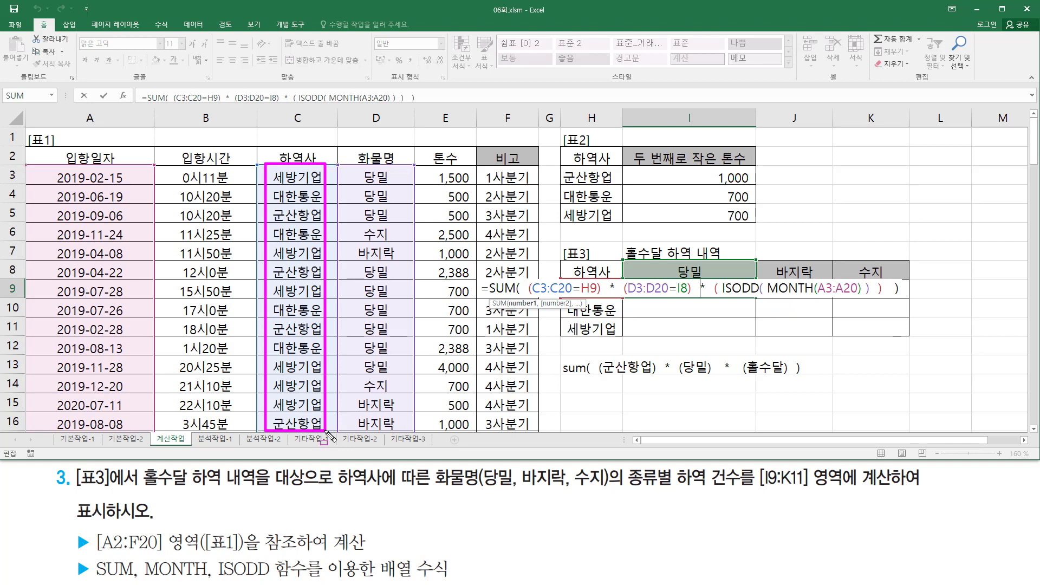
mouse_move(356, 165)
mouse_down()
mouse_move(368, 314)
mouse_move(409, 436)
mouse_up()
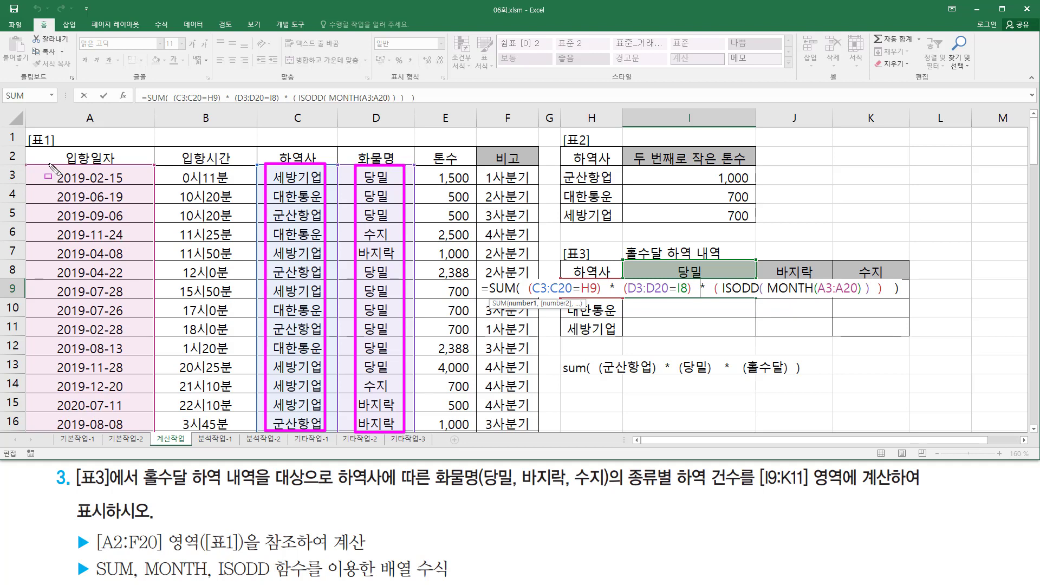
drag(49, 163, 139, 439)
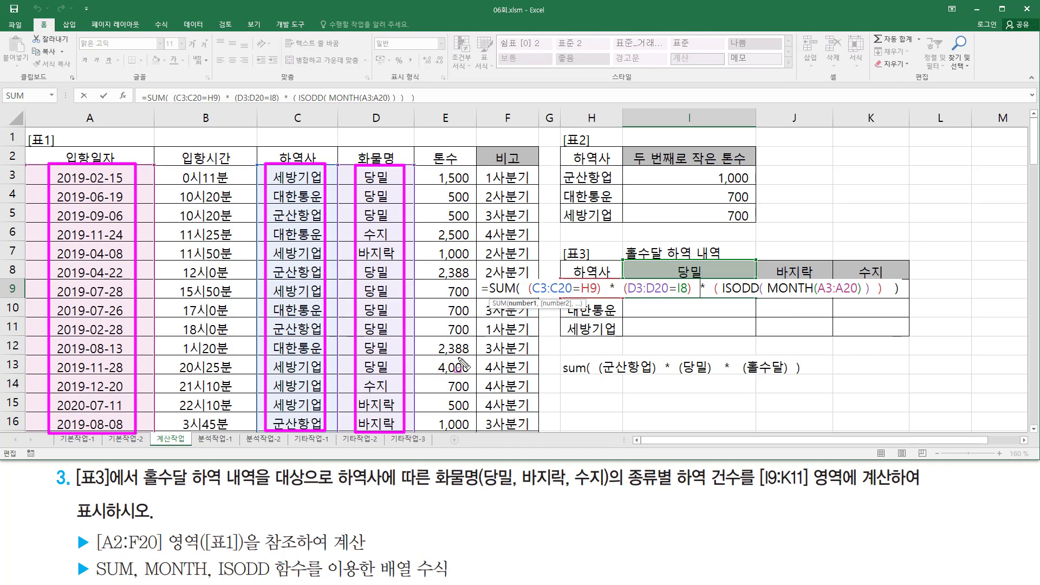
key(Escape)
drag(535, 288, 566, 291)
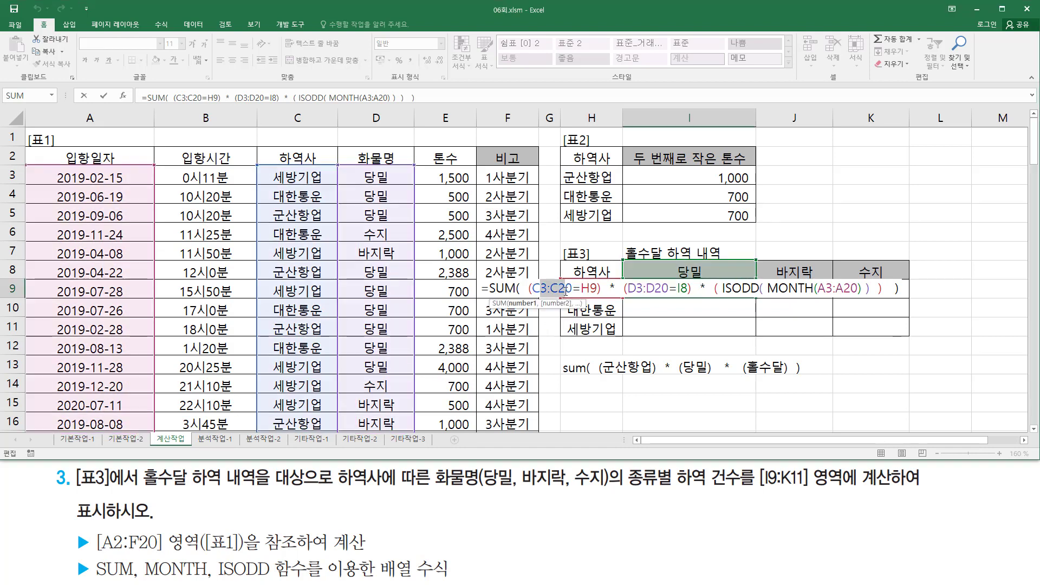
key(F4)
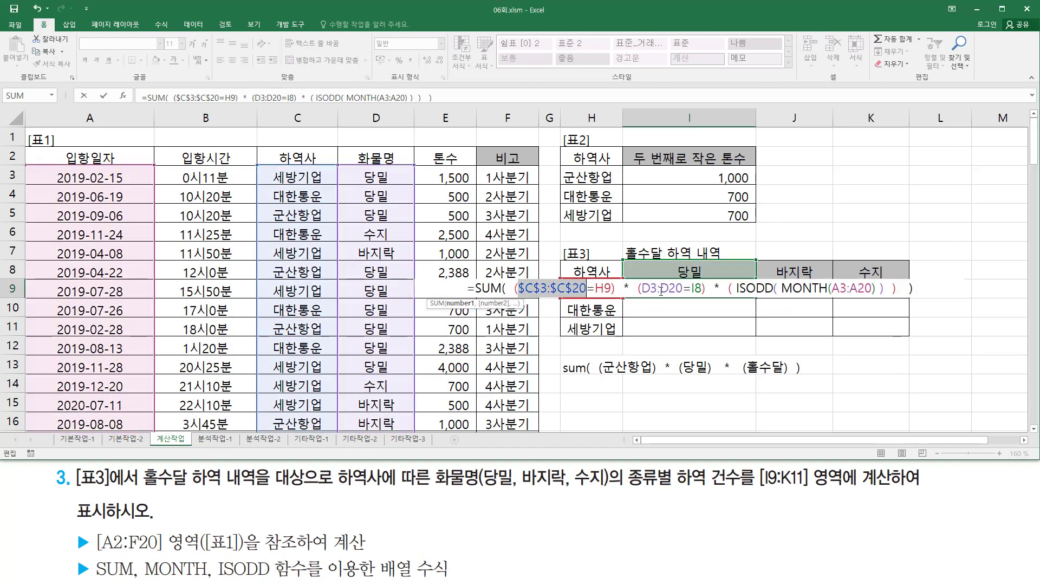
drag(646, 287, 681, 289)
key(F4)
drag(851, 288, 886, 288)
key(F4)
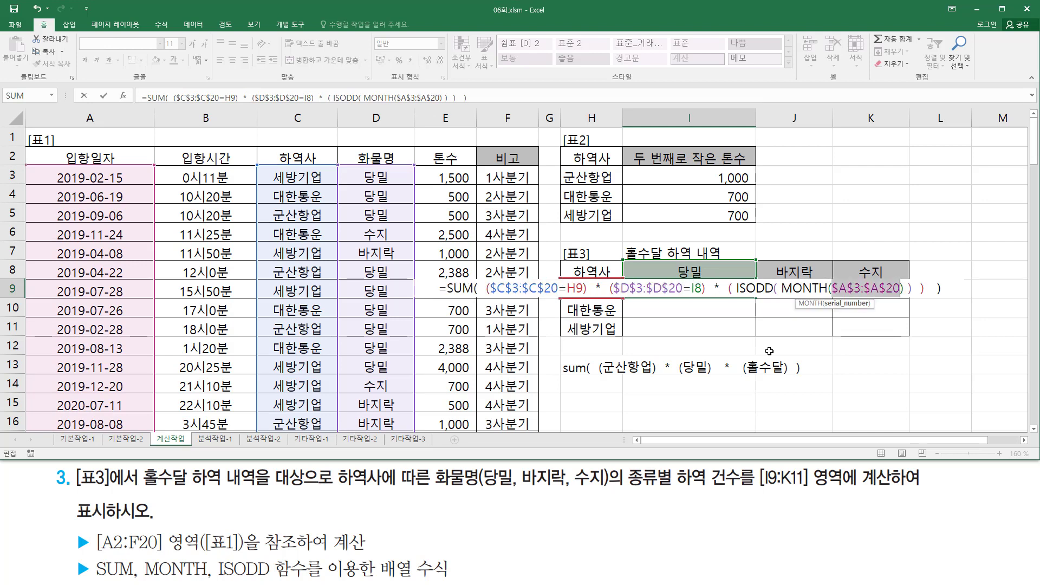
click(572, 291)
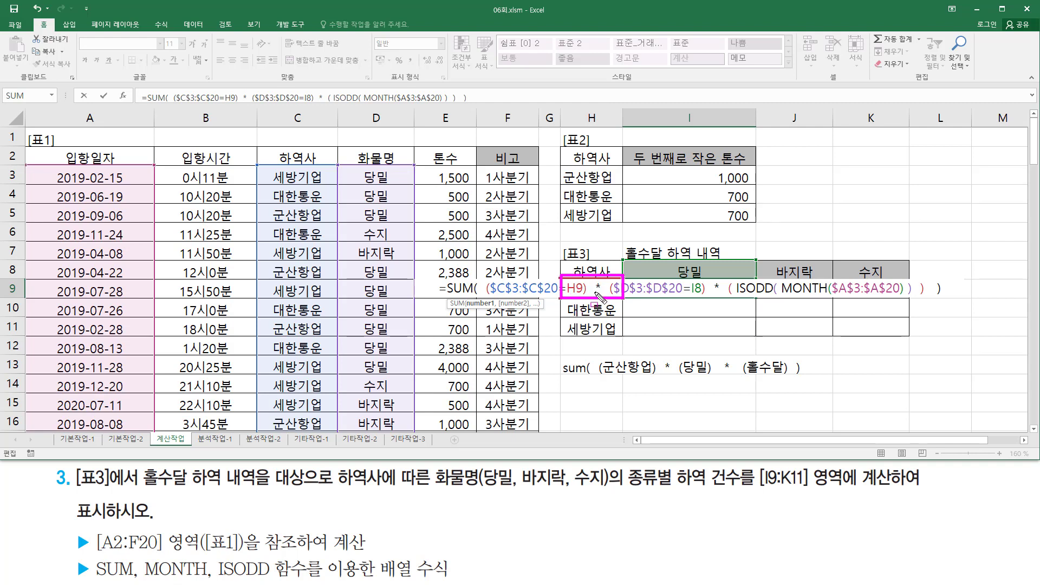
drag(669, 280, 709, 296)
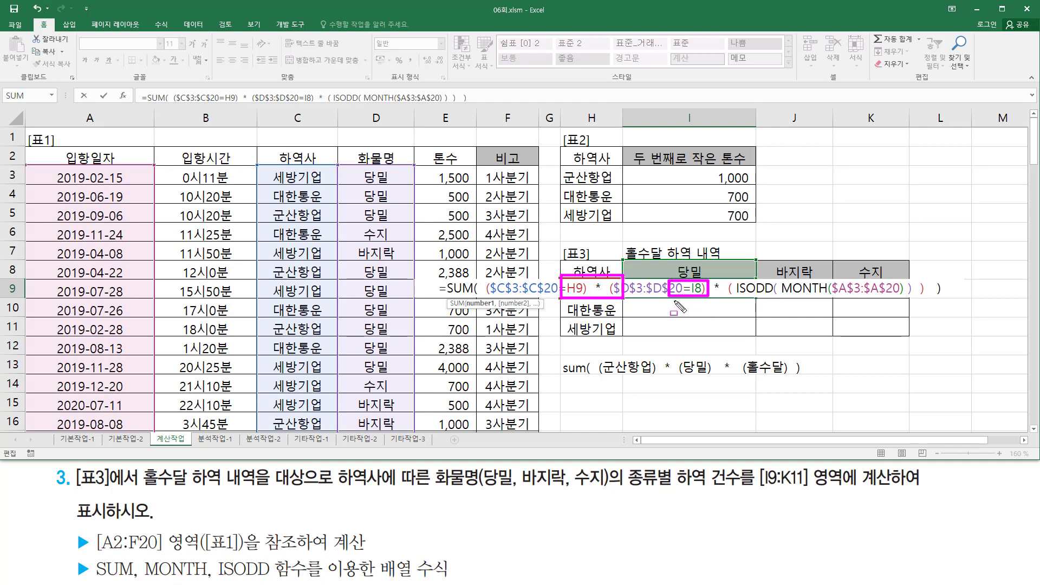
drag(668, 301, 710, 315)
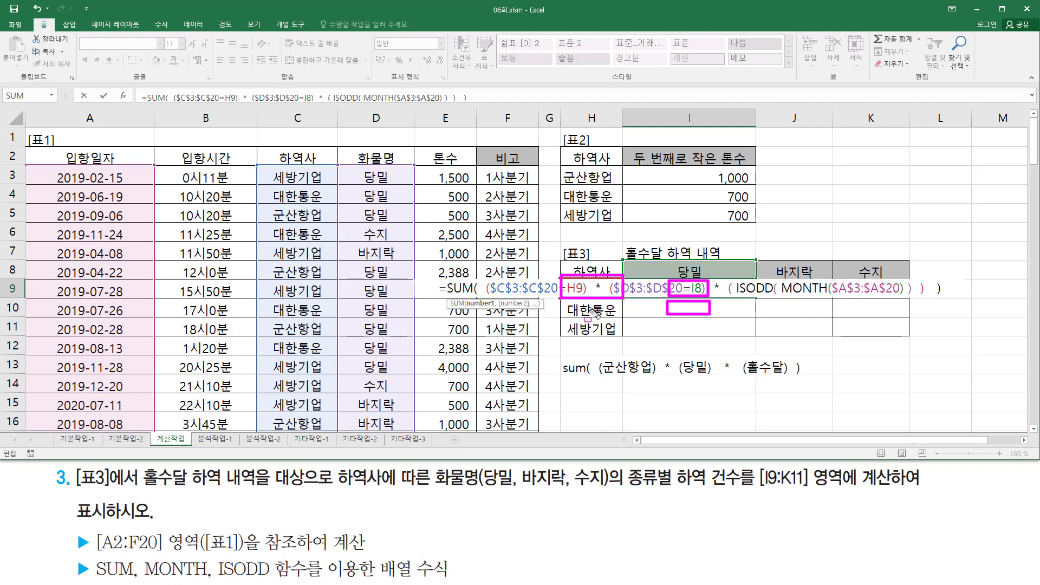
drag(562, 301, 712, 335)
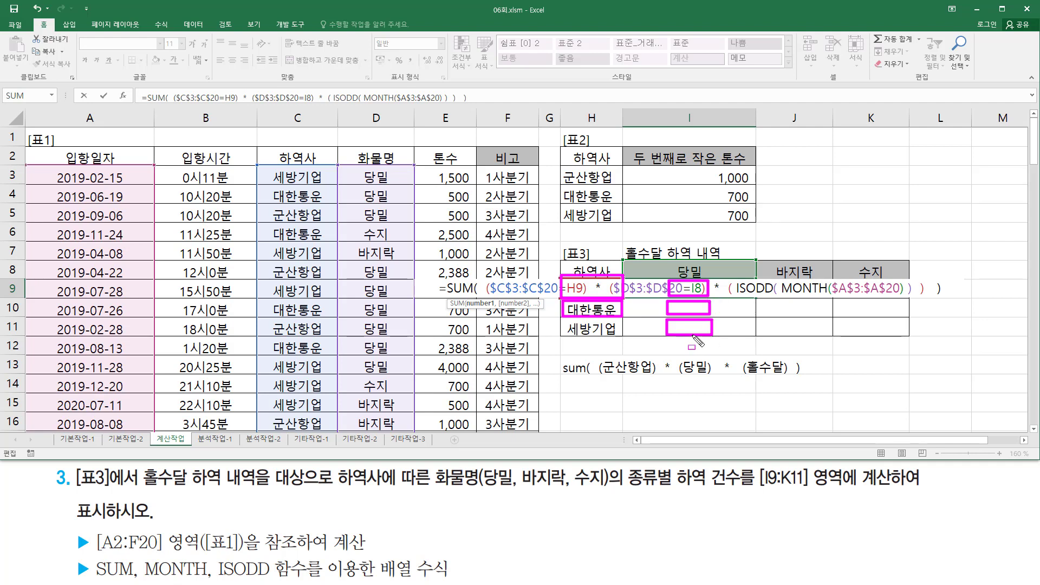
drag(566, 319, 623, 337)
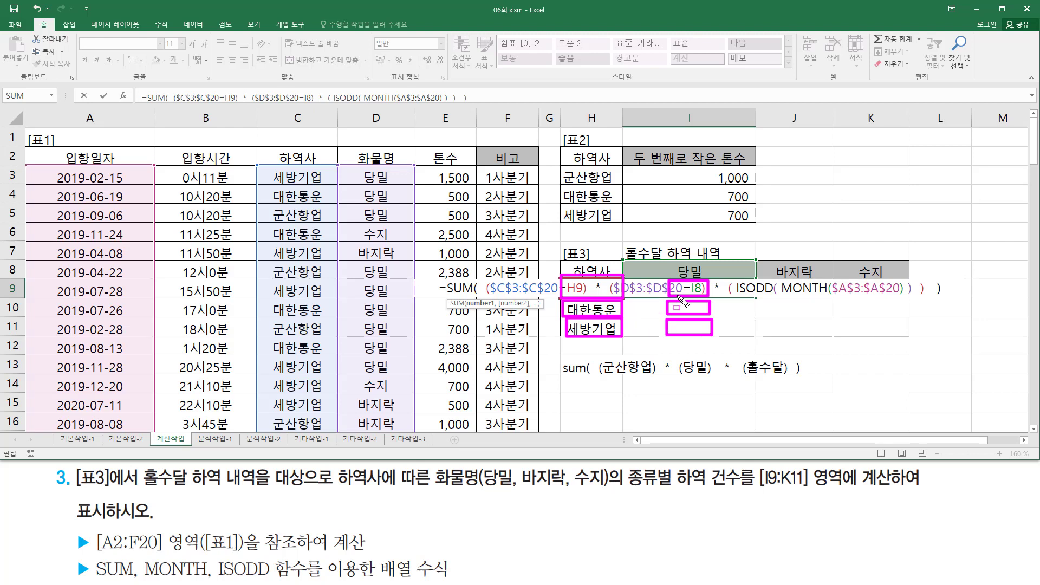
drag(719, 286, 725, 340)
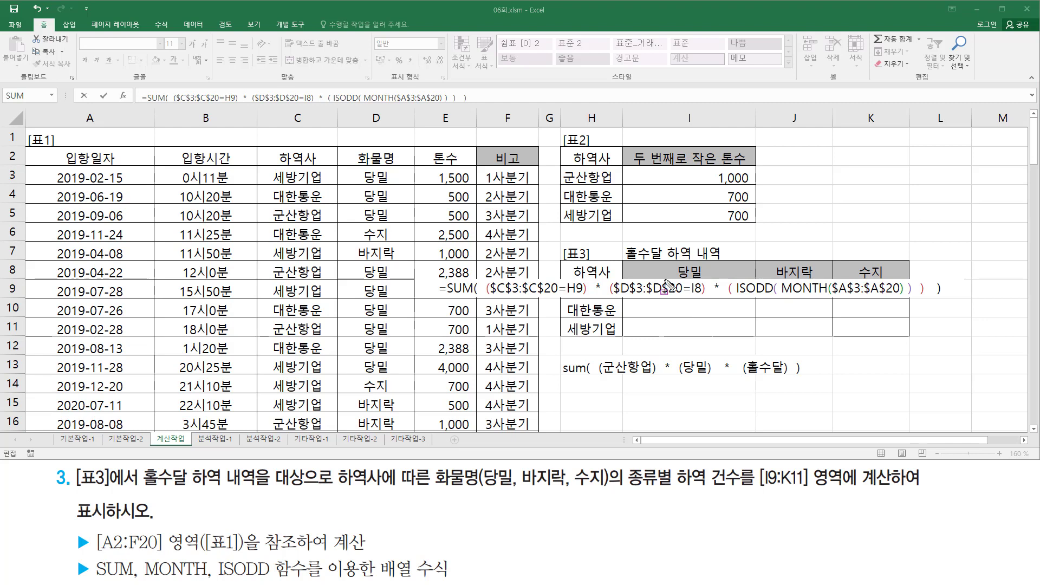
drag(665, 280, 717, 297)
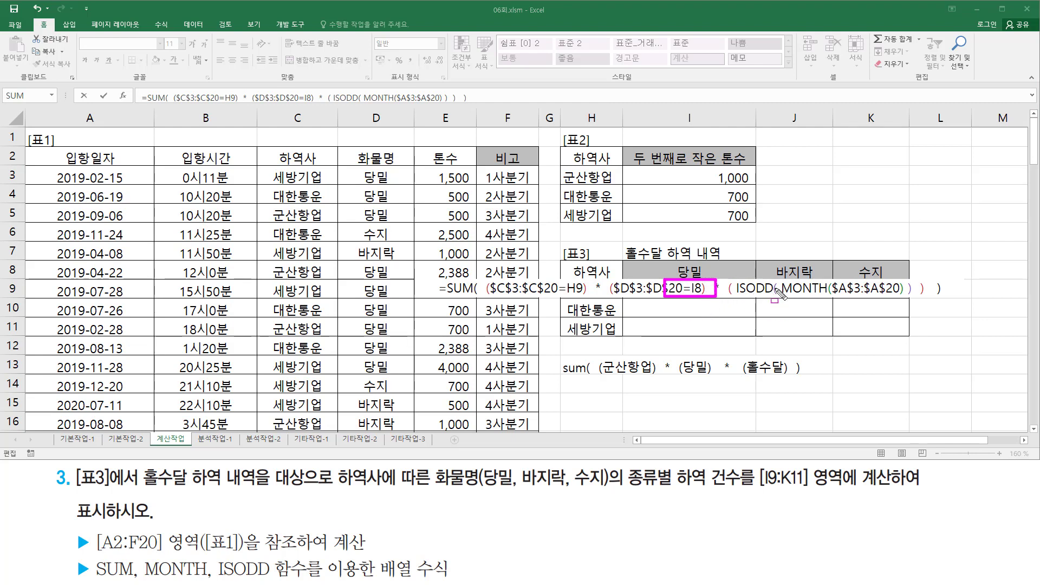
drag(764, 278, 818, 298)
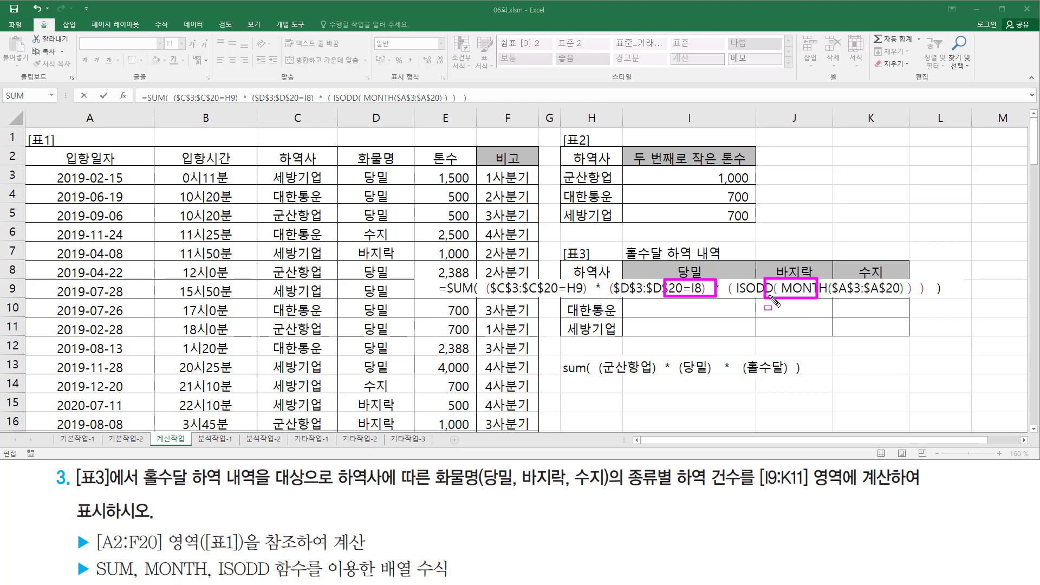
drag(846, 281, 904, 295)
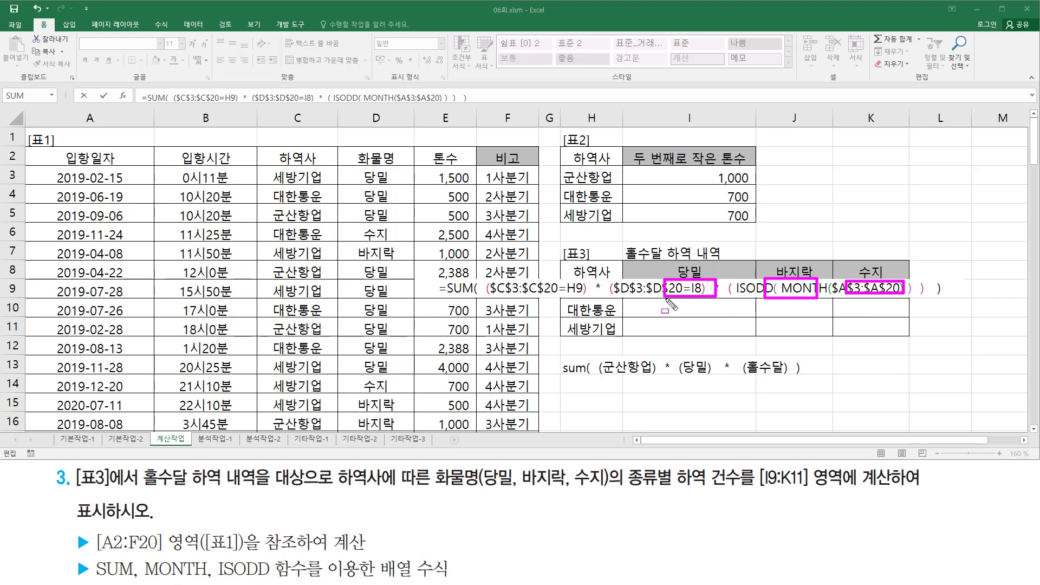
key(Escape)
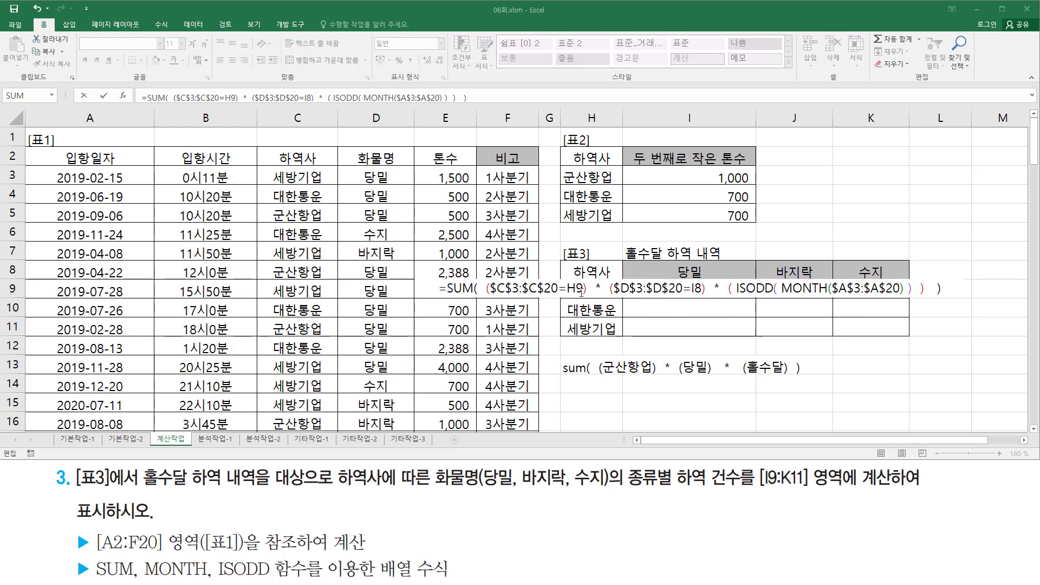
Step: Lock only the column of the 하역사 reference in the I9 formula, making it $H9
click(578, 290)
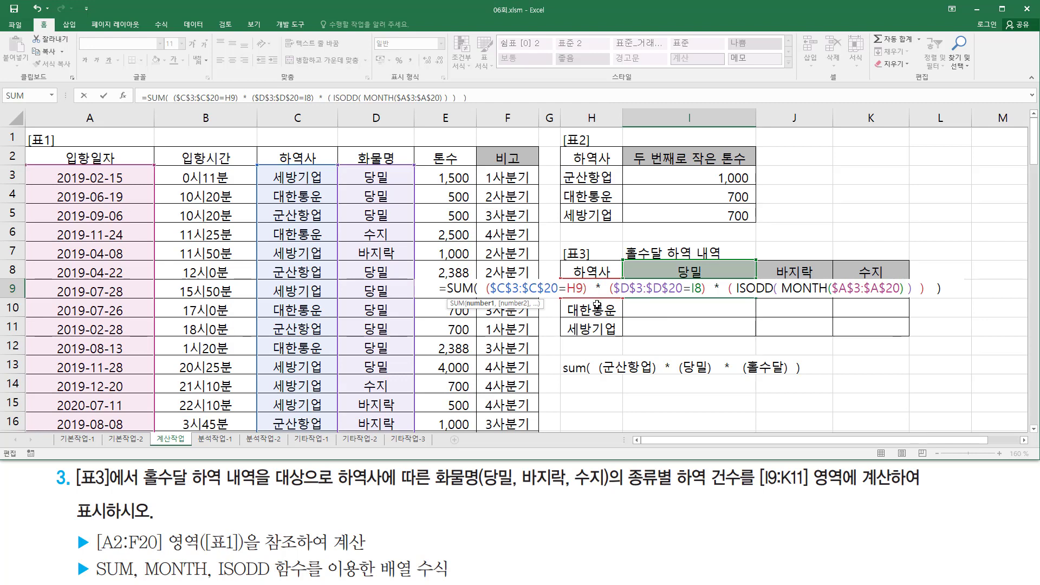
key(F4)
key(F4)
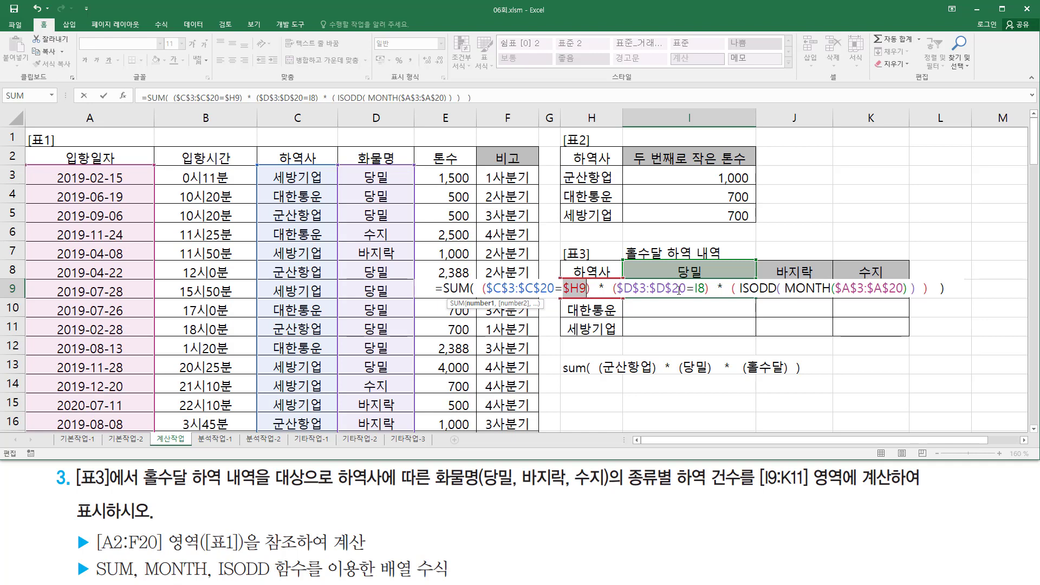
Step: Examine how the I8 reference in the I9 formula should behave down the rows and across the 화물명 headings of 표3
click(701, 289)
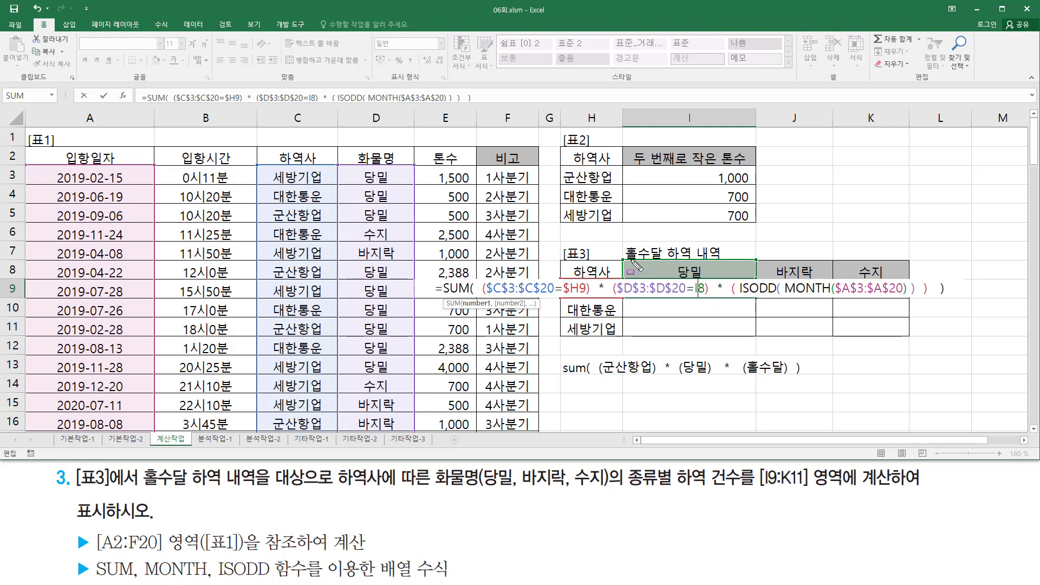
drag(650, 272, 756, 283)
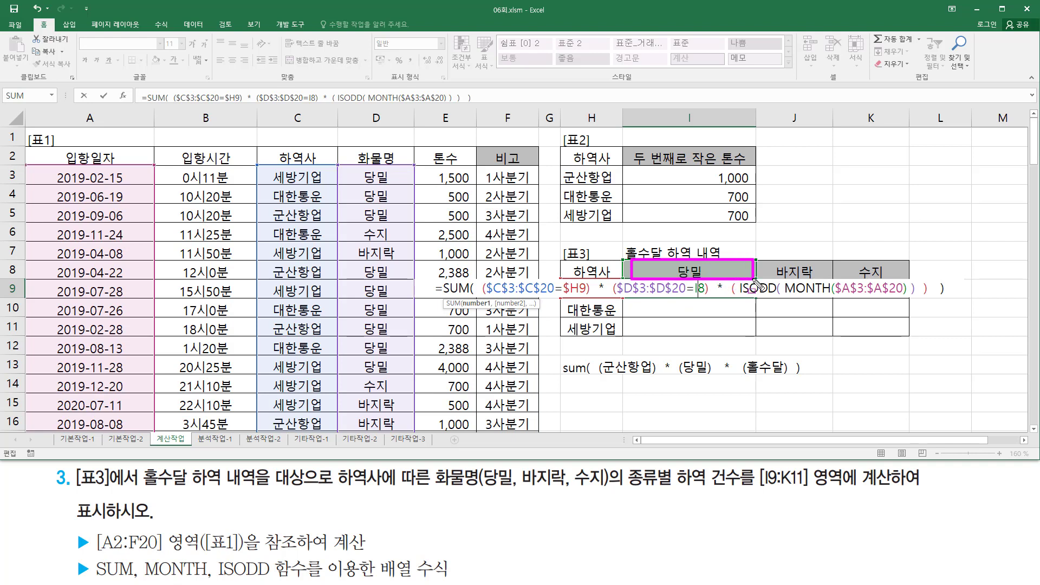
mouse_move(668, 283)
mouse_down()
mouse_move(690, 294)
mouse_move(694, 332)
mouse_up()
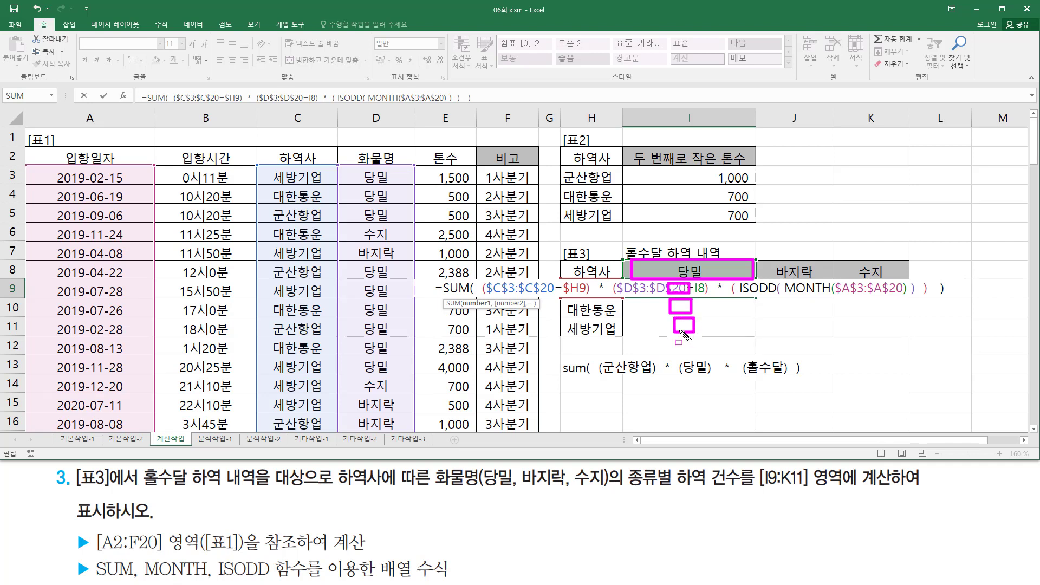
drag(660, 281, 659, 336)
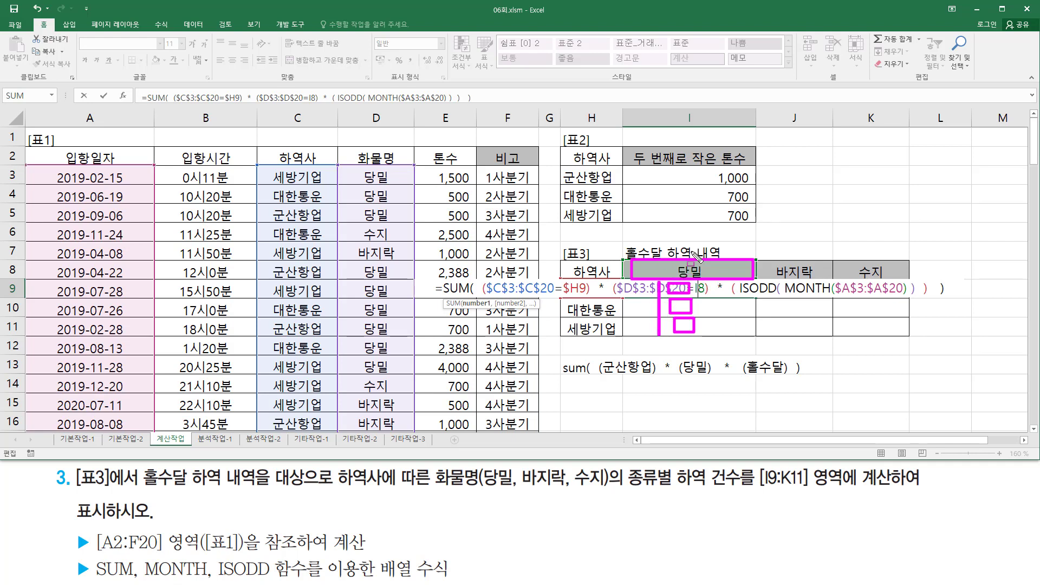
key(e)
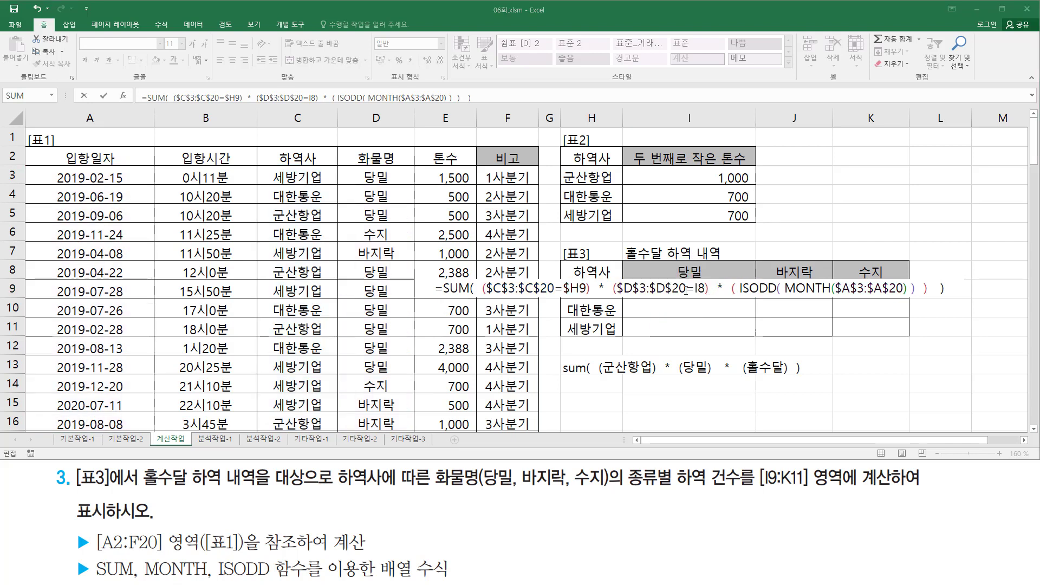
drag(667, 280, 711, 297)
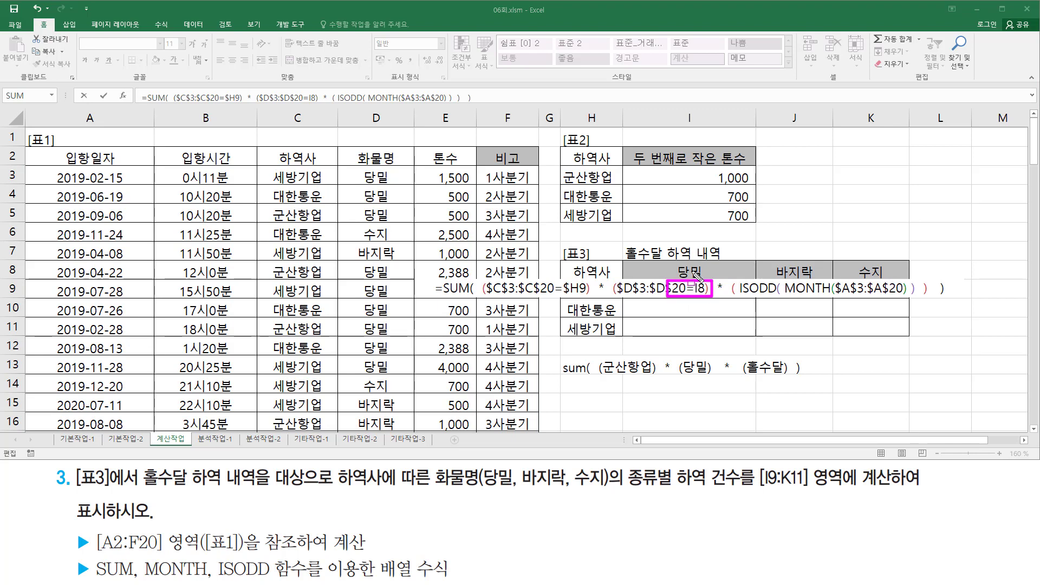
drag(672, 262, 705, 278)
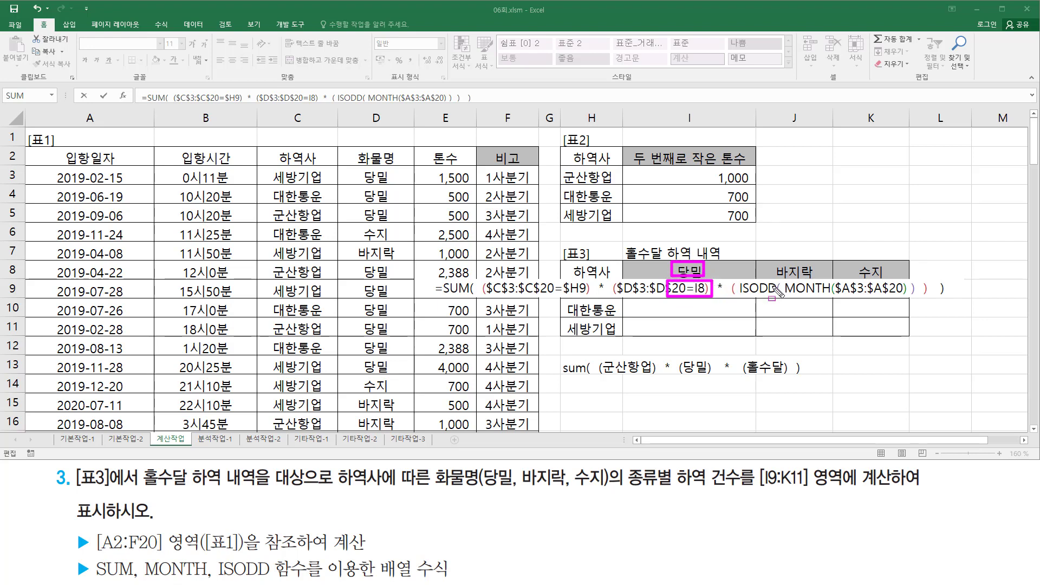
mouse_move(769, 280)
mouse_down()
mouse_move(822, 301)
mouse_move(896, 300)
mouse_up()
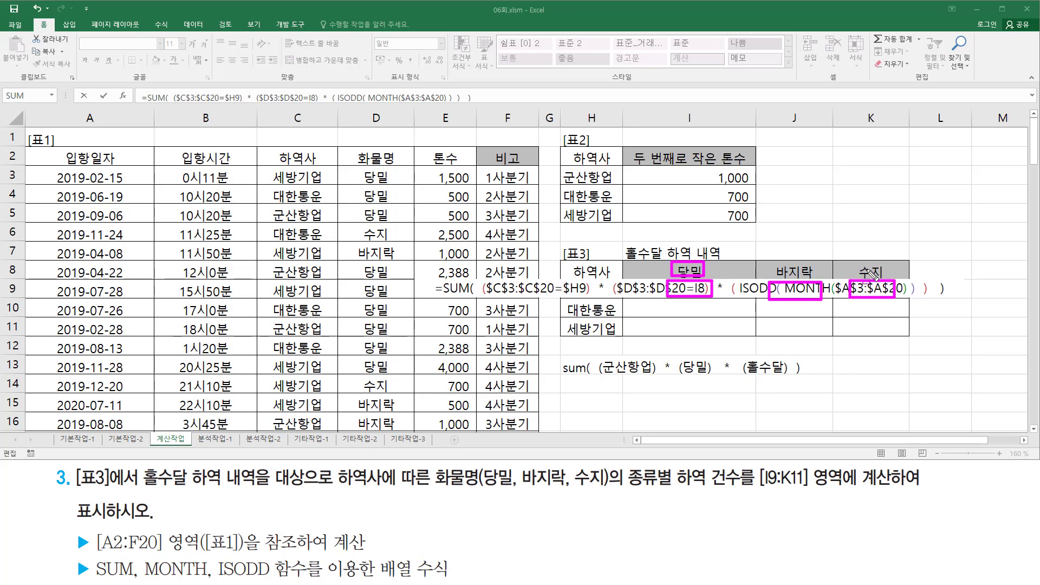
drag(665, 304, 897, 305)
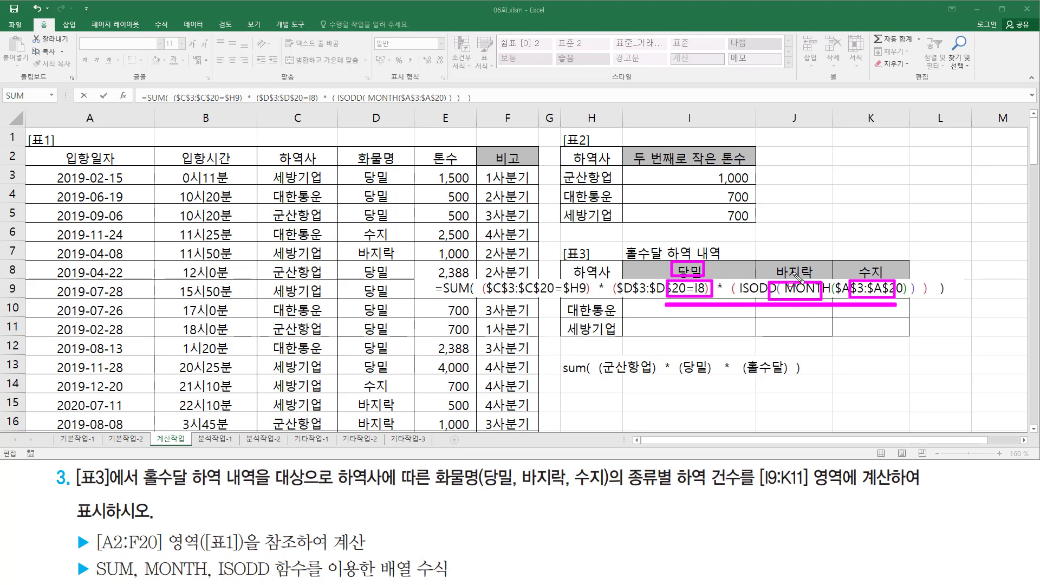
key(Escape)
Step: Lock only the row of the 화물명 reference in the I9 formula, making it I$8
click(701, 288)
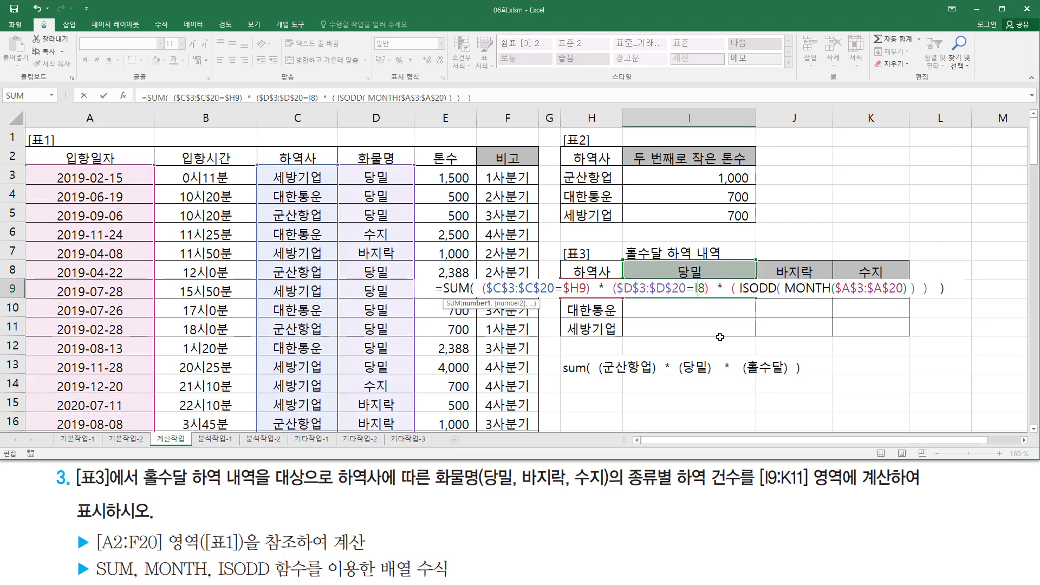
key(F4)
key(F4)
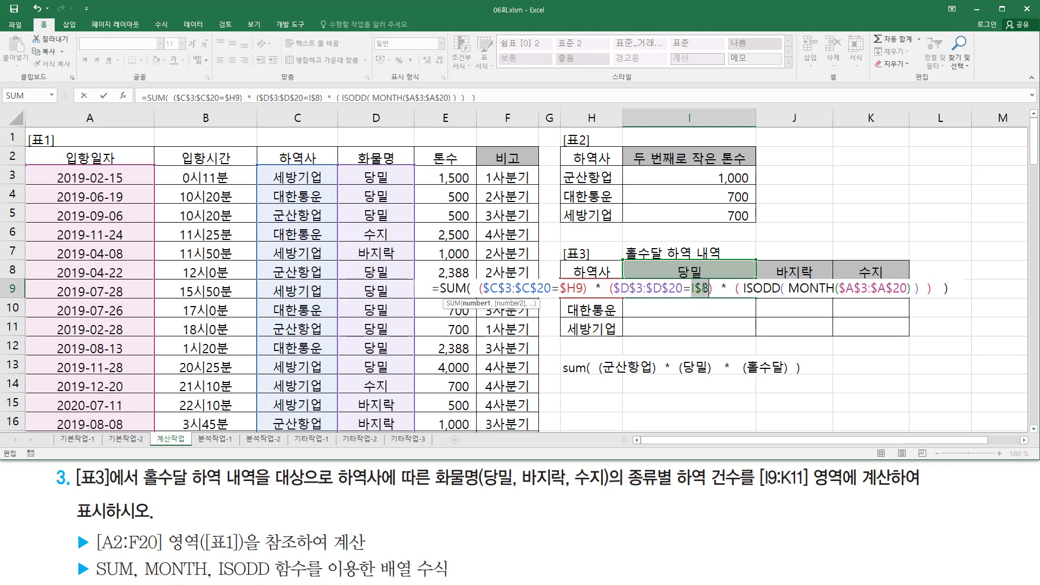
Step: Enter the I9 formula as an array formula and fill it through I9:K11
click(701, 289)
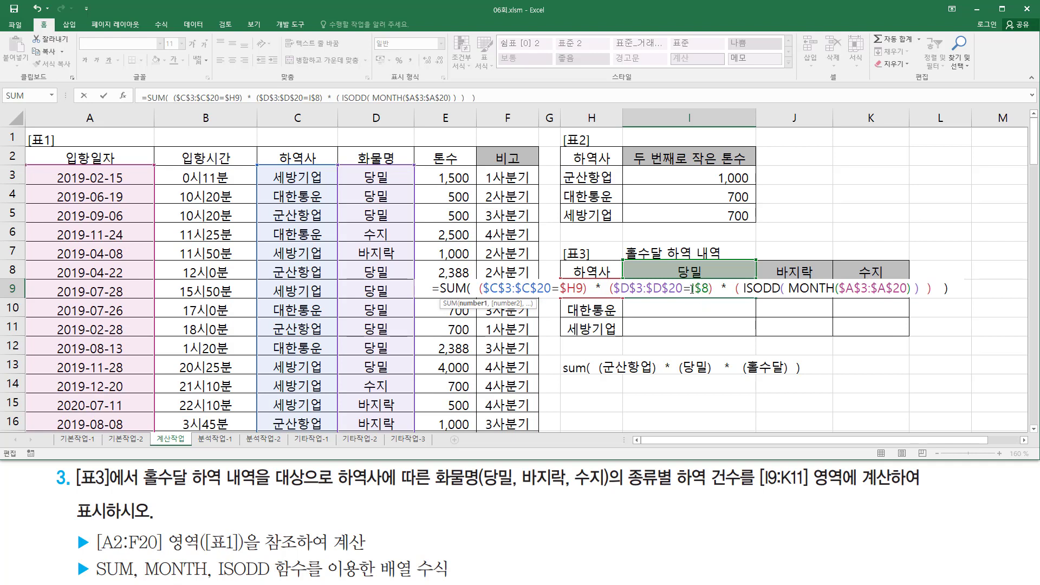
double_click(693, 289)
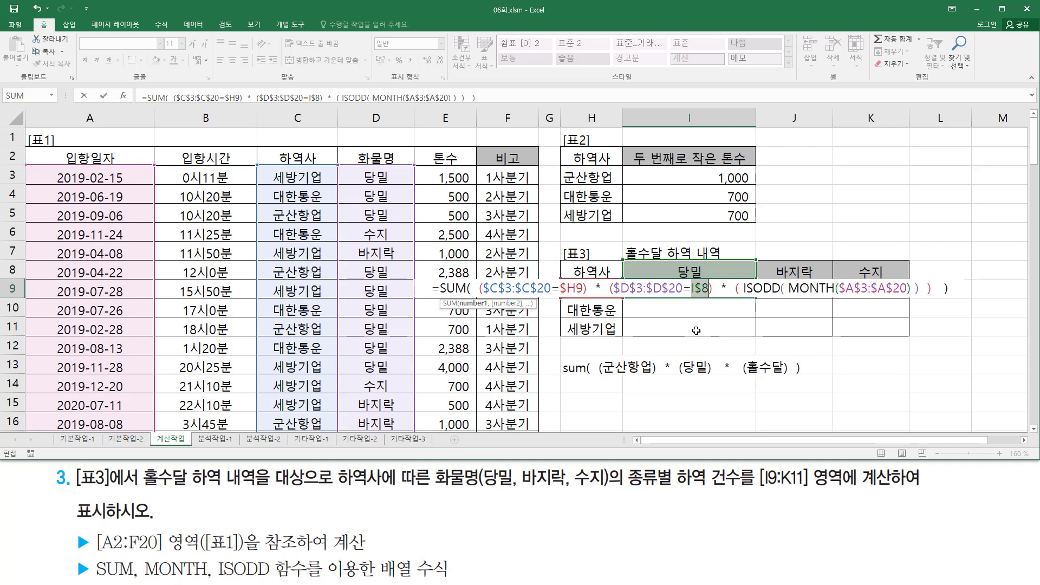
key(ctrl+shift+Return)
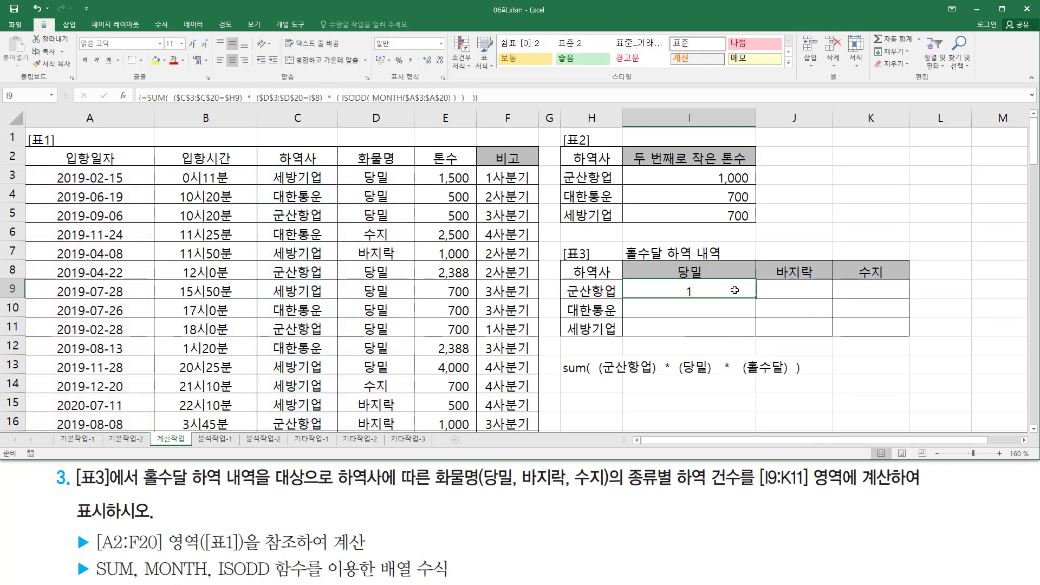
drag(757, 298, 894, 330)
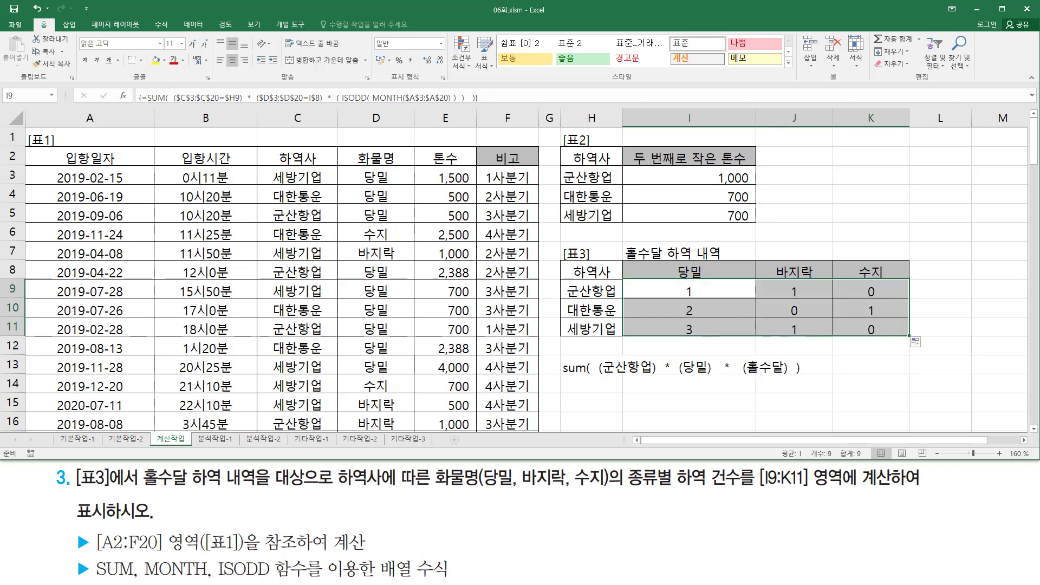
Step: Paste the finished =SUM( ($C$3:$C$20=$H9) * ($D$3:$D$20=I$8) * ( ISODD( MONTH($A$3:$A$20) ) ) ) formula into H15 as red note text
key(alt+Tab)
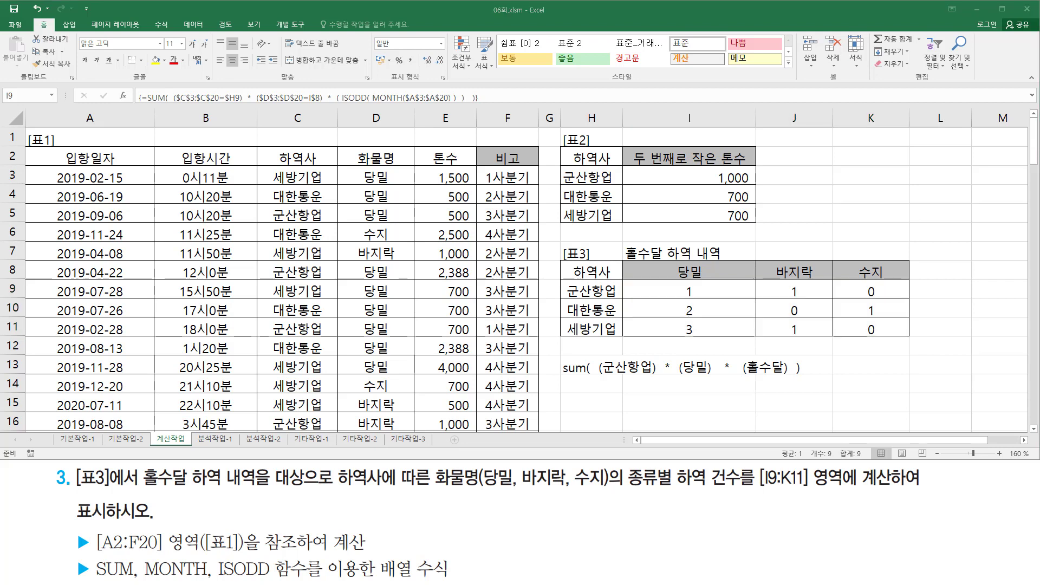
key(alt+Tab)
click(594, 400)
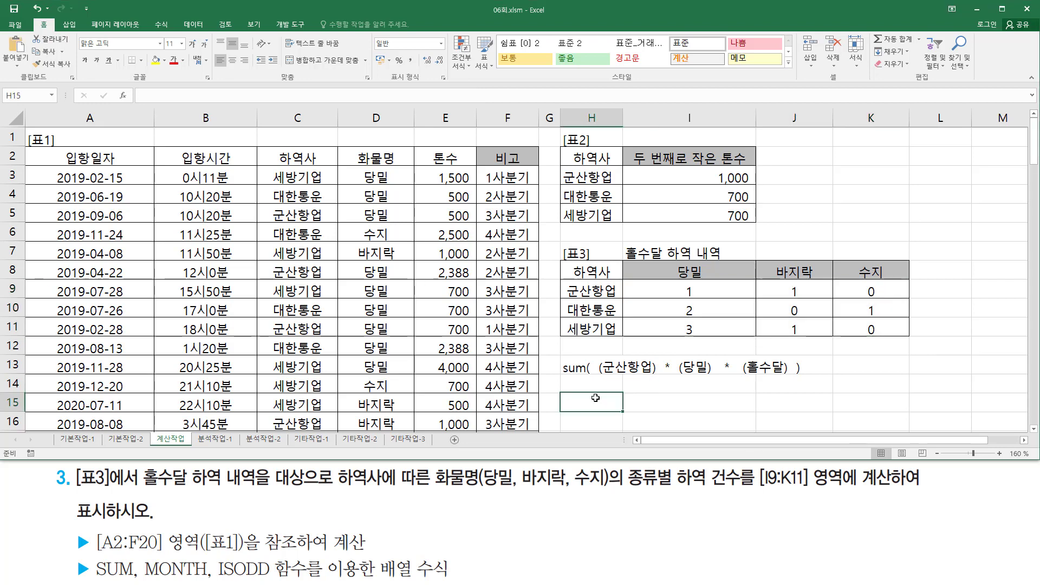
key(ctrl+v)
key(Return)
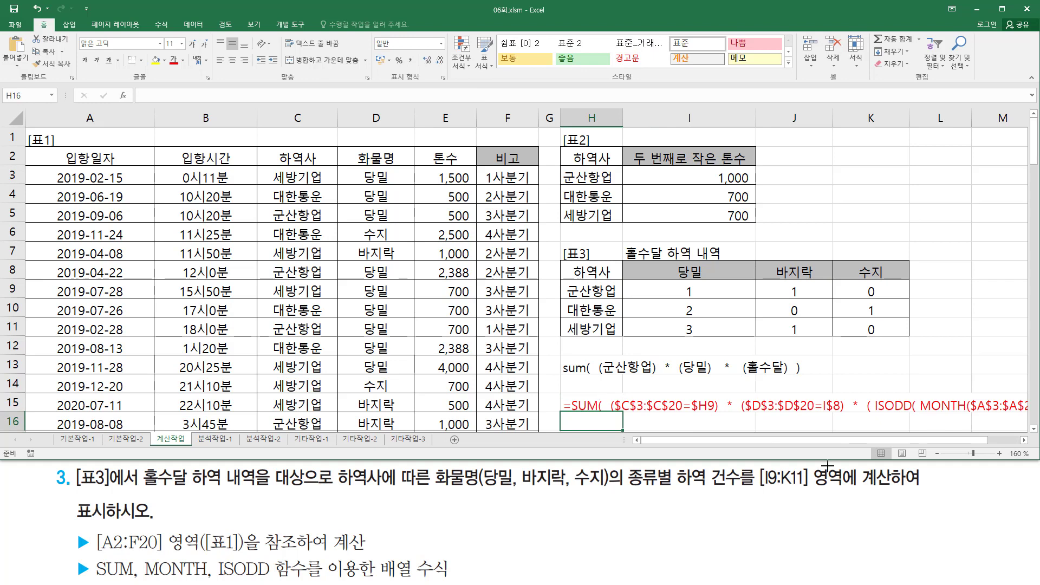
scroll(409, 415, right, 2)
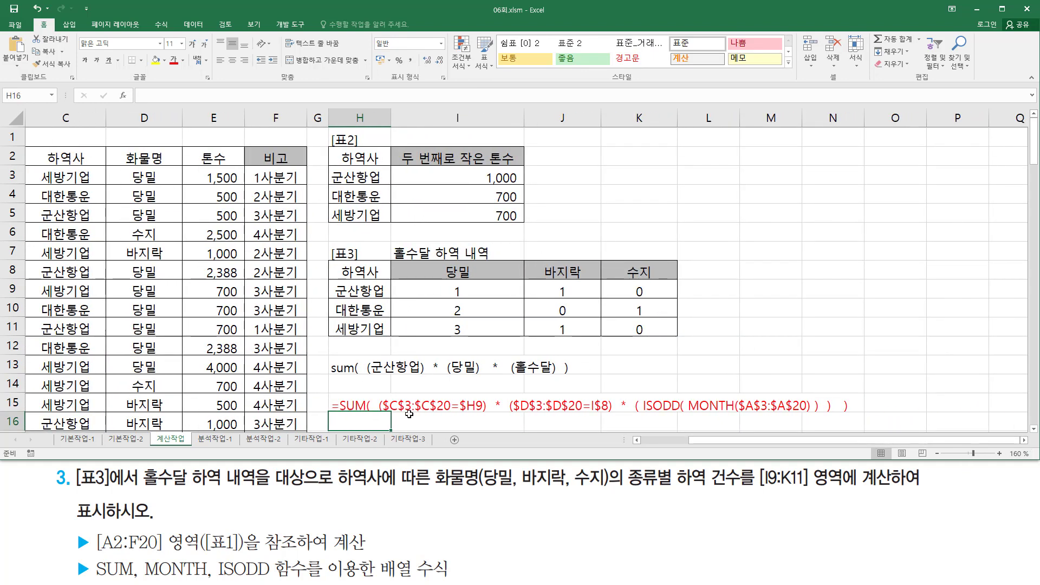
Step: Review the 하역사, 화물명 and odd-month conditions and the enclosing SUM parentheses in the H15 formula text
drag(381, 413, 486, 414)
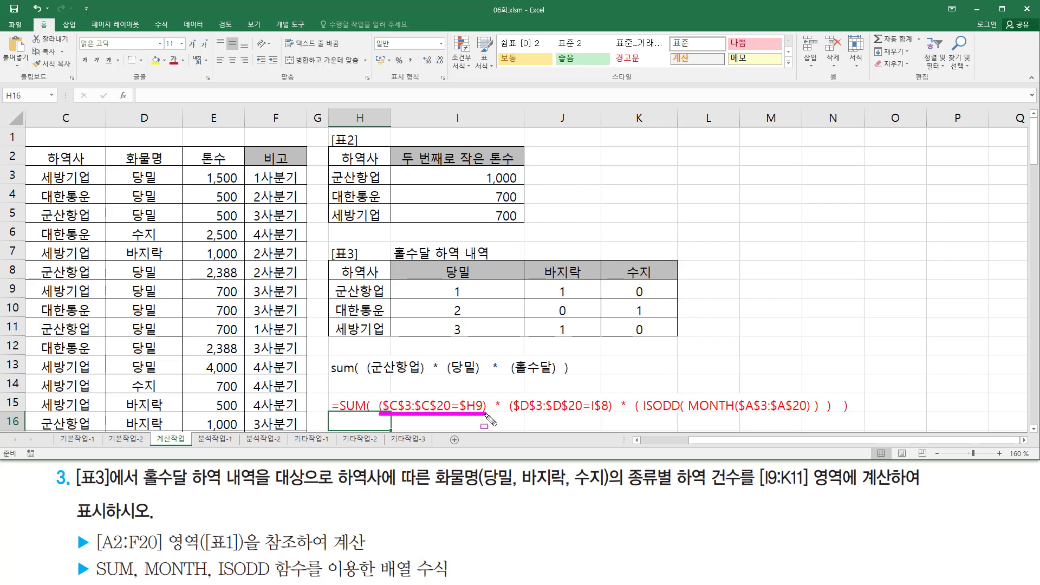
drag(510, 412, 608, 414)
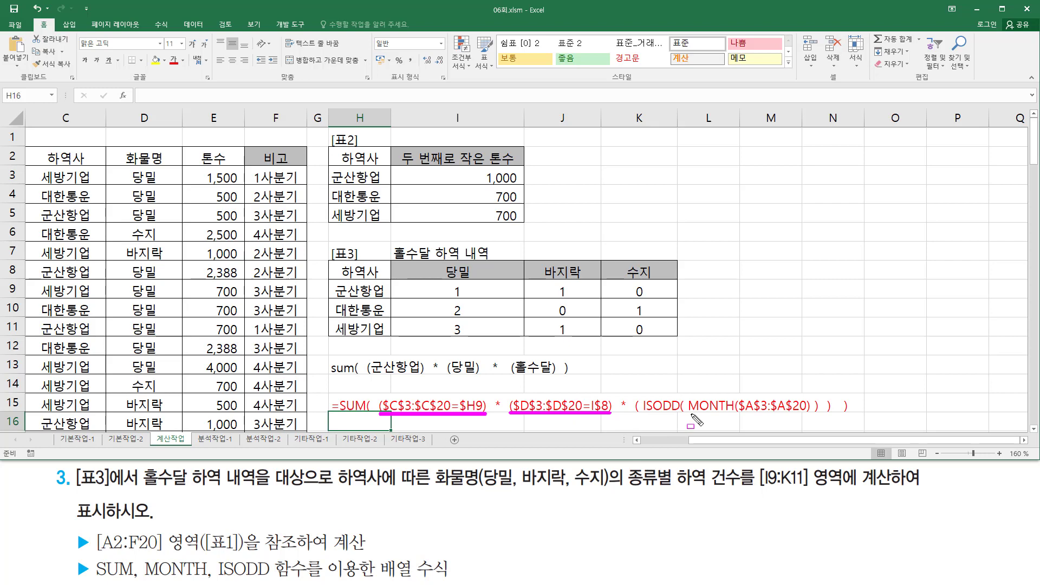
mouse_move(692, 414)
mouse_down()
mouse_move(812, 413)
mouse_move(810, 398)
mouse_up()
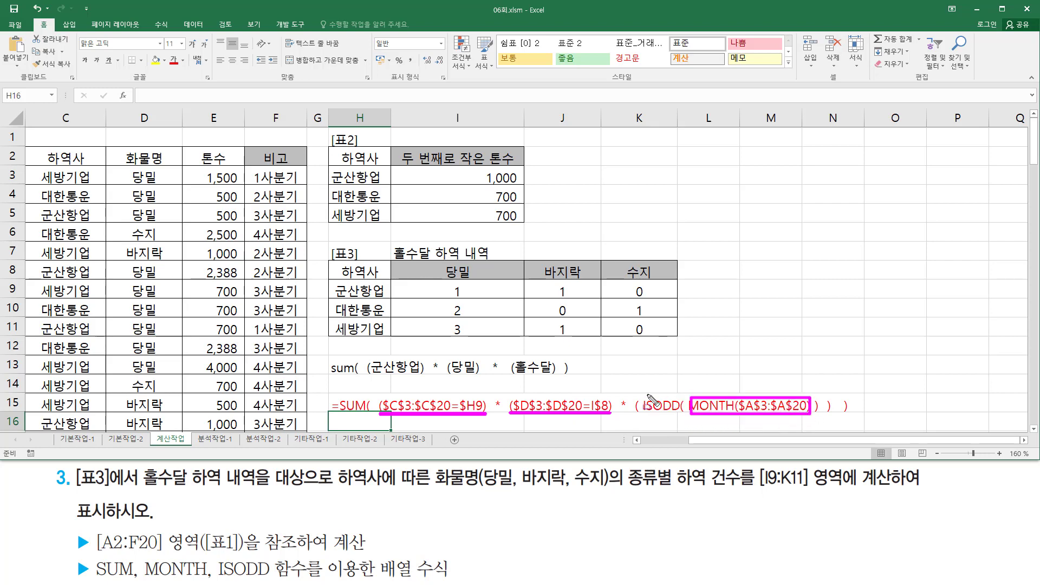
mouse_move(641, 391)
mouse_down()
mouse_move(726, 426)
mouse_move(824, 393)
mouse_move(827, 422)
mouse_up()
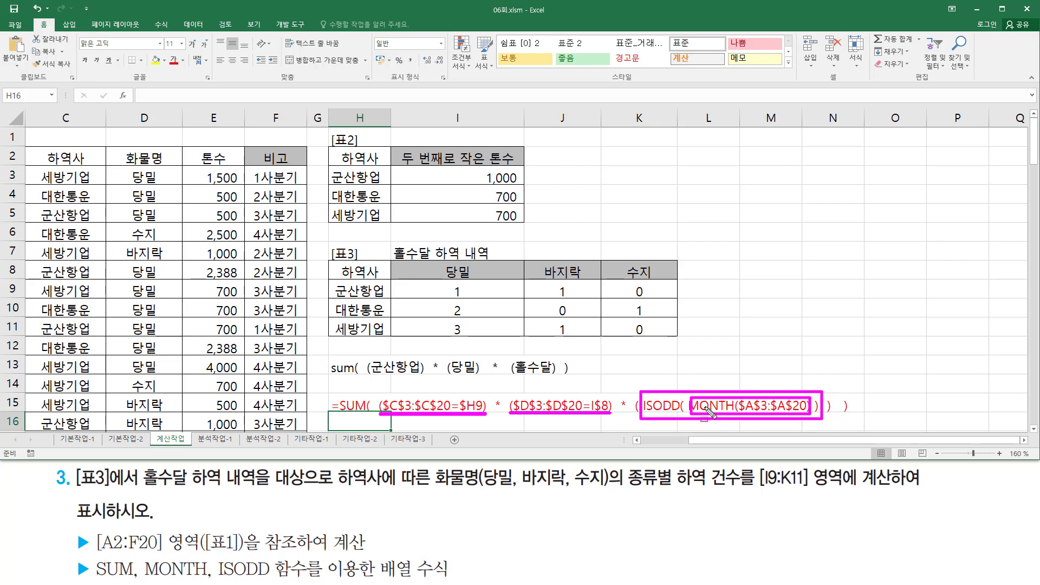
key(Escape)
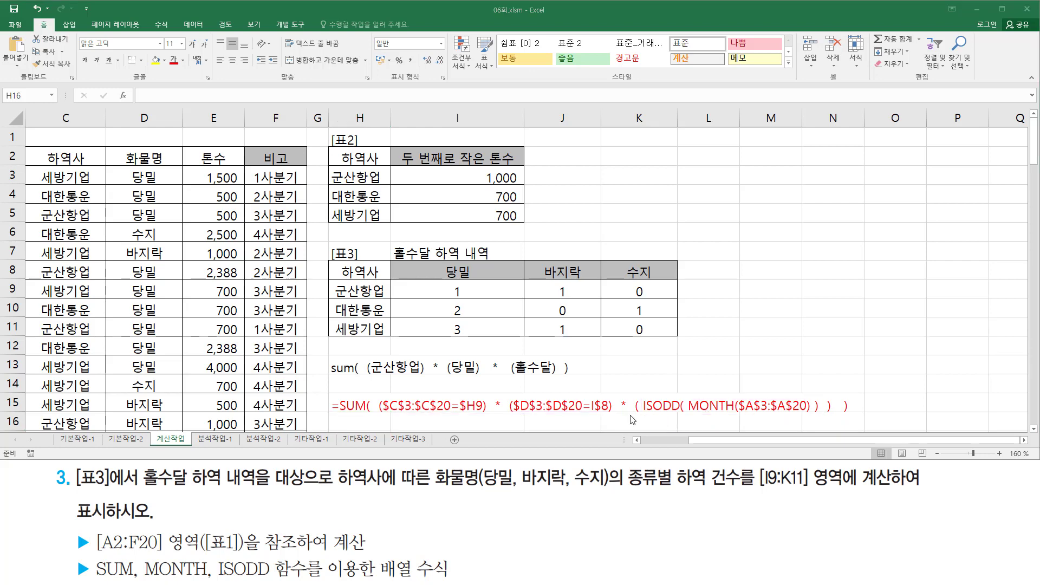
drag(640, 418, 819, 416)
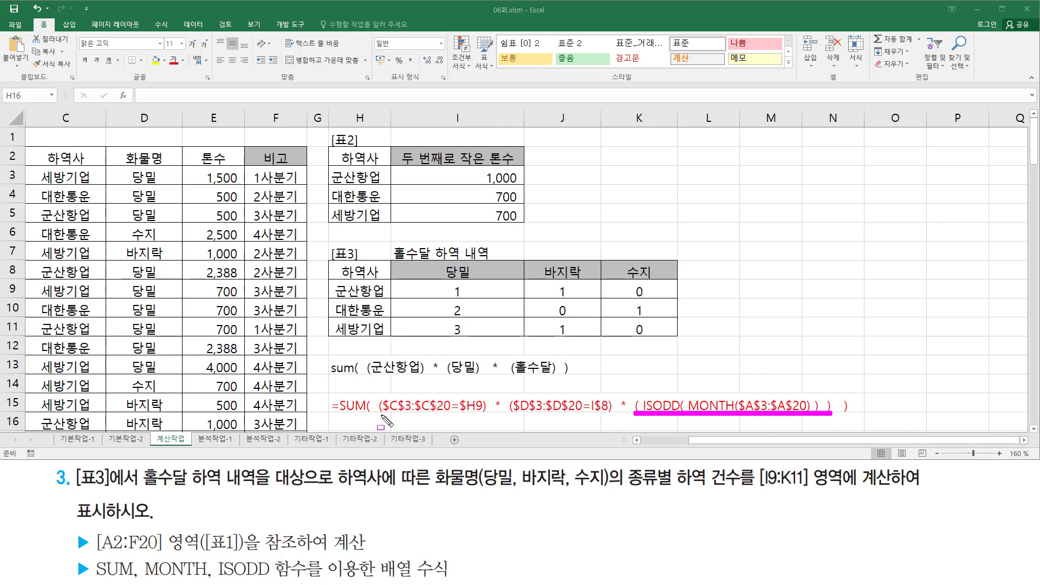
drag(380, 416, 611, 416)
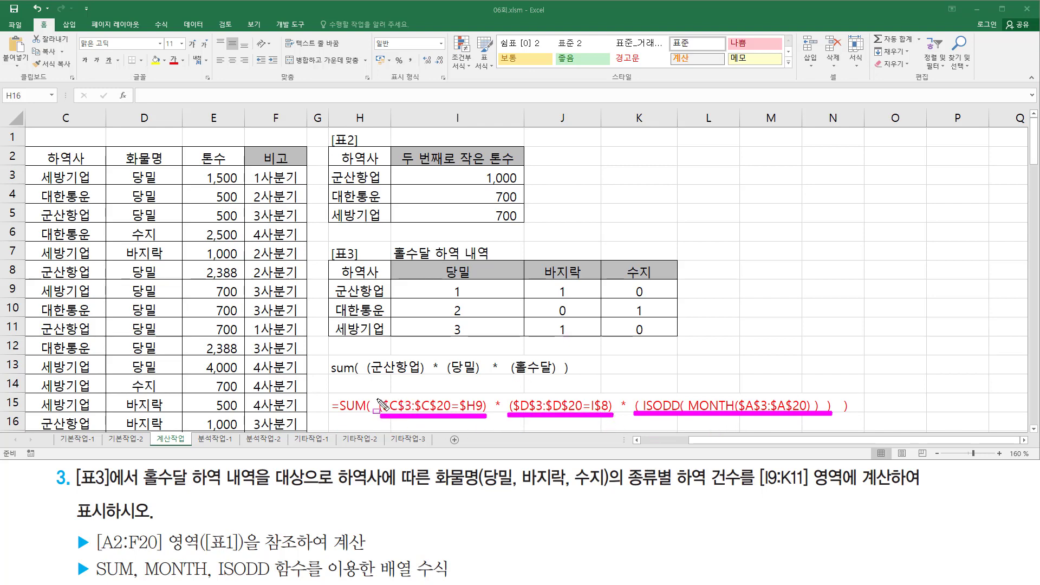
drag(368, 389, 368, 397)
drag(843, 387, 844, 399)
key(Escape)
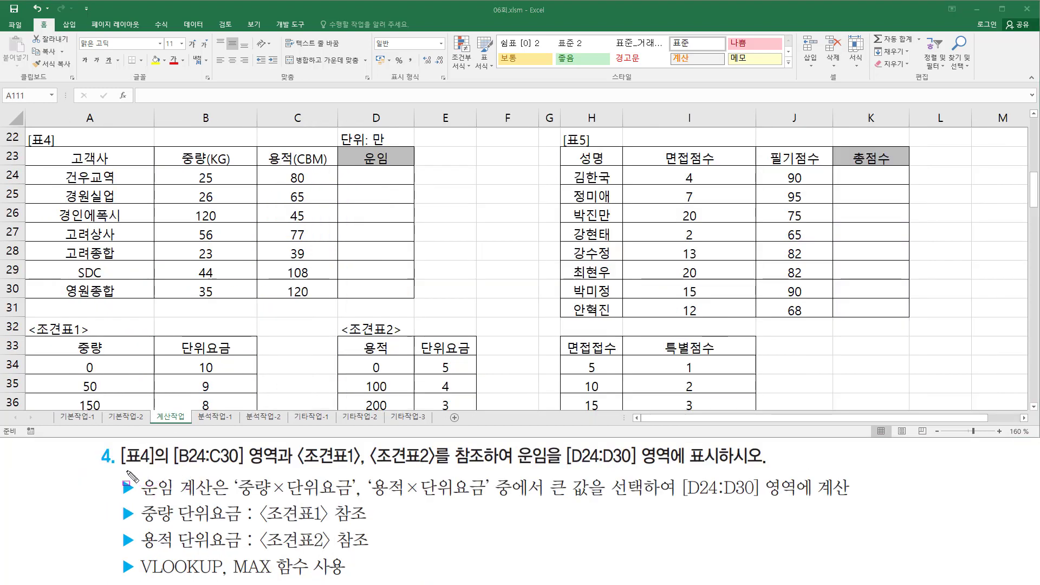
Step: Examine task 4's source range B24:C30 in 표4, 조건표1 and 조건표2, and the 운임 output range D24:D30
drag(121, 467, 168, 468)
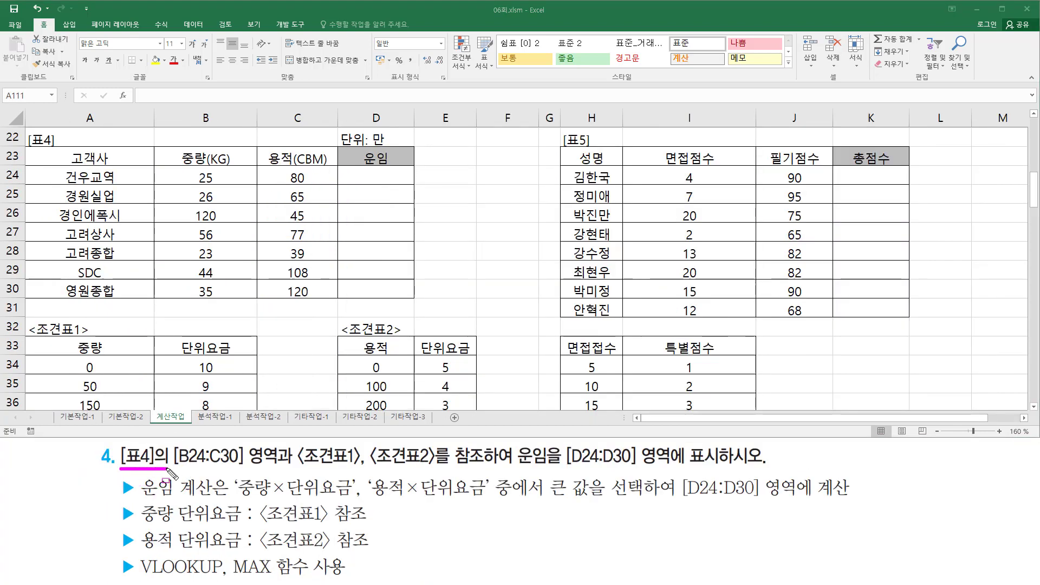
drag(24, 125, 420, 301)
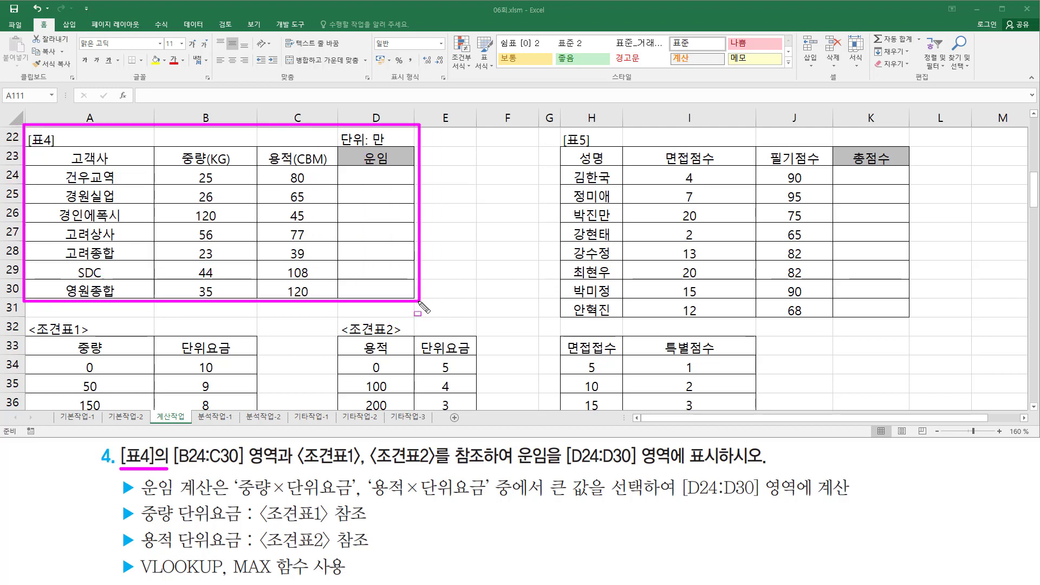
drag(174, 464, 277, 465)
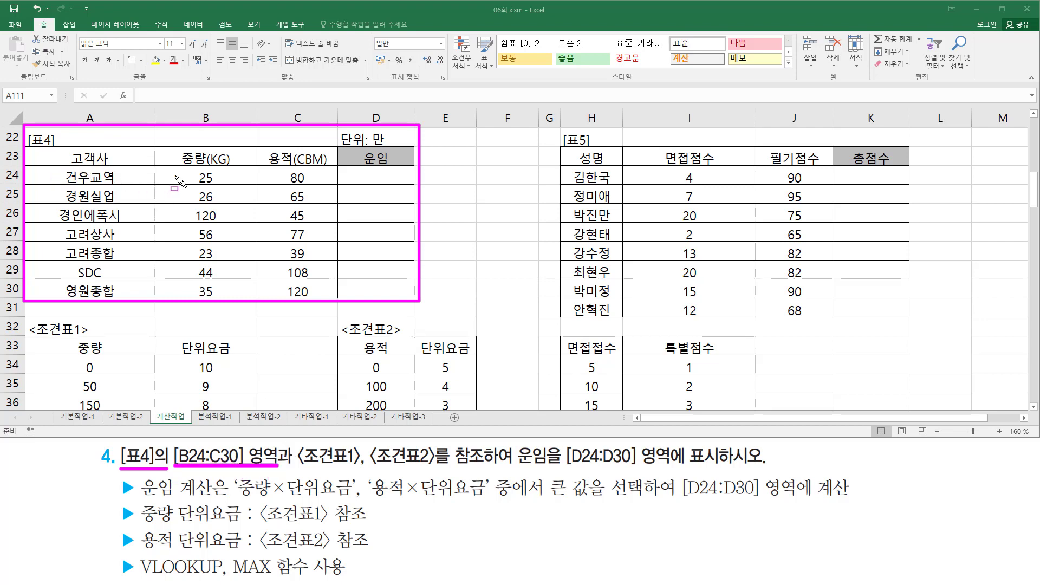
mouse_move(180, 166)
mouse_down()
mouse_move(224, 196)
mouse_move(277, 205)
mouse_move(320, 297)
mouse_up()
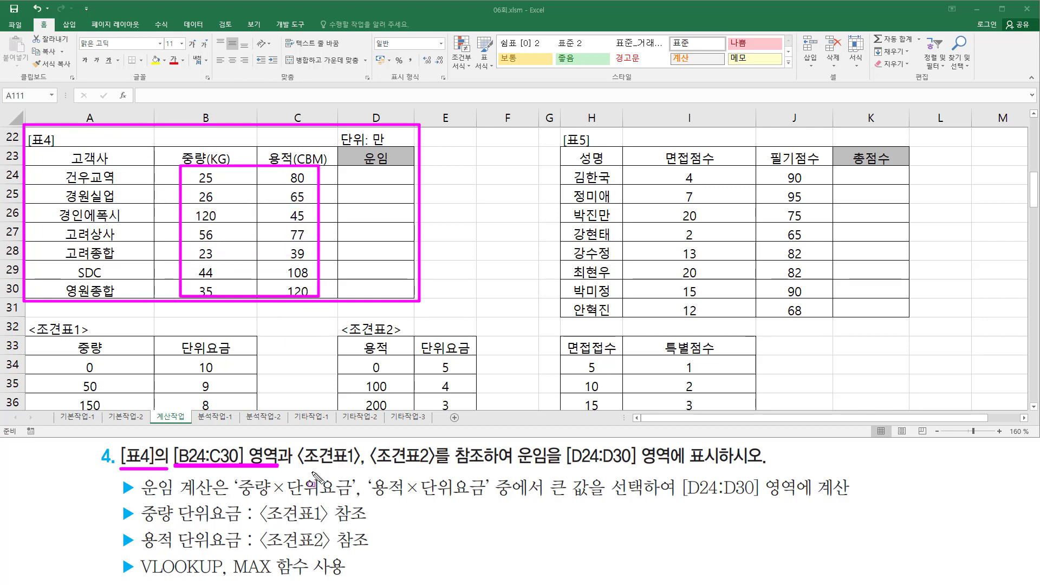
drag(298, 469, 437, 469)
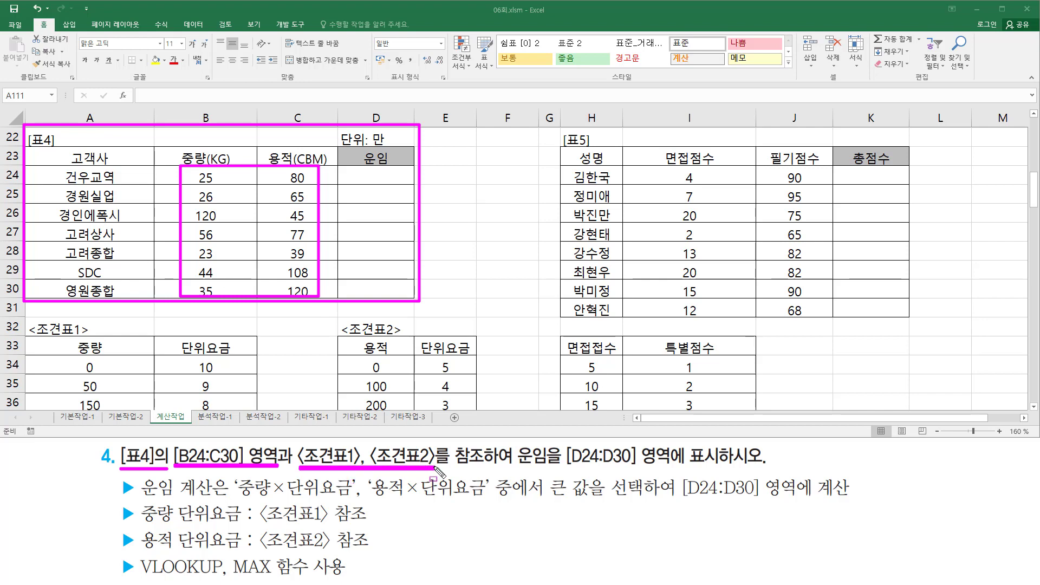
mouse_move(24, 323)
mouse_down()
mouse_move(33, 347)
mouse_move(258, 412)
mouse_up()
drag(335, 318, 478, 413)
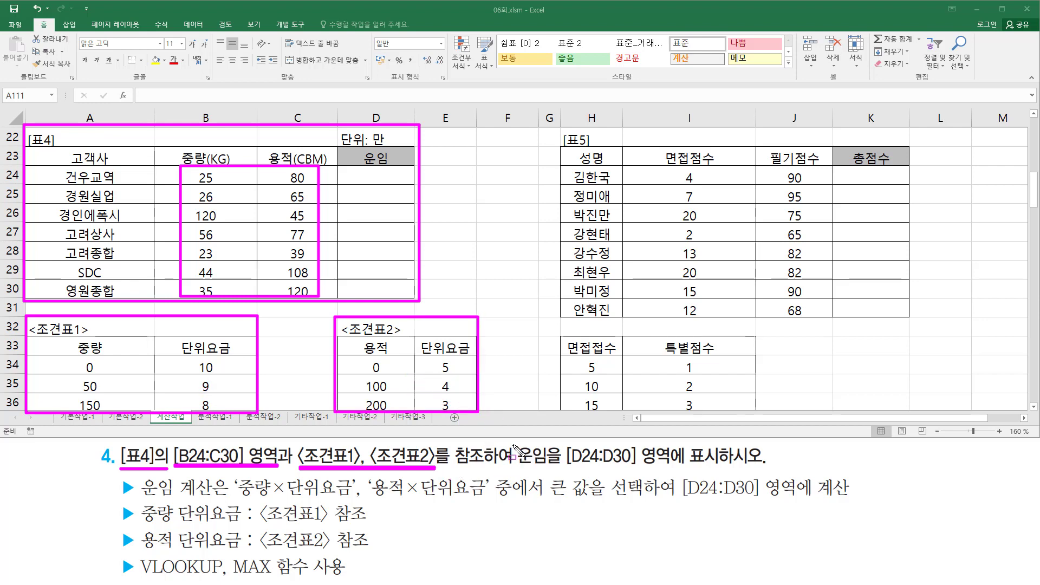
mouse_move(516, 443)
mouse_down()
mouse_move(531, 469)
mouse_move(772, 466)
mouse_up()
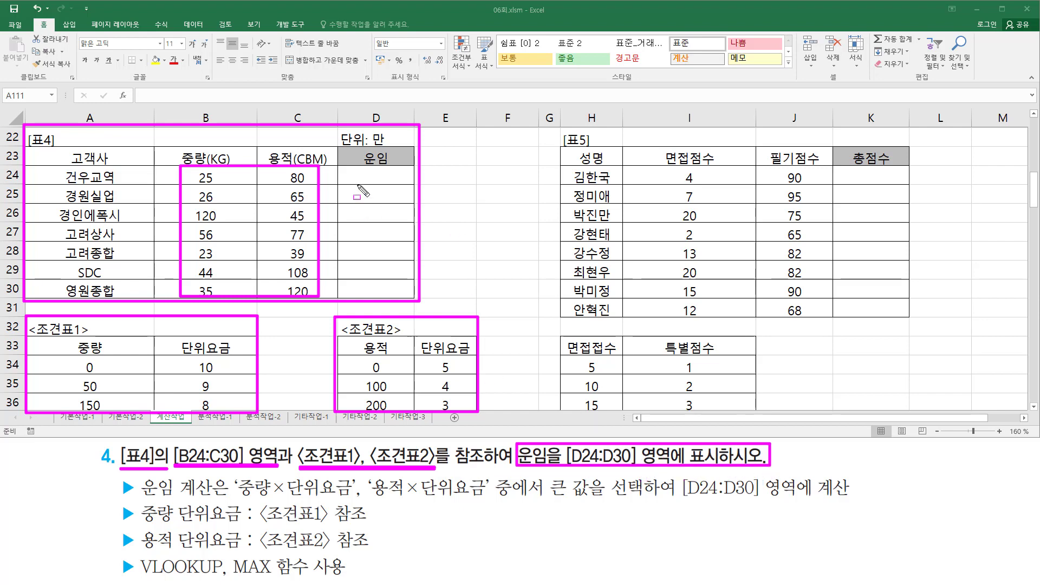
drag(359, 172, 400, 292)
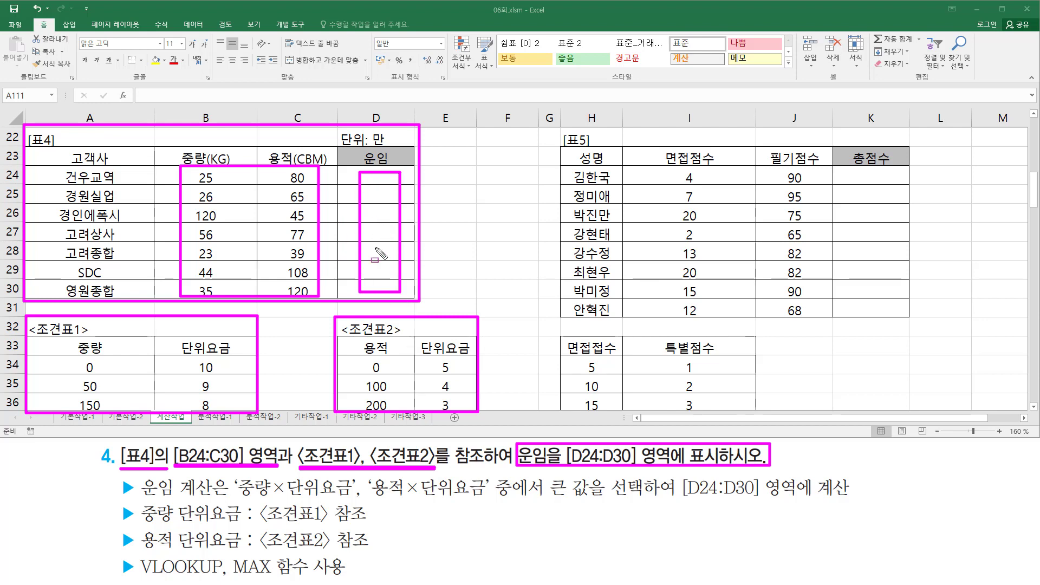
Step: Review the 운임 rule: the larger of 중량×단위요금 and 용적×단위요금, with unit rates taken from 조건표1 and 조건표2
mouse_move(141, 499)
mouse_down()
mouse_move(227, 504)
mouse_move(217, 480)
mouse_move(485, 498)
mouse_up()
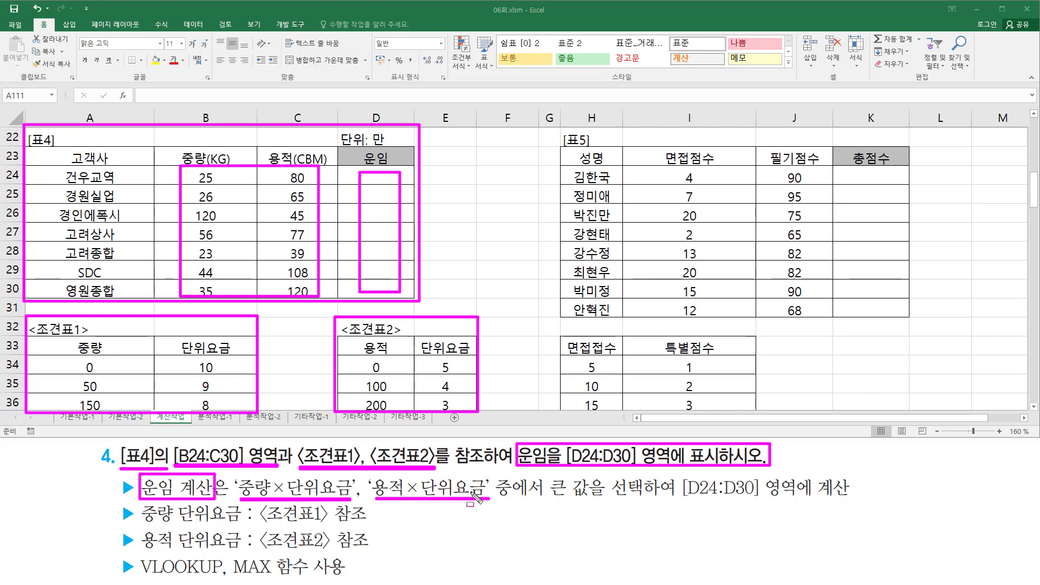
drag(551, 475, 591, 502)
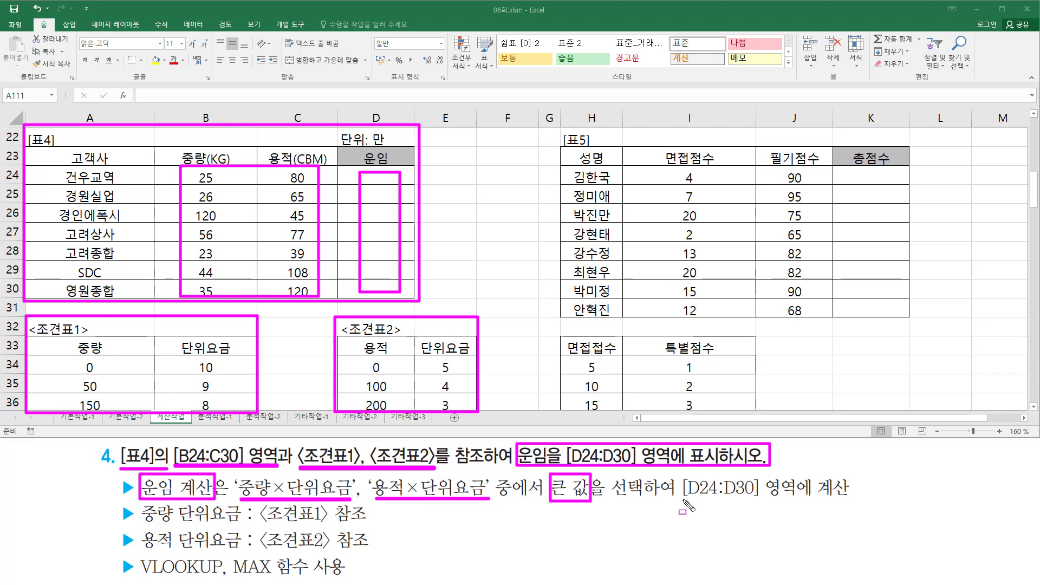
drag(683, 501, 759, 501)
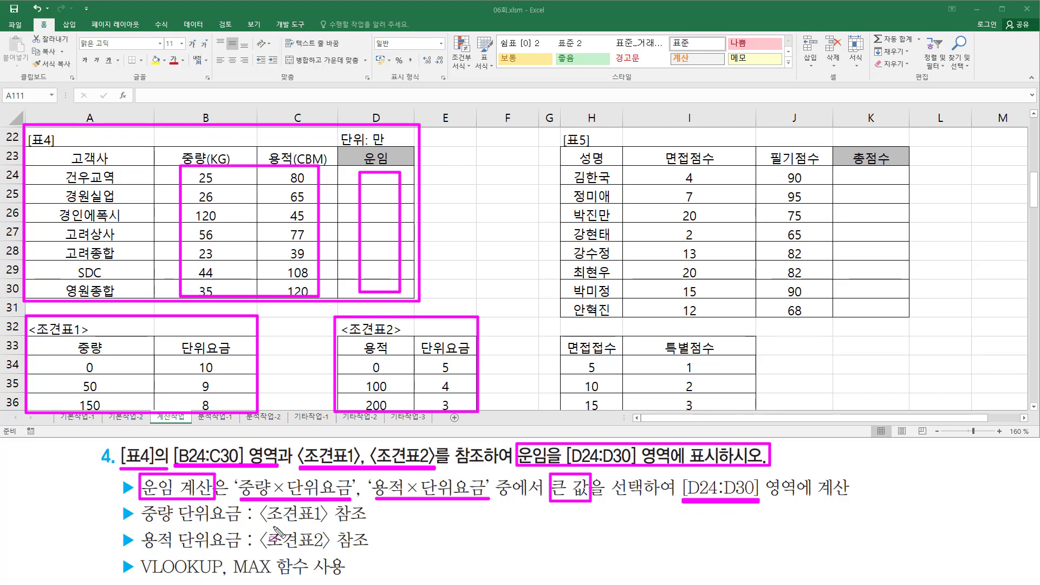
drag(260, 524, 376, 525)
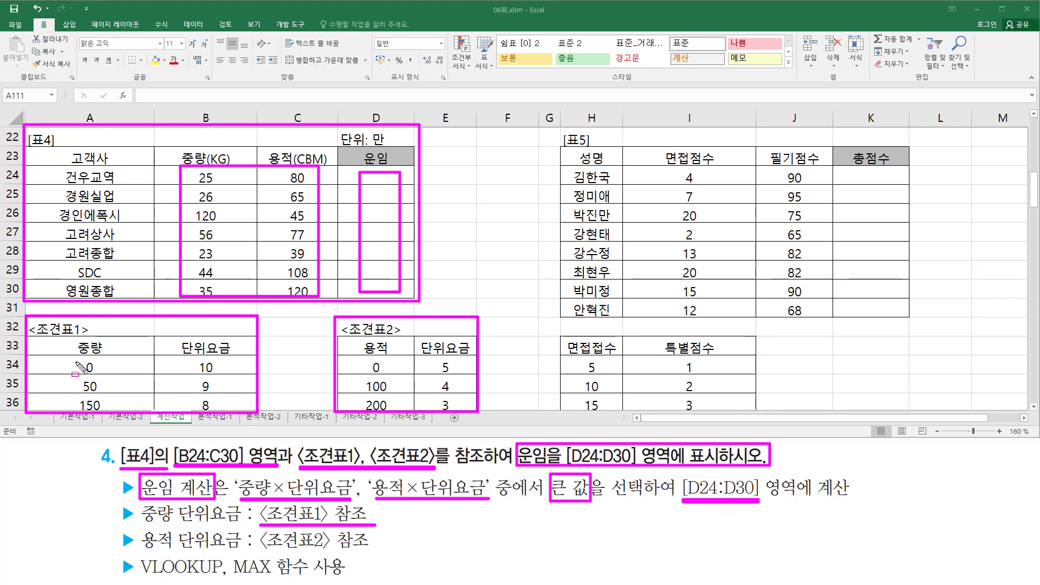
mouse_move(66, 355)
mouse_down()
mouse_move(227, 400)
mouse_move(228, 409)
mouse_up()
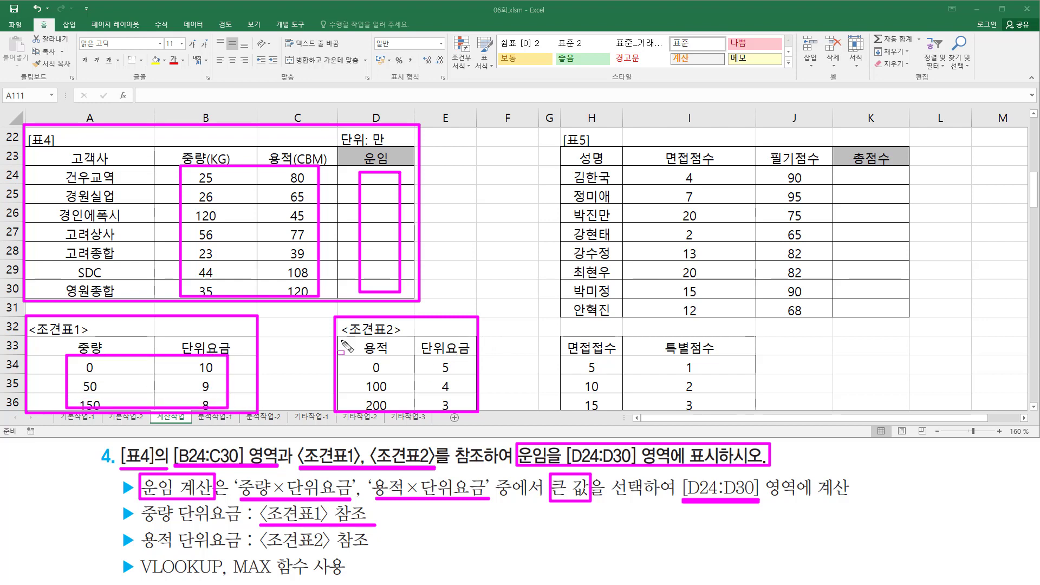
mouse_move(360, 358)
mouse_down()
mouse_move(465, 420)
mouse_move(458, 410)
mouse_up()
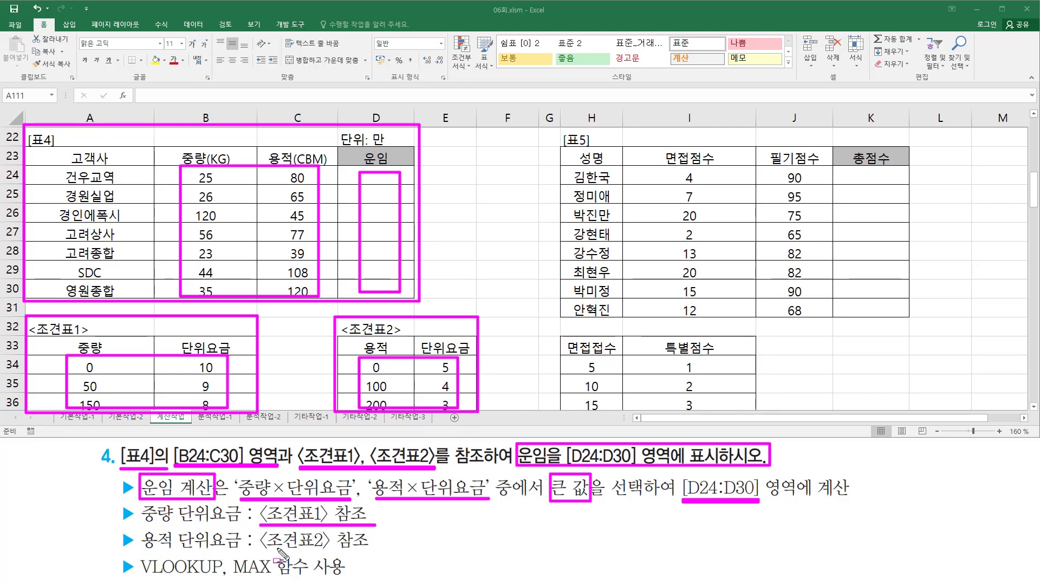
drag(269, 549, 360, 549)
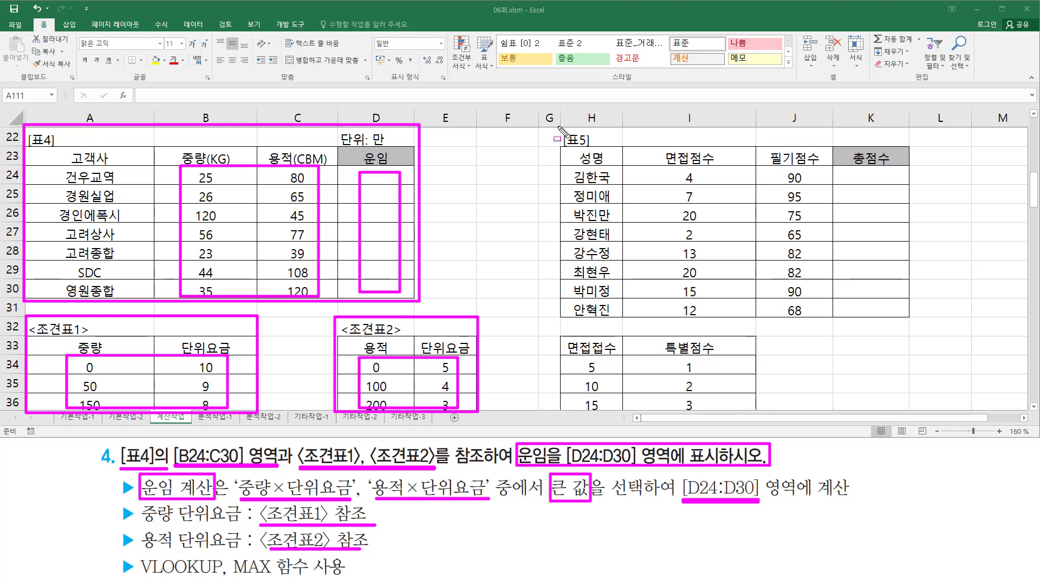
Step: Clear the 표5 block and the 특별점수 lookup table below it to make room for notes starting at H23
mouse_move(559, 128)
mouse_down()
mouse_move(575, 337)
mouse_move(827, 402)
mouse_move(916, 410)
mouse_move(914, 400)
mouse_up()
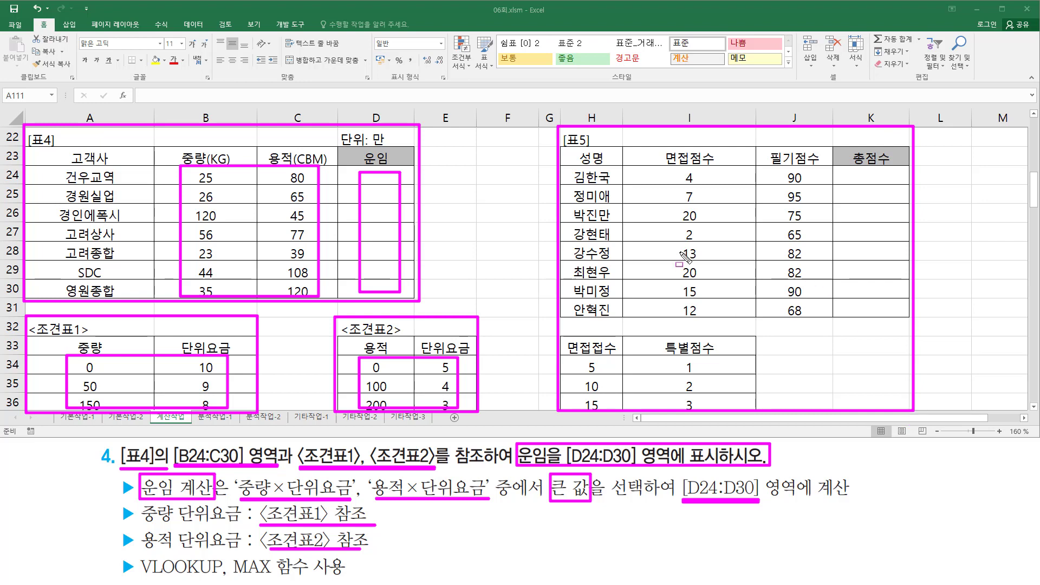
click(592, 157)
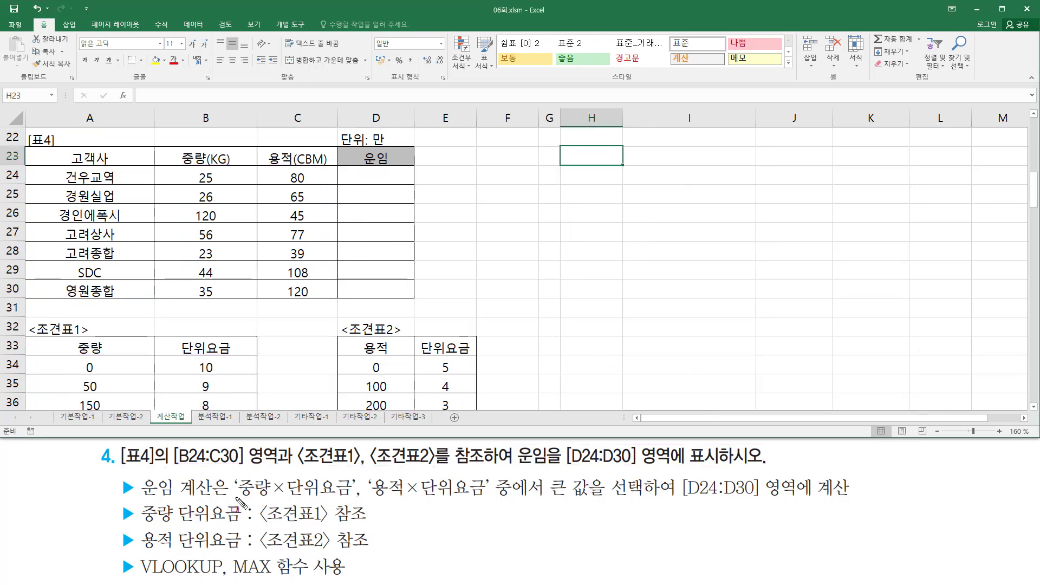
Step: Write the formula outline max( 중량*단위요금 , 용적*단위요금 ) as a note in H23
drag(237, 496, 486, 497)
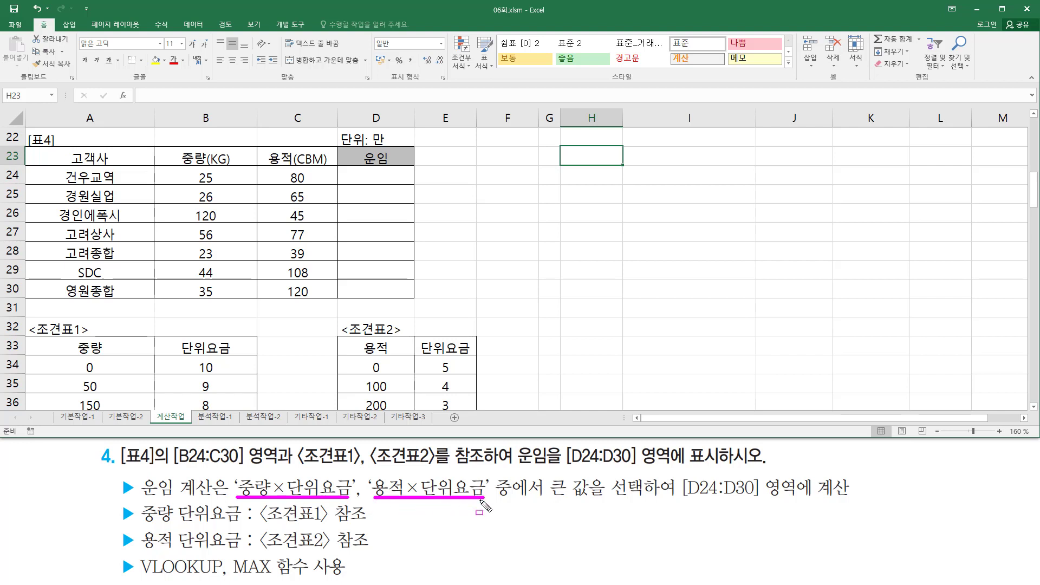
mouse_move(543, 475)
mouse_down()
mouse_move(590, 506)
mouse_move(650, 503)
mouse_up()
key(Escape)
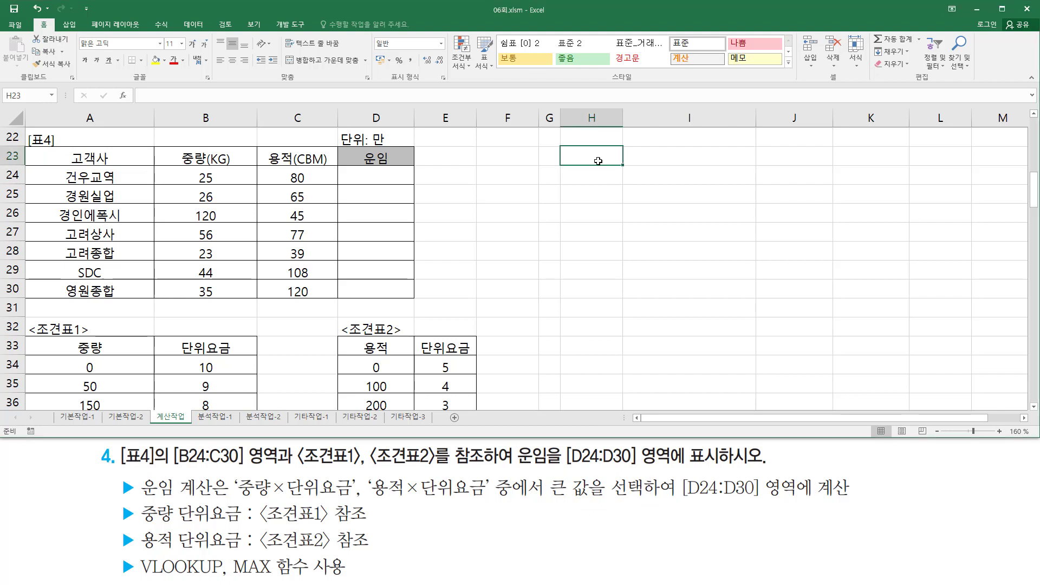
click(600, 161)
text(max()
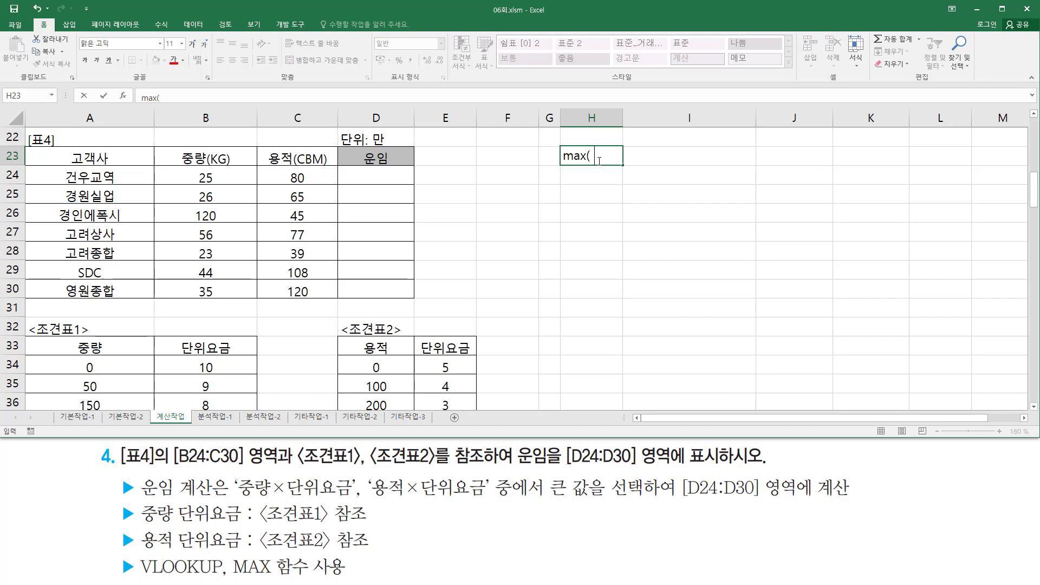
text( 중ㄹ)
text( *단ㅇ)
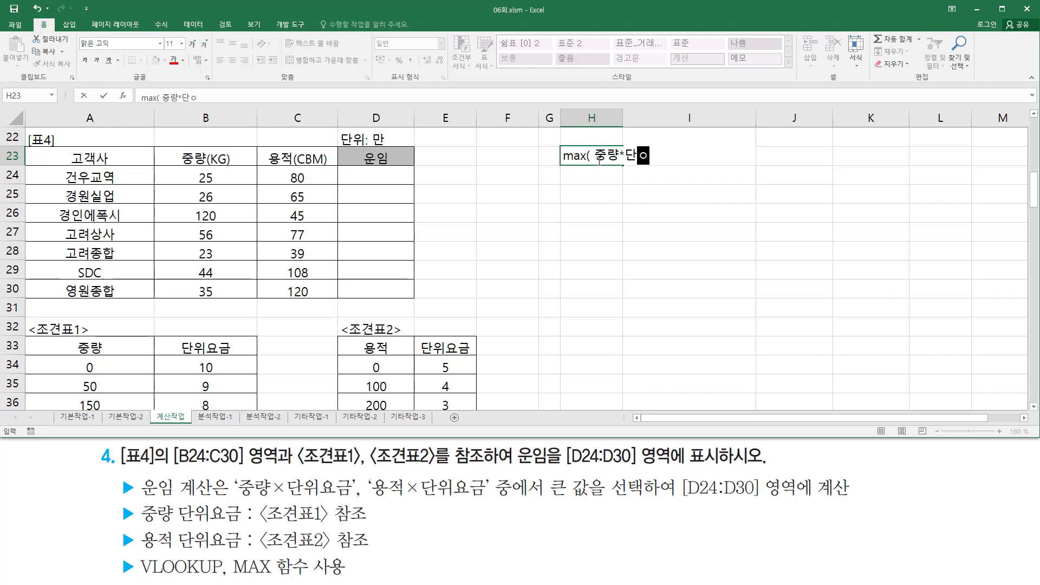
text(위요금 , 용적)
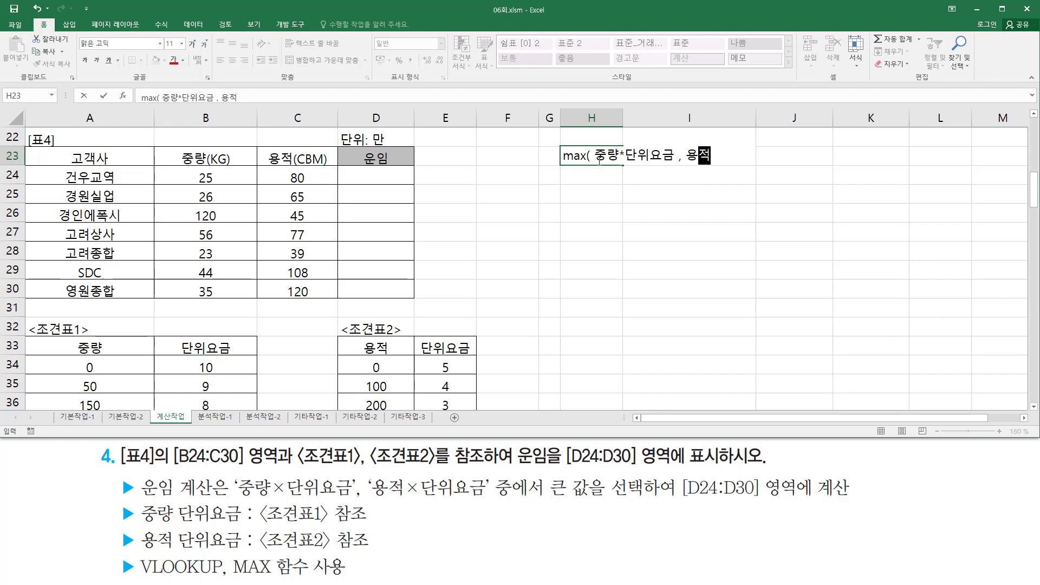
text(*단위요)
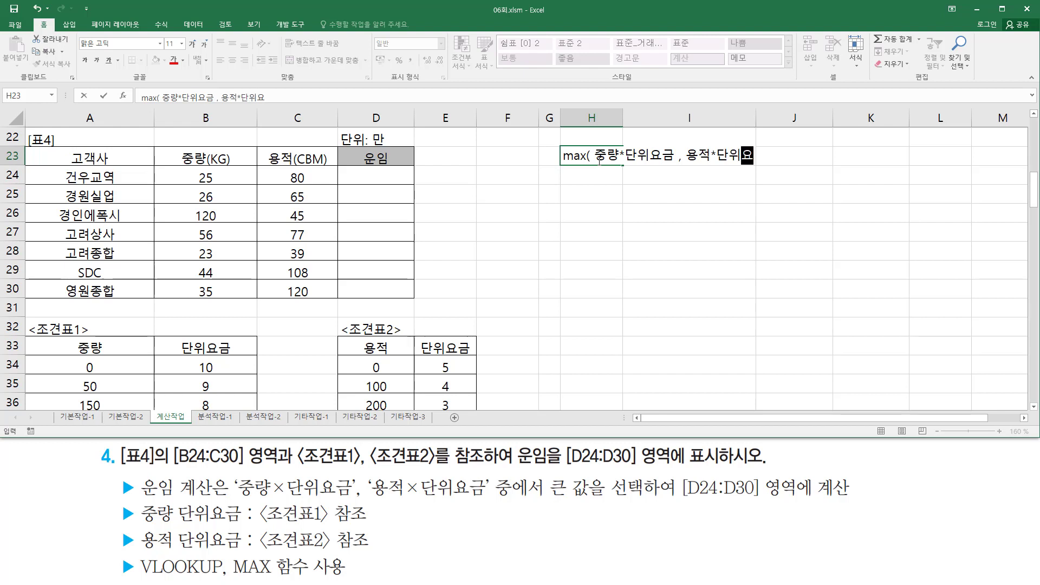
text(그금))
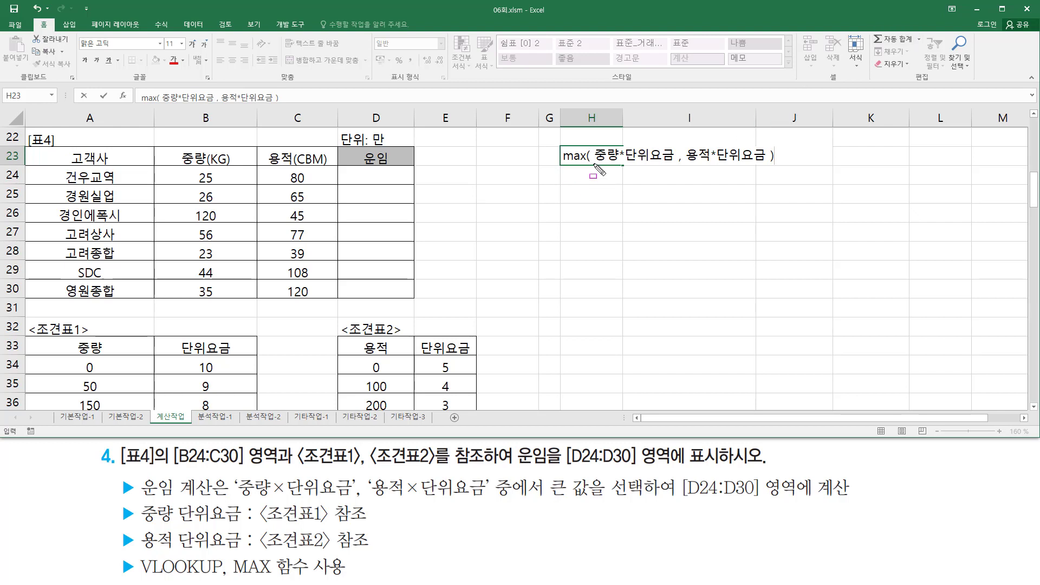
drag(593, 163, 764, 161)
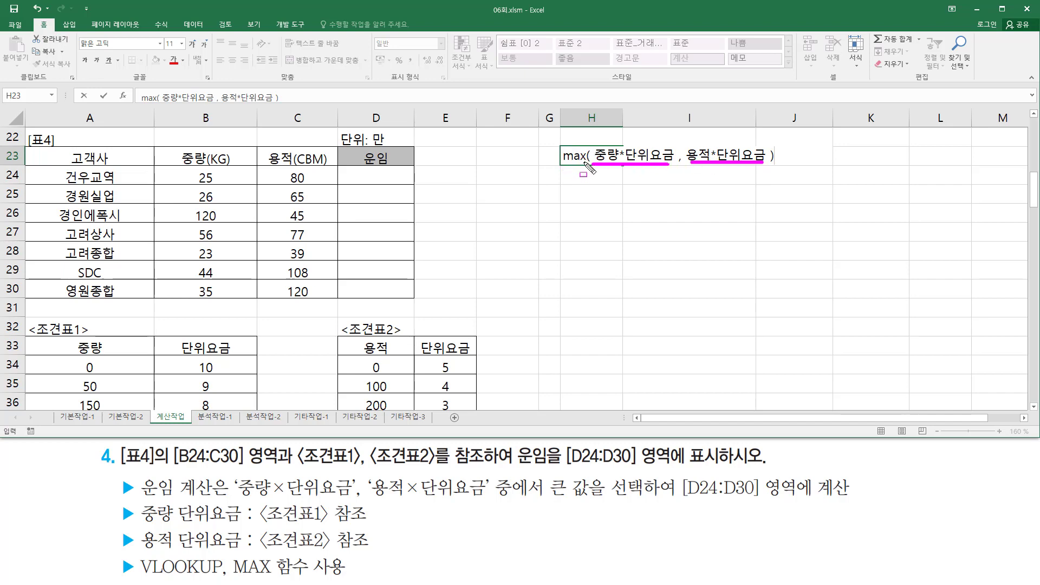
key(Escape)
key(Return)
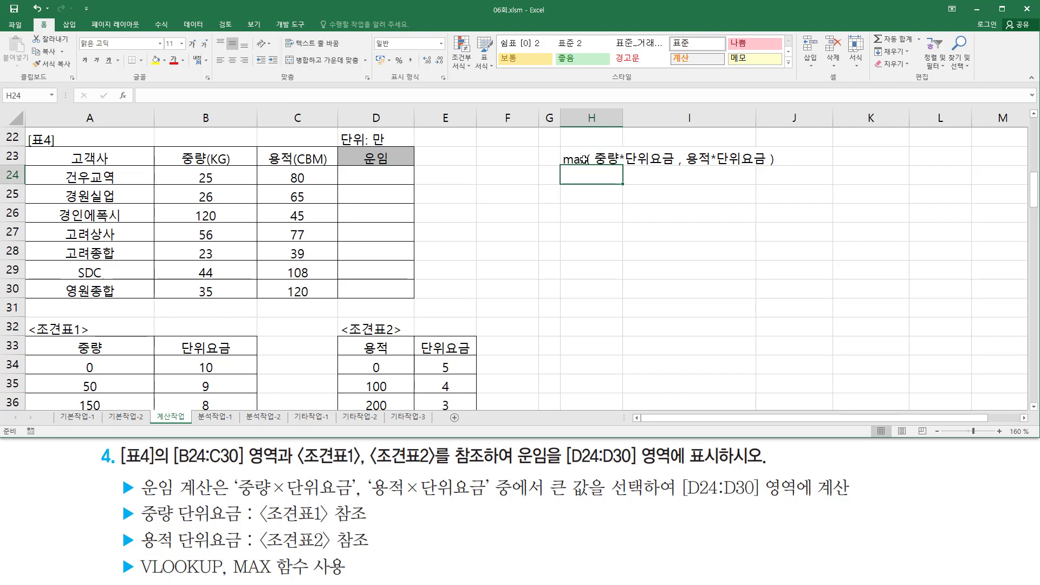
key(Return)
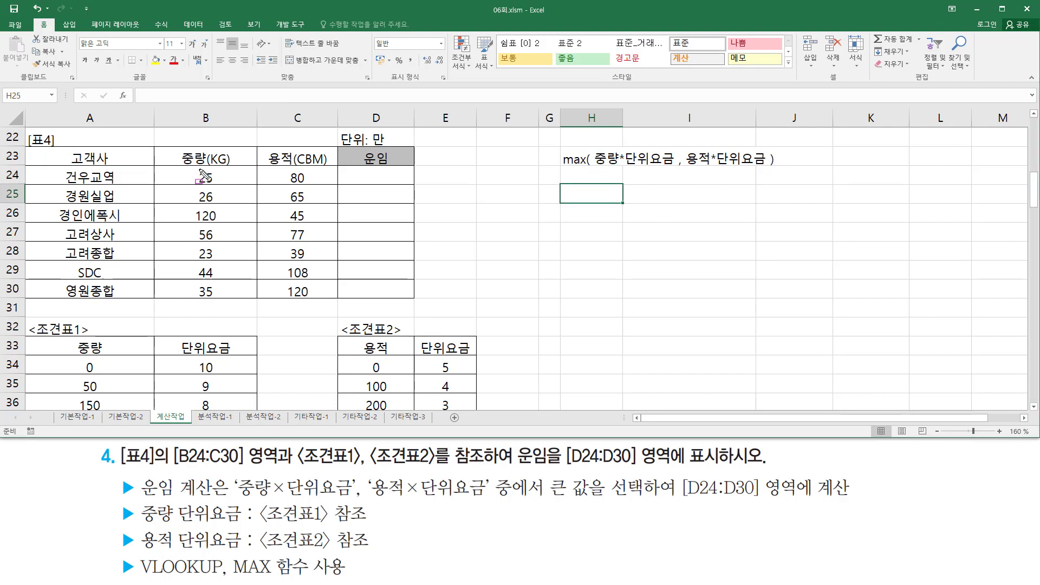
Step: Match the 중량 and 용적 terms of the H23 note to the 중량(KG) and 용적(CBM) columns of 표4
drag(198, 166, 217, 297)
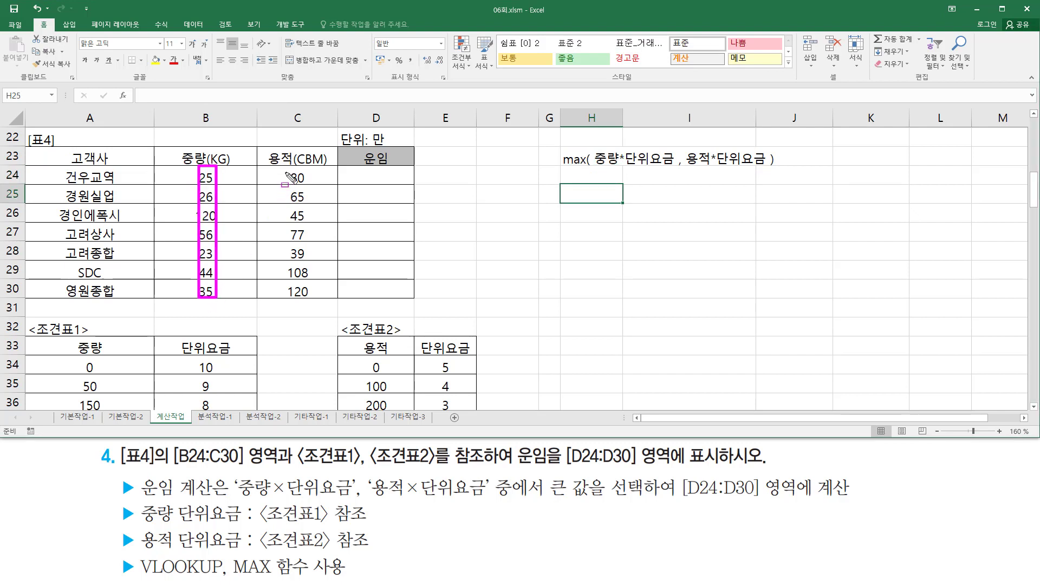
mouse_move(286, 171)
mouse_down()
mouse_move(286, 190)
mouse_move(314, 172)
mouse_up()
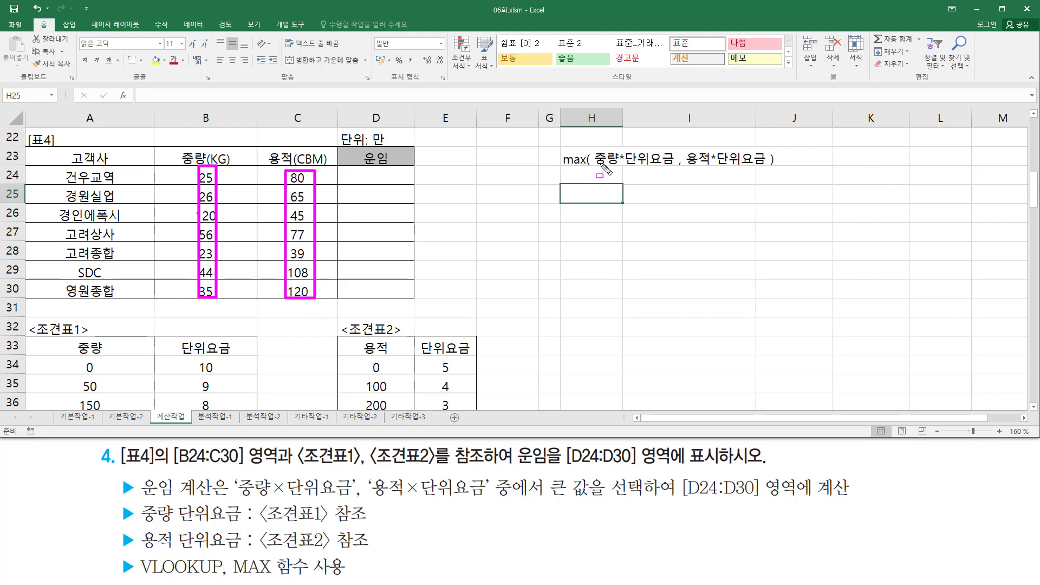
drag(597, 165, 617, 165)
drag(688, 167, 714, 167)
key(Escape)
Step: Examine the 단위요금 terms of the H23 note against the 중량, 용적 and 단위요금 columns of 조건표1 and 조건표2 for VLOOKUP
mouse_move(625, 144)
mouse_down()
mouse_move(648, 168)
mouse_move(672, 168)
mouse_up()
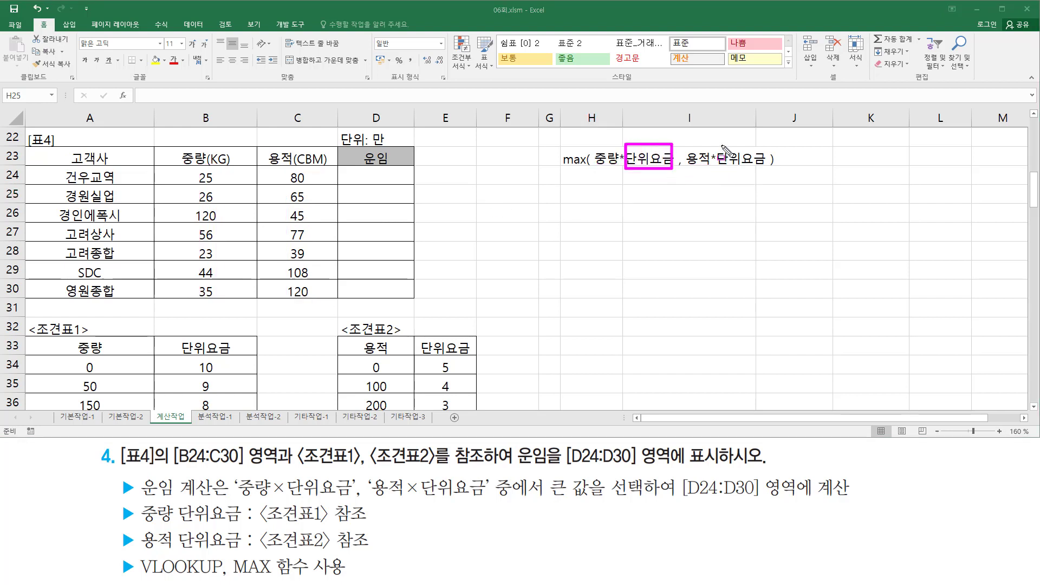
drag(721, 145, 763, 170)
mouse_move(30, 333)
mouse_down()
mouse_move(48, 362)
mouse_move(469, 407)
mouse_up()
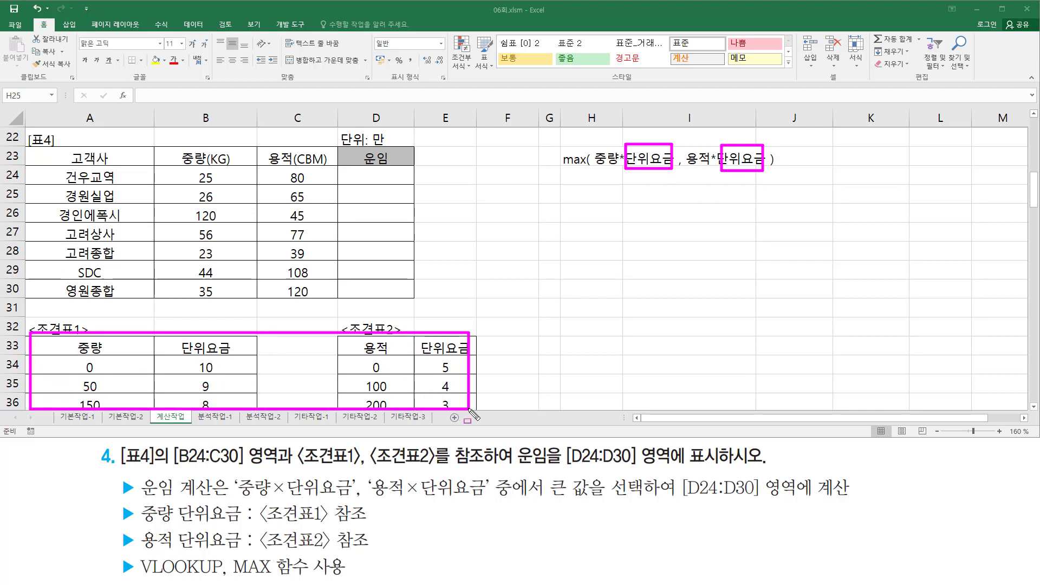
key(Escape)
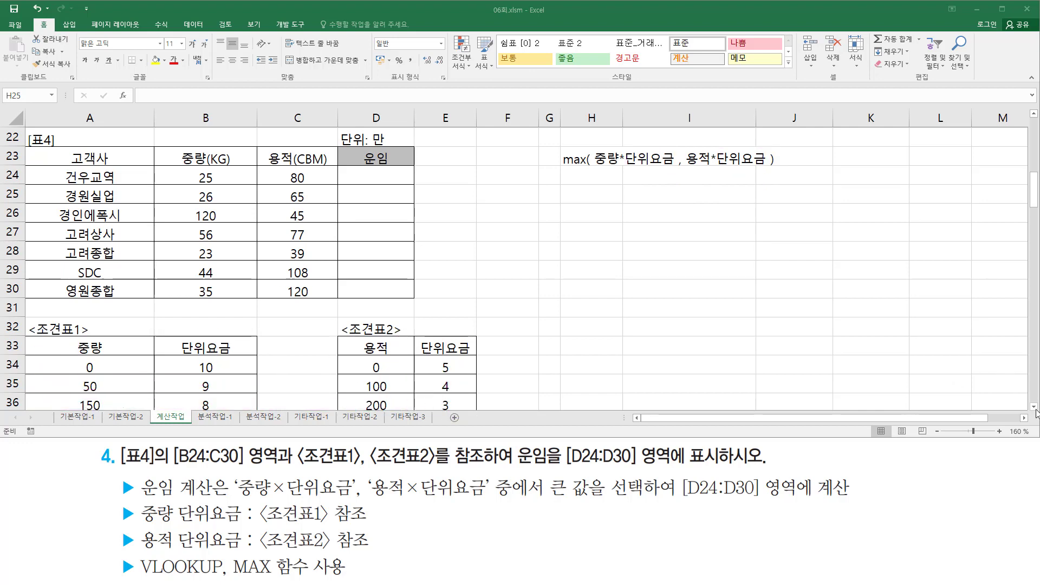
scroll(1036, 413, down, 2)
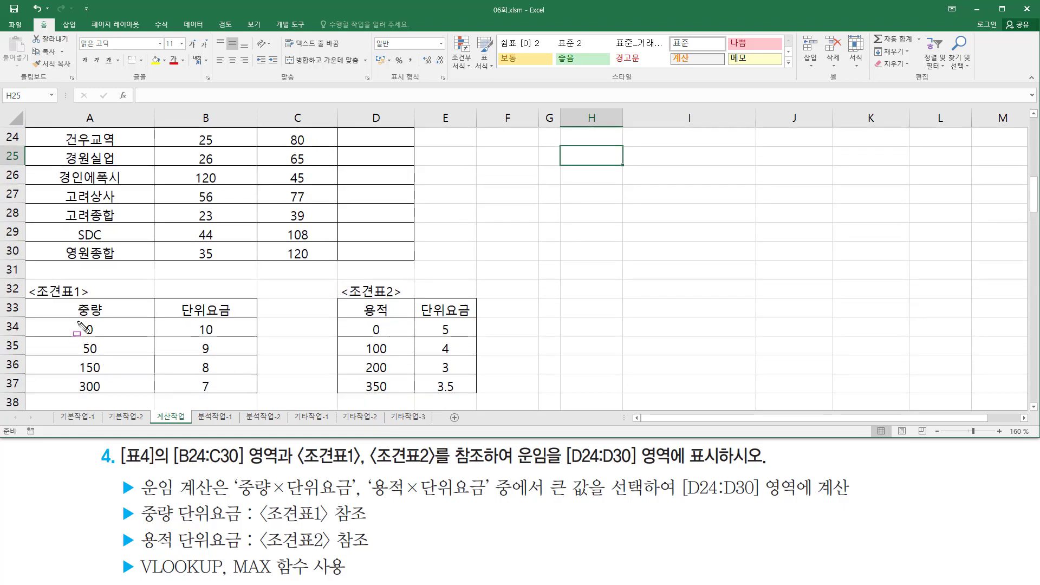
drag(75, 317, 106, 393)
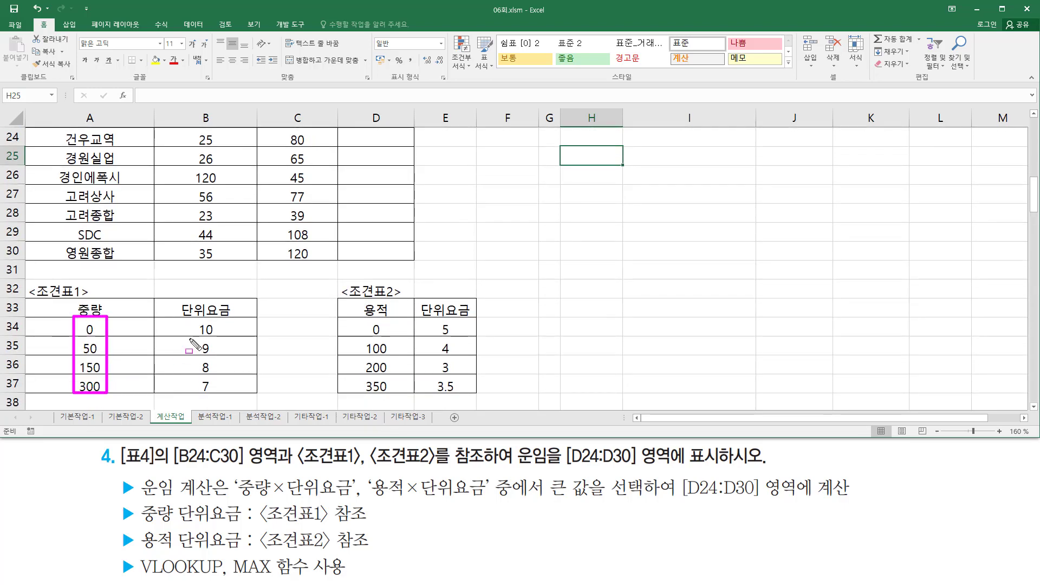
drag(192, 316, 222, 398)
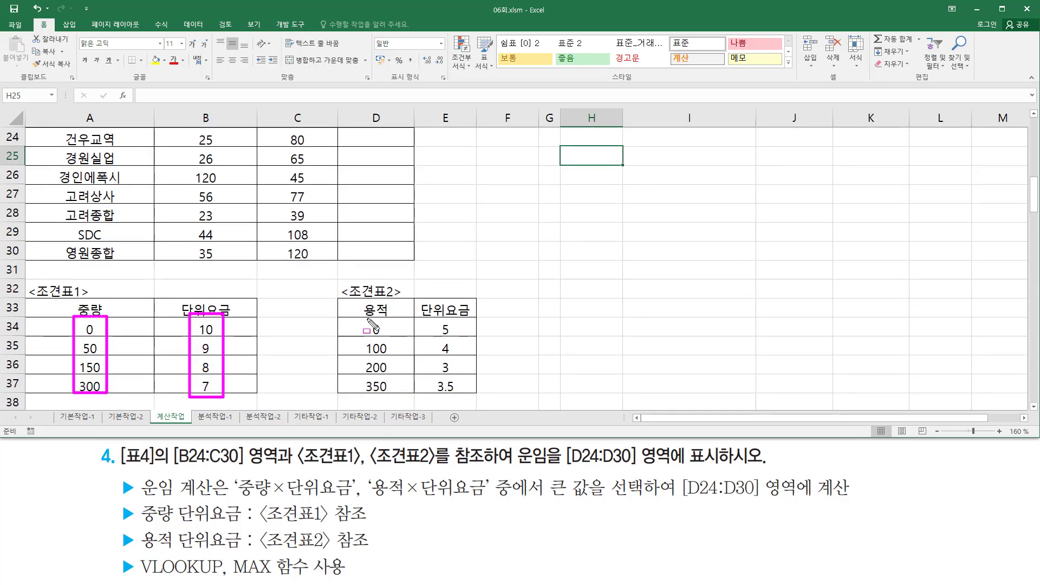
drag(362, 317, 389, 396)
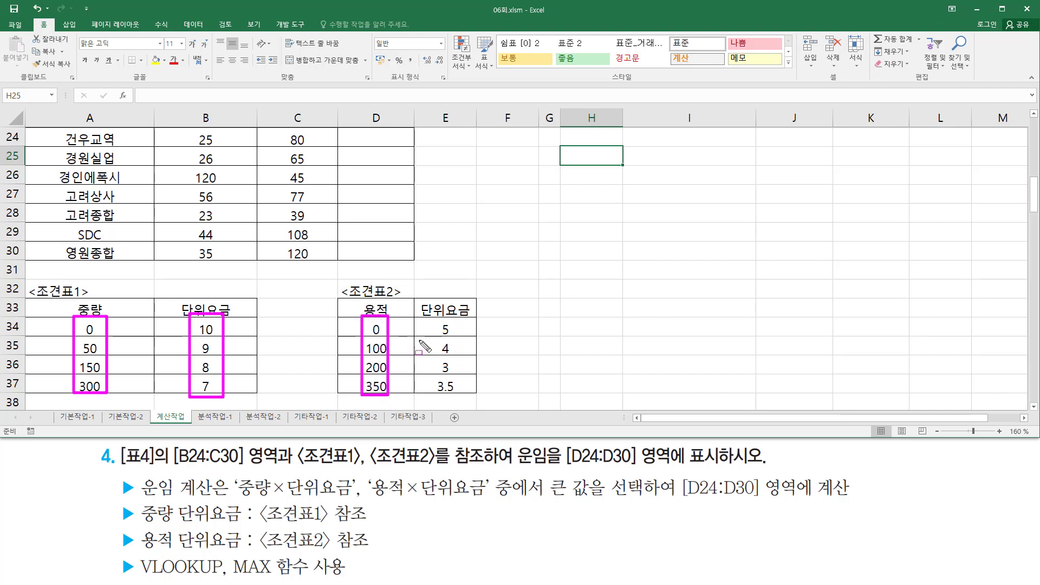
drag(436, 319, 461, 392)
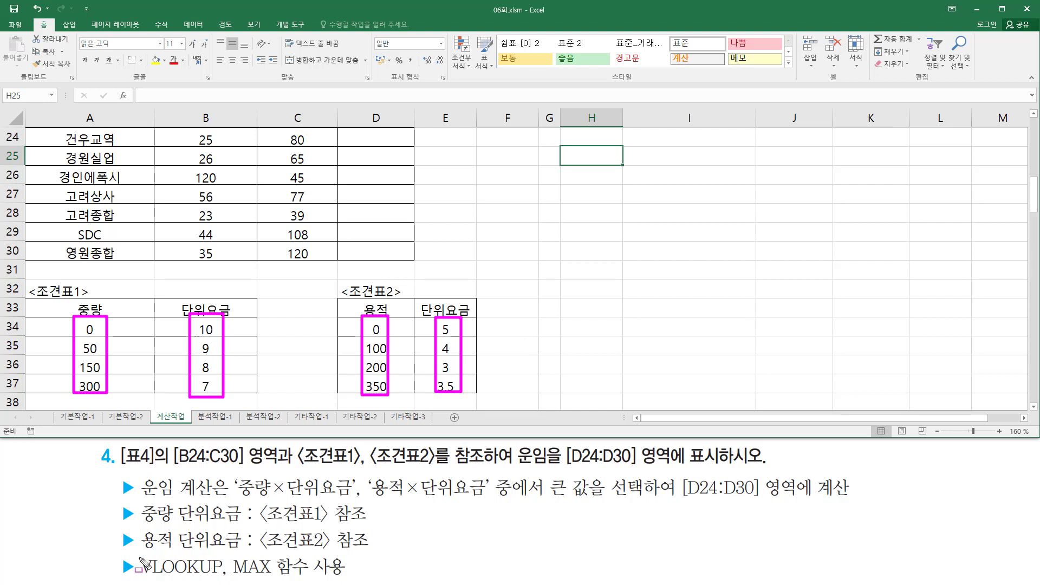
drag(137, 556, 224, 581)
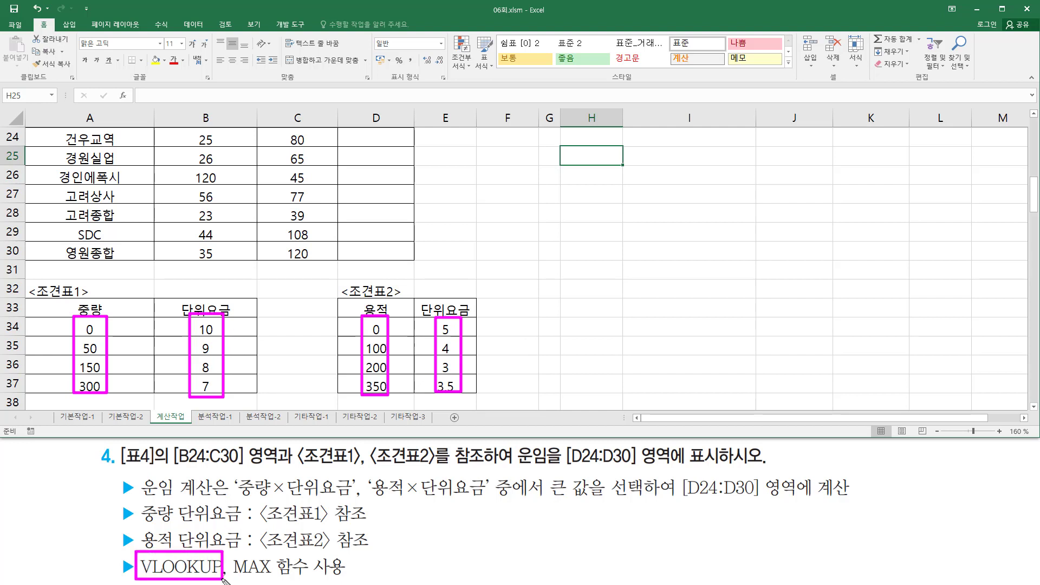
key(Escape)
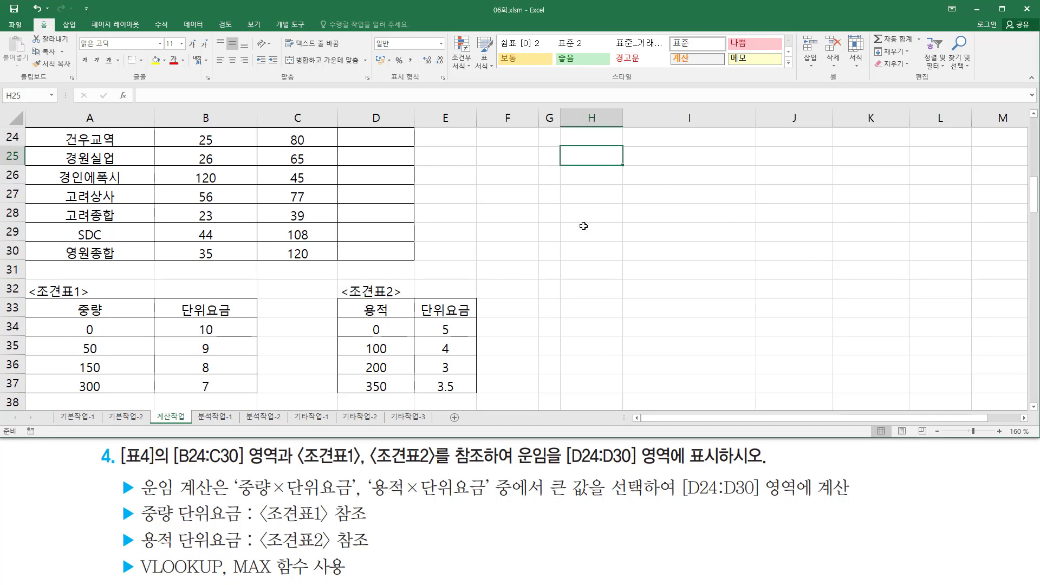
Step: Start a VLOOKUP syntax note in H25 reading vlookup( 찾을값 , 참조범위
click(1034, 114)
click(1034, 113)
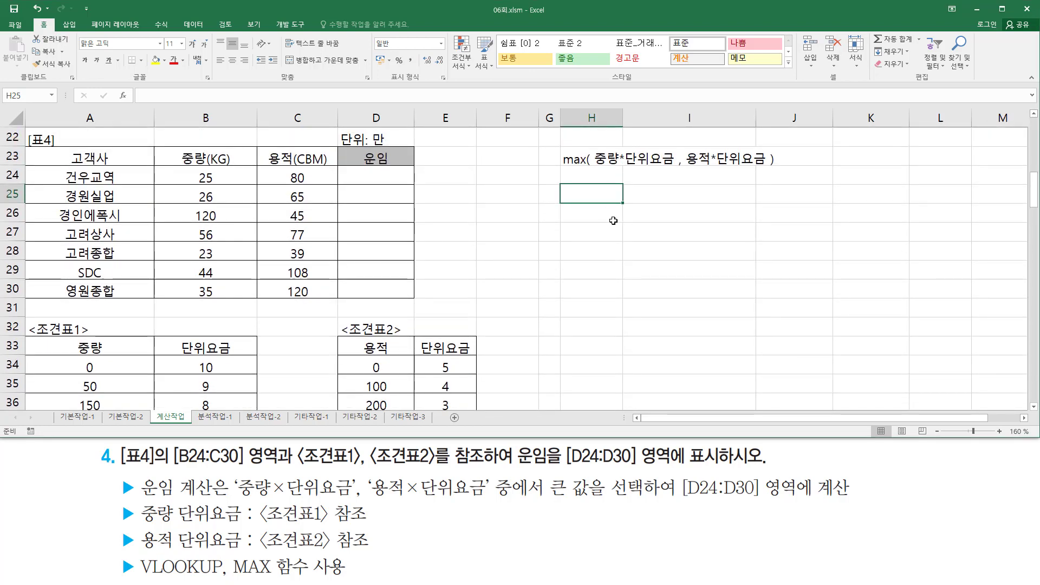
text(ㅍ)
key(BackSpace)
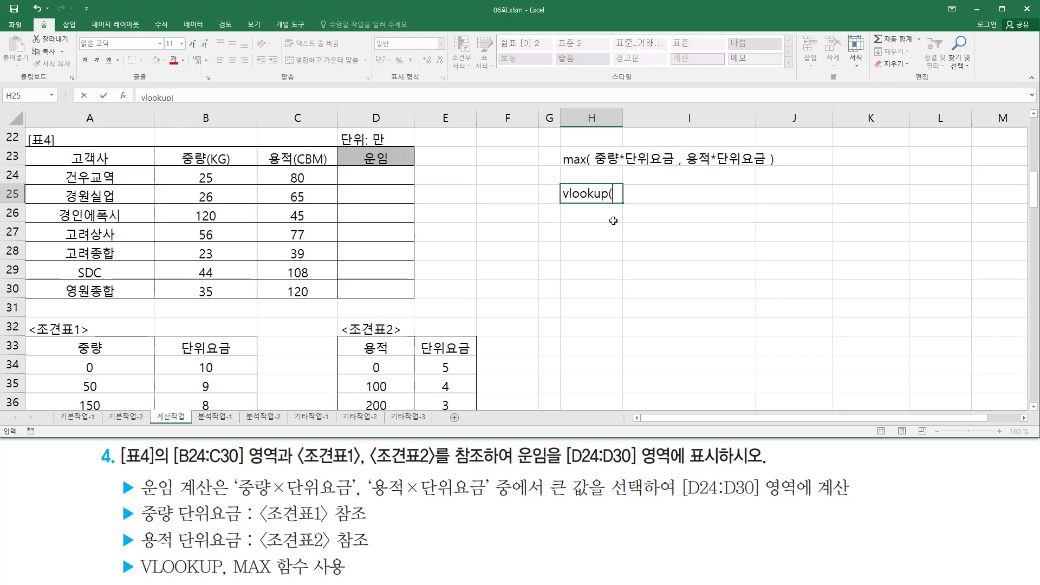
text(vlookup( 찾을값 ,)
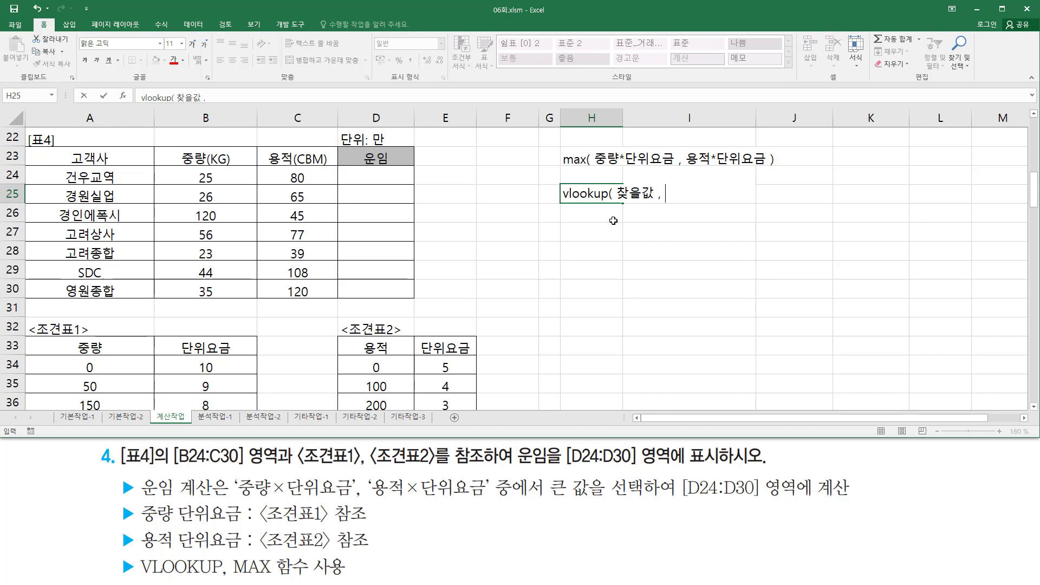
text( 참조범위)
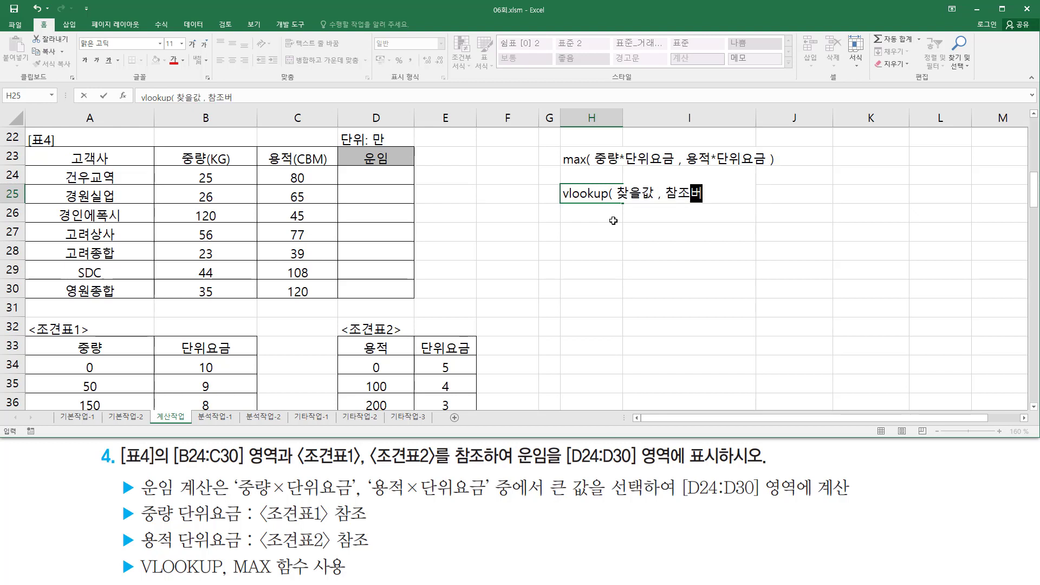
key(Return)
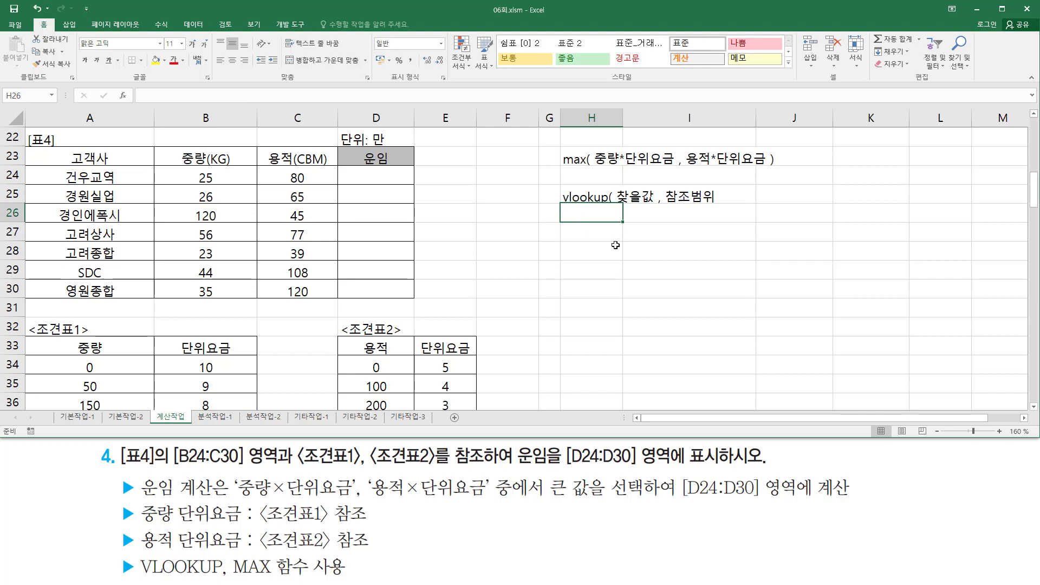
Step: Check the lookup ranges A34:B37 and D34:E37, and add $ after 참조범위 in the H25 note to mark it as absolute
click(611, 276)
drag(88, 368, 190, 366)
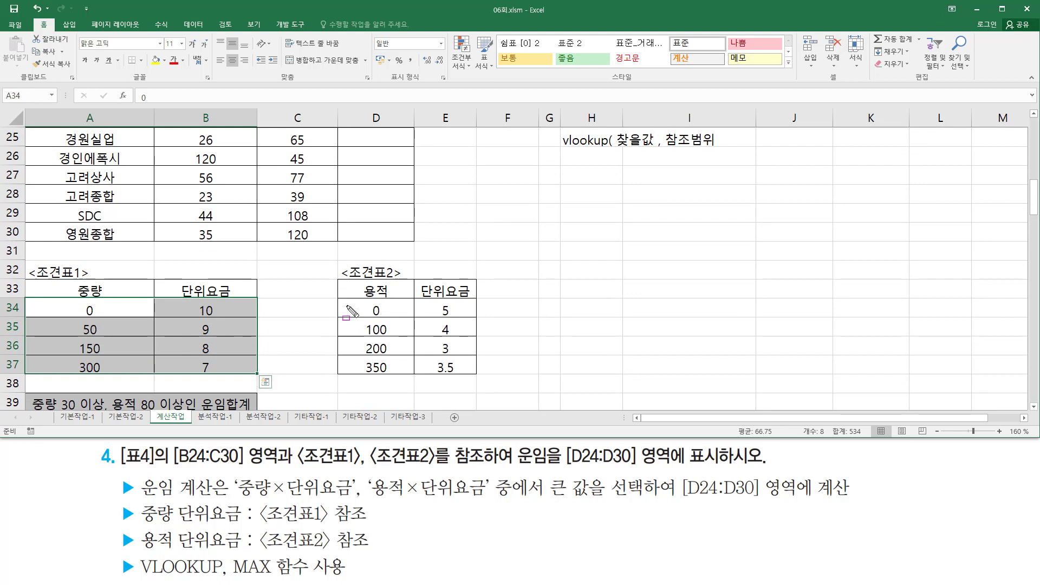
mouse_move(348, 298)
mouse_down()
mouse_move(361, 342)
mouse_move(465, 374)
mouse_up()
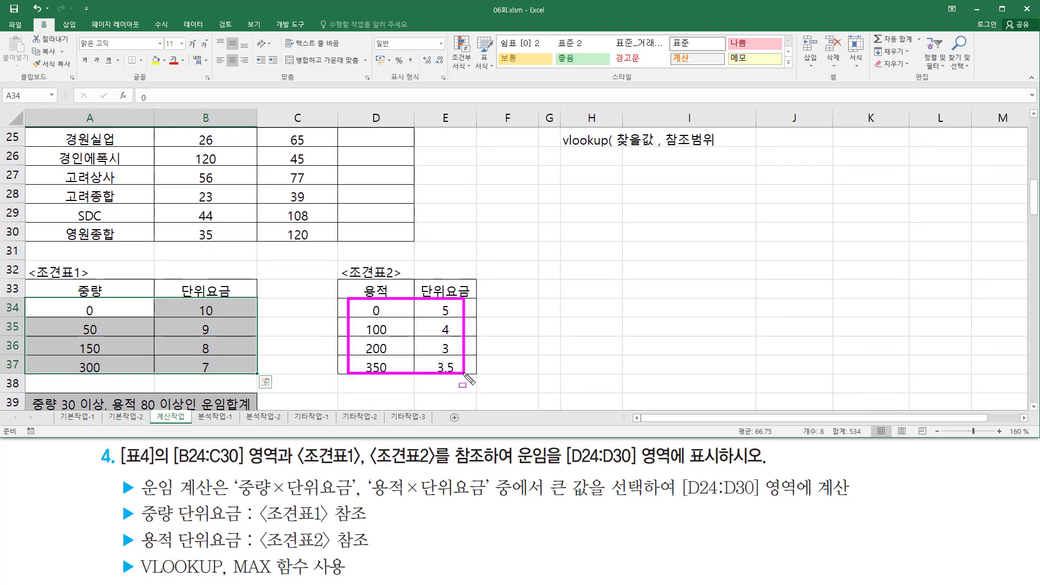
mouse_move(350, 131)
mouse_down()
mouse_move(385, 145)
mouse_move(353, 154)
mouse_move(386, 161)
mouse_move(388, 202)
mouse_up()
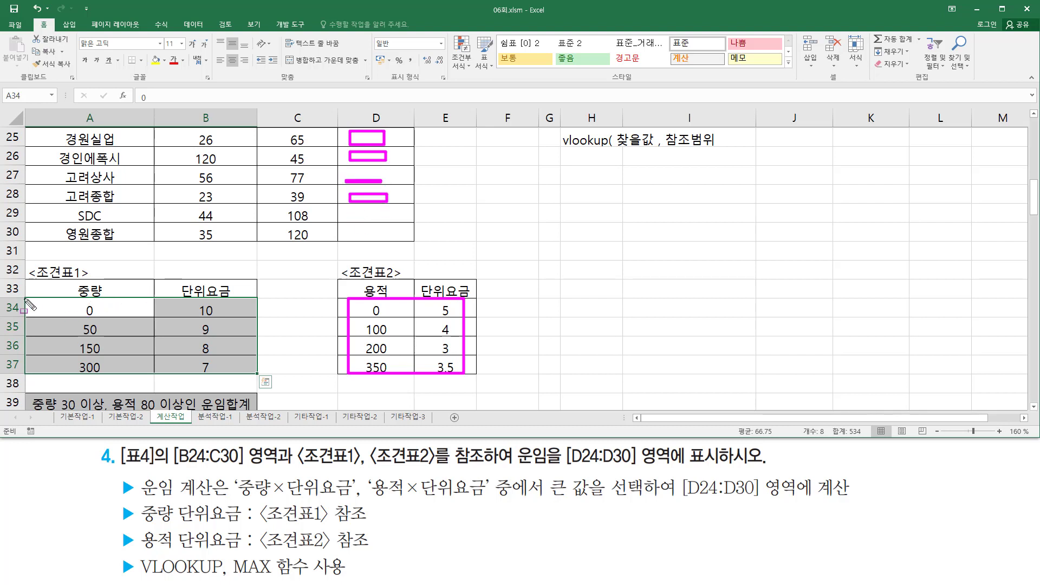
drag(24, 299, 257, 375)
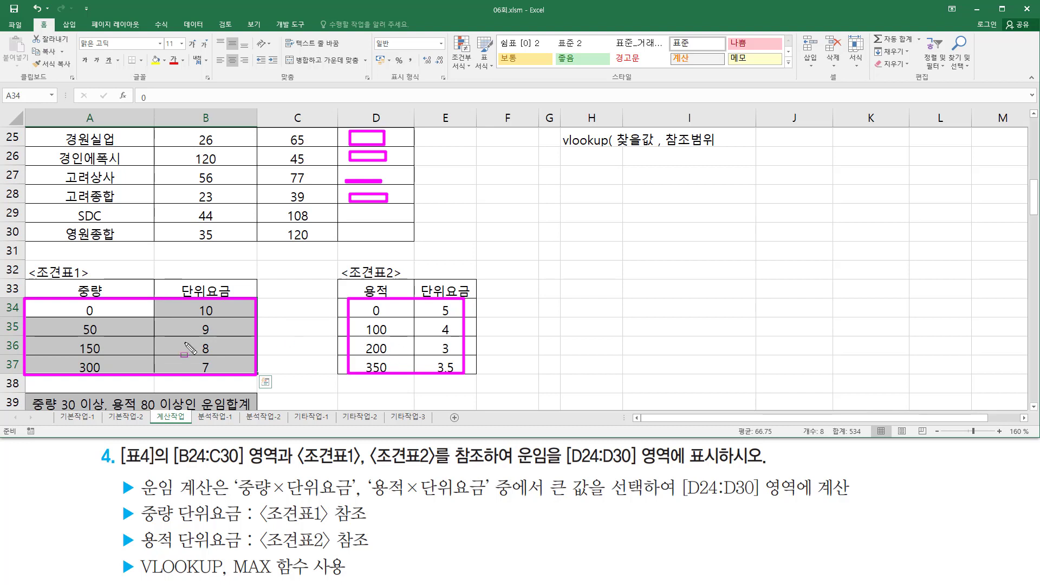
click(687, 142)
double_click(595, 136)
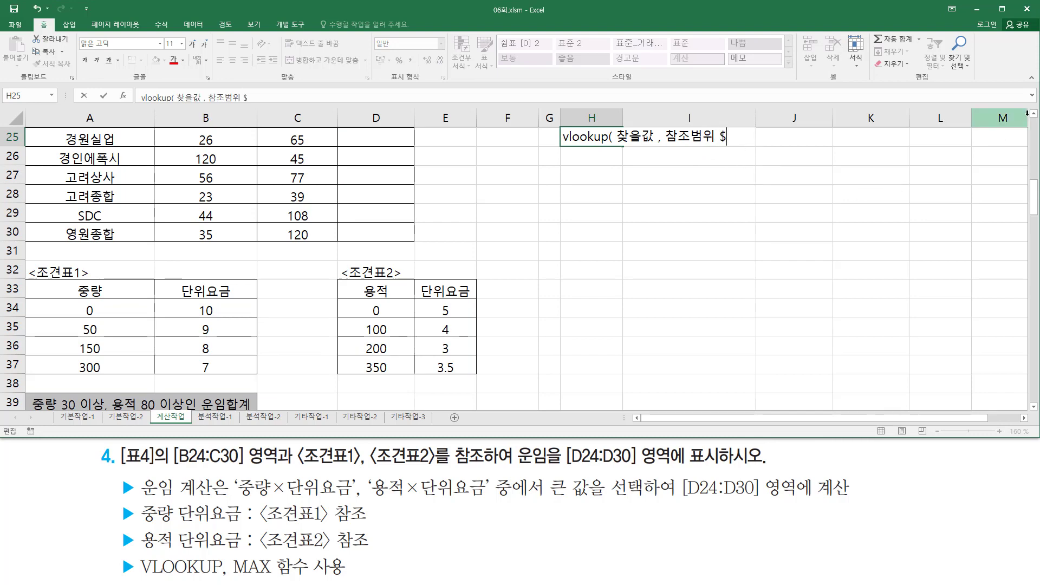
scroll(859, 203, up, 1)
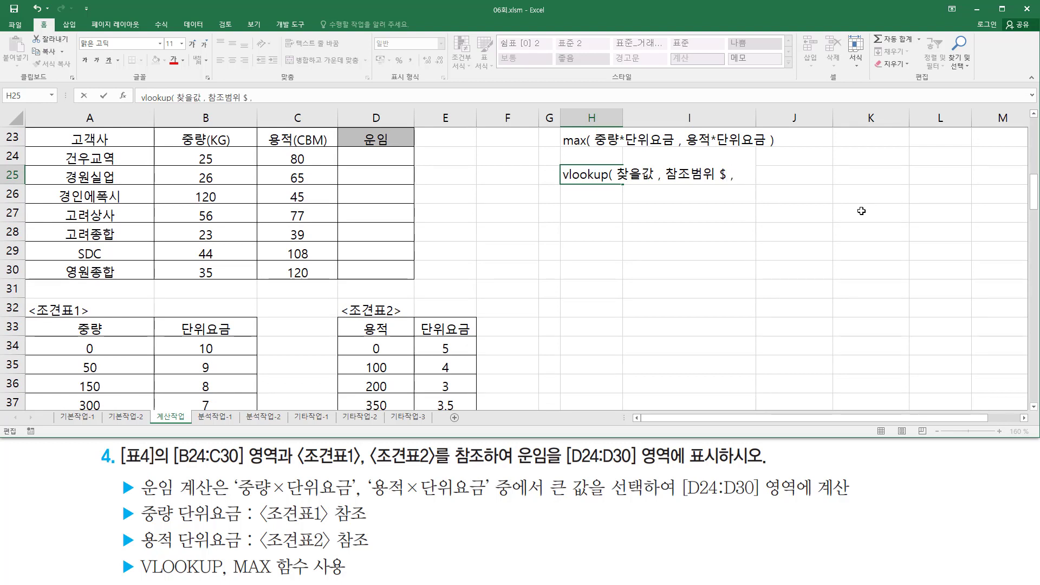
Step: Complete the H25 syntax note with the remaining arguments: , 열번호 , 옵션 )
key(BackSpace)
key(BackSpace)
text(열범)
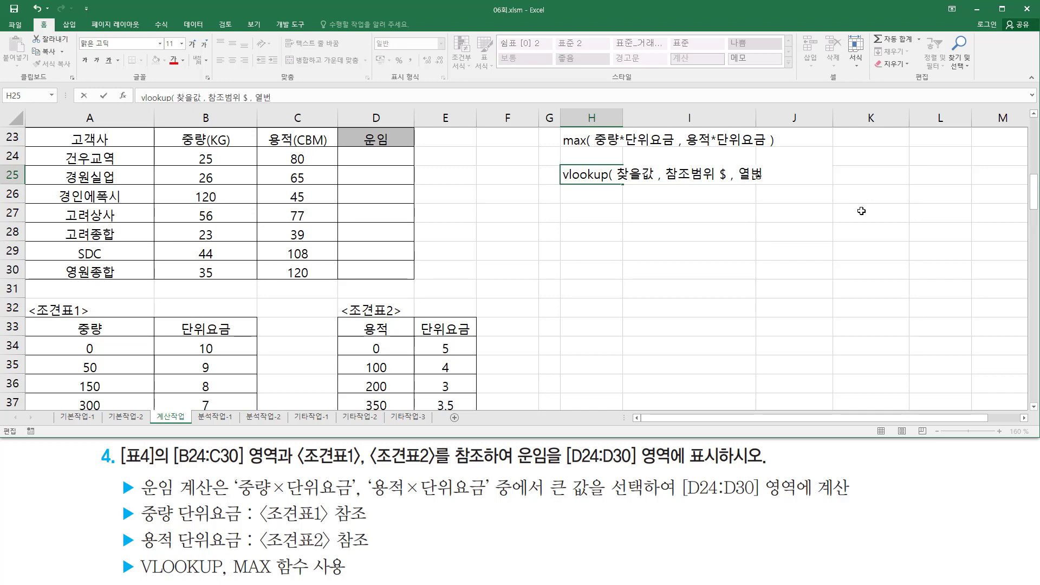
text(호 , 옵셔)
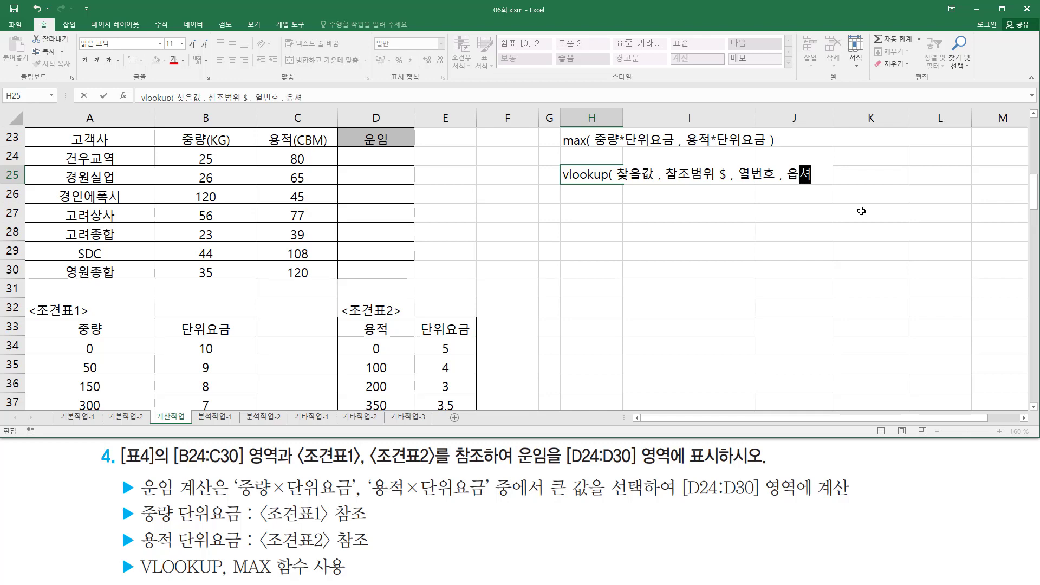
text( ))
key(Return)
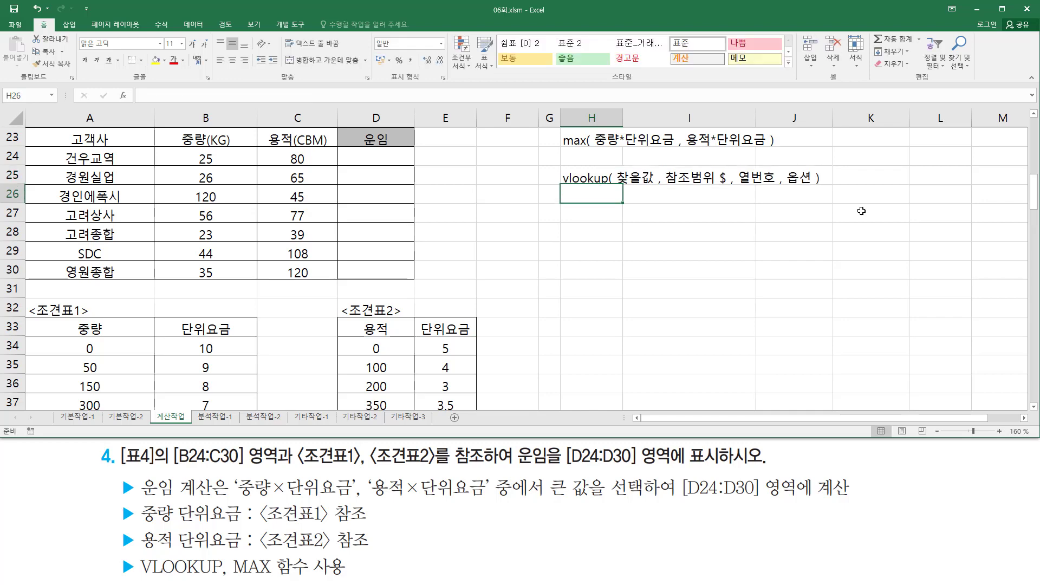
Step: List the two VLOOKUP option values below the syntax note, TRUE in I26 and FALSE in I27
key(Return)
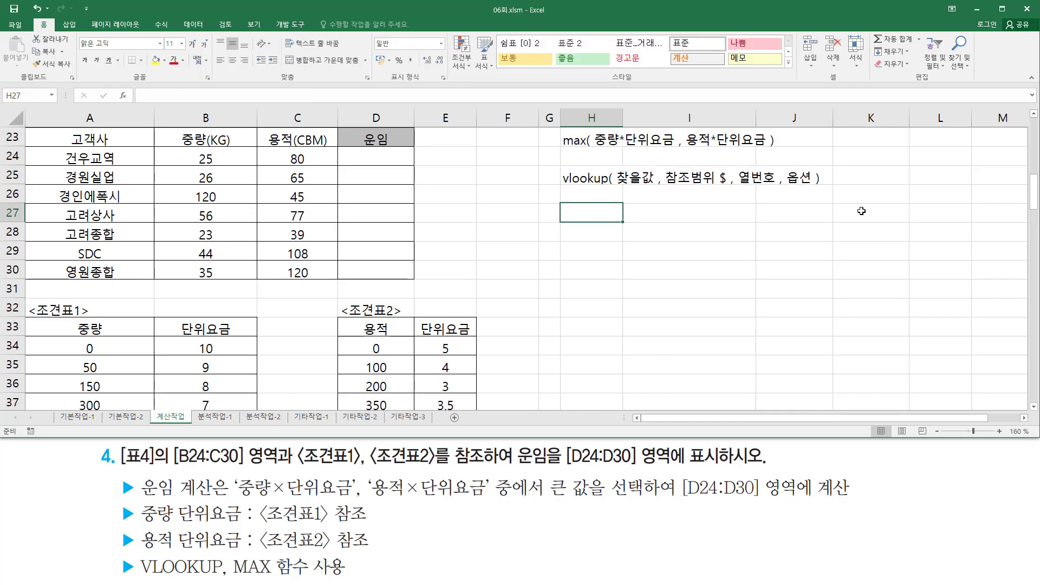
key(Right)
key(Up)
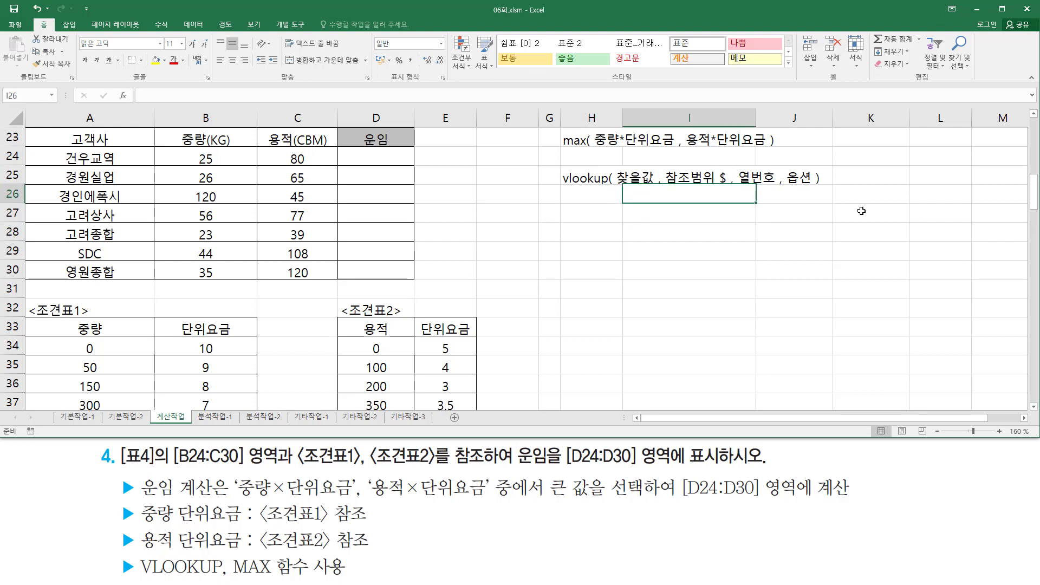
text(true)
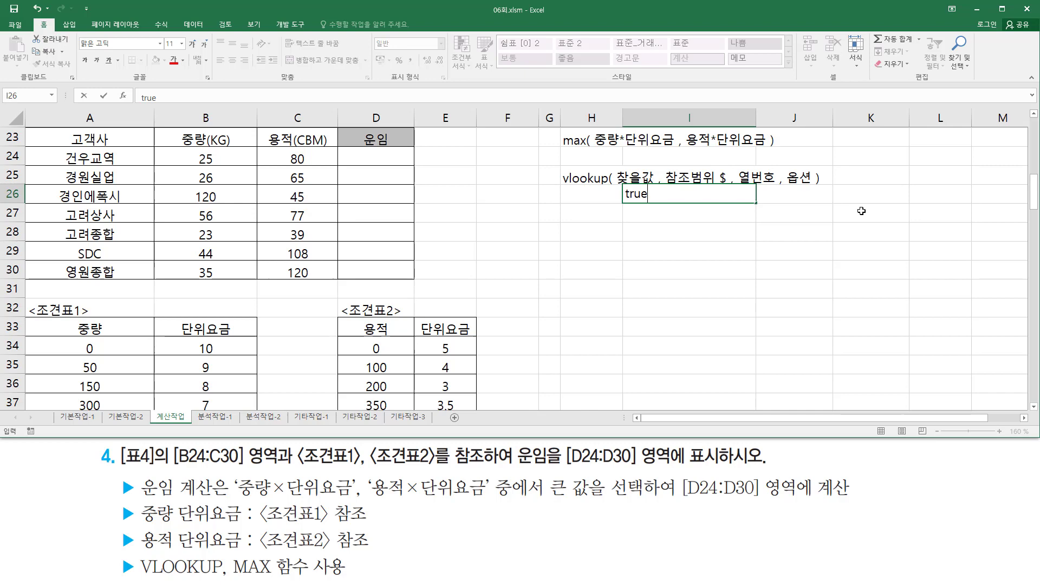
key(Return)
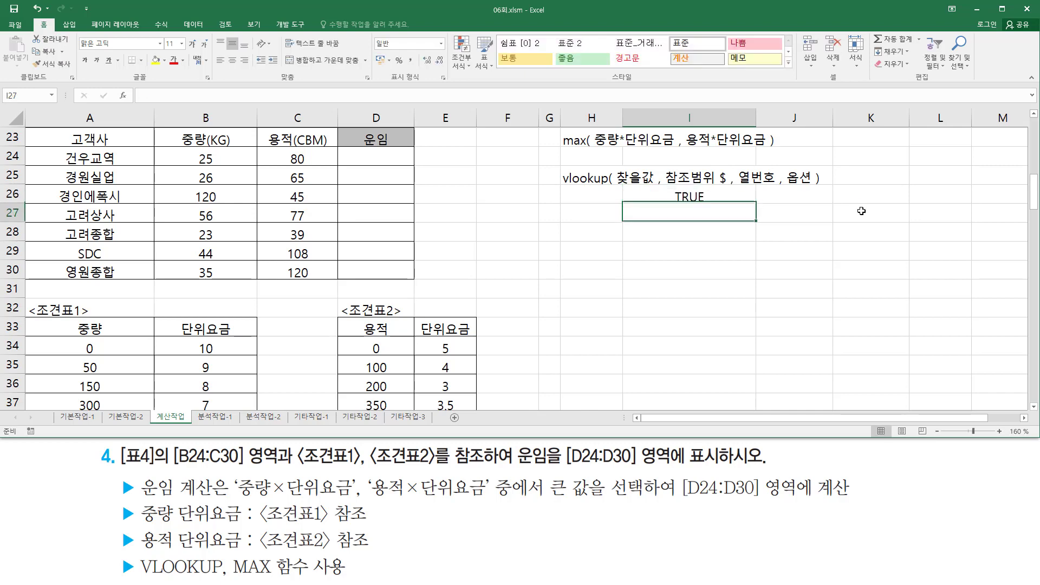
text(false)
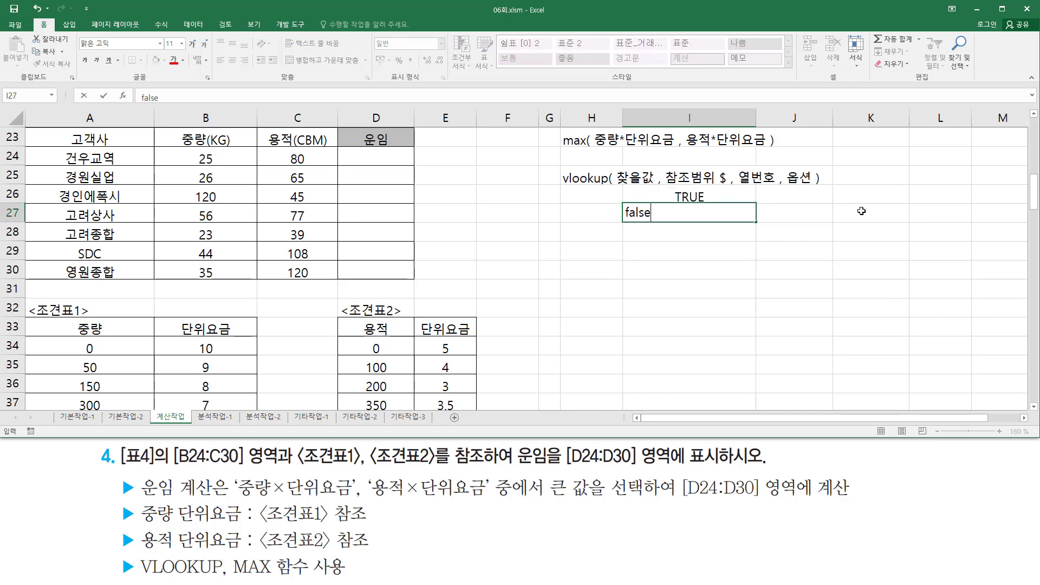
Step: Extend the TRUE option note in I26 to read TRUE(생략) - 근사값
key(Up)
key(F2)
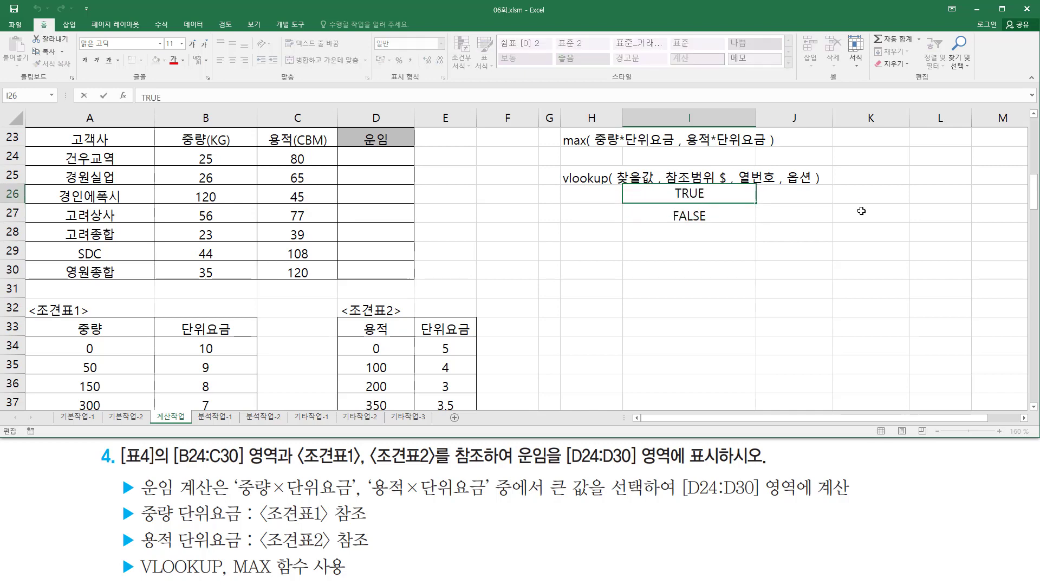
text((생략))
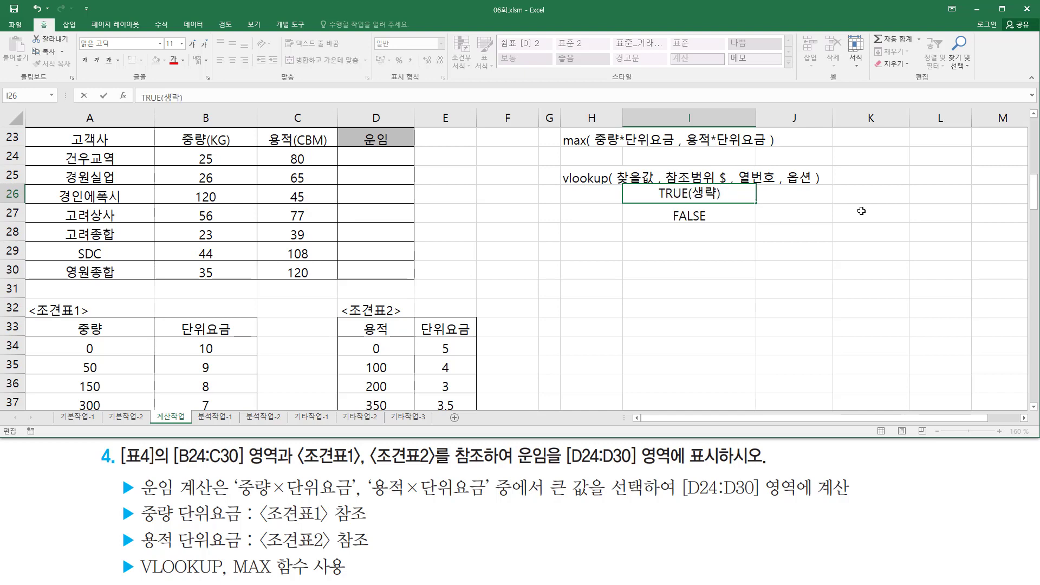
text( -)
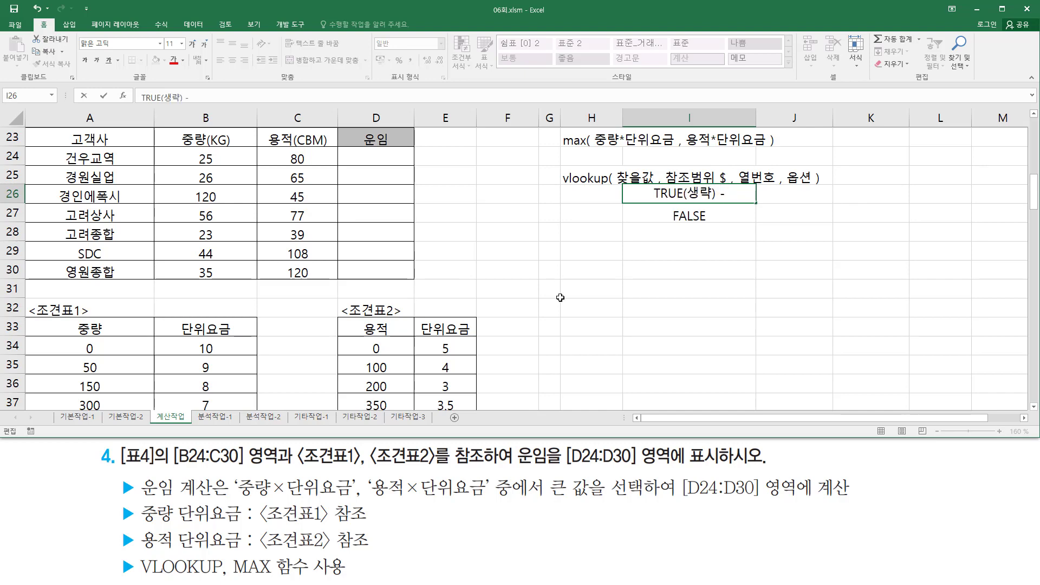
mouse_move(618, 186)
mouse_down()
mouse_move(653, 163)
mouse_move(730, 187)
mouse_up()
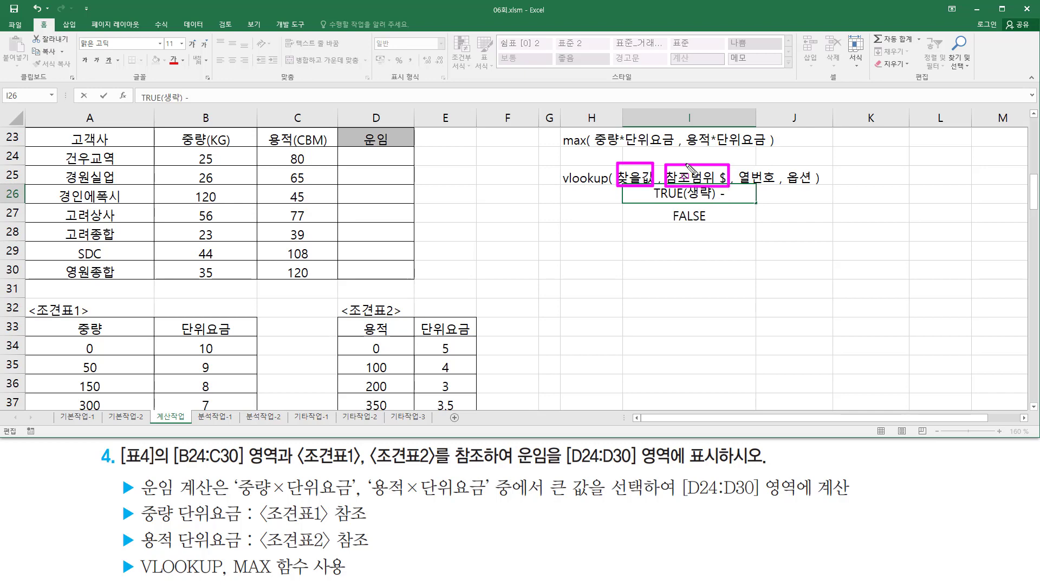
key(Escape)
click(746, 193)
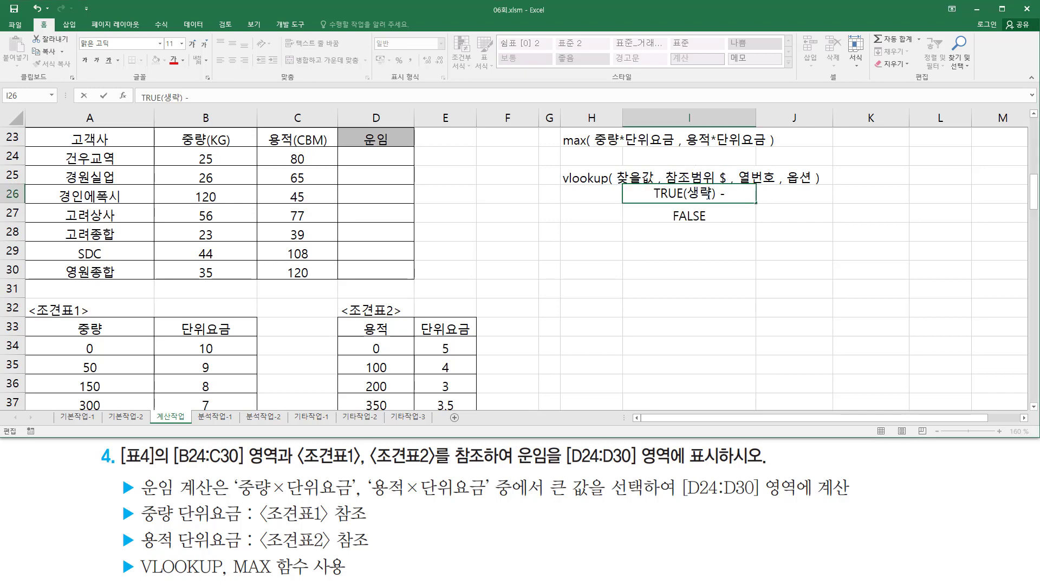
text(ㄱ사값)
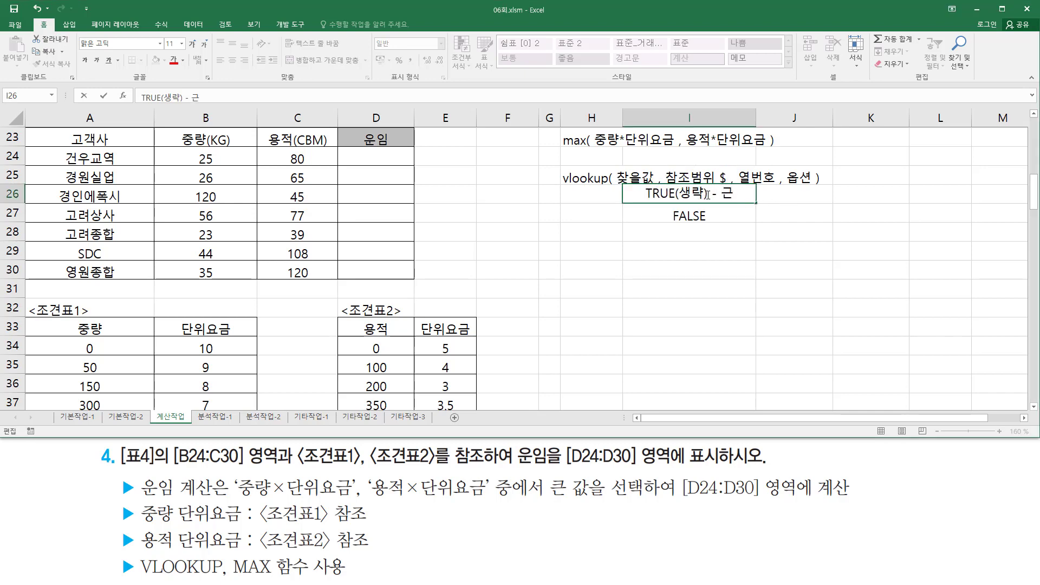
key(Return)
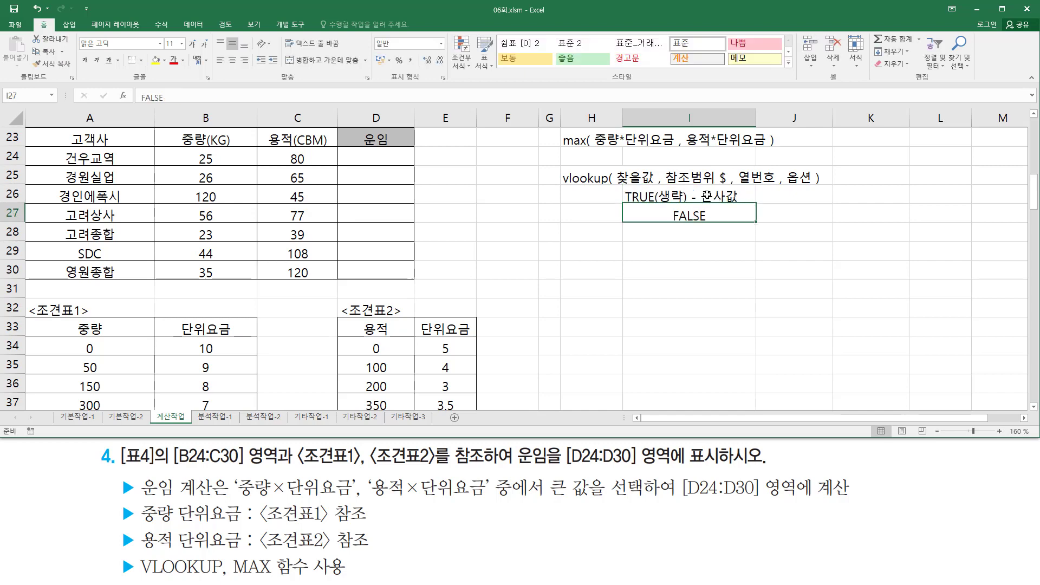
Step: Extend the FALSE option note in I27 to read FALSE - 정확하게 일치하는 값
key(F2)
text(- )
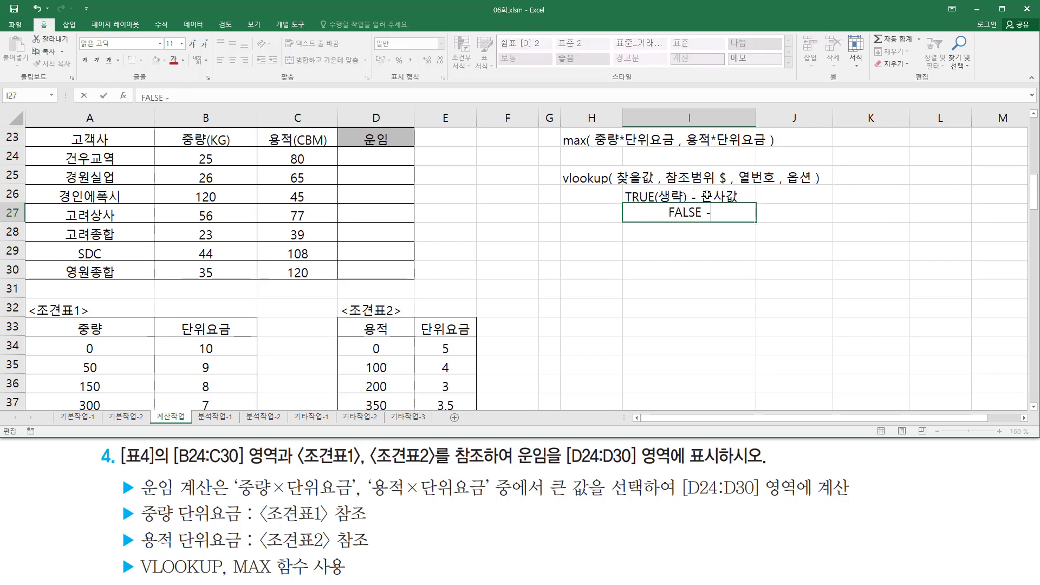
text(정확하)
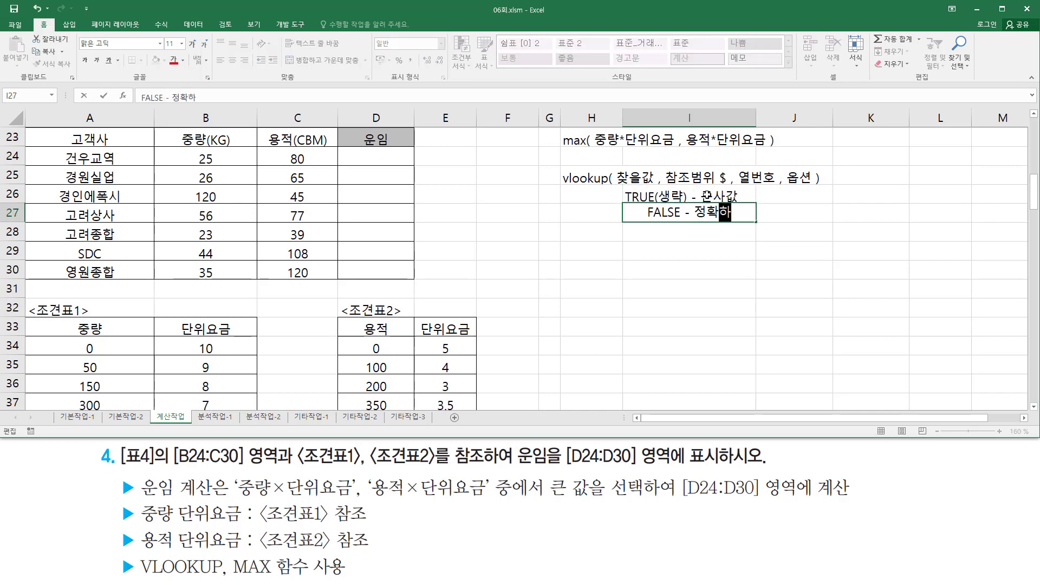
text(게 일)
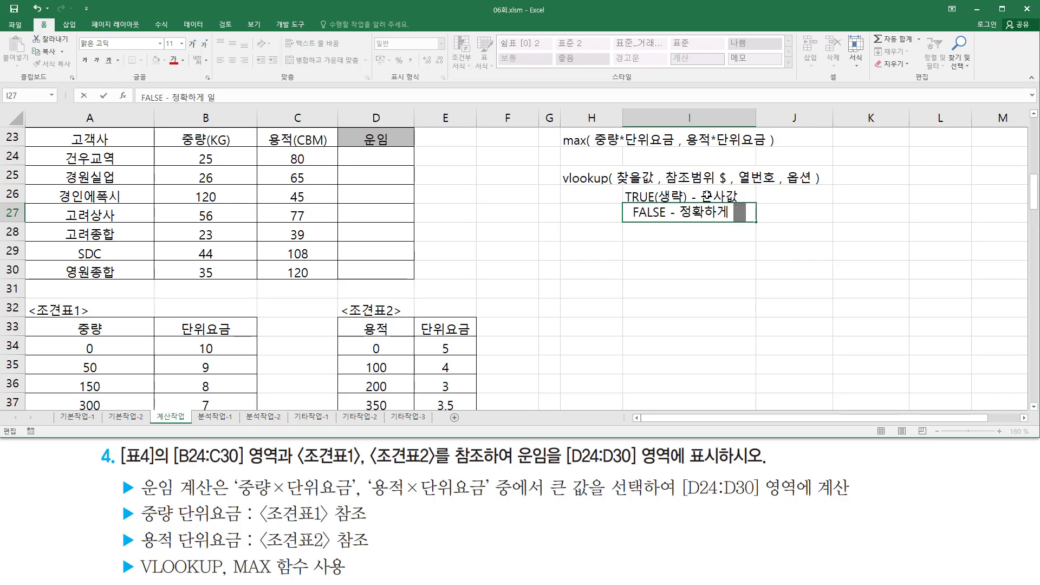
text(치하는 값)
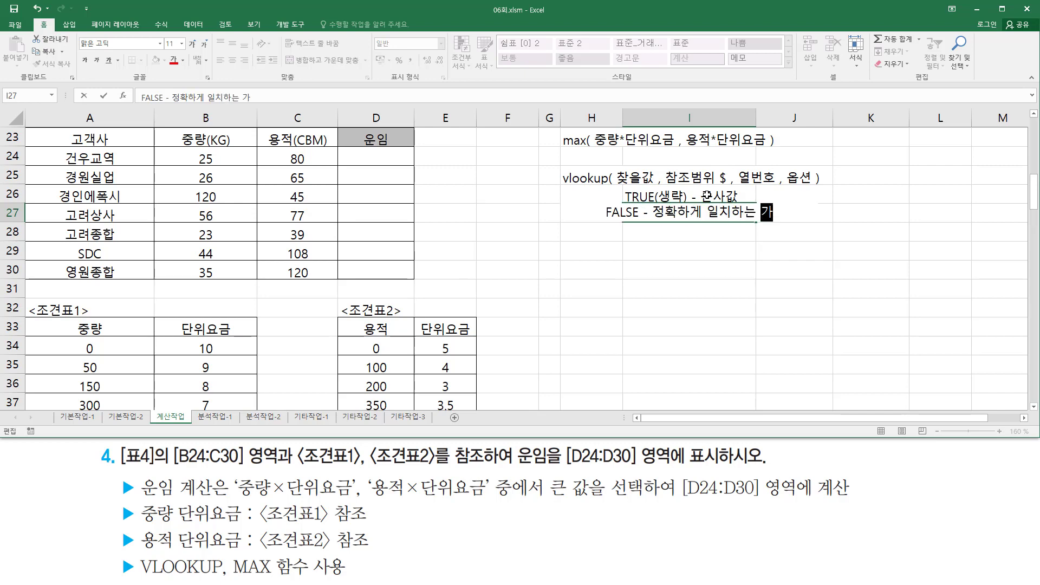
key(Return)
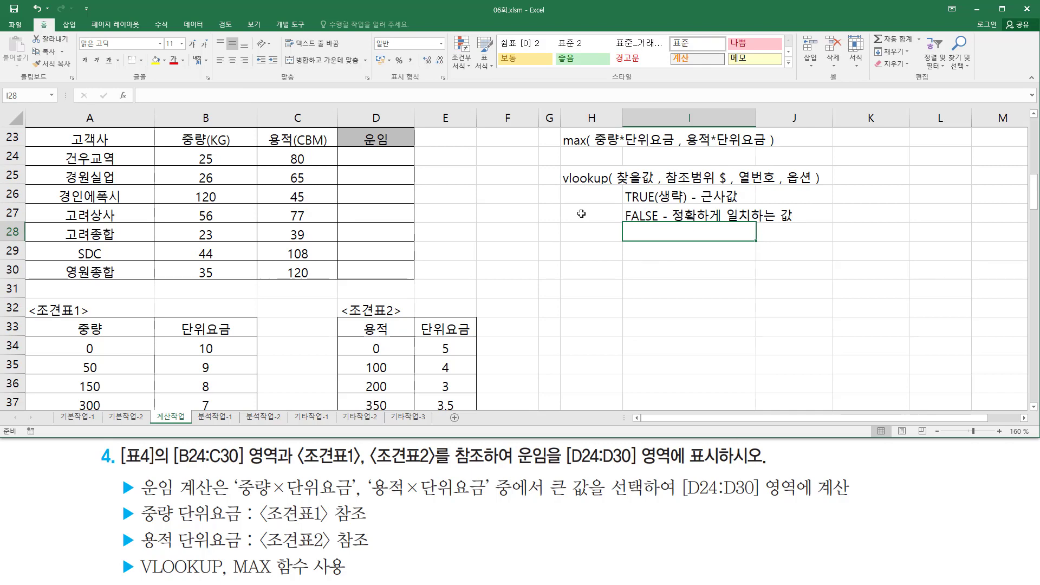
Step: Start a VLOOKUP formula in D24 with the 중량 cell B24 as the lookup value, followed by a comma
click(361, 157)
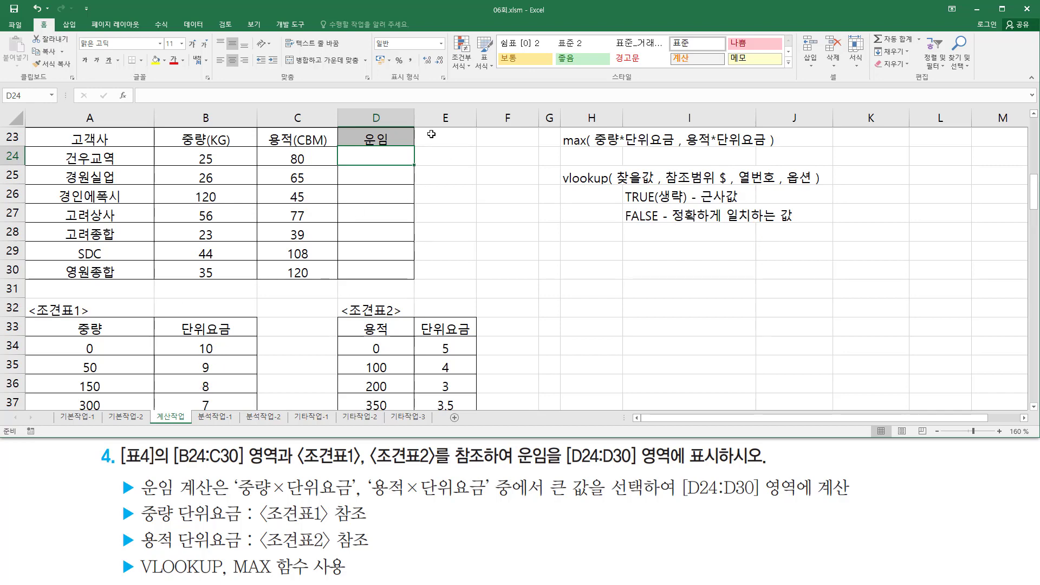
text(=)
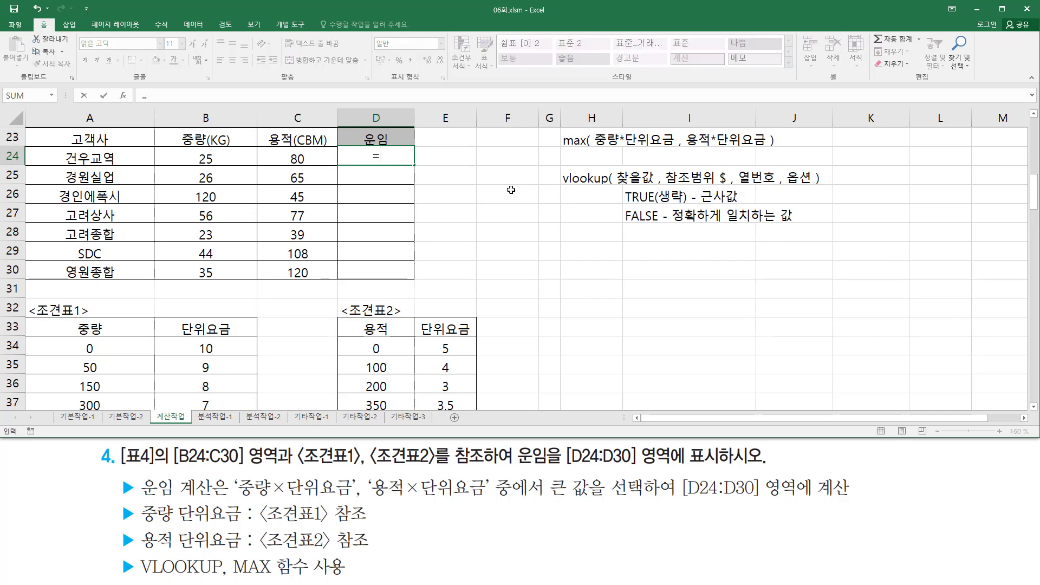
text(vl)
key(Tab)
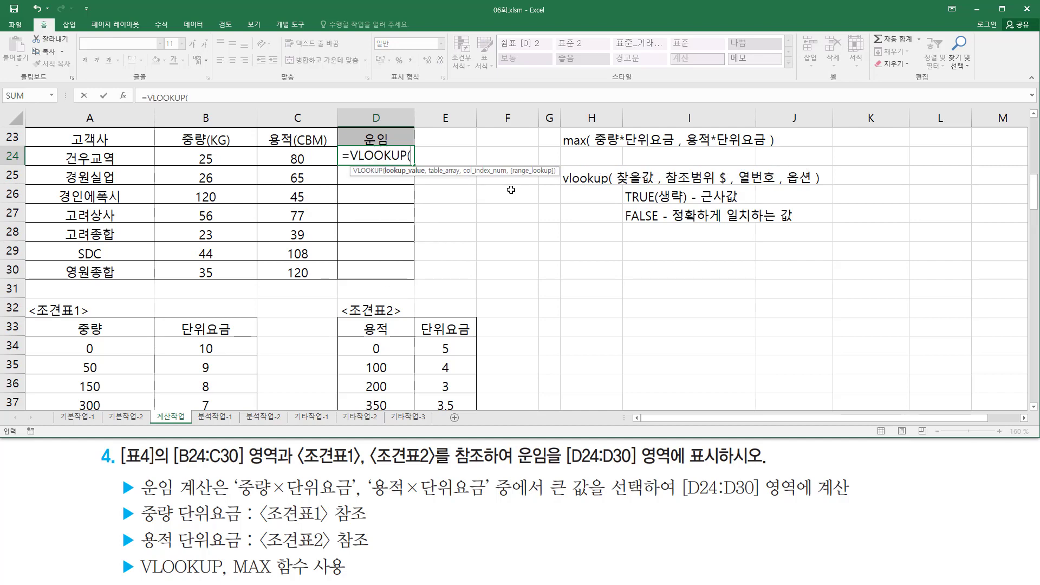
click(216, 160)
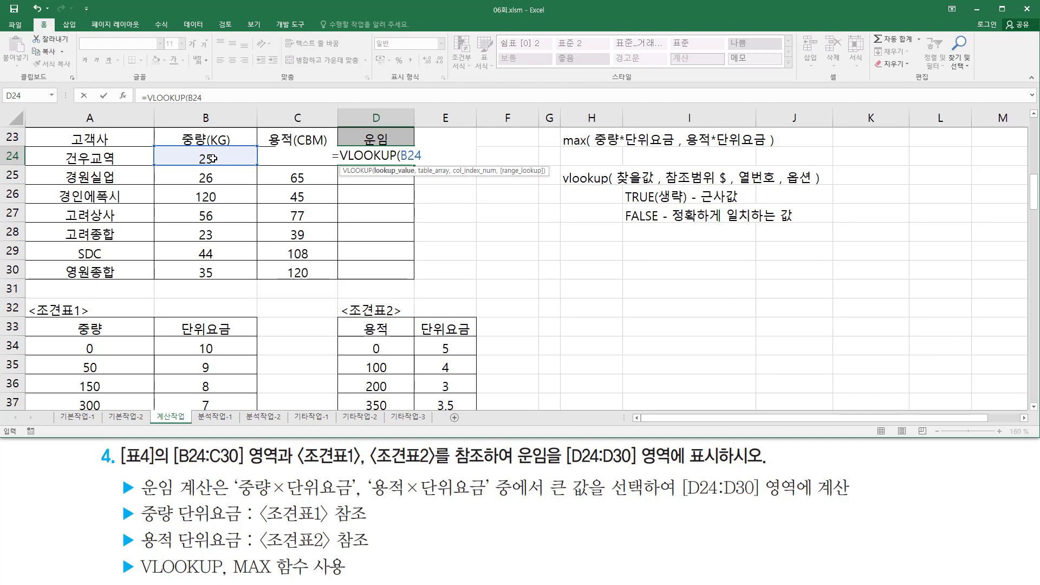
click(403, 155)
key(End)
text(,)
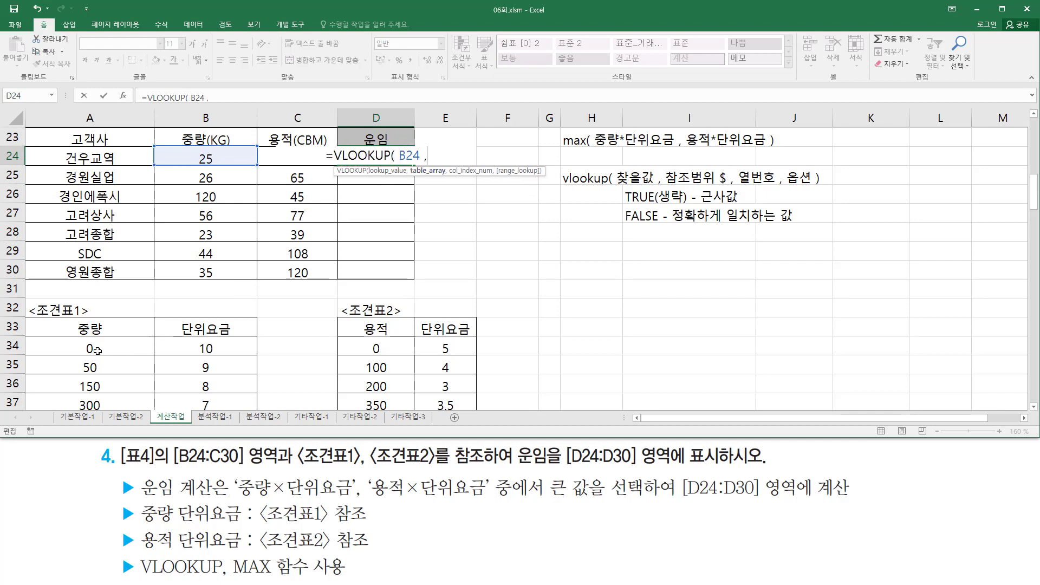
Step: Set the table array of D24's VLOOKUP to the absolute range $A$34:$B$37 and continue to the column index argument
drag(98, 349, 170, 398)
click(405, 156)
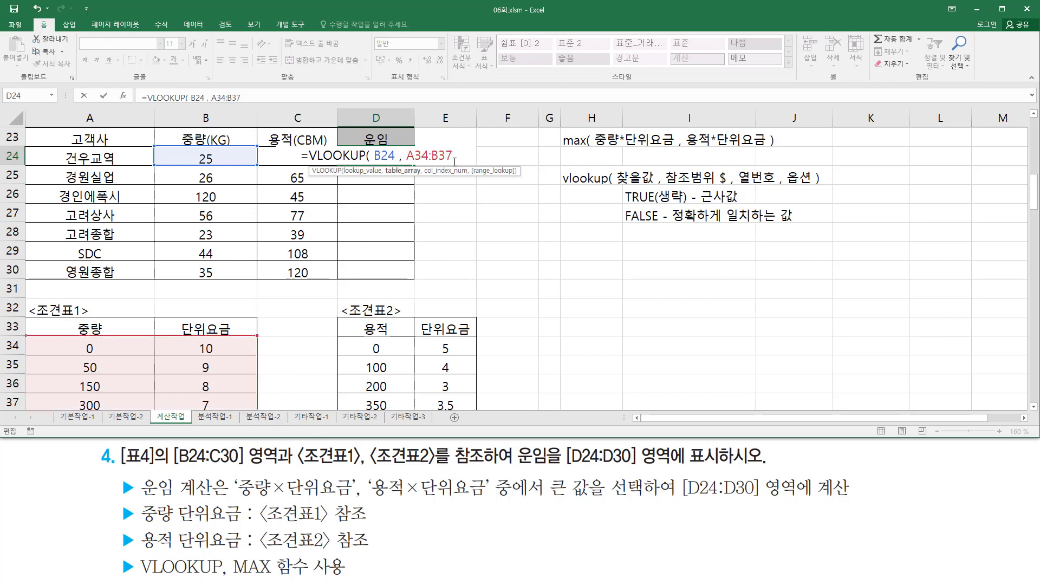
key(F4)
double_click(414, 155)
key(F4)
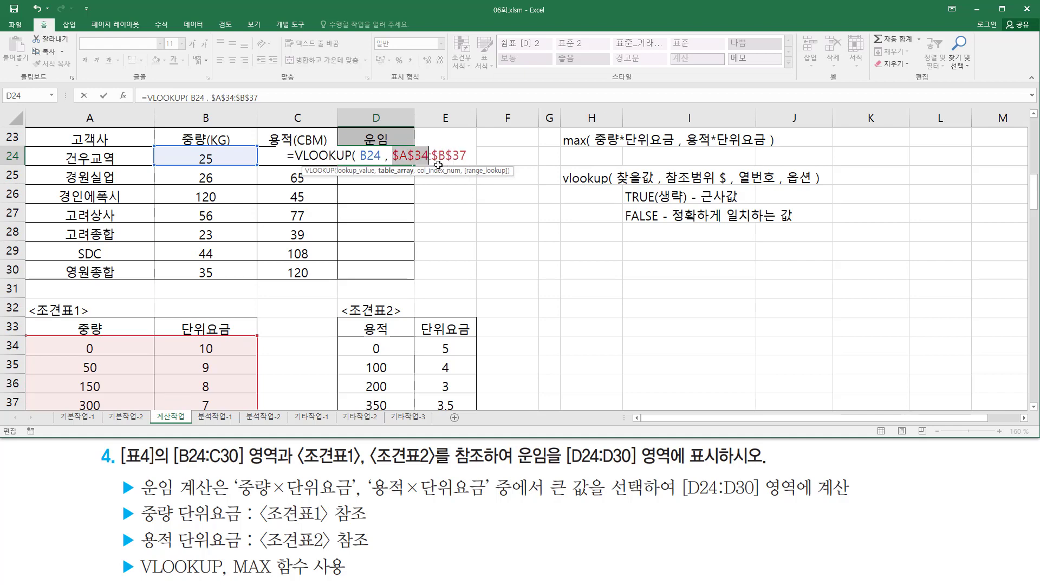
click(475, 155)
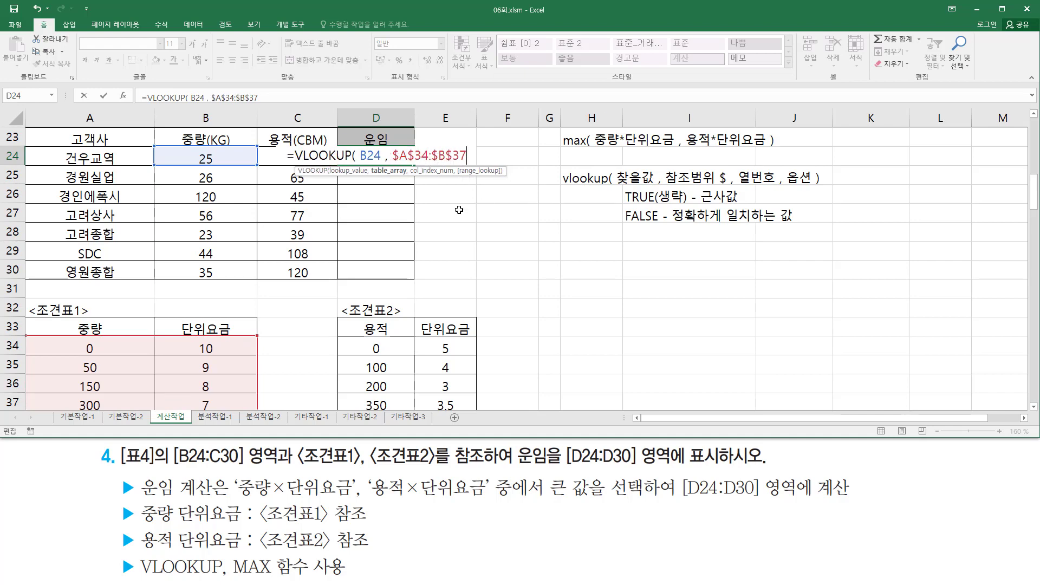
text(,)
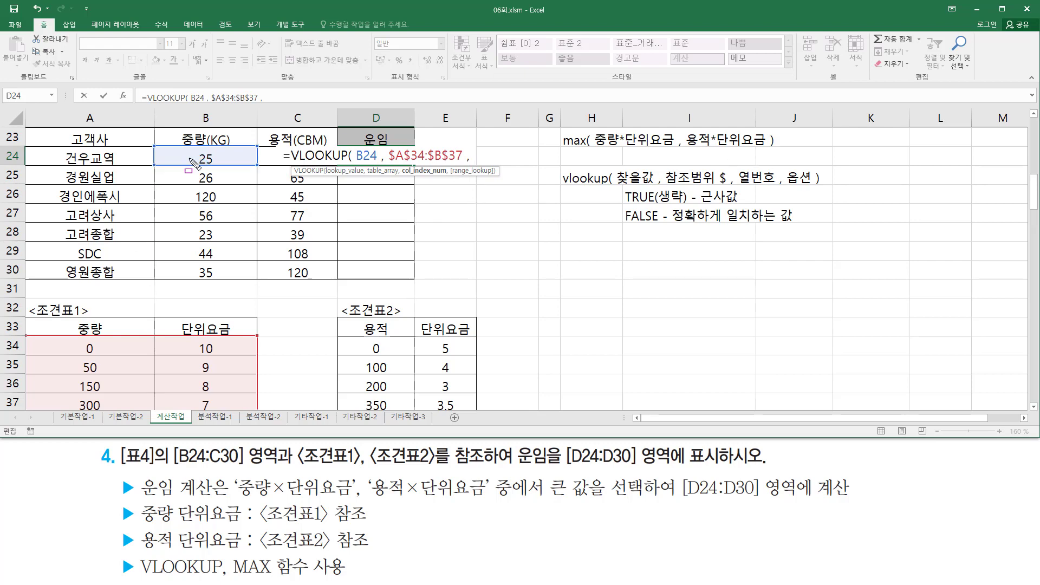
drag(190, 150, 222, 168)
mouse_move(35, 334)
mouse_down()
mouse_move(154, 400)
mouse_move(239, 416)
mouse_up()
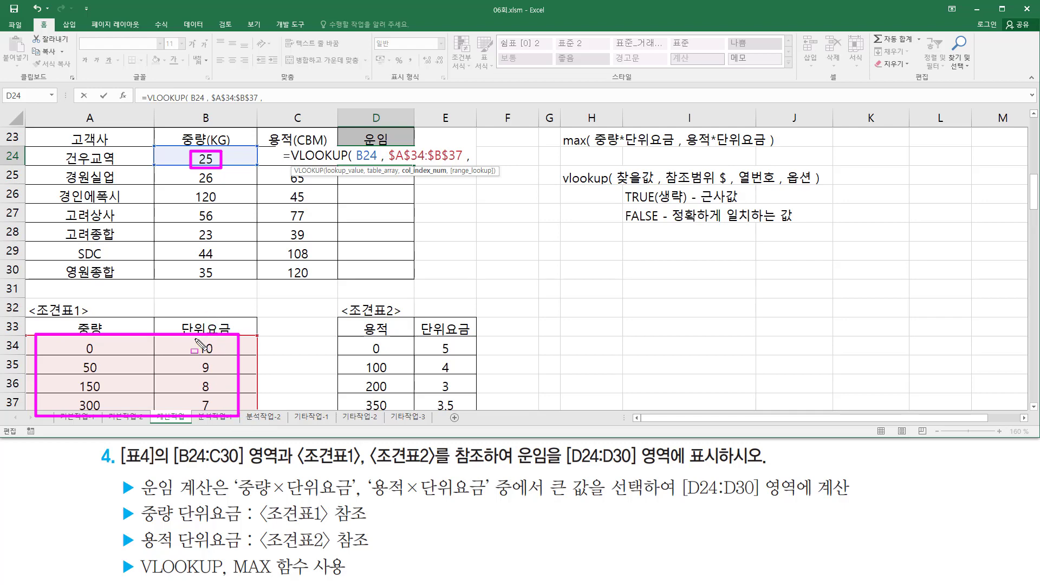
mouse_move(195, 336)
mouse_down()
mouse_move(213, 357)
mouse_move(216, 425)
mouse_up()
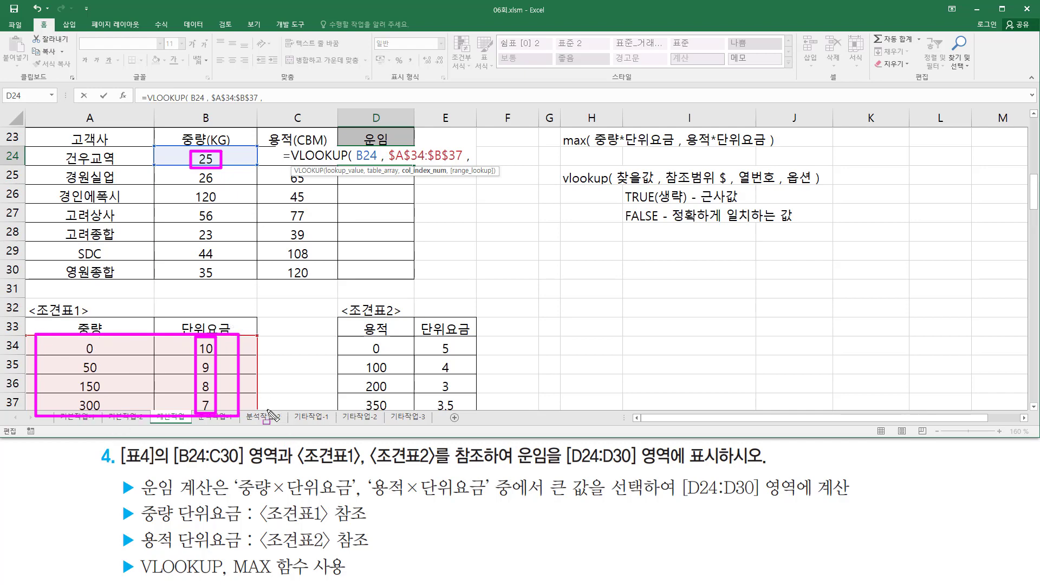
key(Escape)
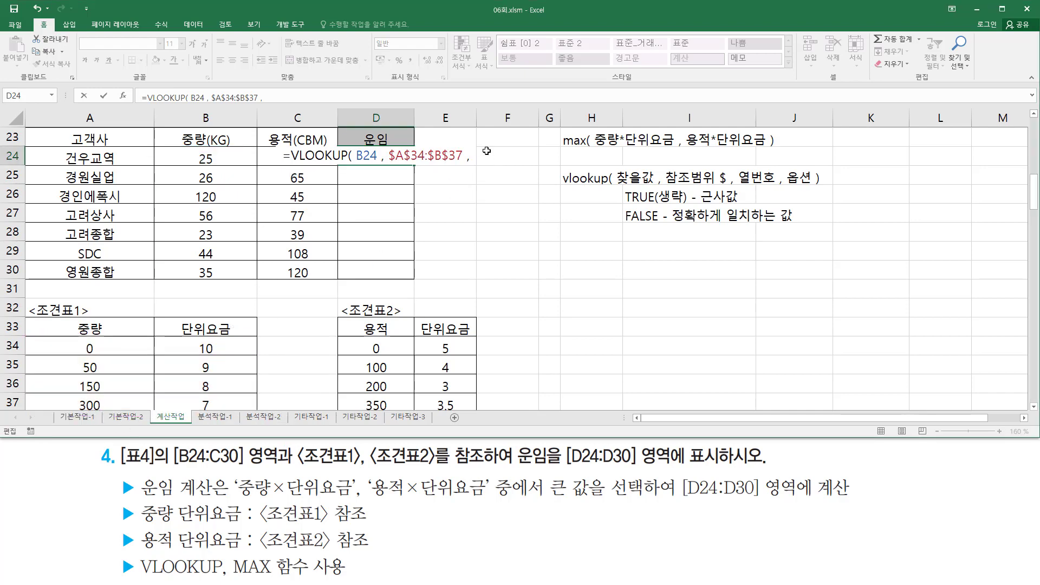
Step: Complete D24's VLOOKUP with column index 2, omitting the range lookup option, and enter the formula
text(2)
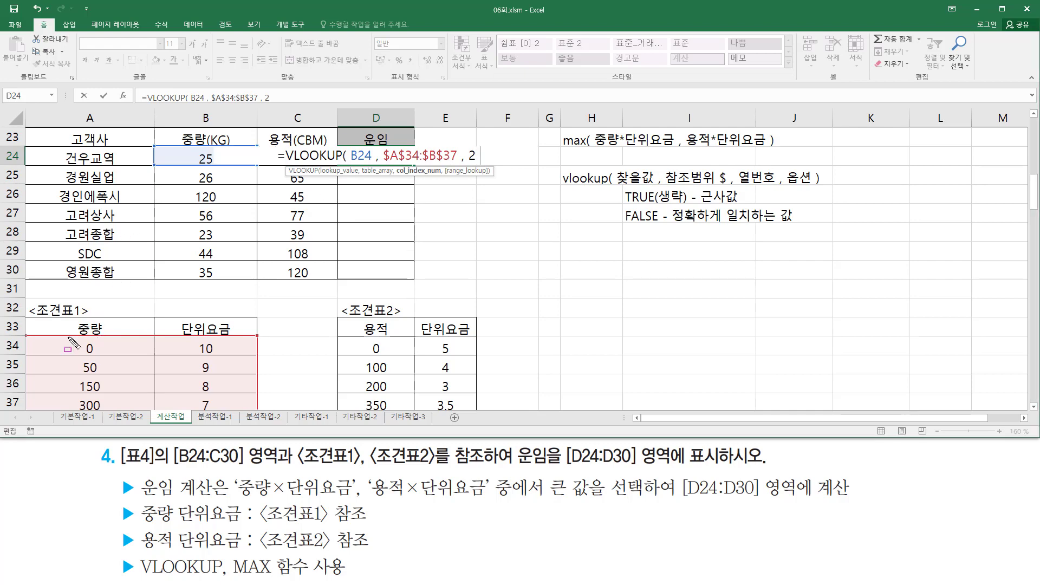
drag(44, 338, 239, 411)
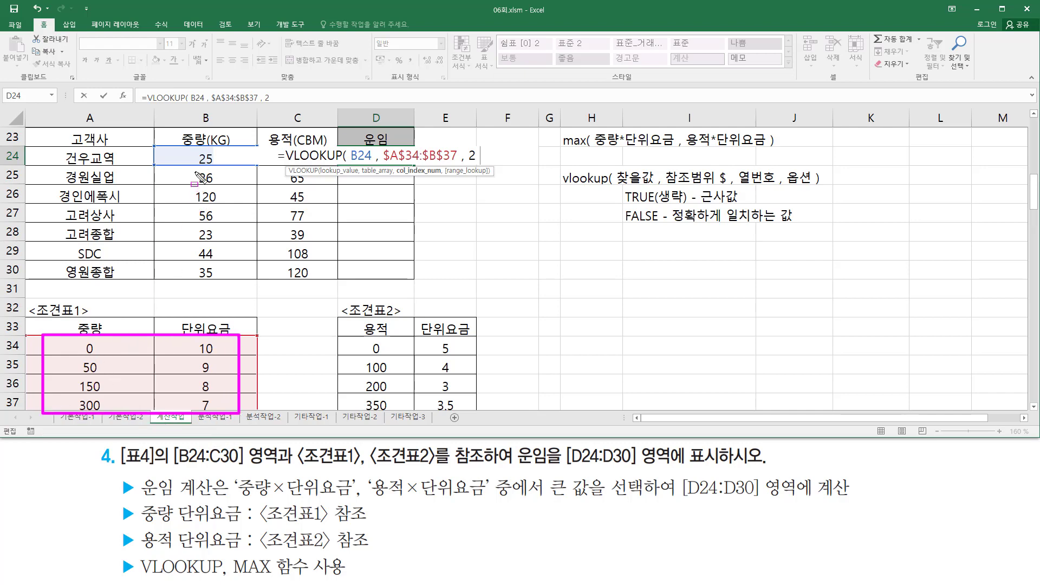
mouse_move(194, 169)
mouse_down()
mouse_move(213, 185)
mouse_move(205, 200)
mouse_move(217, 202)
mouse_up()
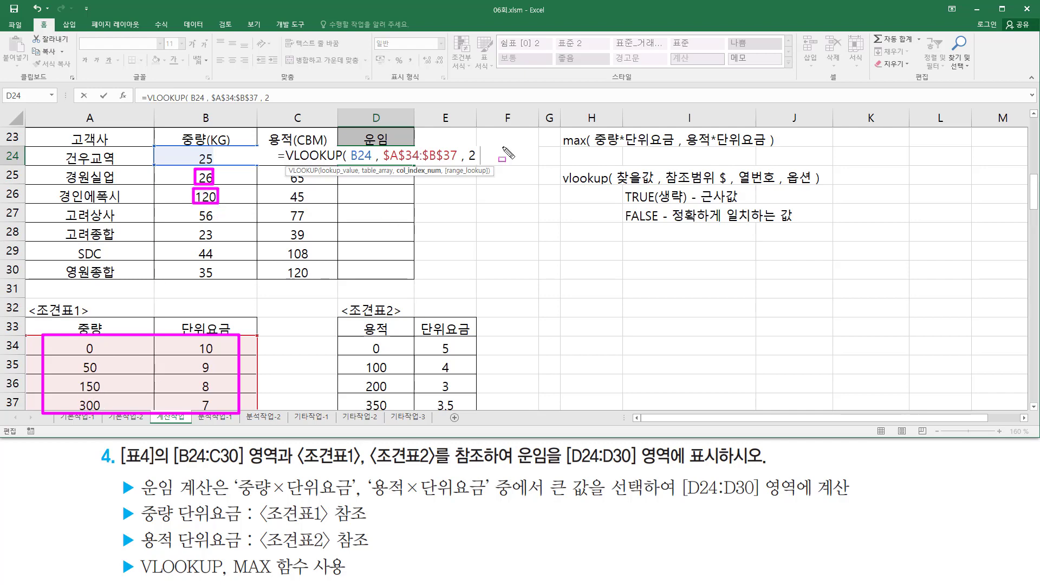
key(Escape)
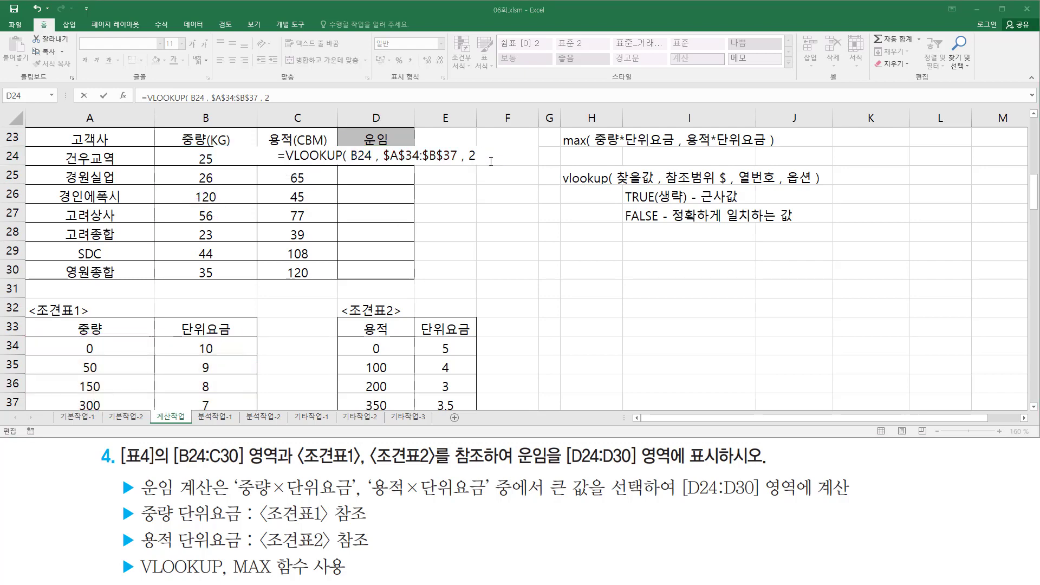
key(ctrl+shift+d)
drag(629, 204, 654, 205)
drag(662, 204, 684, 203)
key(Escape)
click(494, 153)
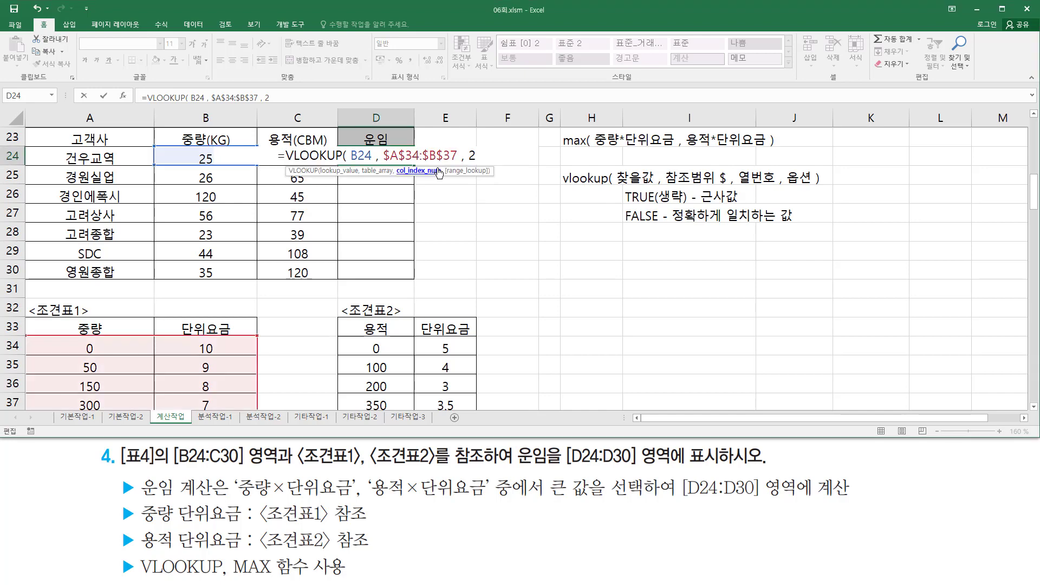
text())
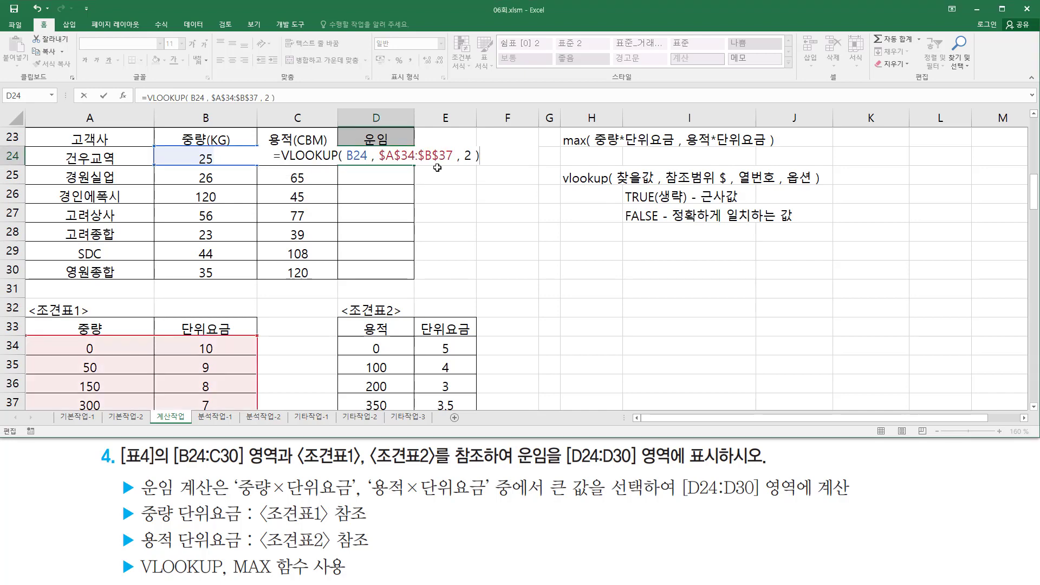
key(Return)
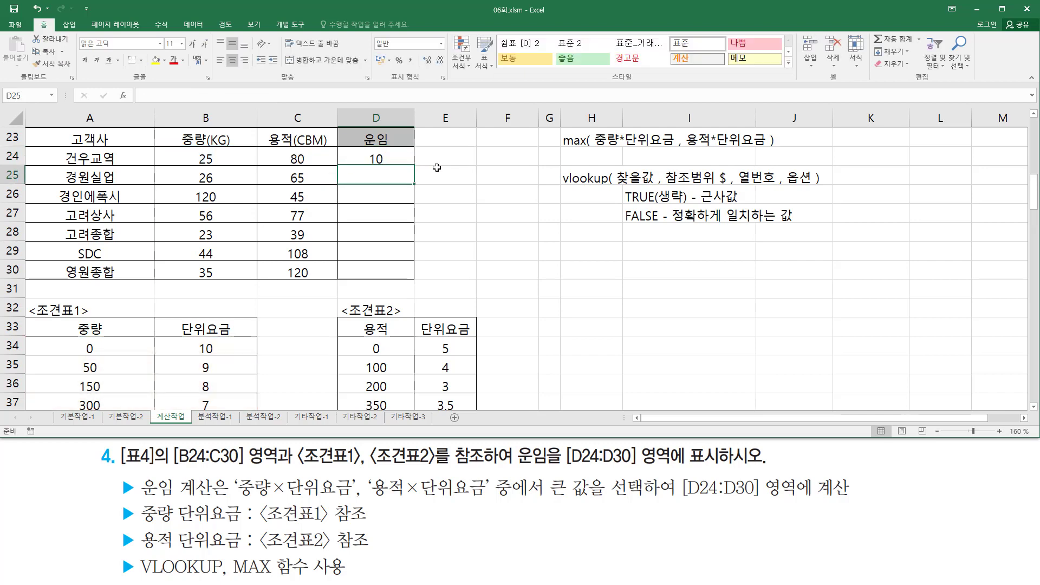
Step: Fill the VLOOKUP formula from D24 down through D30
click(374, 155)
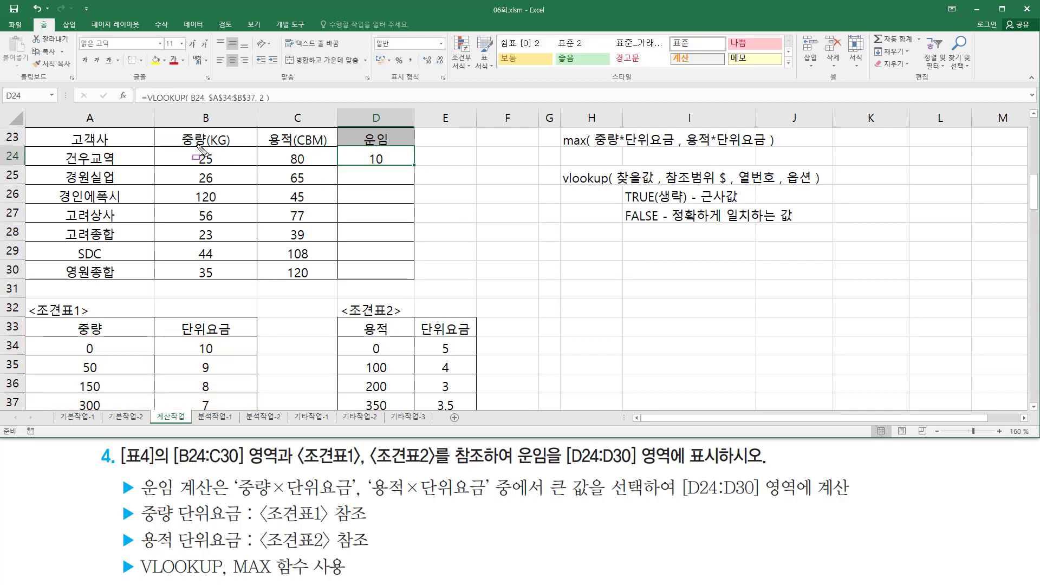
drag(194, 149, 224, 165)
mouse_move(75, 336)
mouse_down()
mouse_move(130, 357)
mouse_move(236, 355)
mouse_up()
key(Escape)
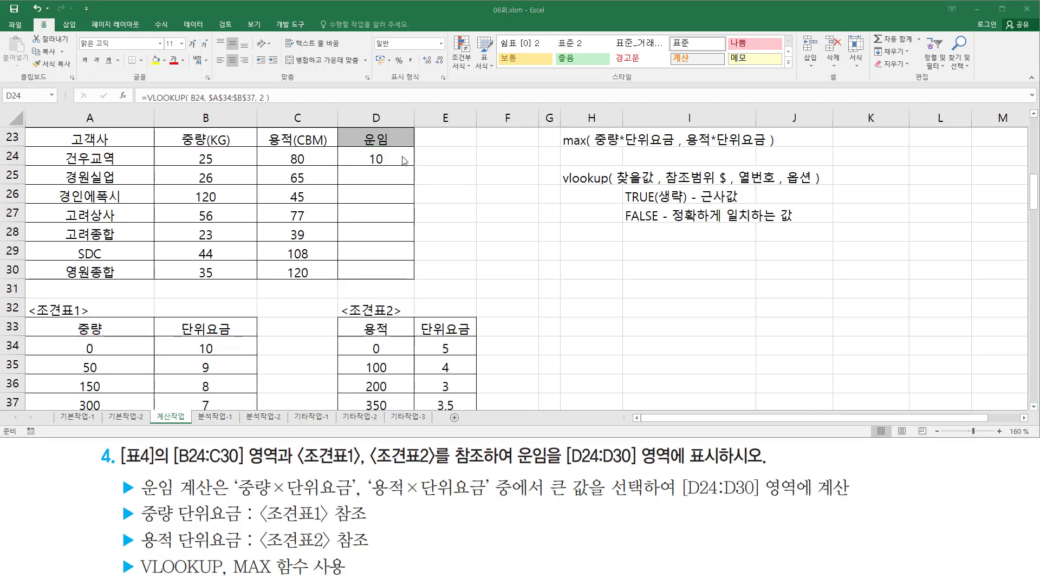
drag(414, 165, 402, 278)
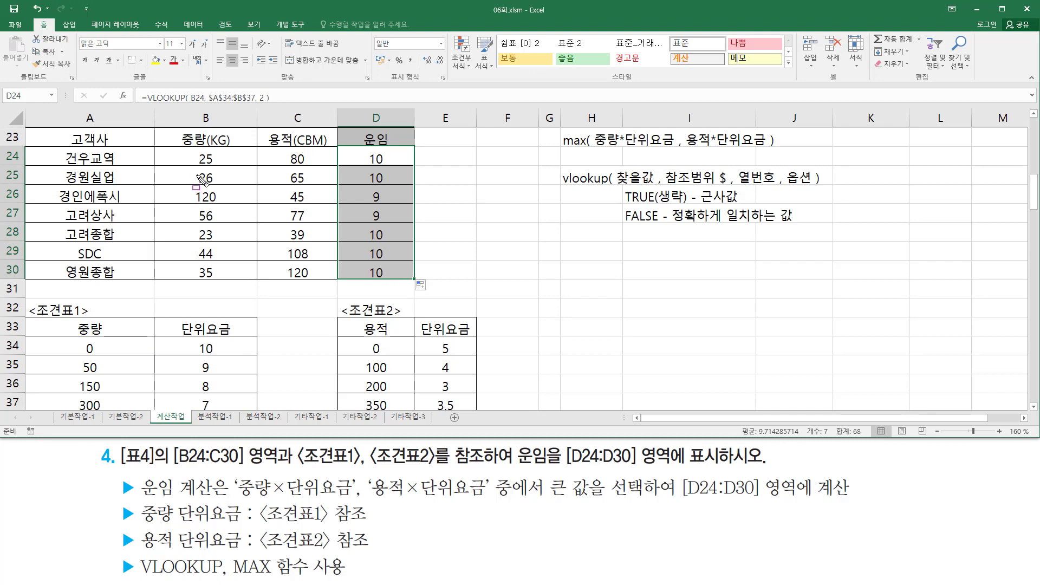
drag(192, 169, 217, 186)
drag(76, 339, 240, 353)
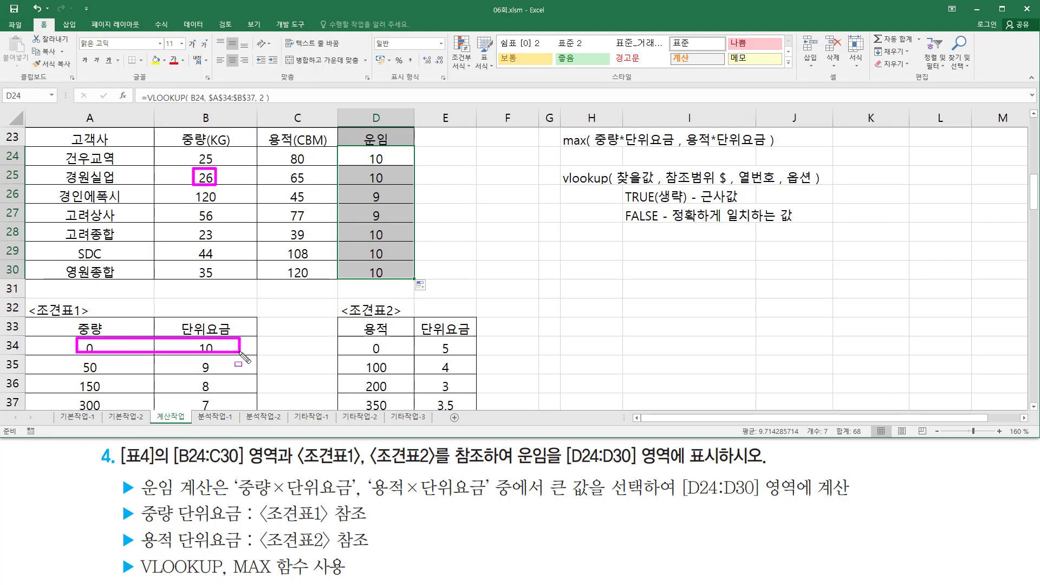
drag(365, 169, 391, 186)
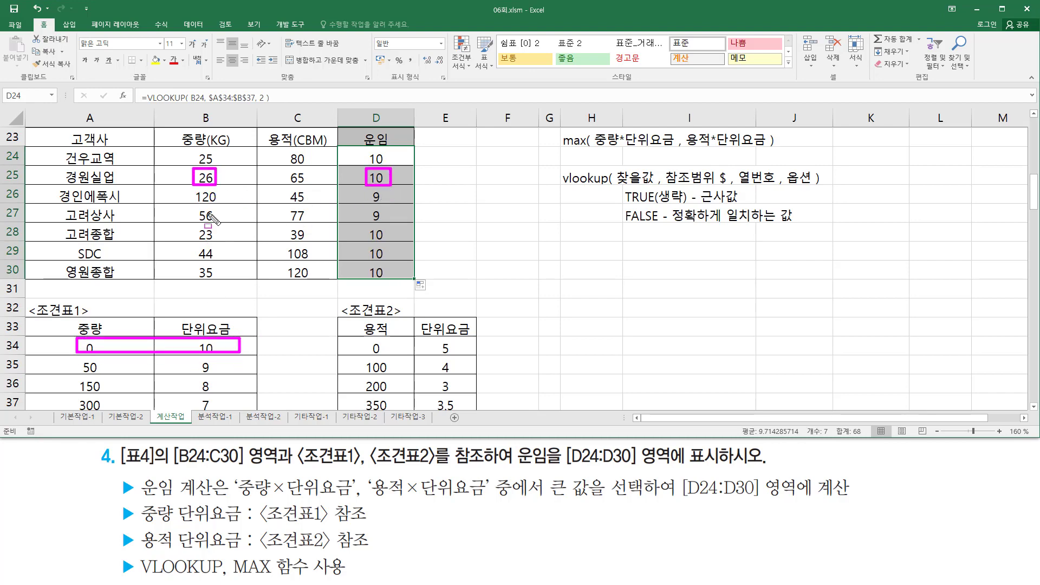
drag(194, 190, 226, 207)
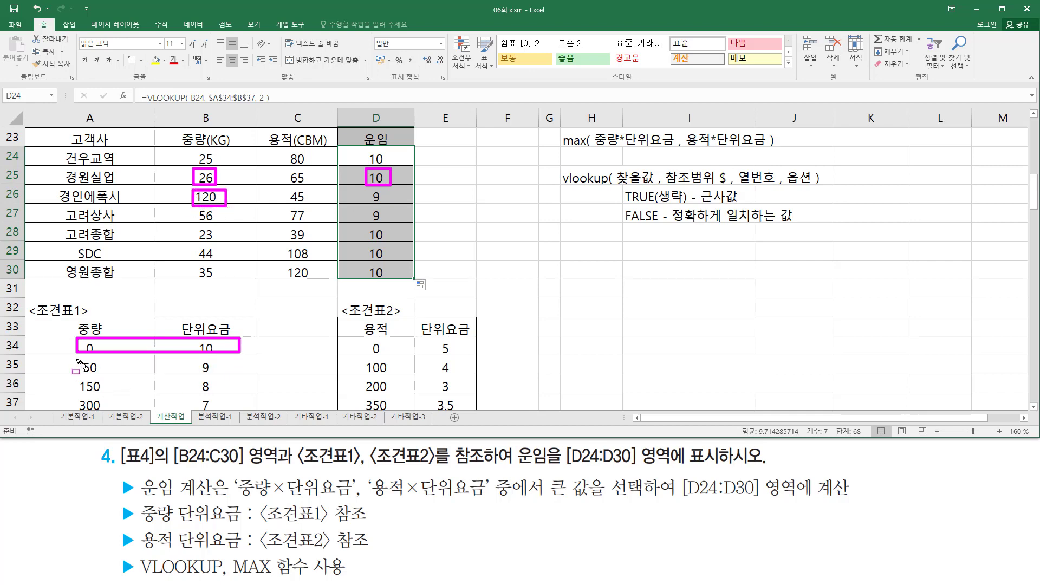
drag(76, 360, 219, 375)
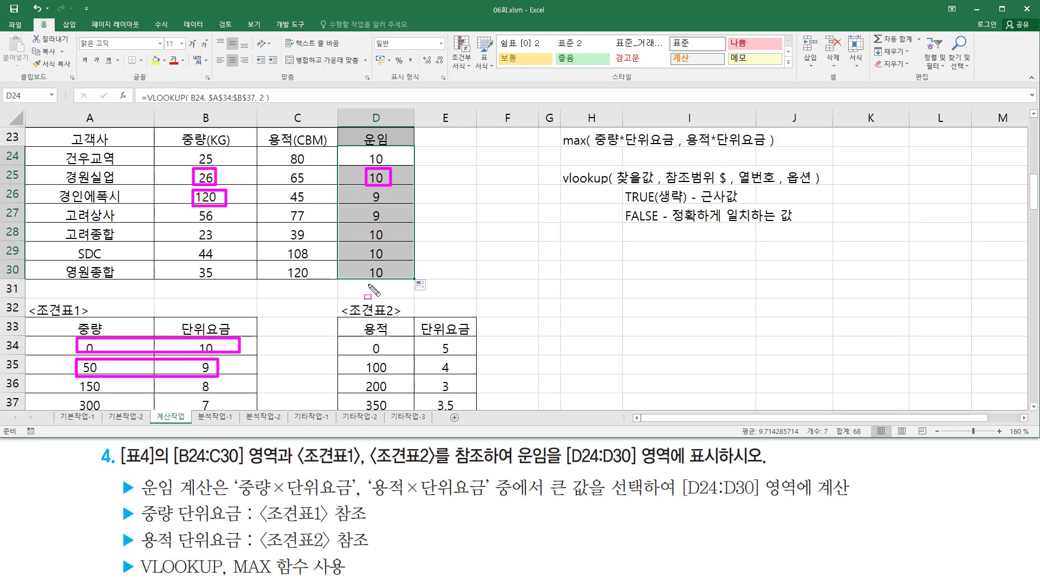
mouse_move(367, 188)
mouse_down()
mouse_move(367, 205)
mouse_move(389, 206)
mouse_up()
key(Escape)
Step: Edit the D24 formula to multiply the weight in B24 by the lookup: =B24 * VLOOKUP( B24, $A$34:$B$37, 2 )
click(378, 155)
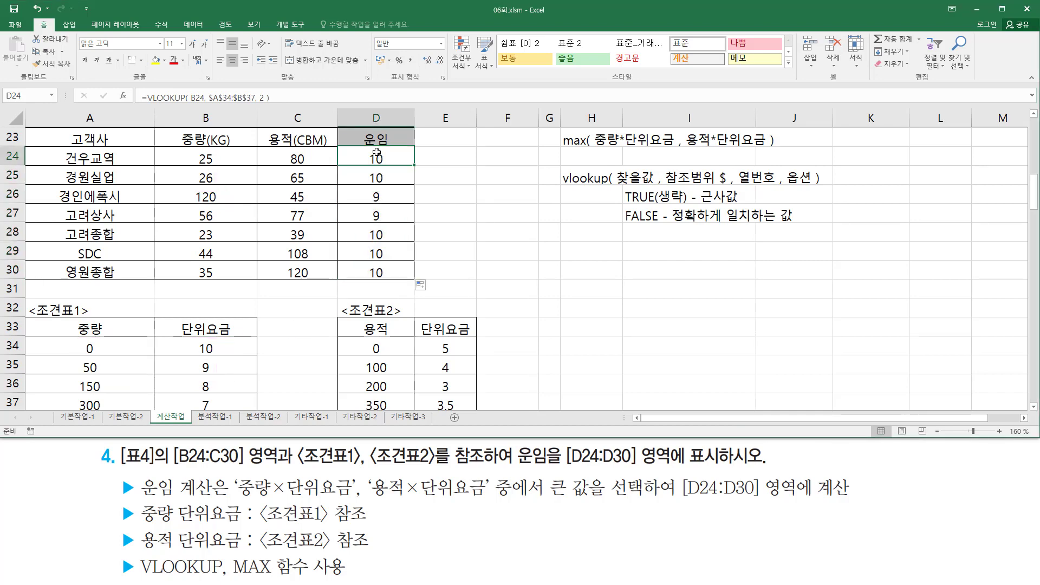
double_click(378, 153)
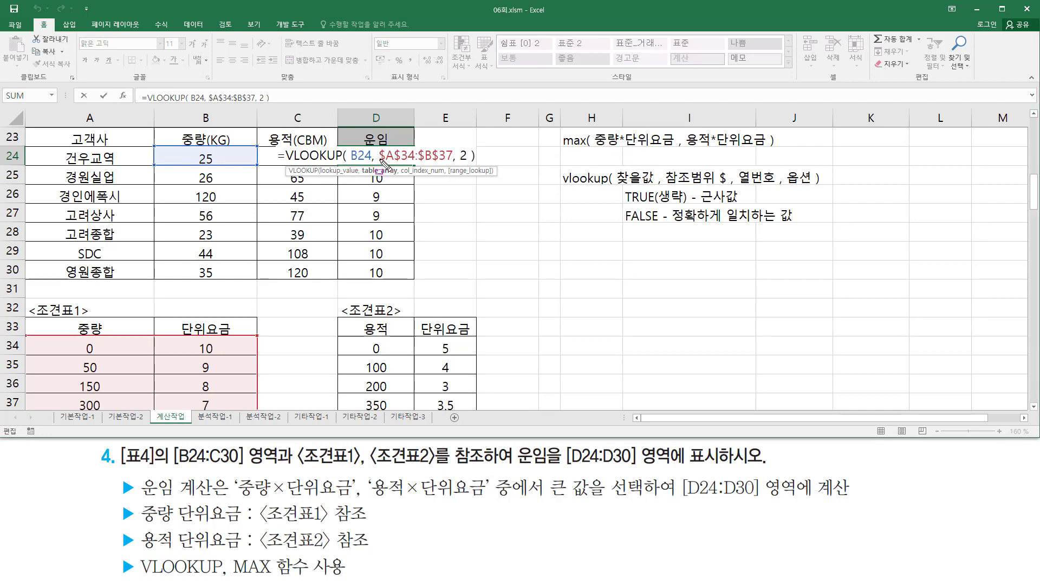
click(286, 155)
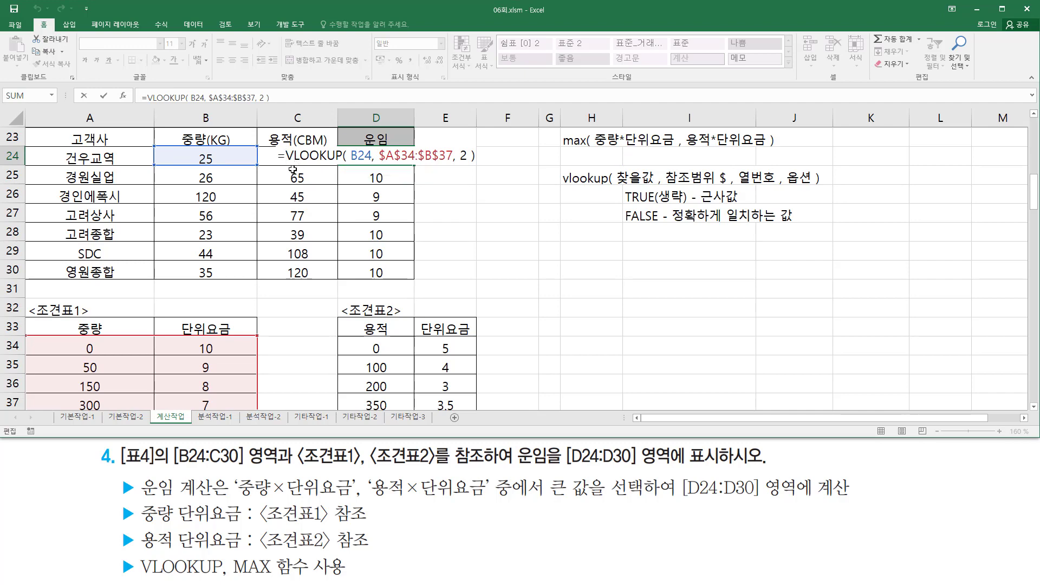
click(193, 158)
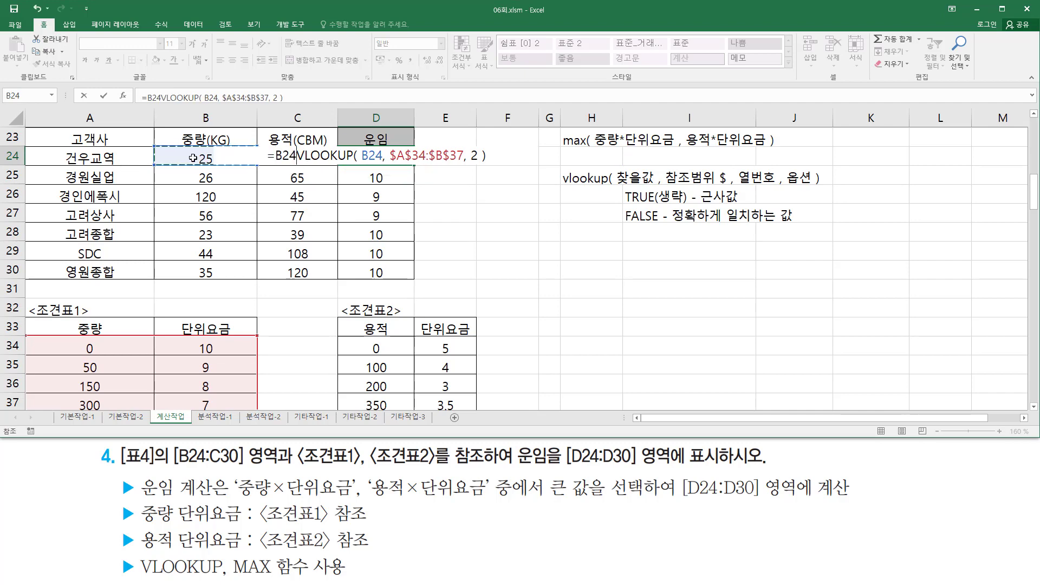
text(*)
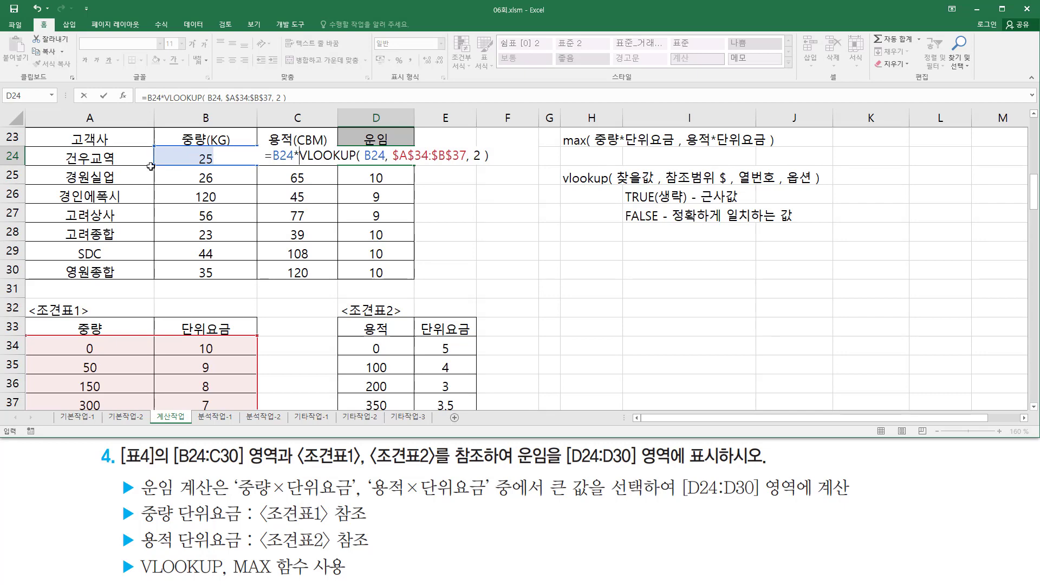
click(293, 156)
key(Right)
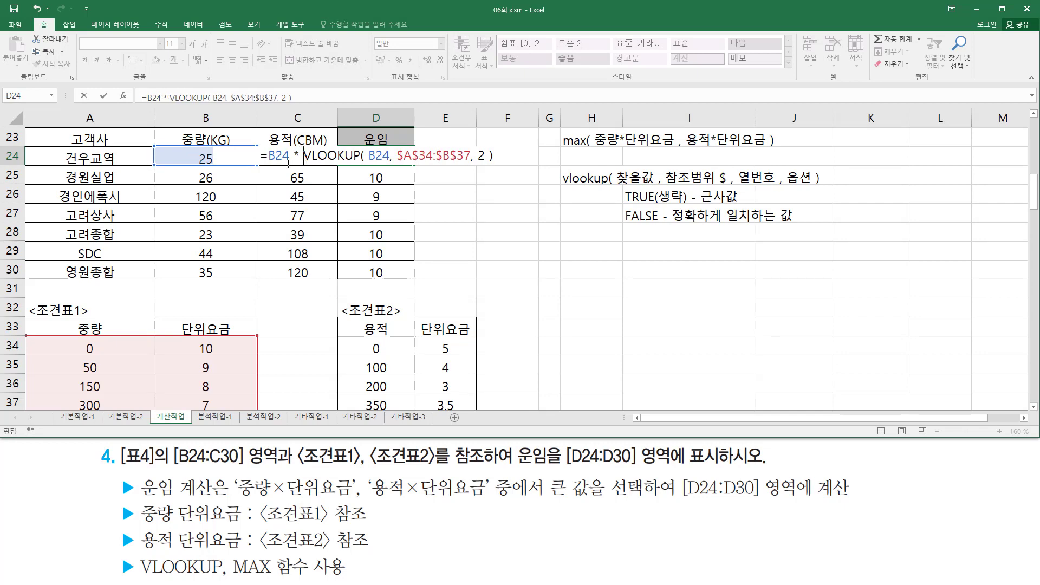
Step: Cut the expression B24 * VLOOKUP( B24, $A$34:$B$37, 2 ) out of D24, keeping only the equals sign
mouse_move(272, 170)
mouse_down()
mouse_move(491, 165)
mouse_move(494, 152)
mouse_up()
drag(595, 145, 677, 149)
key(Escape)
drag(271, 157, 557, 156)
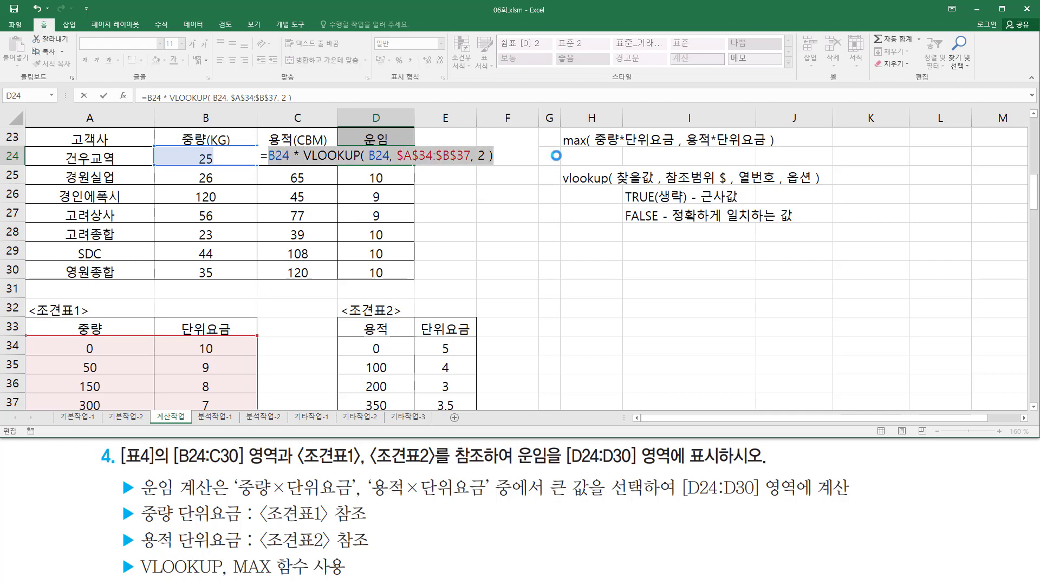
key(BackSpace)
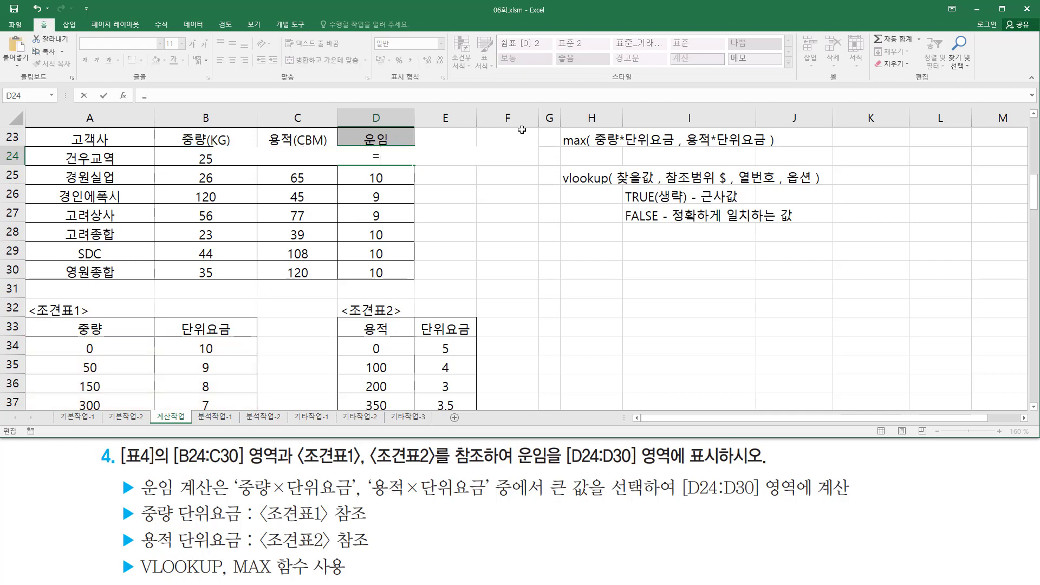
key(ctrl+alt+d)
drag(684, 148, 765, 148)
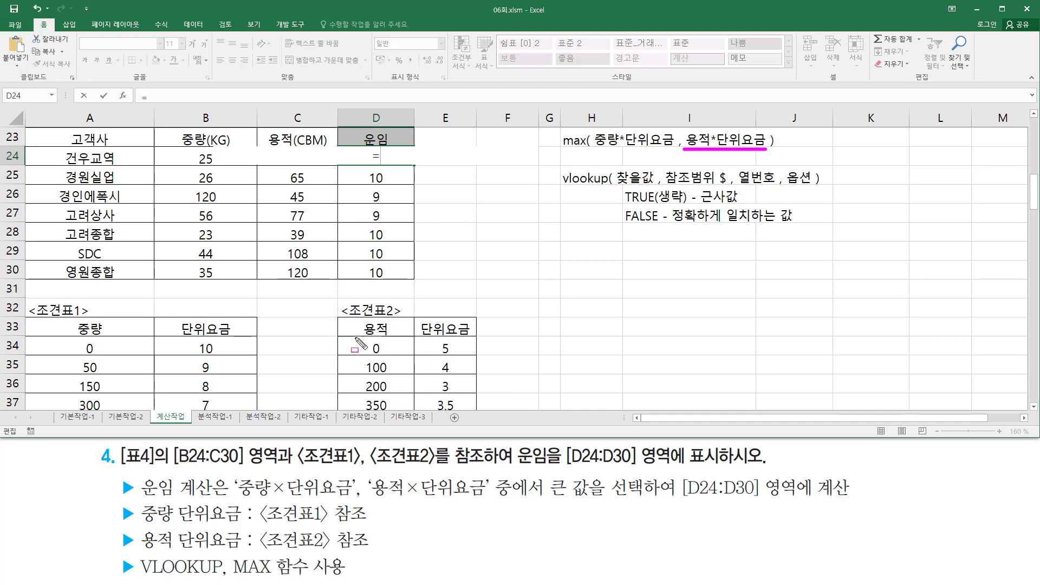
drag(337, 339, 459, 401)
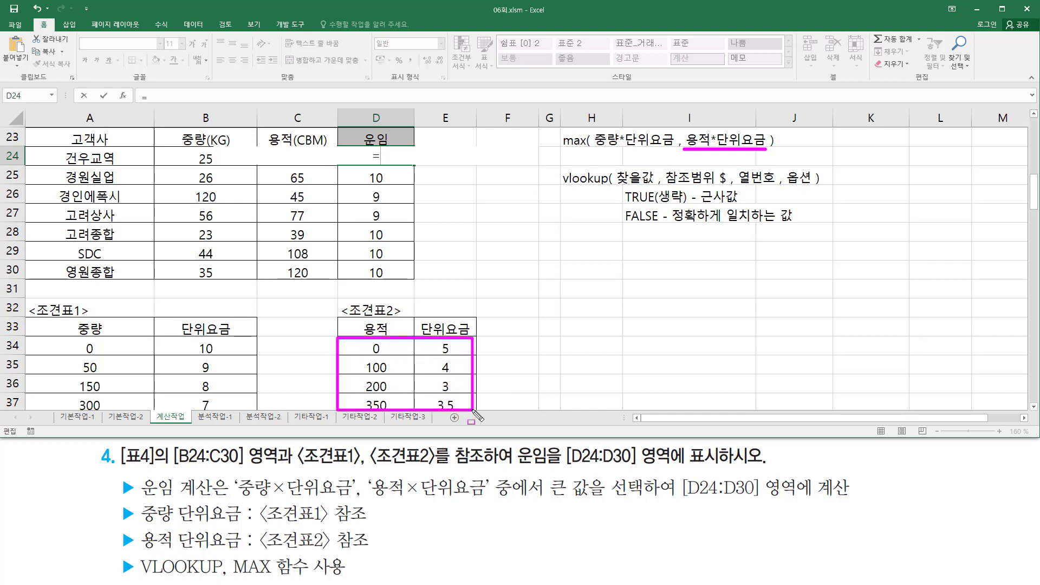
key(Escape)
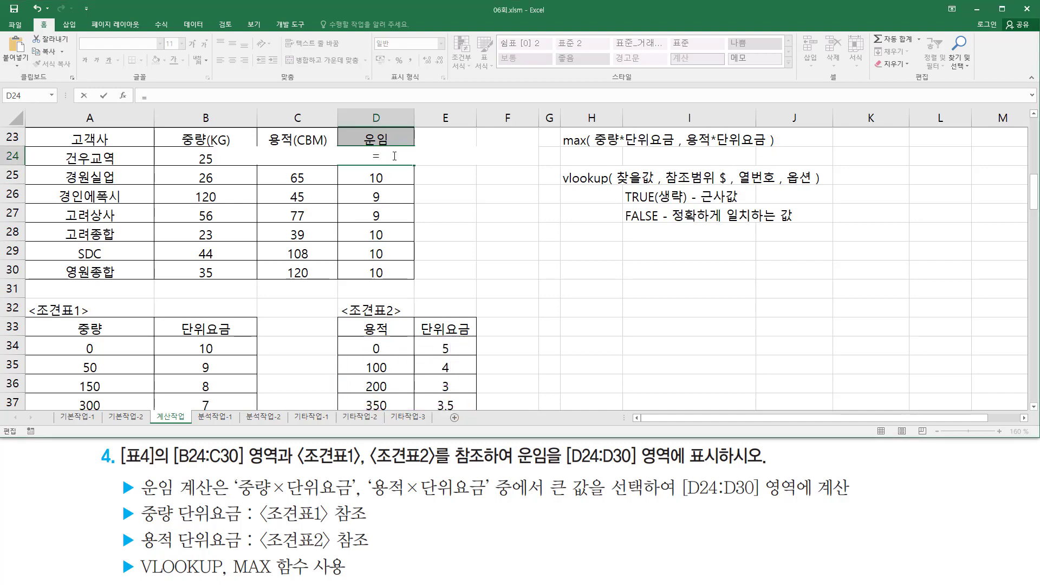
Step: Build a VLOOKUP in D24 that looks up the volume in C24 within $D$34:$E$37 using column index 2
text(vlook)
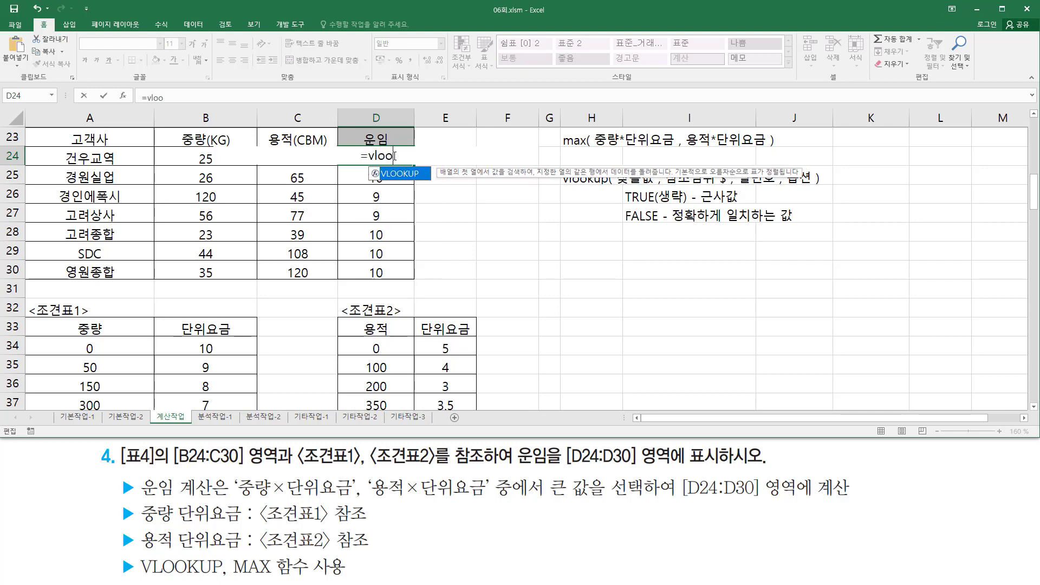
key(Tab)
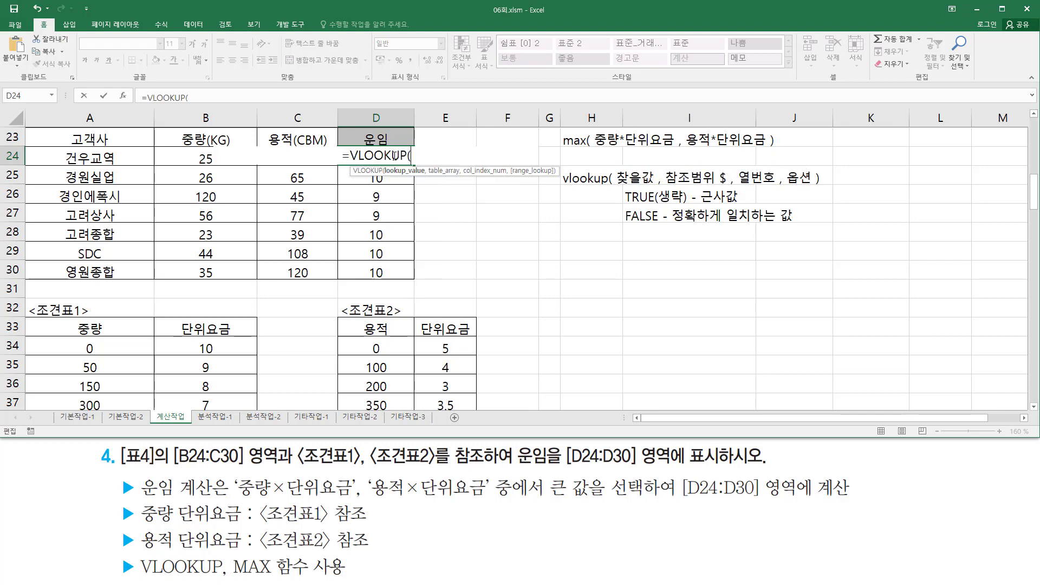
click(307, 175)
key(Up)
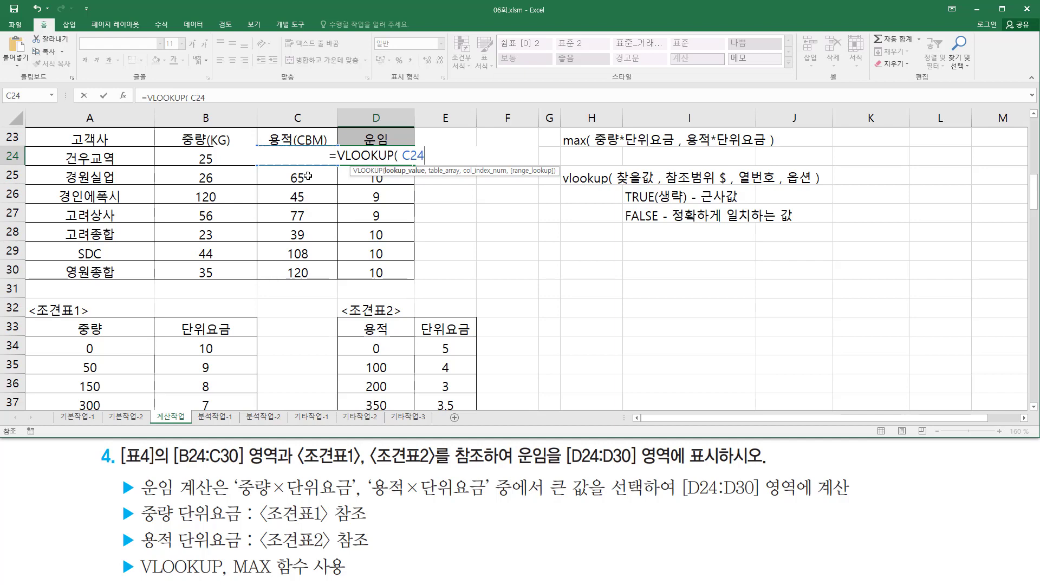
text(,)
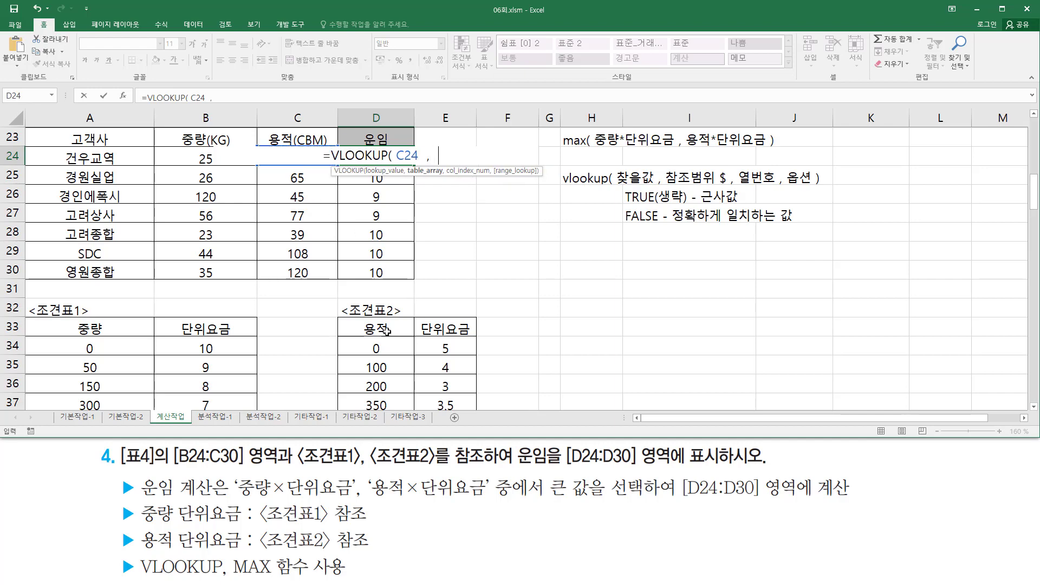
drag(359, 342, 442, 402)
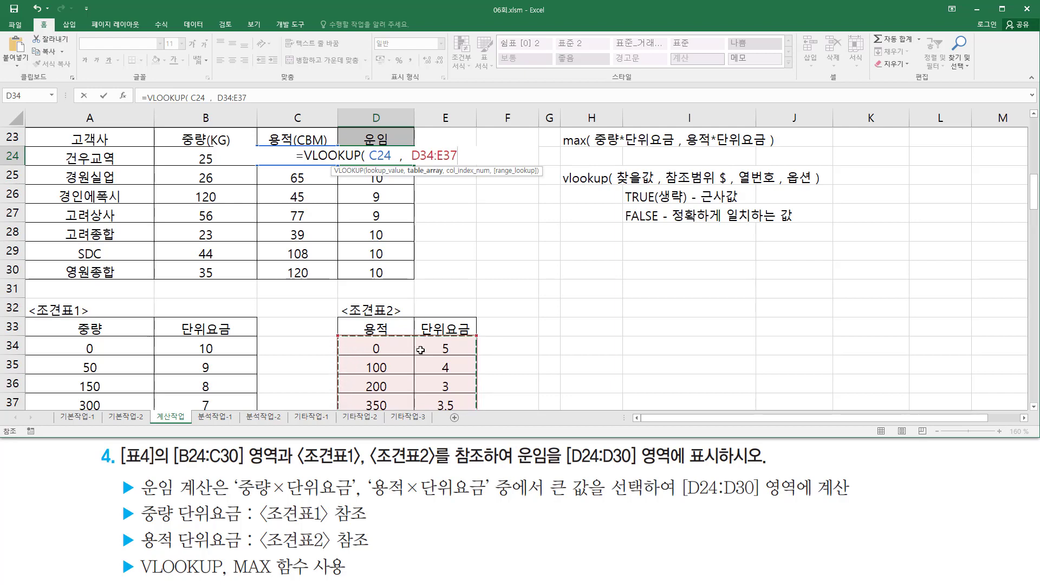
key(F4)
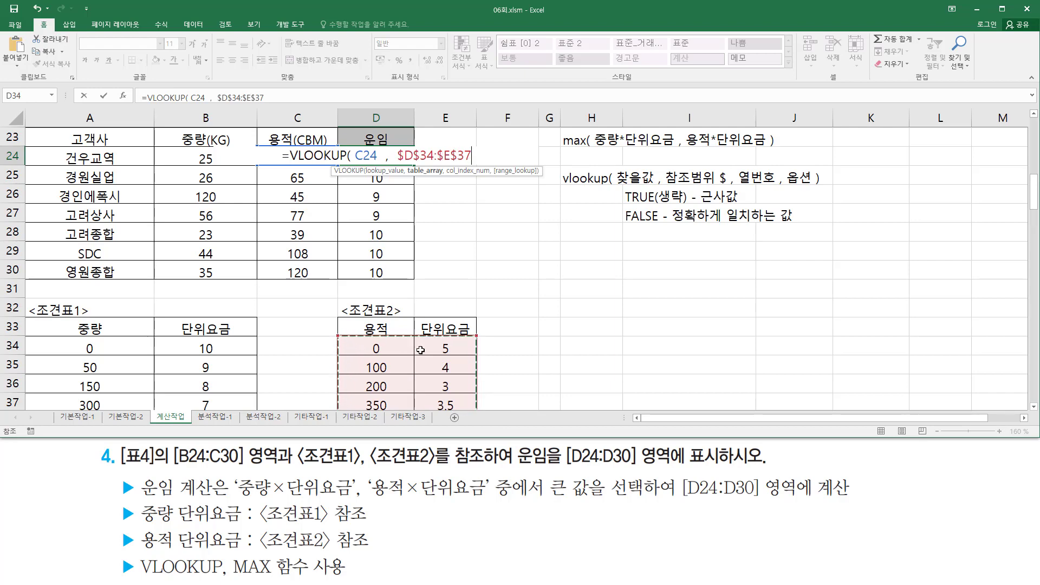
text(,)
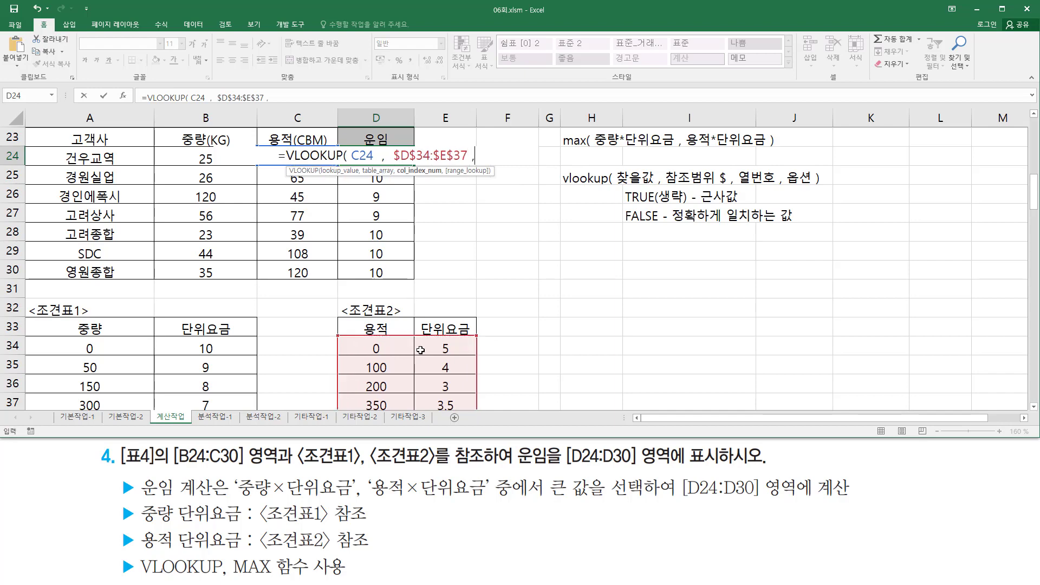
text( 2)
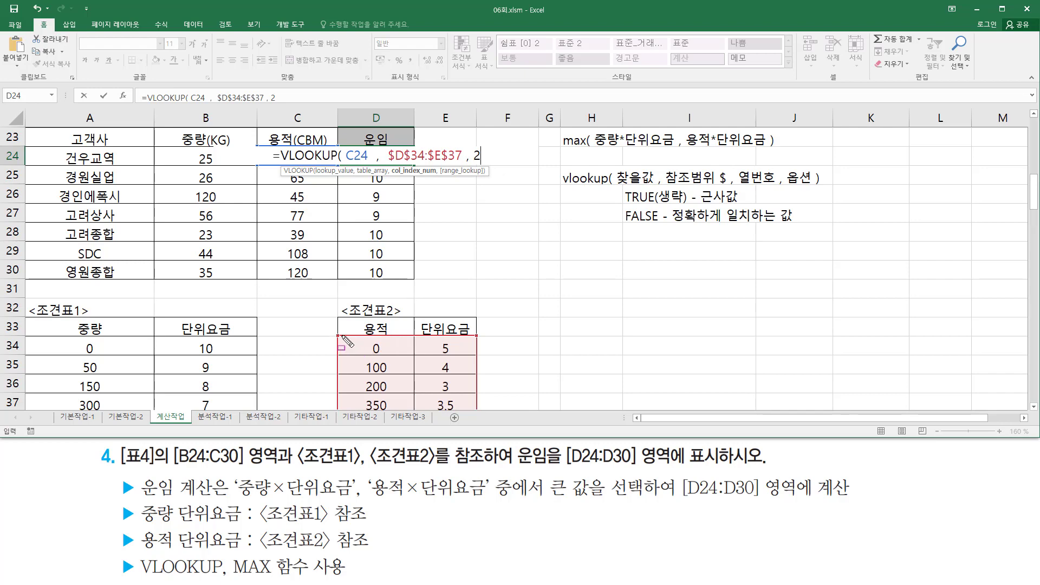
drag(340, 335, 469, 409)
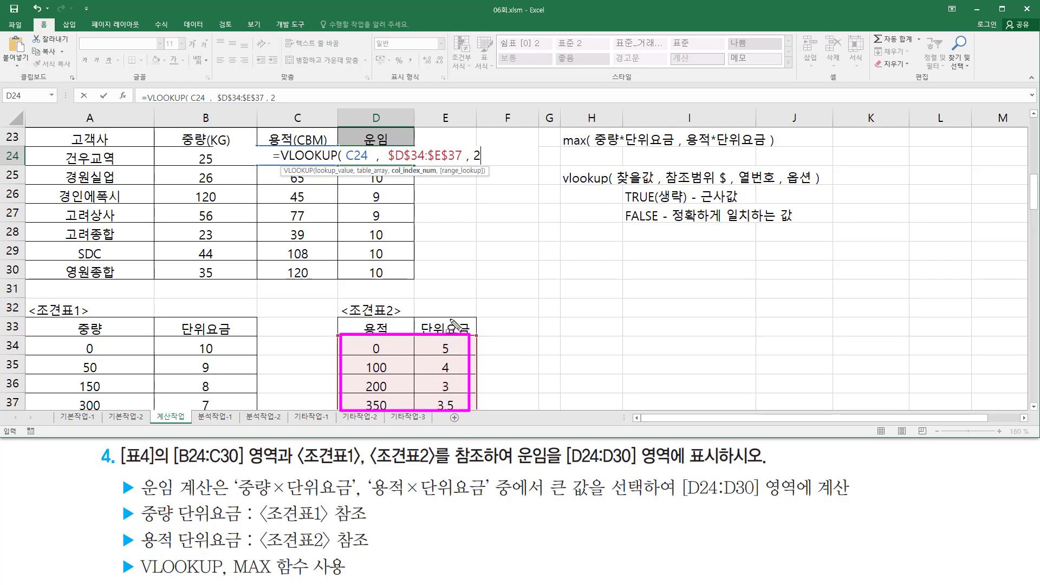
drag(445, 313, 446, 411)
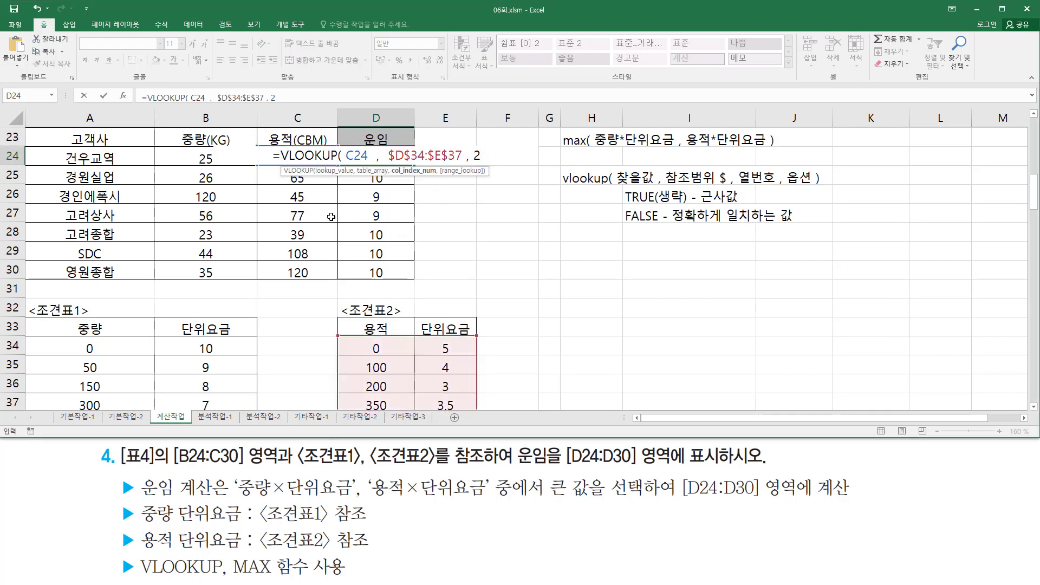
drag(285, 245, 318, 260)
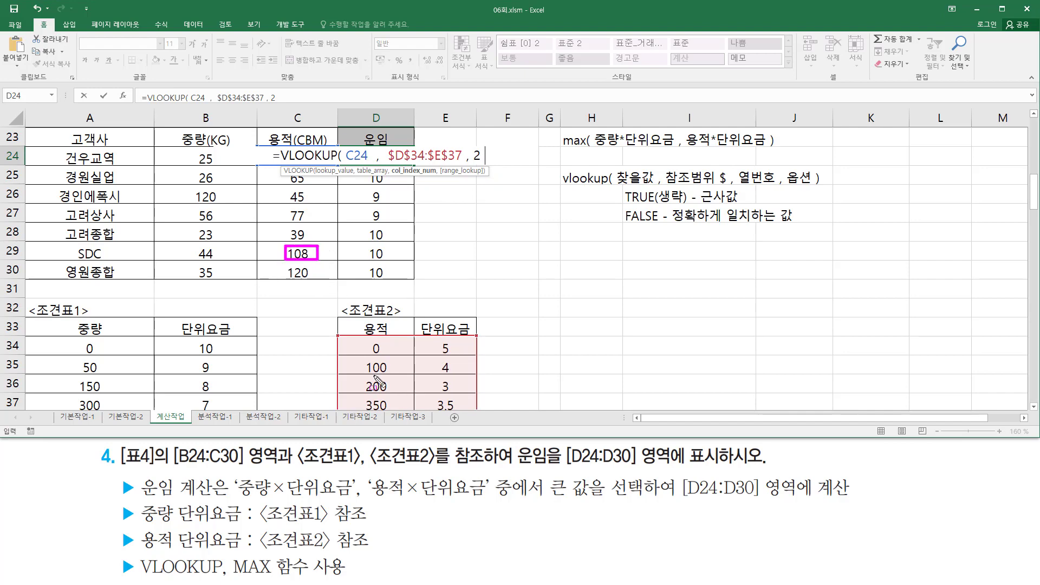
drag(363, 338, 394, 411)
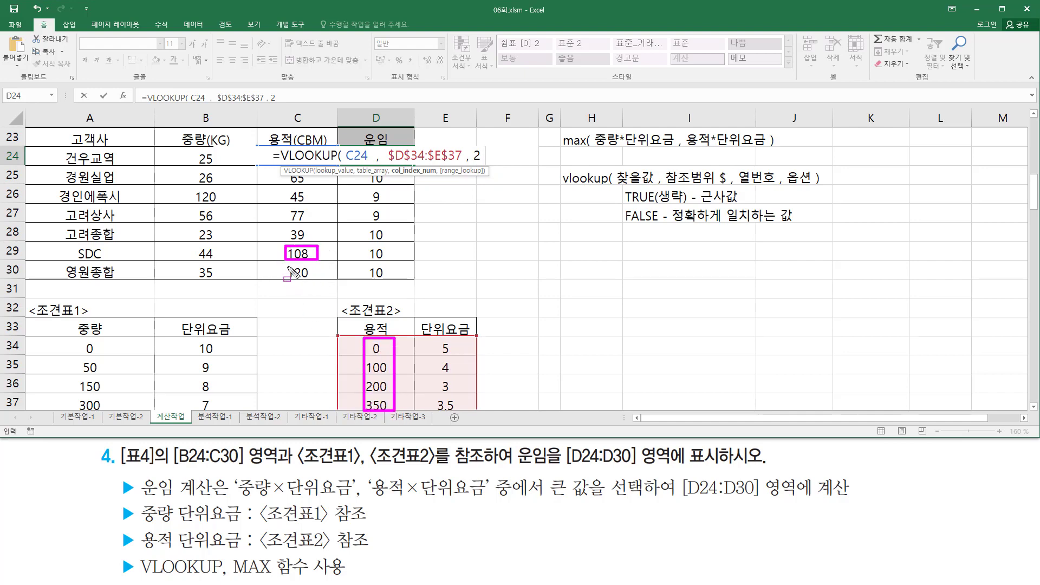
mouse_move(284, 264)
mouse_down()
mouse_move(302, 285)
mouse_move(320, 286)
mouse_up()
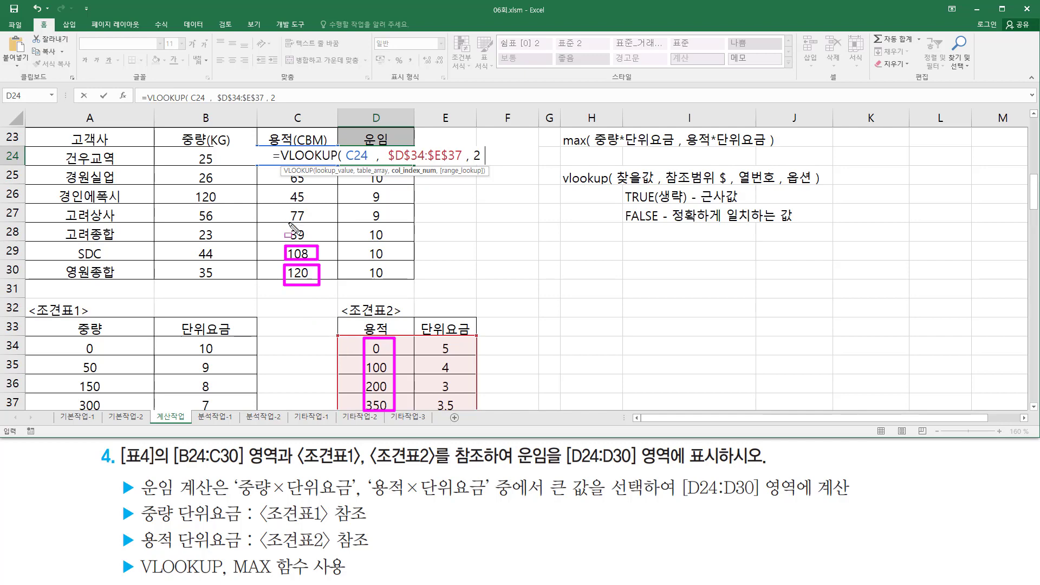
mouse_move(289, 222)
mouse_down()
mouse_move(321, 246)
mouse_move(313, 243)
mouse_up()
drag(622, 204, 689, 205)
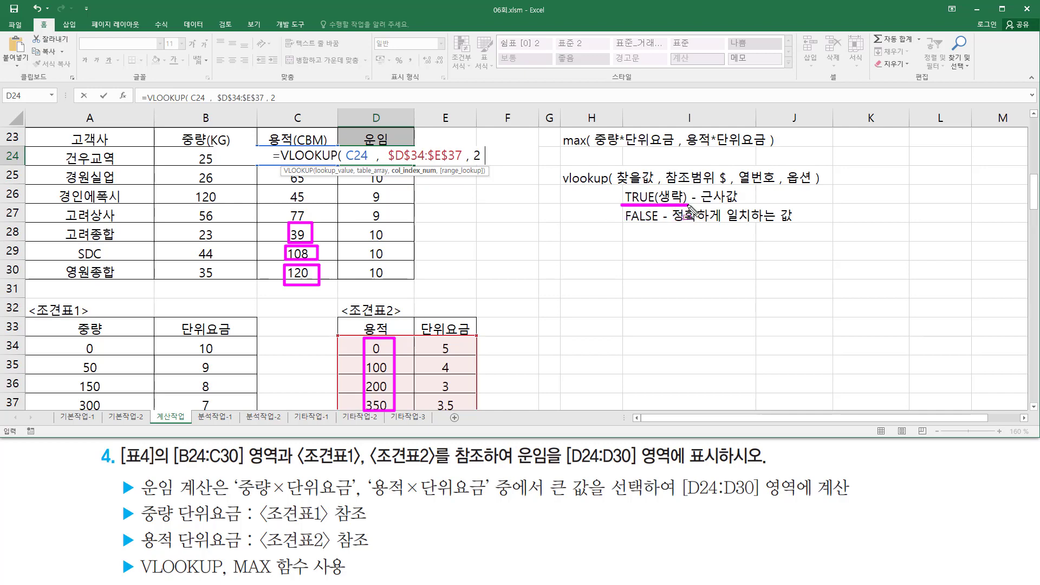
key(Escape)
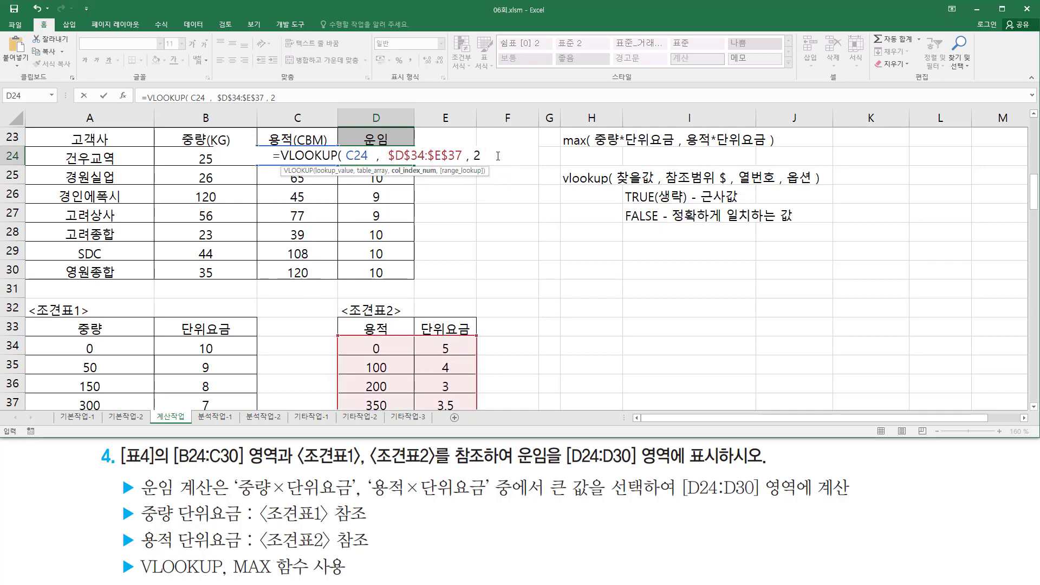
Step: Close and enter D24's volume lookup without a range lookup option, and fill it down through D30
text())
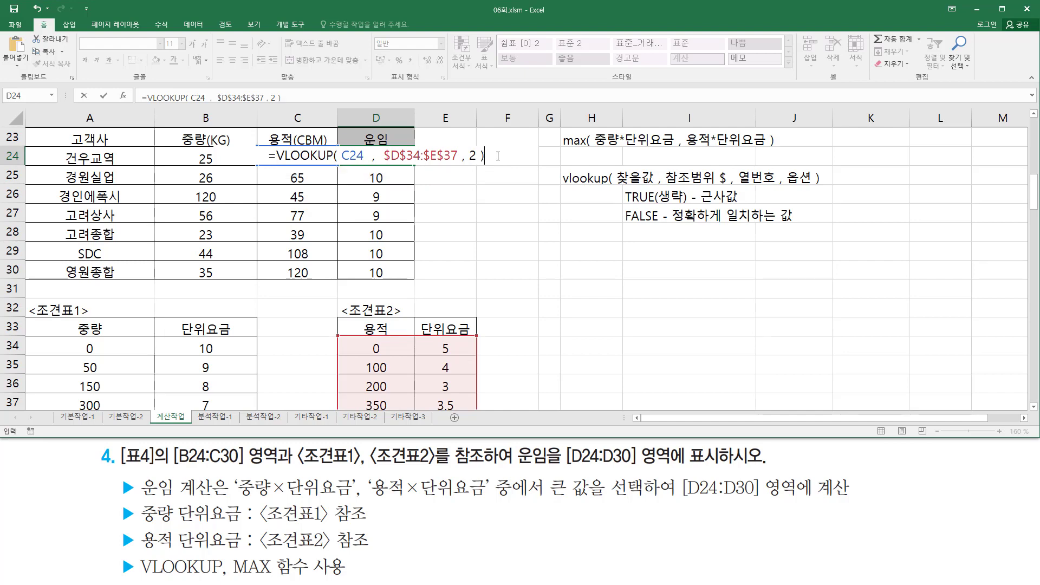
key(Return)
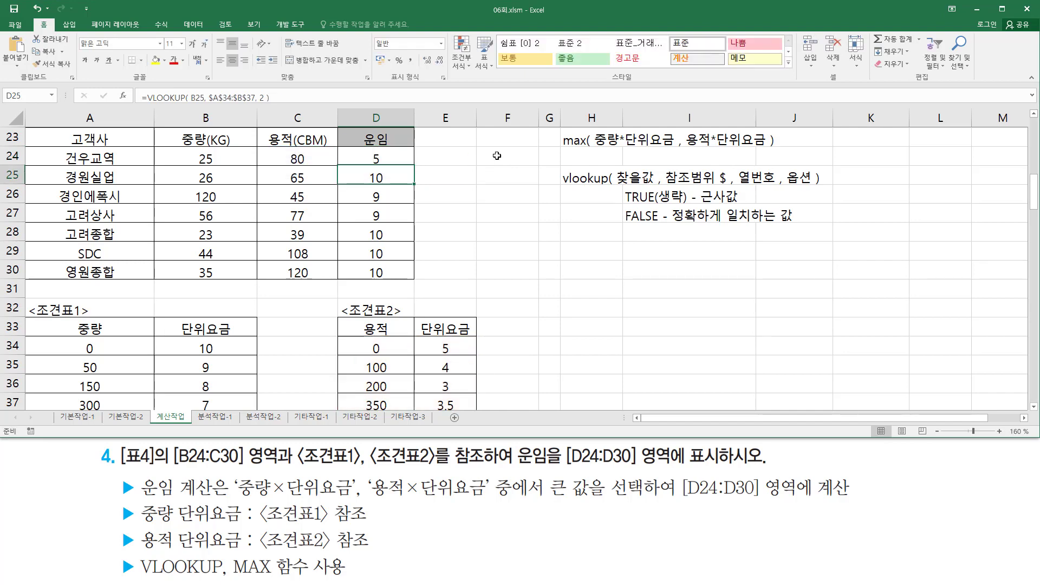
click(404, 161)
drag(414, 164, 418, 277)
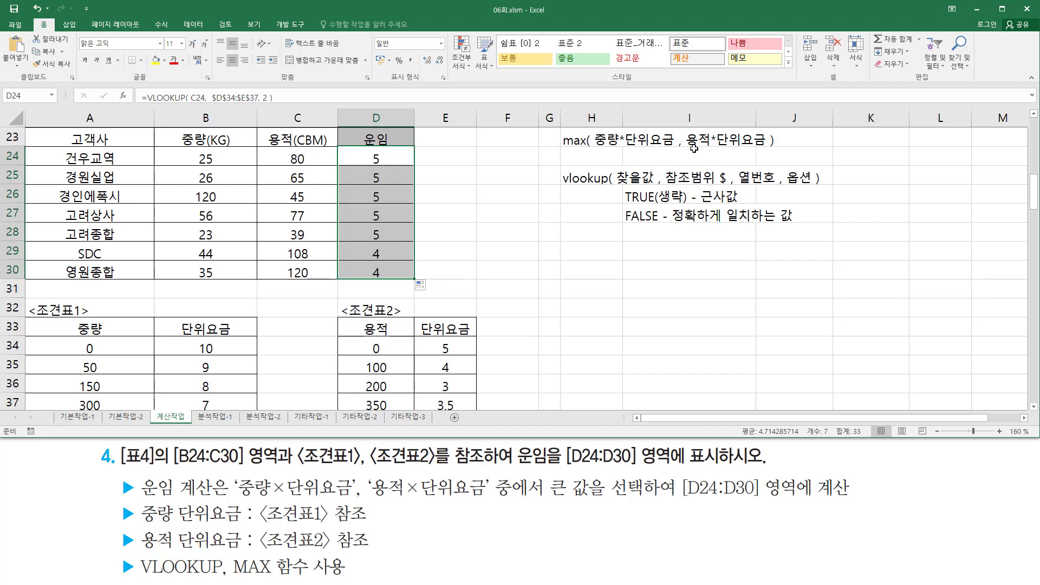
drag(716, 147, 765, 147)
mouse_move(683, 134)
mouse_down()
mouse_move(710, 124)
mouse_move(717, 149)
mouse_up()
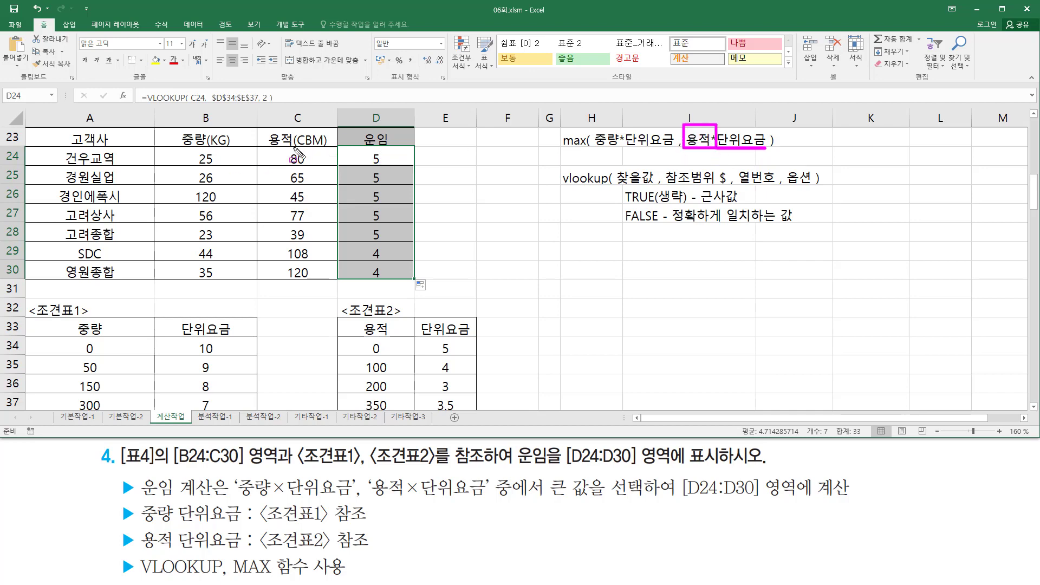
drag(287, 148, 313, 165)
key(Escape)
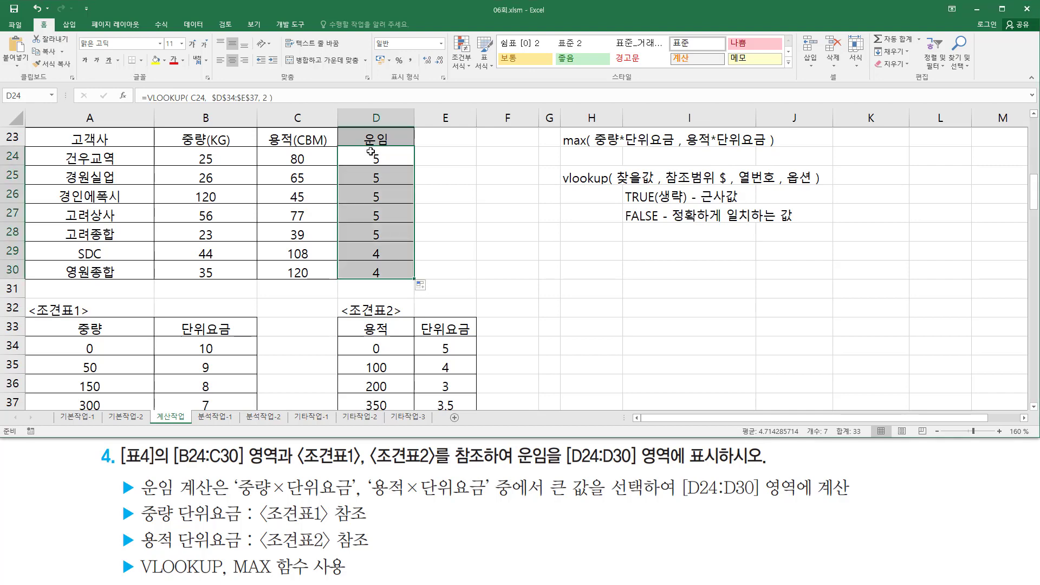
Step: Edit the D24 formula to multiply the volume in C24 by the lookup: =C24 * VLOOKUP( C24, $D$34:$E$37, 2 )
double_click(371, 156)
click(282, 157)
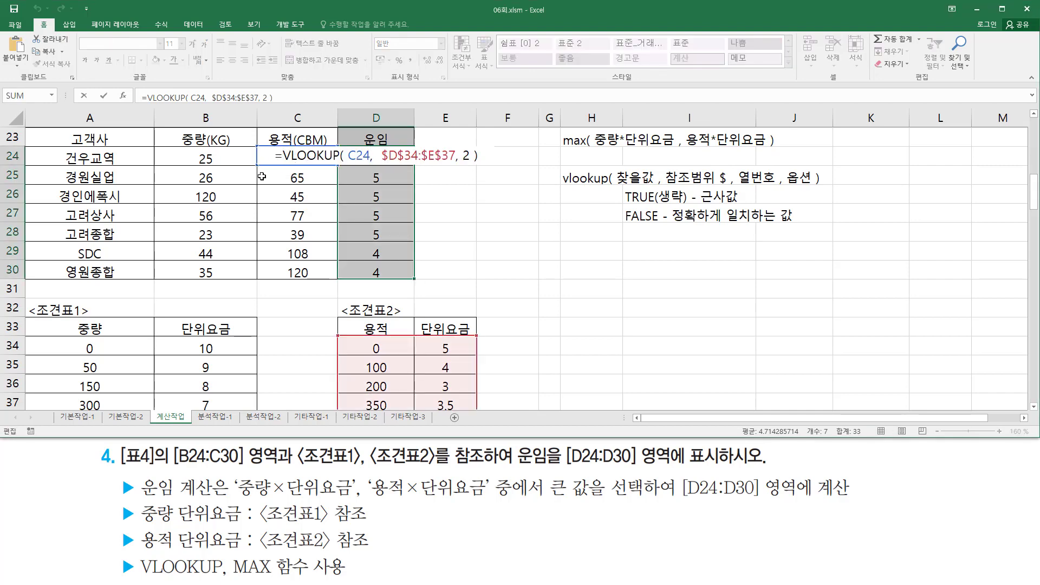
click(270, 177)
key(BackSpace)
text(4 *)
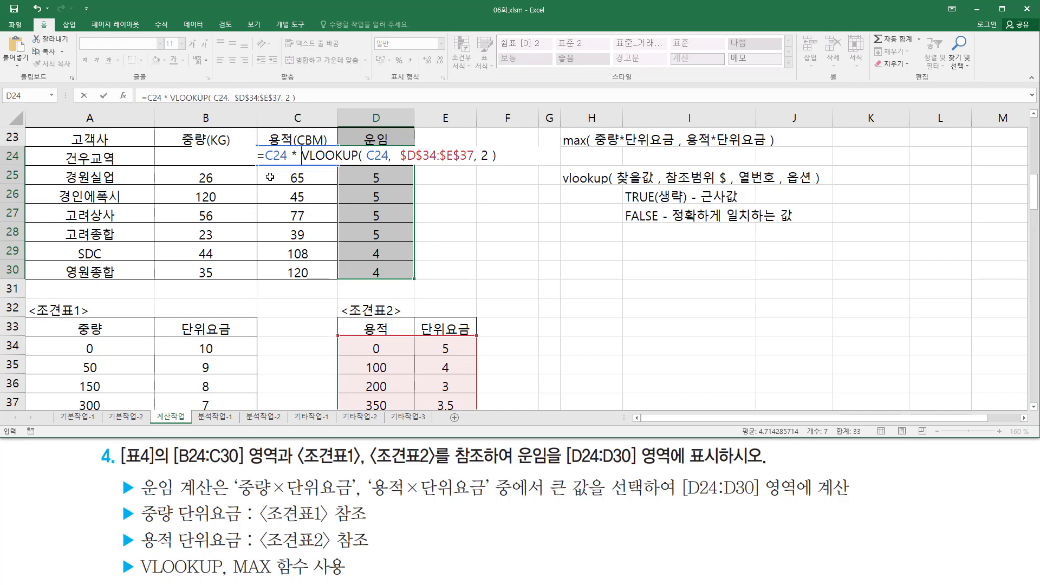
drag(265, 162, 287, 162)
drag(299, 161, 500, 162)
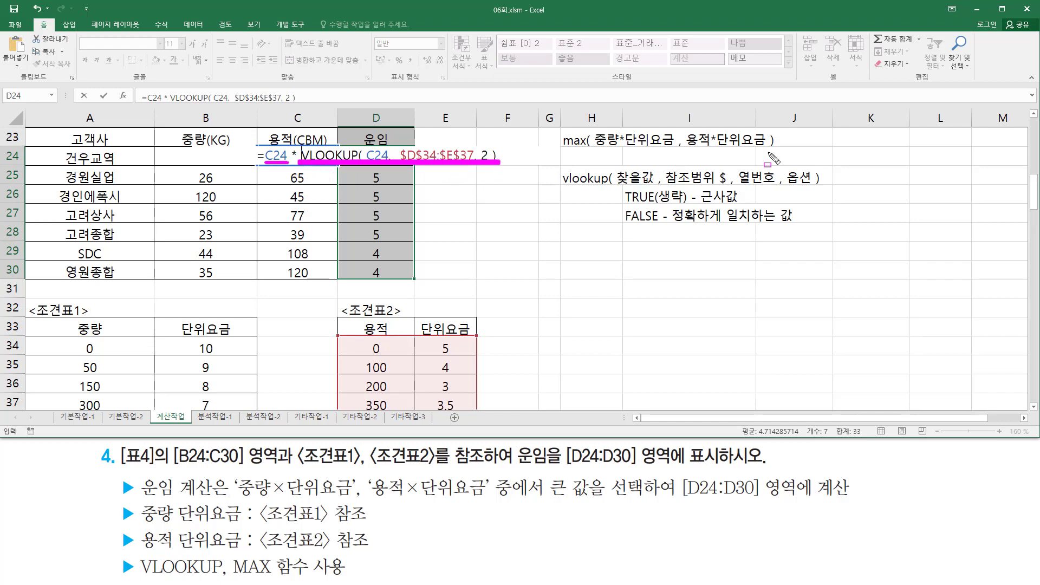
drag(691, 146, 764, 147)
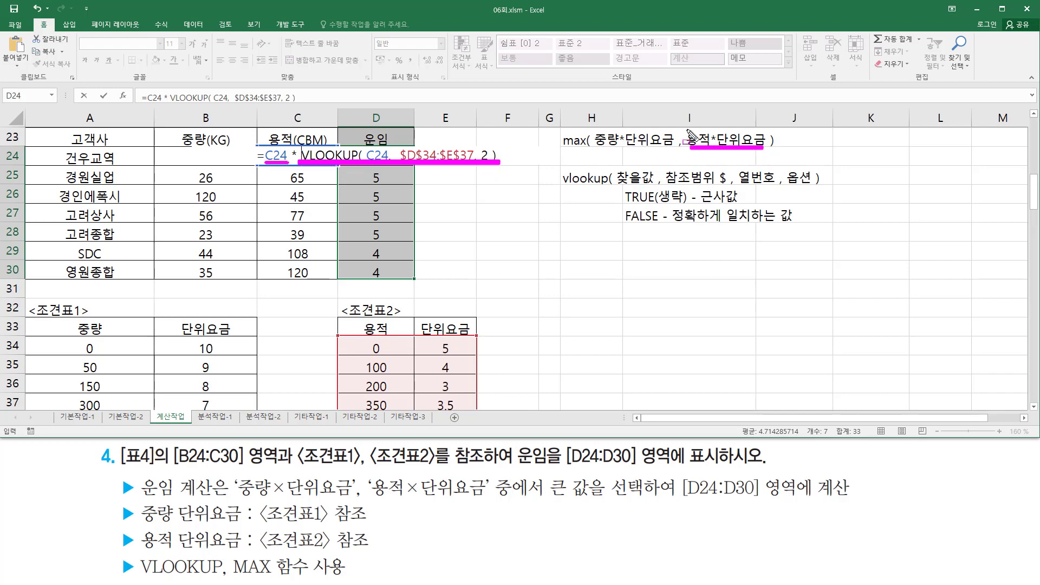
drag(689, 132, 764, 157)
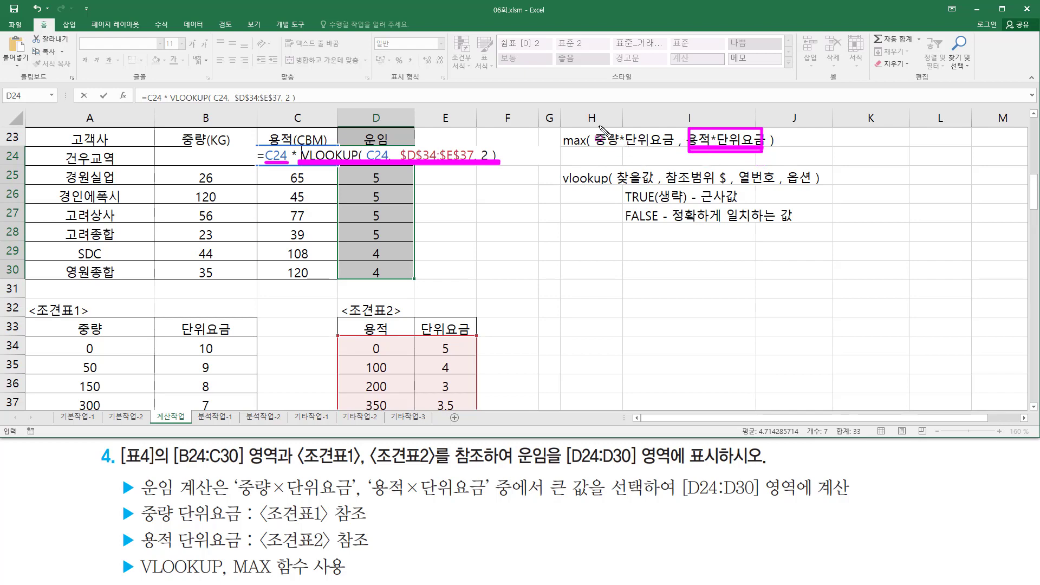
mouse_move(600, 128)
mouse_down()
mouse_move(667, 136)
mouse_move(674, 154)
mouse_up()
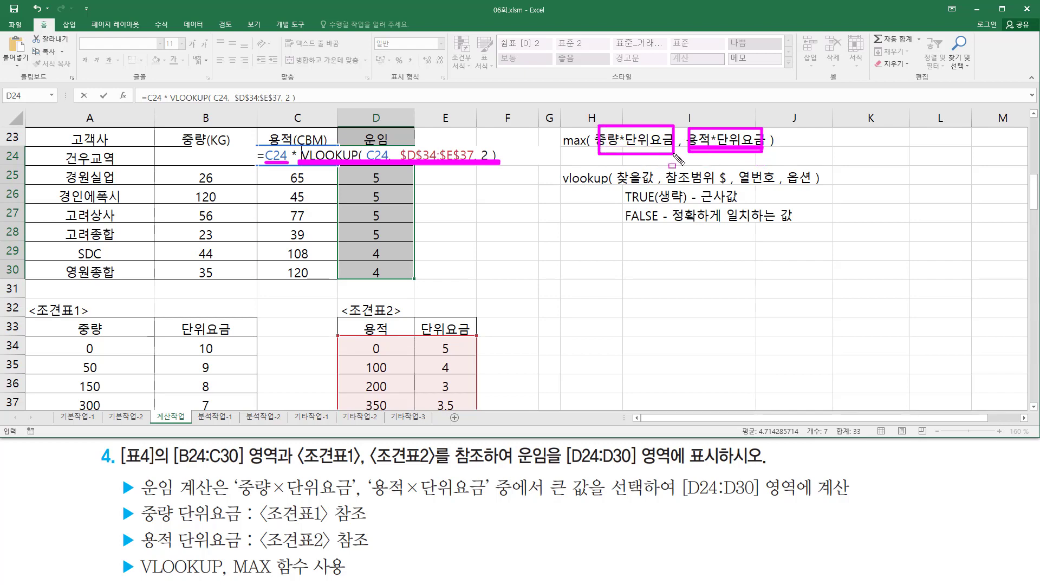
drag(564, 147, 585, 147)
key(Escape)
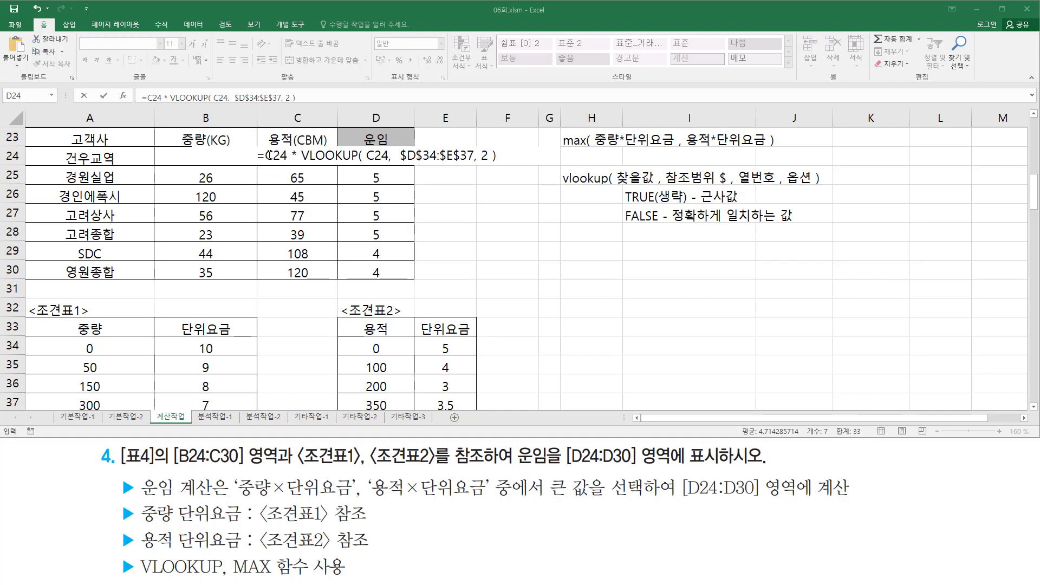
Step: Insert the opening of a MAX function before the volume expression in D24's formula
click(268, 156)
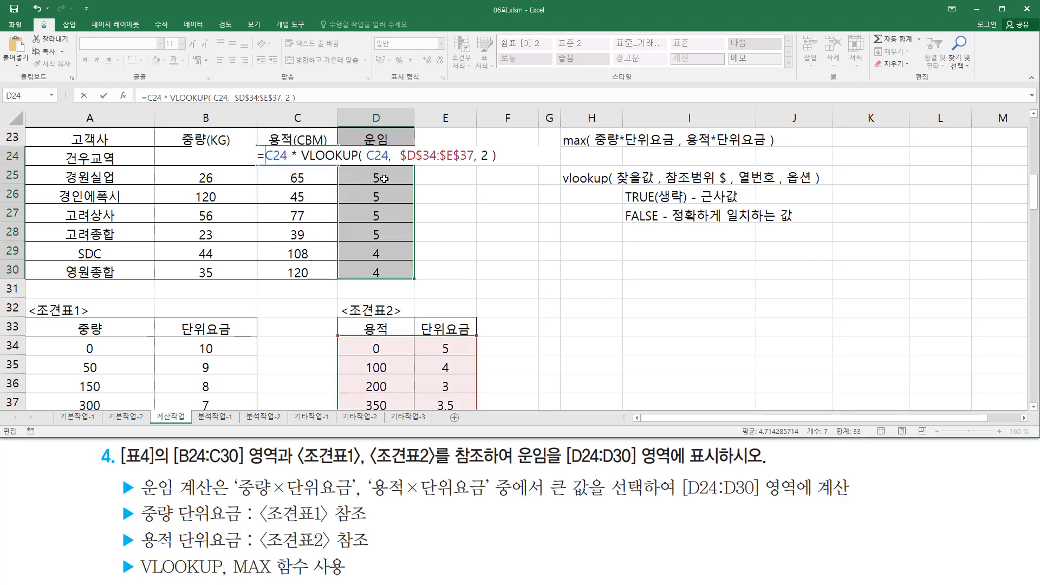
text(max)
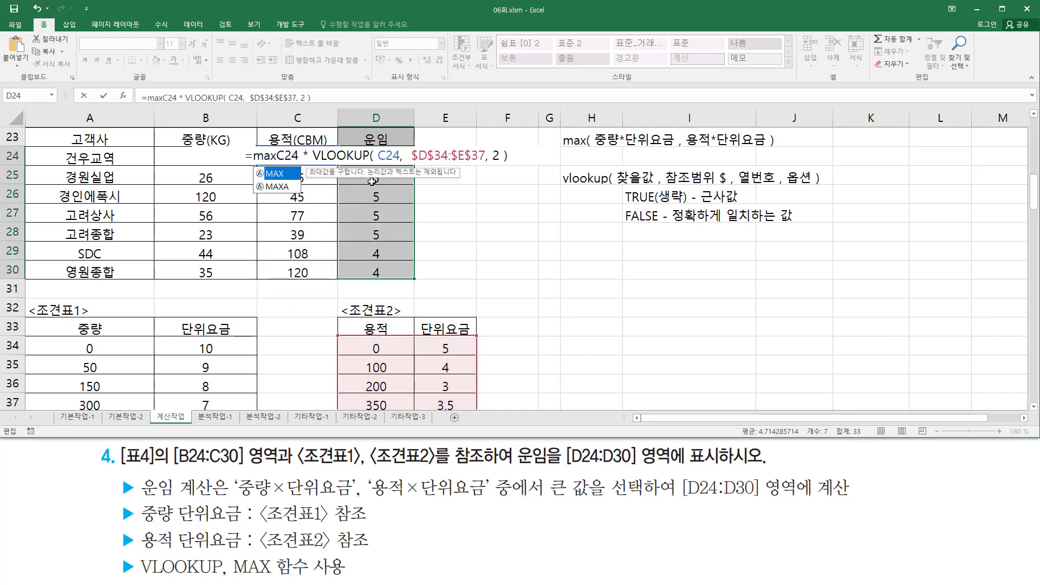
text(()
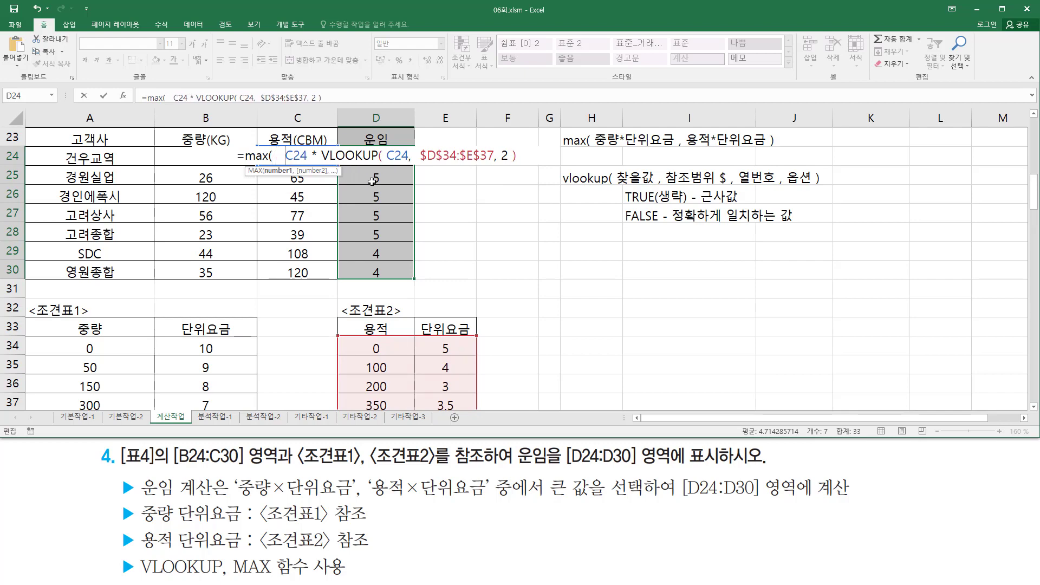
drag(593, 149, 671, 148)
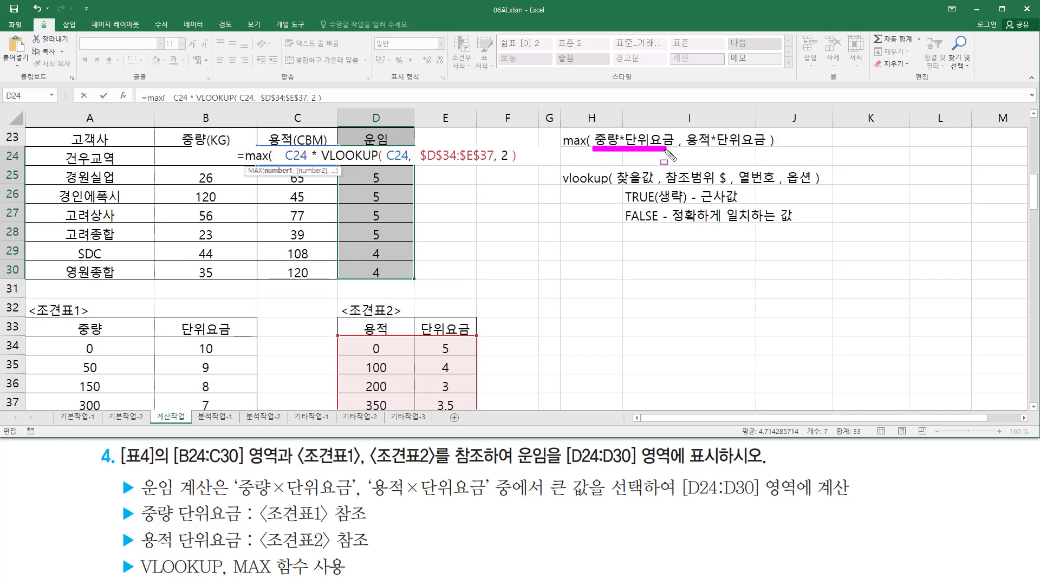
key(Escape)
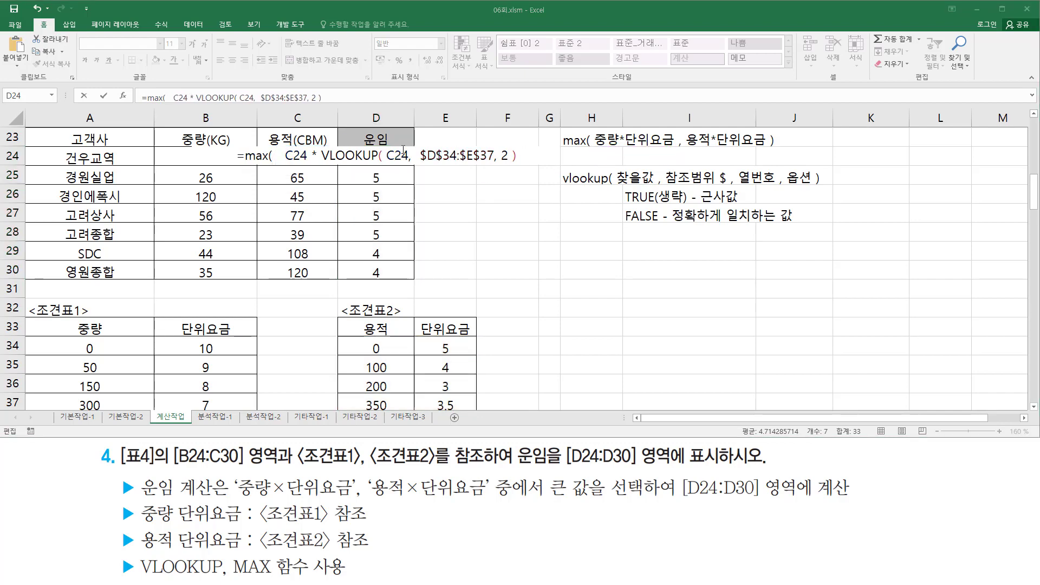
Step: Paste B24 * VLOOKUP( B24, $A$34:$B$37, 2 ) as MAX's first argument in D24, separate it with a comma, and close the function
click(281, 157)
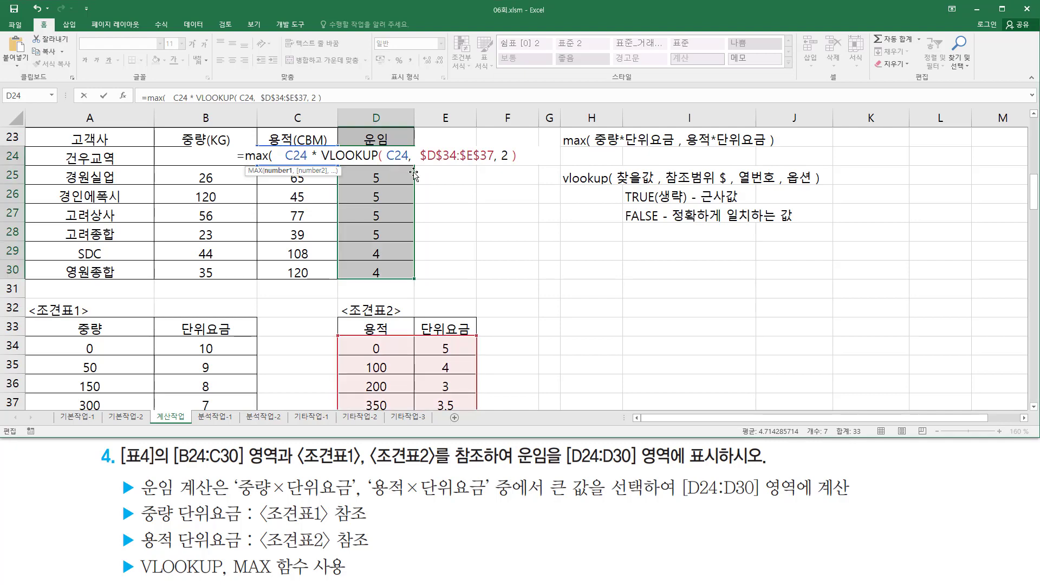
text(B24 * VLOOKUP( B24, $A$34:$B$37, 2 ))
text(,)
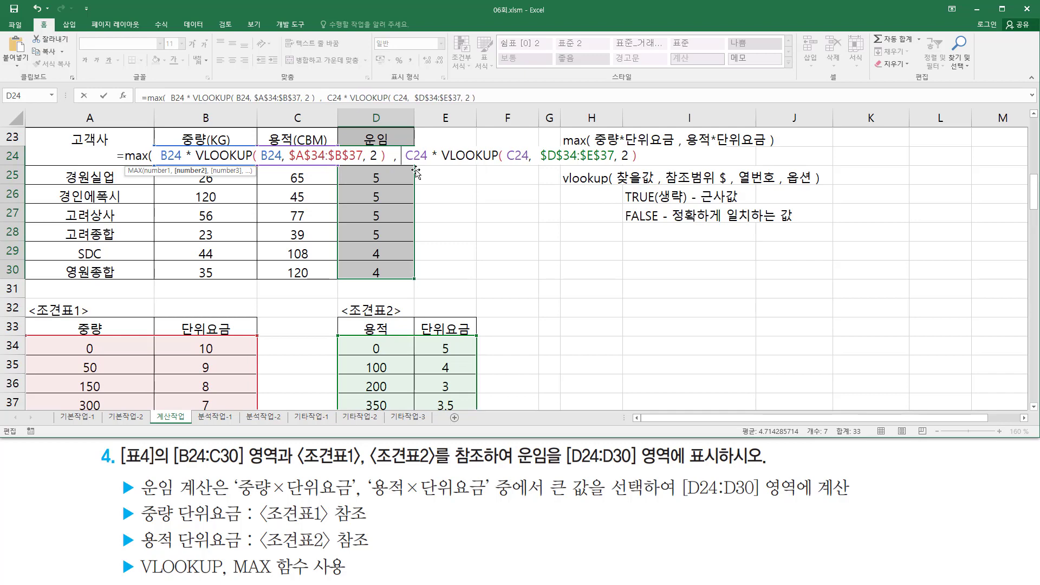
key(End)
text())
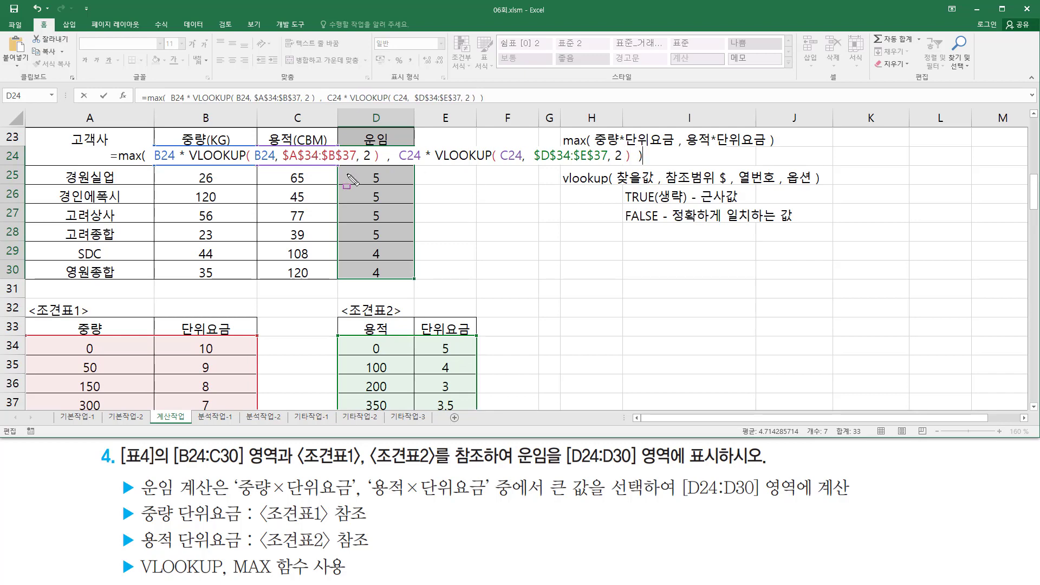
Step: Commit the MAX formula in D24 and fill it down through D30
key(Return)
click(381, 158)
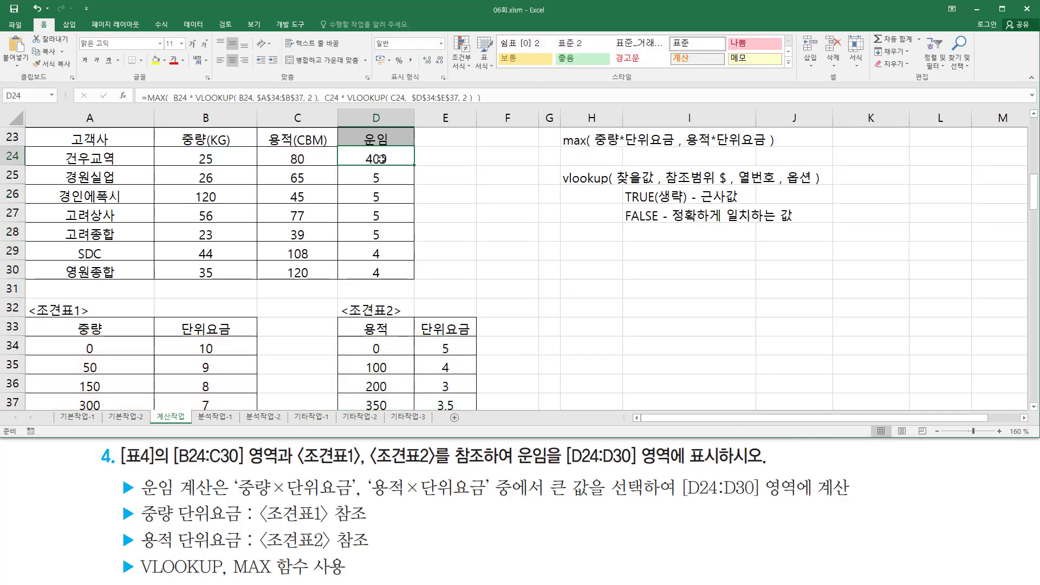
drag(416, 164, 414, 275)
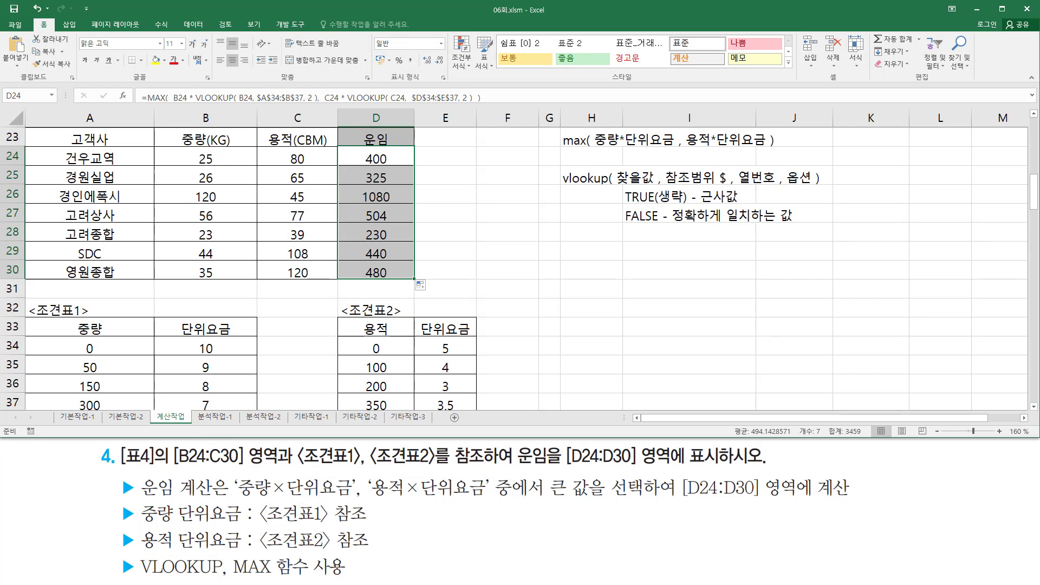
Step: Paste the finished D24 formula as plain text into H29, below the VLOOKUP notes
click(583, 253)
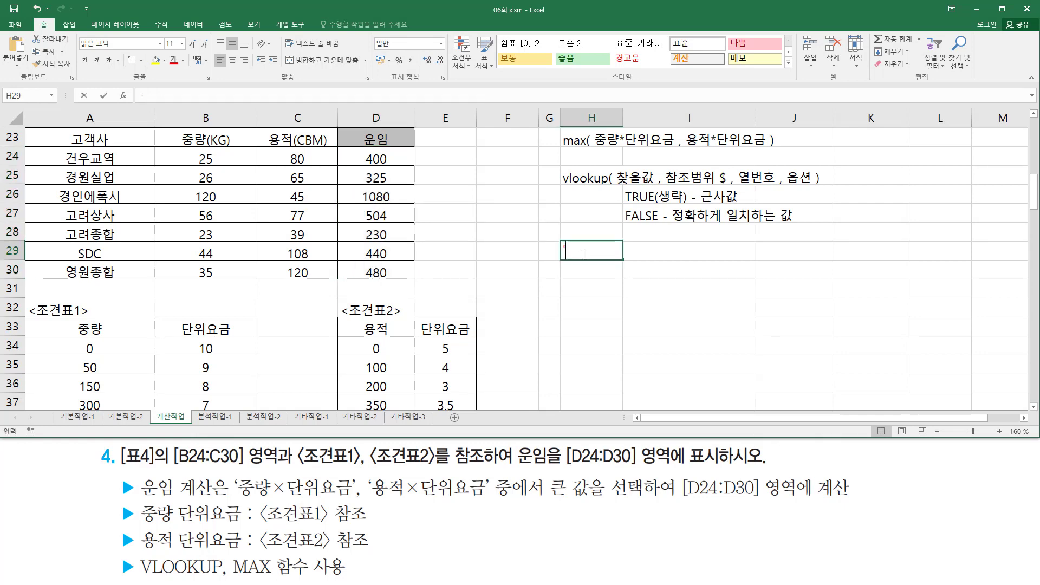
text(')
key(ctrl+v)
key(Return)
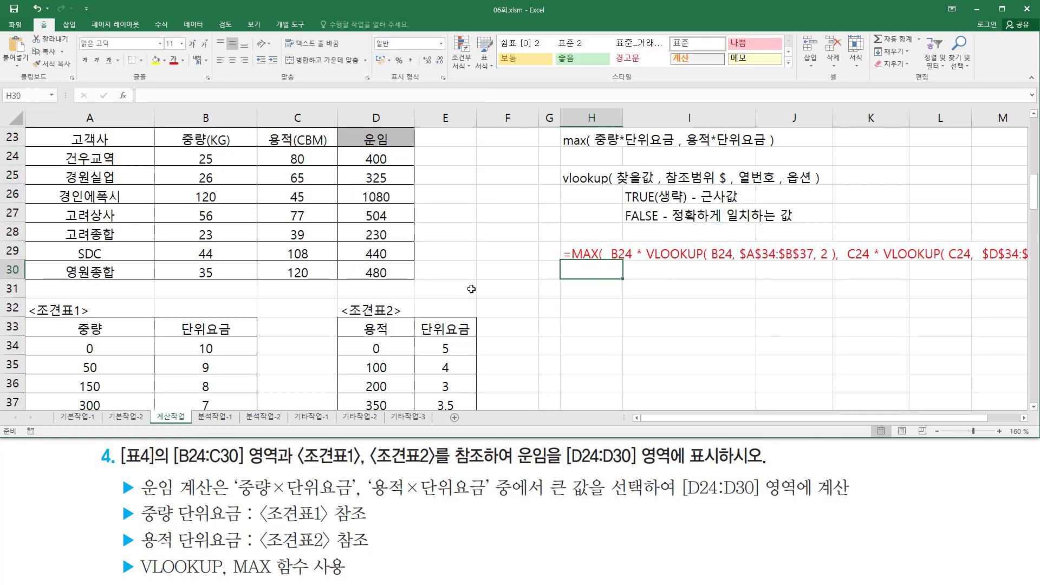
click(1023, 419)
click(1023, 419)
click(499, 329)
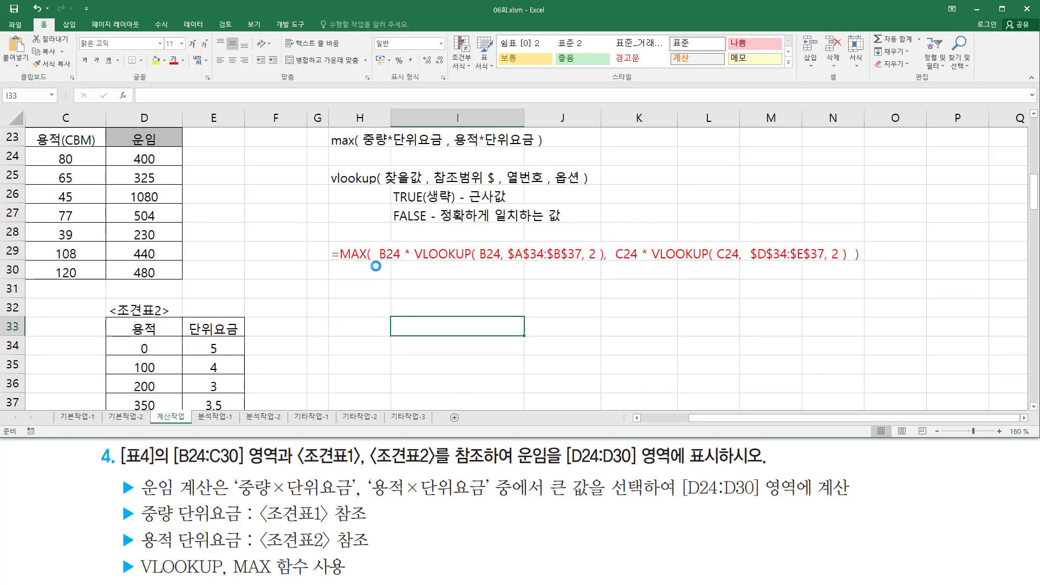
Step: Compare the two arguments of the H29 formula with the weight and volume pattern in the MAX note in H23
drag(379, 264, 603, 263)
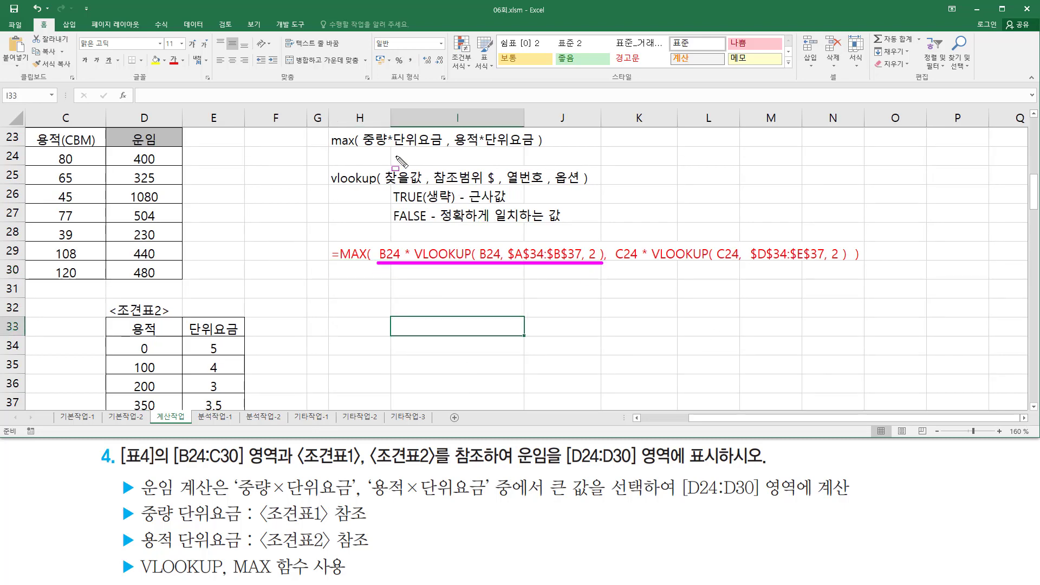
drag(364, 145, 442, 146)
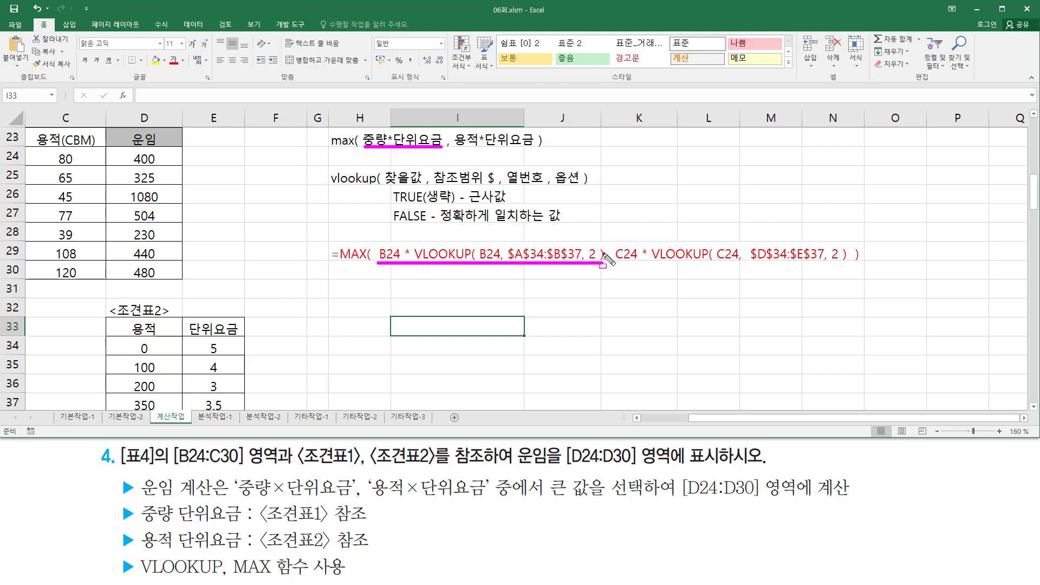
drag(606, 253, 606, 269)
mouse_move(451, 139)
mouse_down()
mouse_move(444, 154)
mouse_move(454, 142)
mouse_move(534, 146)
mouse_up()
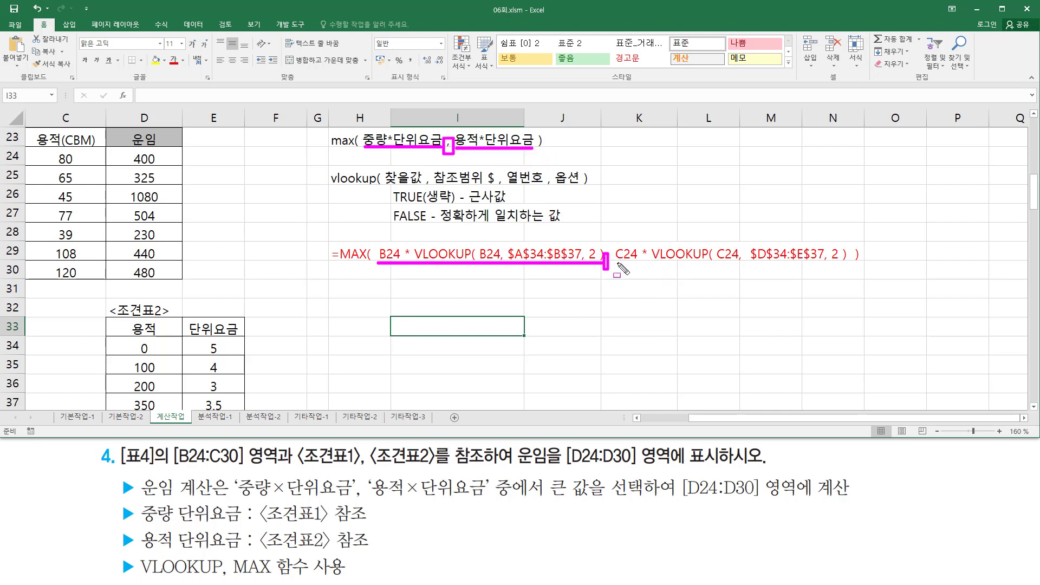
drag(615, 263, 848, 262)
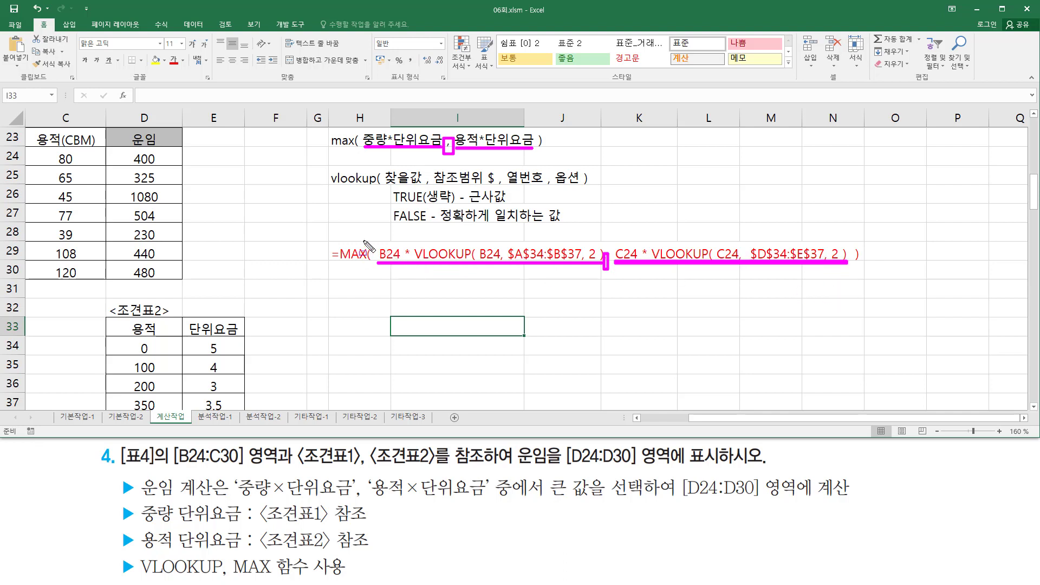
mouse_move(368, 235)
mouse_down()
mouse_move(382, 282)
mouse_move(880, 290)
mouse_move(862, 296)
mouse_up()
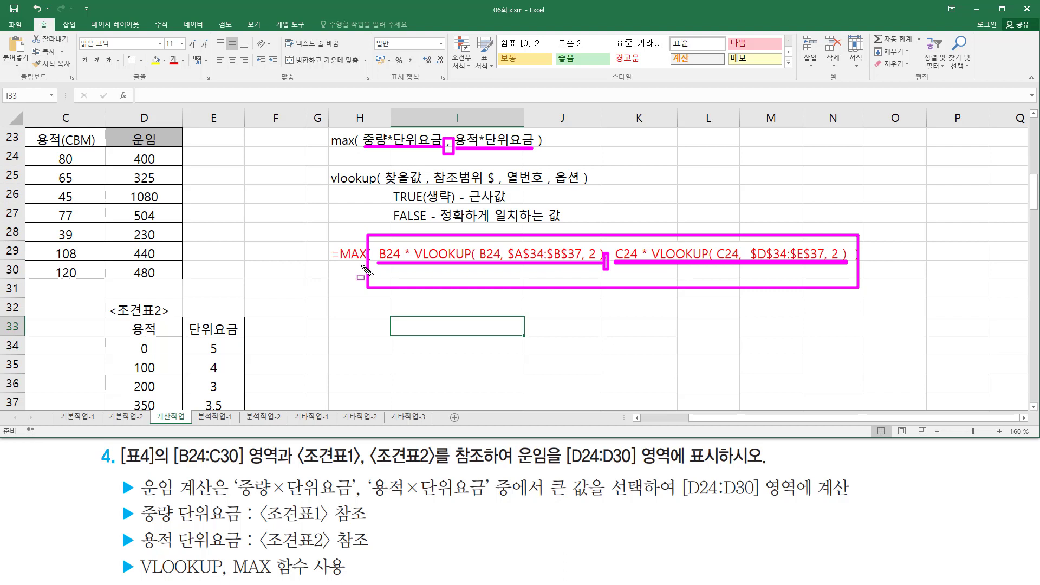
key(Escape)
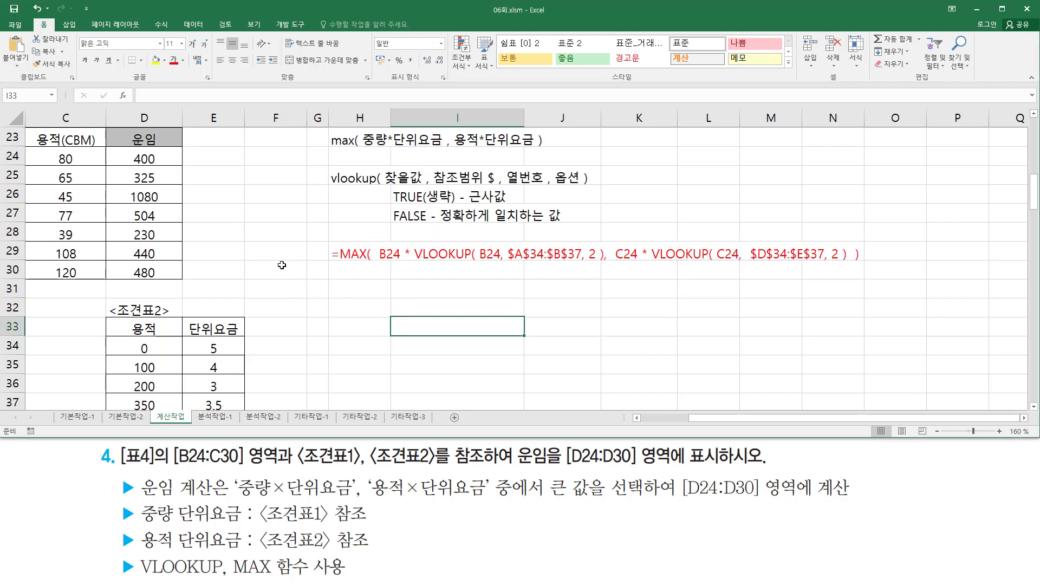
click(254, 249)
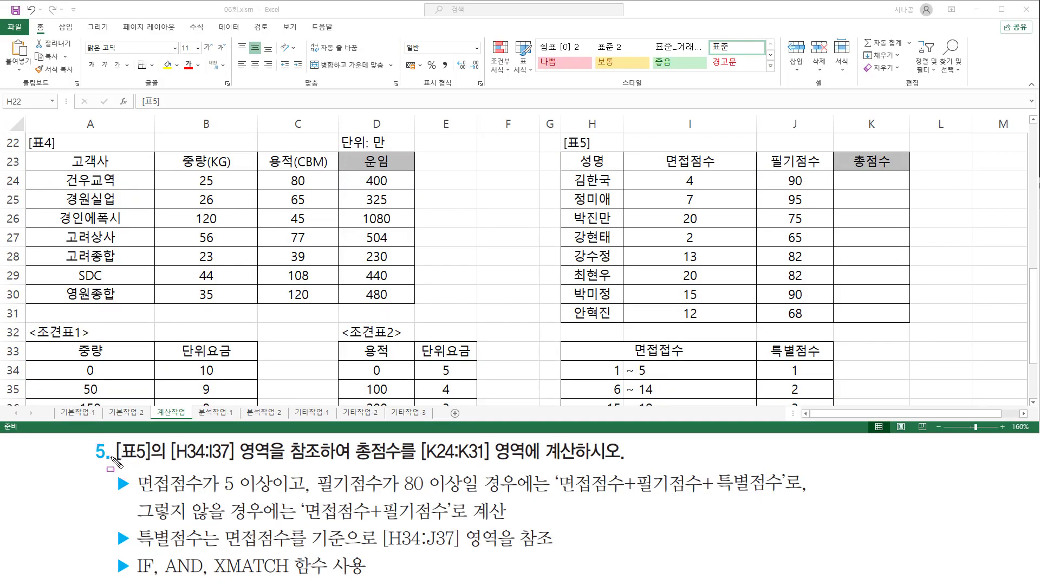
Step: Read task 5's opening line and locate the H34:I37 interview score ranges and the K24:K31 total score cells
drag(115, 461, 237, 464)
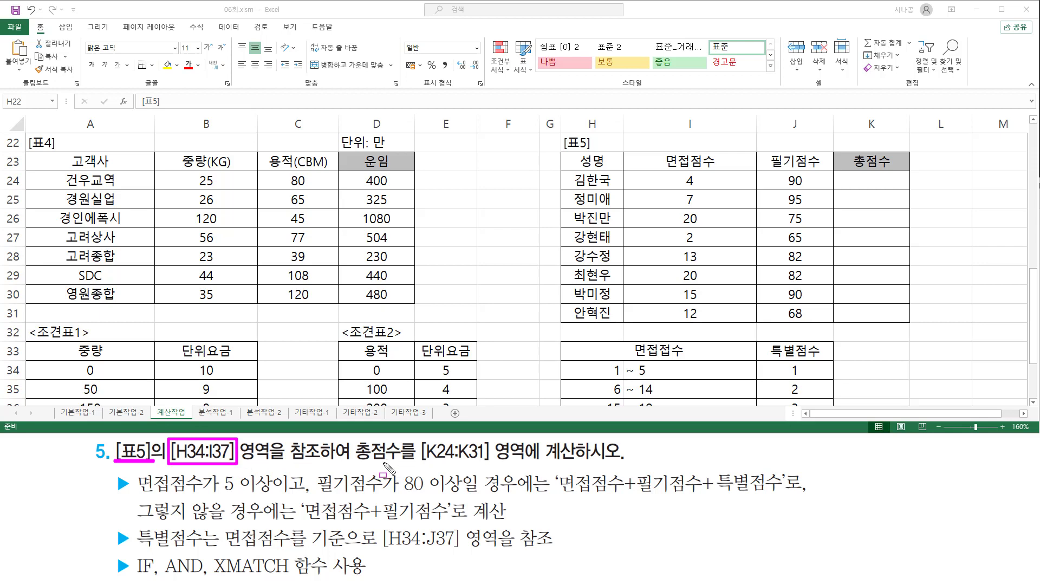
drag(354, 461, 493, 465)
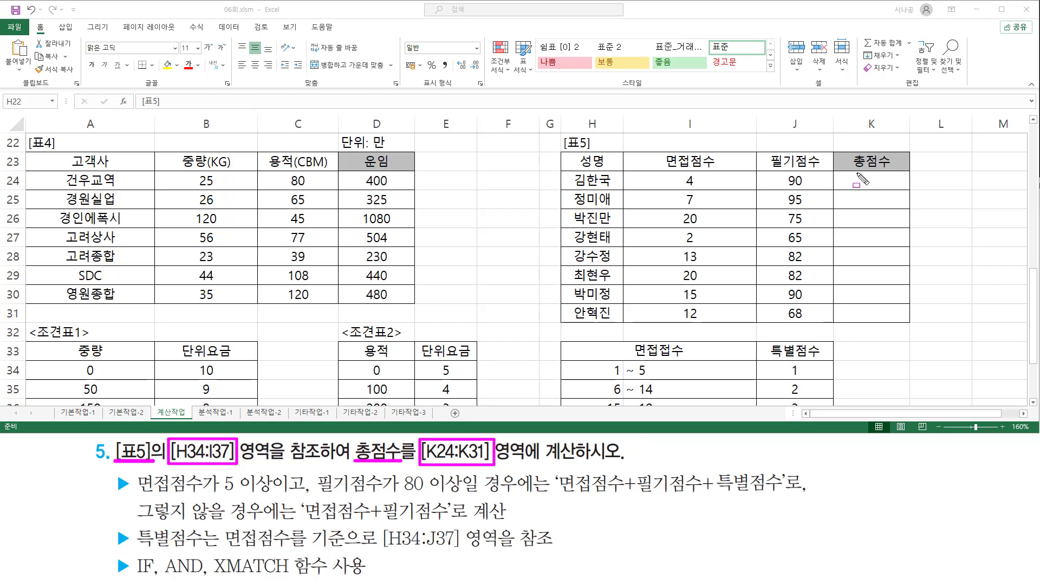
mouse_move(855, 173)
mouse_down()
mouse_move(874, 282)
mouse_move(904, 323)
mouse_up()
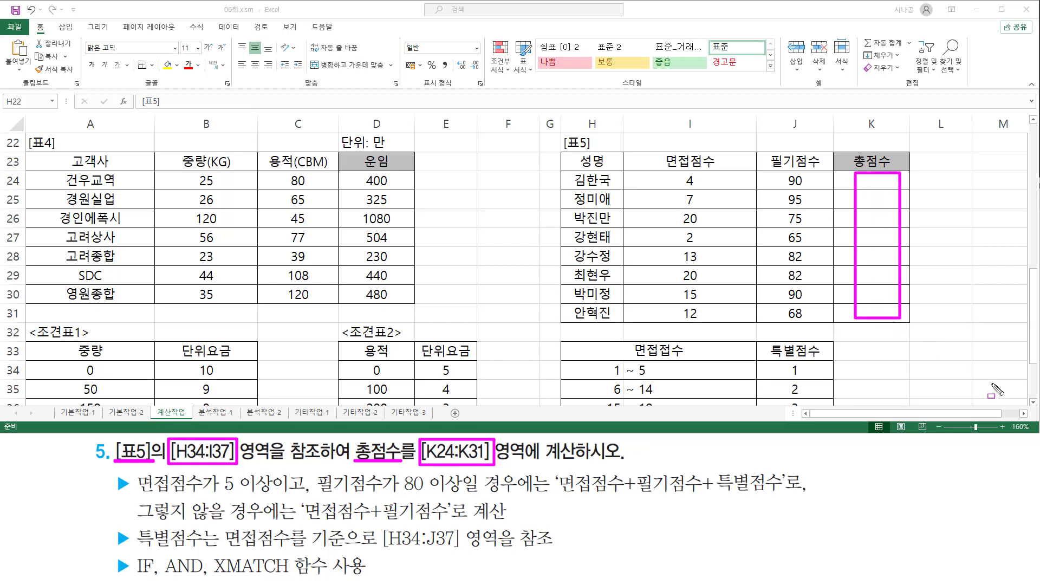
drag(161, 468, 322, 468)
key(Escape)
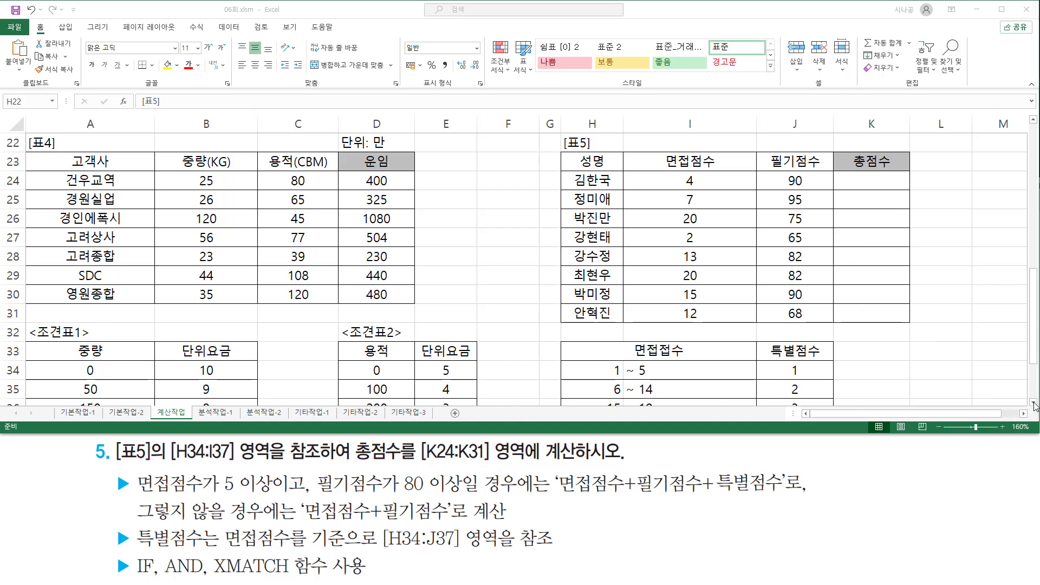
click(1034, 404)
click(1035, 403)
click(1034, 404)
click(1035, 404)
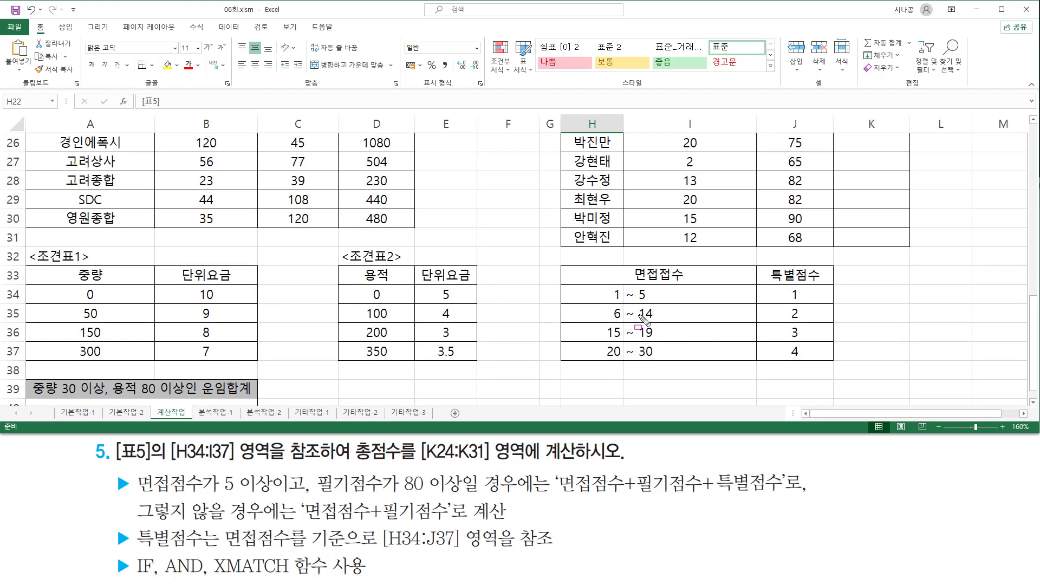
mouse_move(563, 284)
mouse_down()
mouse_move(616, 299)
mouse_move(740, 367)
mouse_move(756, 363)
mouse_up()
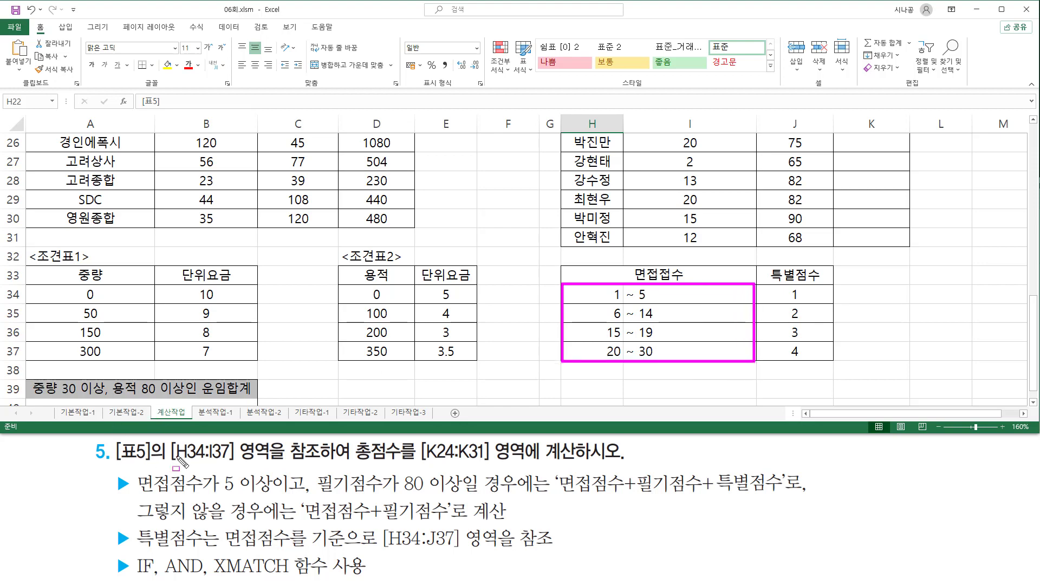
drag(169, 463, 310, 464)
drag(847, 132, 903, 242)
key(Escape)
scroll(972, 255, up, 1)
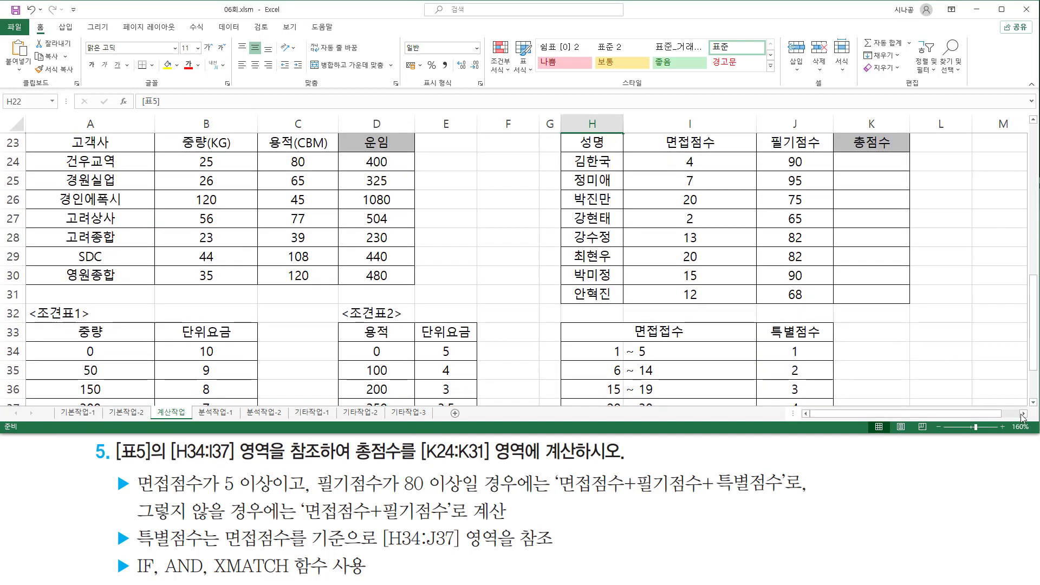
Step: Examine task 5's conditions on interview score 5 or more and written score 80 or more, and the calculation for each case
key(ctrl+2)
drag(140, 496, 460, 496)
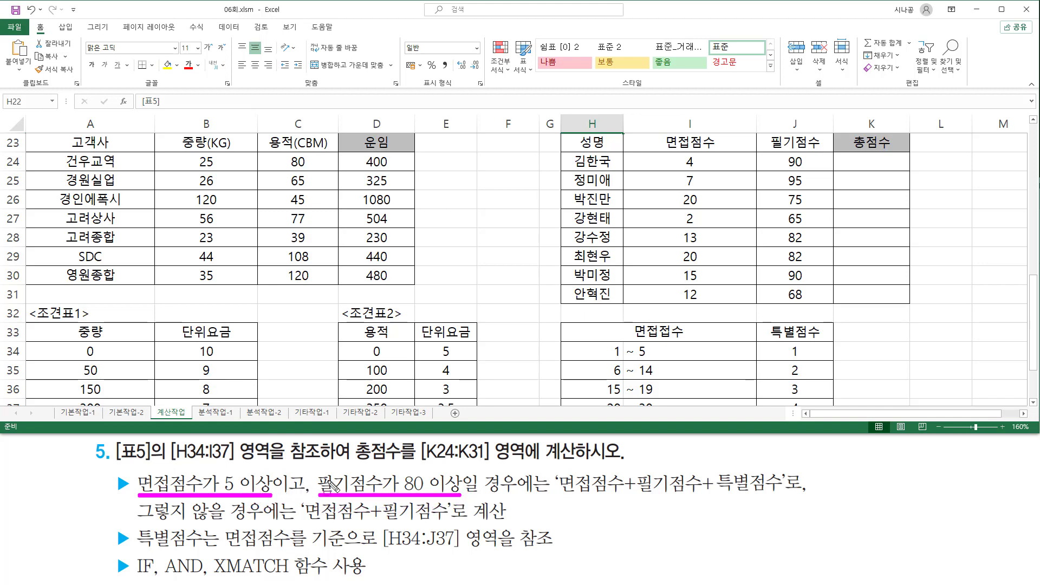
mouse_move(274, 493)
mouse_down()
mouse_move(274, 469)
mouse_move(308, 497)
mouse_up()
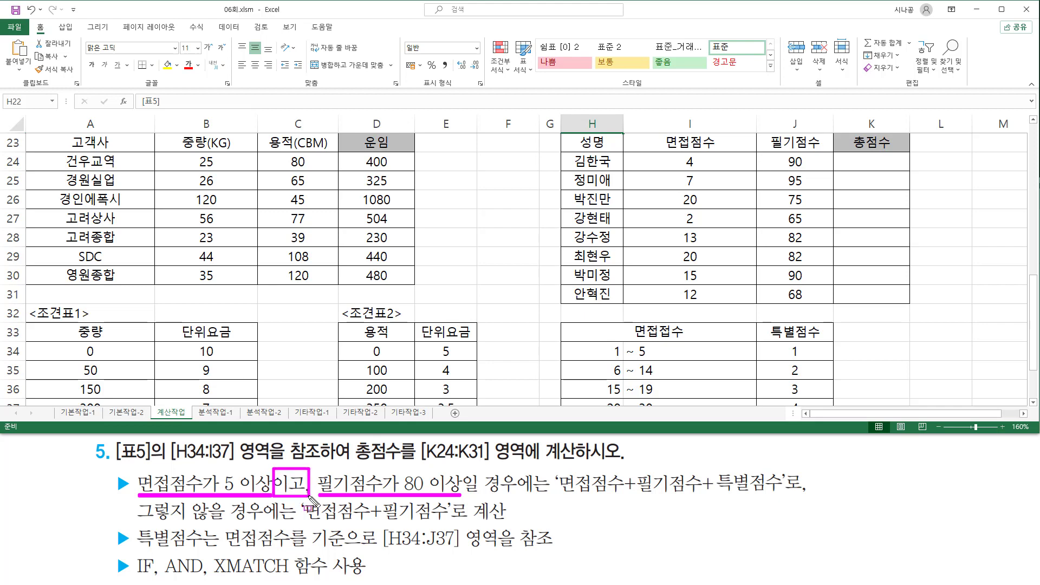
drag(136, 466, 163, 499)
drag(255, 500, 464, 498)
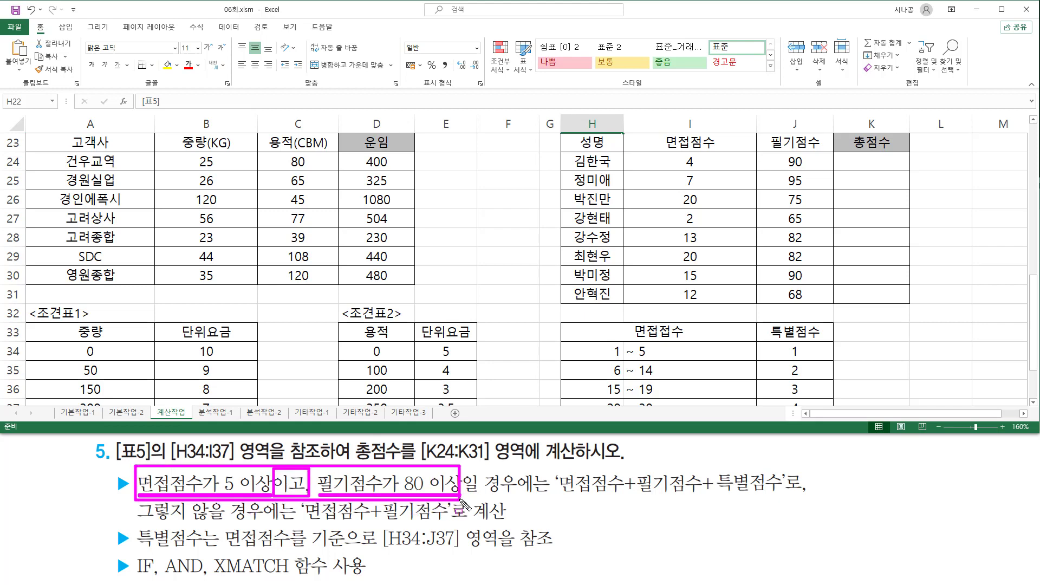
drag(518, 497, 779, 494)
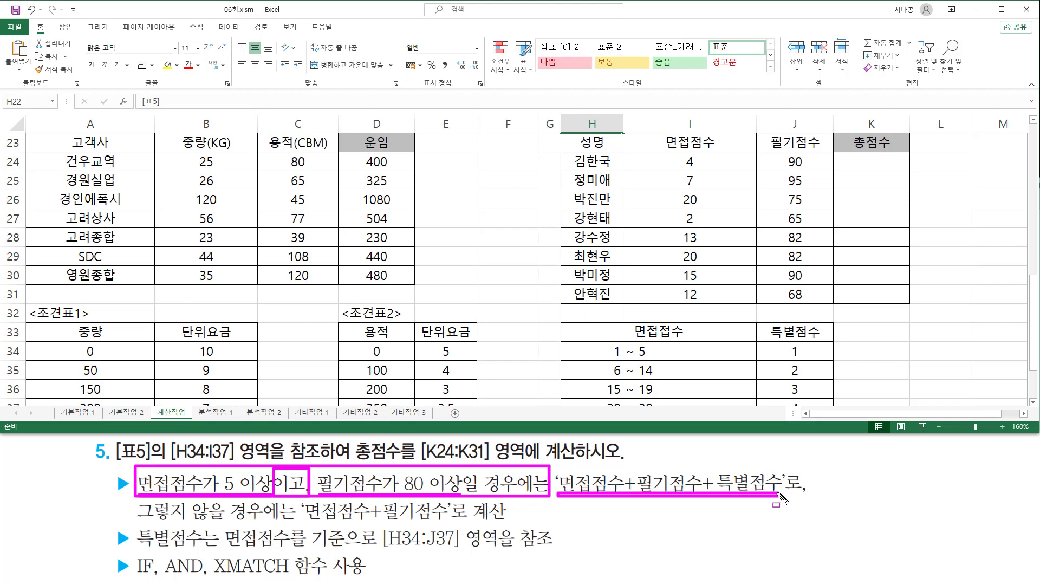
mouse_move(136, 521)
mouse_down()
mouse_move(453, 524)
mouse_move(452, 503)
mouse_up()
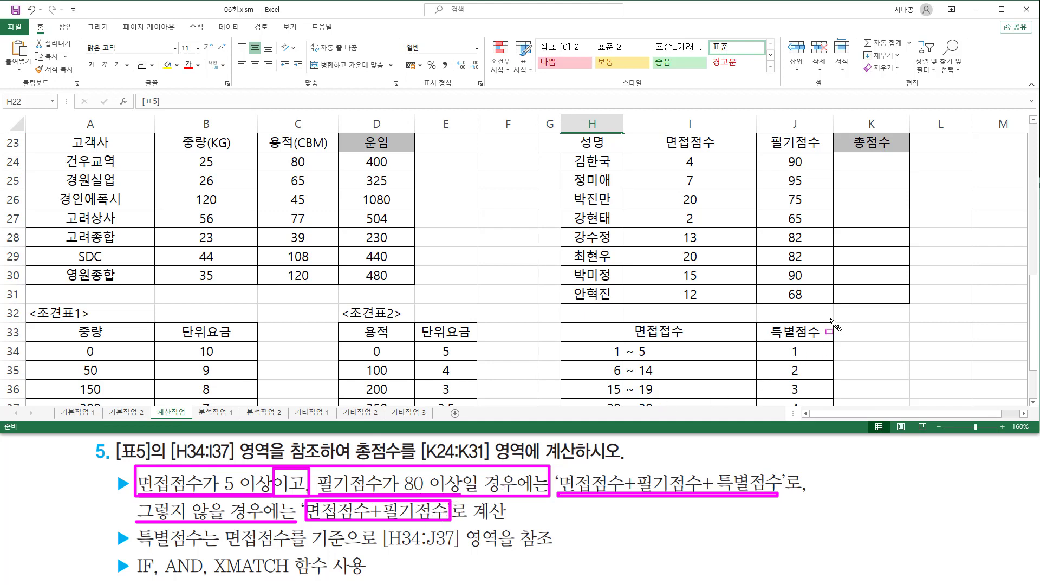
key(Escape)
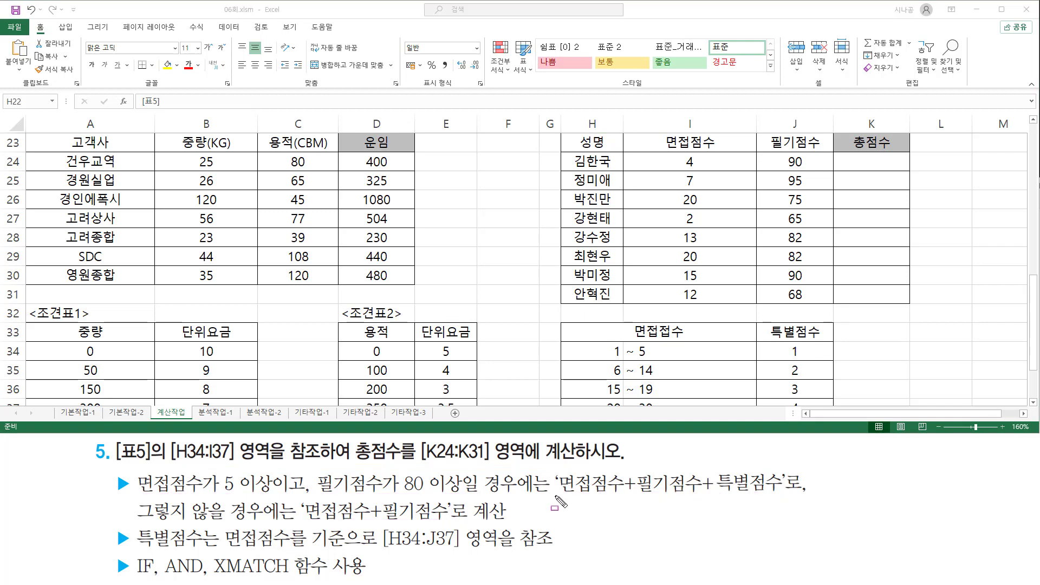
Step: Compare the parts shared by both total score calculations, and examine how the special score is referenced from H34:J37
drag(554, 495, 703, 494)
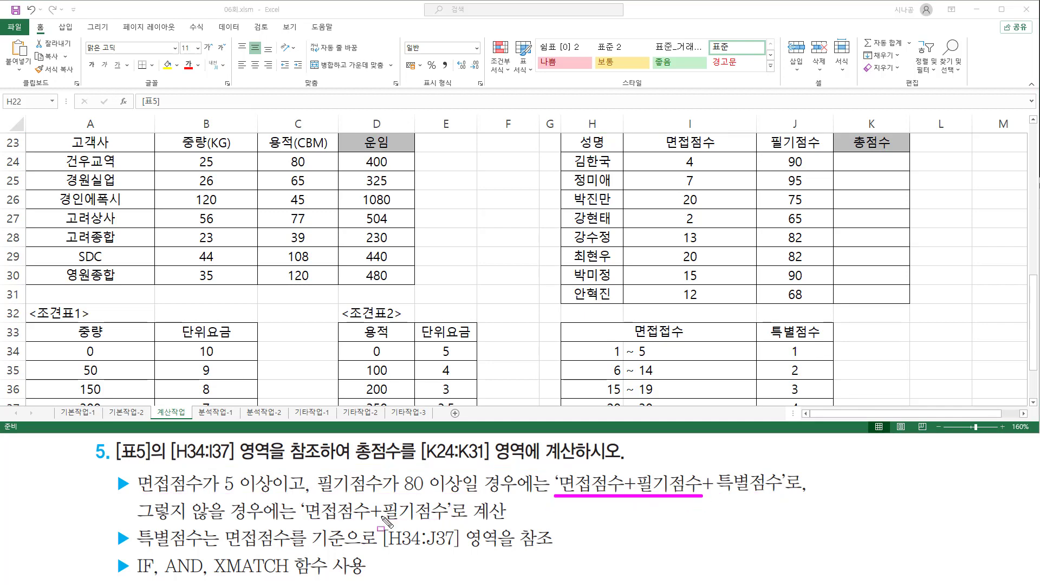
drag(307, 523, 448, 523)
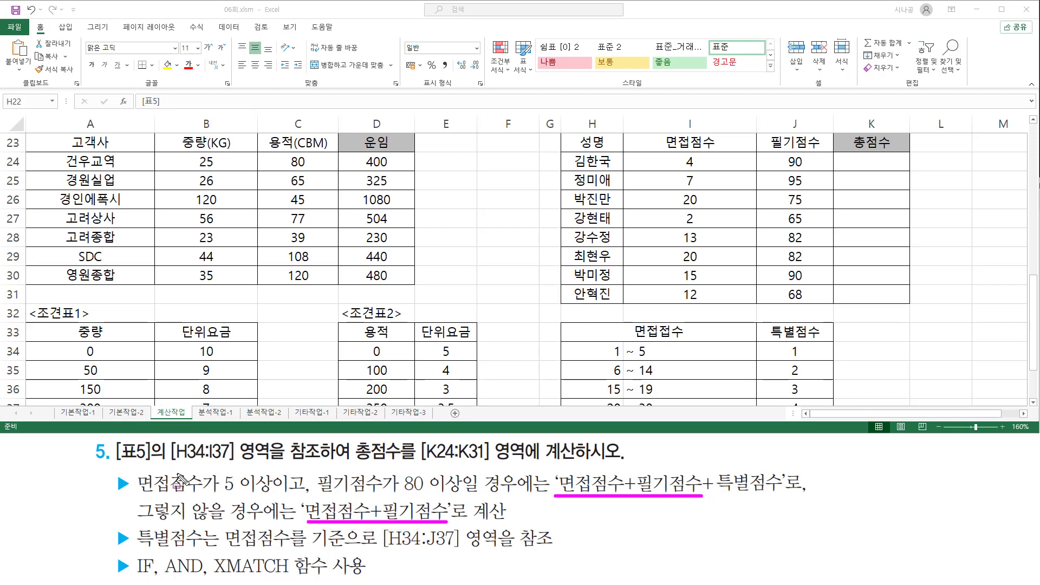
mouse_move(133, 471)
mouse_down()
mouse_move(152, 494)
mouse_move(491, 495)
mouse_move(466, 494)
mouse_up()
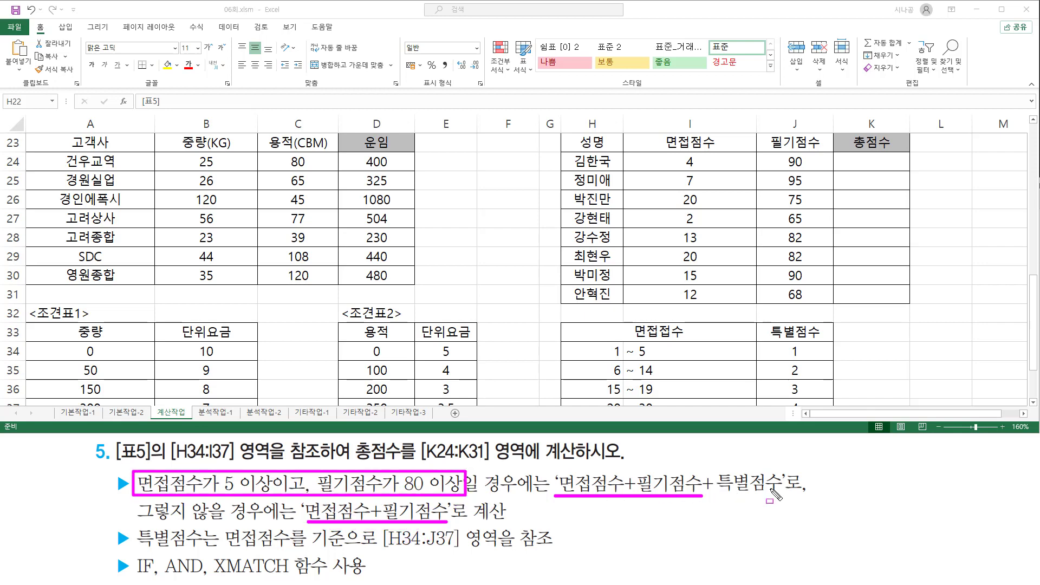
mouse_move(701, 467)
mouse_down()
mouse_move(706, 493)
mouse_move(784, 504)
mouse_up()
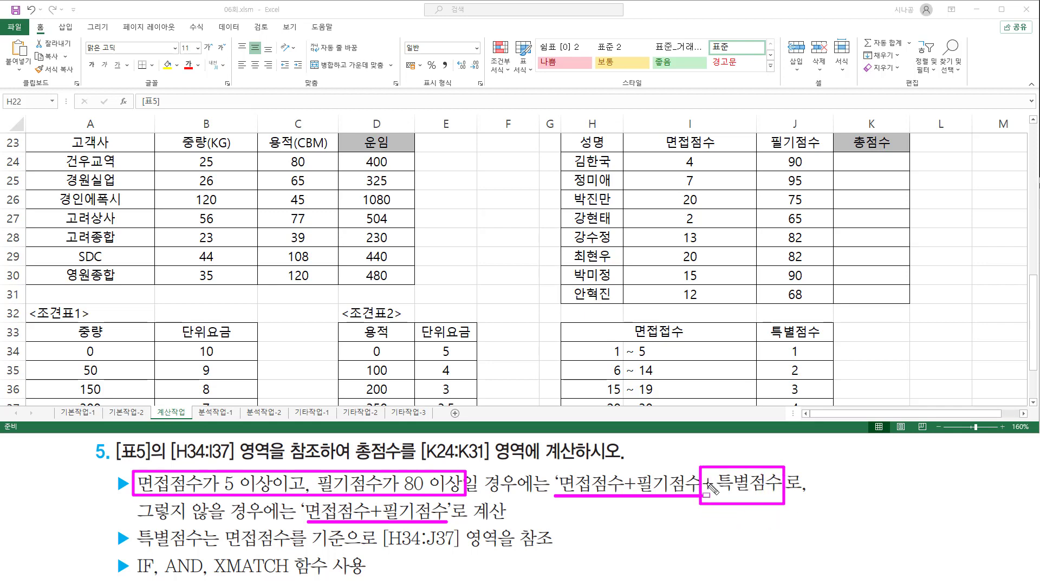
drag(658, 137, 829, 154)
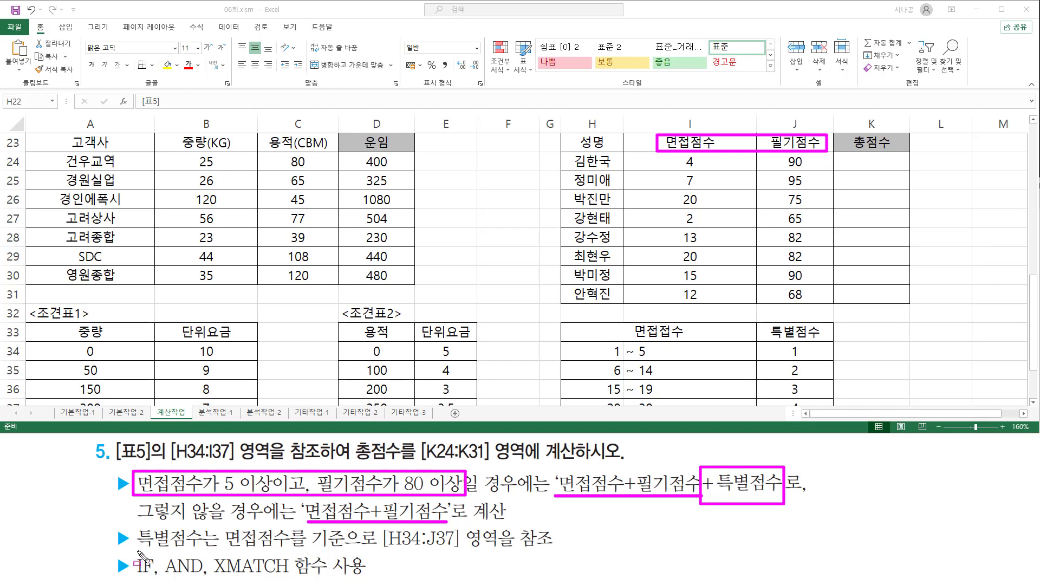
mouse_move(139, 552)
mouse_down()
mouse_move(361, 563)
mouse_move(461, 551)
mouse_up()
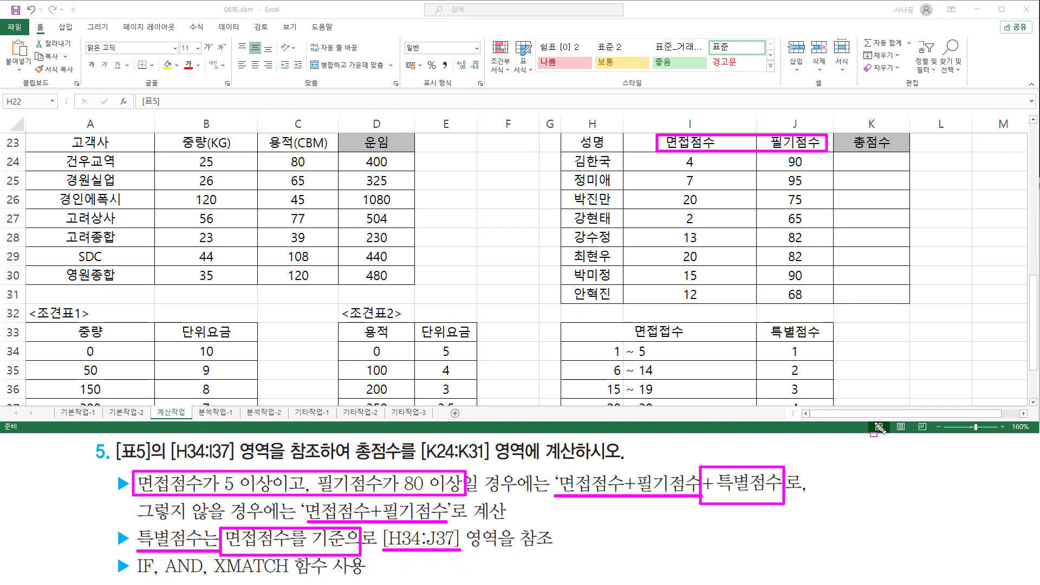
key(Escape)
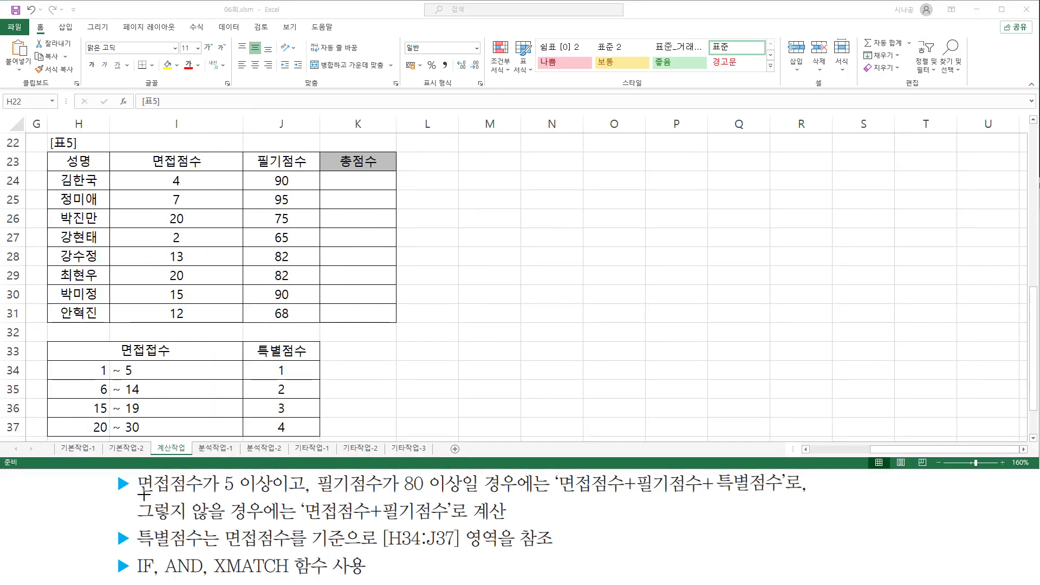
Step: Examine how the interview and written score conditions joined by 'and' map to the IF and AND functions
drag(140, 494, 460, 494)
drag(272, 474, 307, 495)
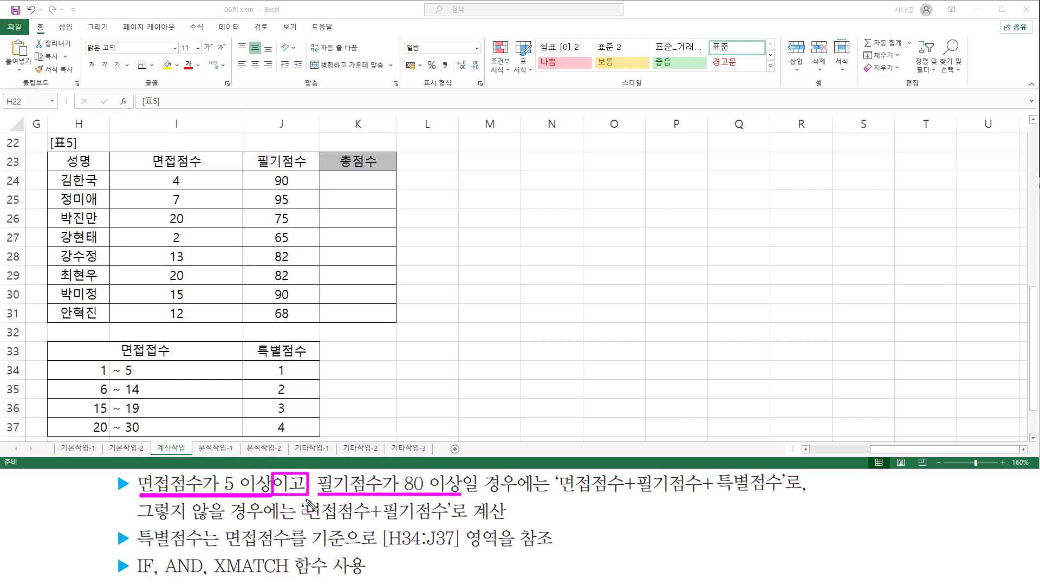
drag(134, 576, 204, 577)
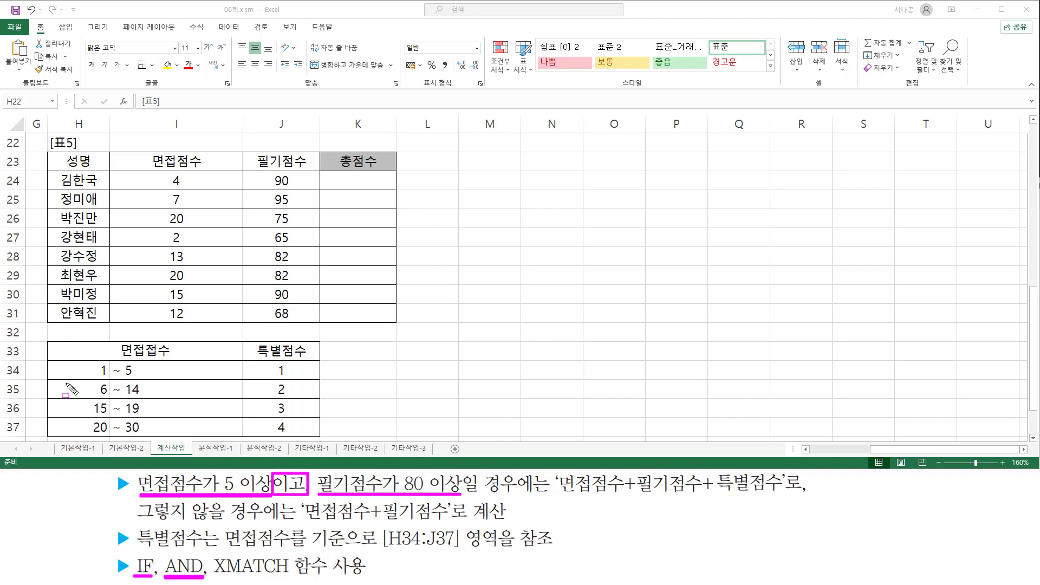
Step: Examine how XMATCH relates the interview score column to the score ranges and special scores in H34:J37
mouse_move(47, 361)
mouse_down()
mouse_move(81, 428)
mouse_move(320, 435)
mouse_up()
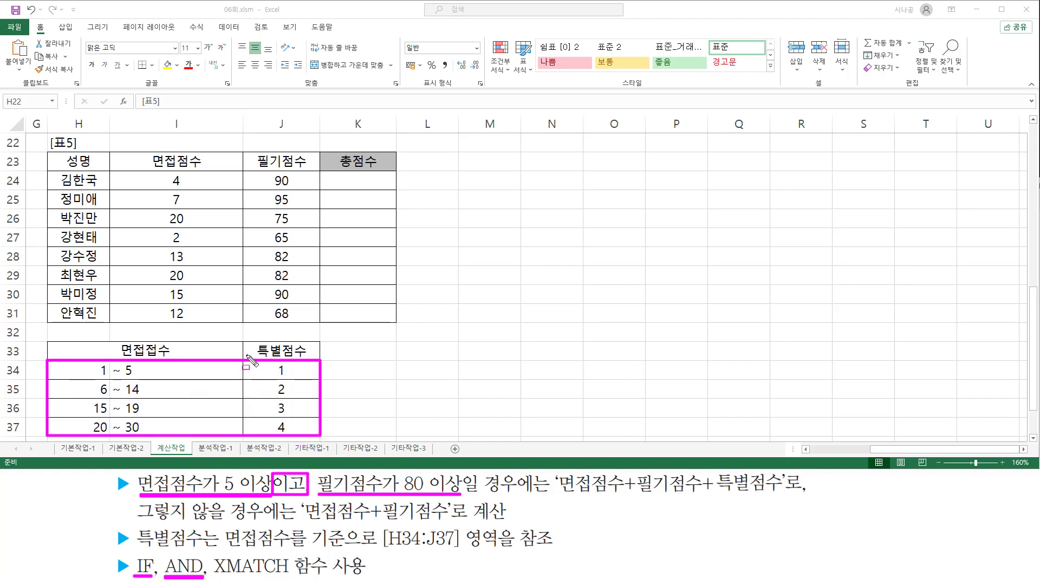
drag(268, 361, 298, 435)
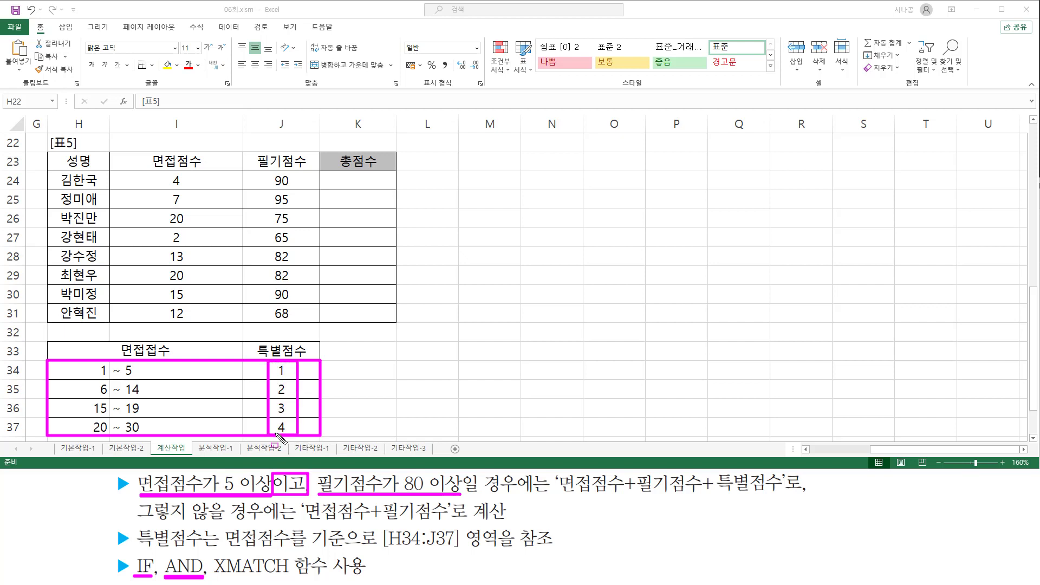
key(Escape)
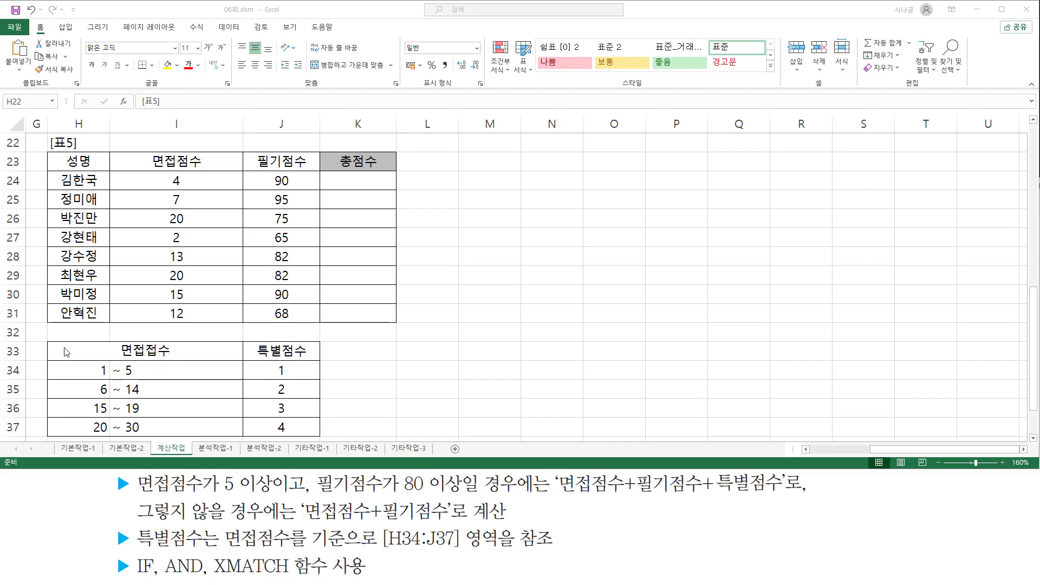
mouse_move(48, 357)
mouse_down()
mouse_move(59, 376)
mouse_move(154, 435)
mouse_up()
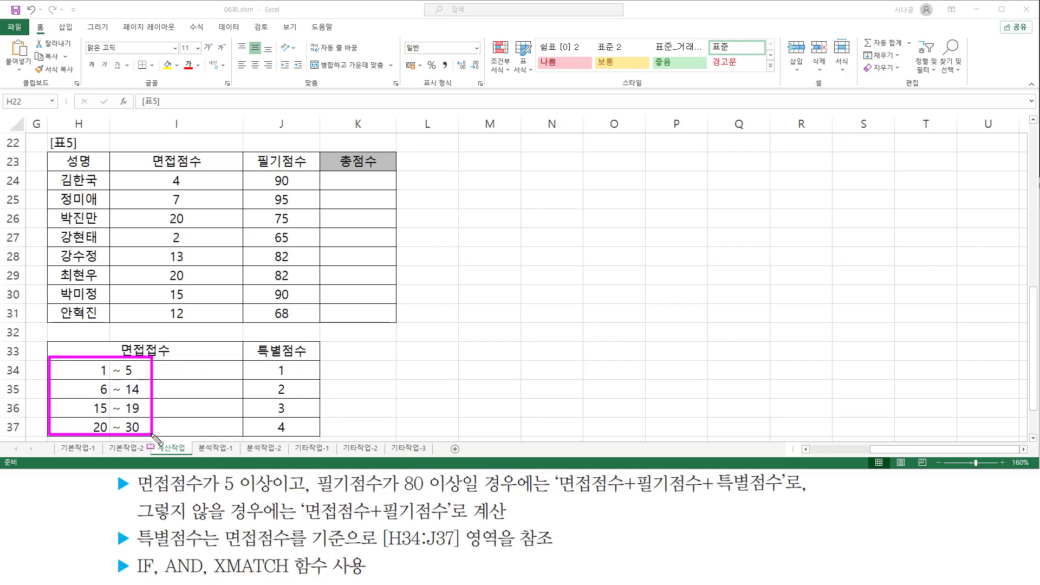
drag(269, 358, 293, 436)
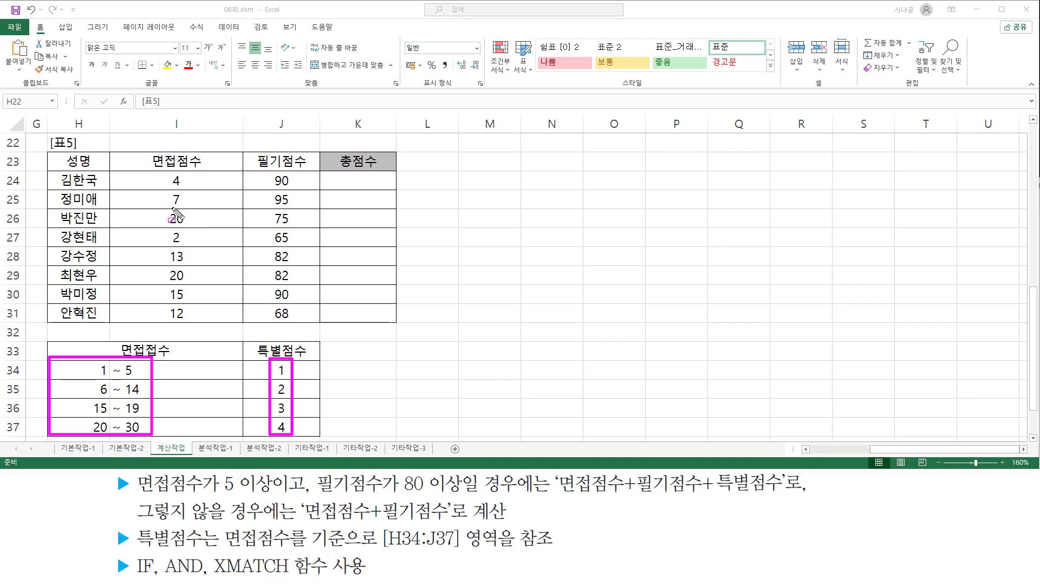
drag(149, 153, 212, 166)
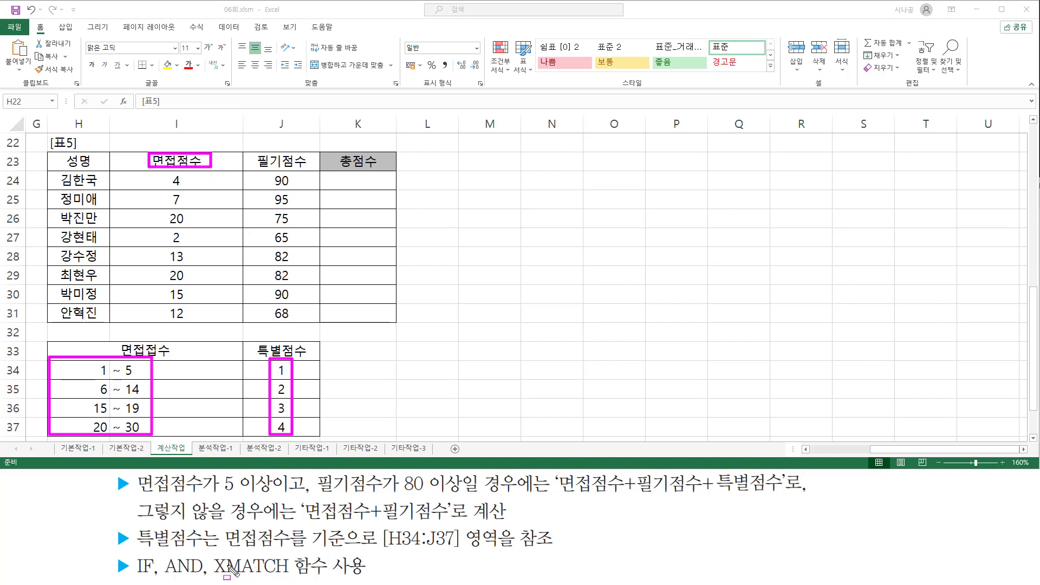
mouse_move(212, 554)
mouse_down()
mouse_move(295, 577)
mouse_move(371, 580)
mouse_up()
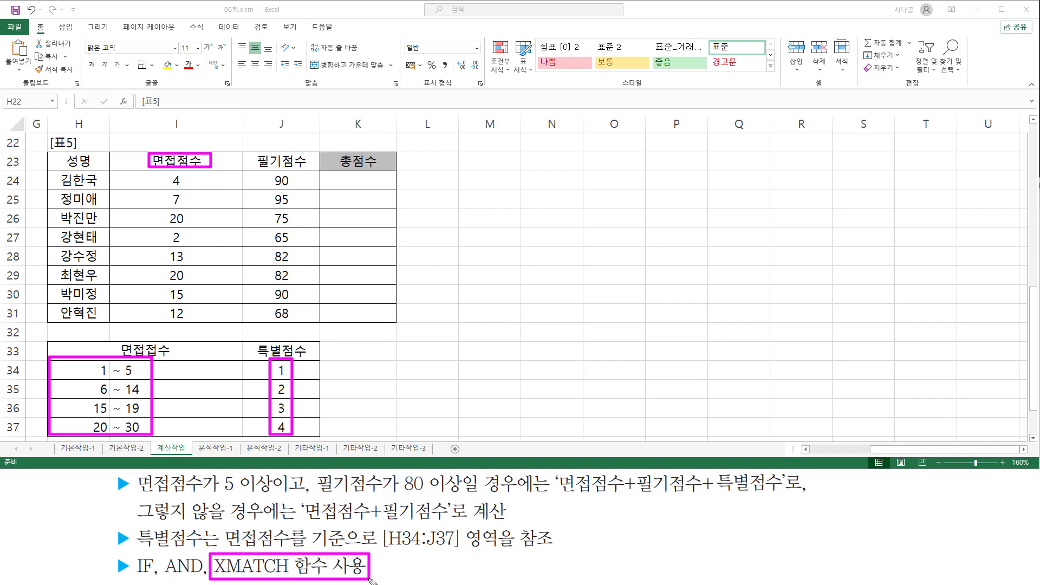
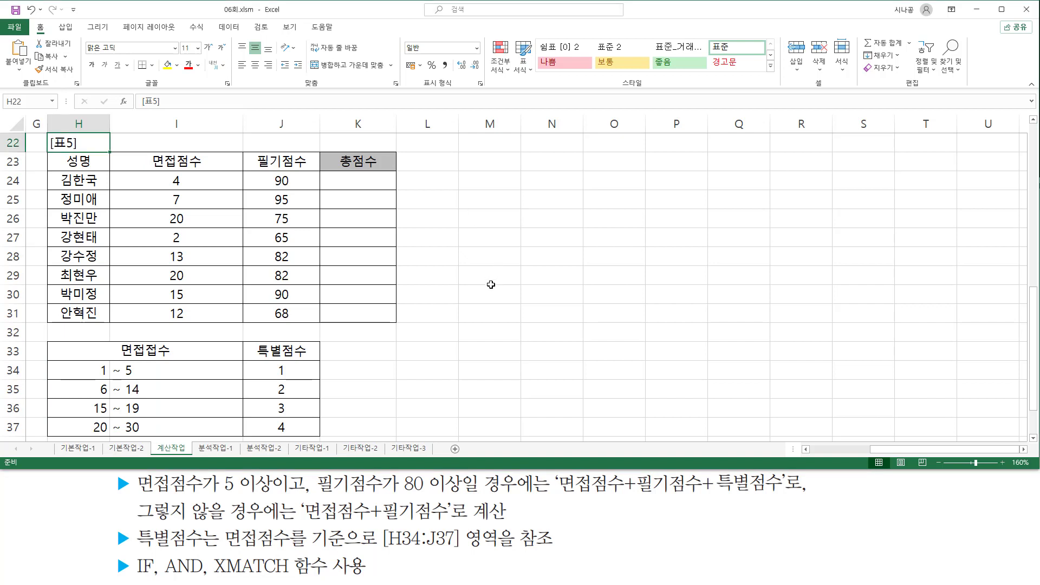
Step: Enter the XMATCH syntax note "xmatch( 찾을값, 범위, 옵션1, 옵션2 )" in M31
click(485, 312)
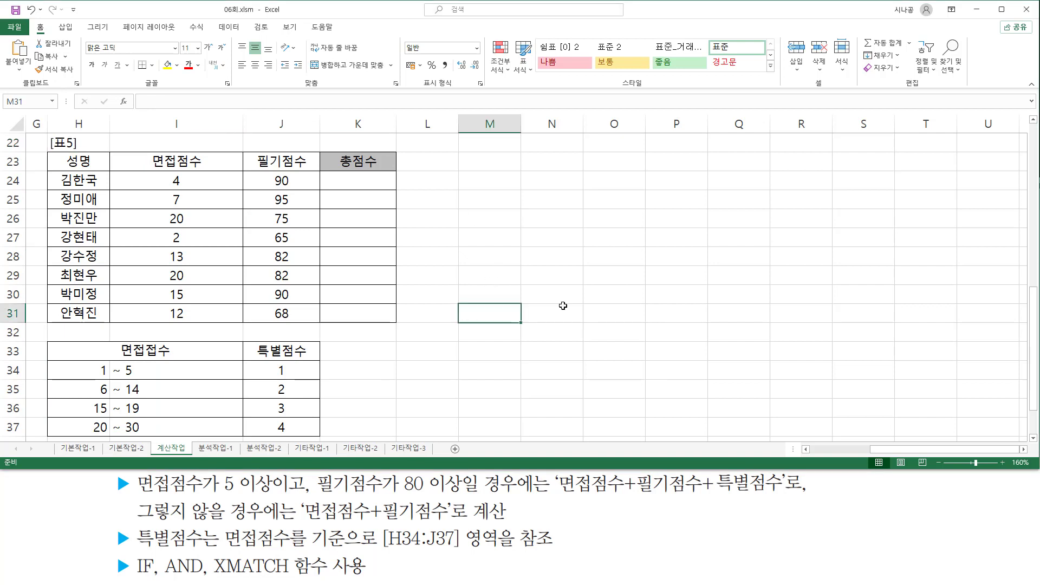
text(m)
key(BackSpace)
text(xmatc)
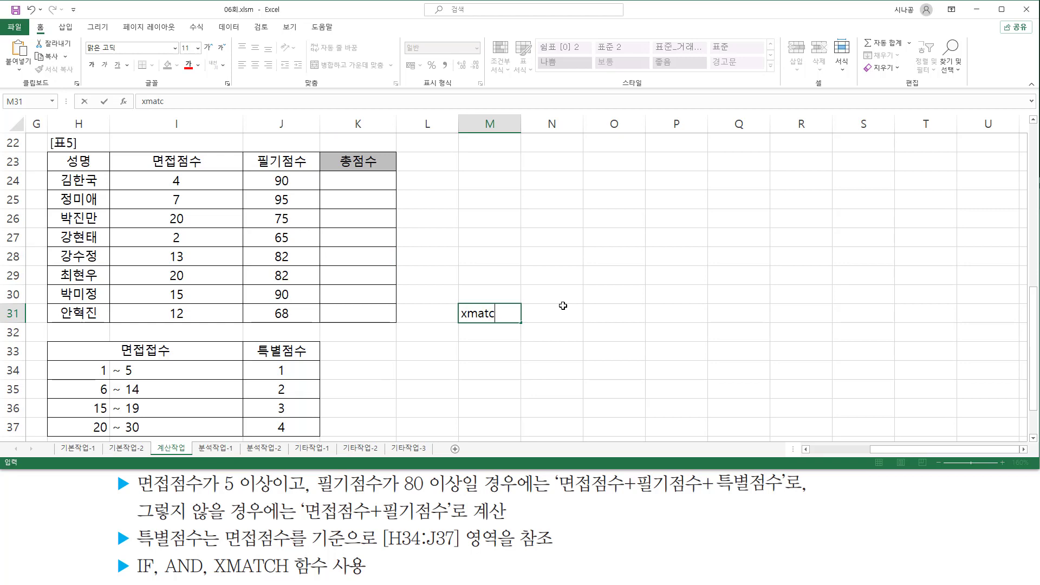
text(h( 찾을값, )
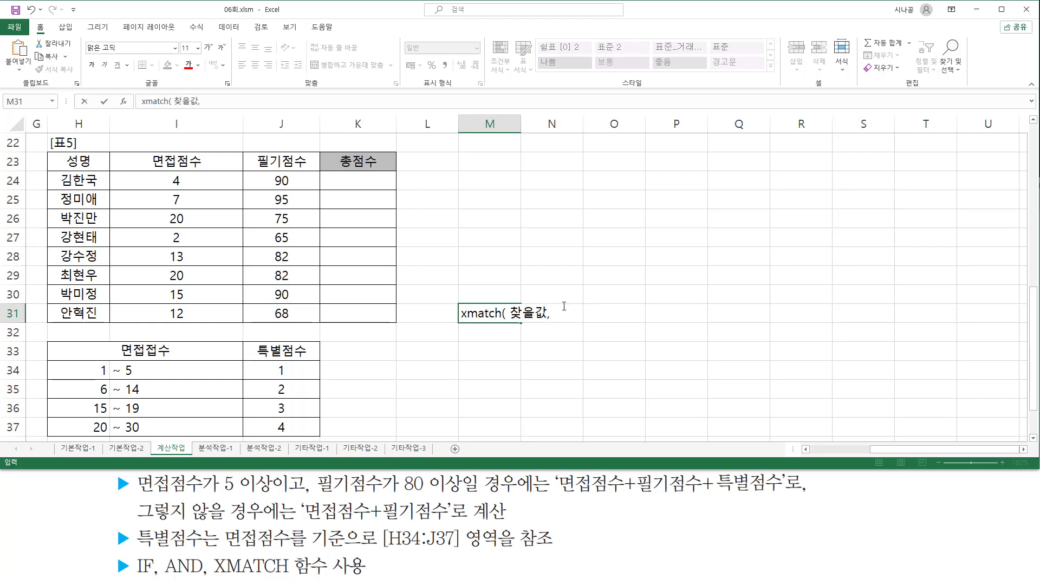
text(범위, 옵션1)
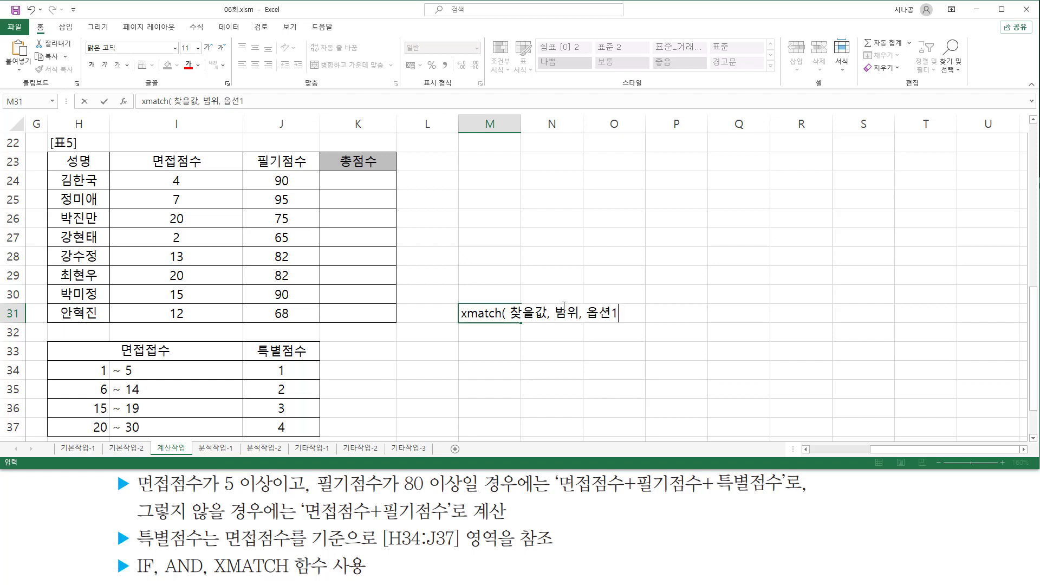
text(, 옵션2)
key(Return)
key(Return)
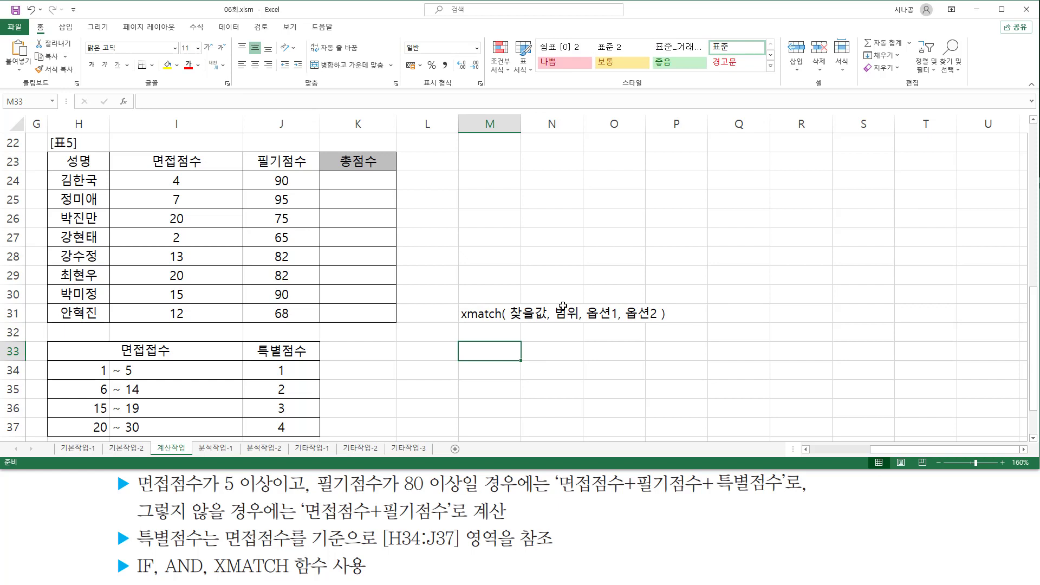
Step: List the match option values -1, 0, 1 and 2 in cells M33 to M36 under the XMATCH note
text(-1)
key(Return)
text(0)
key(Return)
text(1)
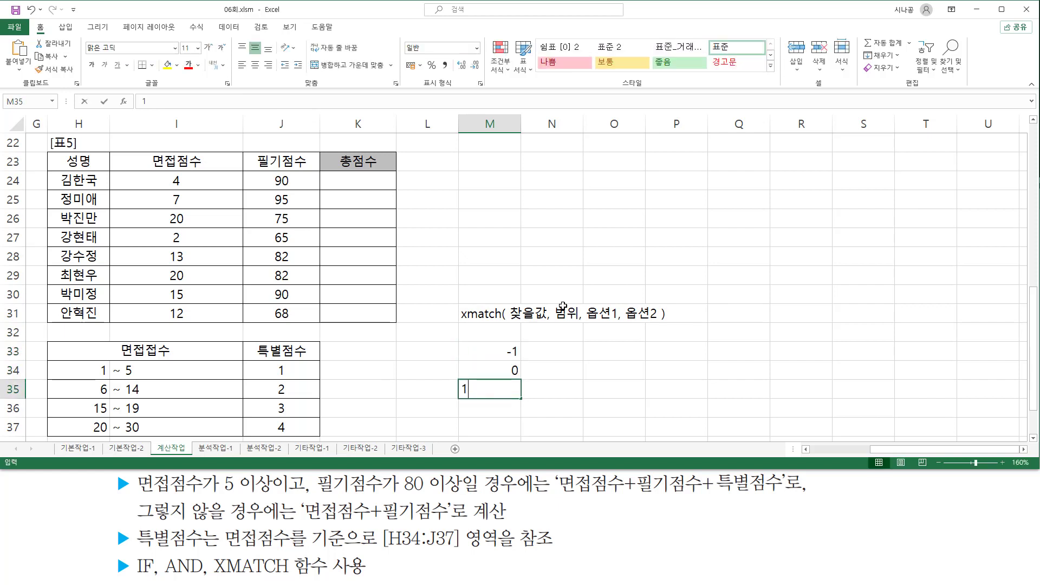
key(Return)
text(2)
key(Return)
Step: Mark option 0 in M34 as omittable by changing the cell to "0(생략)"
key(Up)
key(Up)
key(Up)
key(Up)
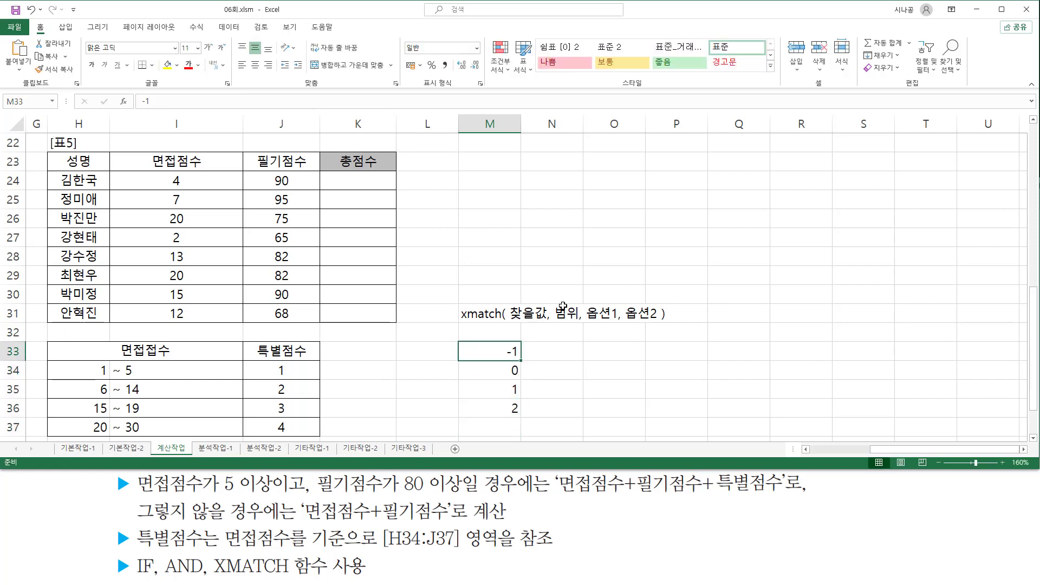
key(Down)
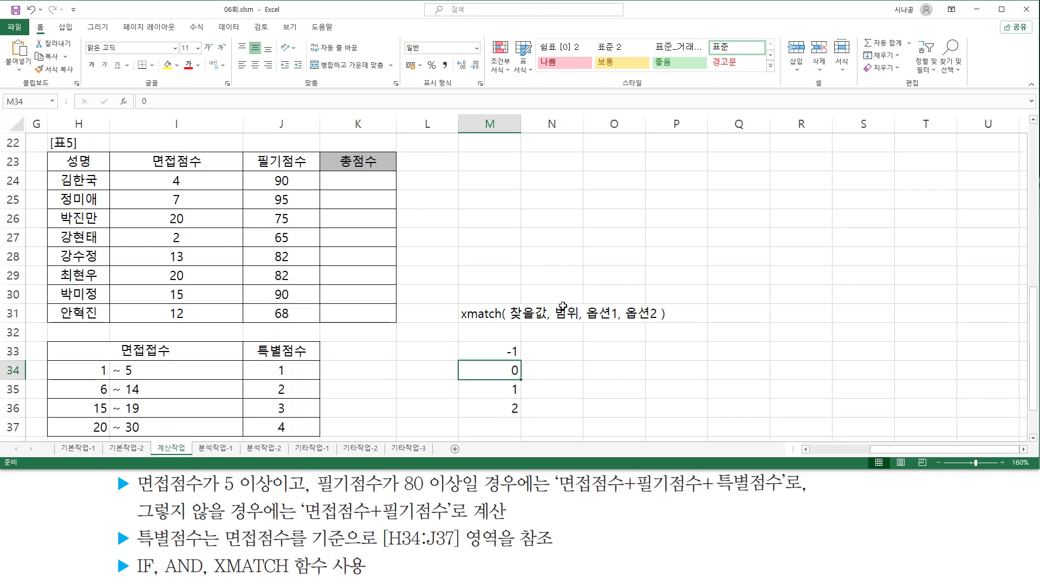
key(F2)
text(()
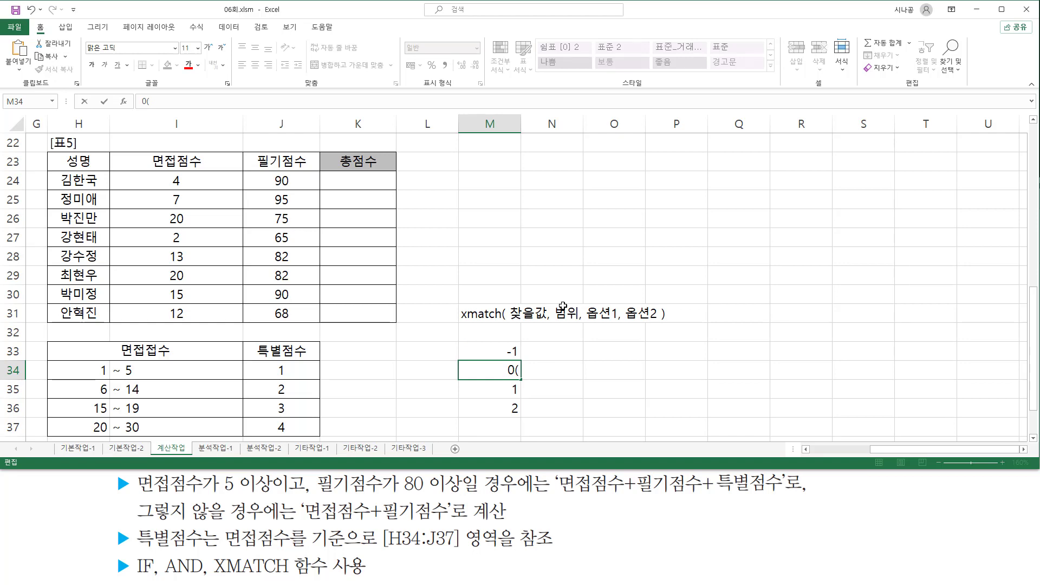
text( 생략))
key(Left)
key(Left)
key(Left)
key(BackSpace)
drag(583, 303, 622, 328)
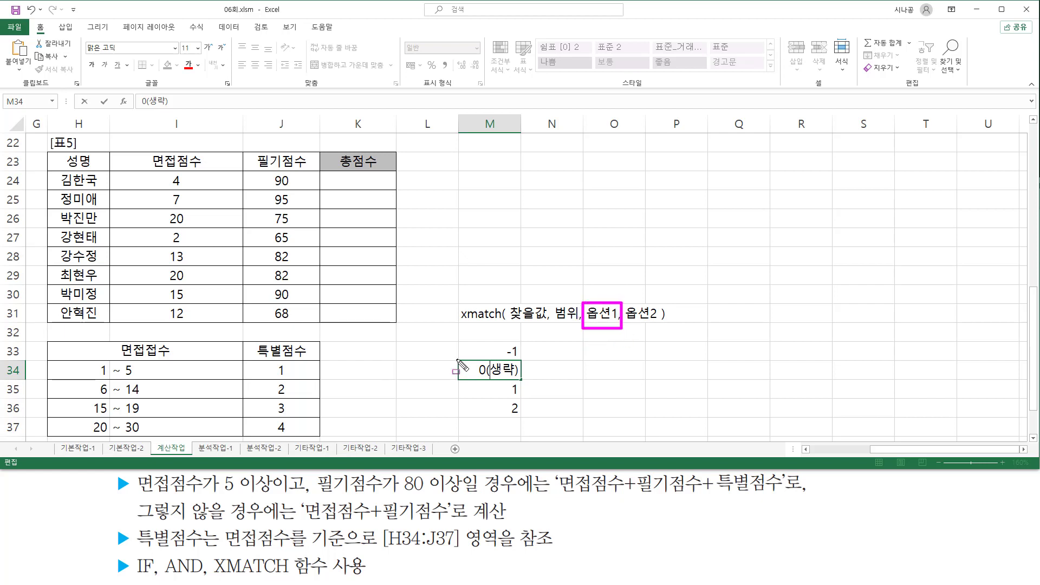
drag(459, 340, 523, 418)
key(Escape)
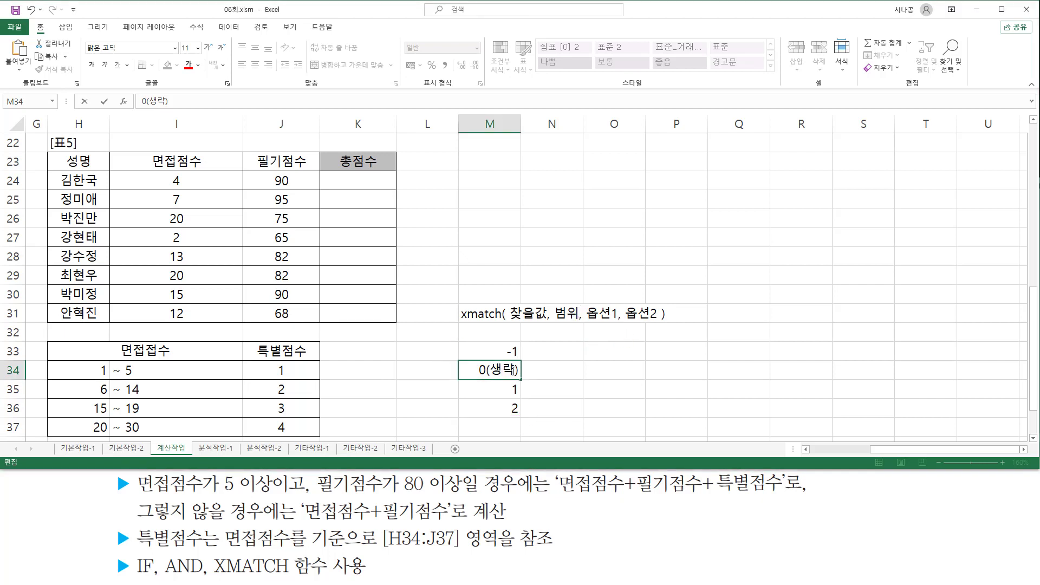
key(Return)
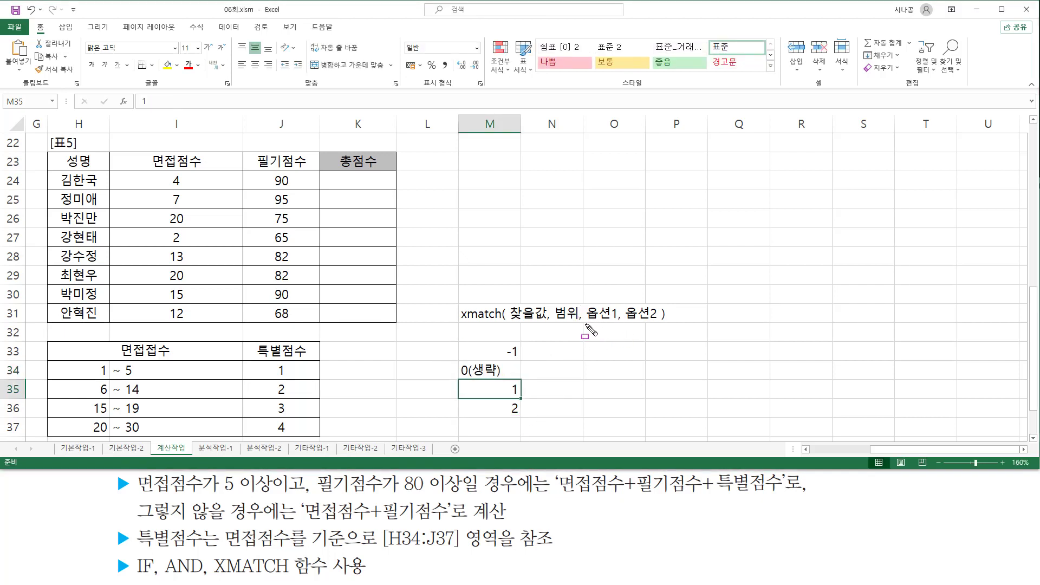
Step: Review the lookup value, range and option 1 arguments in the M31 note, and center the option values in M33:M36
drag(585, 324, 617, 325)
mouse_move(512, 304)
mouse_down()
mouse_move(546, 324)
mouse_move(578, 323)
mouse_up()
click(552, 321)
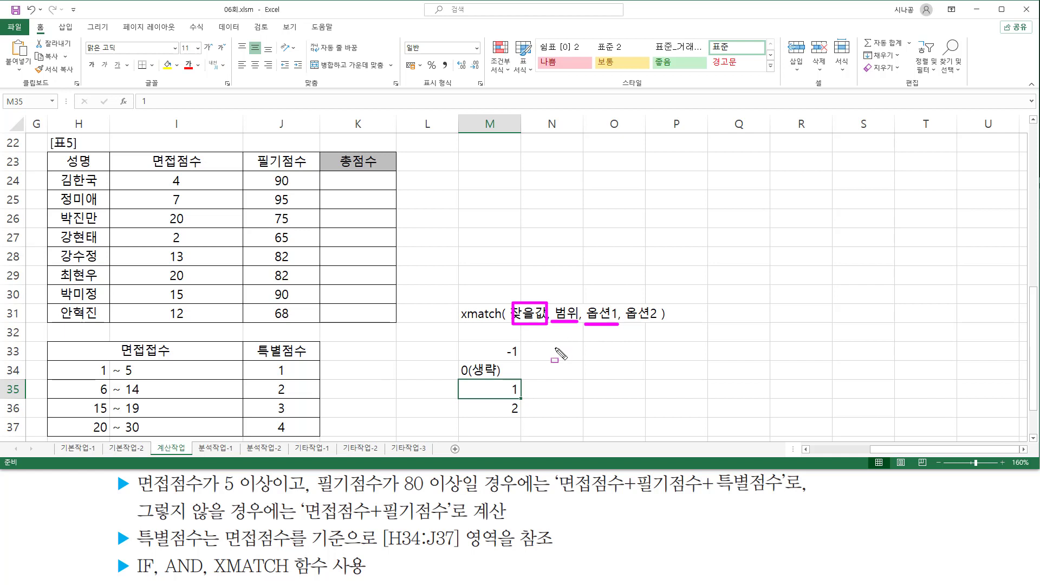
key(Escape)
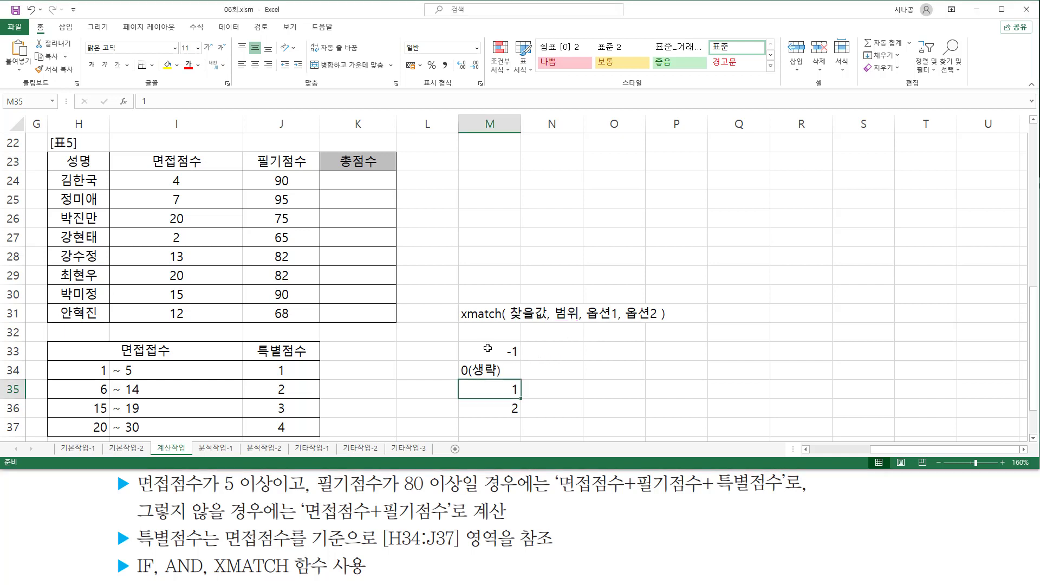
drag(493, 352, 510, 409)
click(255, 65)
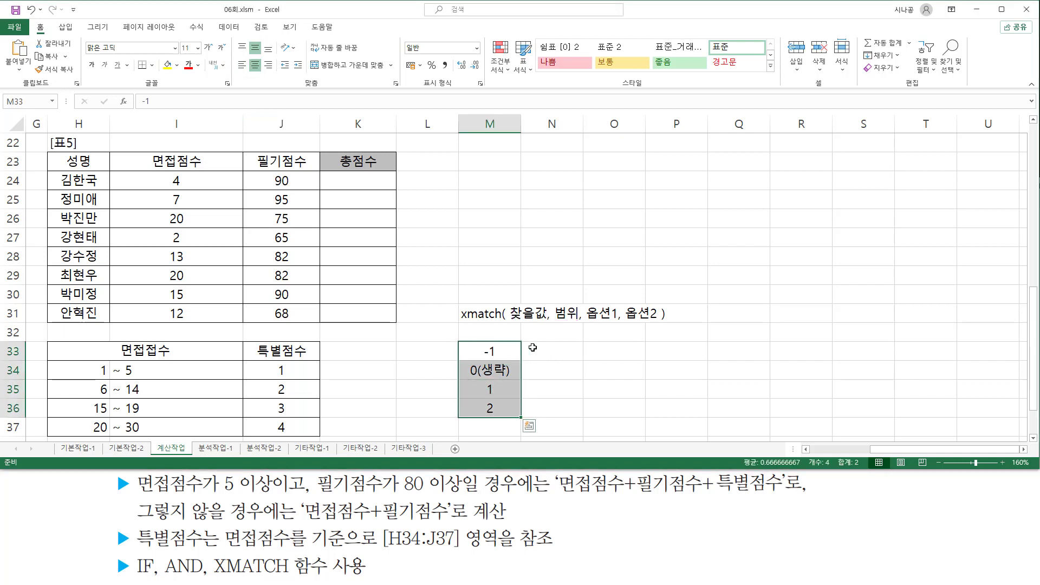
Step: Describe option -1 in N33 with the text "작거나 같은값중 가장큰값"
click(537, 351)
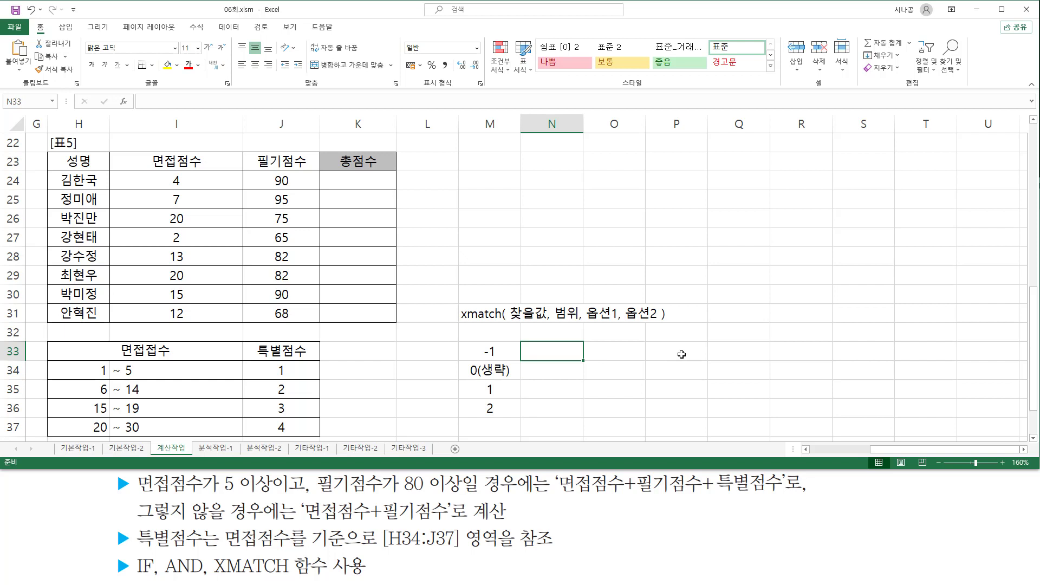
text(작거나)
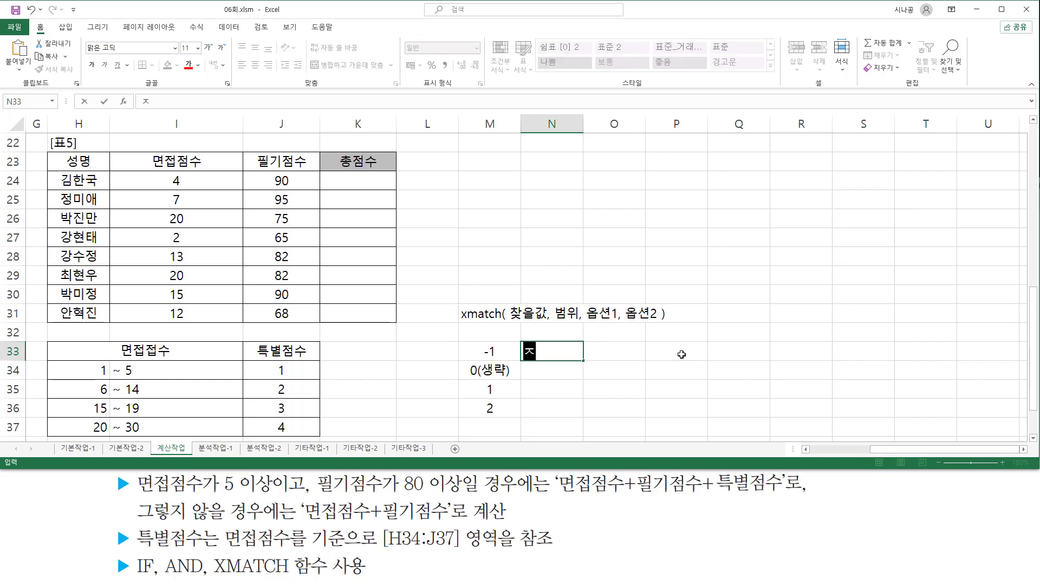
text( 같ㅇ)
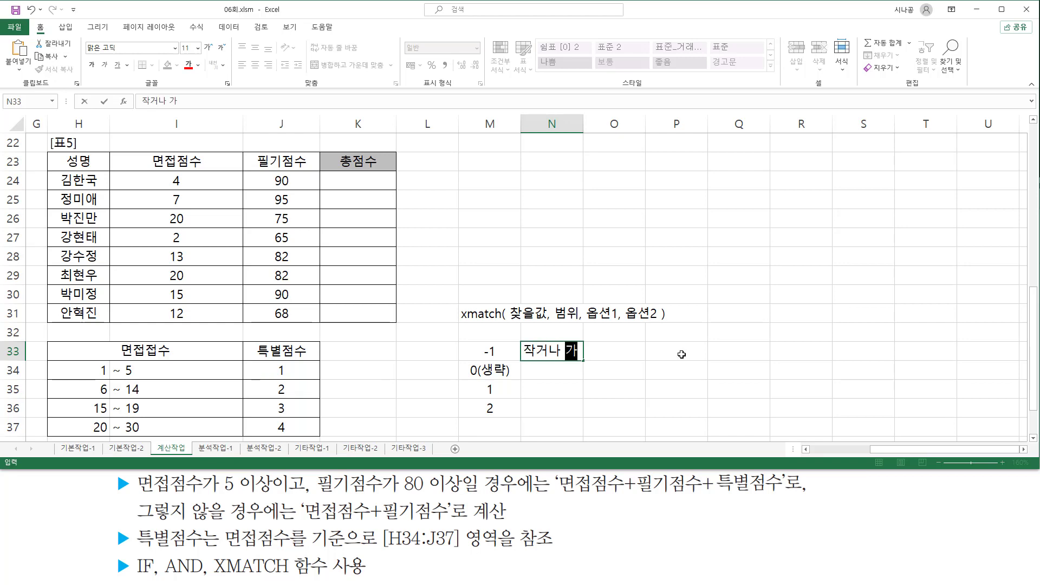
text(은값중)
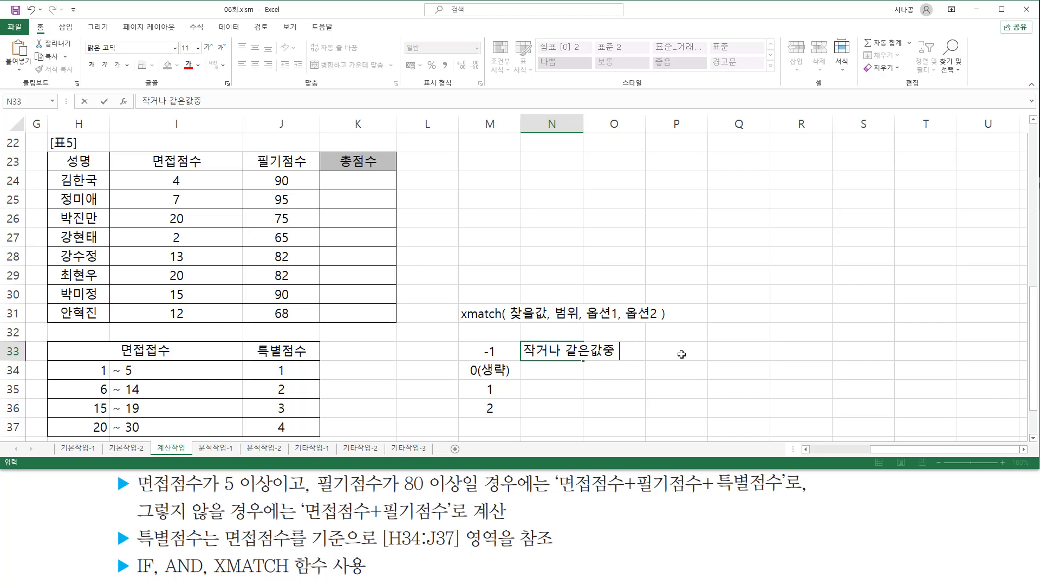
text( 가장큰ㄱ)
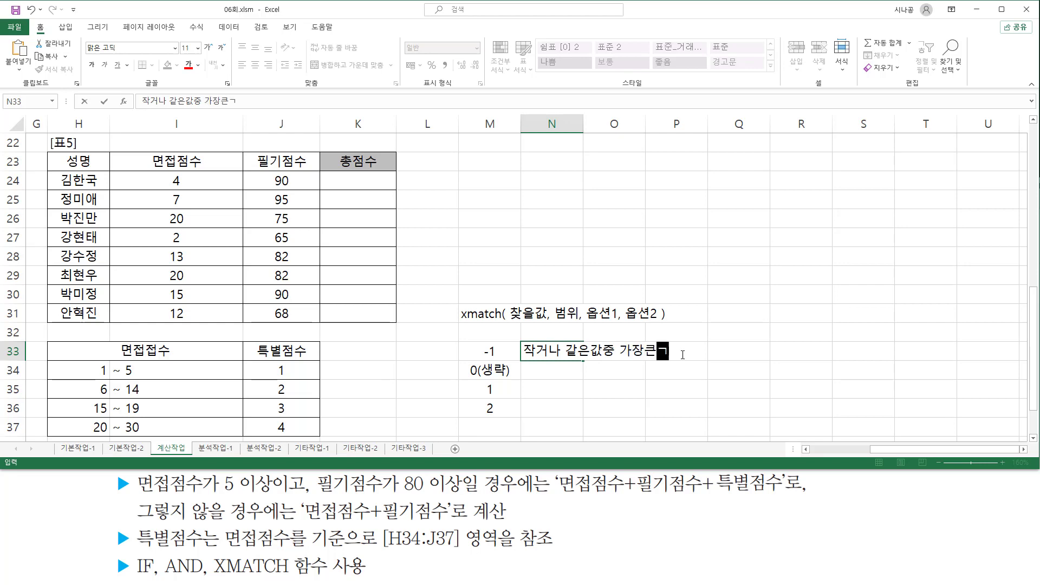
text(값)
key(Return)
key(Up)
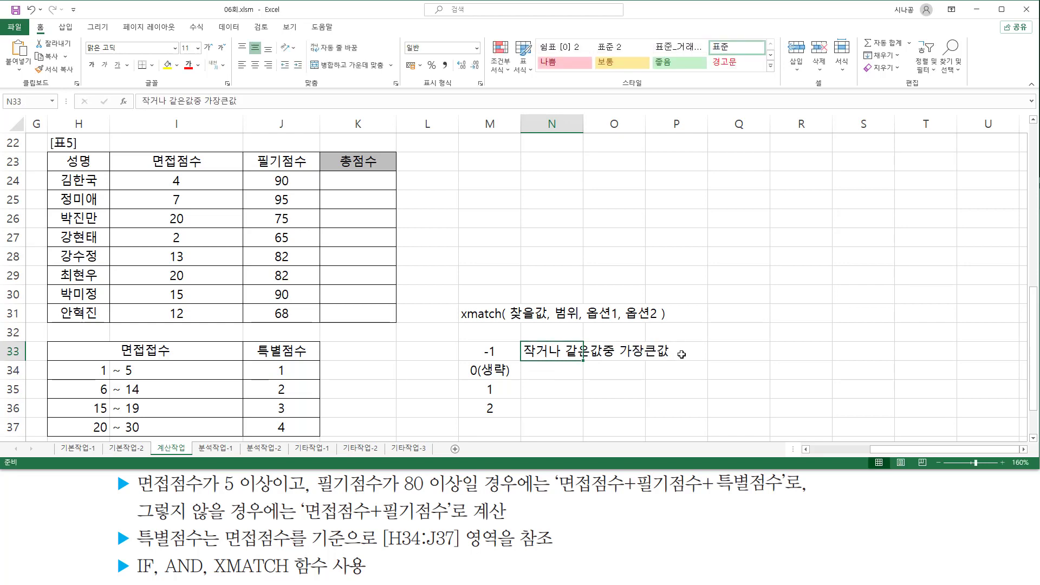
Step: Copy the N33 description to N35 and change it to "크거나 같은값중 가장작은값" for option 1
key(ctrl+c)
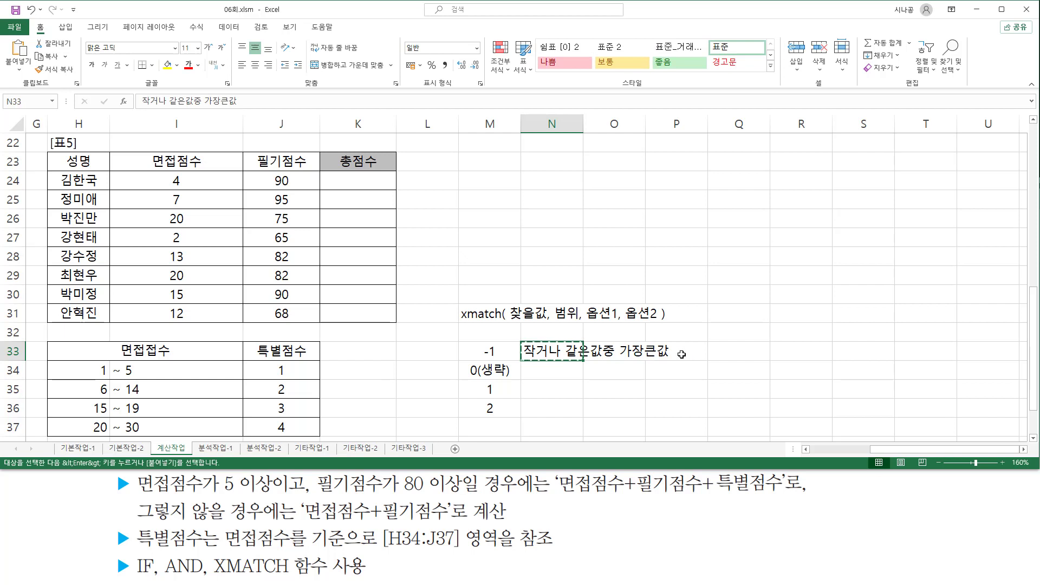
key(Down)
key(Down)
key(ctrl+v)
key(F2)
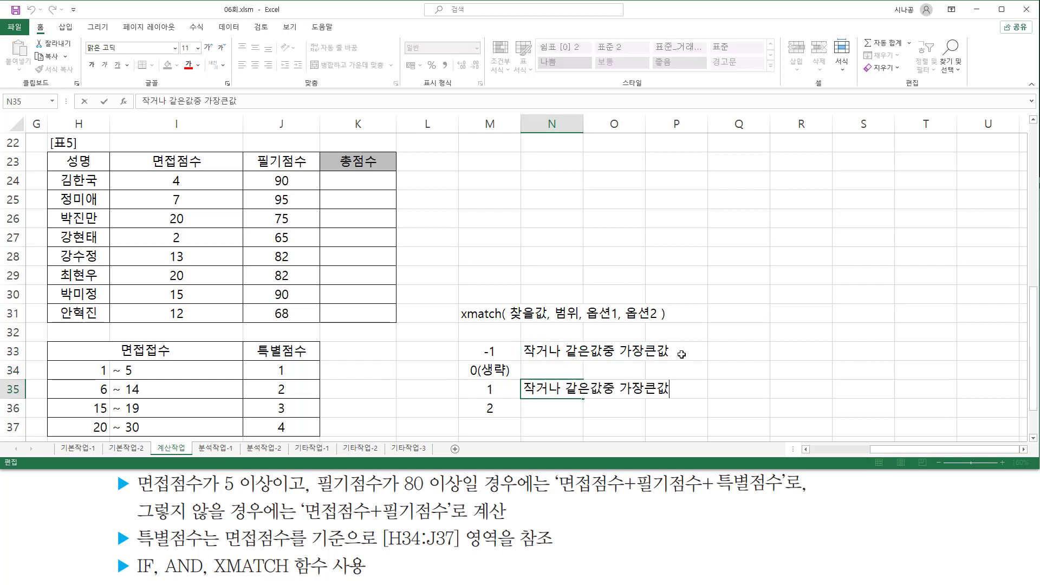
key(Delete)
key(Delete)
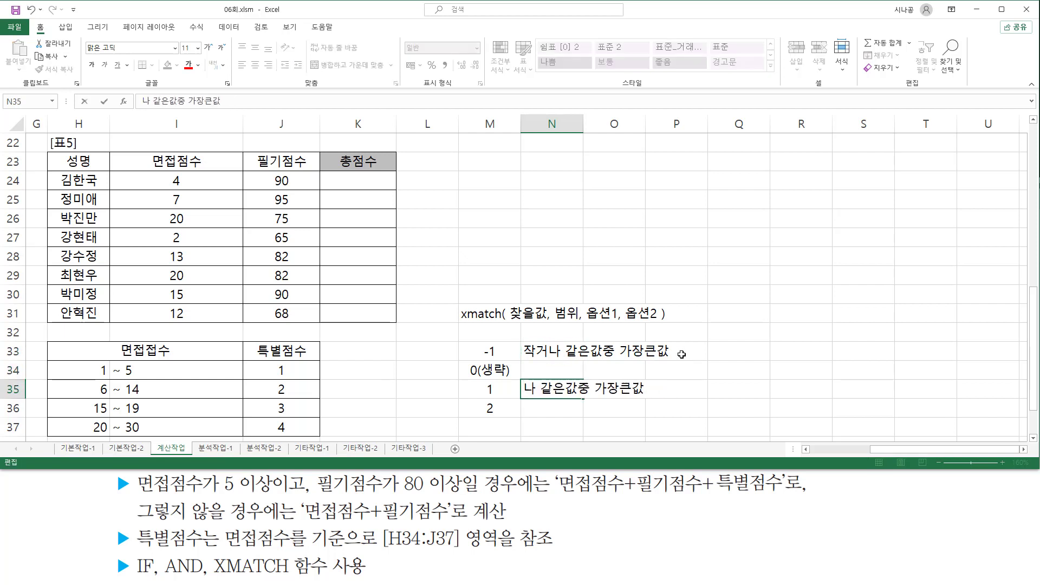
text(크거)
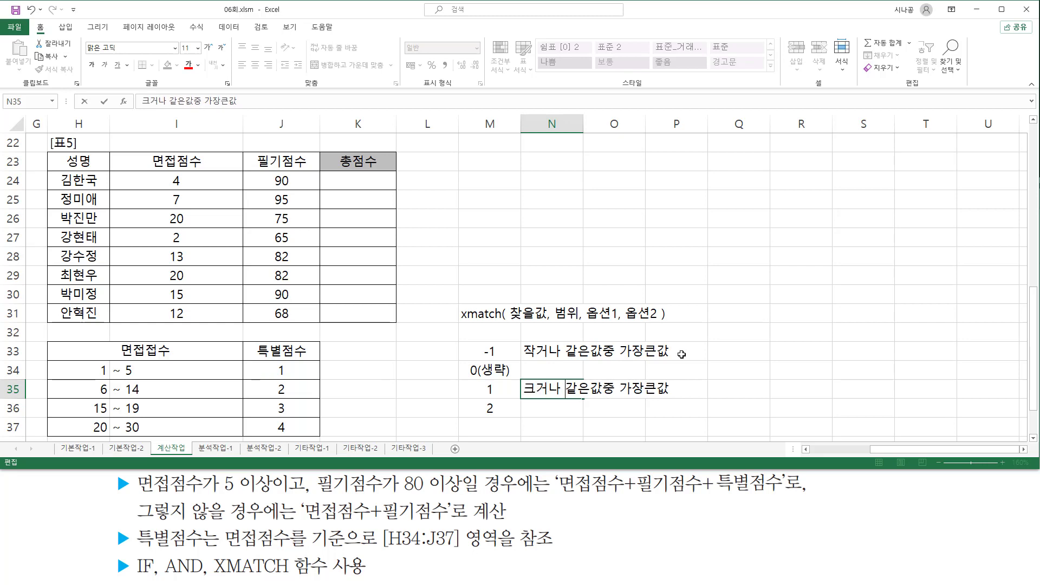
key(Delete)
text(작은)
key(Return)
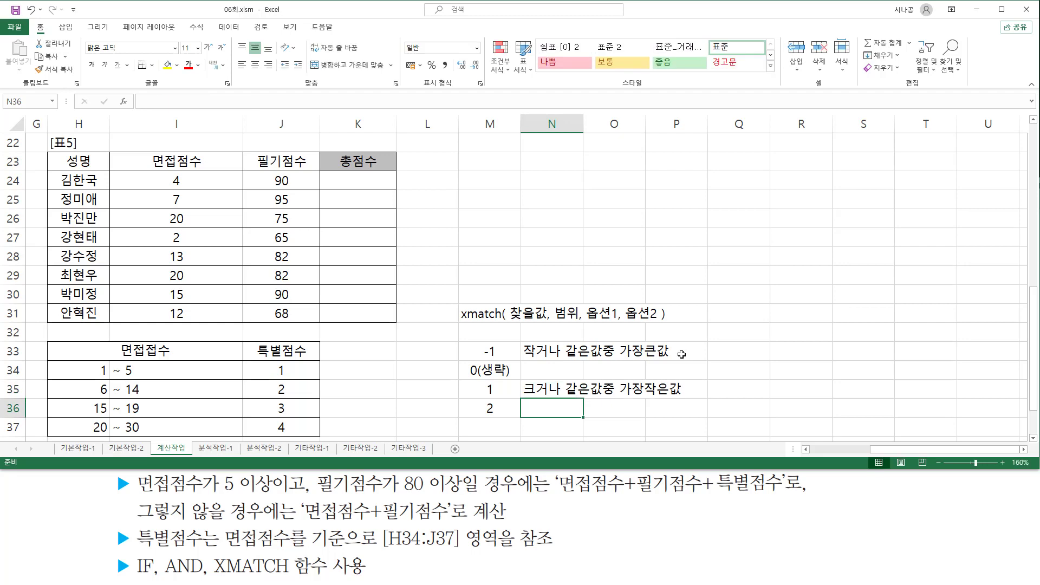
Step: Describe option 0 in N34 with the text "첫번째로 정확하게 일치하는 값"
key(Up)
key(Up)
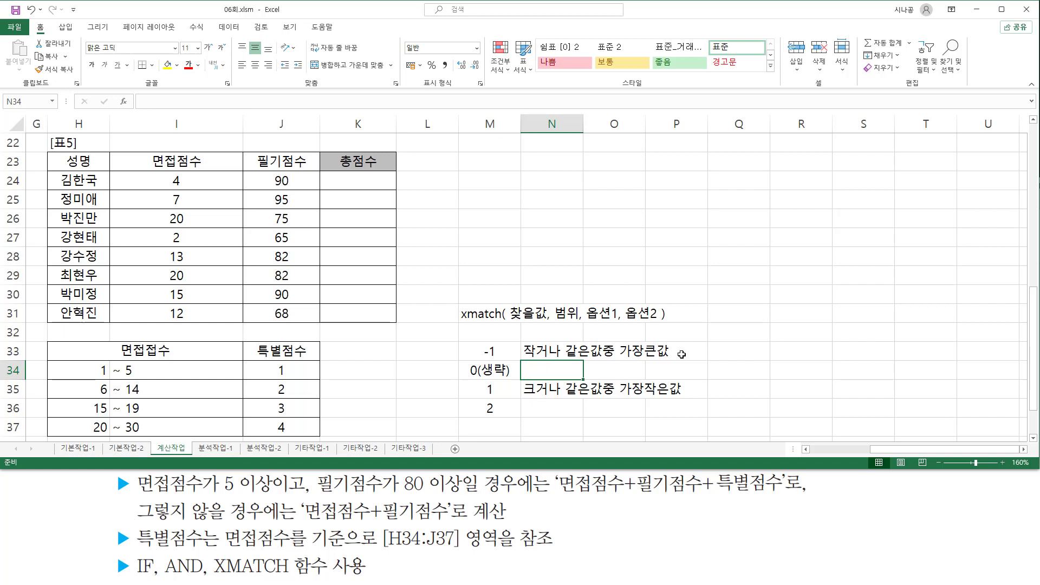
text(첫번)
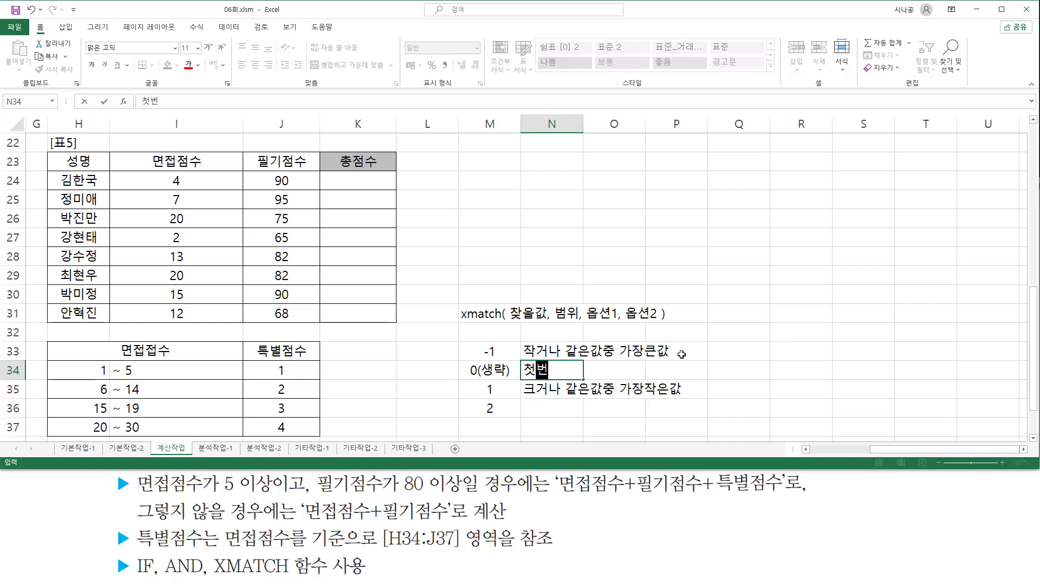
text(째로 정확)
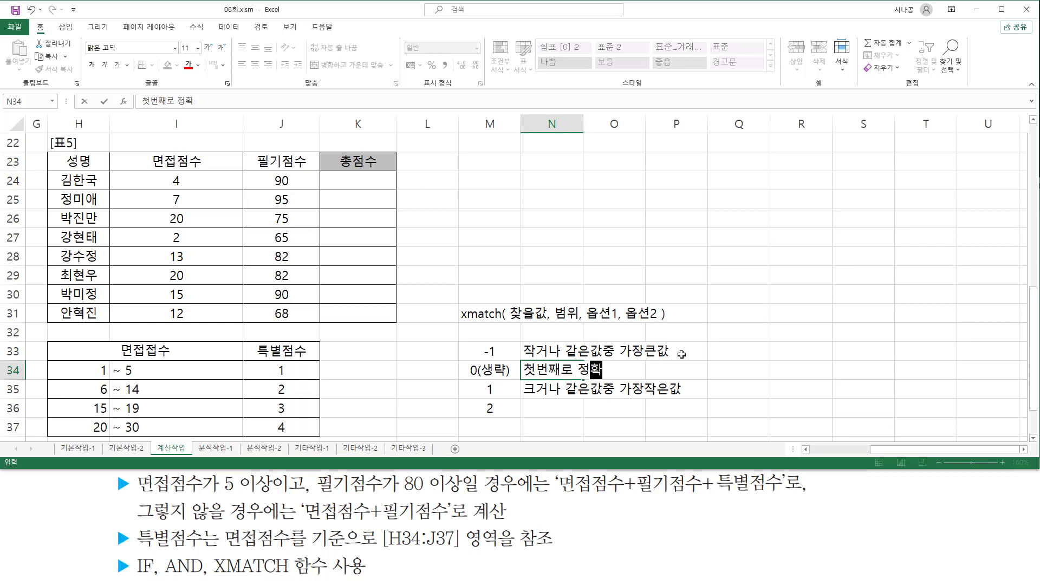
text(하게 ㅇ치하는 값)
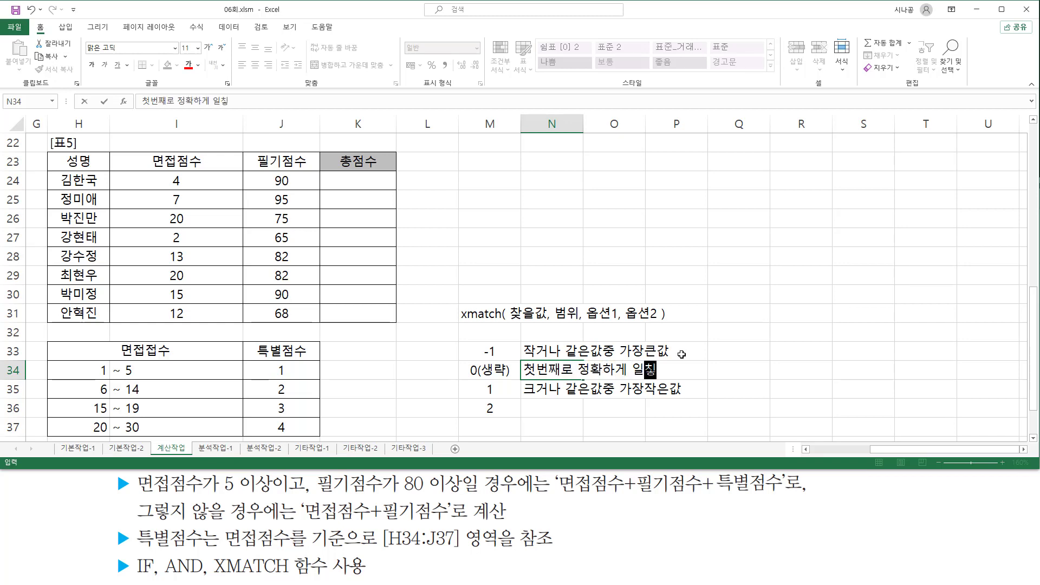
key(Return)
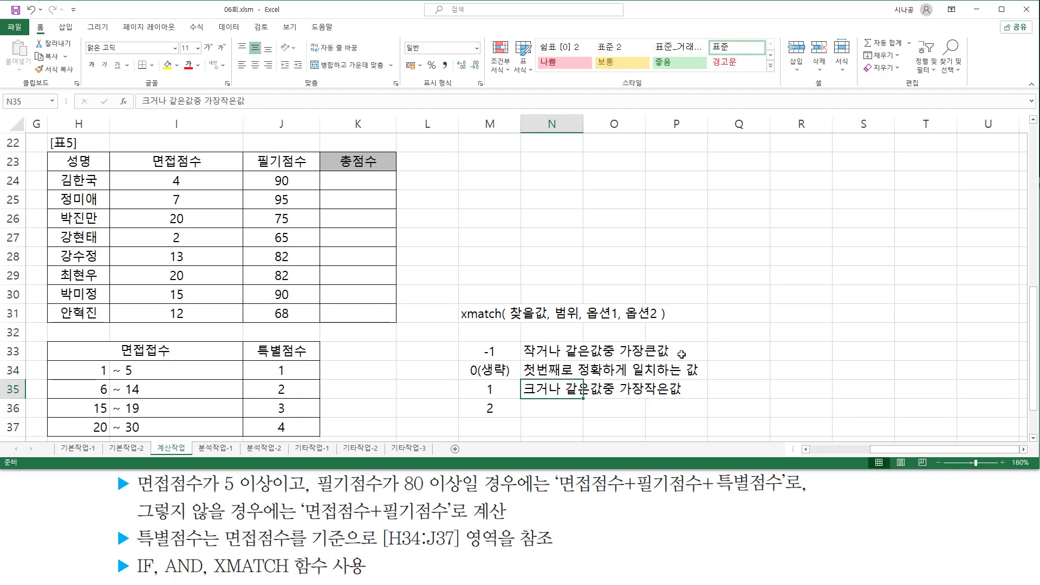
Step: Describe option 2 in N36 with the text "부분적으로 일치하는 값(와일드카드)"
key(Return)
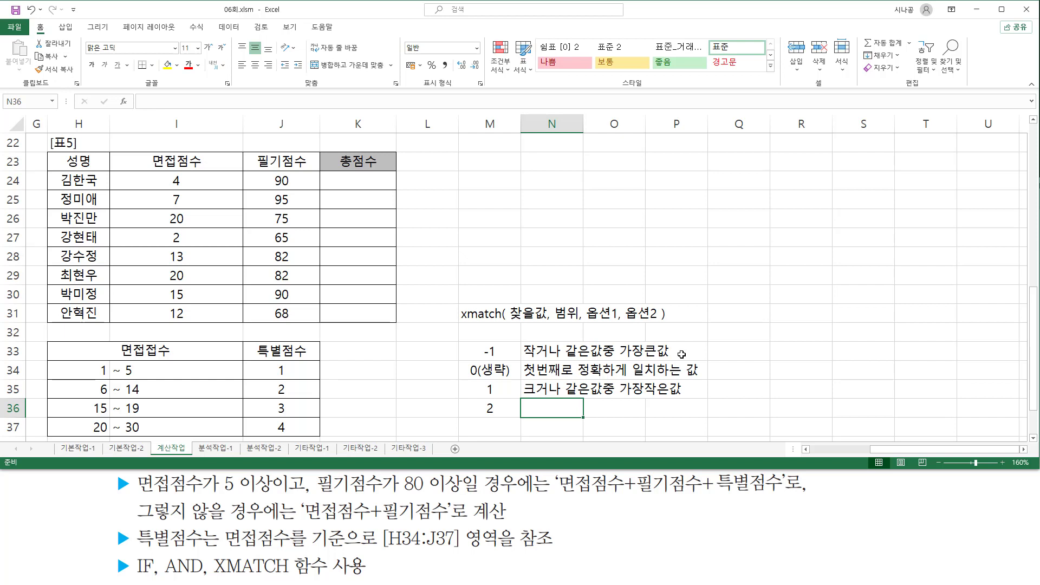
text(부분)
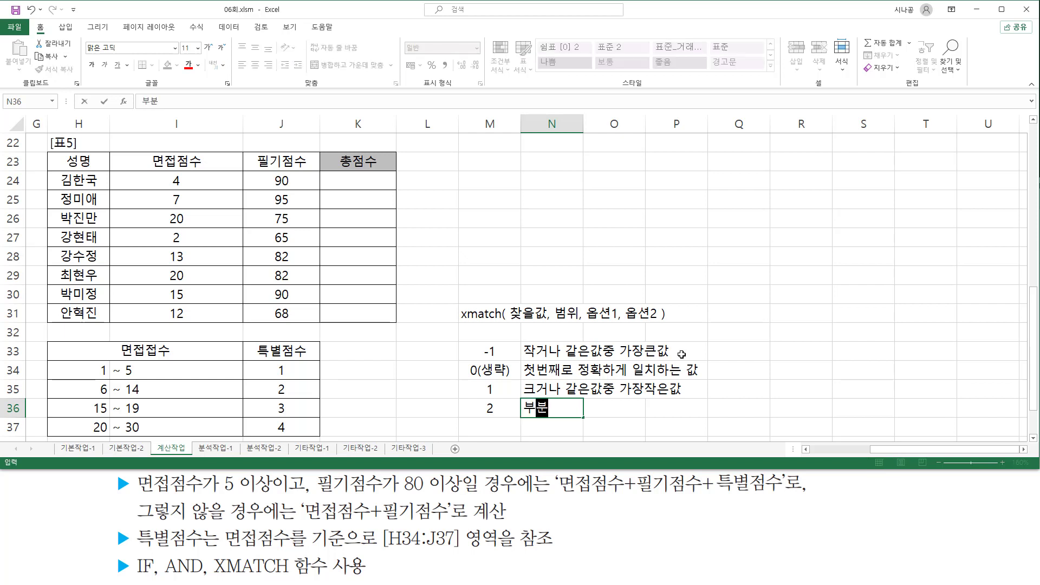
text(적으로 일치)
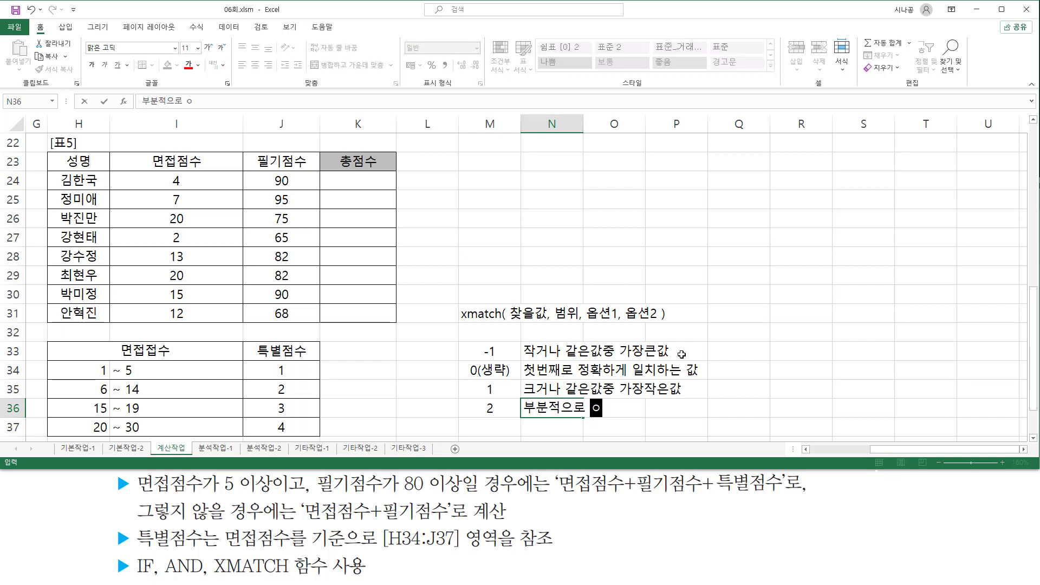
text(하는 값)
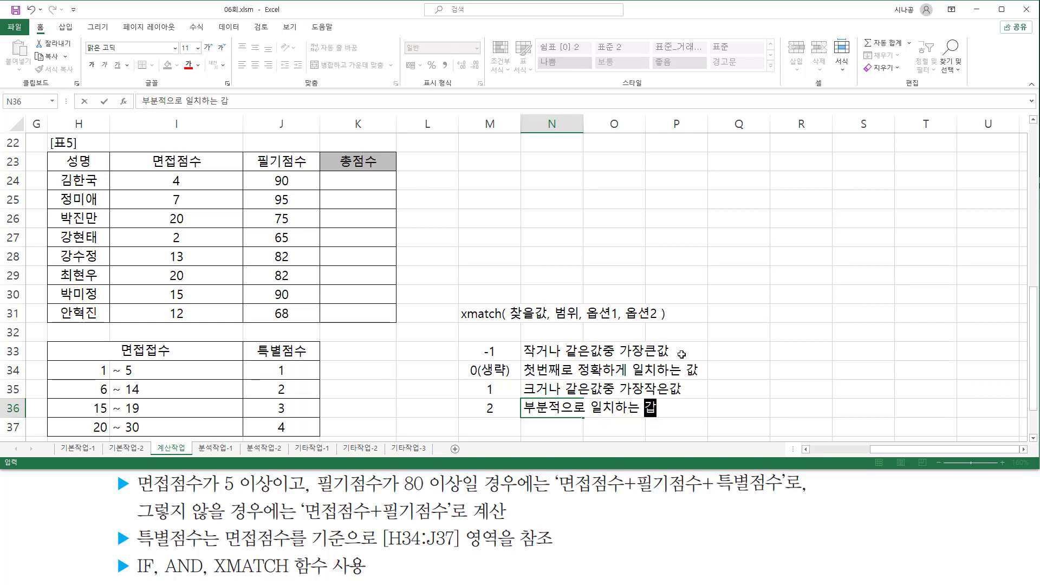
text(()
text(와일드카드)
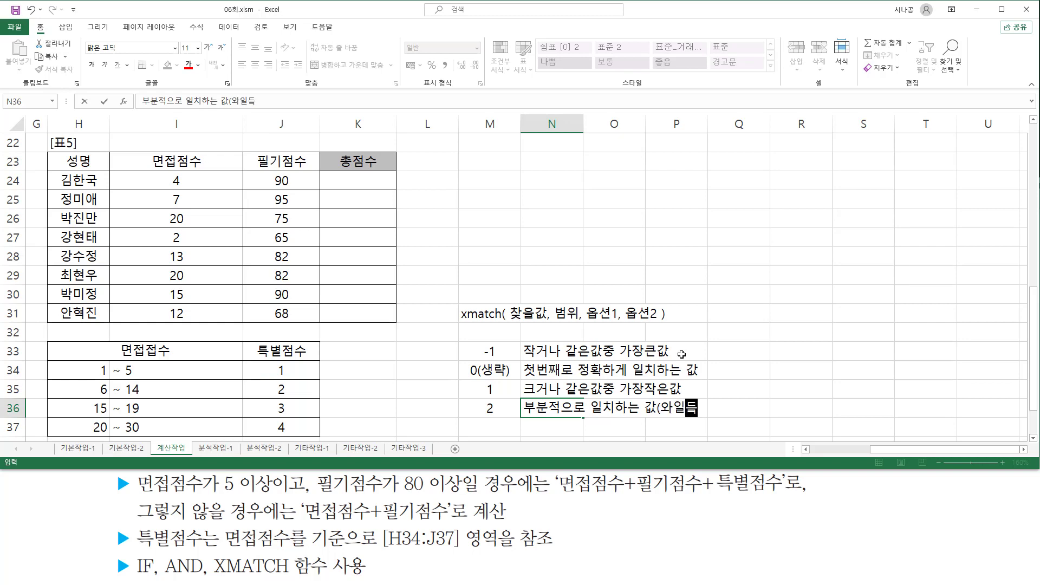
text())
key(Return)
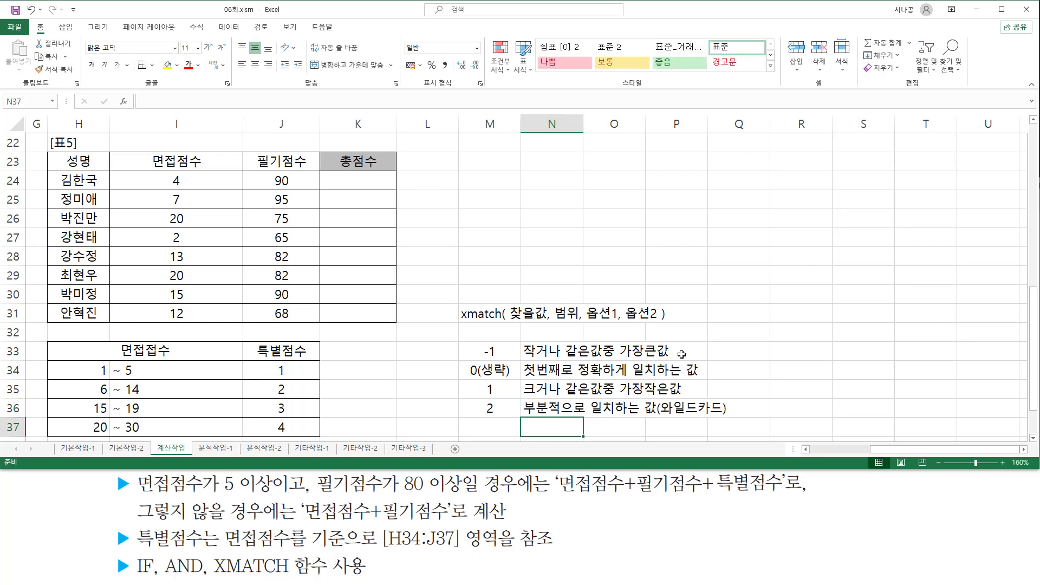
Step: Move the match option list with its descriptions from M33:N36 to L33:M36
drag(491, 359, 542, 407)
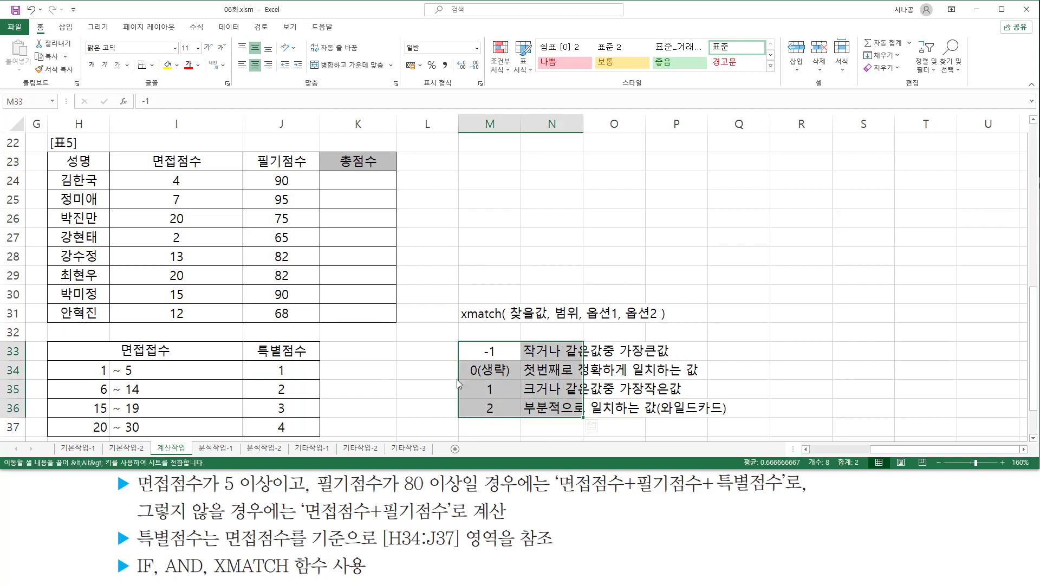
drag(460, 383, 433, 380)
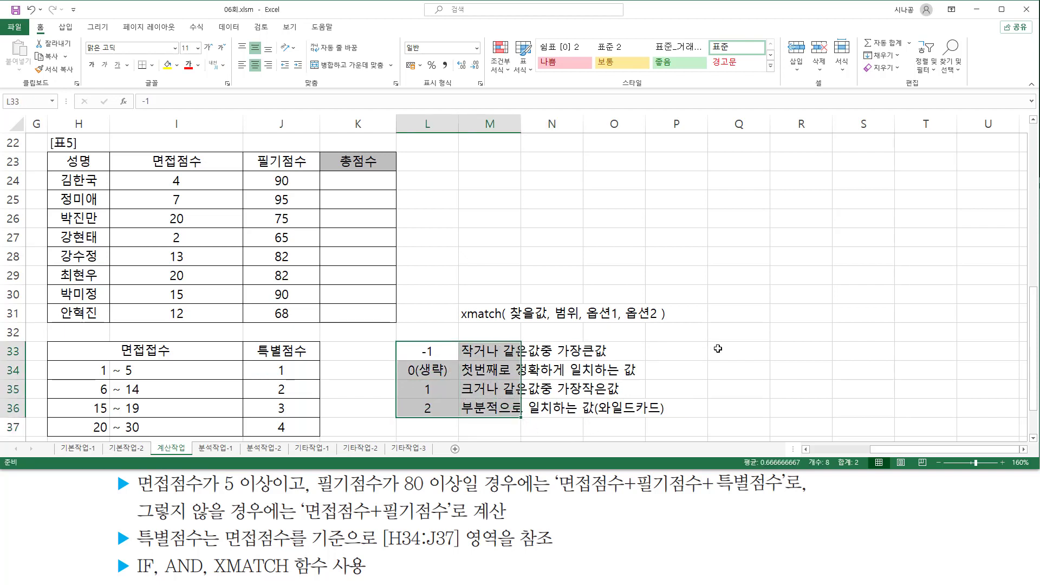
click(765, 346)
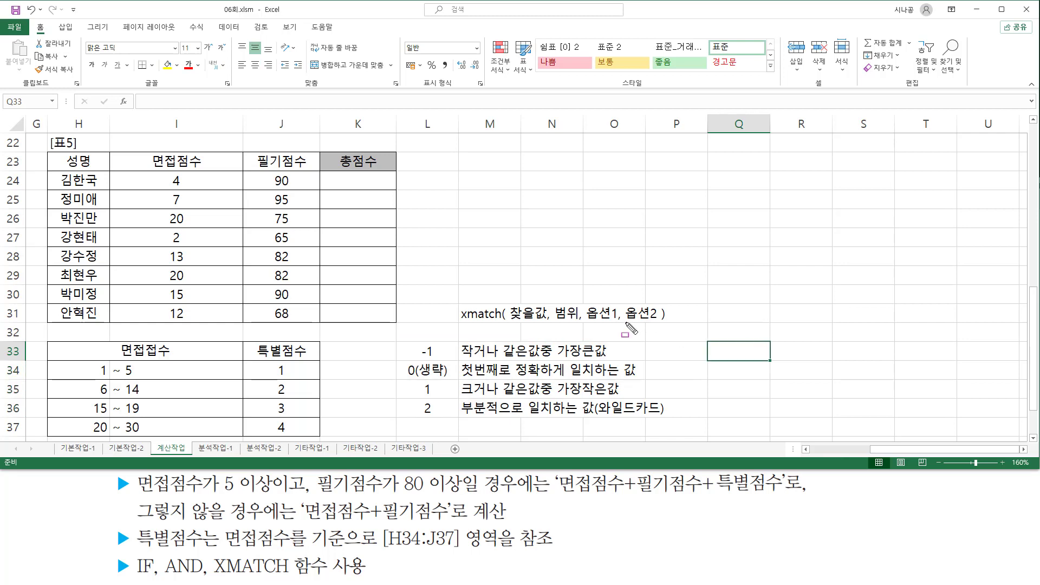
Step: Review the option 2, lookup value and range arguments in the M31 XMATCH note
drag(625, 322, 658, 322)
mouse_move(513, 324)
mouse_down()
mouse_move(511, 305)
mouse_move(544, 305)
mouse_move(545, 324)
mouse_move(578, 322)
mouse_up()
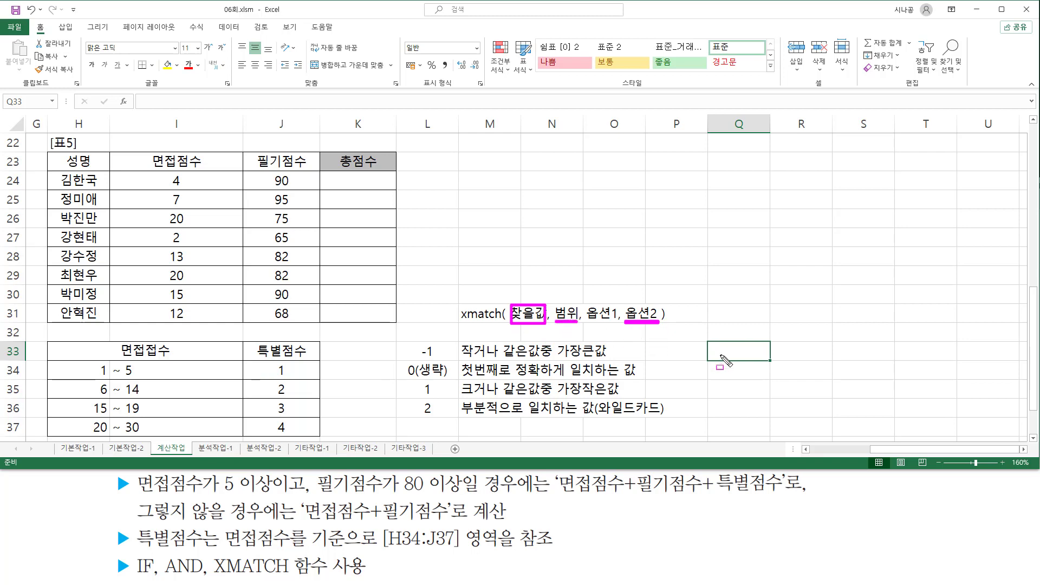
key(Escape)
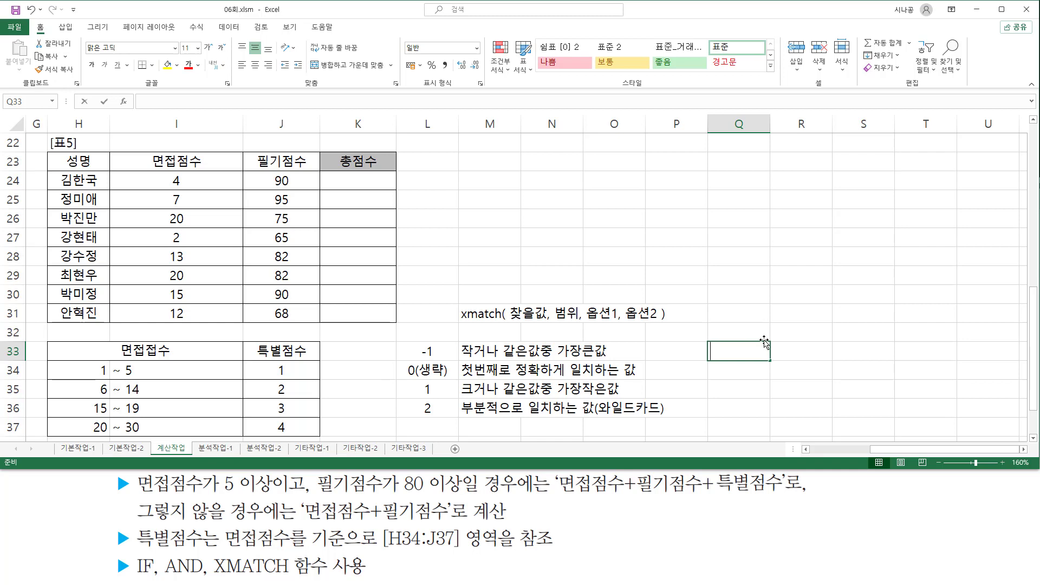
Step: List the option 2 values 1, -1, 2 and -2 in cells Q33 to Q36
text(1)
key(Return)
text(-1)
key(Return)
text(2)
key(Return)
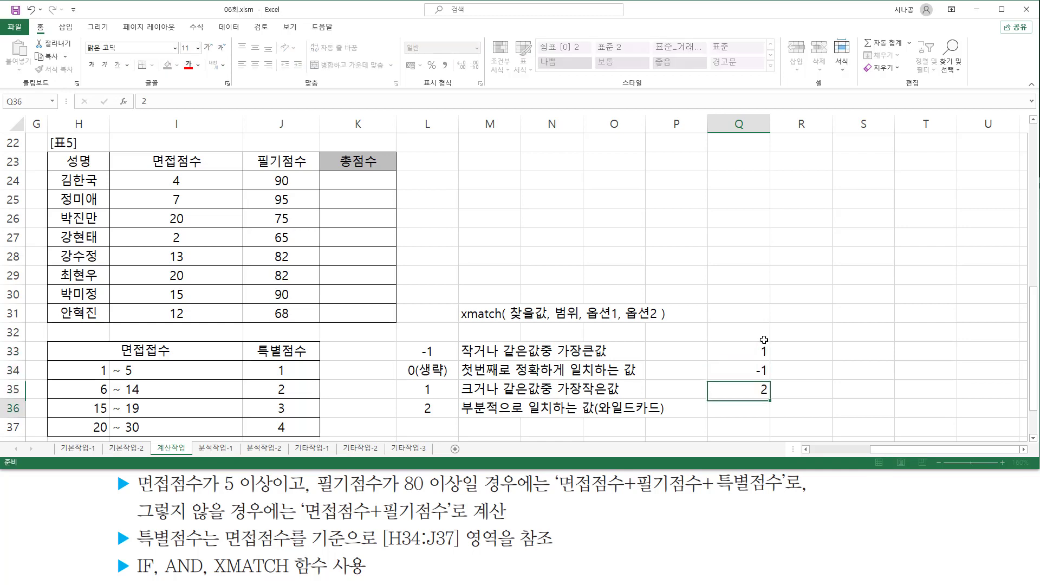
text(-2)
key(Return)
Step: Mark option value 1 as omittable by changing Q33 to "1(생략)", and center the values in Q33:Q36
key(Right)
key(Up)
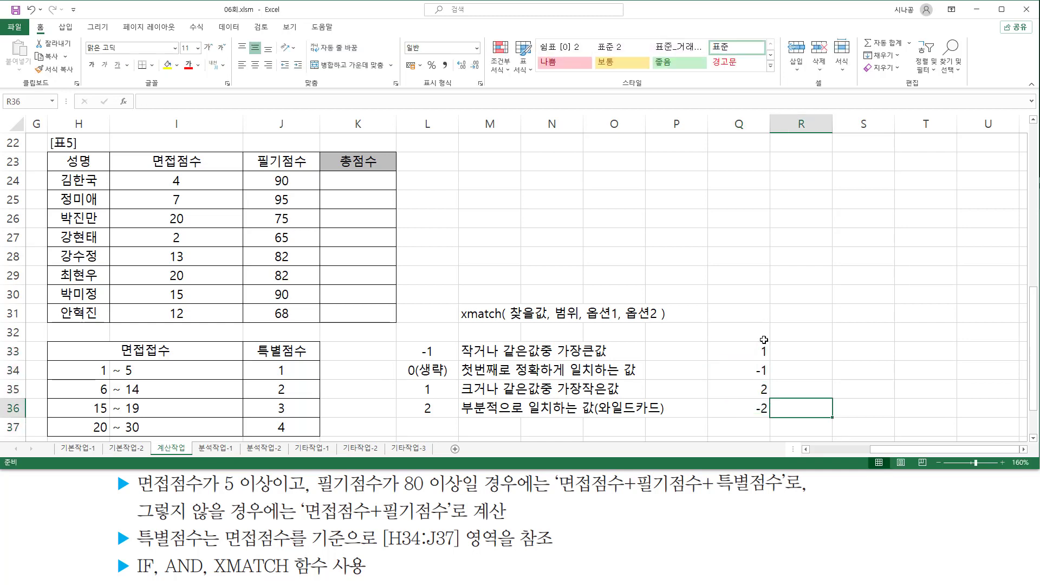
key(Up)
key(Up)
key(Up)
key(Left)
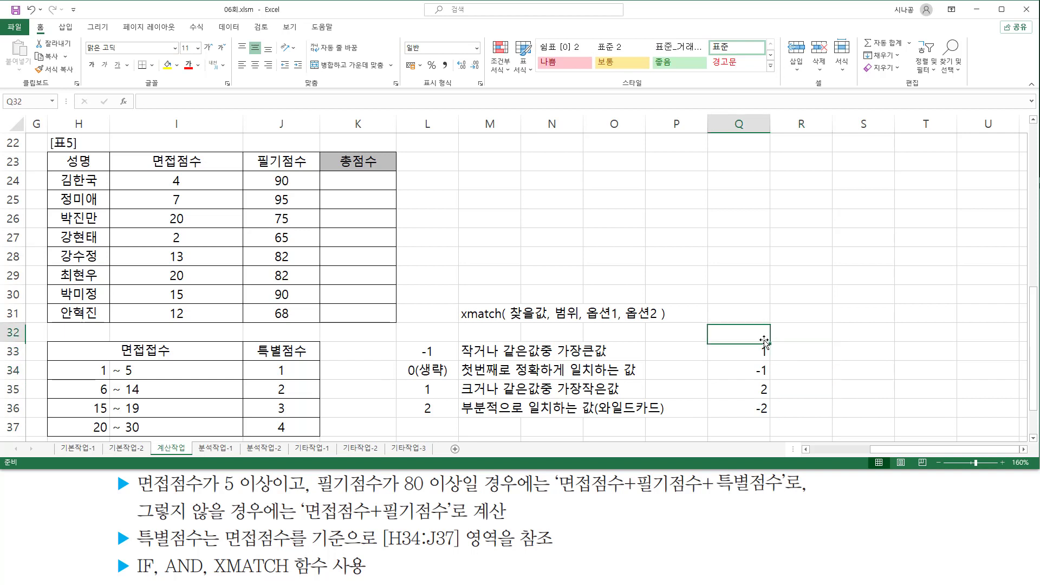
key(F2)
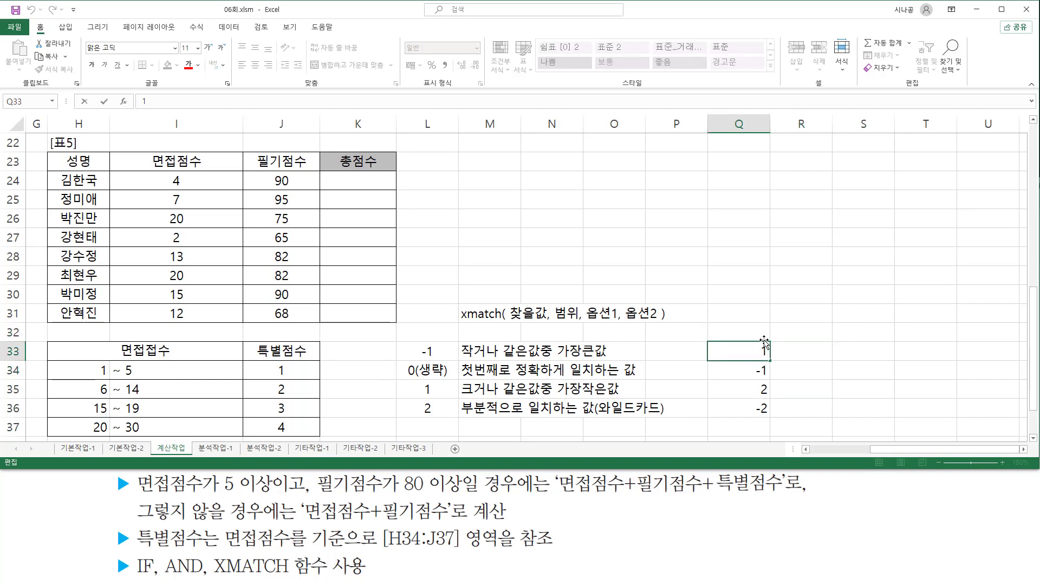
text((생략))
key(ctrl+Return)
drag(745, 352, 746, 411)
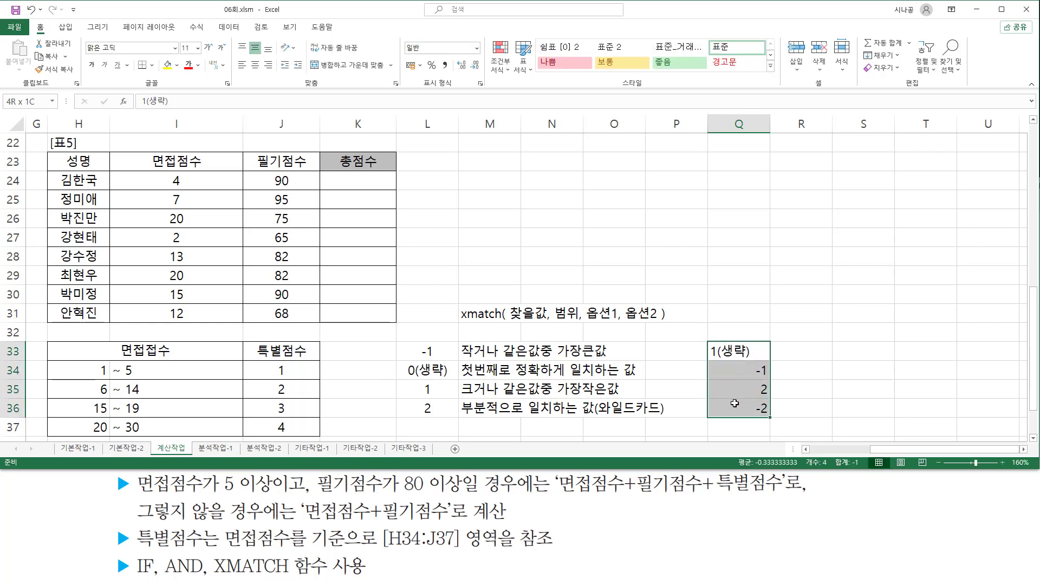
click(255, 65)
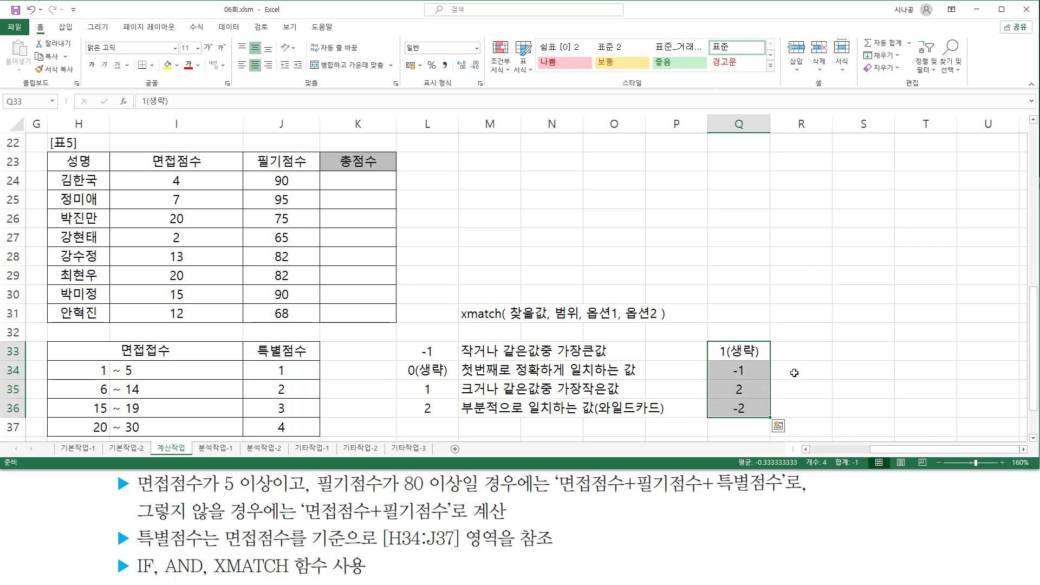
Step: Describe option values 1 and -1 with "첫번째 항목" in R33 and "마지막 항목" in R34
click(791, 349)
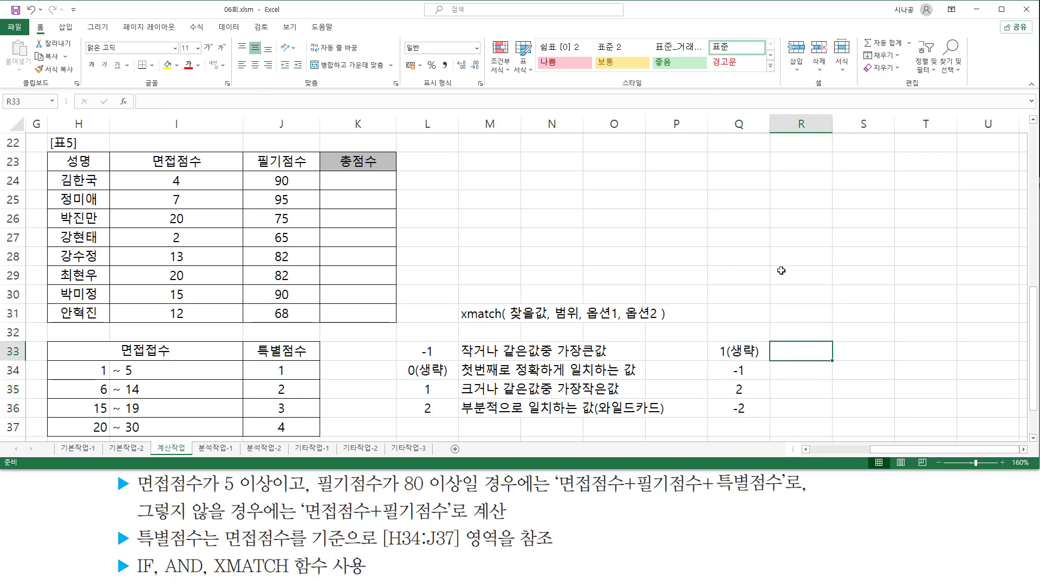
text(첫번째)
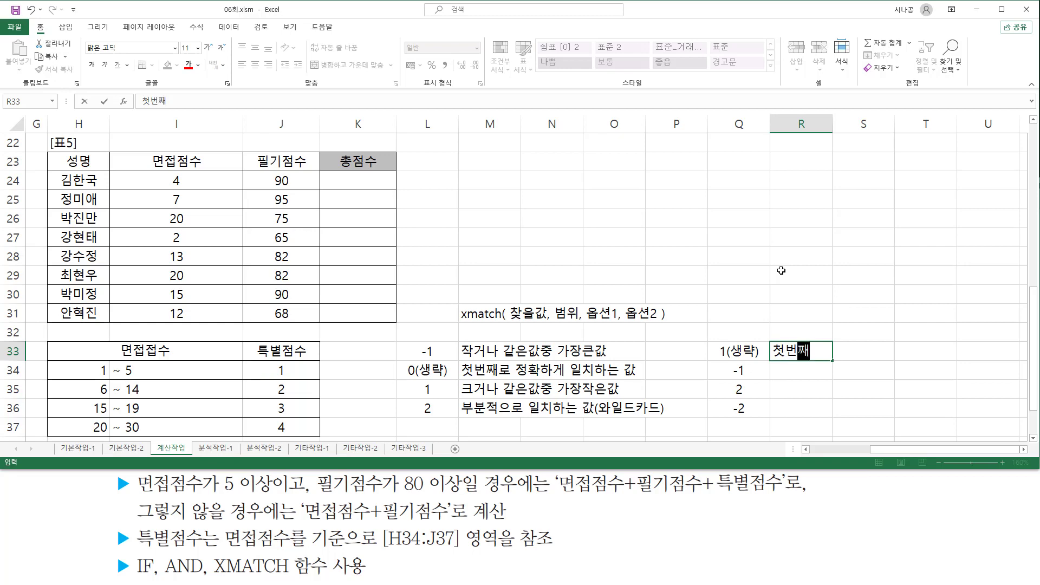
text( ㅎ목)
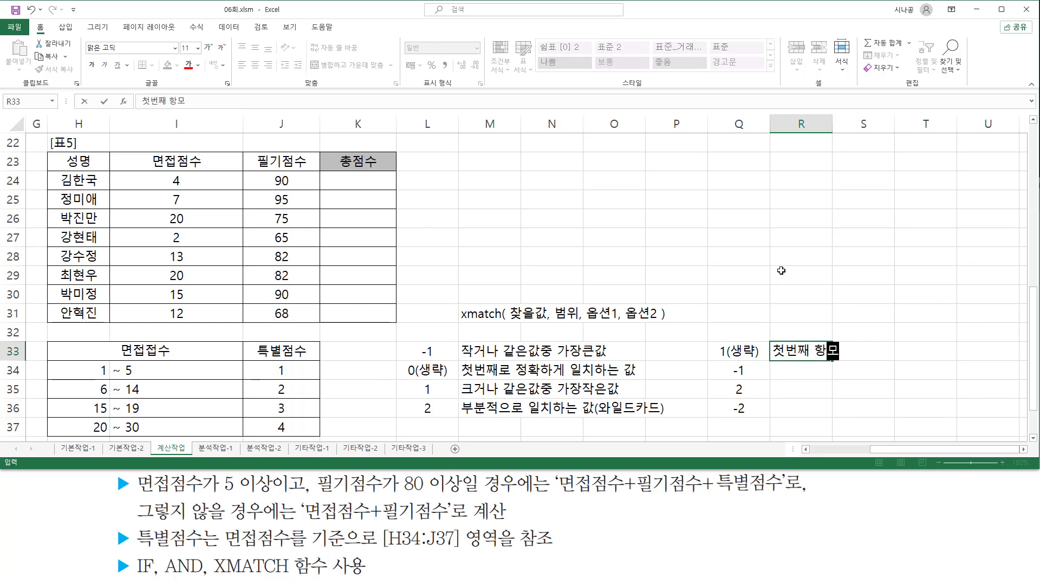
key(Return)
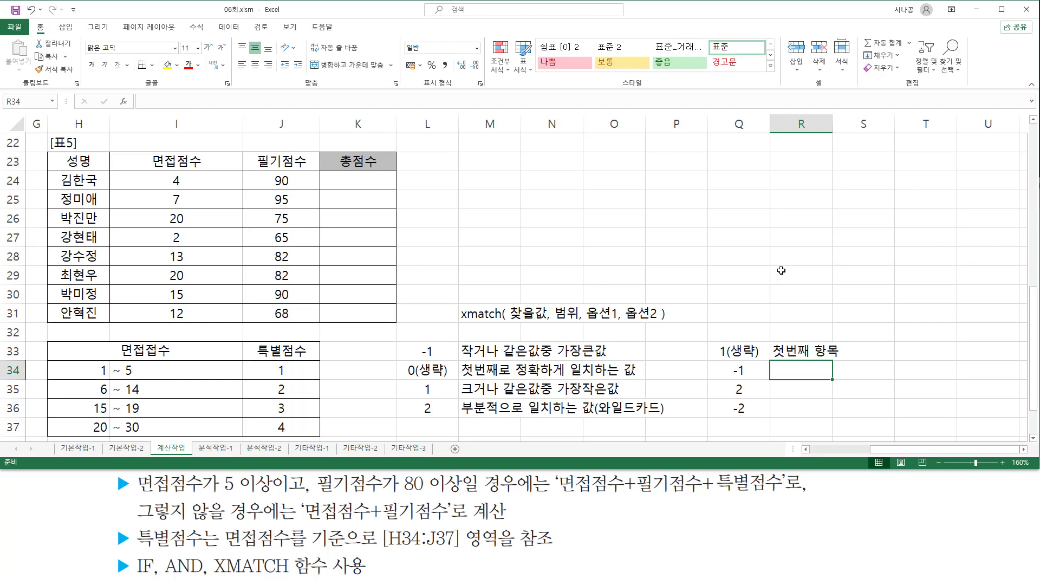
text(마지)
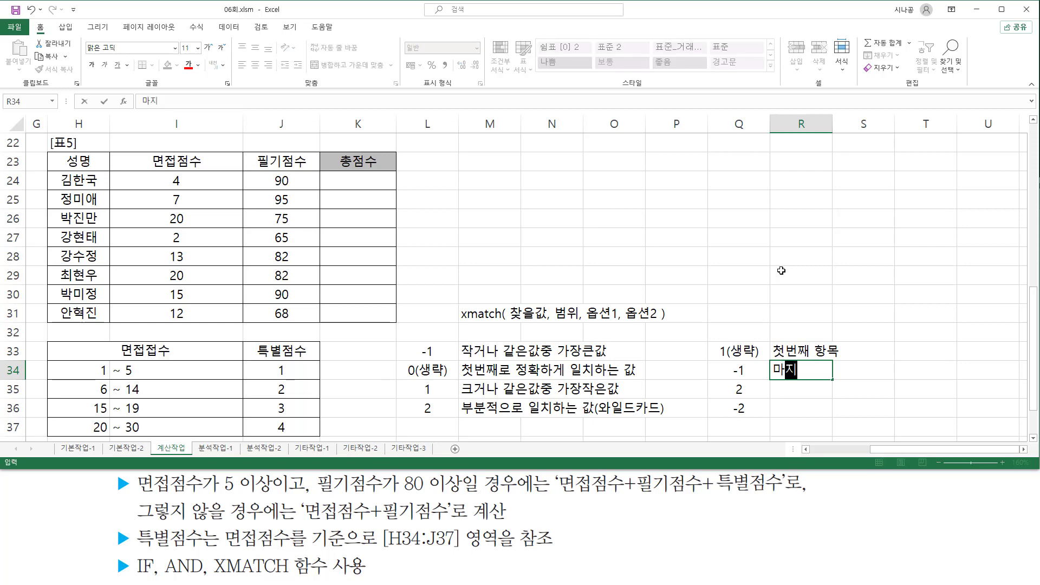
text(막 항목)
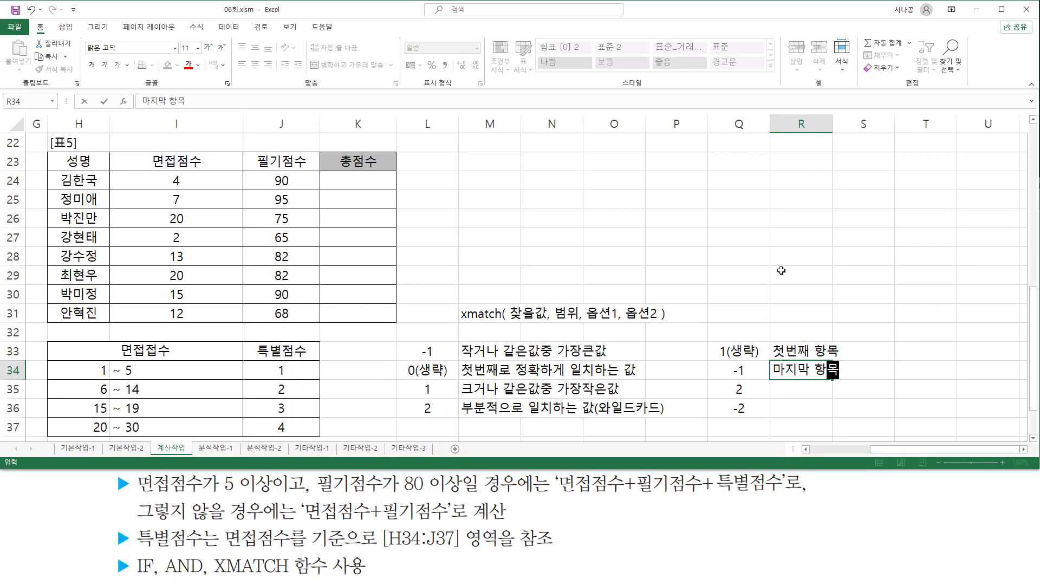
key(Return)
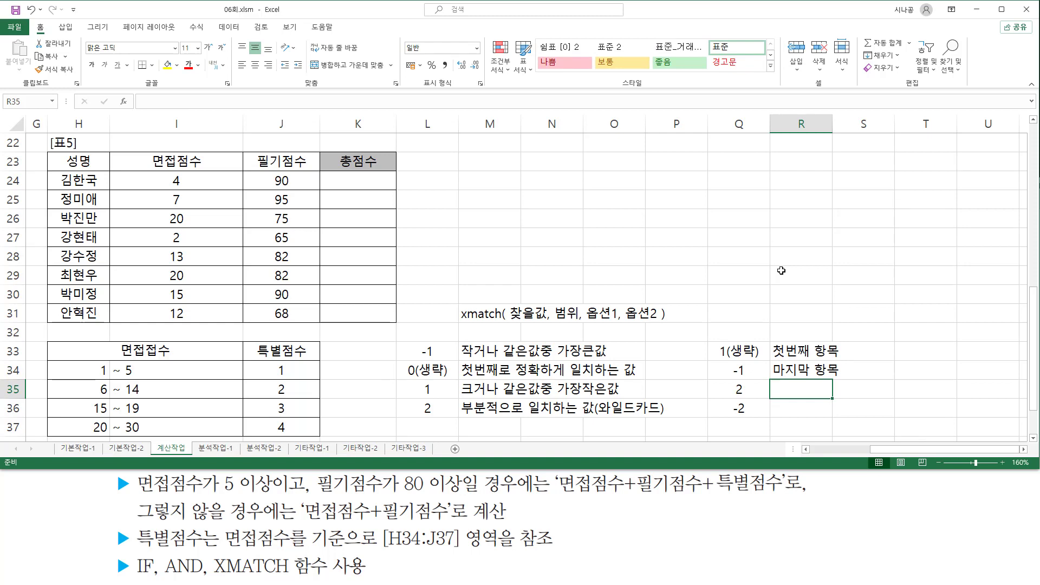
Step: Describe option values 2 and -2 with "오름차순" in R35 and "내림차순" in R36
text(오름차)
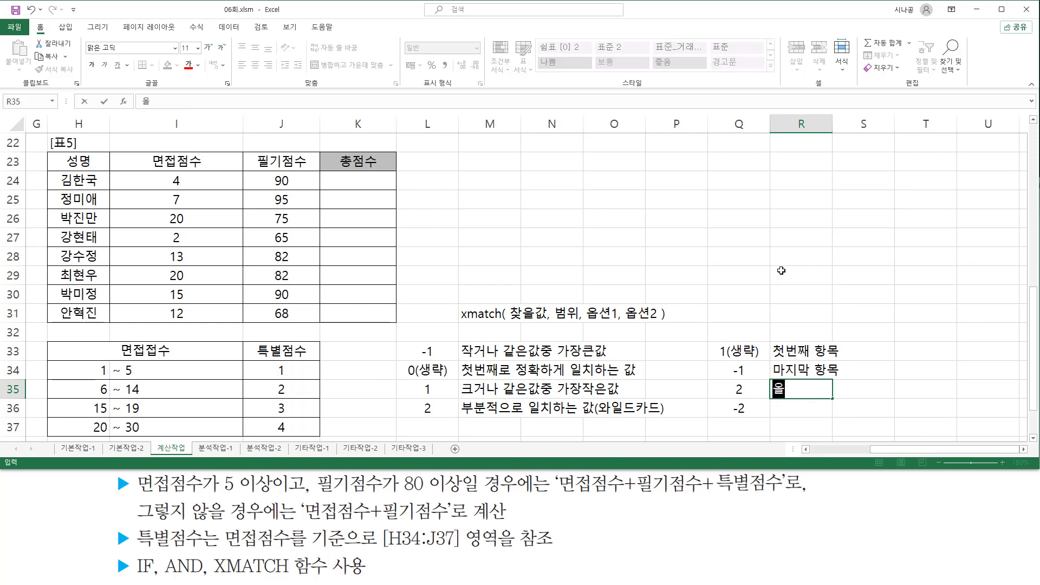
text(순)
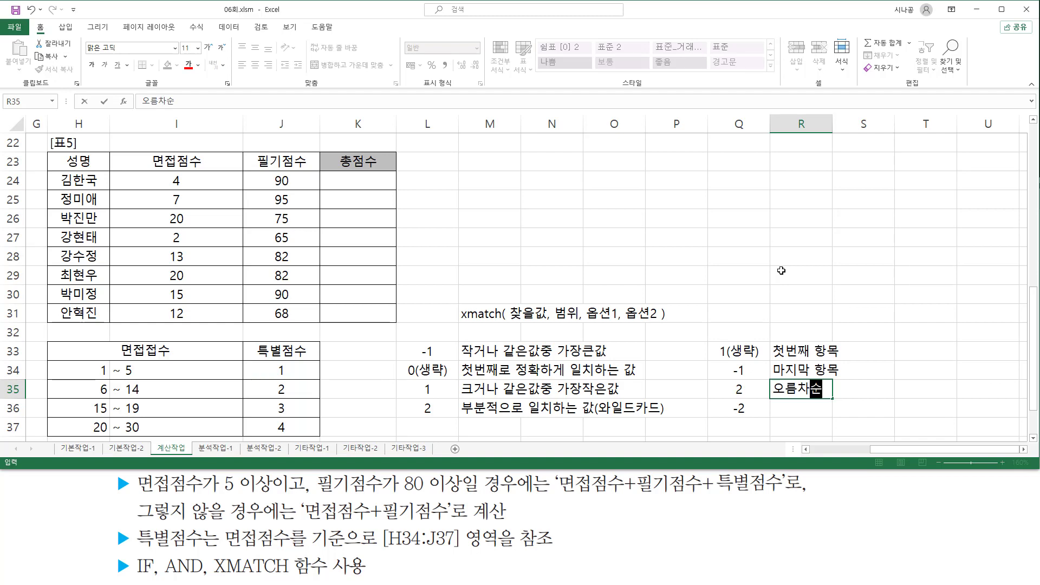
key(Return)
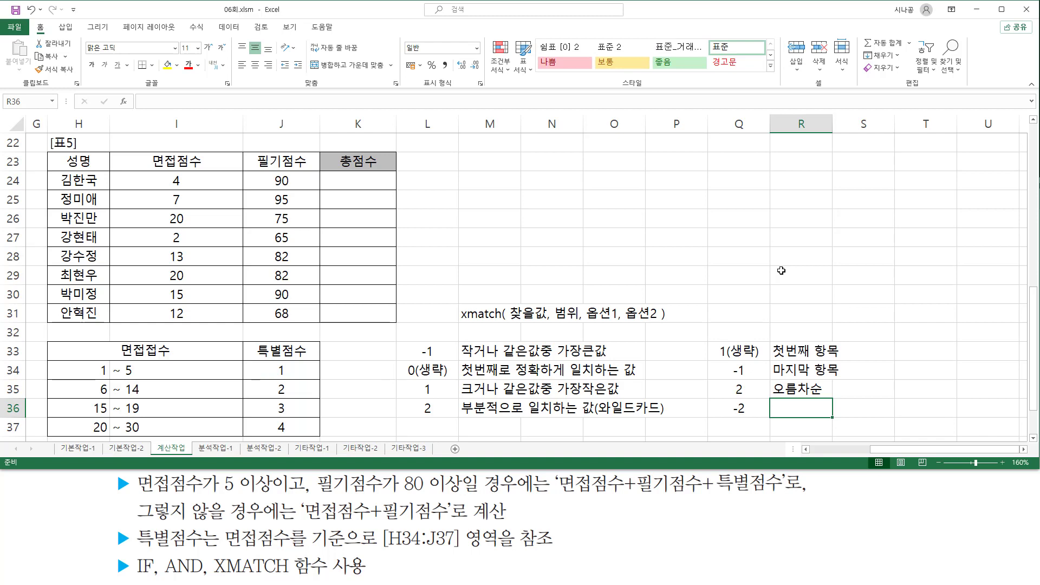
text(내림차순)
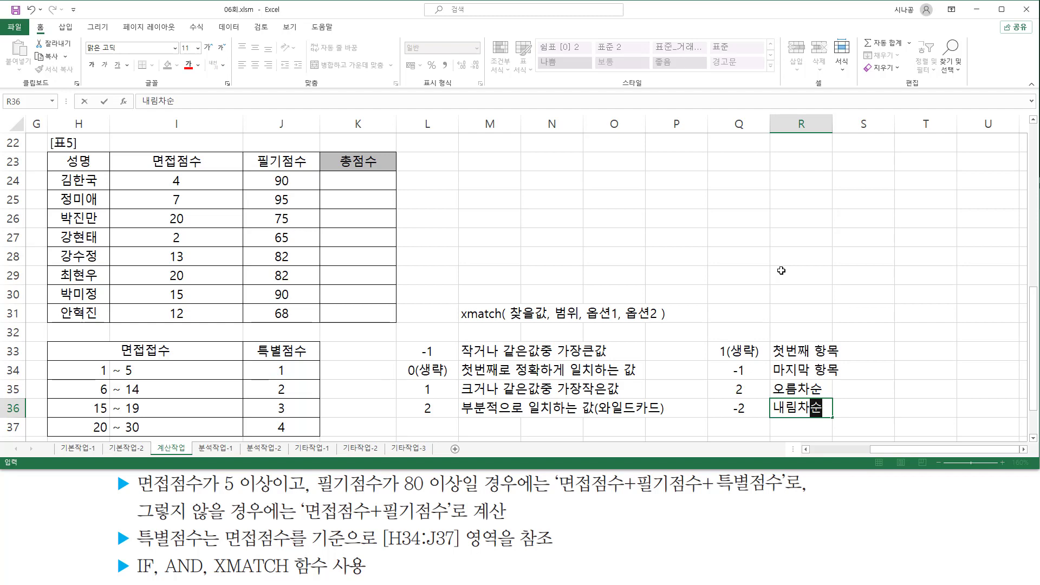
key(Up)
key(Left)
key(Left)
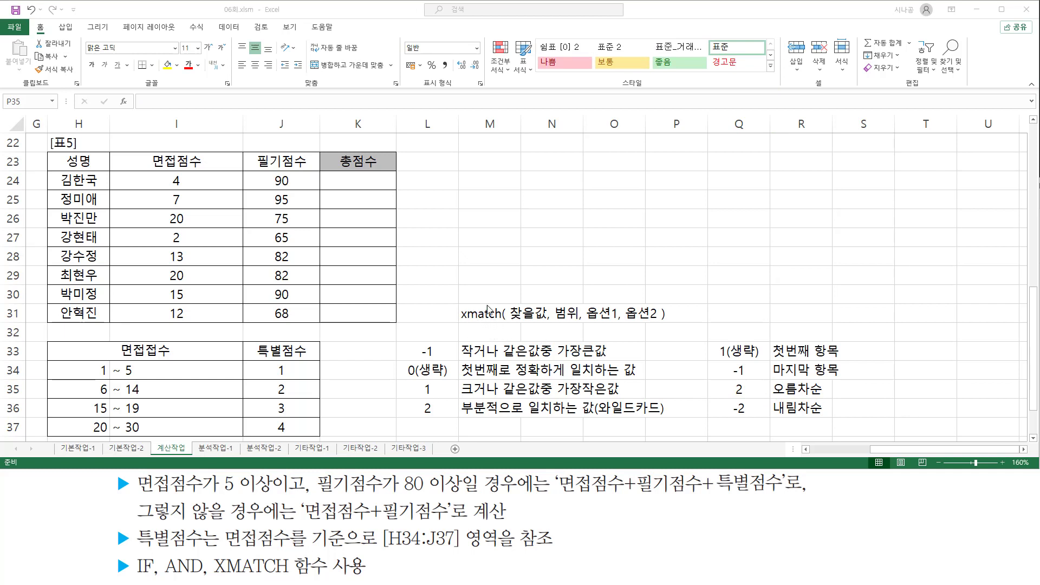
Step: Review the XMATCH syntax note, the special scores in J34:J37 and the task's condition for adding the special score
drag(459, 321, 665, 322)
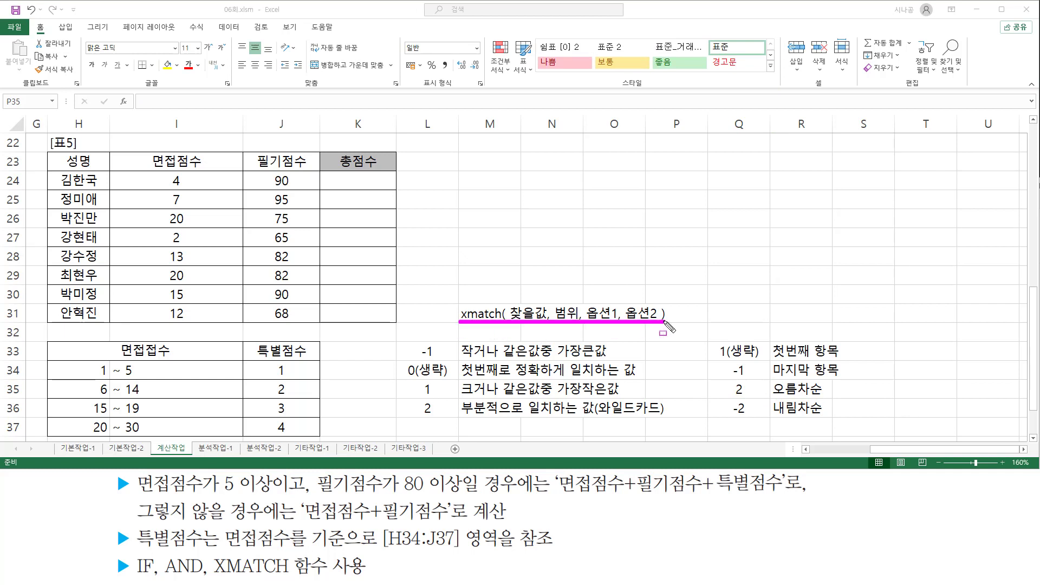
mouse_move(273, 362)
mouse_down()
mouse_move(272, 428)
mouse_move(292, 437)
mouse_up()
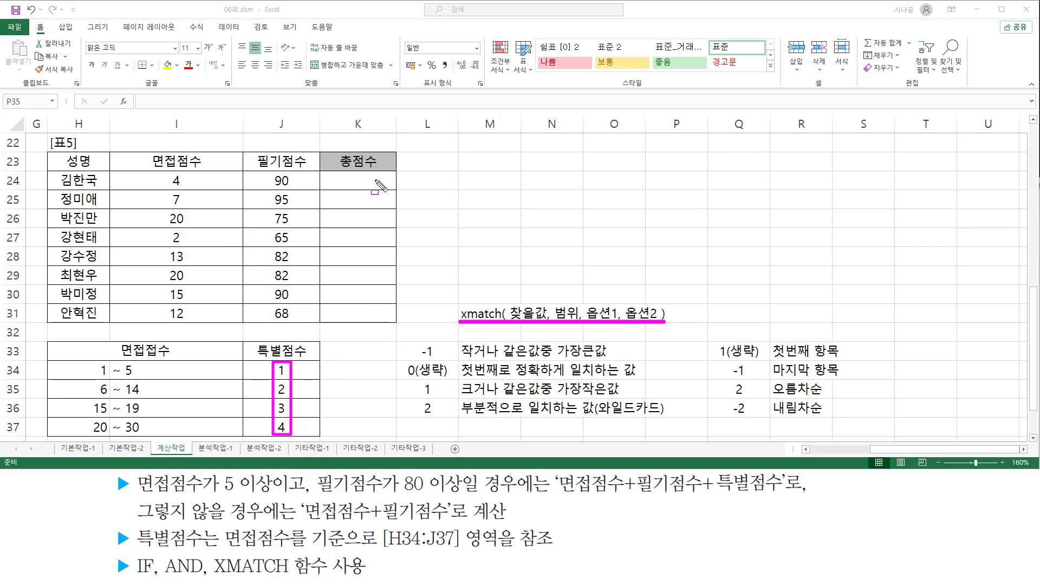
drag(135, 494, 512, 493)
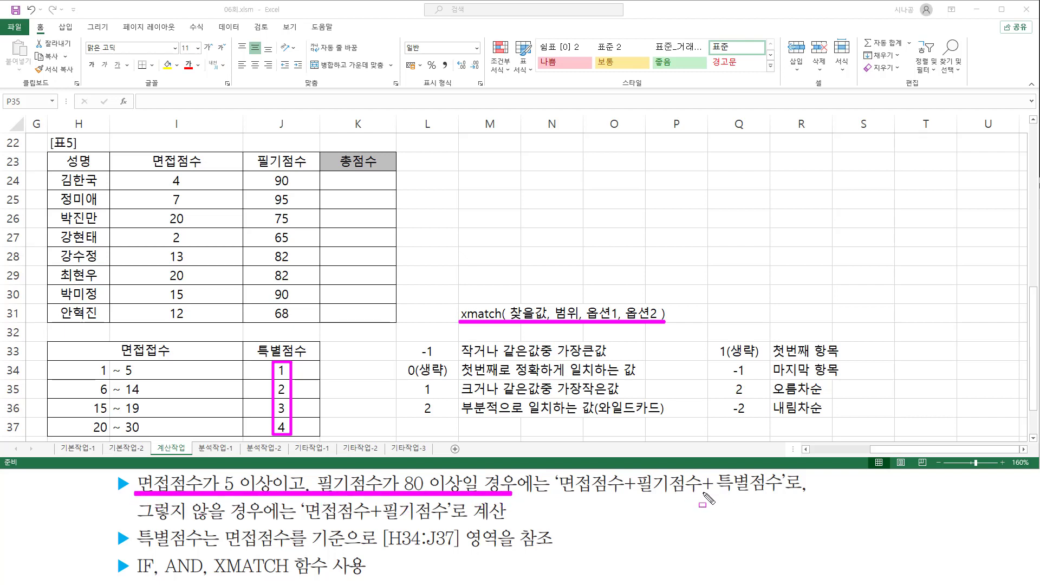
drag(702, 493, 780, 493)
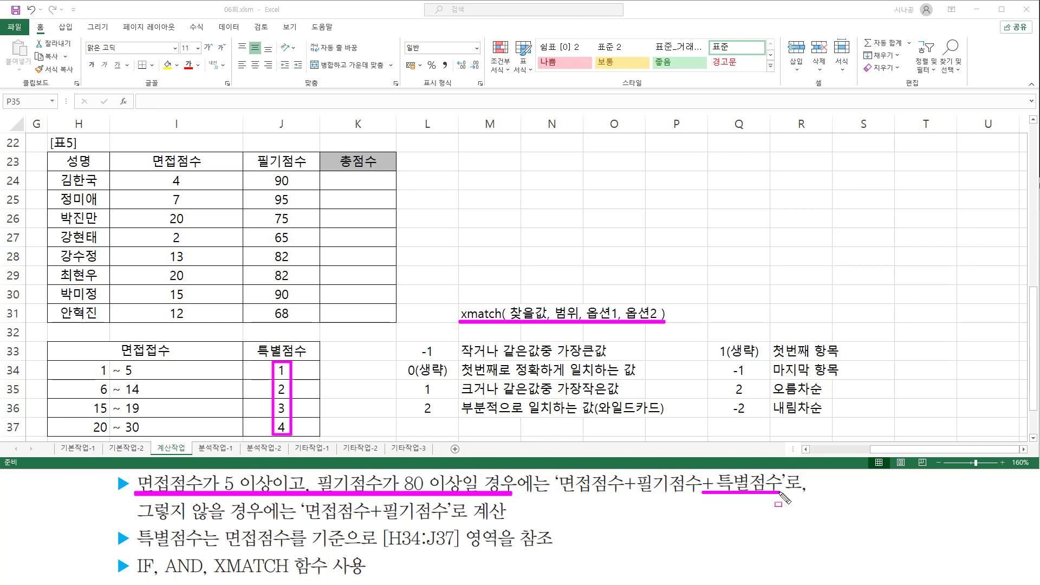
key(Escape)
Step: Examine how match option -1 looks up the I28 interview score among the lower bounds in H34:H37
drag(160, 247, 197, 265)
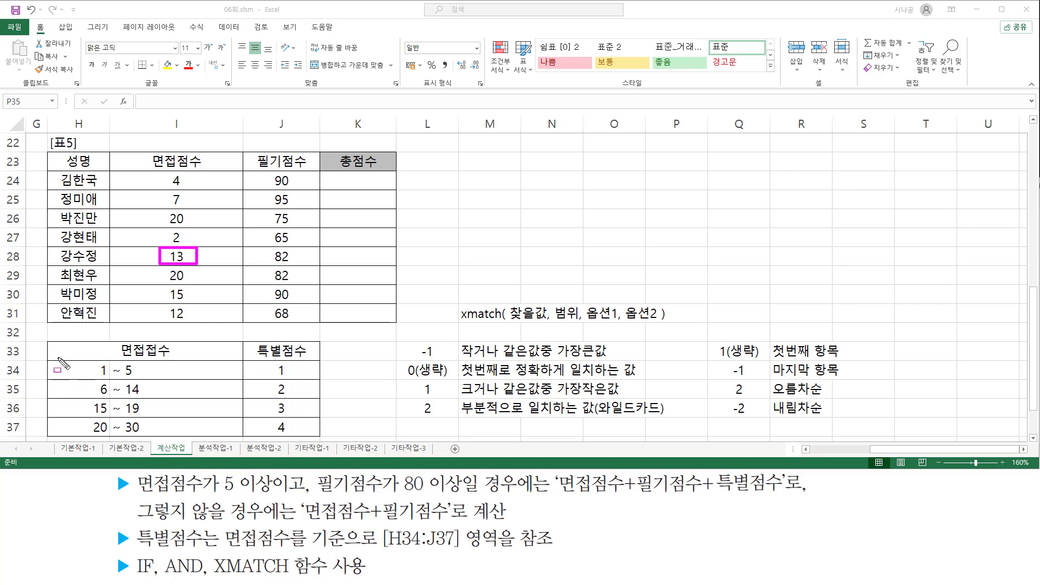
mouse_move(57, 357)
mouse_down()
mouse_move(60, 380)
mouse_move(112, 436)
mouse_up()
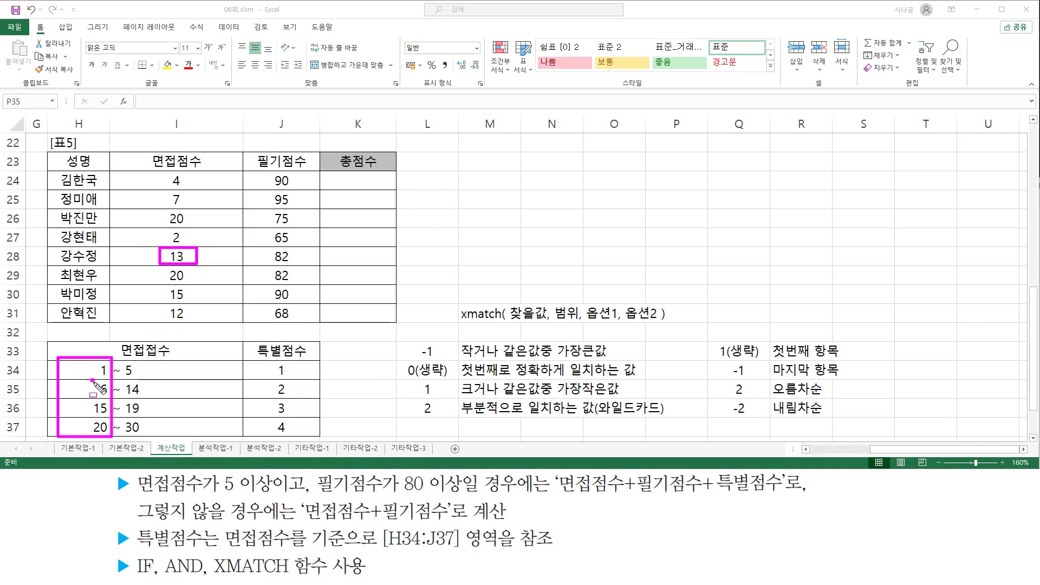
drag(91, 380, 153, 399)
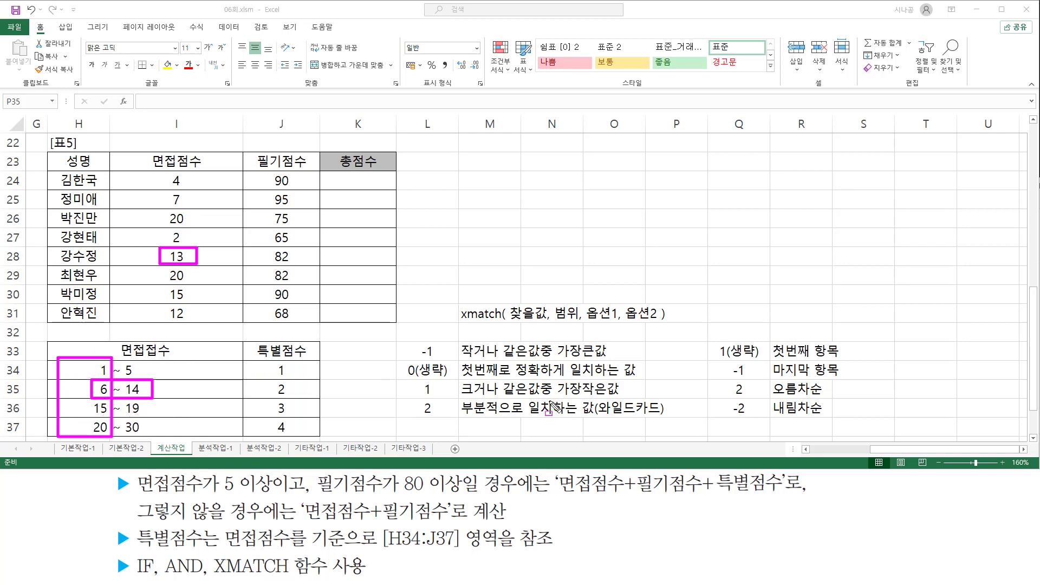
drag(460, 358, 611, 359)
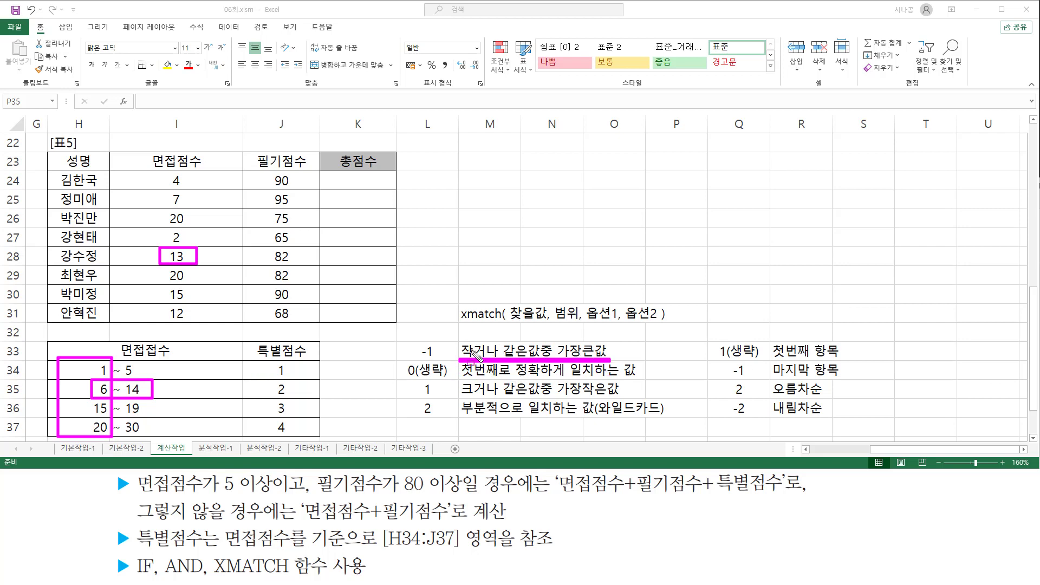
drag(415, 343, 446, 360)
drag(189, 253, 203, 244)
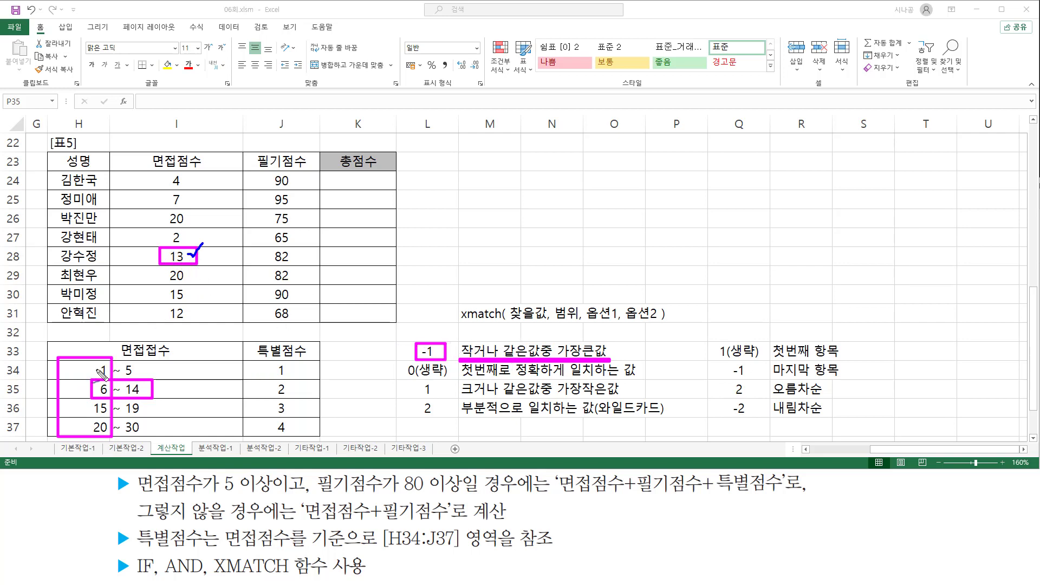
mouse_move(98, 370)
mouse_down()
mouse_move(85, 376)
mouse_move(95, 388)
mouse_up()
mouse_move(107, 382)
mouse_down()
mouse_move(96, 396)
mouse_move(110, 397)
mouse_up()
drag(122, 408, 131, 404)
key(Escape)
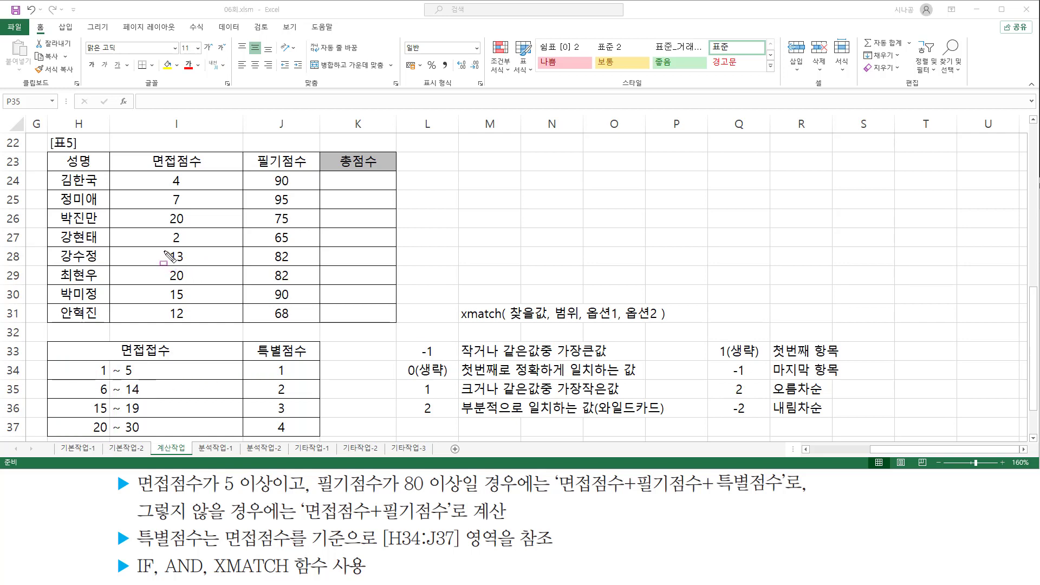
Step: Examine how match option 1 would look up the I28 interview score among H34:H37, compared with option -1
drag(163, 249, 195, 265)
drag(96, 397, 141, 397)
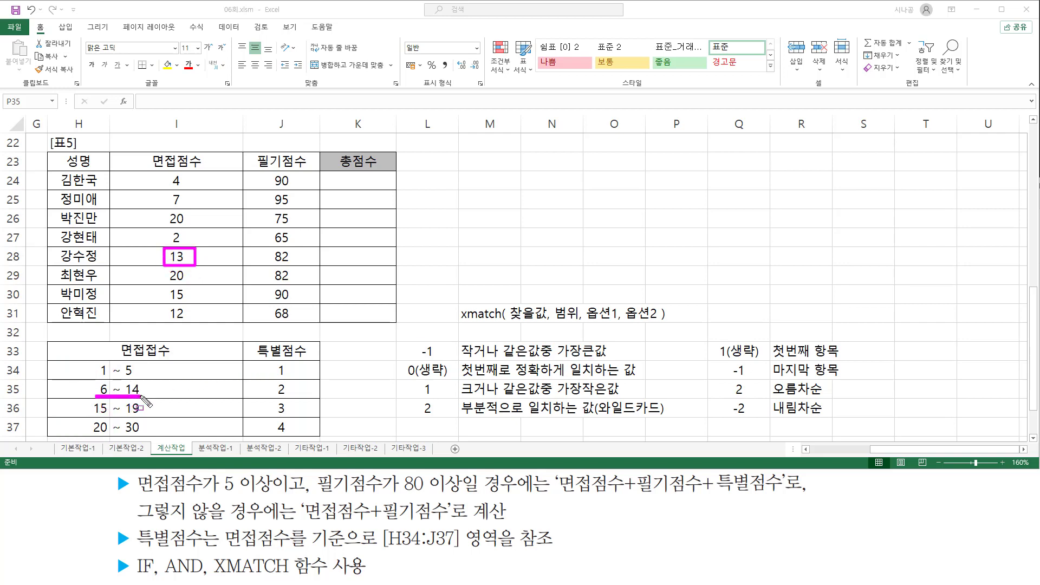
mouse_move(79, 360)
mouse_down()
mouse_move(89, 411)
mouse_move(111, 435)
mouse_up()
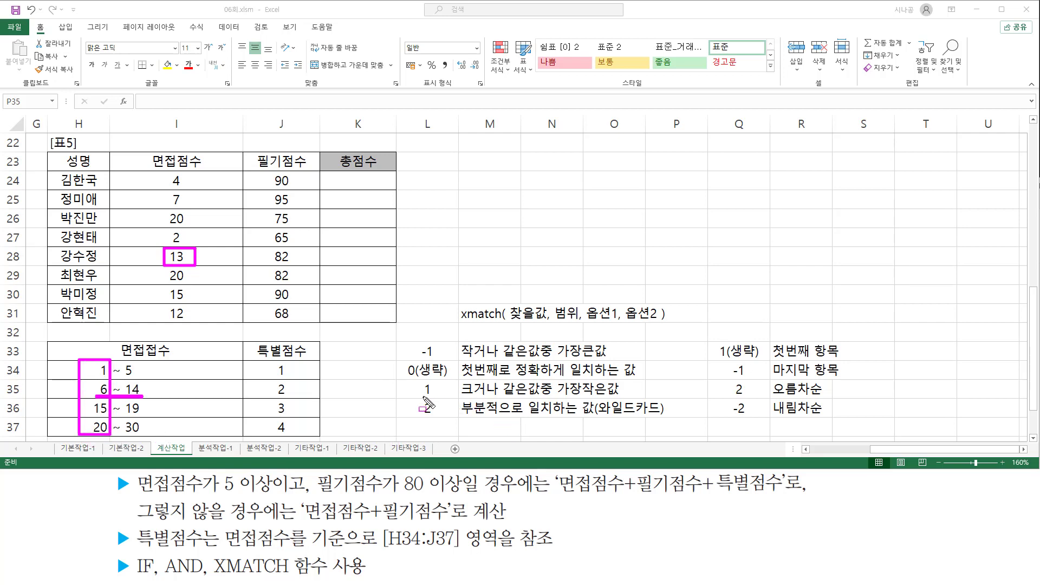
drag(422, 398, 435, 398)
drag(460, 396, 552, 397)
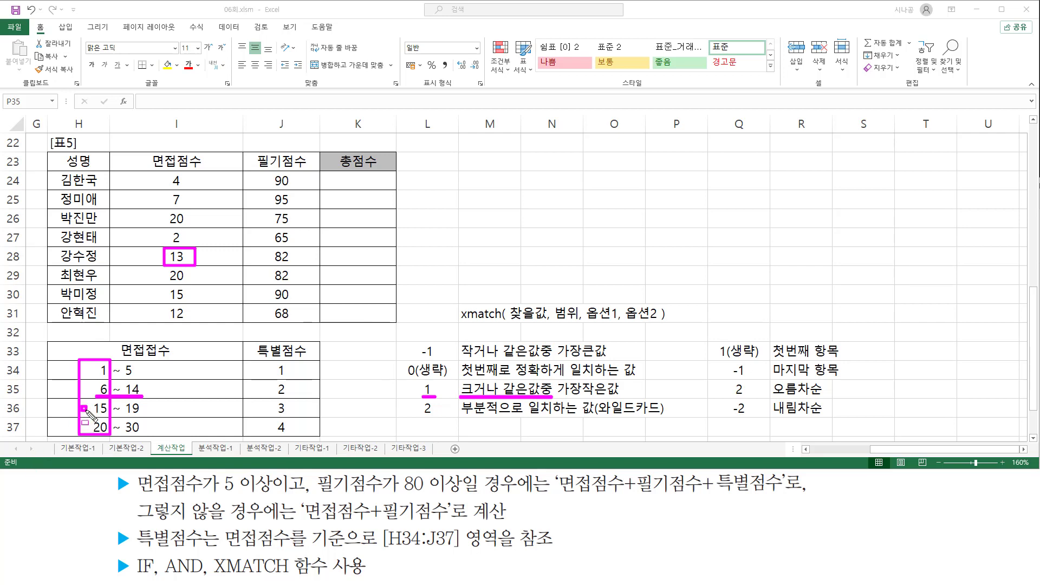
mouse_move(80, 405)
mouse_down()
mouse_move(86, 413)
mouse_move(98, 401)
mouse_move(85, 432)
mouse_move(95, 421)
mouse_up()
mouse_move(611, 408)
mouse_down()
mouse_move(561, 389)
mouse_move(618, 410)
mouse_up()
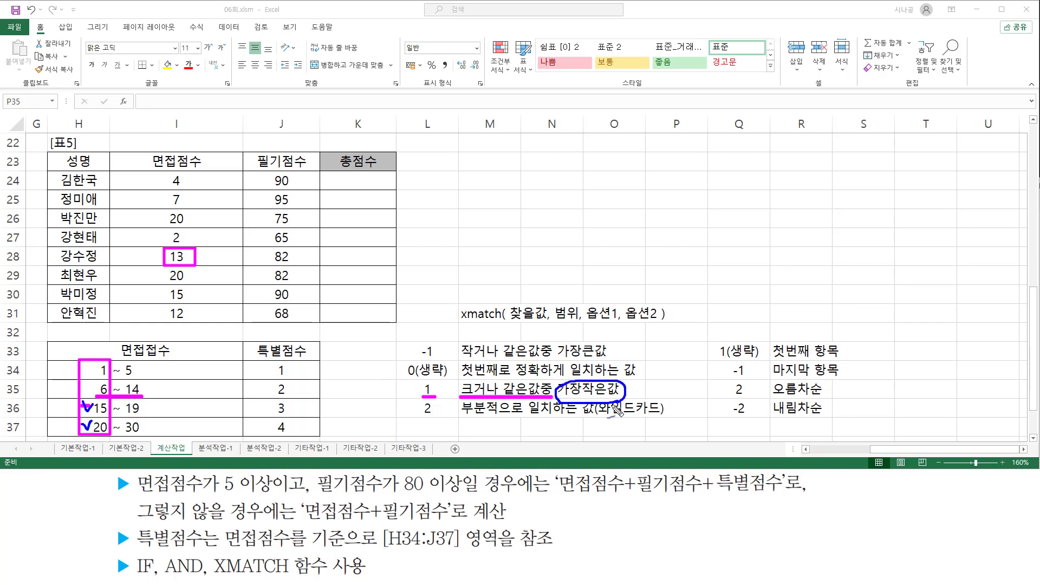
mouse_move(107, 415)
mouse_down()
mouse_move(112, 405)
mouse_move(98, 402)
mouse_move(86, 423)
mouse_move(157, 413)
mouse_move(116, 404)
mouse_move(87, 417)
mouse_move(98, 413)
mouse_up()
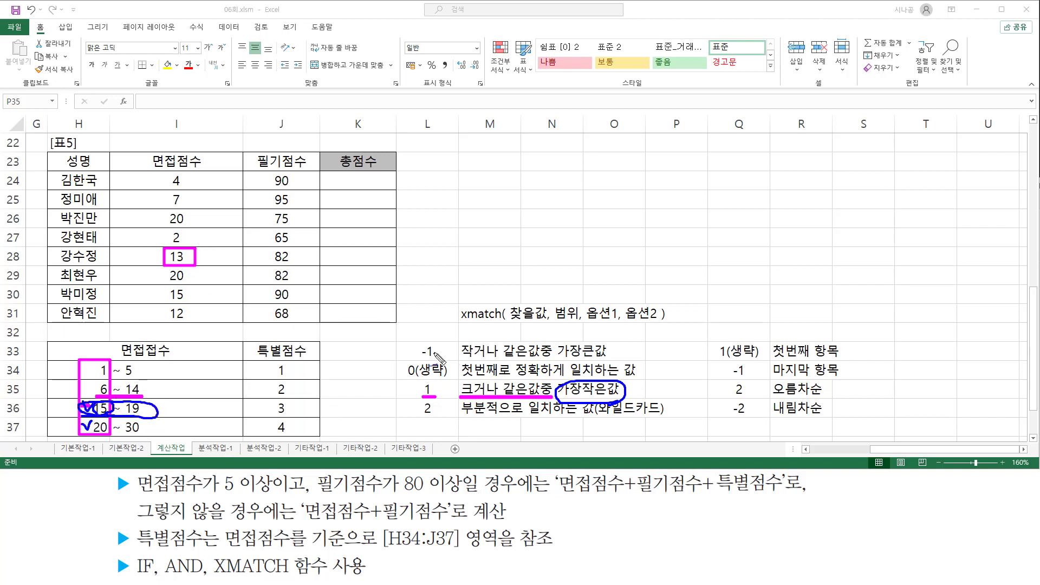
mouse_move(436, 355)
mouse_down()
mouse_move(413, 353)
mouse_move(440, 363)
mouse_up()
key(Escape)
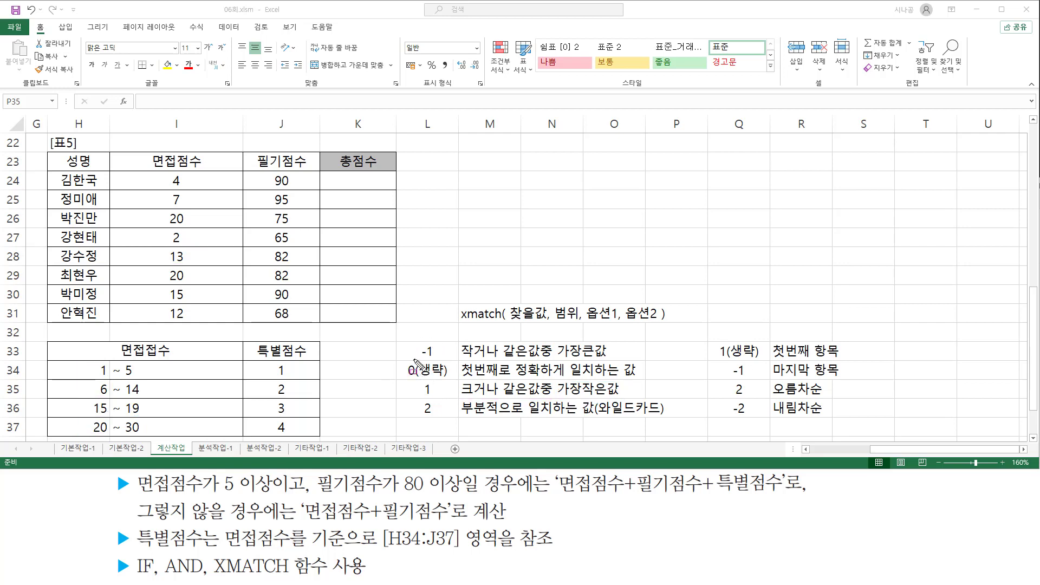
Step: Check whether exact match option 0 and wildcard option 2 suit looking up I28 in H34:H37
drag(415, 359, 442, 341)
drag(405, 377, 447, 378)
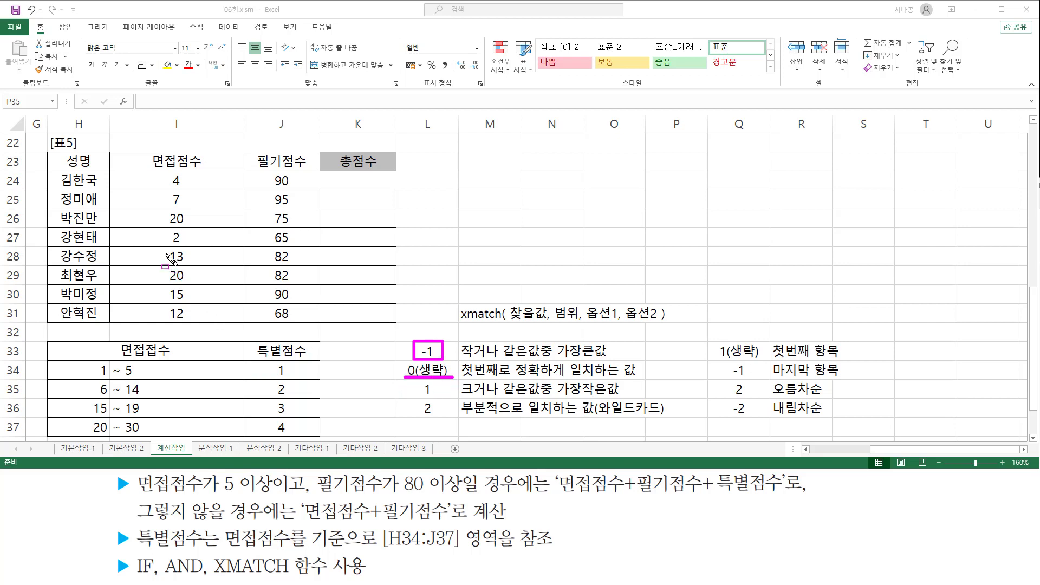
drag(167, 249, 192, 264)
drag(465, 379, 639, 379)
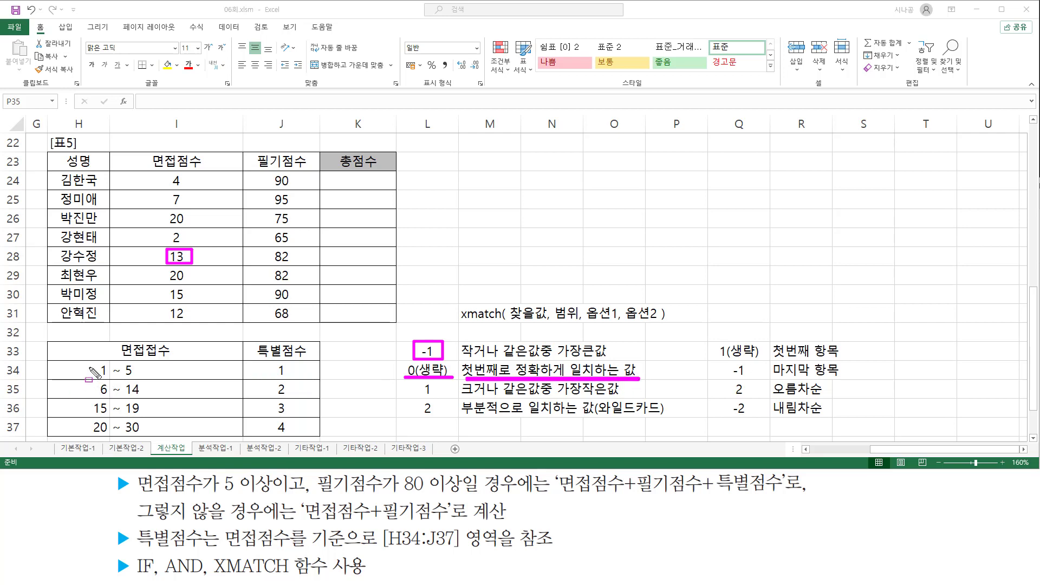
drag(86, 362, 114, 437)
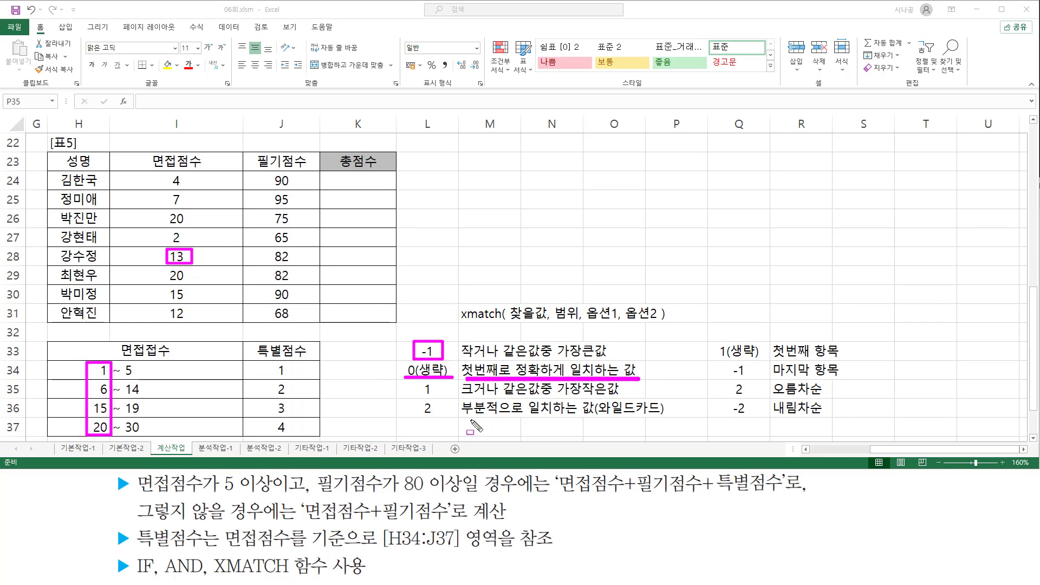
drag(463, 416, 591, 417)
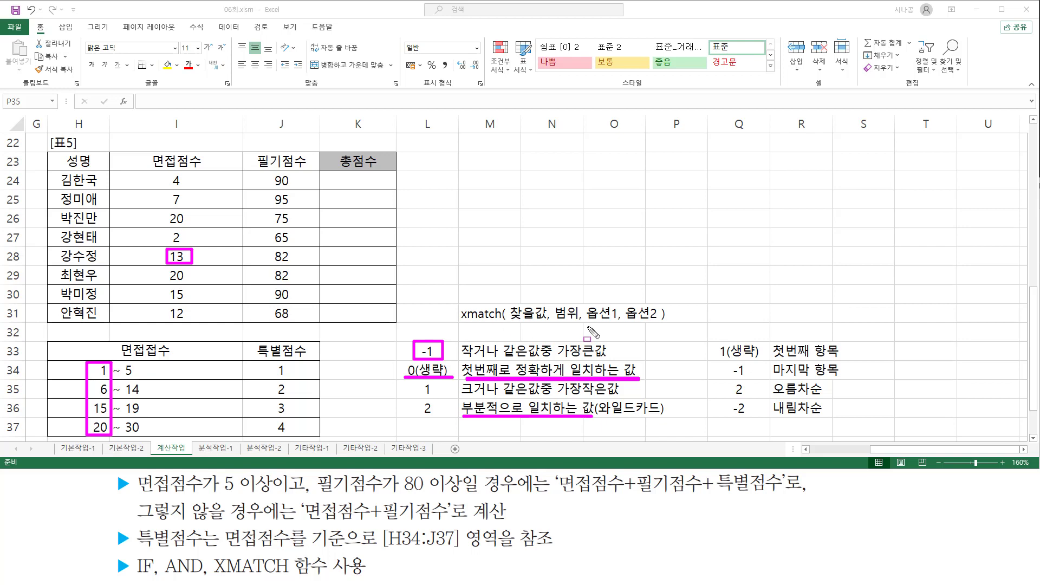
key(Escape)
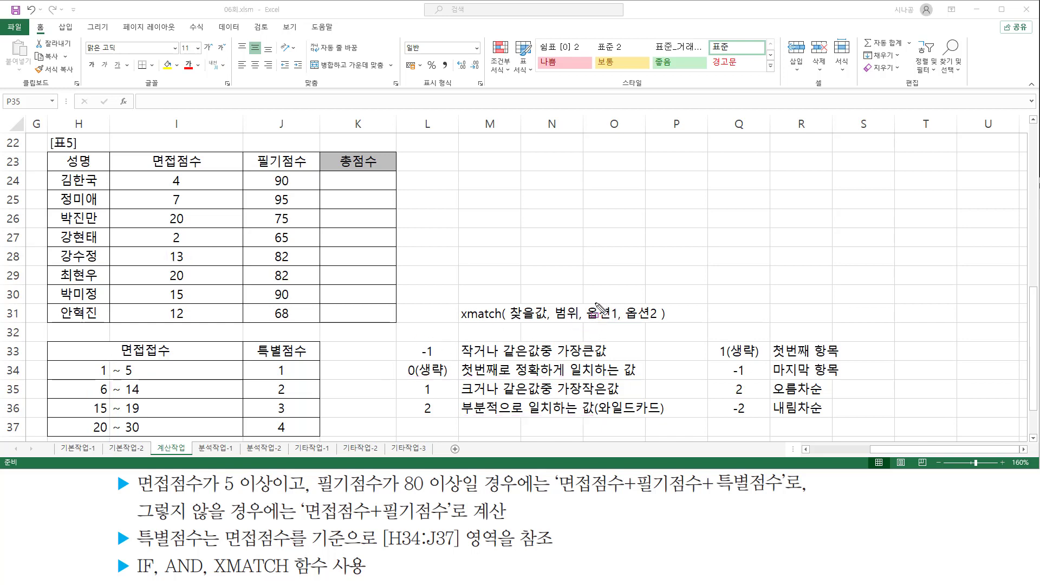
Step: Review match option -1 for I28 against H34:H37, along with search option 1 described in Q33:R33
drag(587, 302, 619, 327)
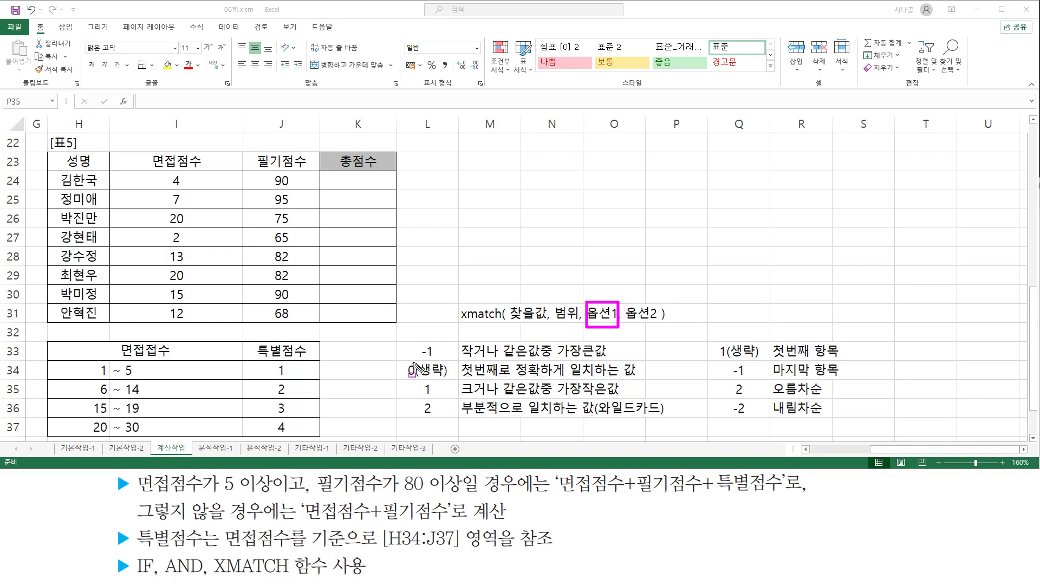
drag(407, 343, 448, 358)
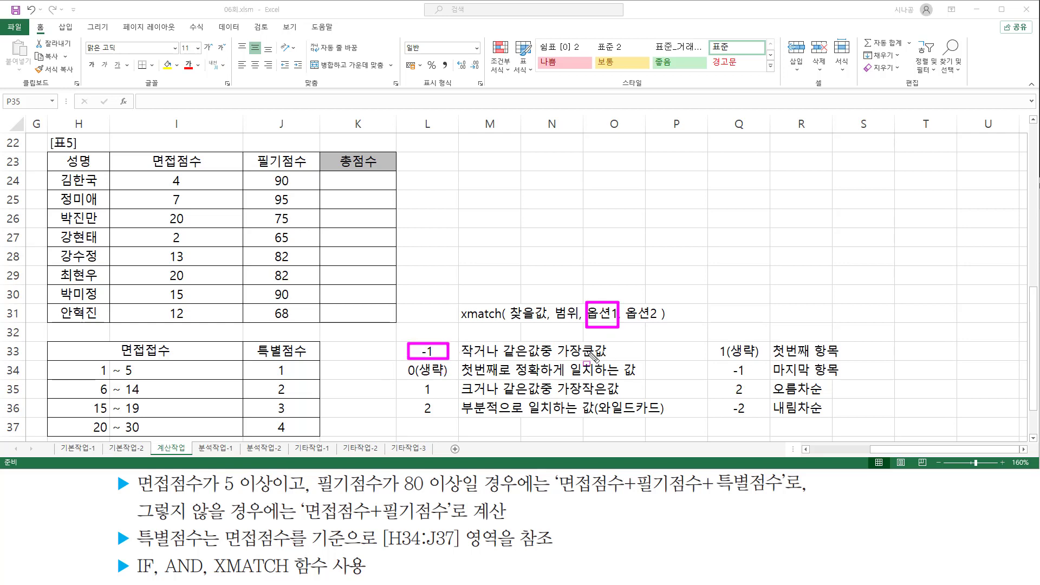
drag(166, 260, 190, 263)
drag(87, 362, 111, 436)
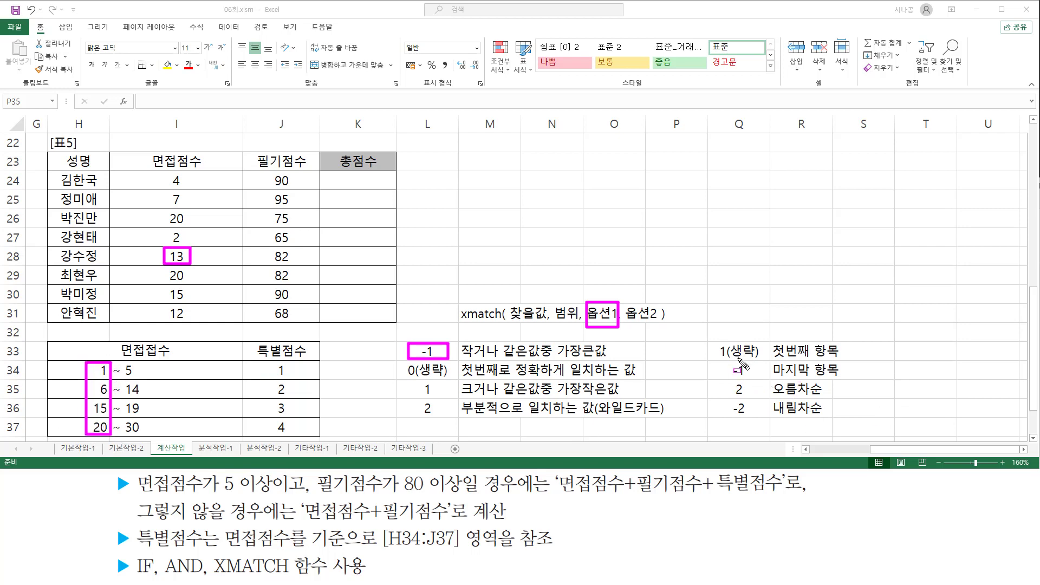
drag(626, 321, 656, 322)
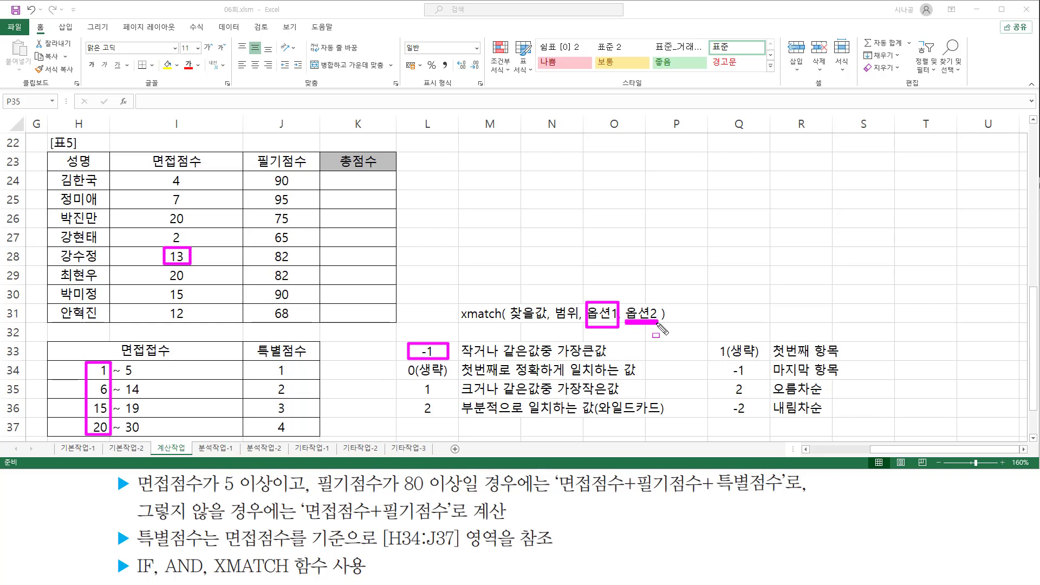
mouse_move(712, 362)
mouse_down()
mouse_move(845, 360)
mouse_move(846, 341)
mouse_up()
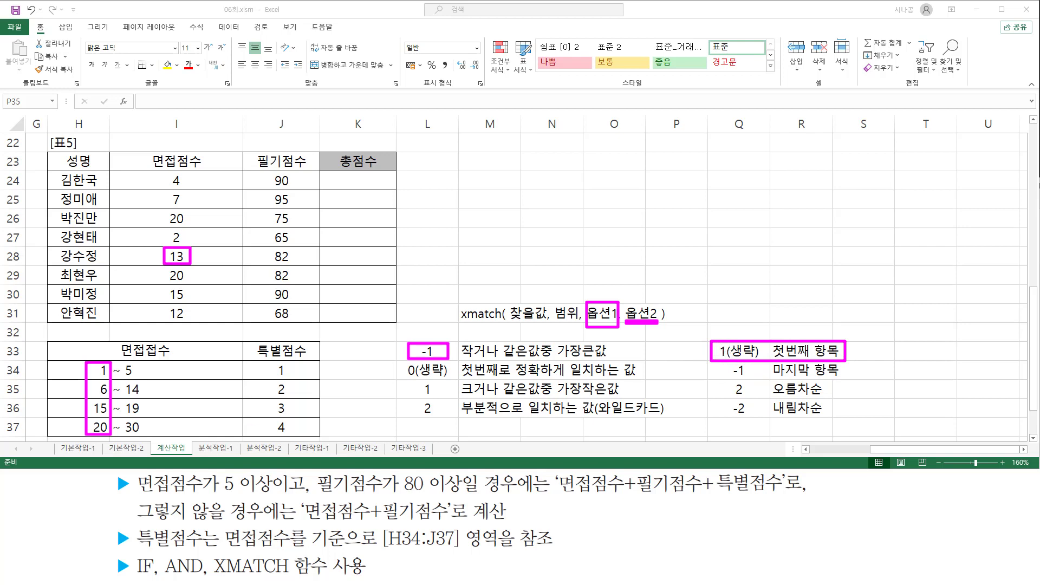
Step: Compare the position of each lower bound in H34:H37 with the special scores in J34:J37 and the task's special score term
drag(737, 341, 755, 327)
mouse_move(72, 362)
mouse_down()
mouse_move(77, 370)
mouse_move(83, 356)
mouse_up()
drag(172, 364, 173, 376)
drag(153, 237, 162, 234)
drag(78, 394, 85, 386)
mouse_move(93, 364)
mouse_down()
mouse_move(108, 384)
mouse_move(105, 432)
mouse_up()
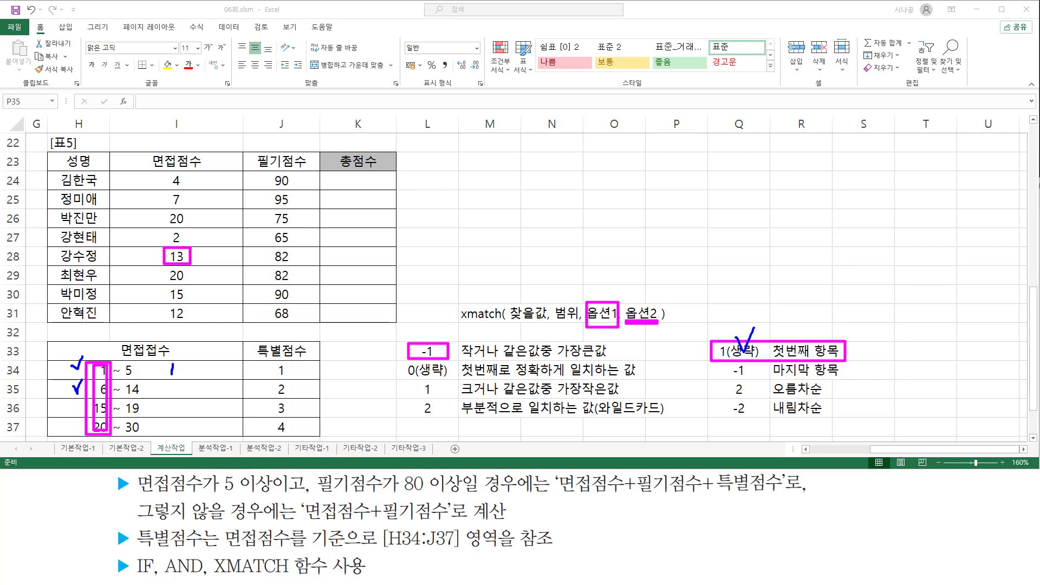
mouse_move(161, 383)
mouse_down()
mouse_move(178, 386)
mouse_move(160, 394)
mouse_move(189, 394)
mouse_up()
mouse_move(72, 404)
mouse_down()
mouse_move(79, 414)
mouse_move(85, 397)
mouse_up()
mouse_move(163, 402)
mouse_down()
mouse_move(182, 415)
mouse_move(163, 418)
mouse_up()
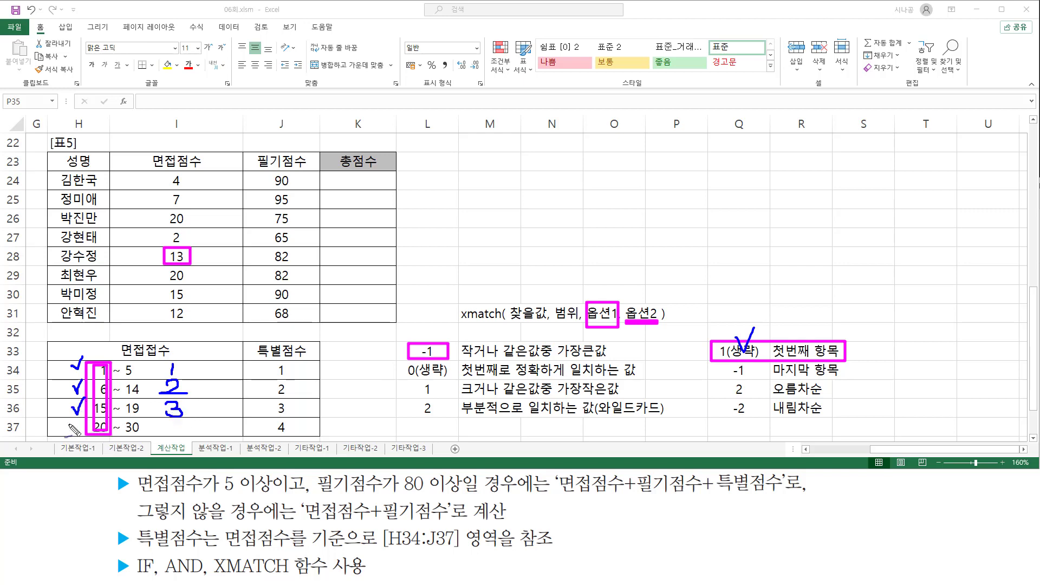
mouse_move(69, 425)
mouse_down()
mouse_move(79, 432)
mouse_move(85, 422)
mouse_up()
drag(172, 419, 173, 437)
drag(265, 383, 266, 424)
mouse_move(157, 371)
mouse_down()
mouse_move(147, 414)
mouse_move(158, 432)
mouse_up()
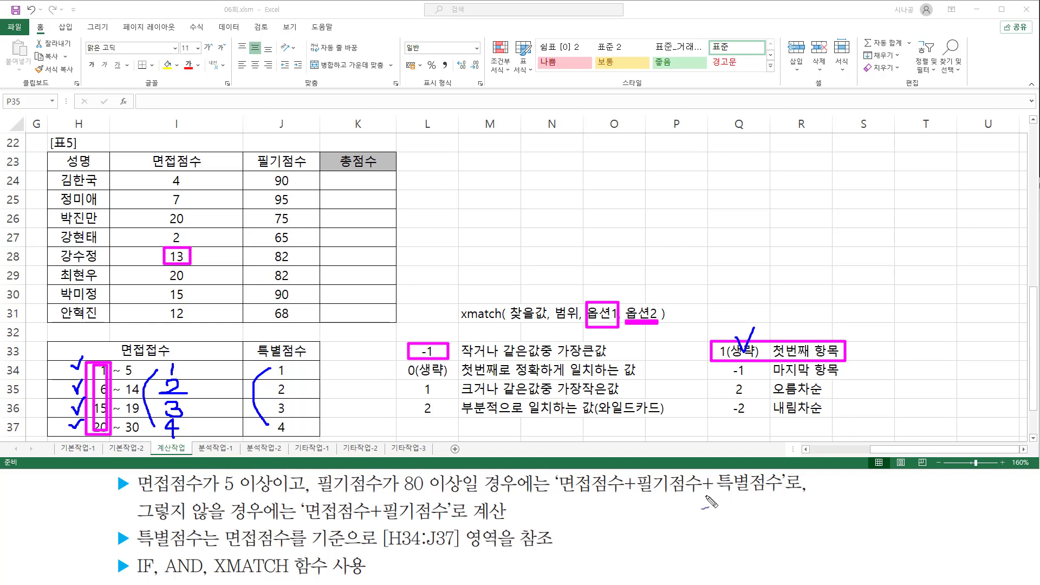
drag(704, 494, 781, 494)
key(Escape)
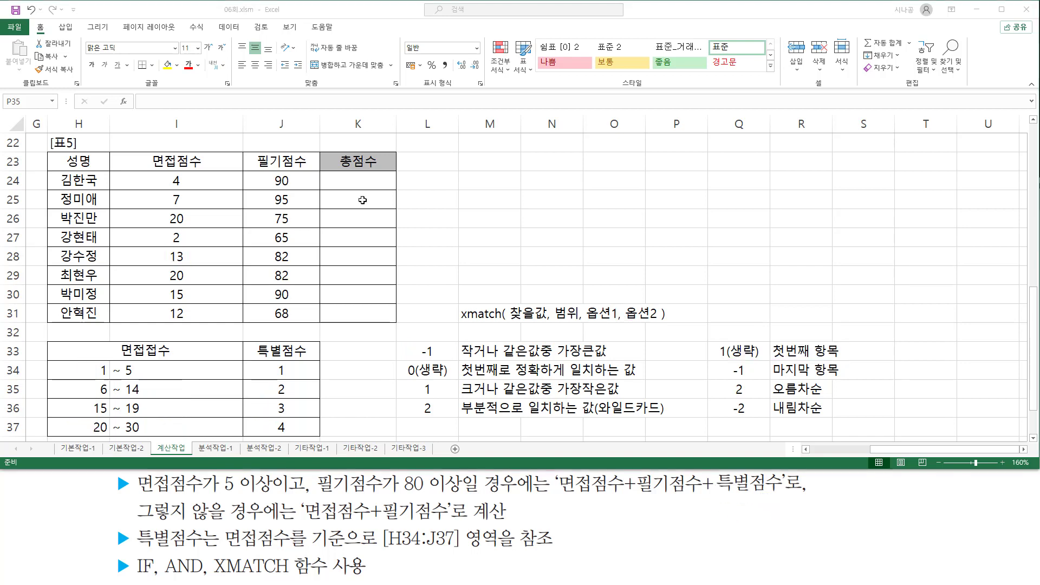
Step: Enter an XMATCH formula in K24 that looks up I24 in H34:H37 with match option -1
click(363, 181)
text(=-)
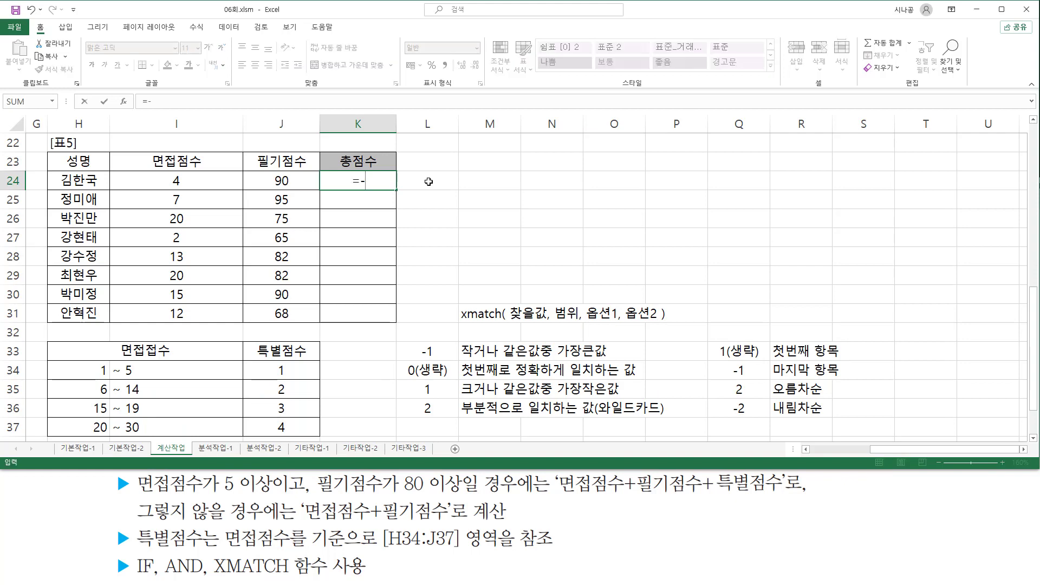
text(xma)
key(Tab)
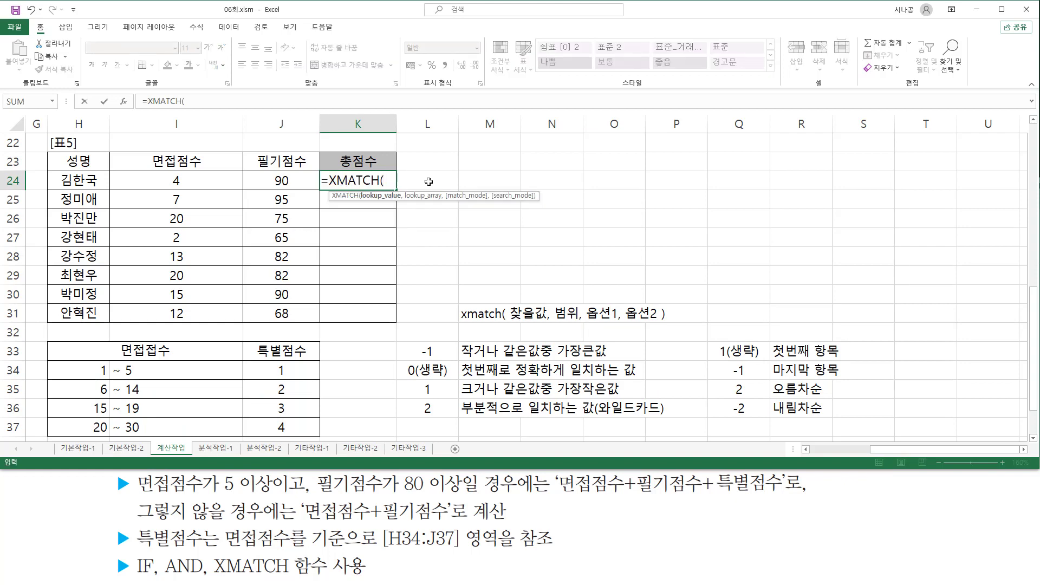
click(184, 180)
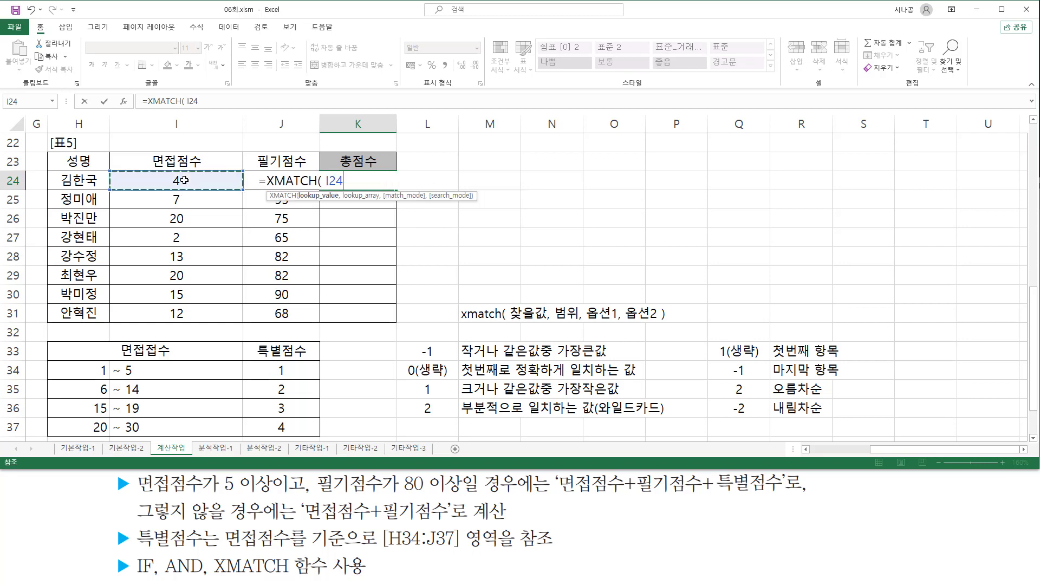
text(,)
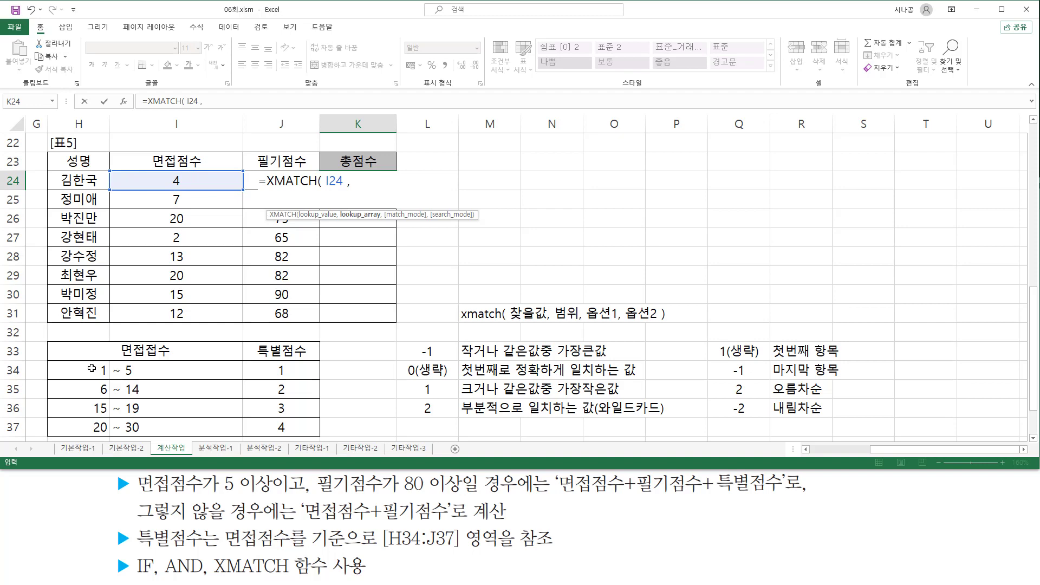
drag(92, 368, 101, 425)
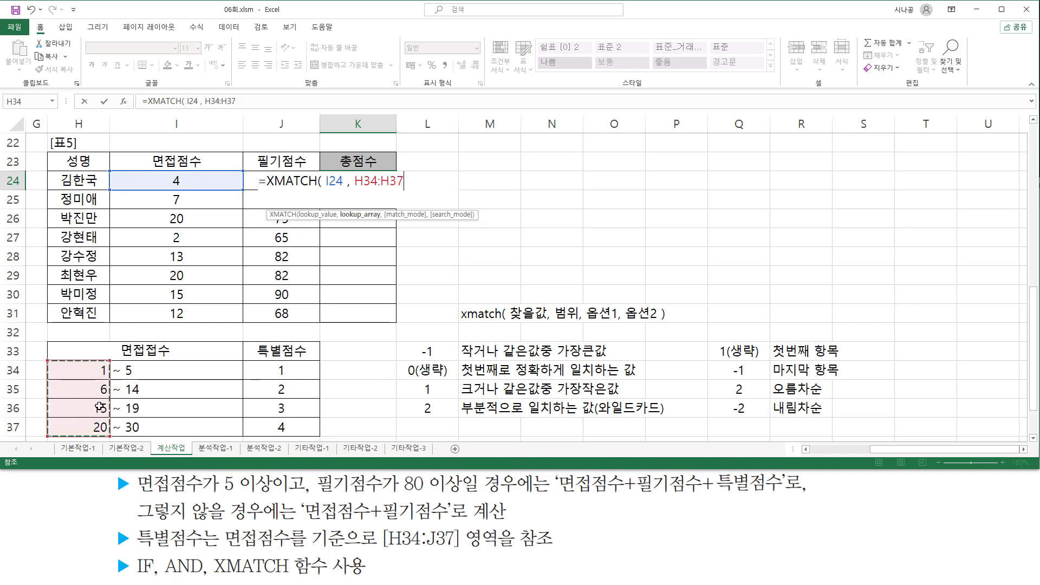
text(, -1)
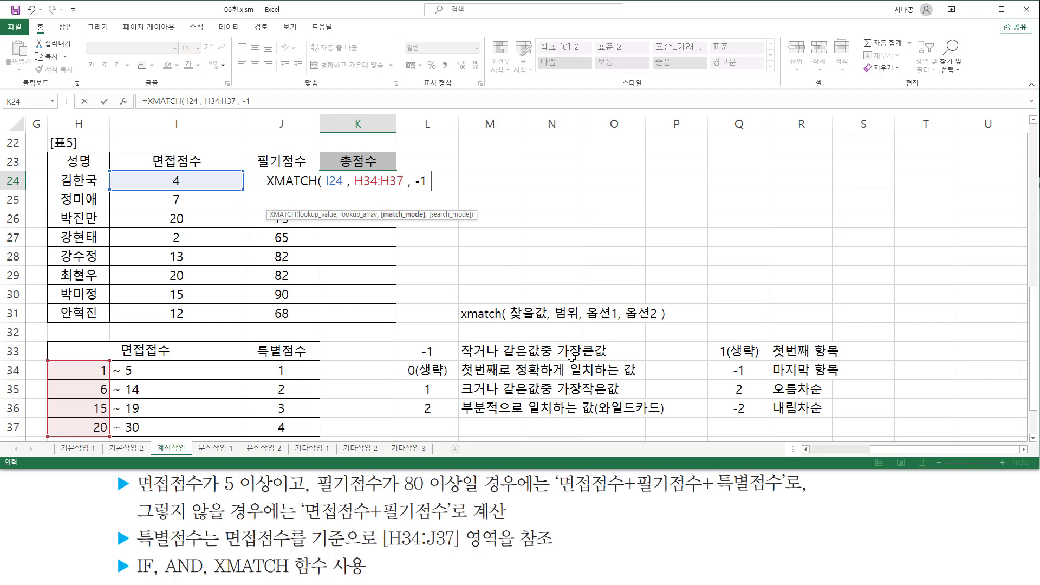
text())
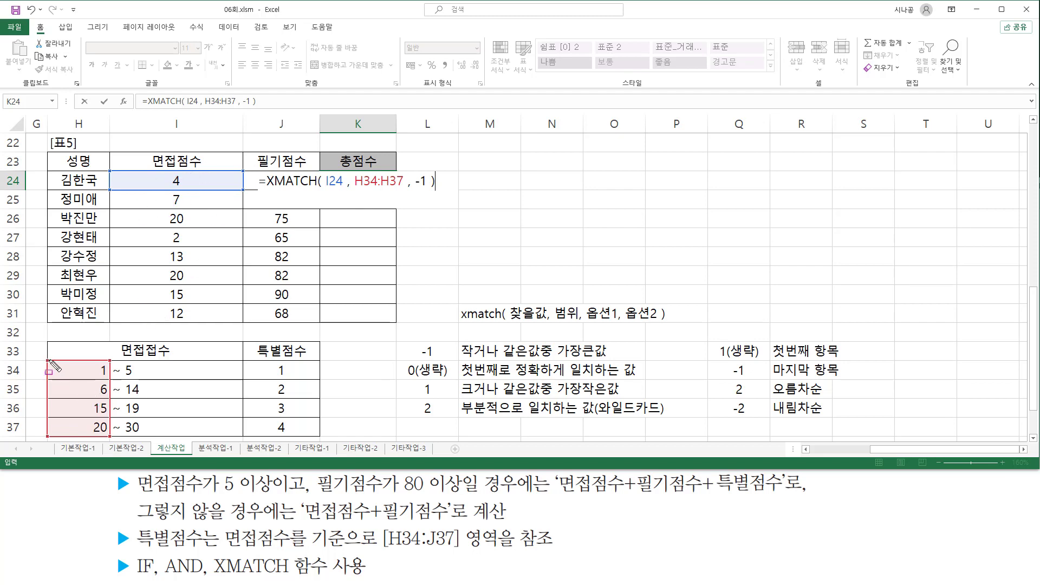
Step: Make the H34:H37 lookup range in K24's XMATCH formula absolute as $H$34:$H$37
mouse_move(47, 360)
mouse_down()
mouse_move(112, 426)
mouse_move(111, 439)
mouse_up()
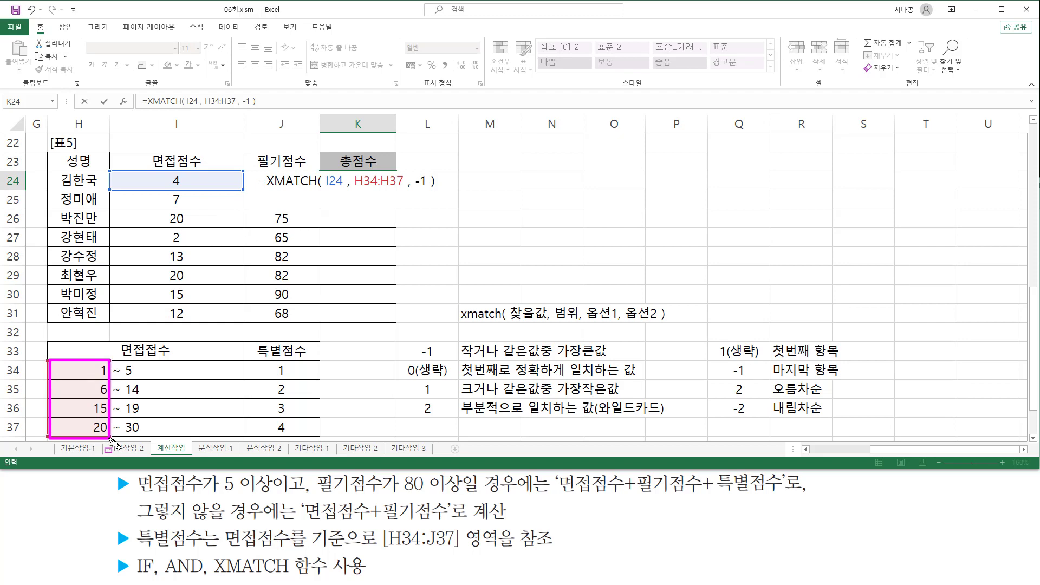
mouse_move(353, 187)
mouse_down()
mouse_move(403, 188)
mouse_move(384, 188)
mouse_up()
key(Escape)
key(F4)
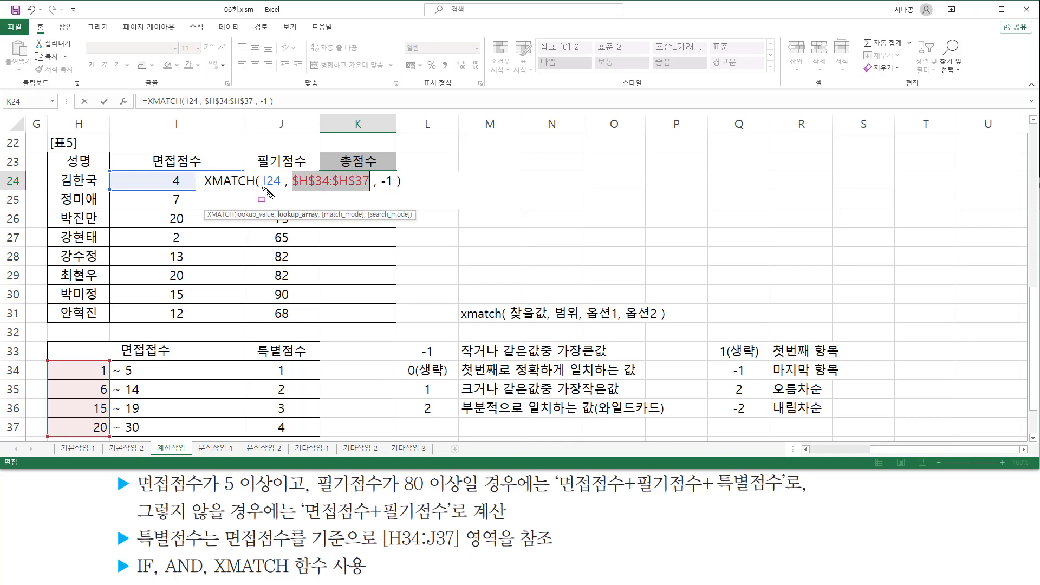
Step: Check how the relative I24 reference should follow the interview scores in the rows below K24
drag(260, 186, 281, 186)
drag(130, 174, 188, 185)
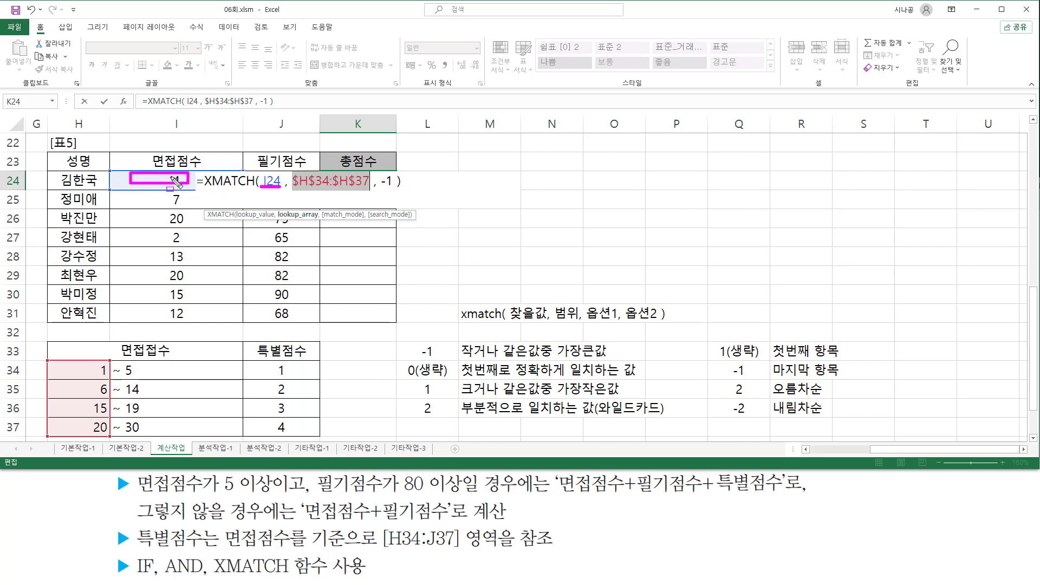
drag(343, 191, 388, 206)
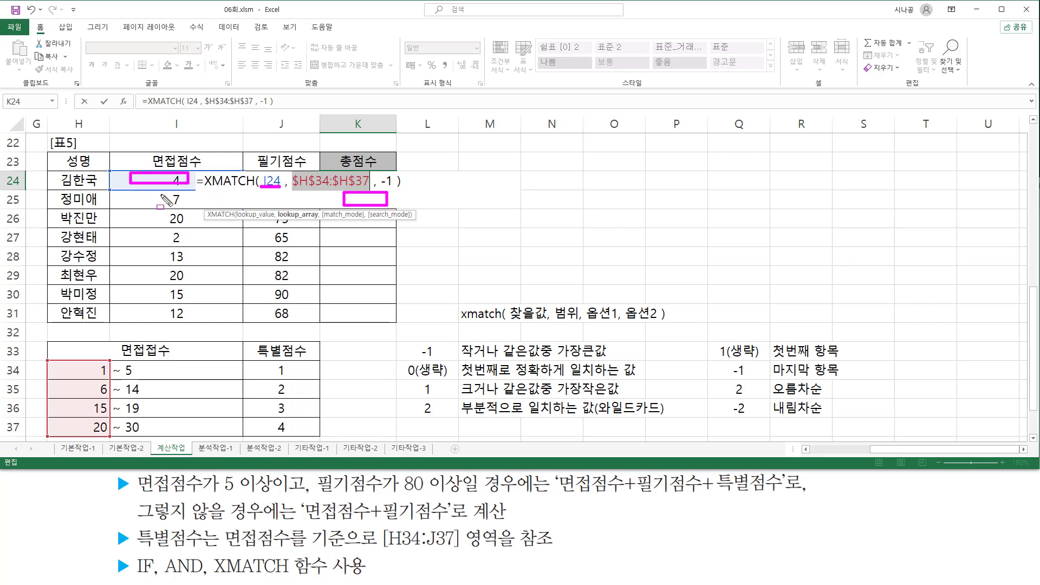
drag(156, 191, 201, 208)
drag(341, 210, 381, 227)
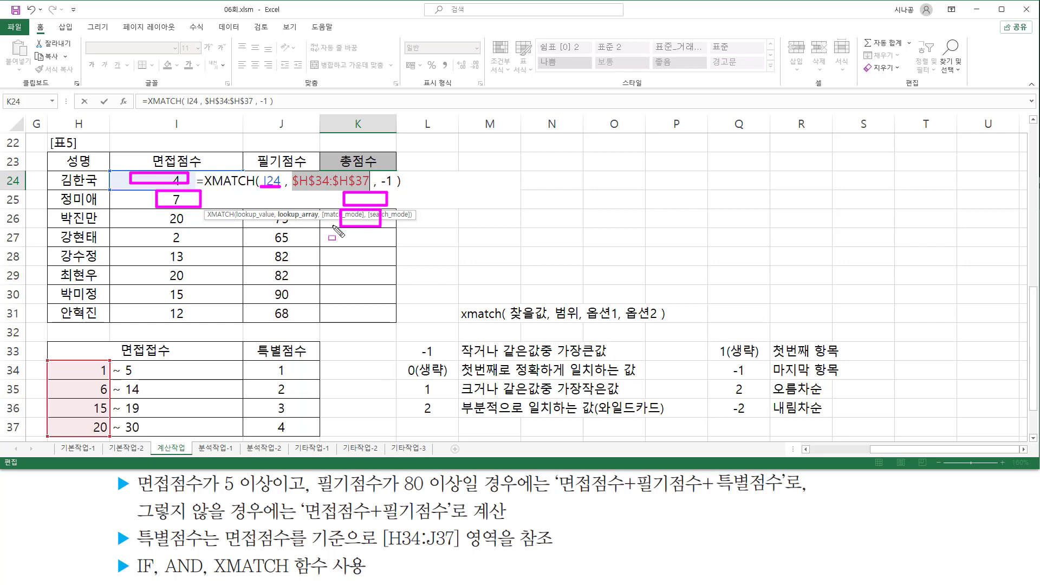
drag(153, 210, 197, 227)
key(Escape)
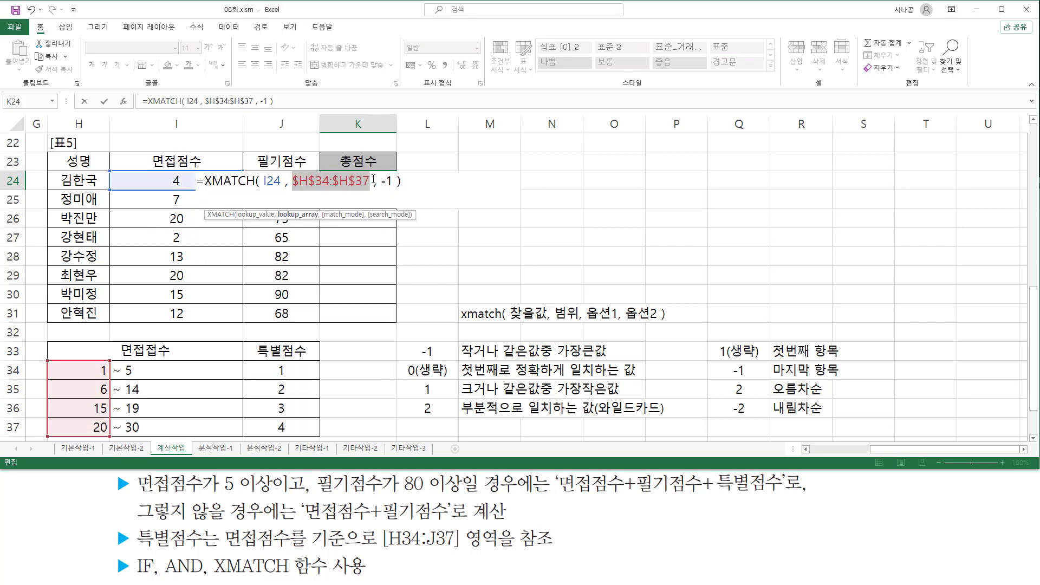
Step: Confirm the XMATCH formula in K24 and fill it down through K31
key(ctrl+Return)
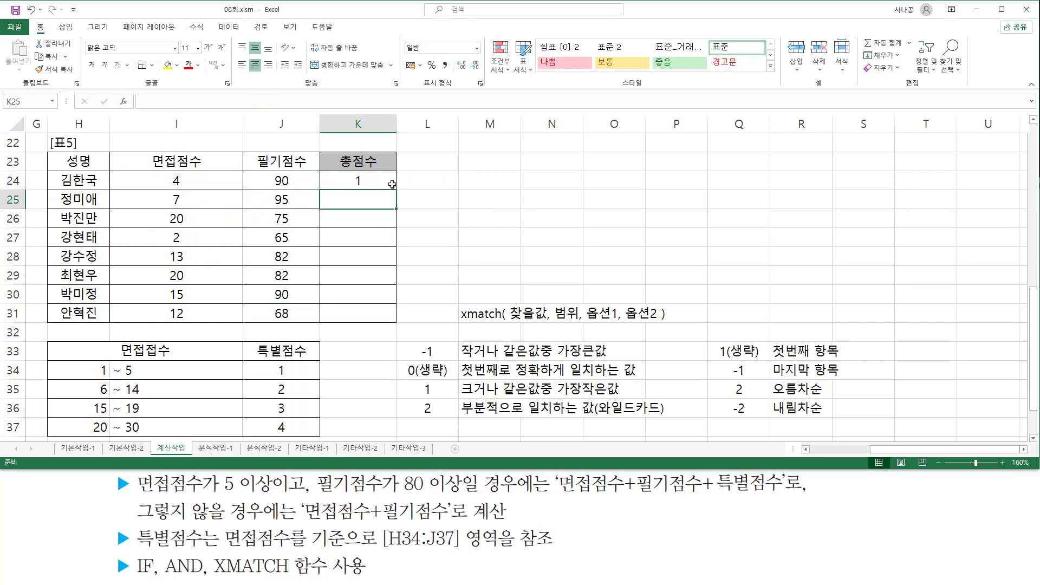
drag(165, 187, 183, 187)
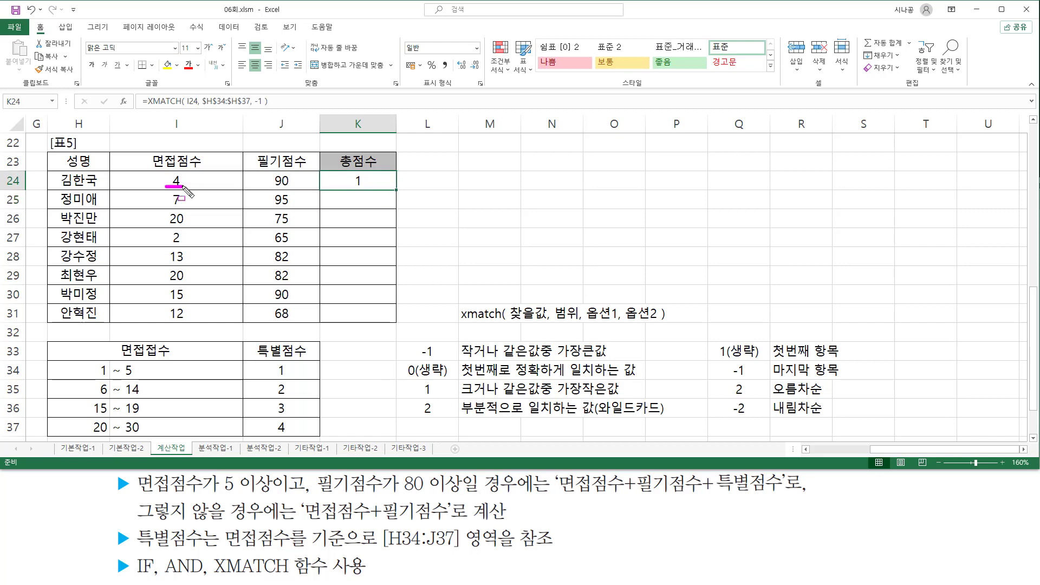
drag(88, 358, 150, 381)
mouse_move(349, 185)
mouse_down()
mouse_move(384, 185)
mouse_move(400, 216)
mouse_move(399, 324)
mouse_up()
key(Escape)
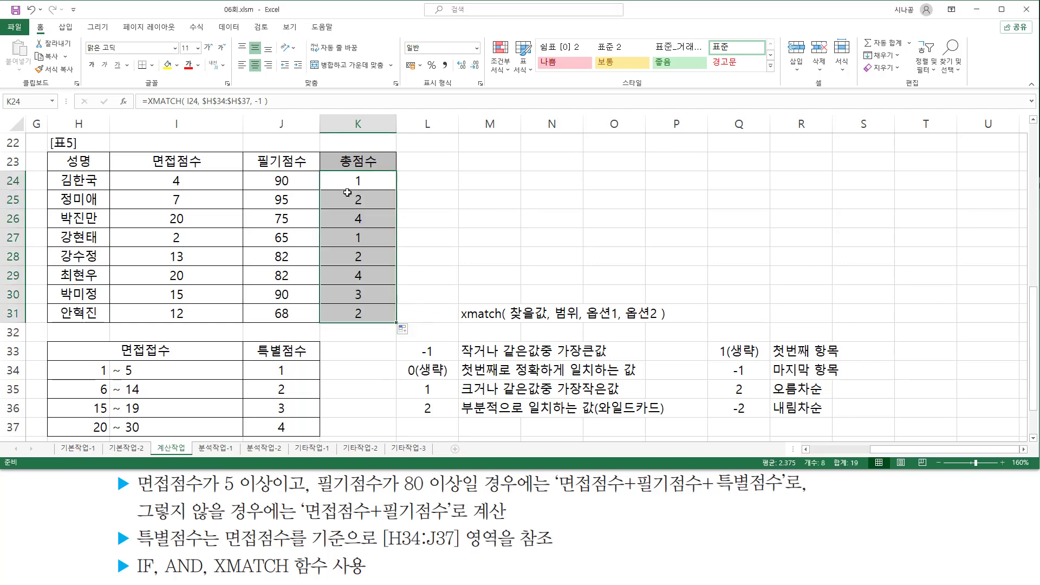
Step: Check the XMATCH position in K26 against the I26 interview score and the lower bounds in H34:H37
mouse_move(161, 210)
mouse_down()
mouse_move(186, 232)
mouse_move(161, 209)
mouse_up()
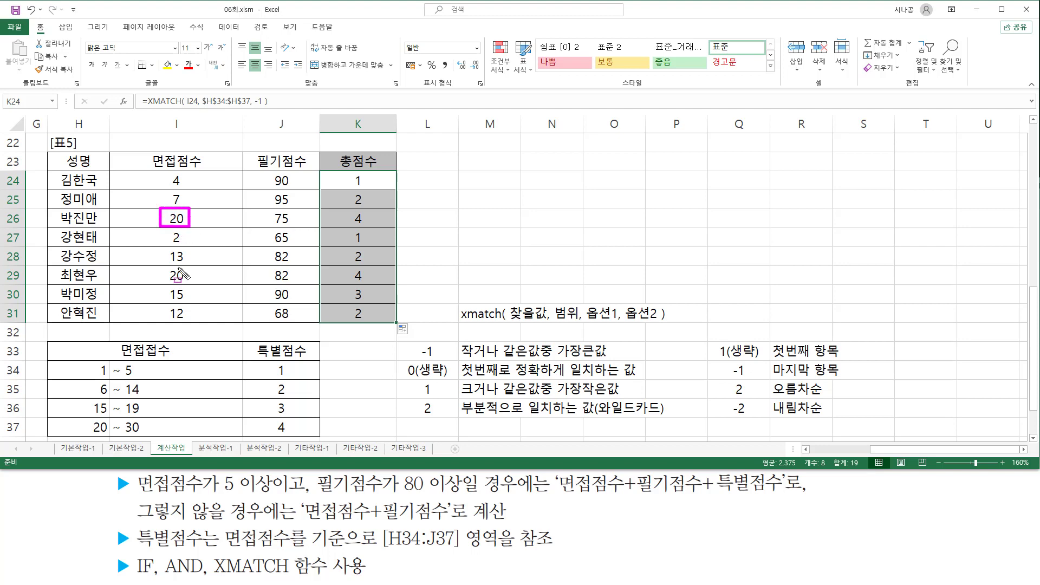
drag(84, 417, 174, 438)
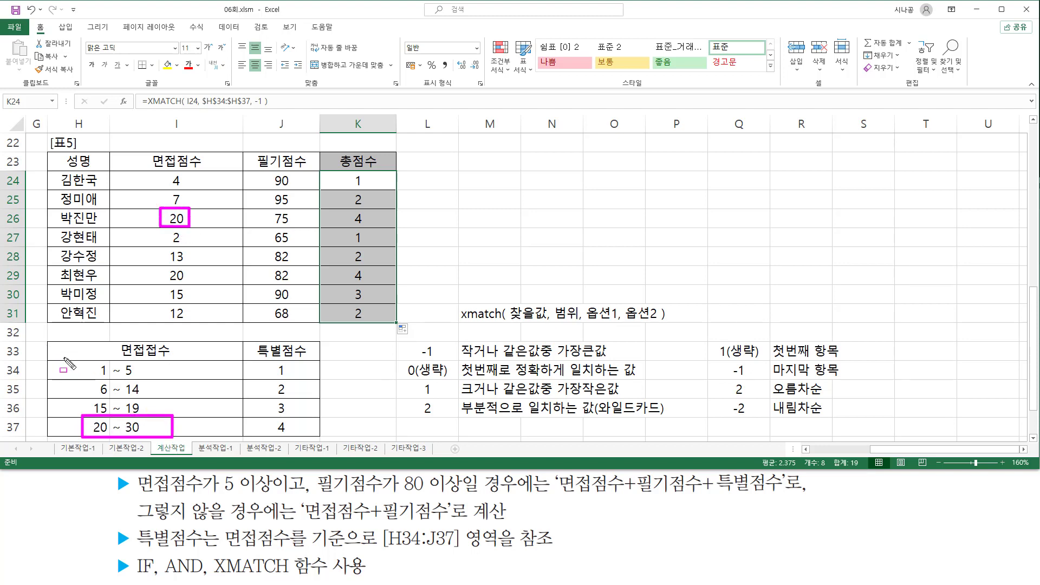
key(e)
mouse_move(56, 359)
mouse_down()
mouse_move(111, 439)
mouse_move(151, 433)
mouse_up()
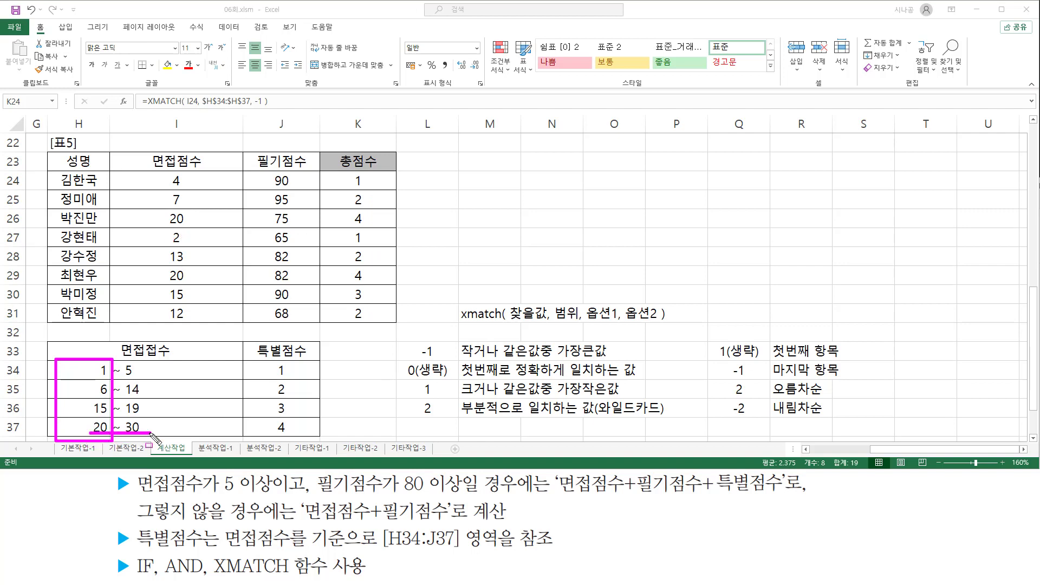
drag(163, 226, 191, 227)
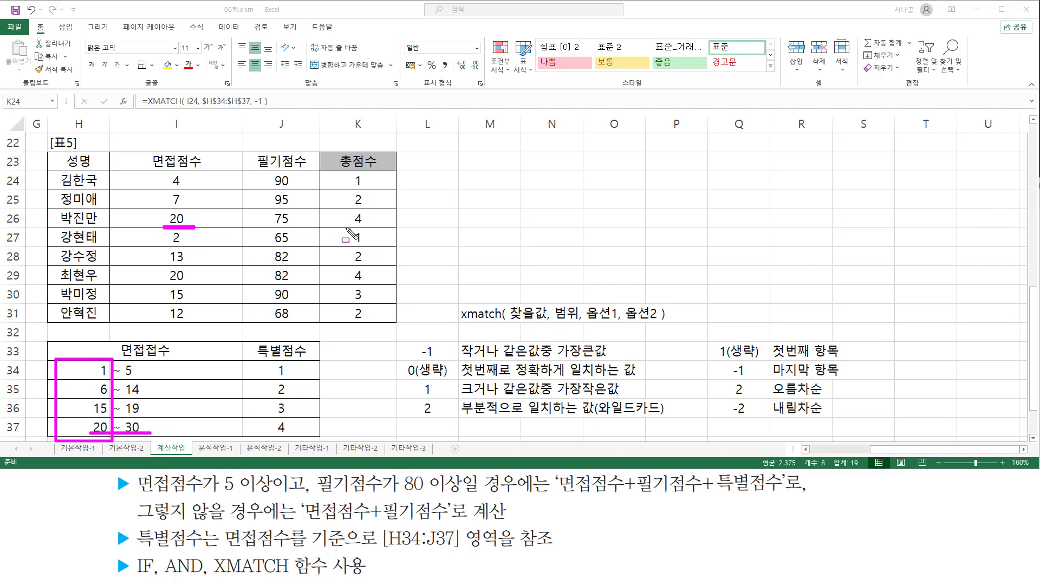
drag(346, 227, 386, 228)
key(Escape)
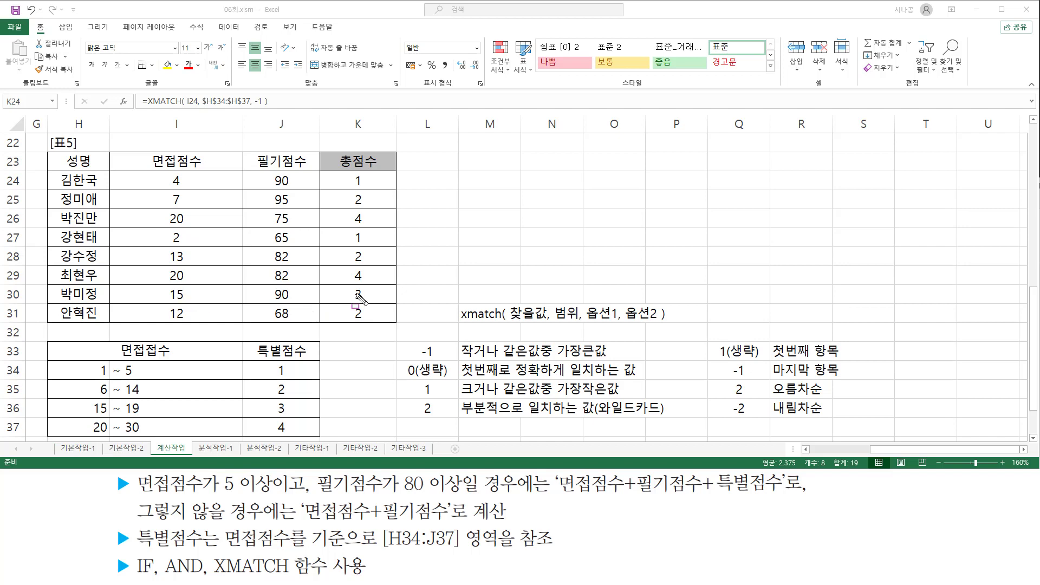
Step: Check the XMATCH position in K30 against the I30 interview score and its matching bound in H34:H37
mouse_move(345, 299)
mouse_down()
mouse_move(373, 291)
mouse_move(346, 287)
mouse_up()
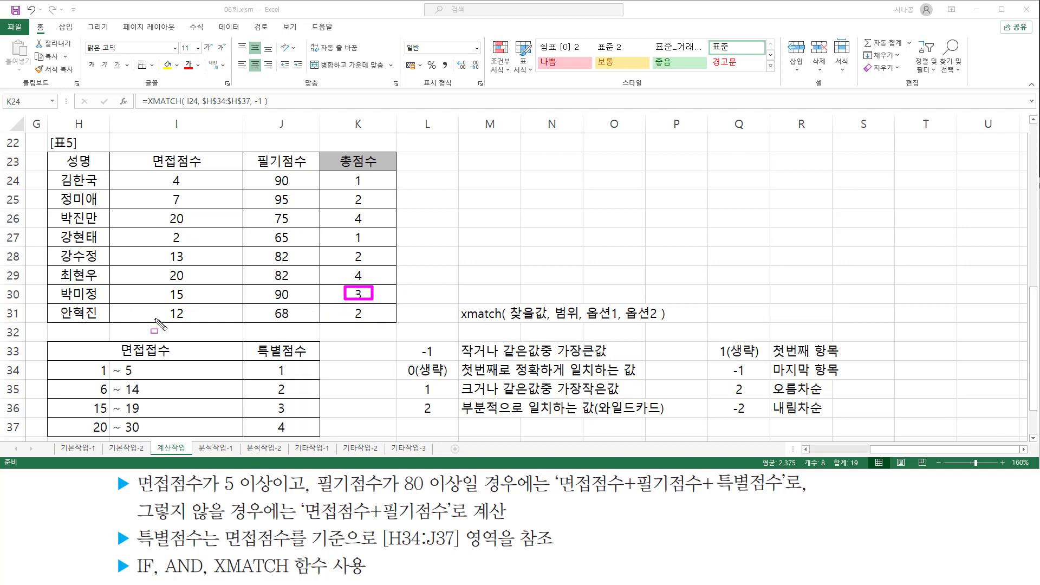
drag(80, 357, 111, 436)
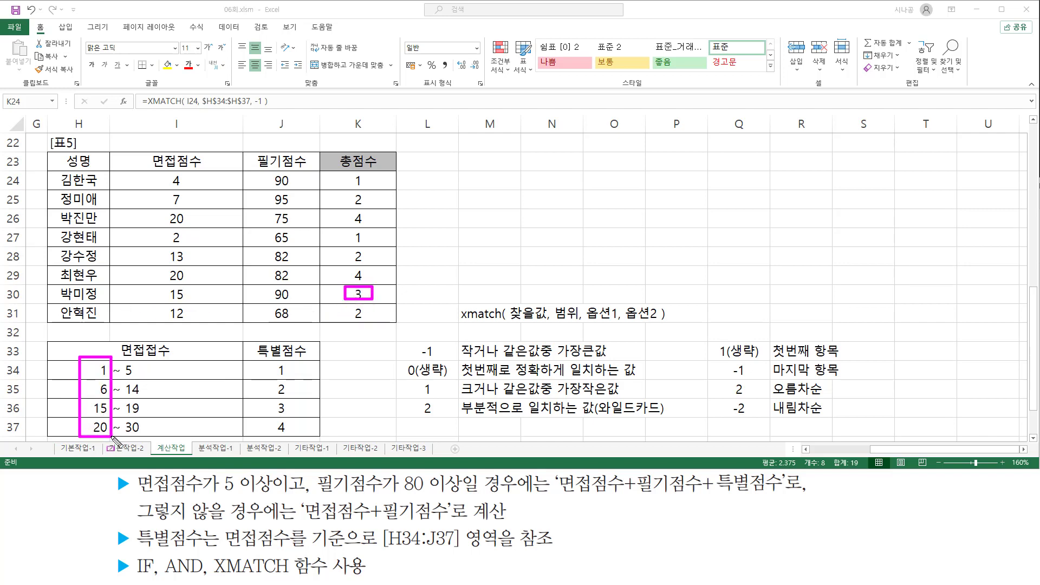
drag(166, 300, 196, 299)
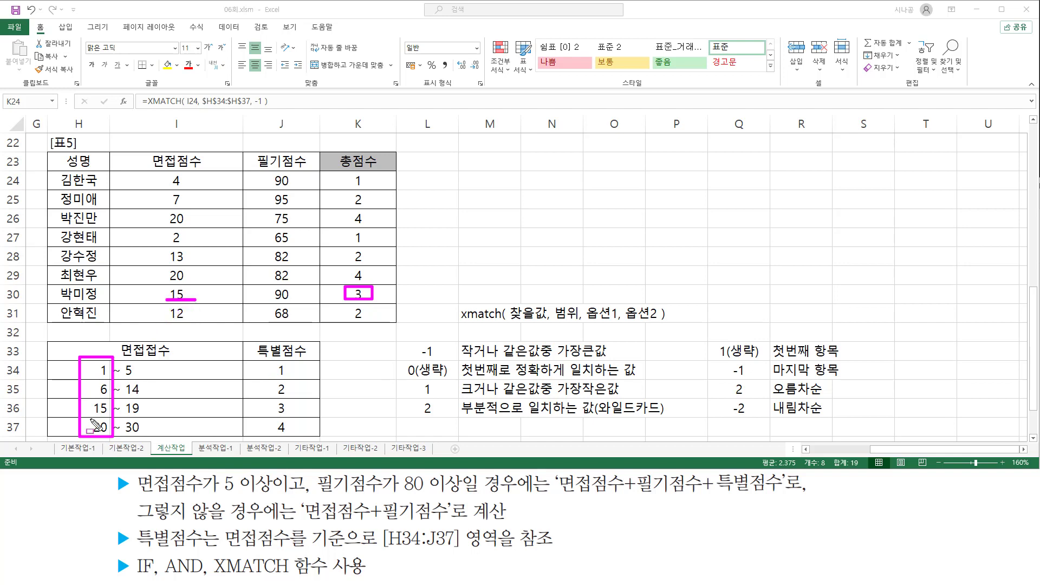
drag(77, 402, 115, 412)
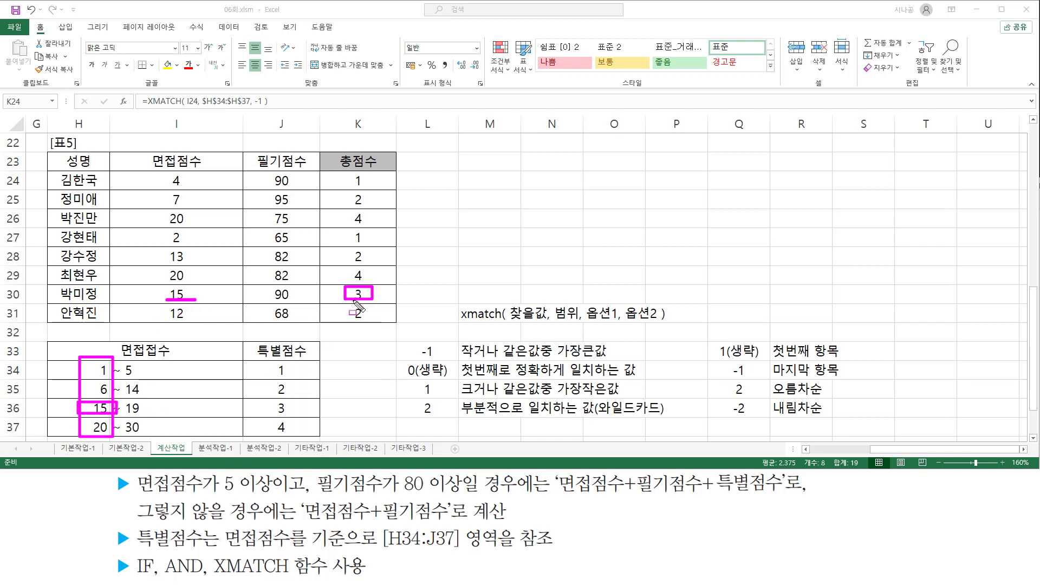
key(Escape)
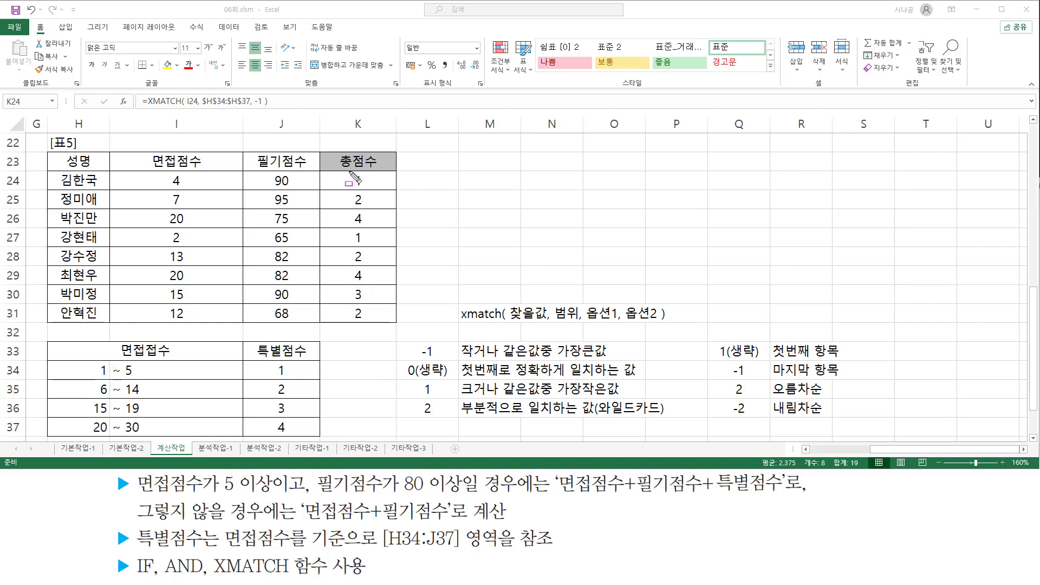
Step: Compare the XMATCH positions in K24:K31 with the special scores in J34:J37 and the task's special score term
drag(347, 172, 385, 312)
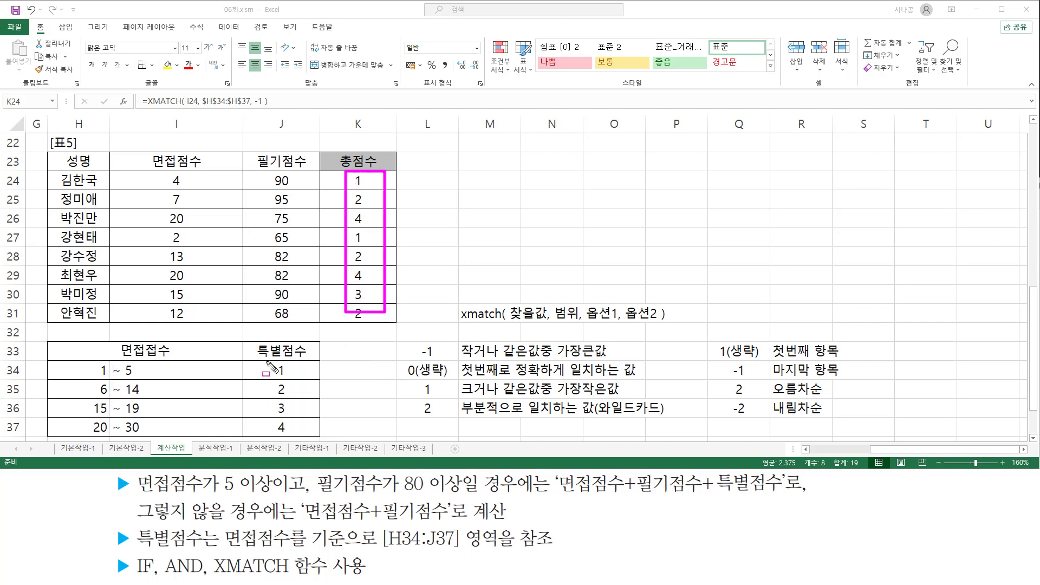
mouse_move(267, 362)
mouse_down()
mouse_move(266, 436)
mouse_move(288, 436)
mouse_move(296, 436)
mouse_move(297, 362)
mouse_up()
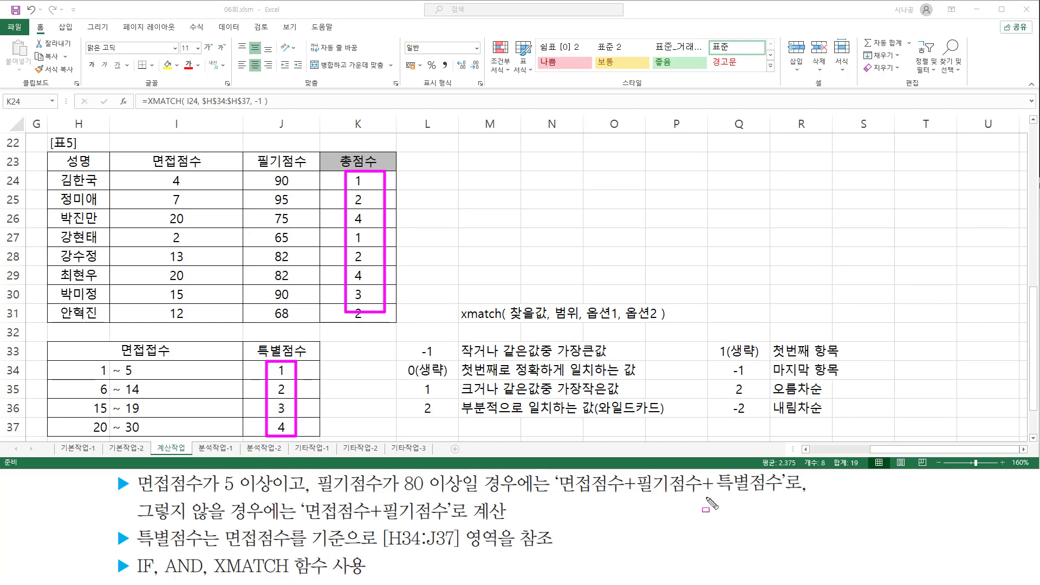
mouse_move(700, 494)
mouse_down()
mouse_move(782, 494)
mouse_move(782, 477)
mouse_up()
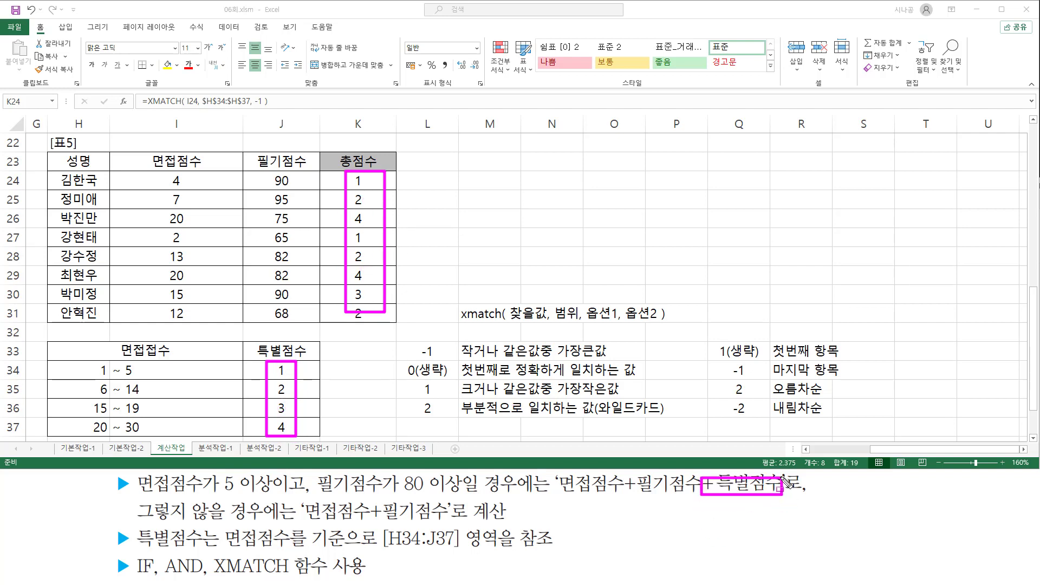
key(Escape)
Step: Cut the XMATCH expression out of K24's formula, keeping the equals sign, and review the task's interview and written score conditions
click(345, 178)
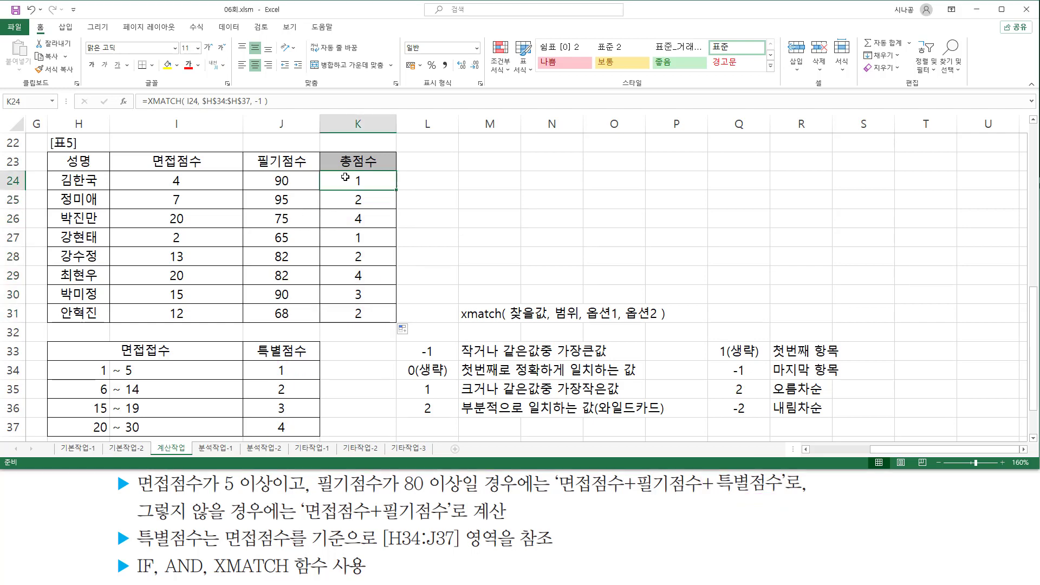
double_click(346, 178)
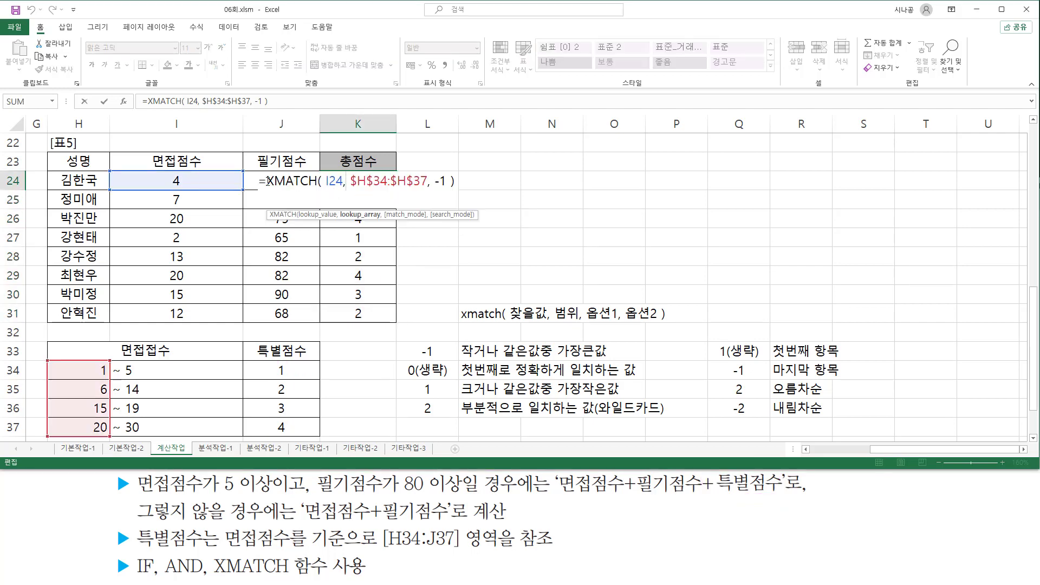
drag(268, 181, 455, 181)
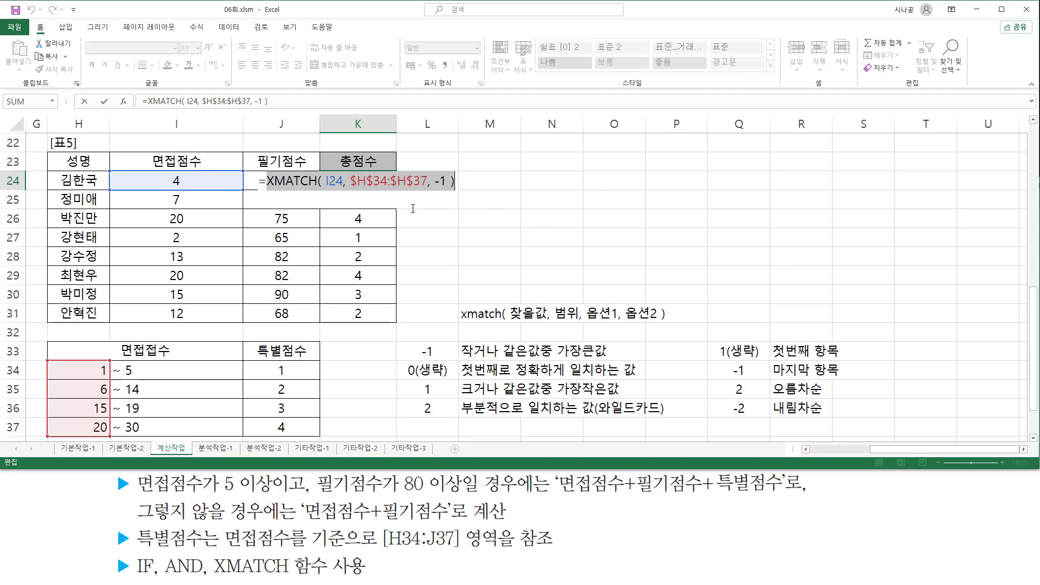
key(ctrl+x)
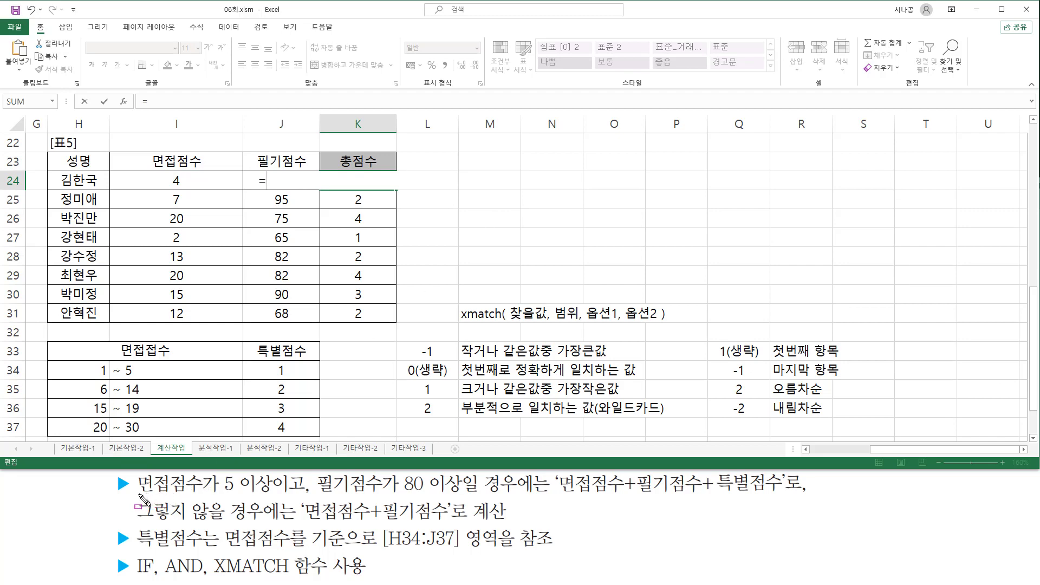
drag(139, 495, 461, 494)
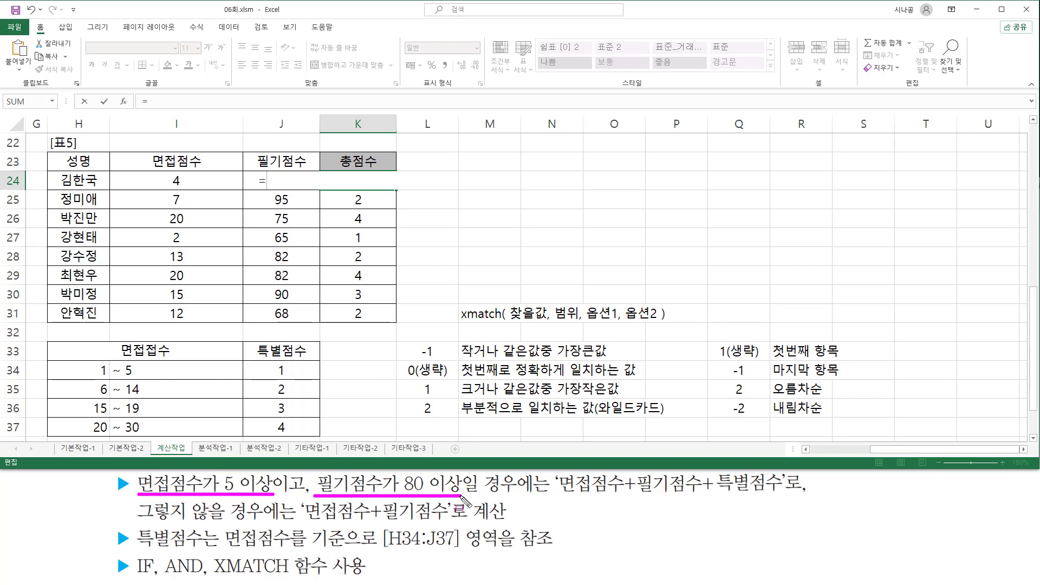
key(Escape)
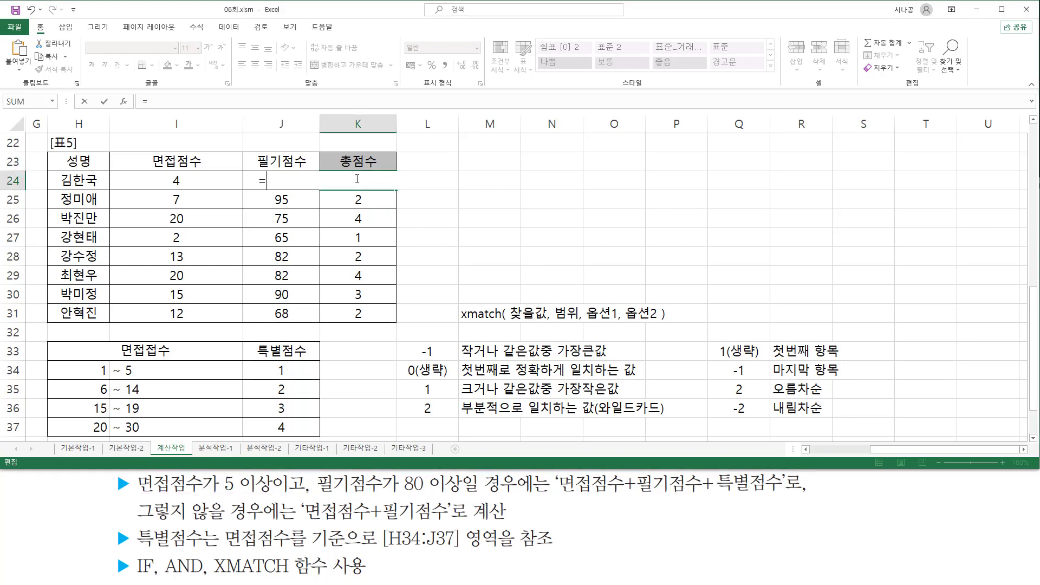
Step: Start K24's formula with the IF function and nest an AND function as its logical test
text(f()
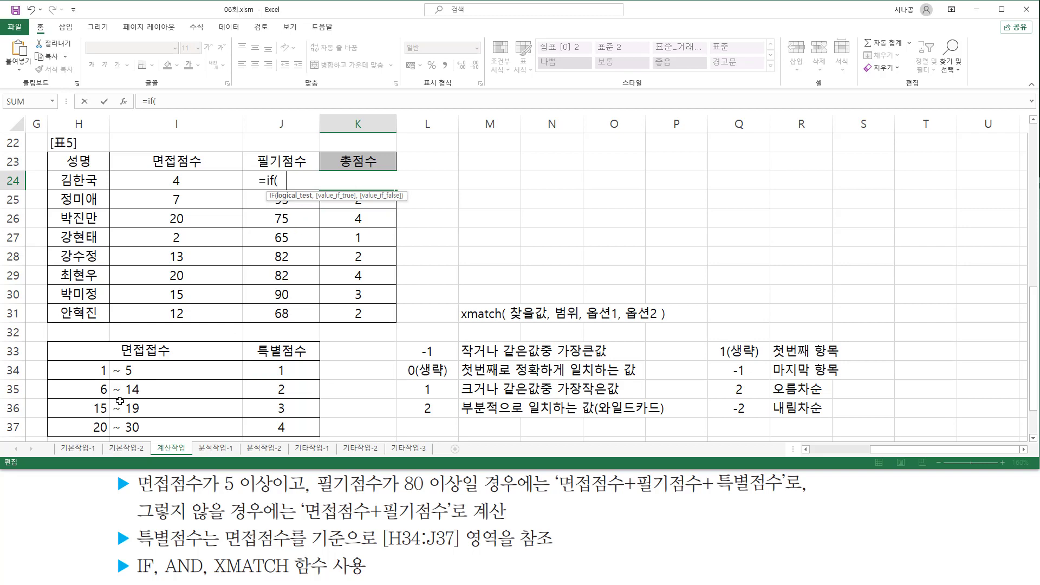
drag(137, 494, 460, 494)
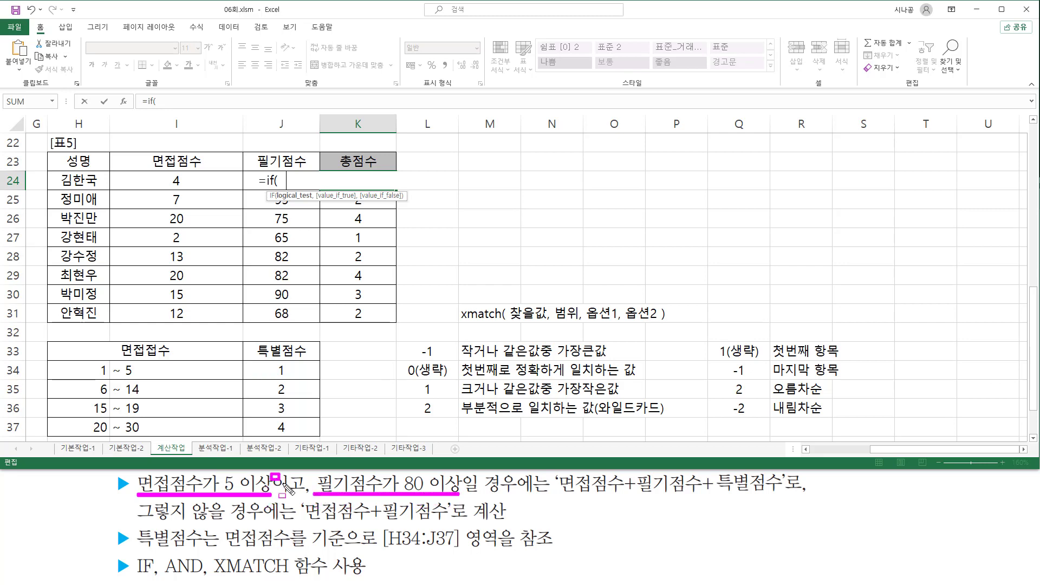
drag(288, 489, 306, 497)
key(Escape)
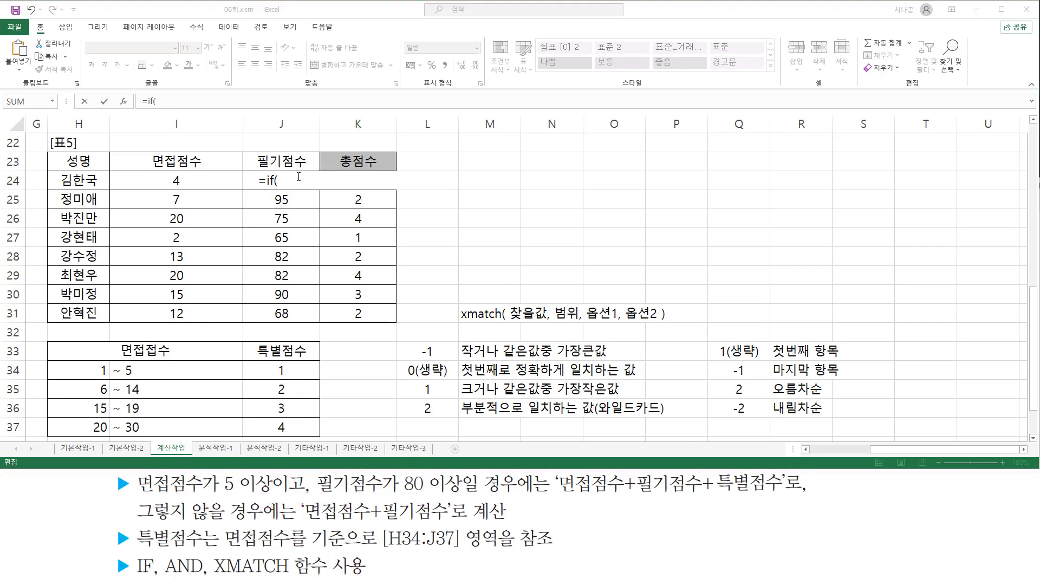
text(and)
key(Tab)
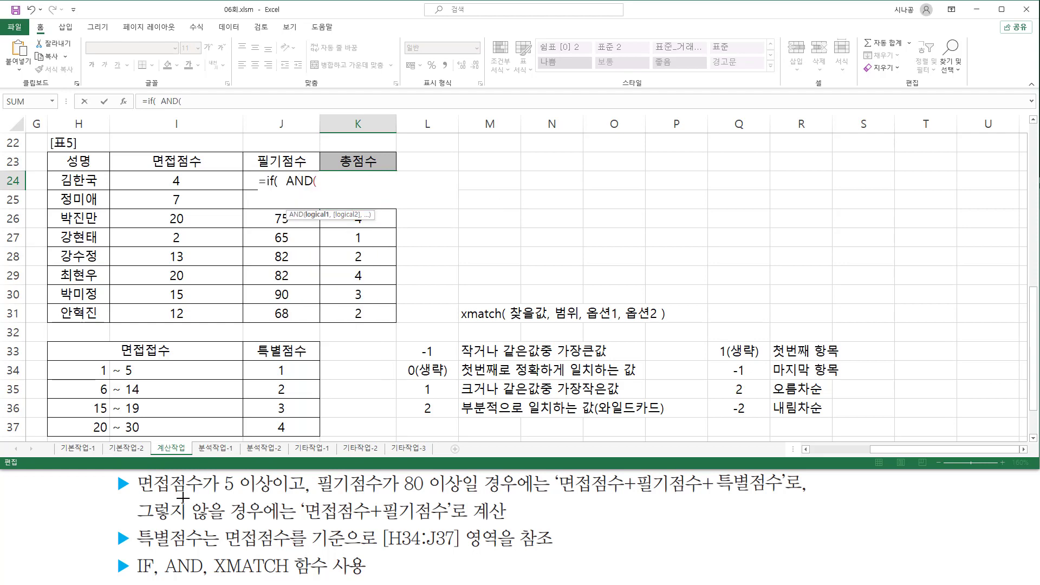
Step: Fill the AND test in K24 with the conditions I24>=5 and J24>=80, then close it
drag(140, 494, 280, 495)
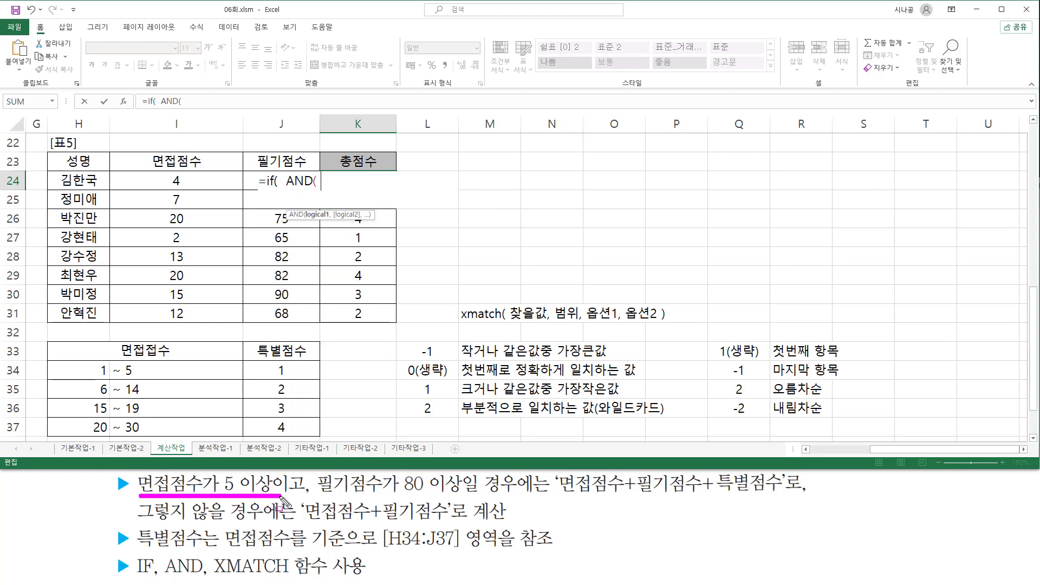
key(Escape)
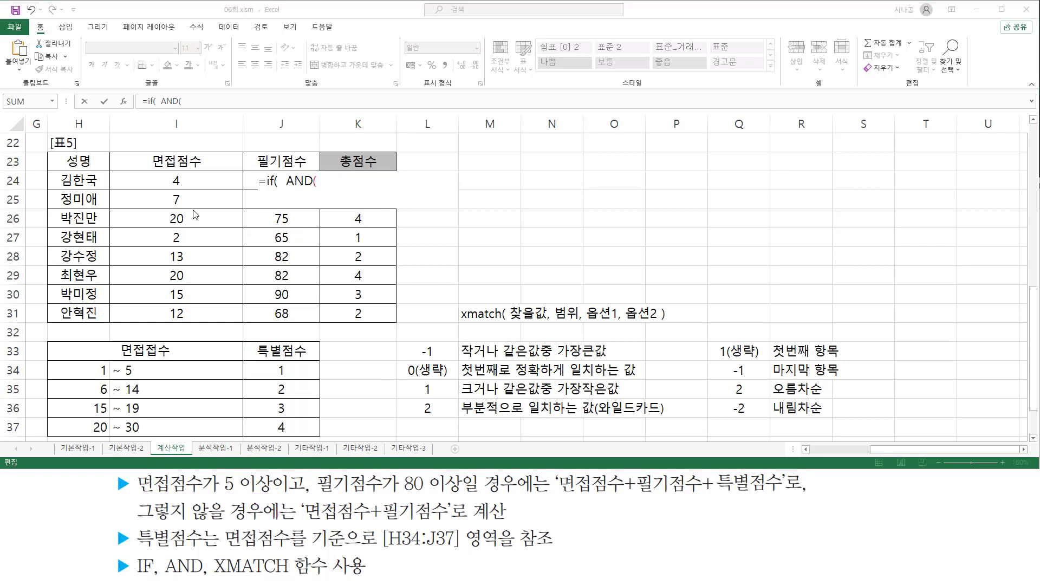
click(169, 175)
click(170, 177)
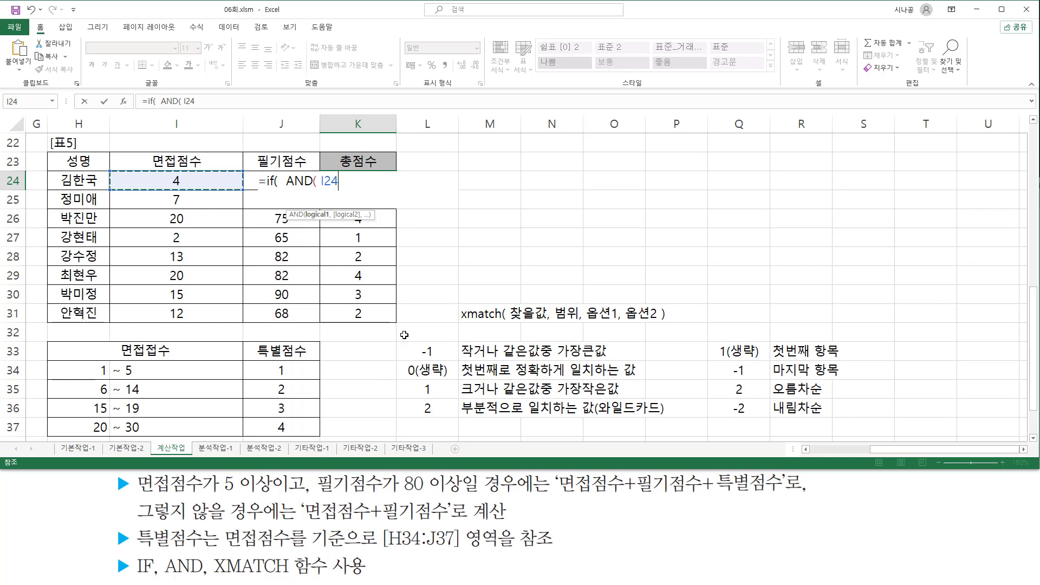
text(>=5)
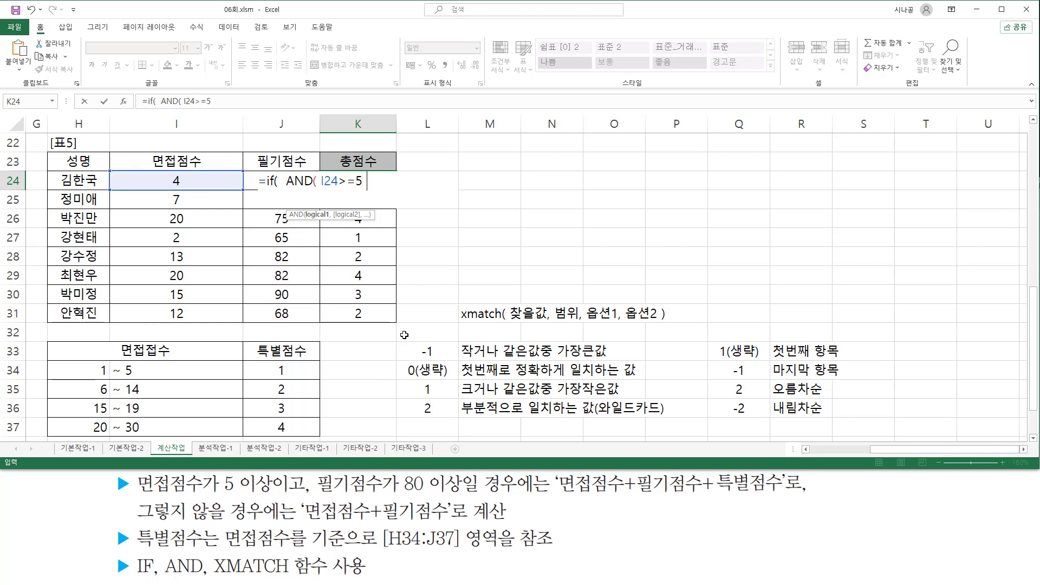
text( ,)
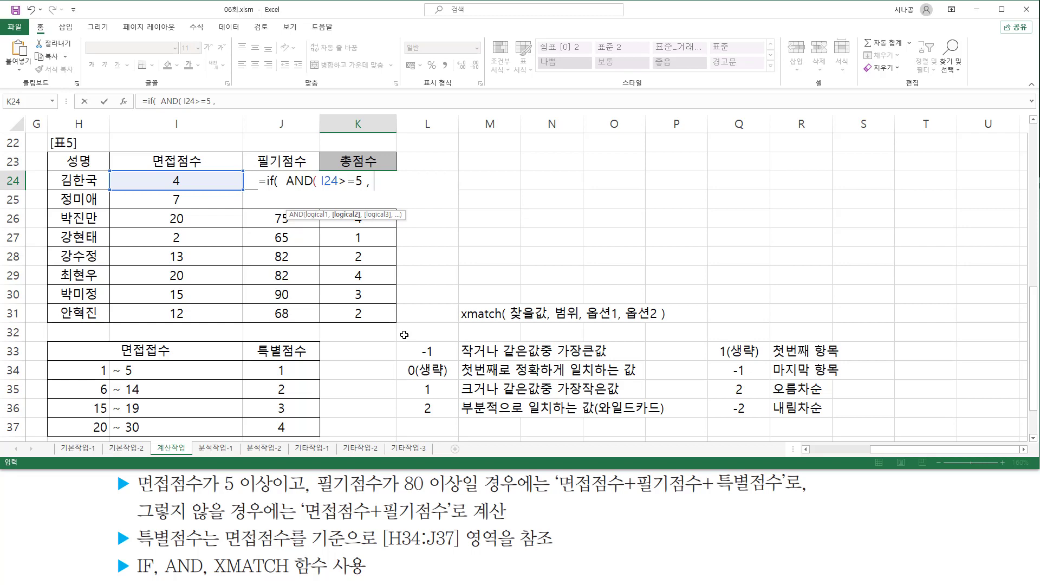
key(Left)
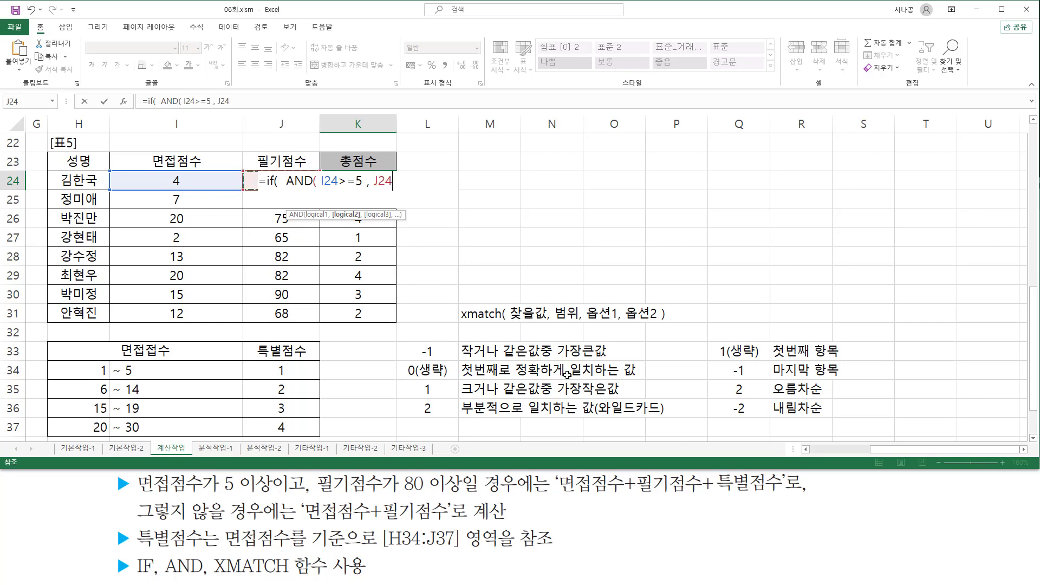
text(>=80 ))
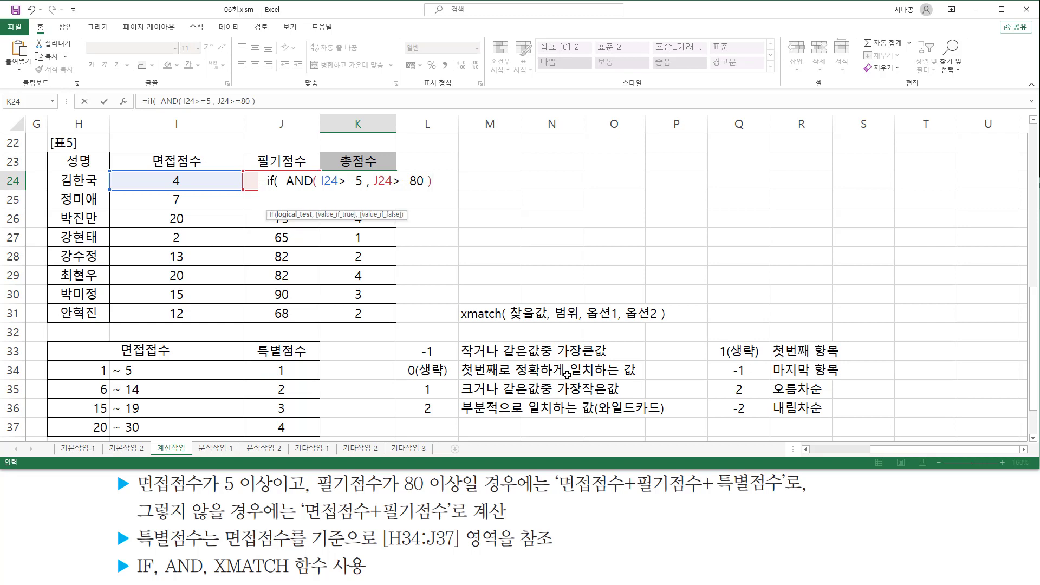
text(,)
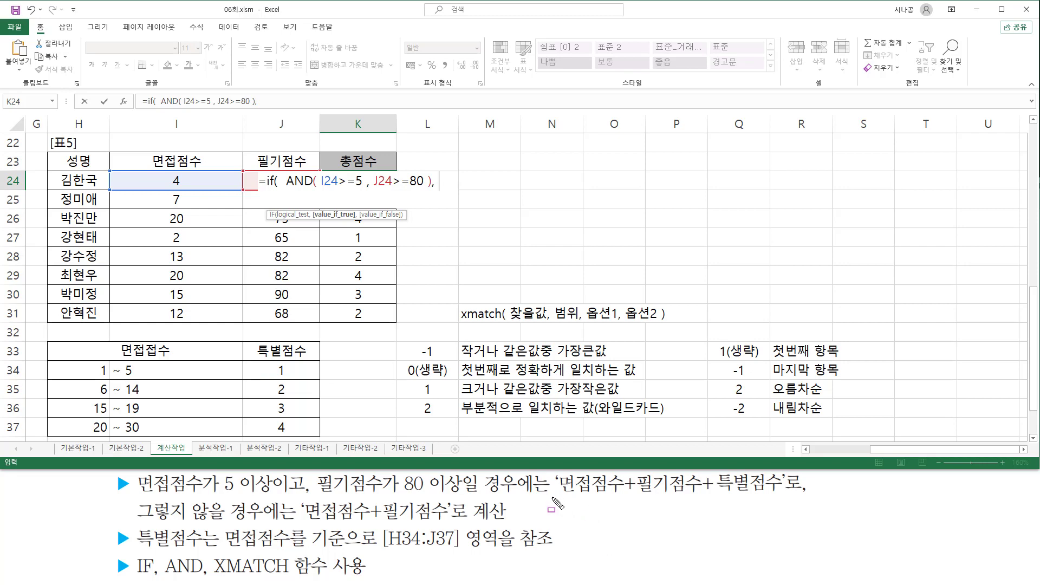
Step: Set the IF's value for a true result in K24 to I24 + J24 + XMATCH( I24, $H$34:$H$37, -1 )
drag(553, 497, 799, 505)
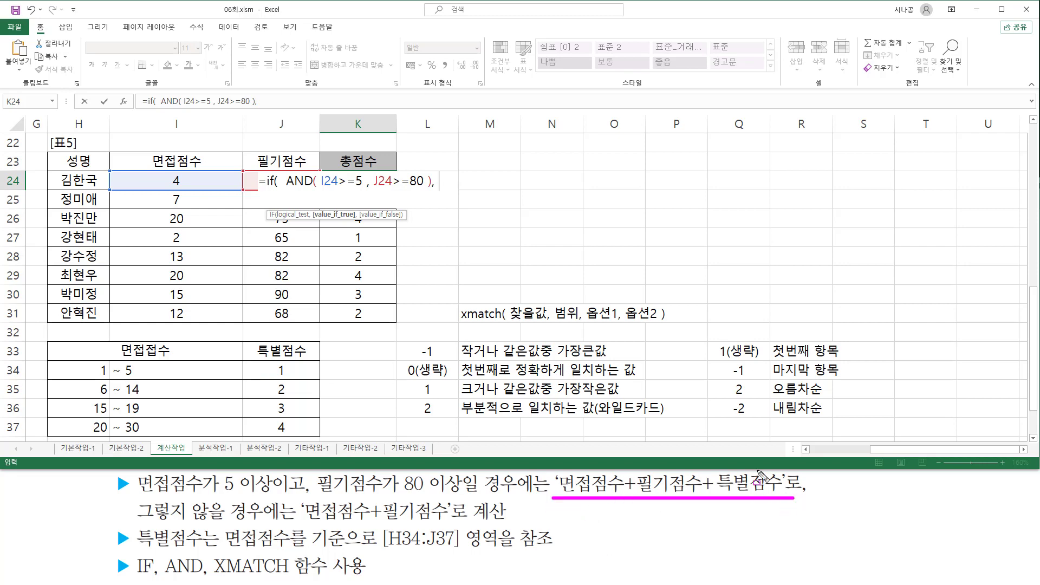
key(Escape)
click(452, 180)
key(Left)
key(Left)
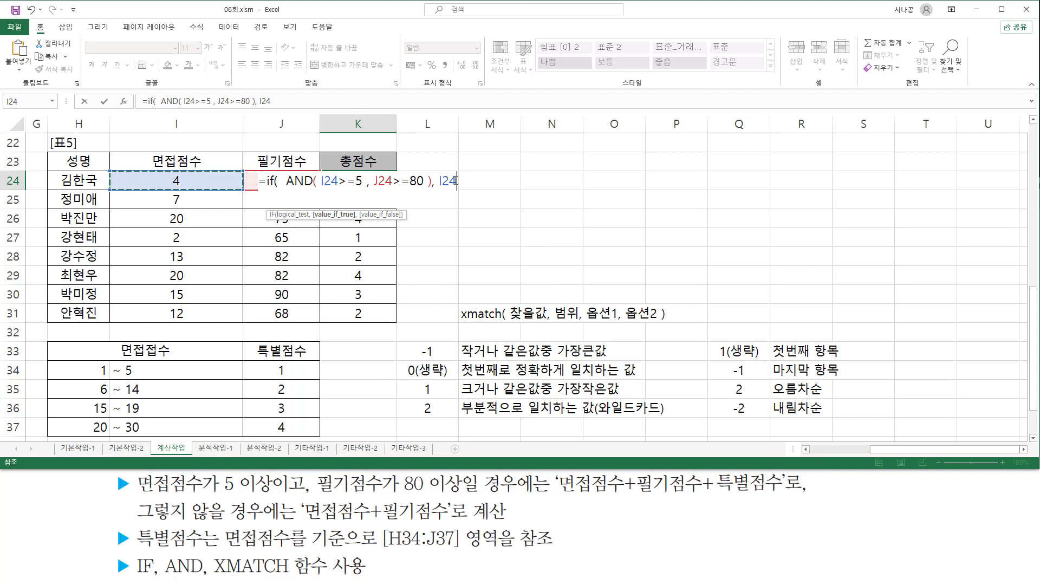
text(+)
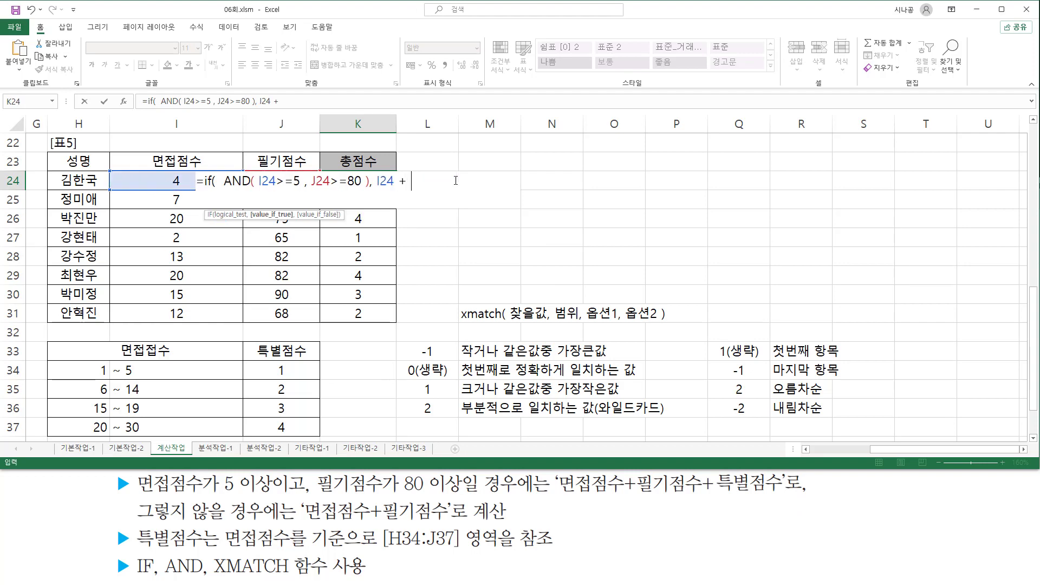
key(Left)
text(+)
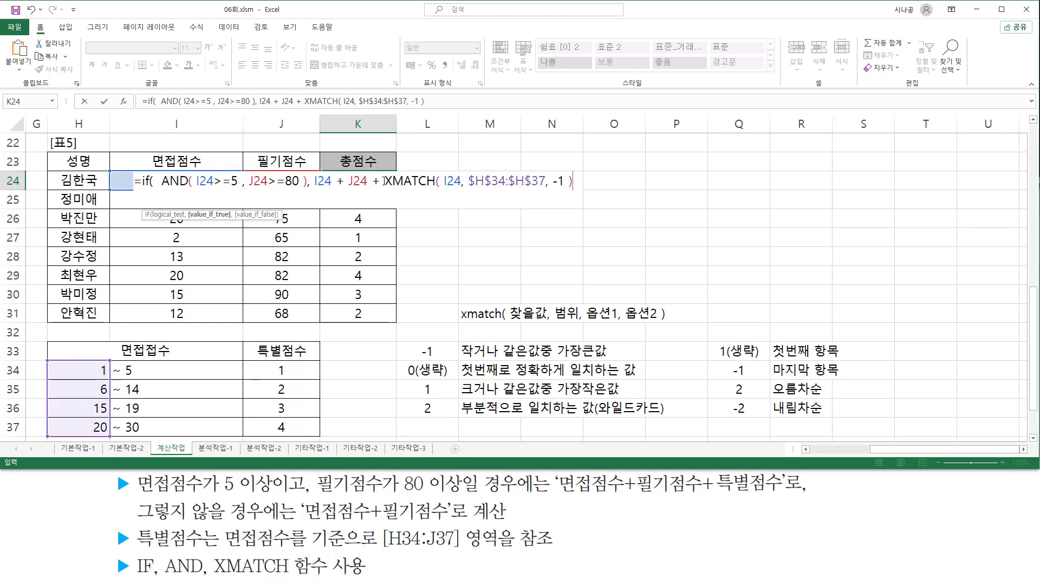
Step: Compare the AND test and the three-term sum in K24's formula with the task's conditions and score calculation
drag(384, 181, 611, 181)
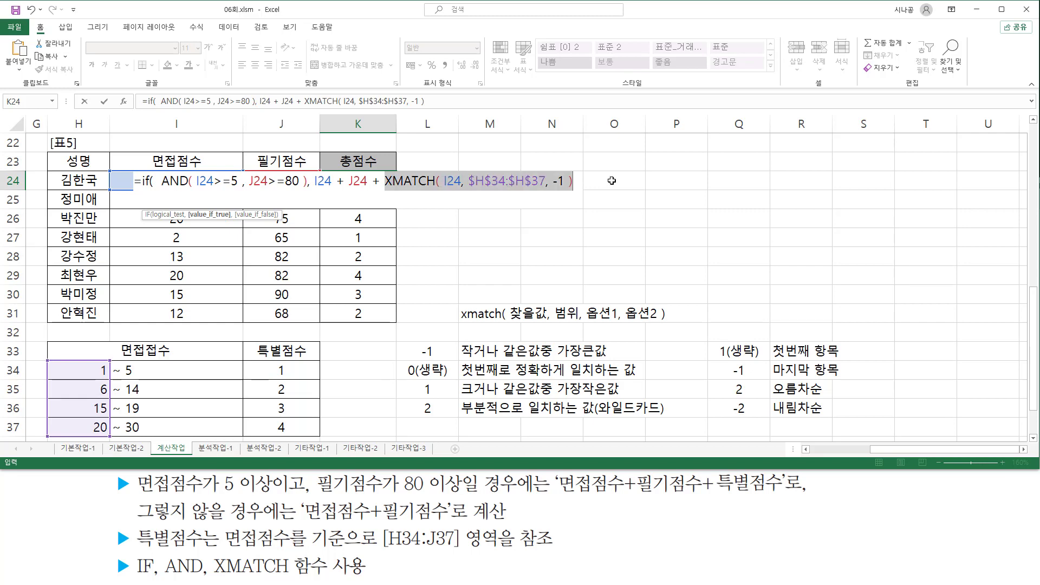
click(578, 181)
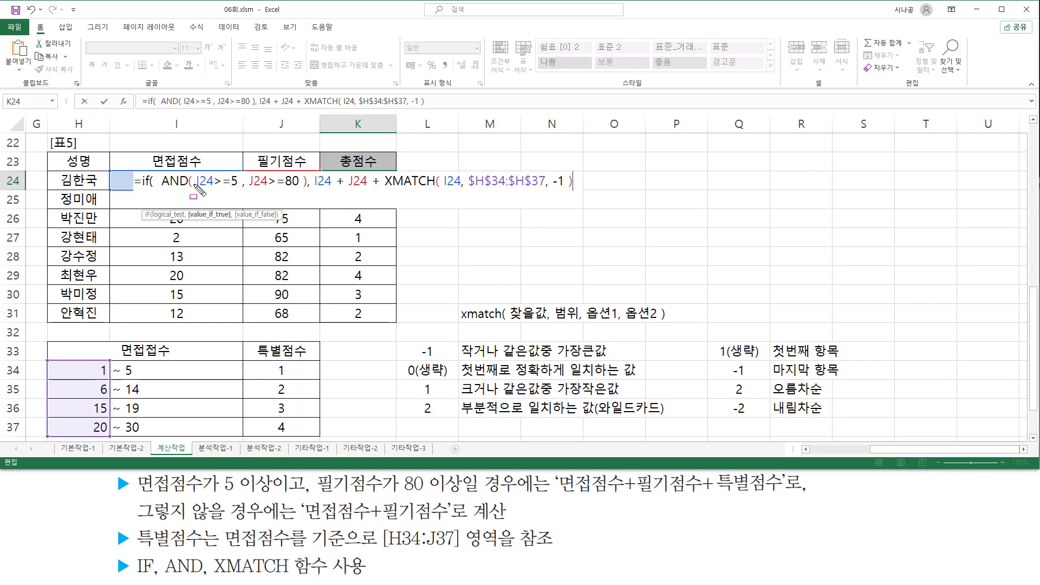
drag(156, 191, 573, 193)
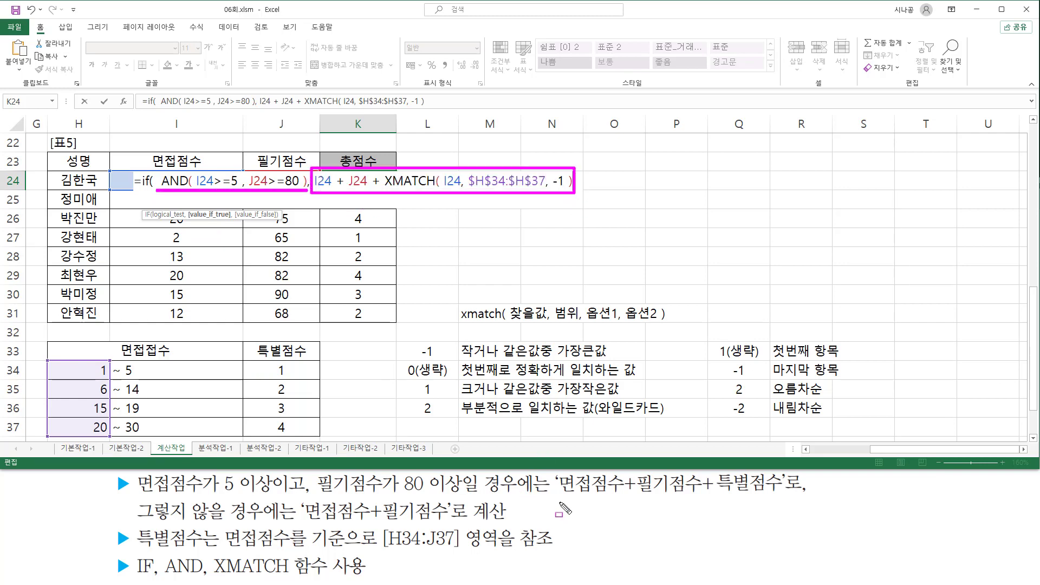
drag(560, 494, 780, 496)
key(Escape)
click(580, 183)
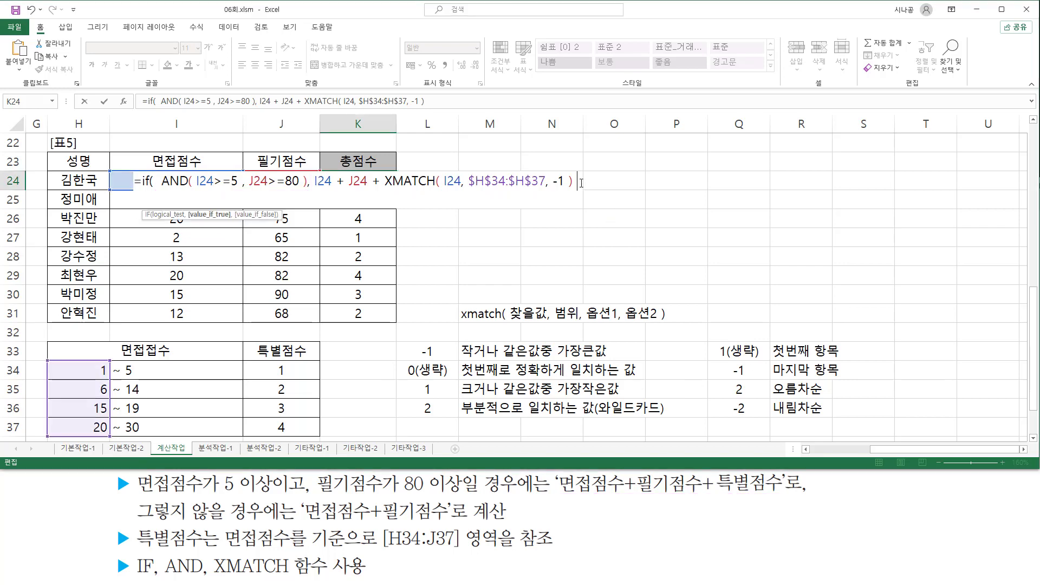
Step: Add I24 + J24 as the IF's value for a false result in K24 and close the formula
text(,)
key(ctrl+2)
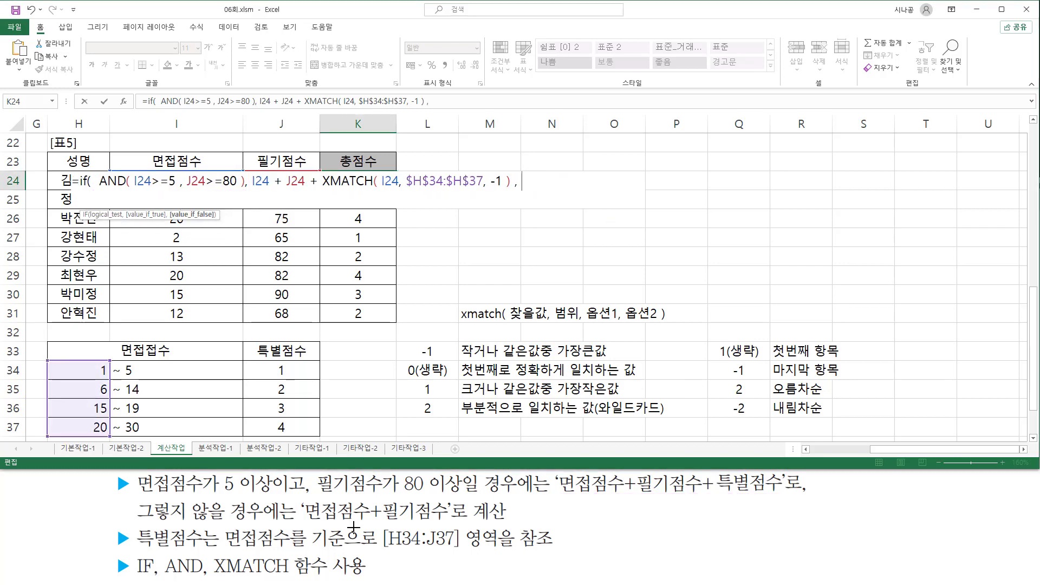
drag(301, 523, 431, 523)
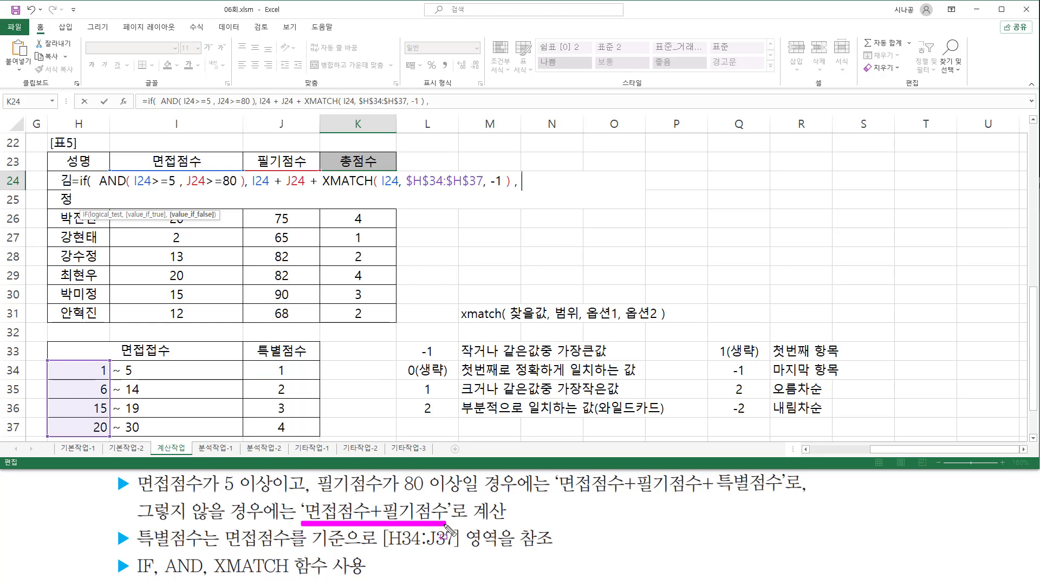
key(Escape)
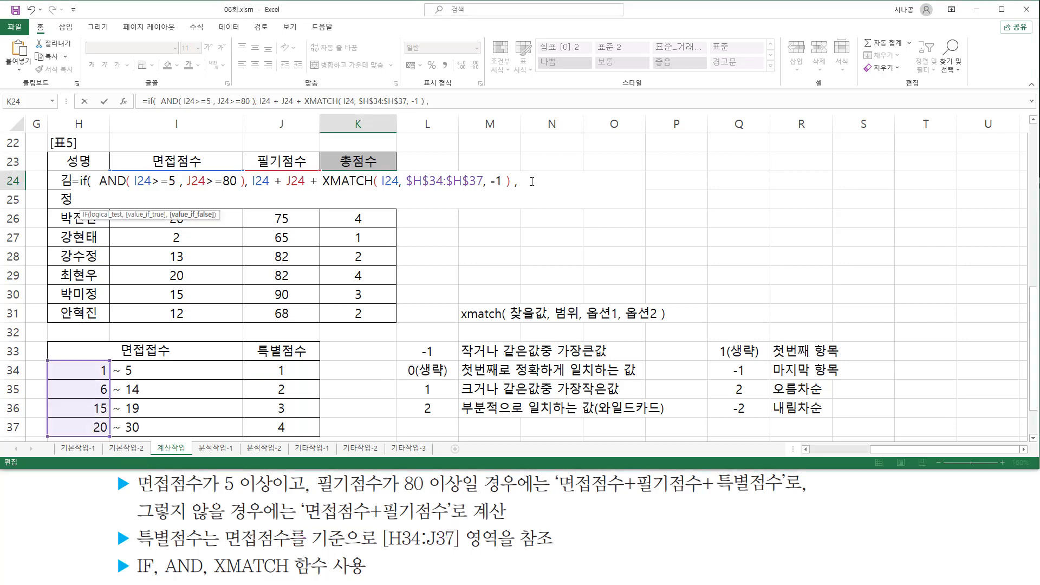
key(Left)
key(Left)
text(+)
key(Left)
text())
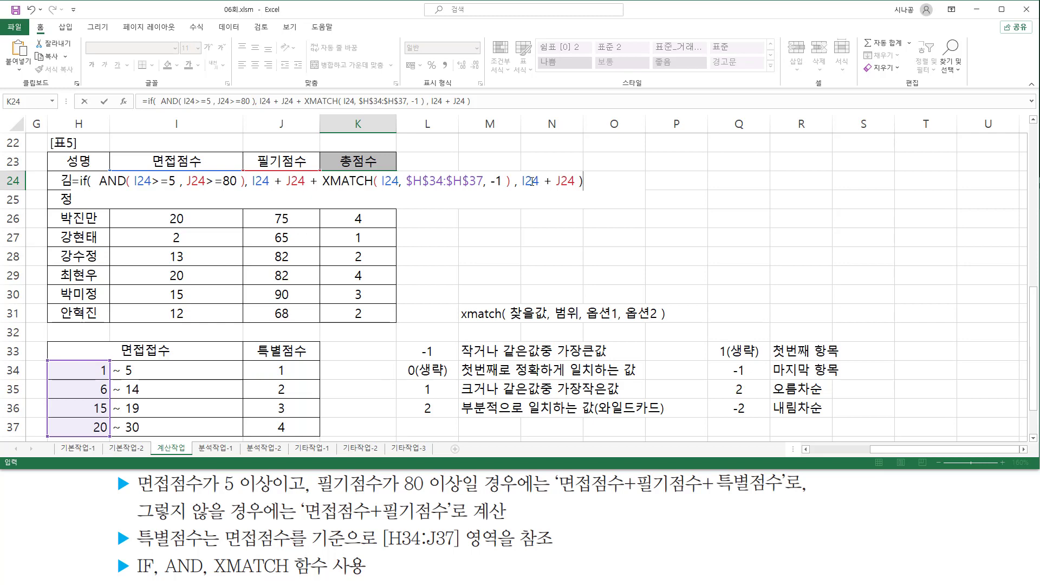
Step: Enter the finished IF formula in K24 and fill it down through K31
key(ctrl+Return)
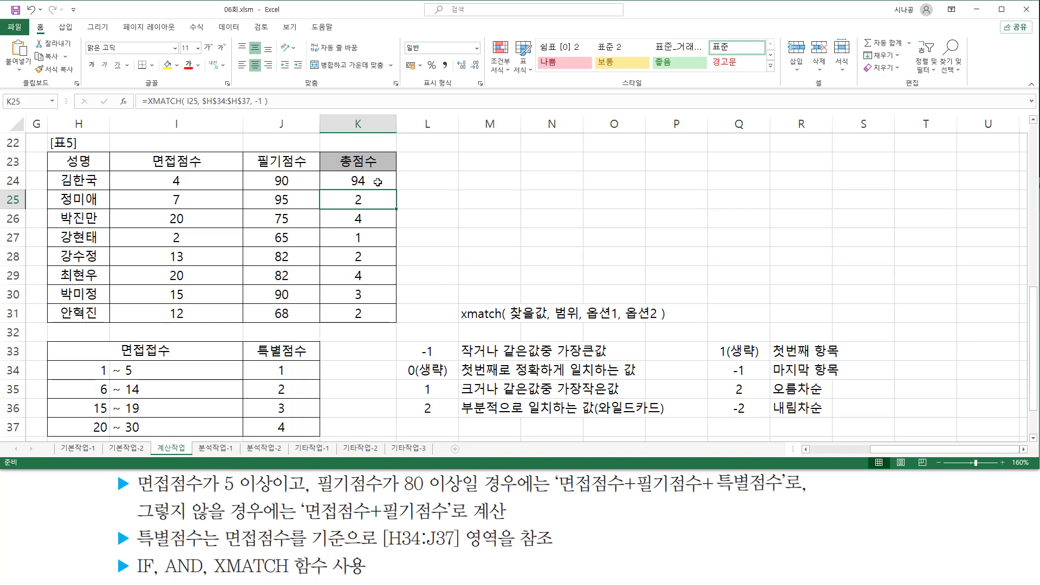
drag(398, 190, 398, 323)
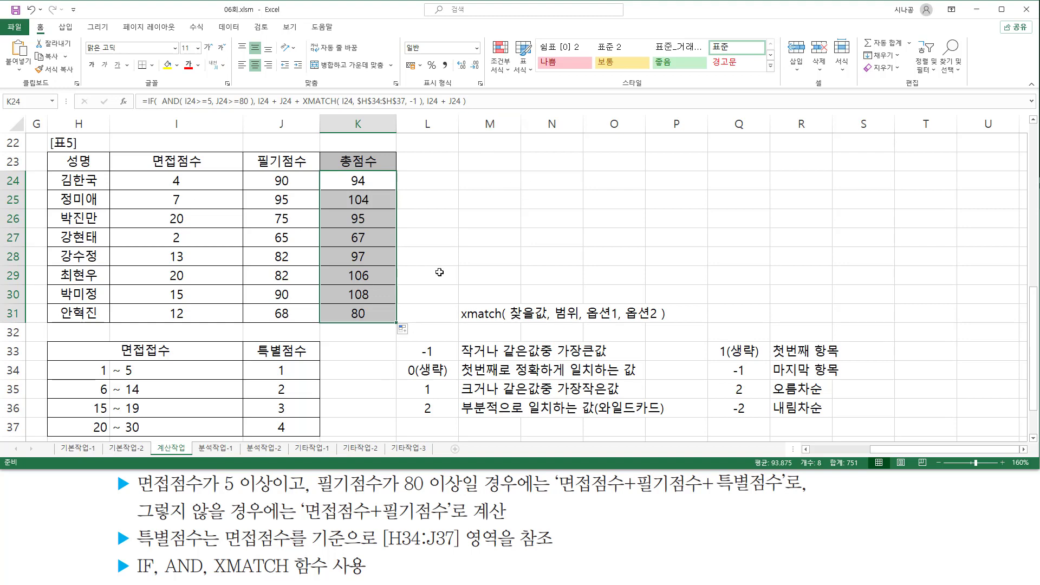
click(457, 274)
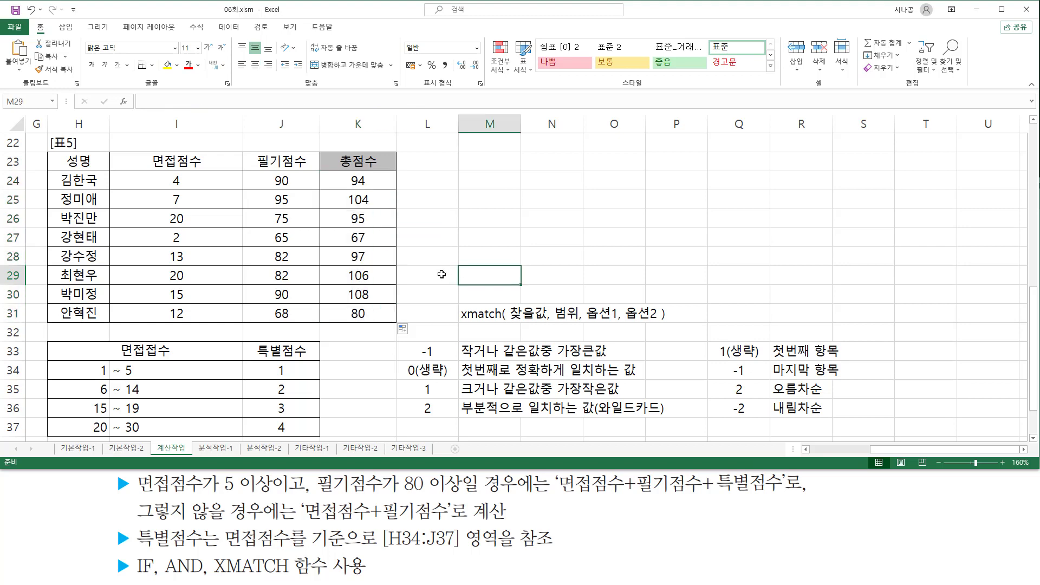
Step: Record K24's complete formula as plain text in L29 and colour that text red
click(442, 274)
text(')
text(=IF(  AND( I24>=5, J24>=80 ), I24 + J24 + XMATCH( I24, $H$34:$H$37, -1 ), I24 + J24 ))
key(Return)
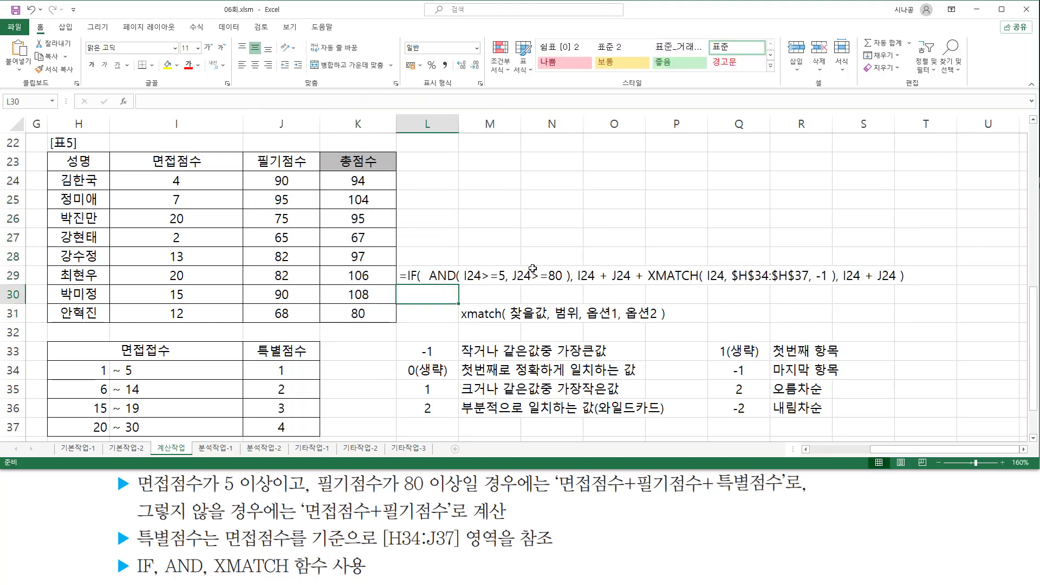
click(440, 272)
click(187, 65)
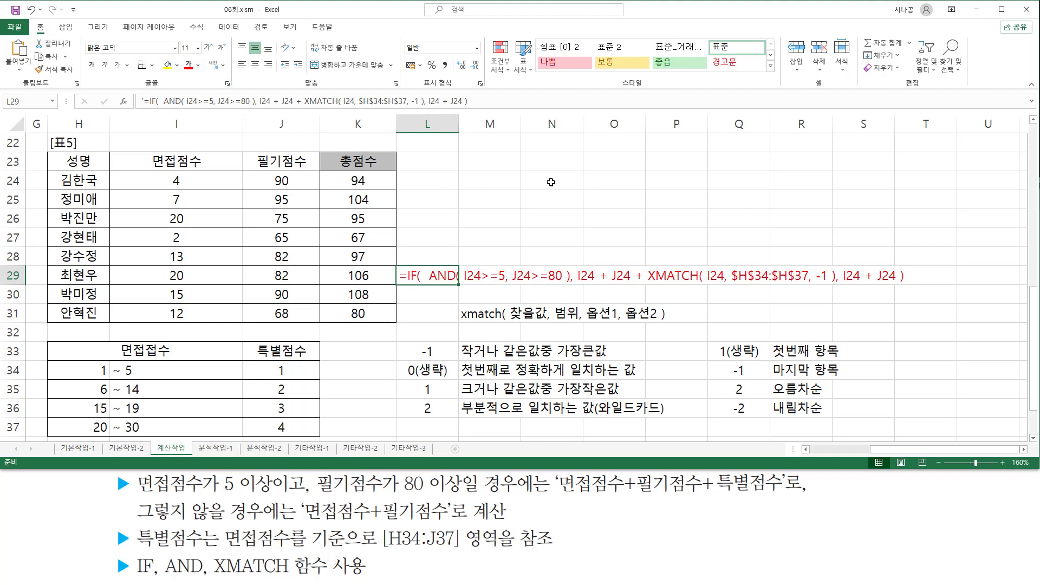
click(549, 180)
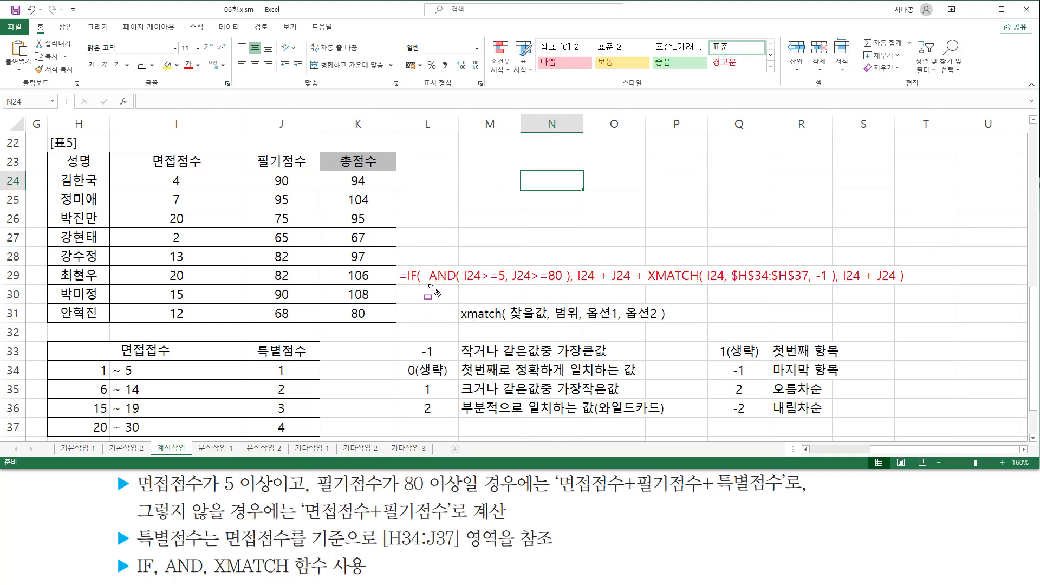
Step: Review the L29 formula text, covering its AND conditions, the true-result sum with XMATCH and the false-result sum
drag(427, 285, 836, 295)
mouse_move(841, 258)
mouse_down()
mouse_move(850, 282)
mouse_move(900, 295)
mouse_up()
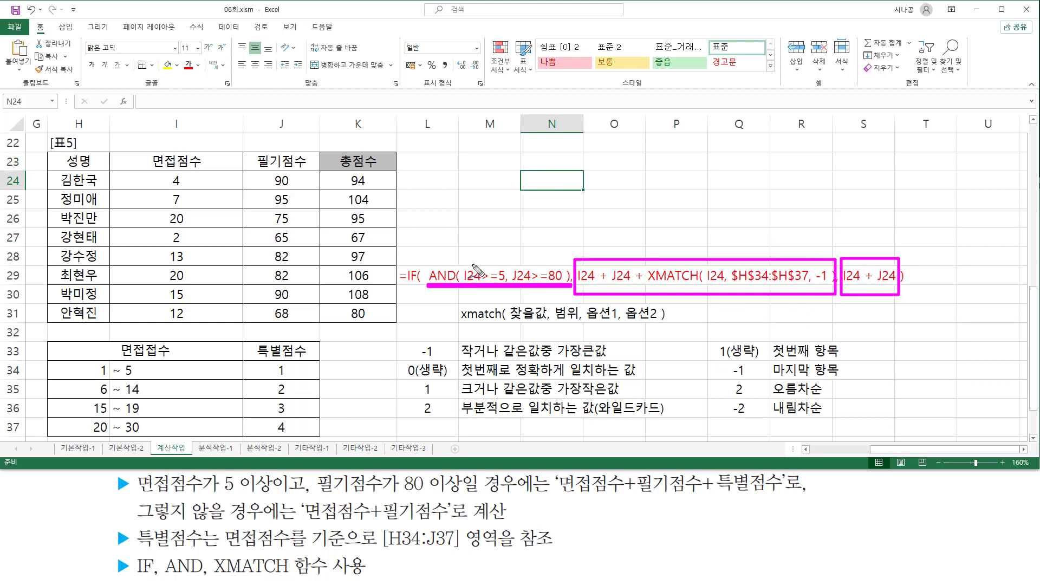
drag(473, 263, 487, 254)
drag(519, 263, 532, 255)
drag(578, 283, 832, 289)
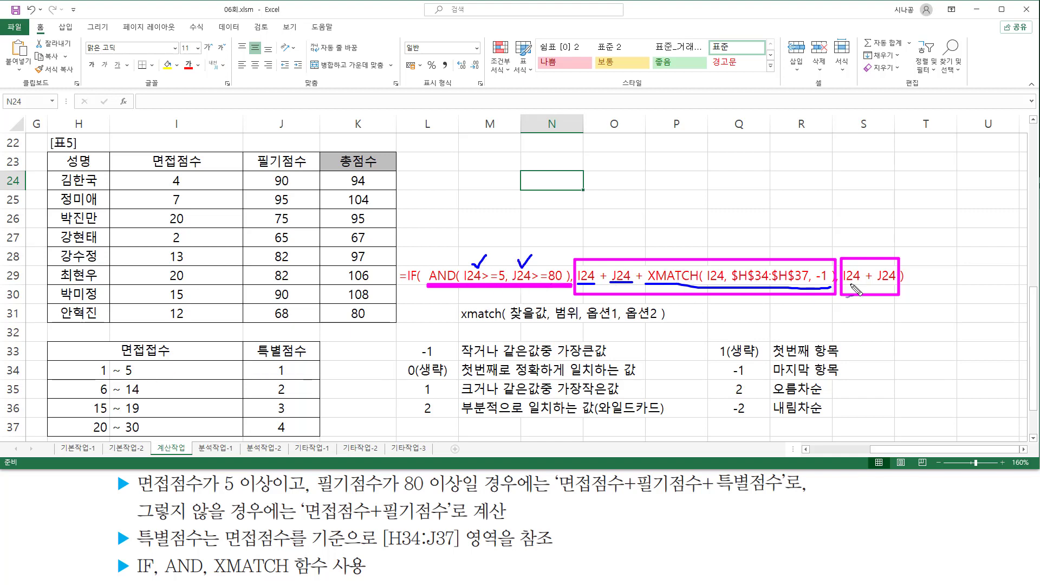
drag(844, 282, 897, 282)
key(Escape)
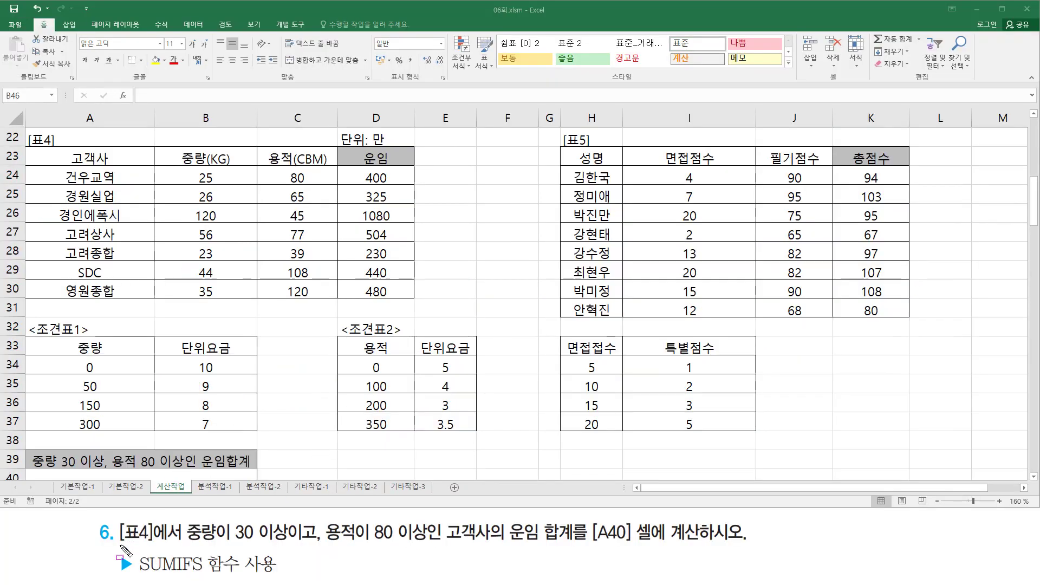
Step: Examine task 6's requirements against table 4, covering the weight and volume conditions, the freight sum, result cell A40 and the SUMIFS function
drag(117, 542, 190, 544)
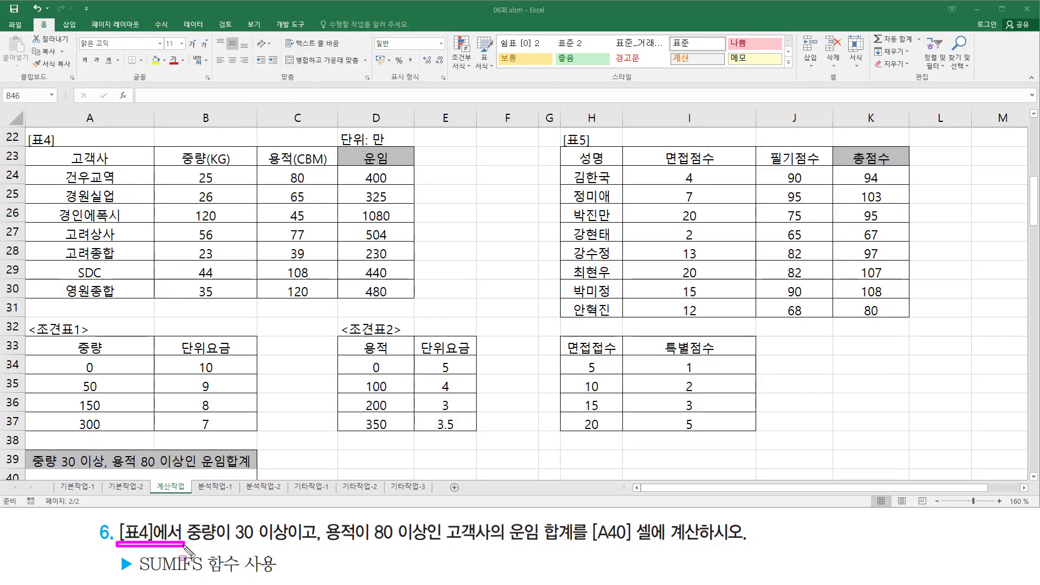
drag(21, 126, 417, 300)
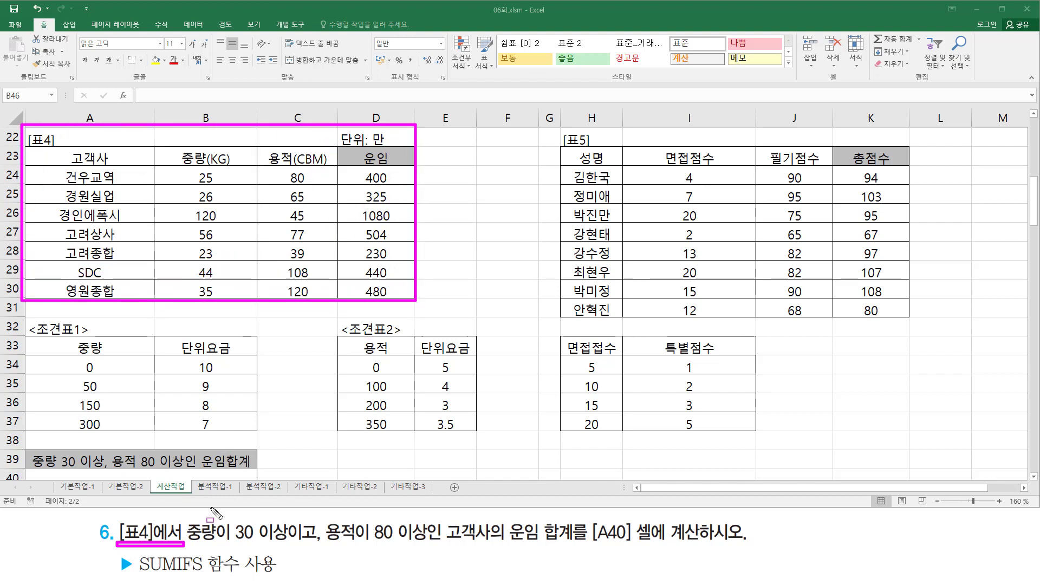
drag(184, 520, 291, 542)
mouse_move(180, 141)
mouse_down()
mouse_move(197, 166)
mouse_move(230, 165)
mouse_up()
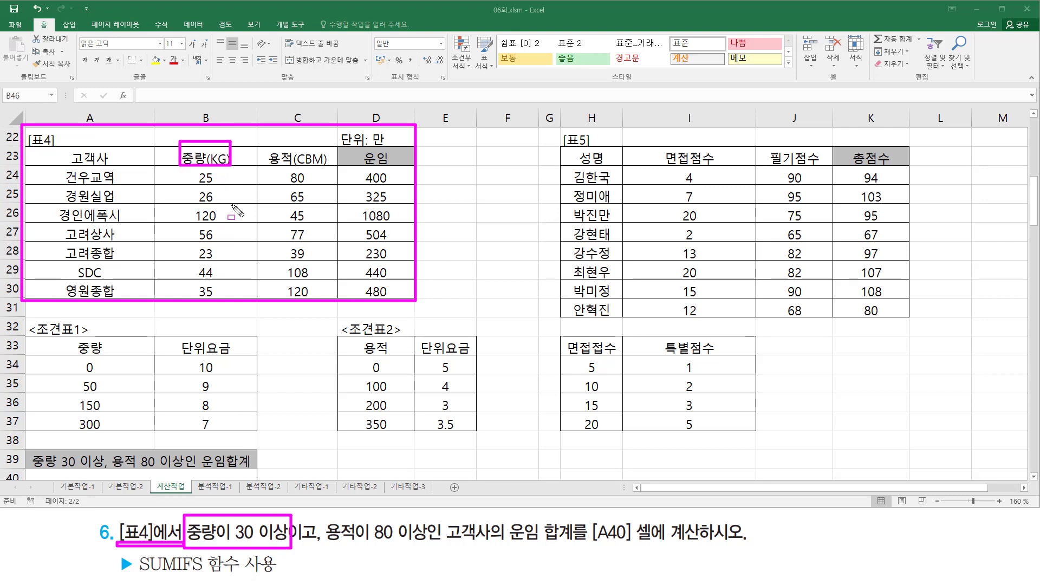
mouse_move(324, 515)
mouse_down()
mouse_move(333, 534)
mouse_move(430, 550)
mouse_up()
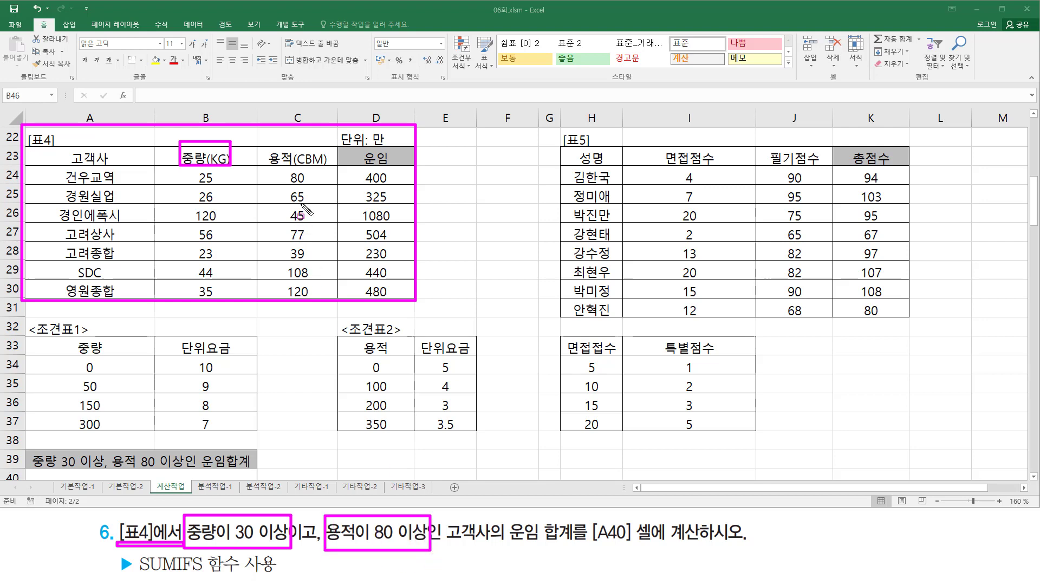
drag(269, 148, 329, 164)
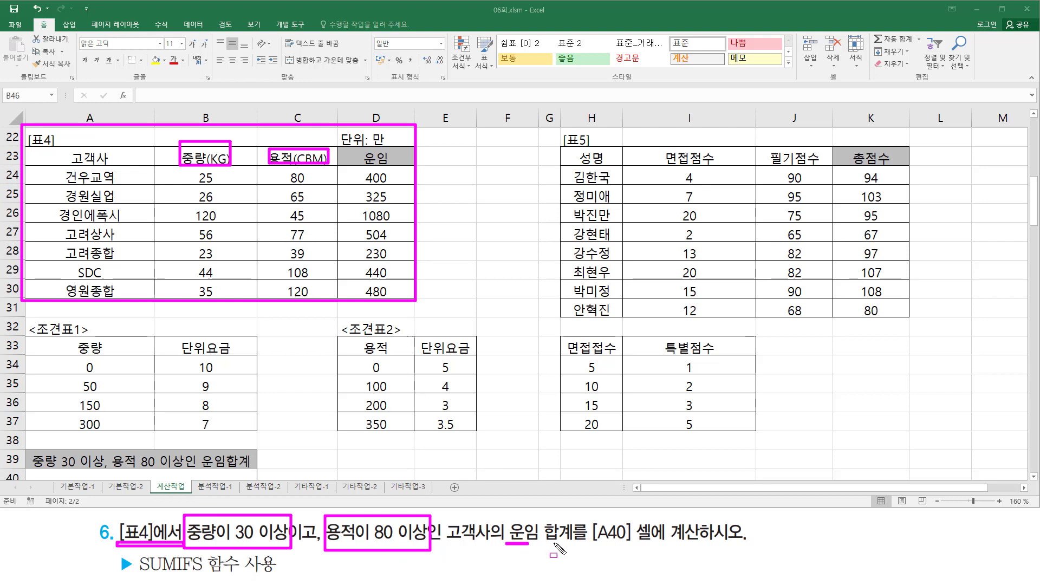
mouse_move(506, 553)
mouse_down()
mouse_move(588, 542)
mouse_move(577, 519)
mouse_move(612, 546)
mouse_move(707, 547)
mouse_up()
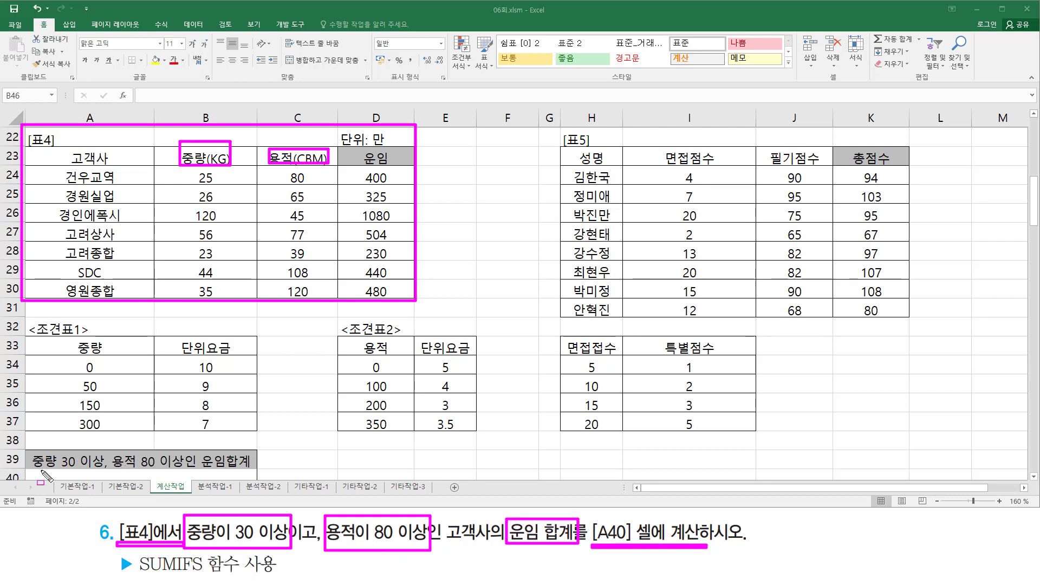
drag(30, 470, 252, 484)
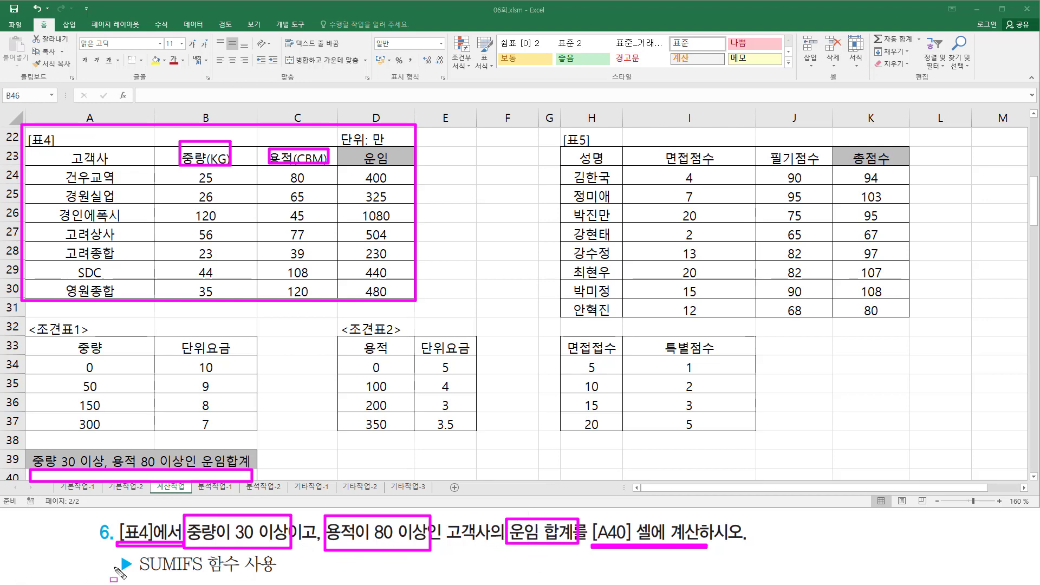
drag(136, 576, 286, 579)
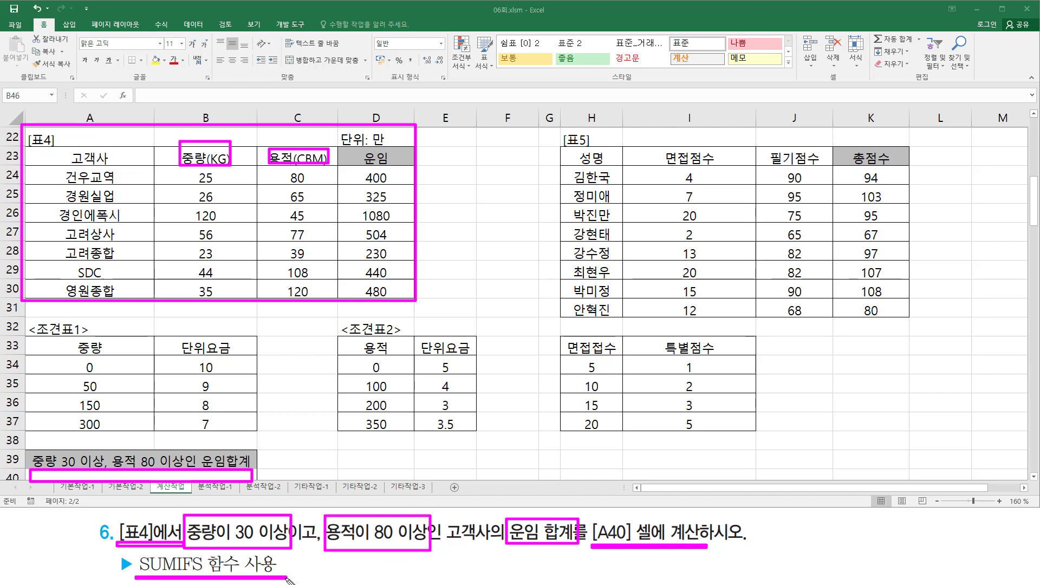
key(Escape)
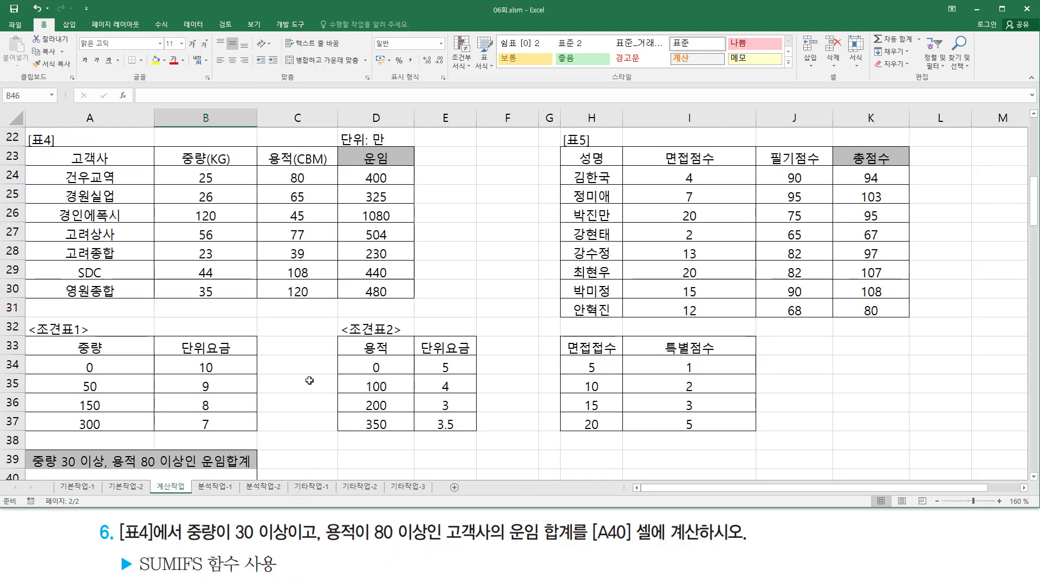
Step: Write the syntax note sumifs( 계산범위 , 조건범위 , "조건" , 조건범위, "조건" .... ) as plain text in A43
scroll(309, 381, down, 3)
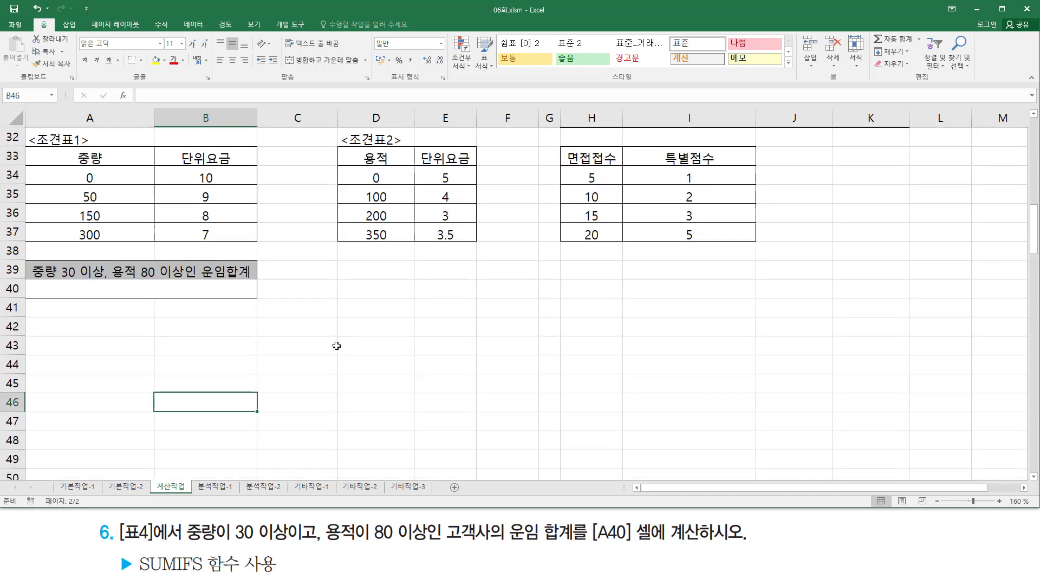
click(130, 346)
text(sum)
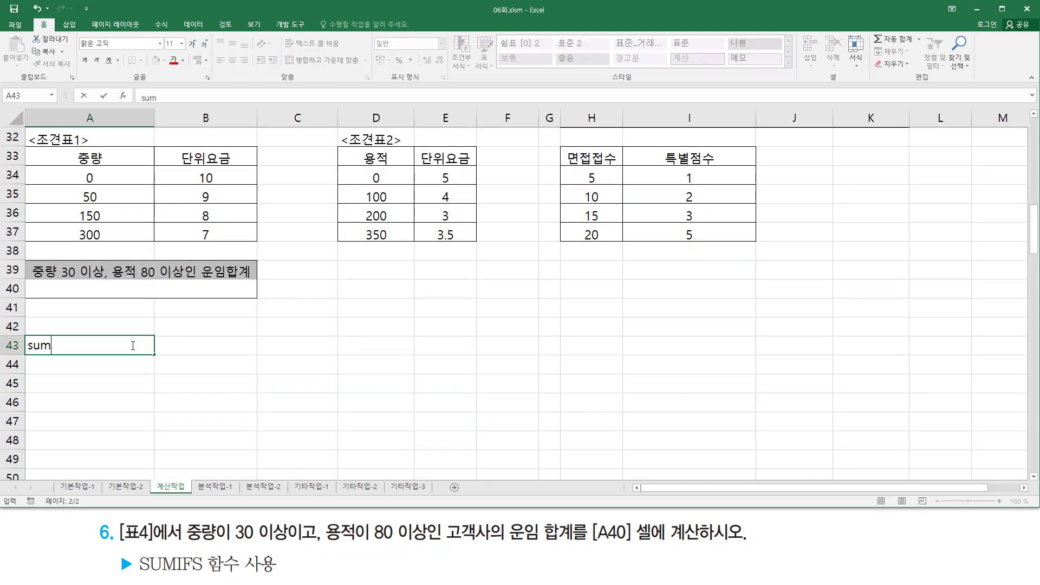
text(ifs()
text(계산범위 )
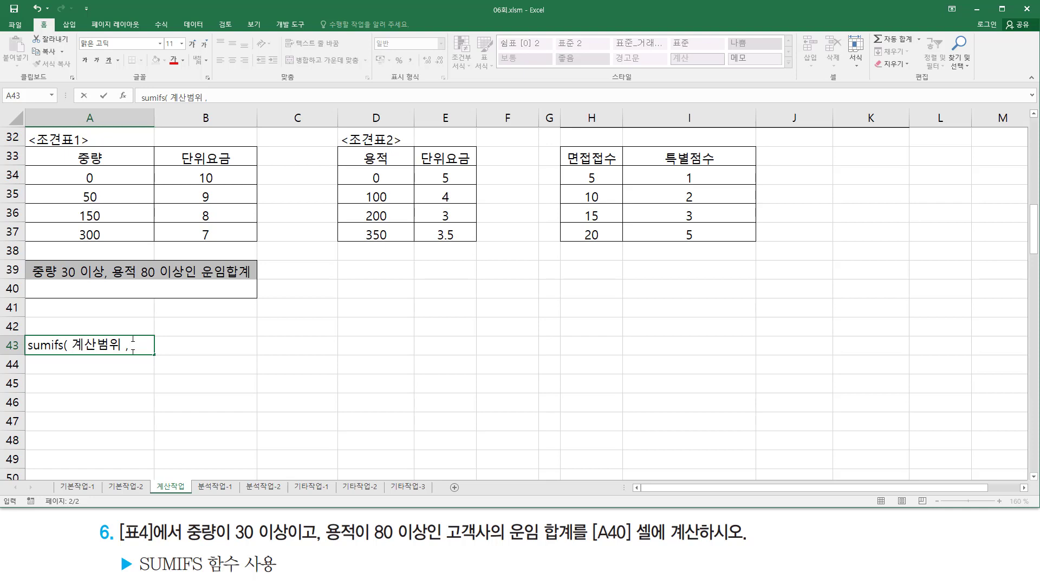
text(, 조건버범위 )
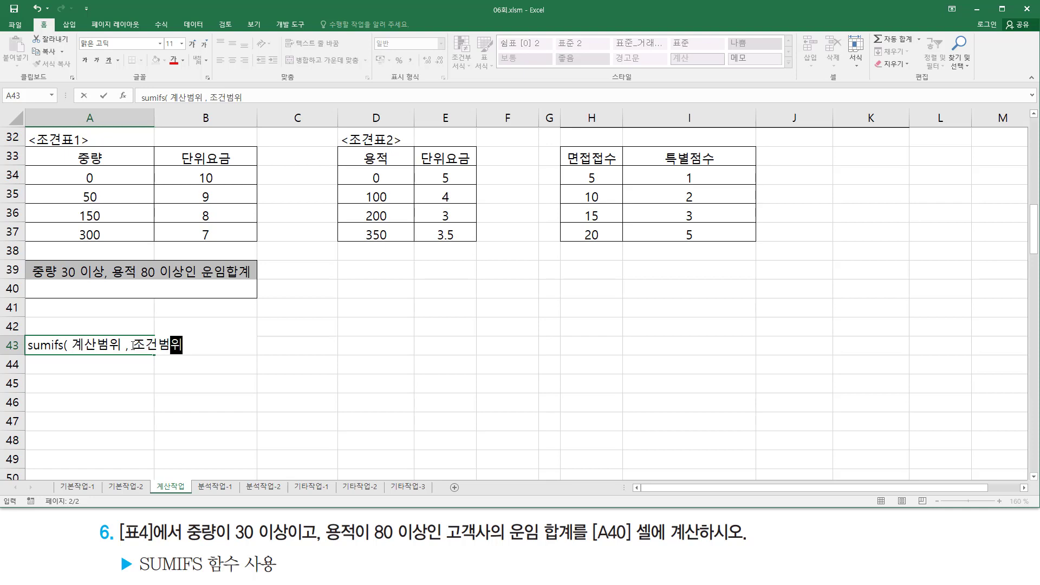
text(, "조건" )
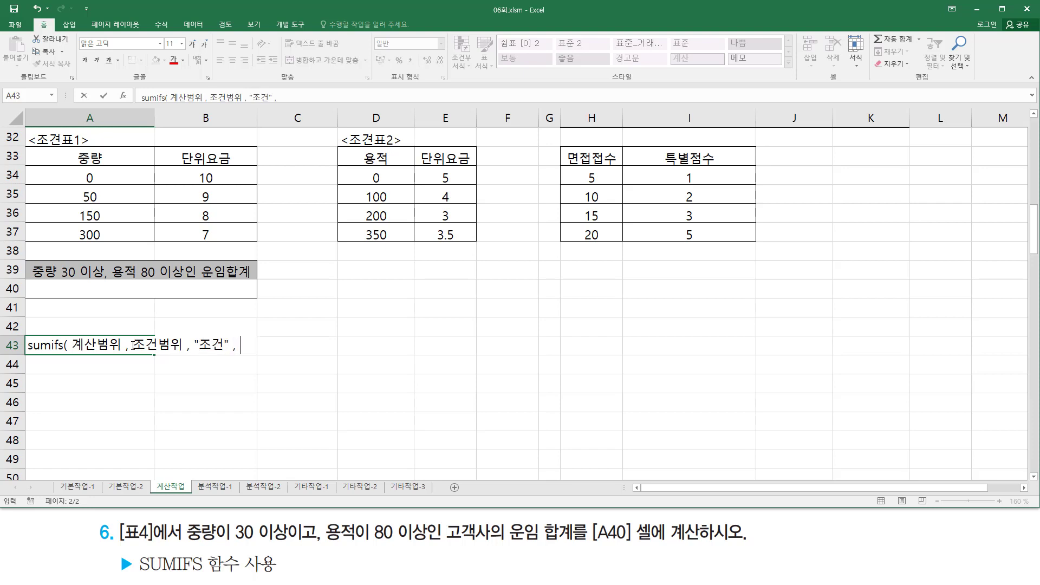
text(, 조건범위,)
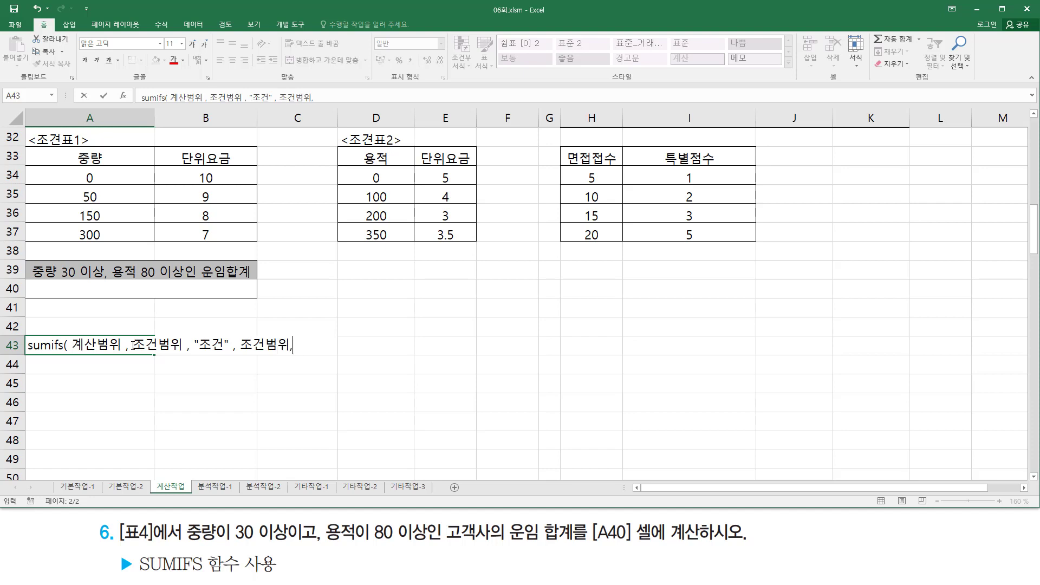
text( "조건" ....)
key(Return)
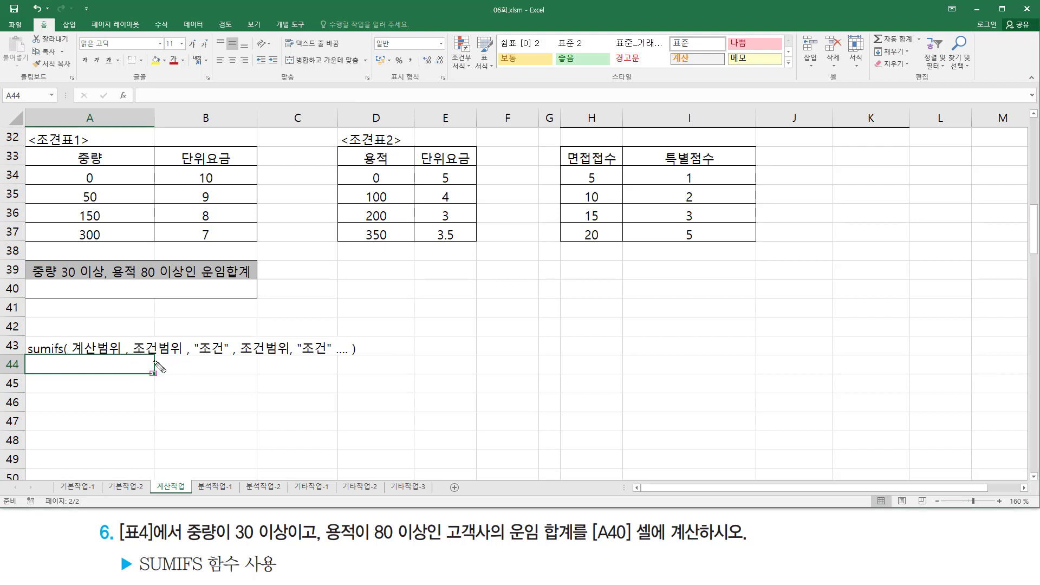
Step: Review the A43 syntax note, matching its sum range and two range-and-condition pairs to the A39 heading
drag(133, 361, 344, 358)
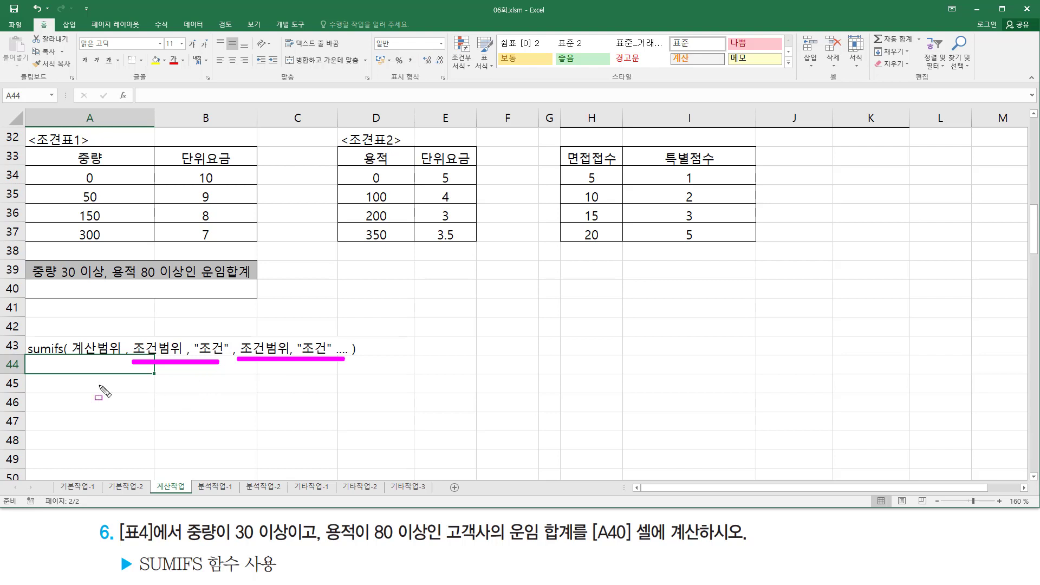
drag(67, 339, 122, 367)
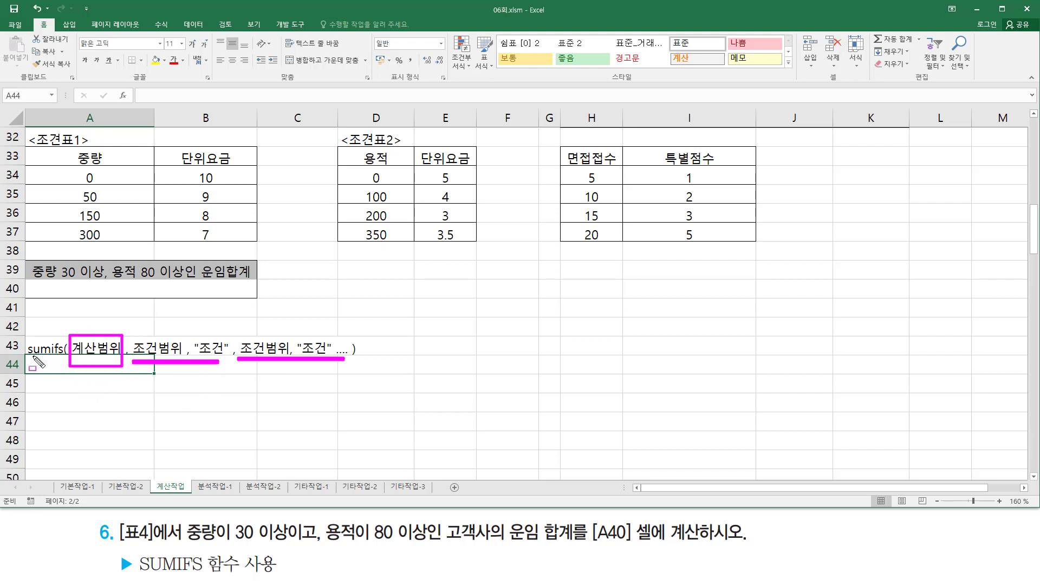
drag(29, 356, 50, 356)
mouse_move(201, 259)
mouse_down()
mouse_move(212, 275)
mouse_move(252, 281)
mouse_up()
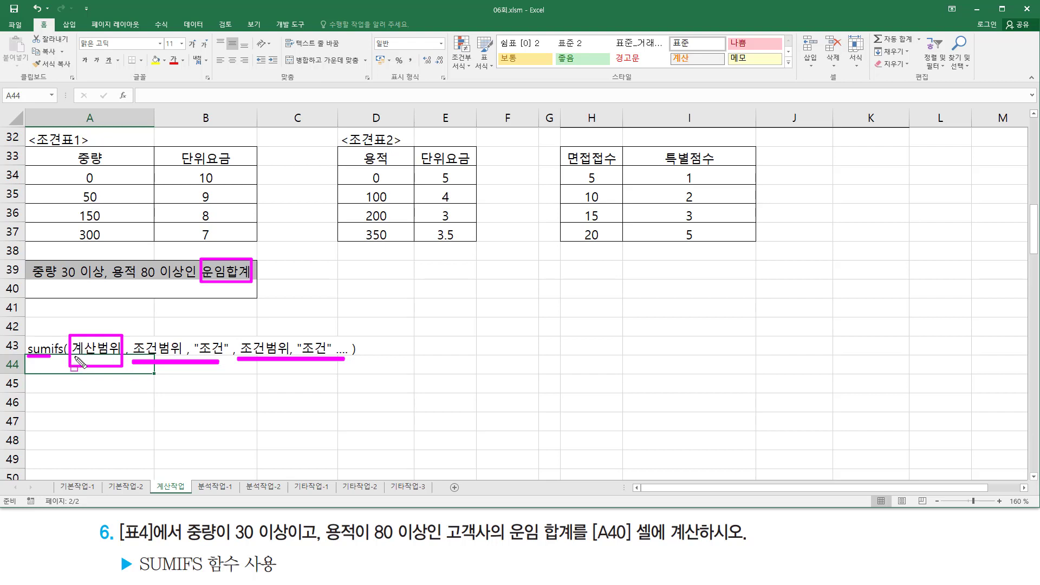
drag(74, 357, 114, 357)
drag(31, 282, 101, 283)
mouse_move(131, 329)
mouse_down()
mouse_move(156, 377)
mouse_move(230, 384)
mouse_up()
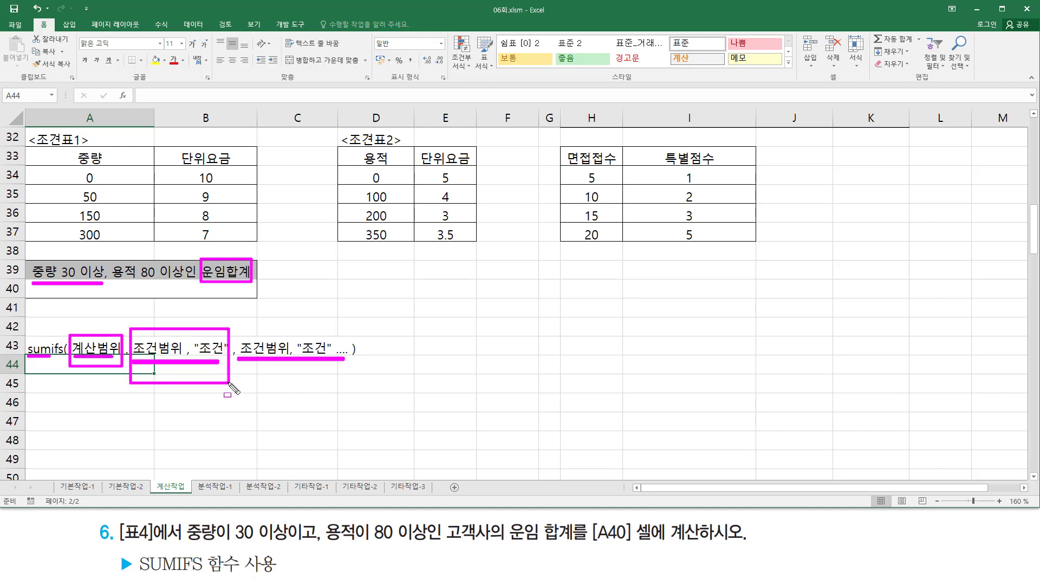
drag(112, 282, 185, 282)
drag(242, 332, 327, 375)
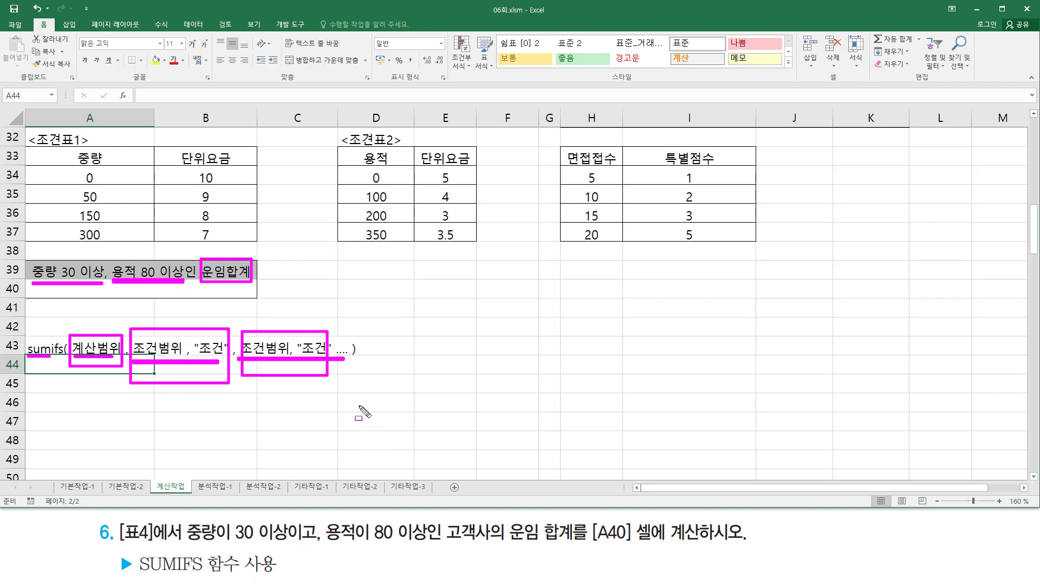
key(Escape)
Step: Start a SUMIFS formula in A40 with table 4's freight column D24:D30 as the sum range
click(143, 291)
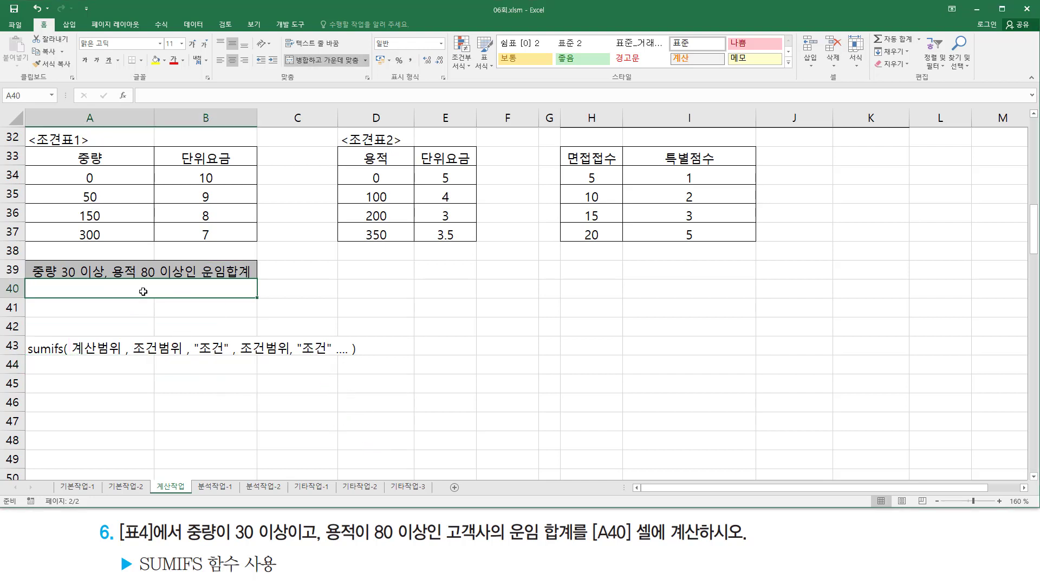
text(=)
text(su)
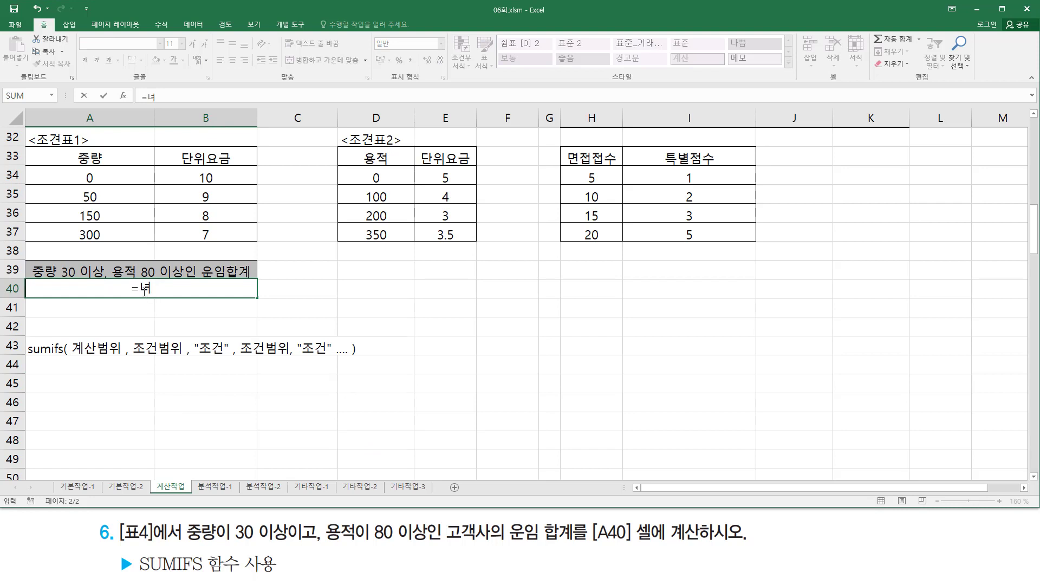
text(mif)
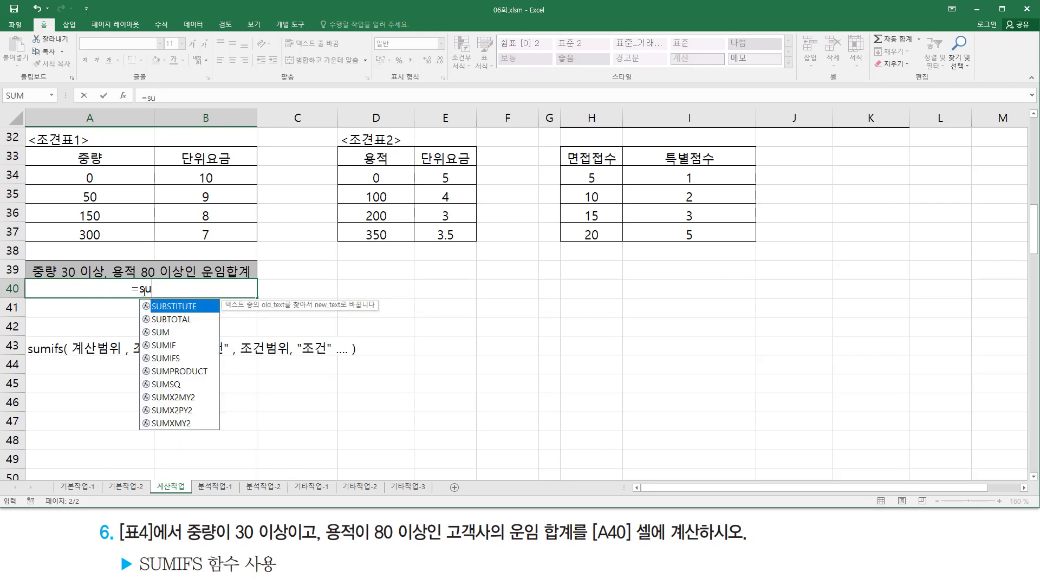
text(s)
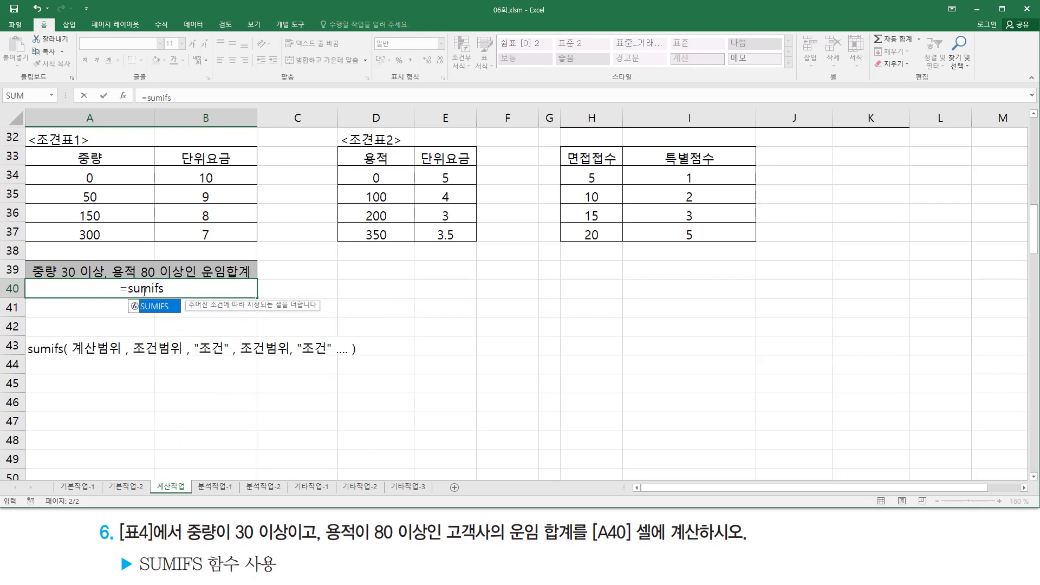
key(Tab)
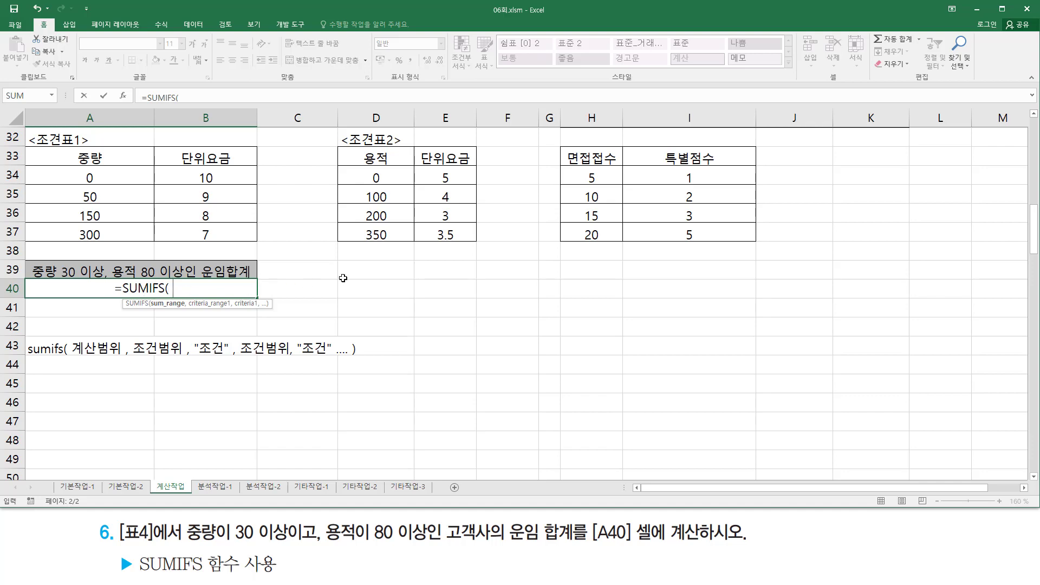
scroll(359, 243, up, 3)
drag(374, 179, 359, 293)
scroll(274, 335, down, 3)
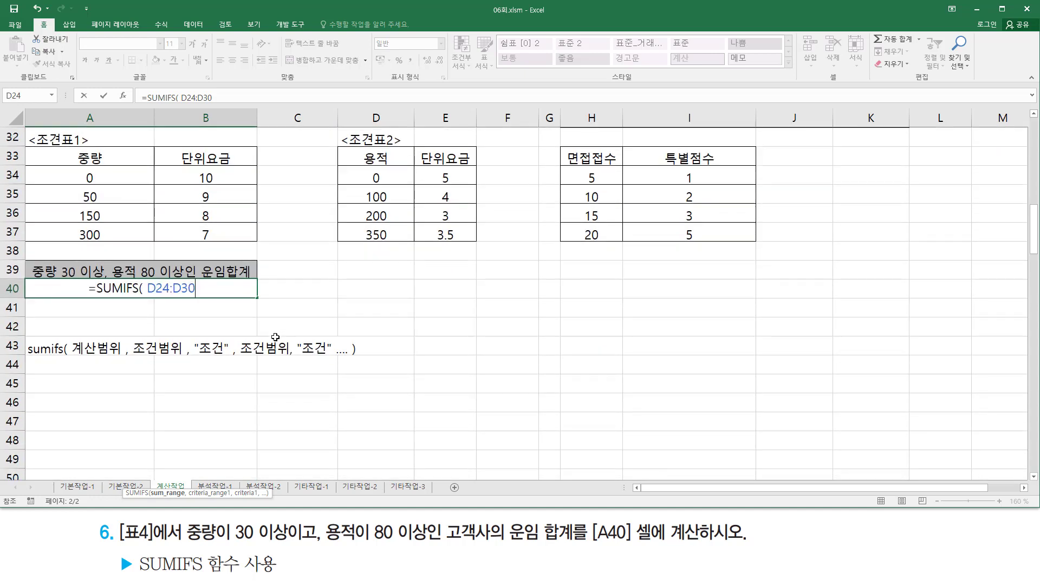
Step: Add the weight column B24:B30 as the first criteria range in A40's SUMIFS, with the condition ">=30"
text(,)
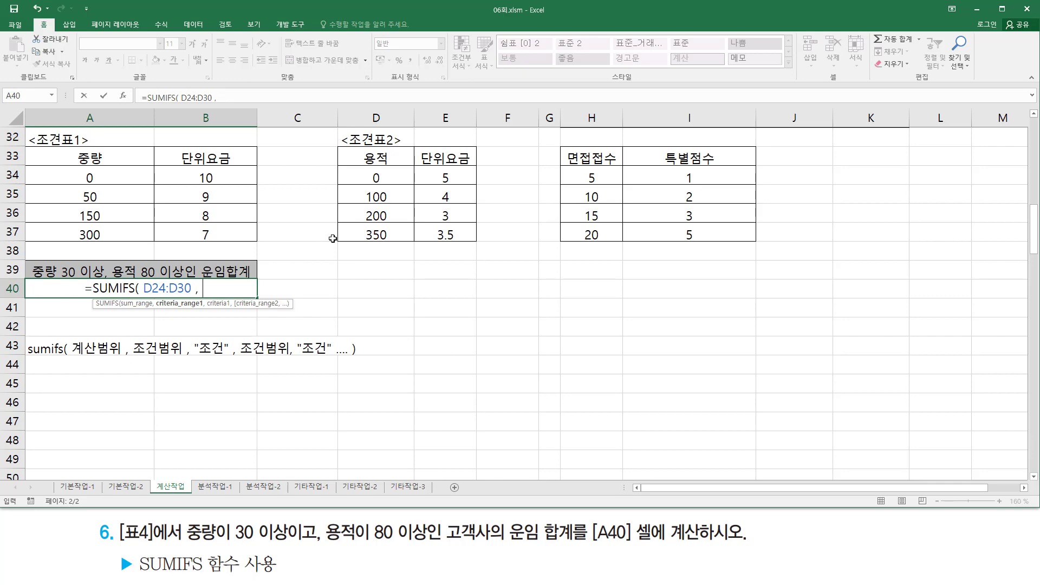
scroll(332, 239, up, 3)
drag(217, 176, 224, 285)
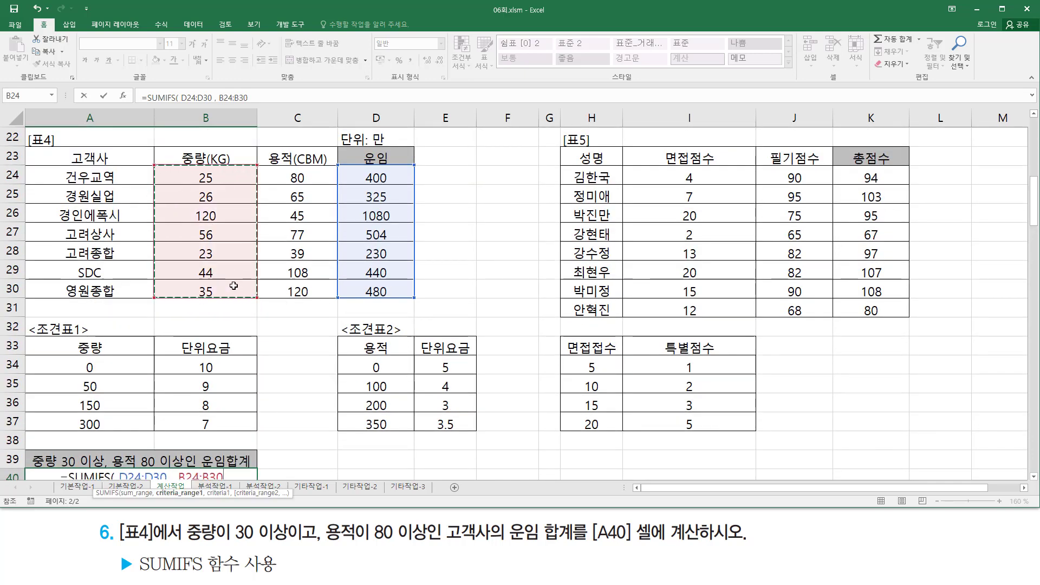
text(, ")
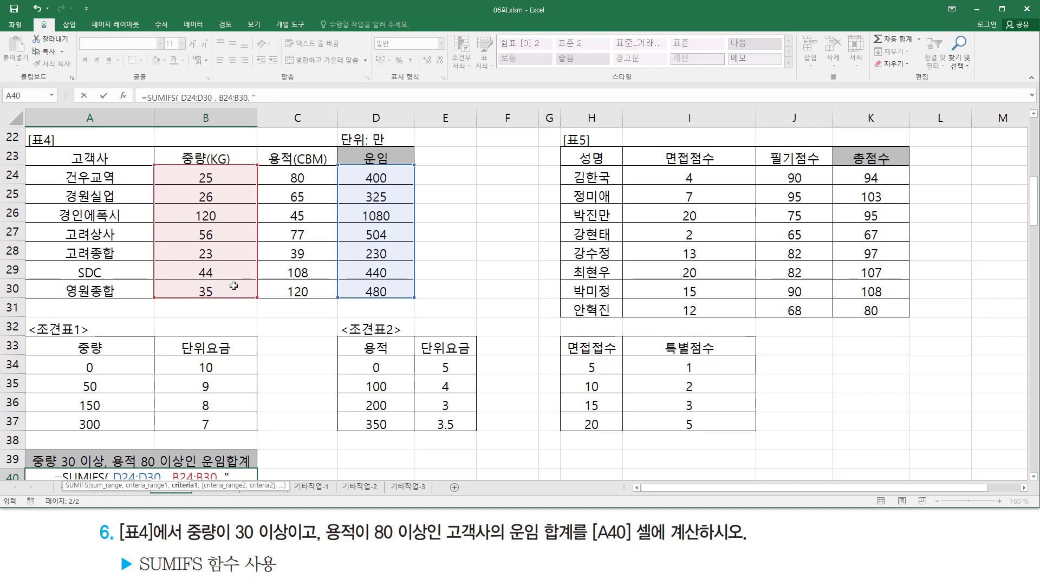
text(>)
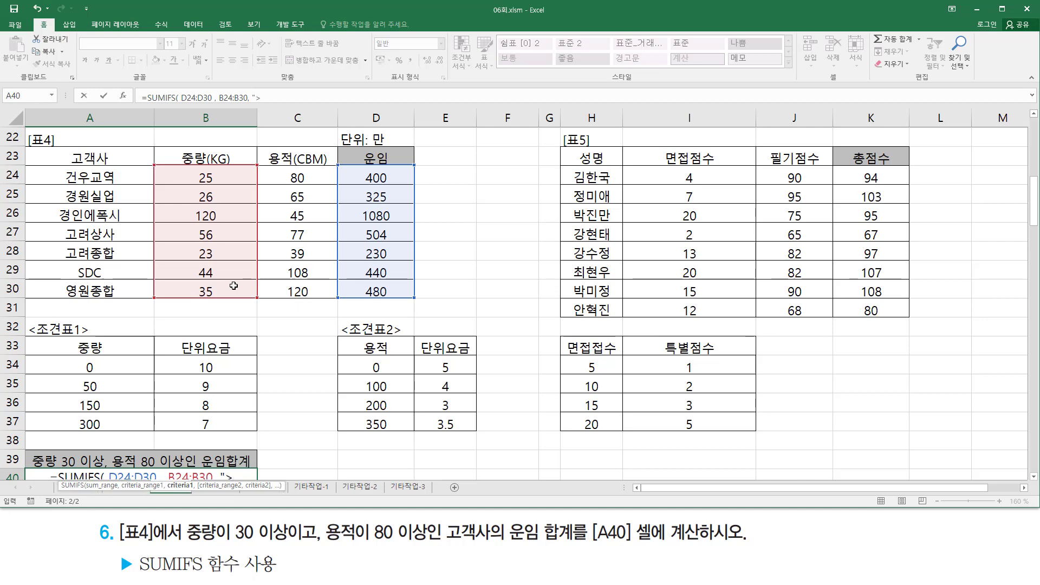
text(=30")
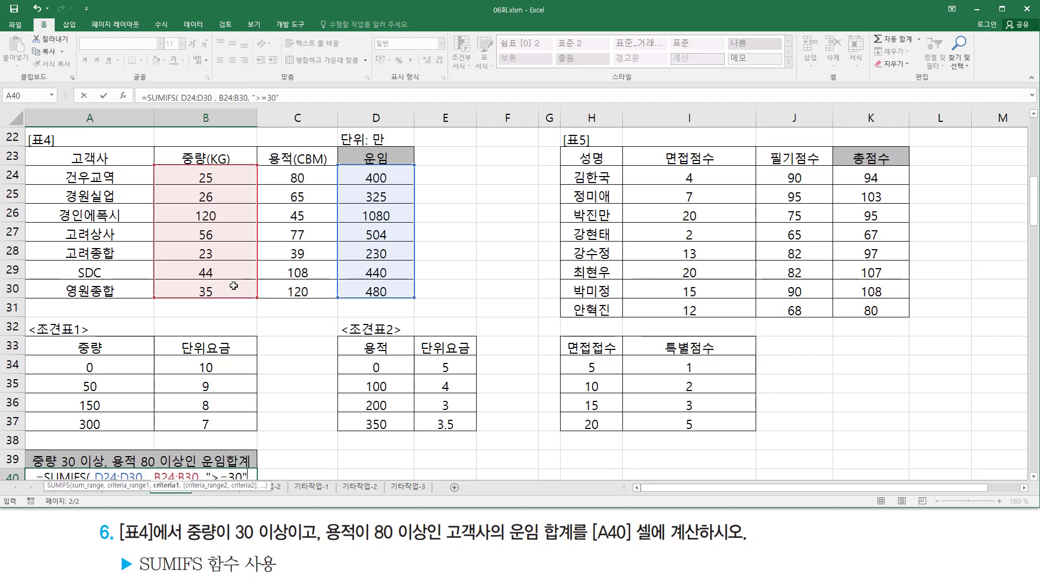
Step: Add the volume column C24:C30 with the condition ">=80" as the second criteria pair in A40's SUMIFS and complete the formula
text(,)
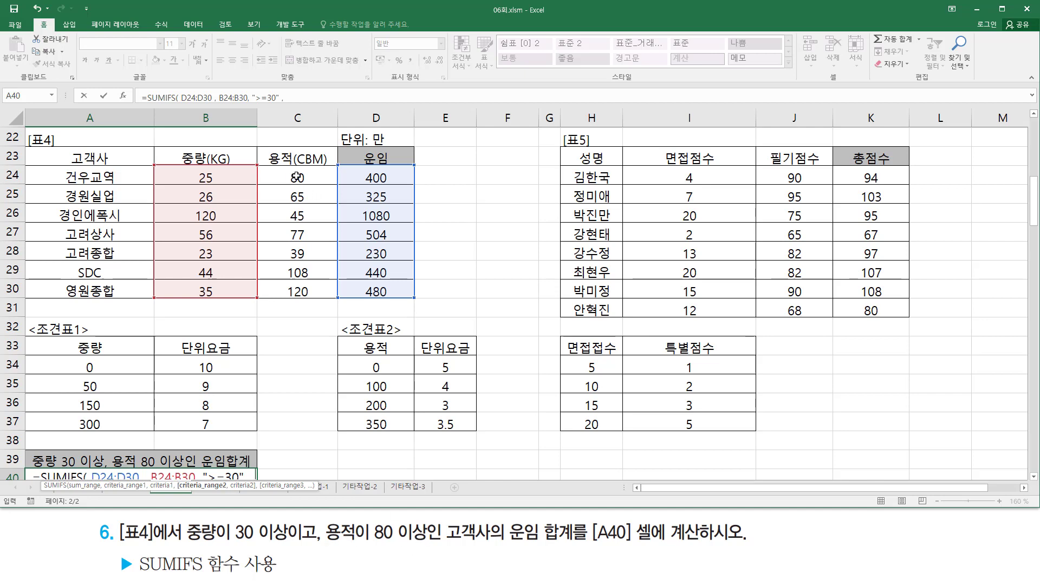
drag(297, 178, 293, 284)
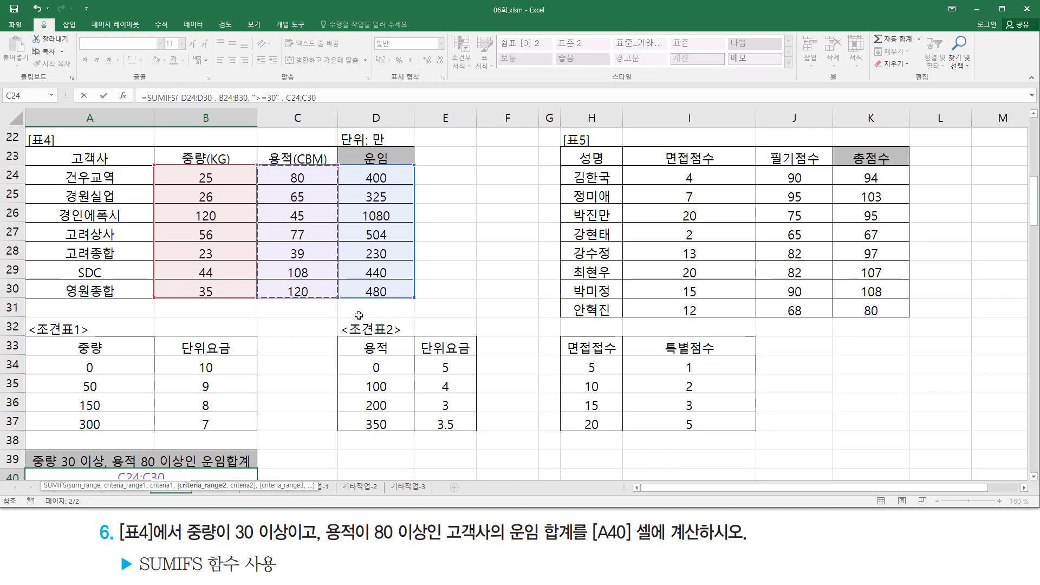
scroll(325, 336, down, 3)
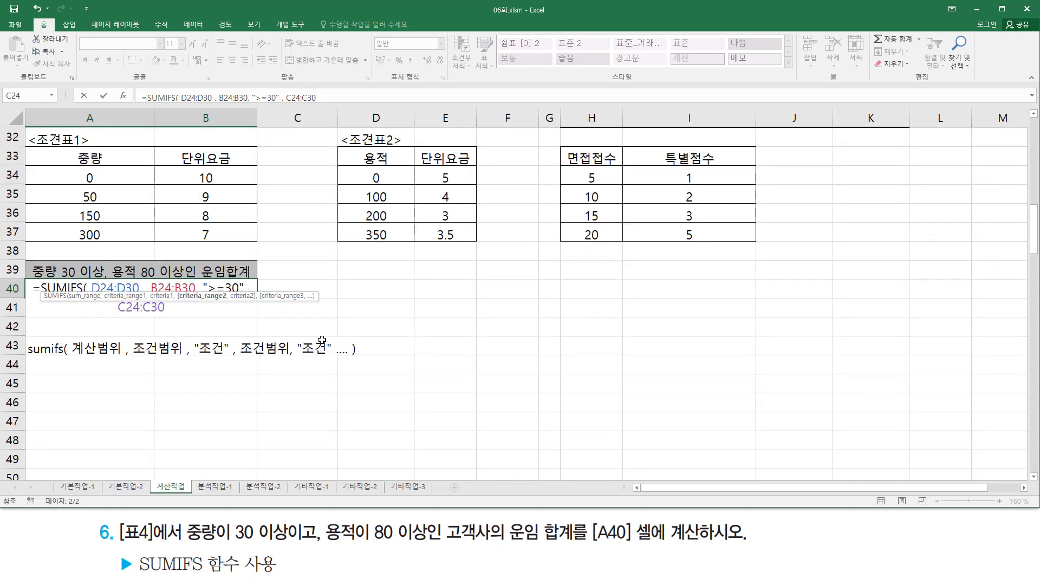
text(, ")
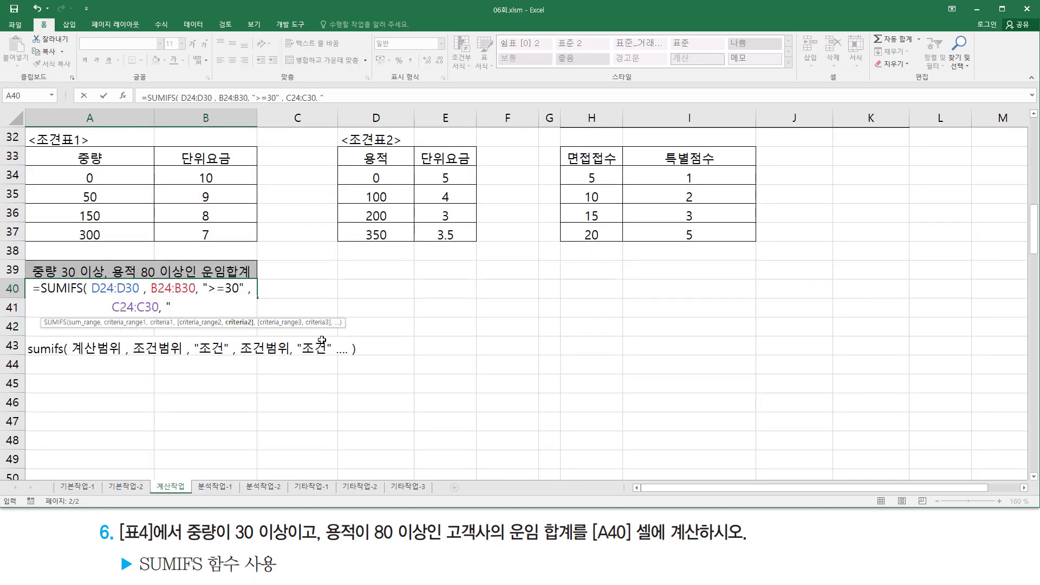
text(>=80)
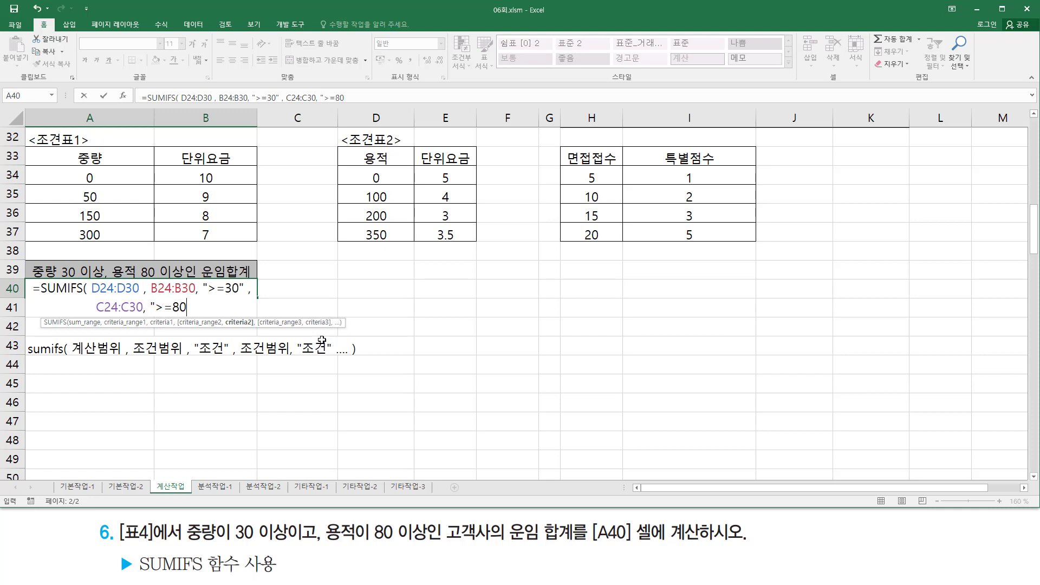
text(")
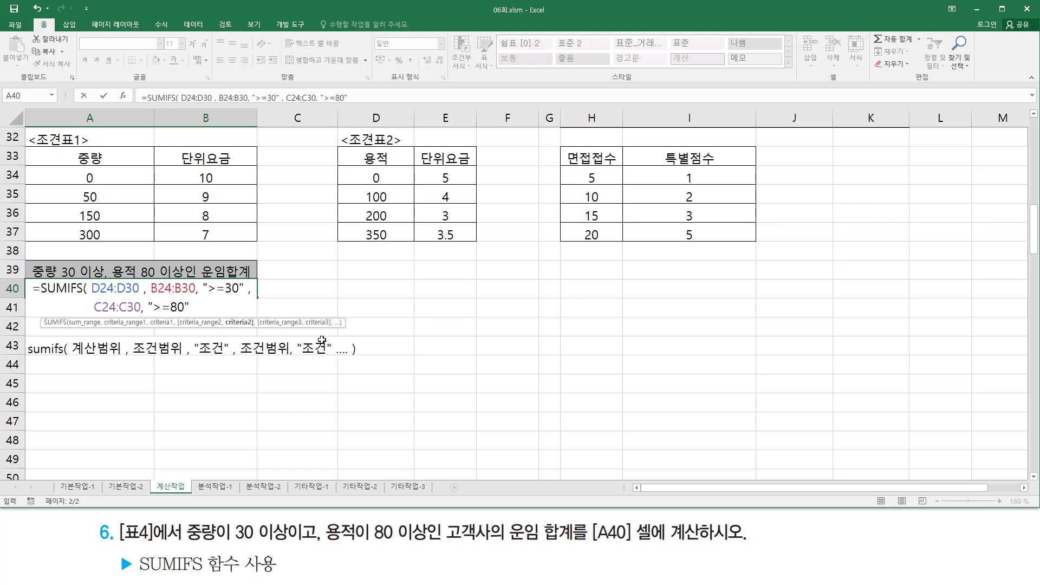
text( ))
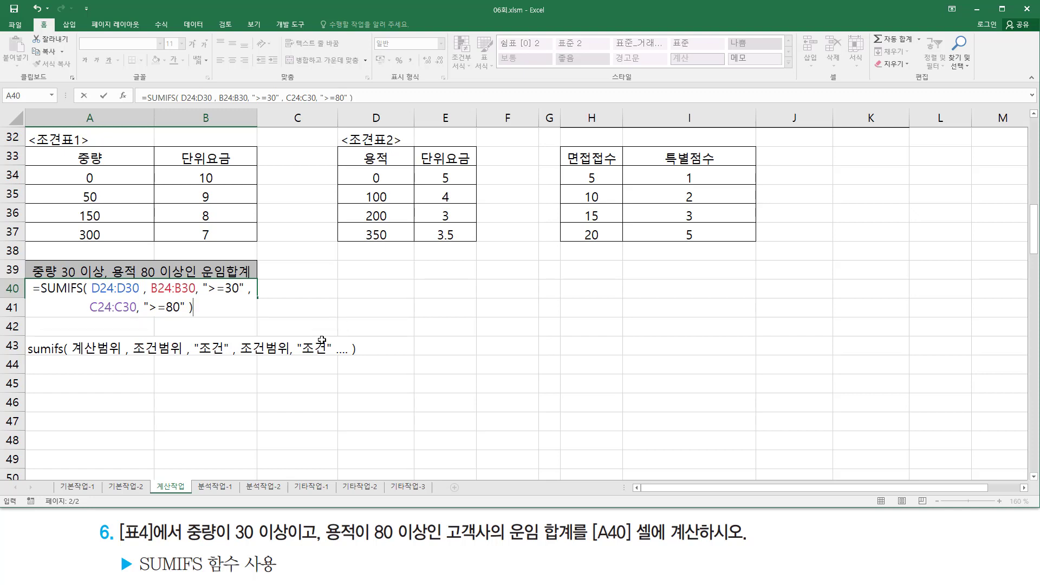
key(Return)
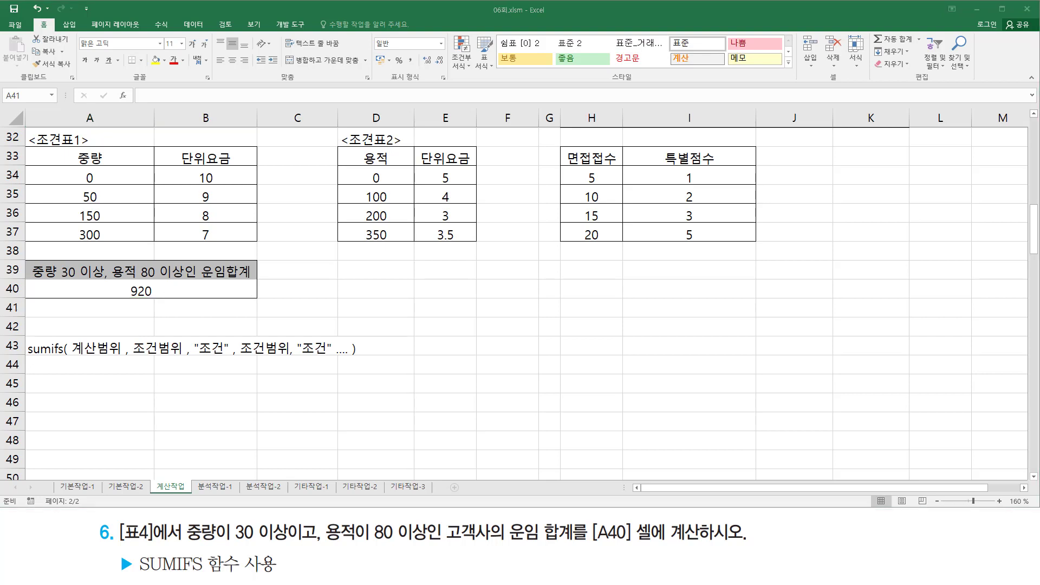
Step: Write =SUMIFS( D24:D30, B24:B30, ">=30", C24:C30, ">=80" ) as visible text in D40 beside the result
click(344, 291)
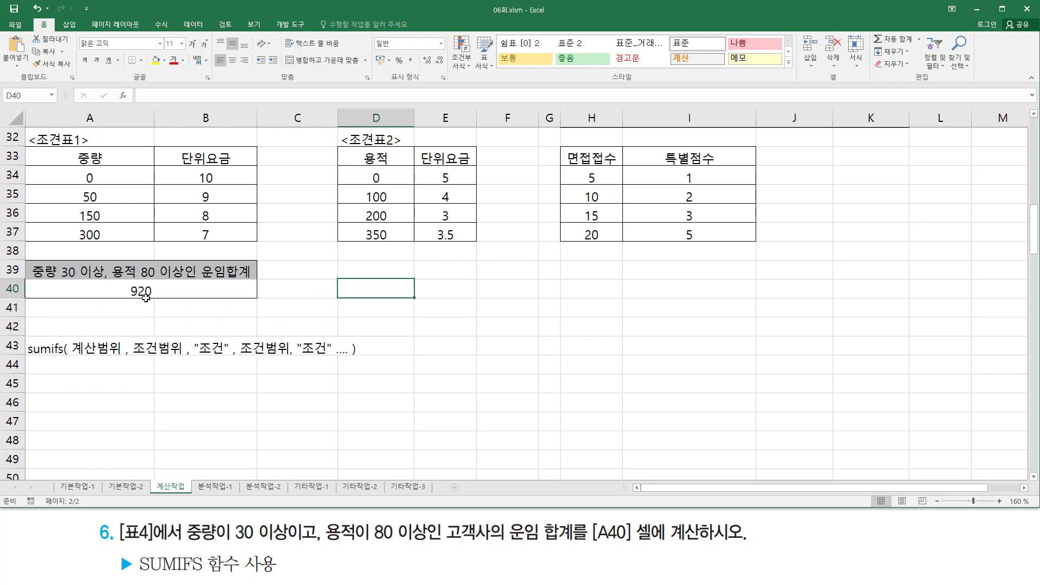
text(=SUMIFS( D24:D30, B24:B30, ">=30", C24:C30, ">=80" ))
key(Return)
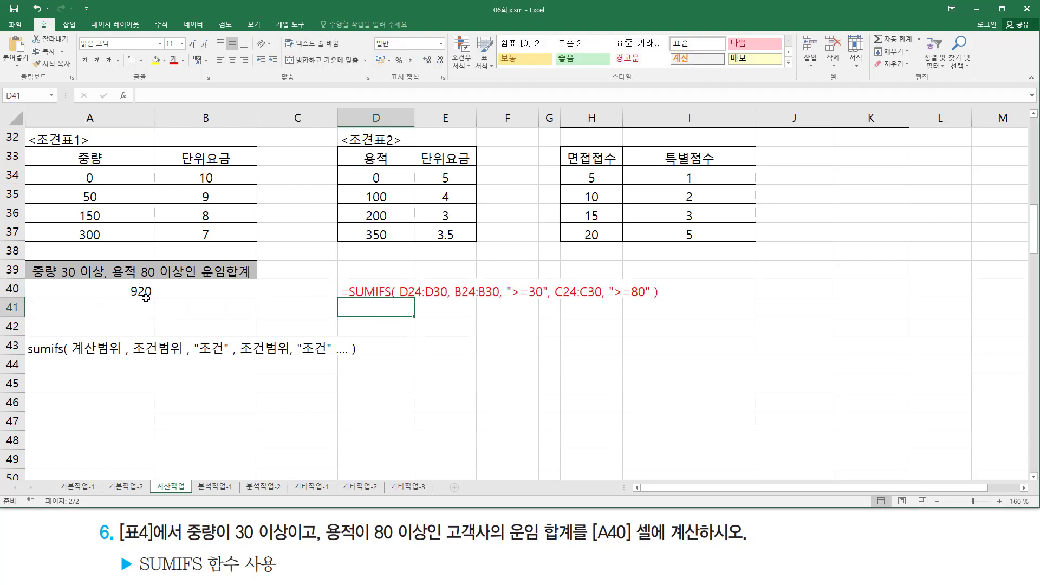
click(512, 379)
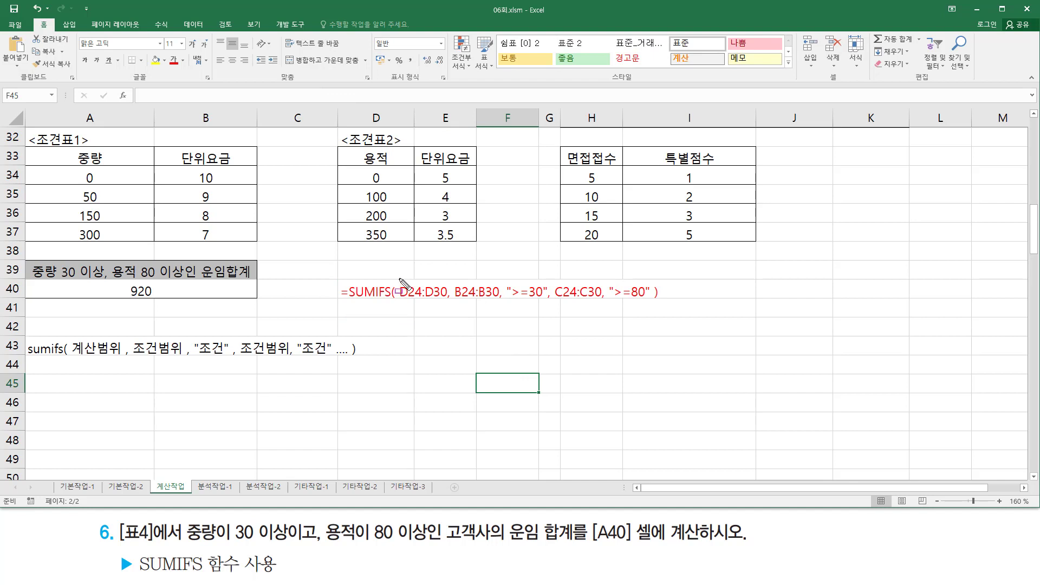
Step: Review the formula text in D40, distinguishing its sum range from the two range-and-condition pairs
drag(399, 278, 447, 307)
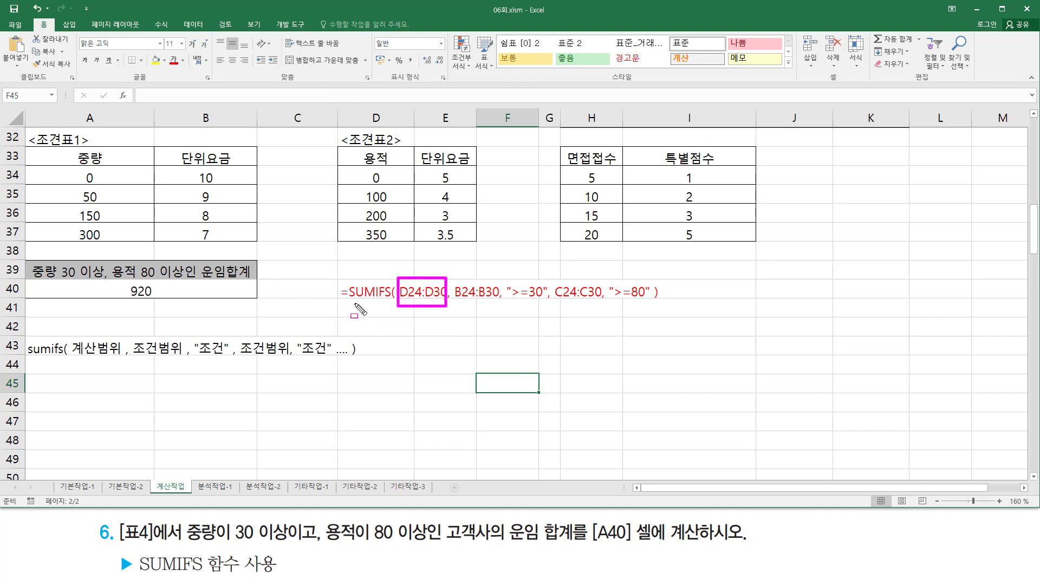
drag(349, 298, 373, 299)
drag(453, 300, 654, 302)
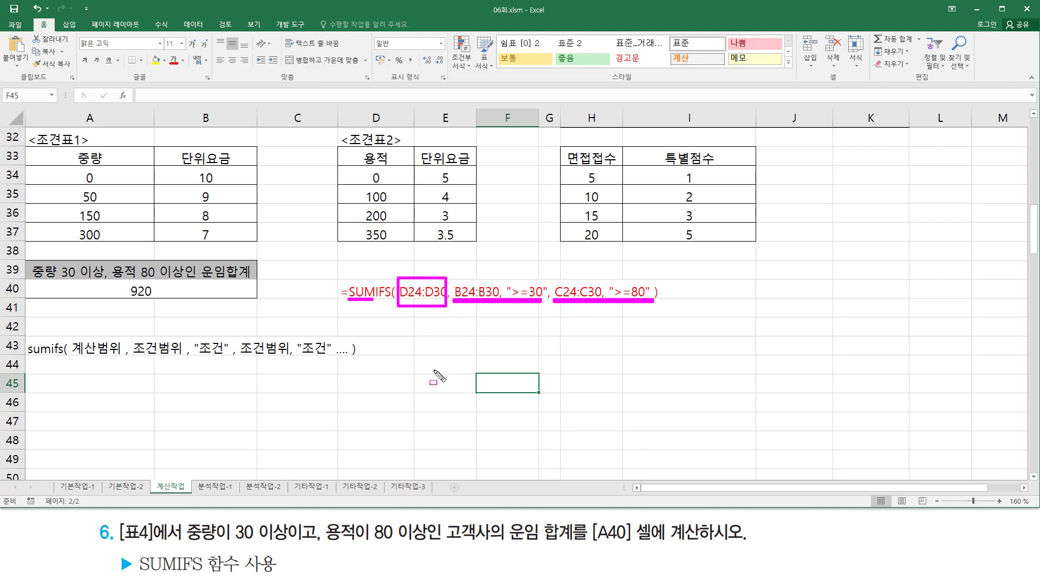
key(Escape)
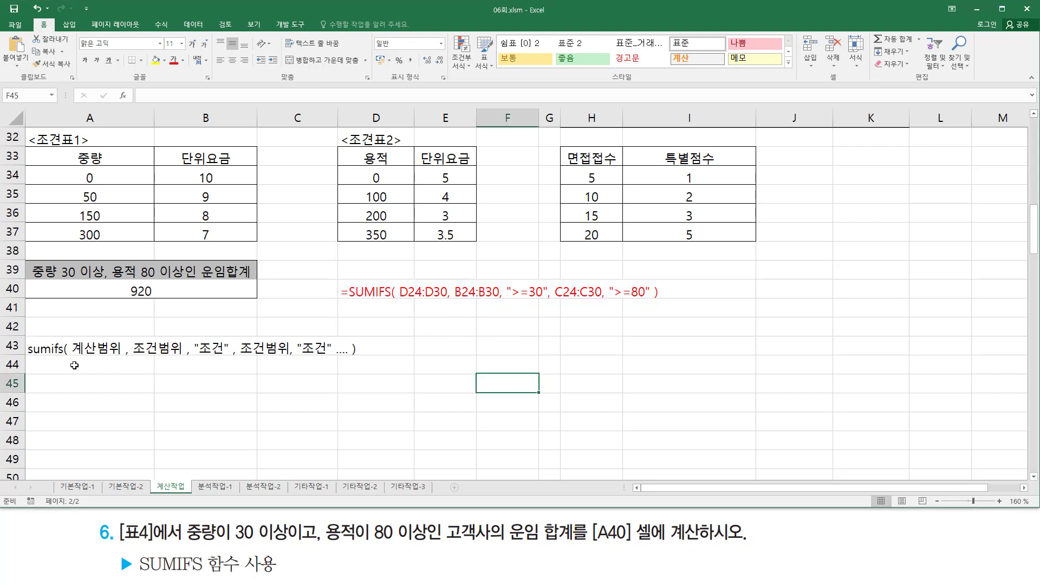
Step: Copy the sumifs syntax note from A43 into A44
click(59, 350)
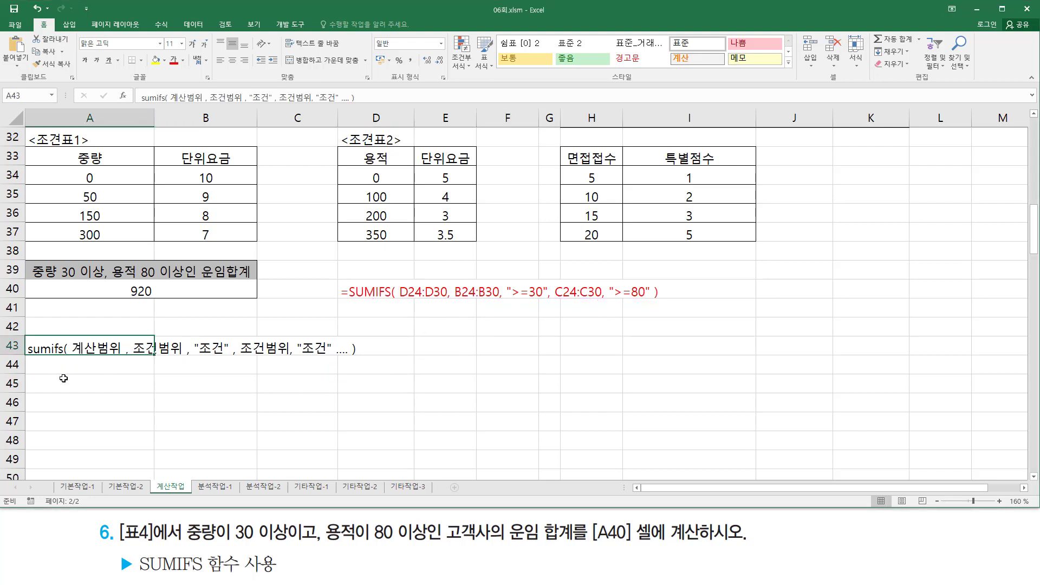
key(ctrl+c)
click(55, 368)
key(ctrl+v)
key(Escape)
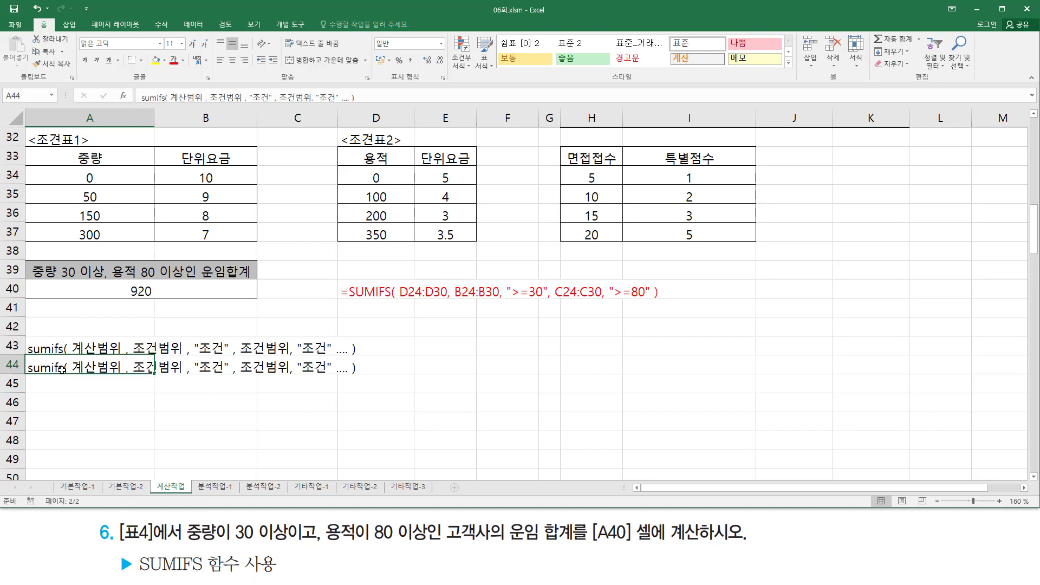
Step: Change the function name in the A44 syntax note to averageifs, keeping its arguments
double_click(55, 367)
key(shift+Home)
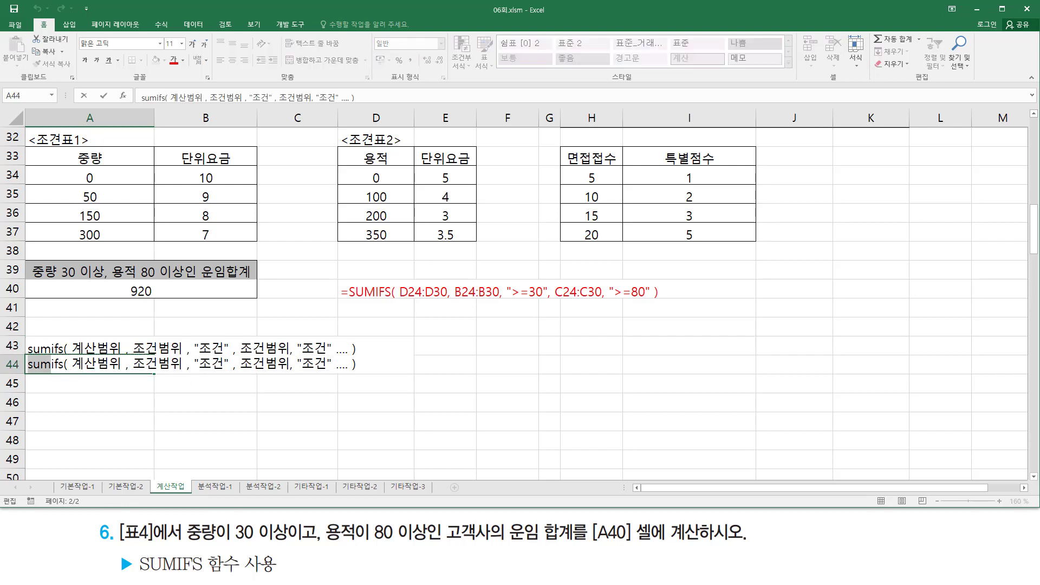
text(ave)
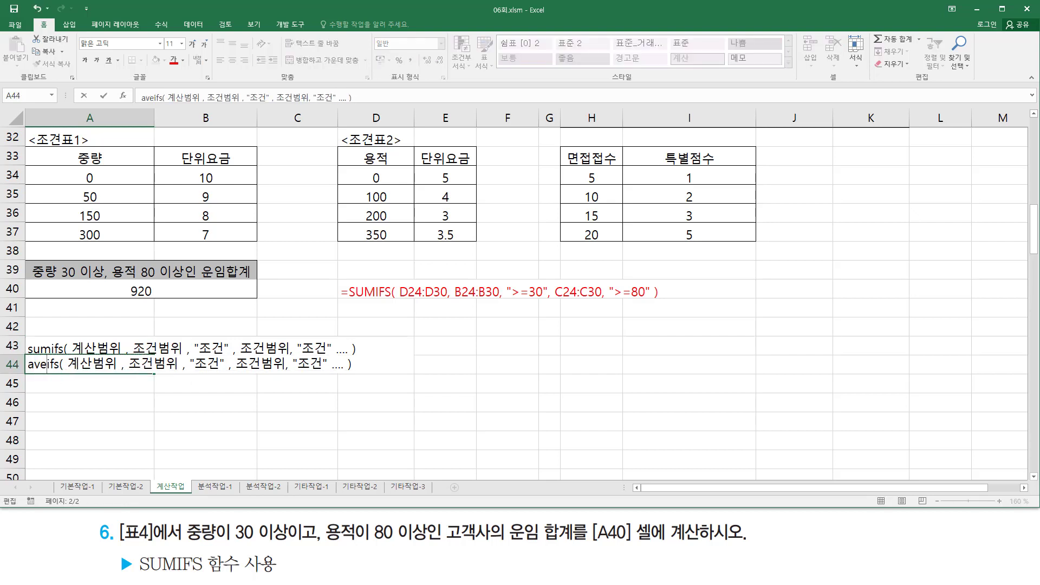
text(rage)
key(Return)
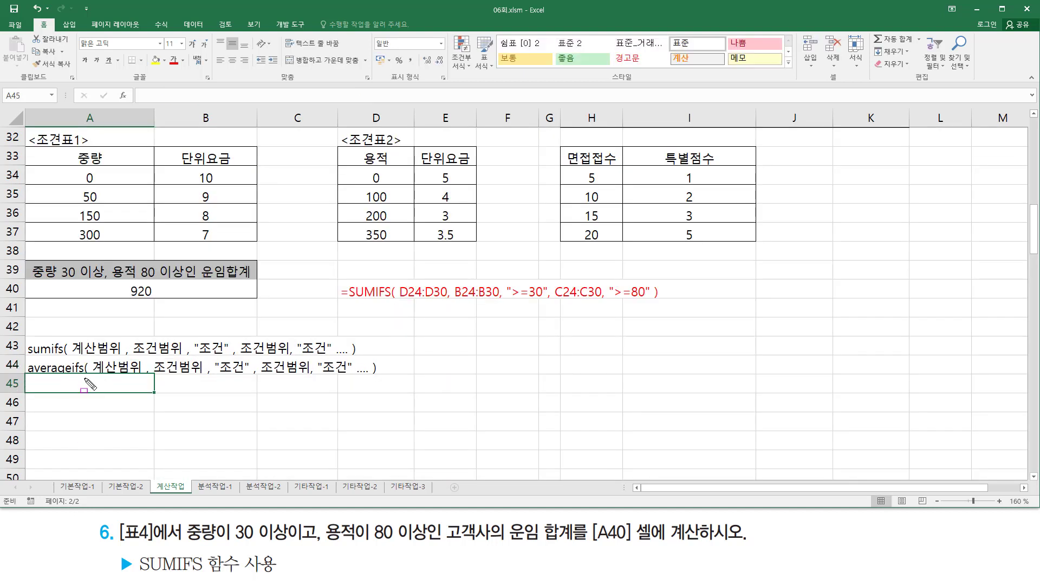
Step: Compare the argument lists of the sumifs and averageifs syntax notes in A43 and A44
drag(88, 376, 374, 378)
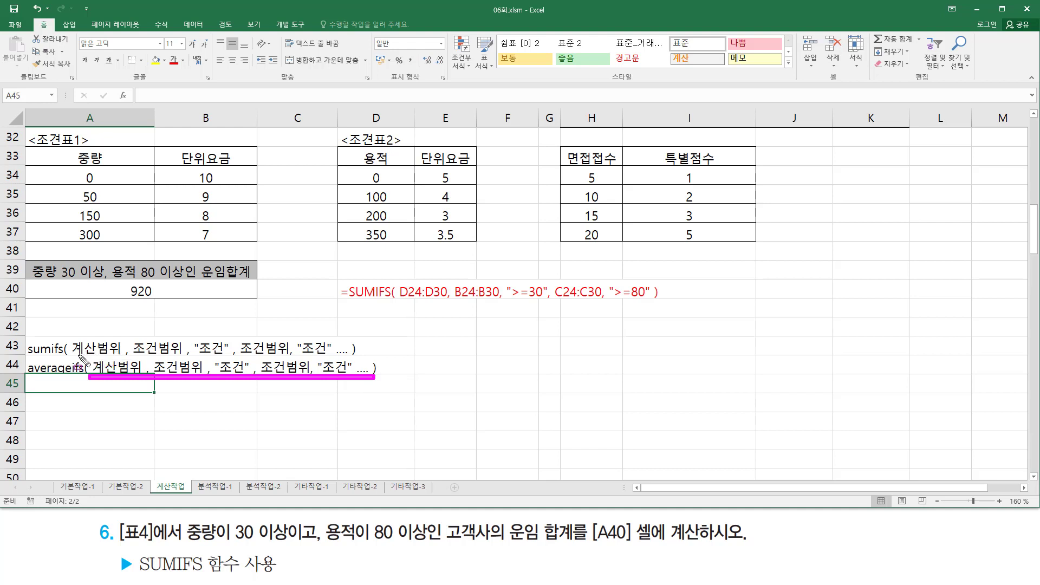
drag(64, 357, 358, 358)
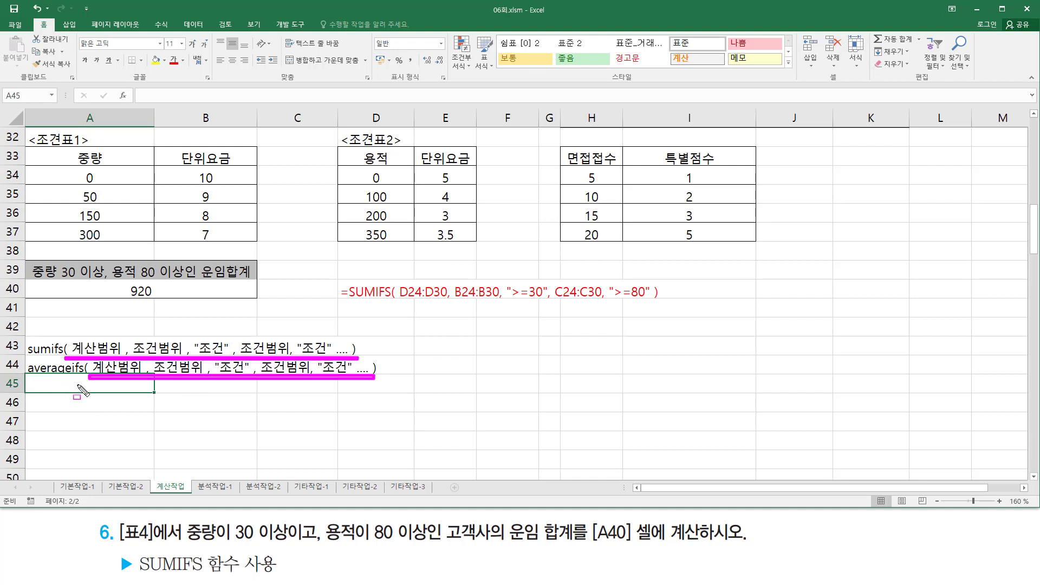
key(Escape)
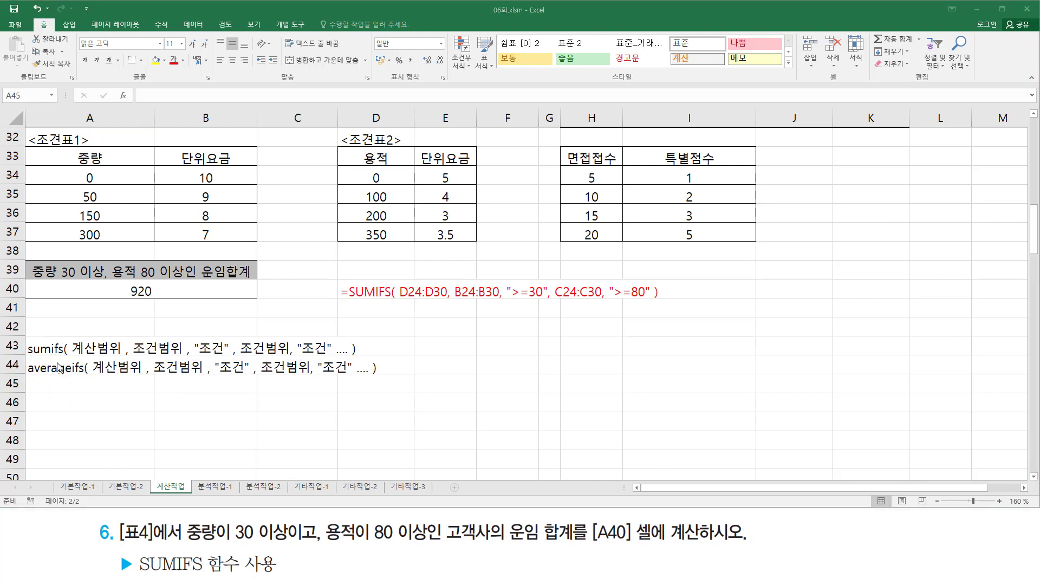
Step: Copy the sumifs syntax note from A43 into A42 and change its function name to countifs
click(54, 347)
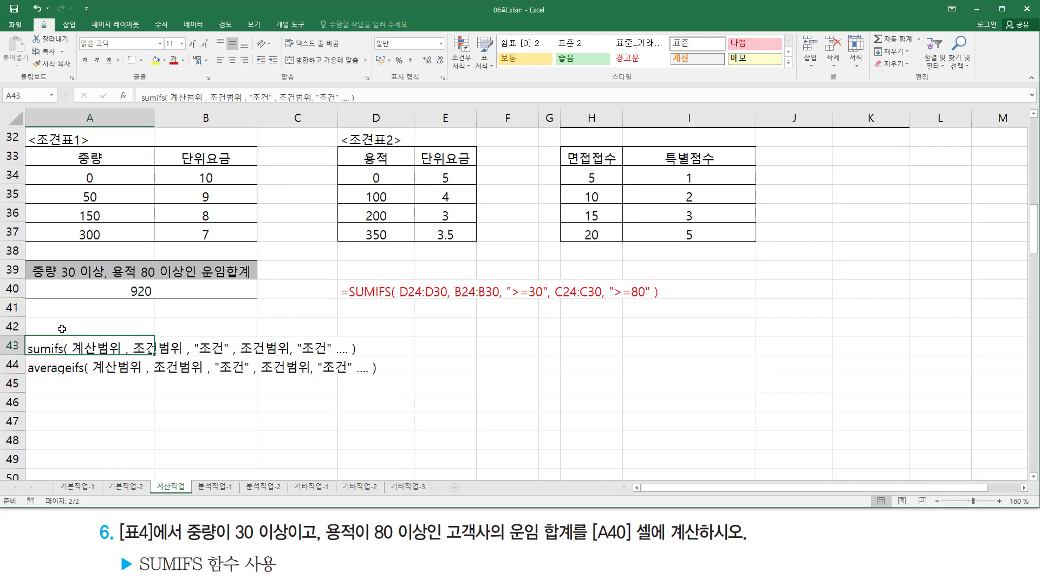
key(ctrl+c)
click(58, 326)
key(ctrl+v)
key(Escape)
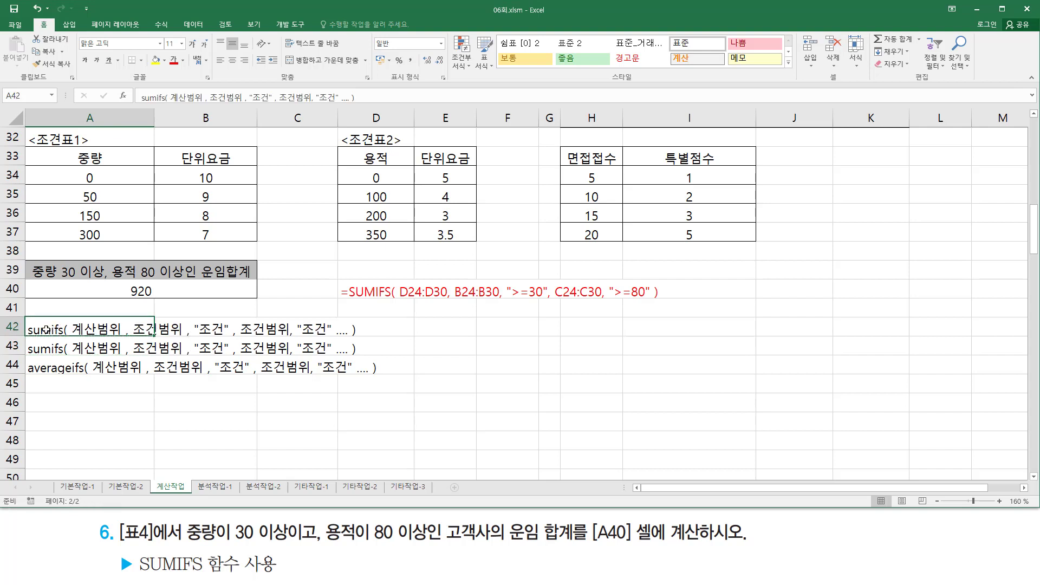
double_click(48, 329)
drag(49, 329, 27, 328)
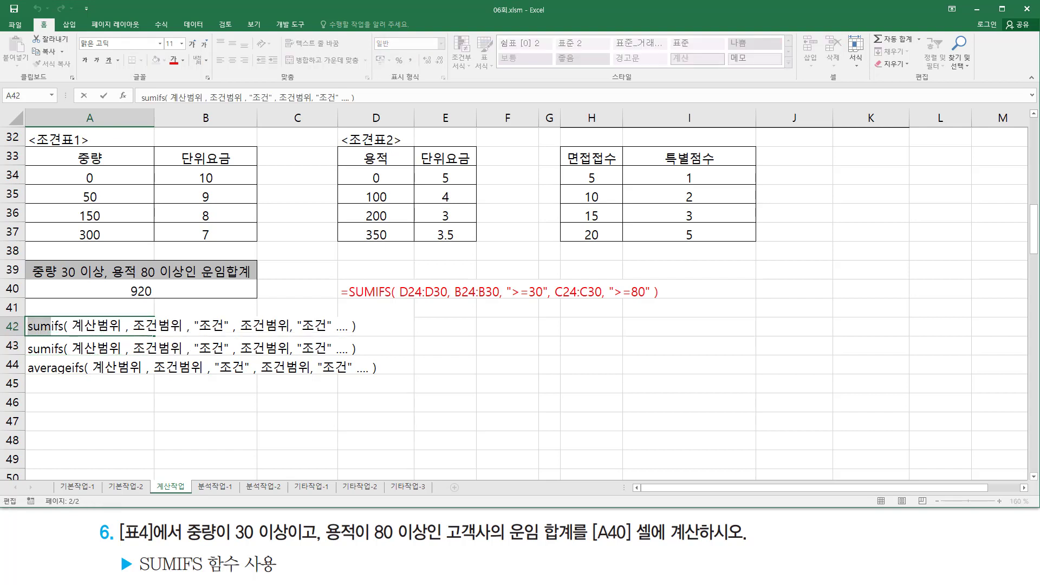
text(count)
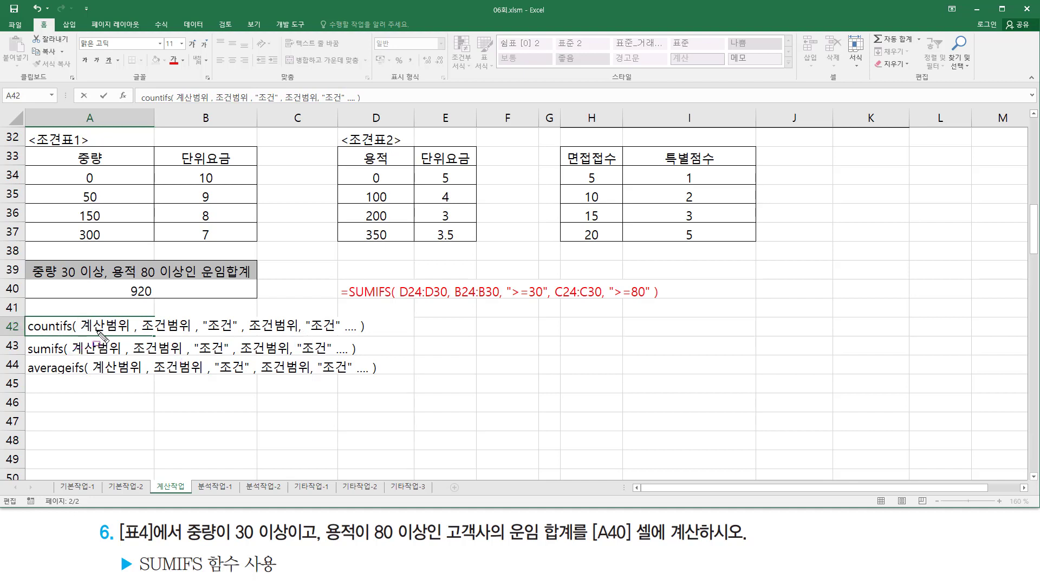
Step: Remove the 계산범위 argument and its comma from the countifs note in A42, leaving only the 조건범위 and "조건" pairs
drag(77, 325, 129, 325)
key(Escape)
click(80, 330)
key(Delete)
key(Delete)
key(Delete)
key(Delete)
key(Delete)
key(Delete)
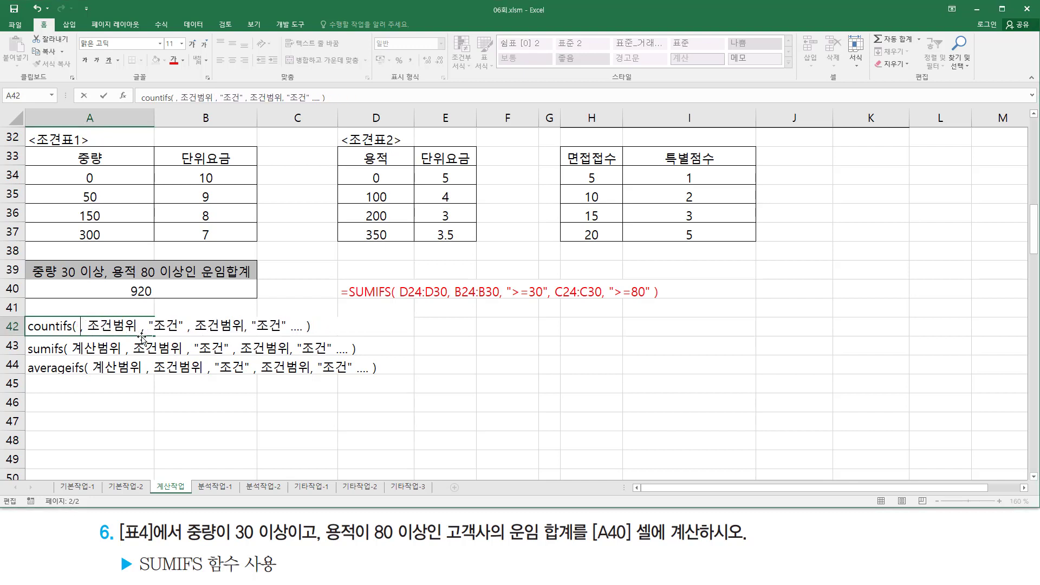
key(Delete)
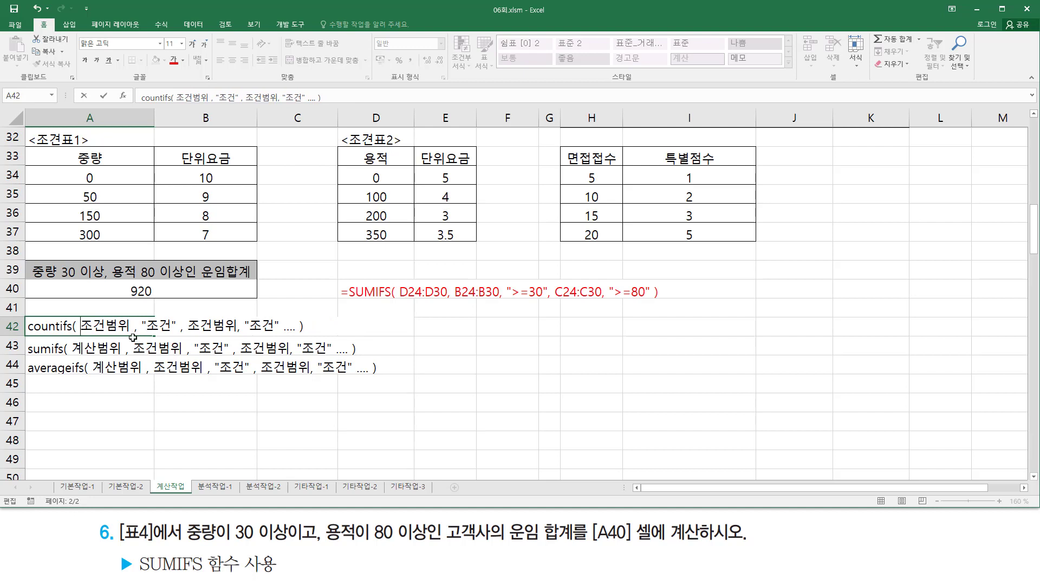
key(Return)
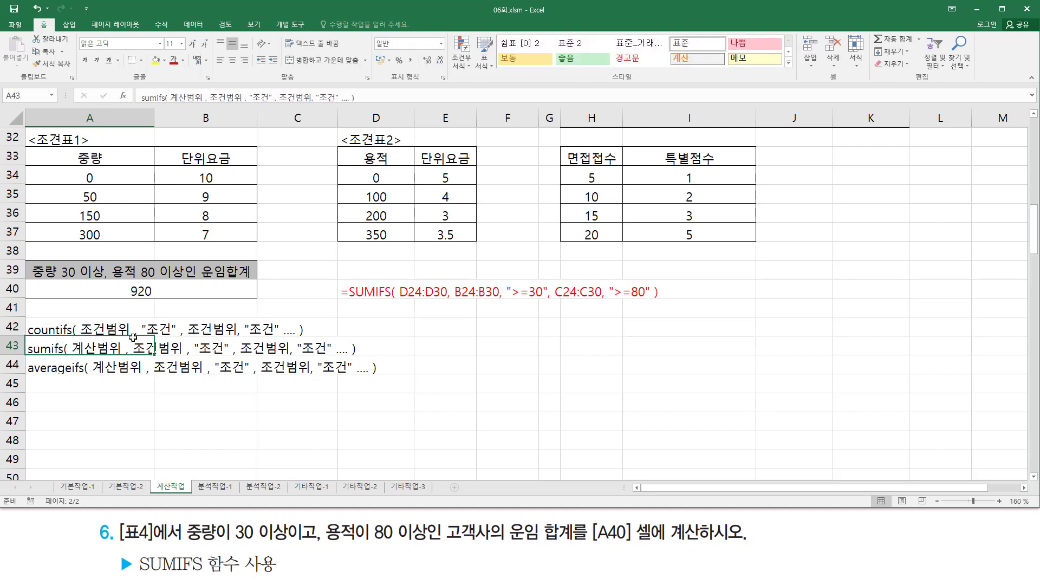
Step: Compare the countifs, sumifs and averageifs notes in A42:A44, examining their range-and-condition pairs and where 계산범위 is used
click(81, 440)
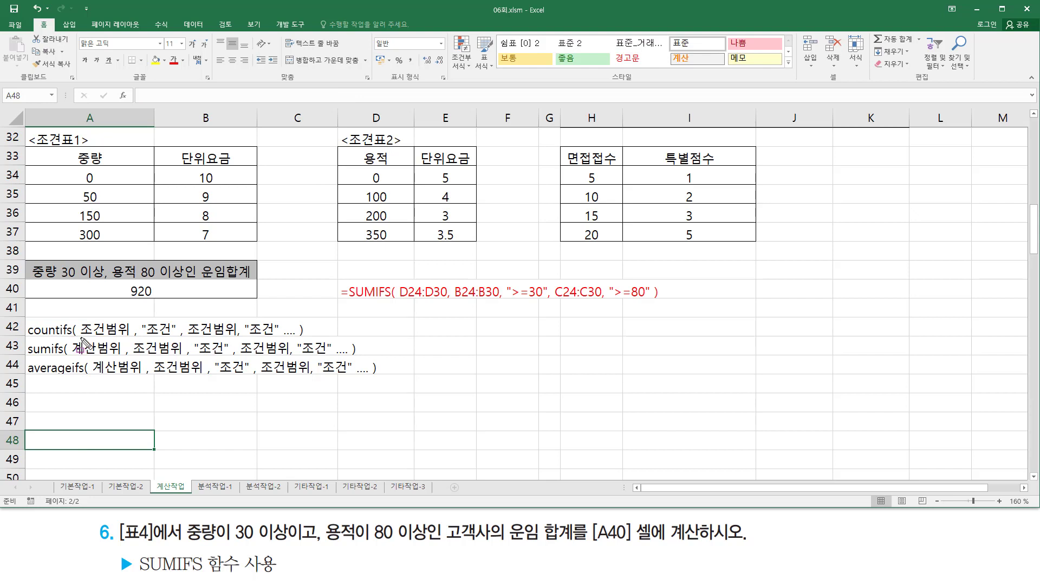
drag(80, 337, 271, 335)
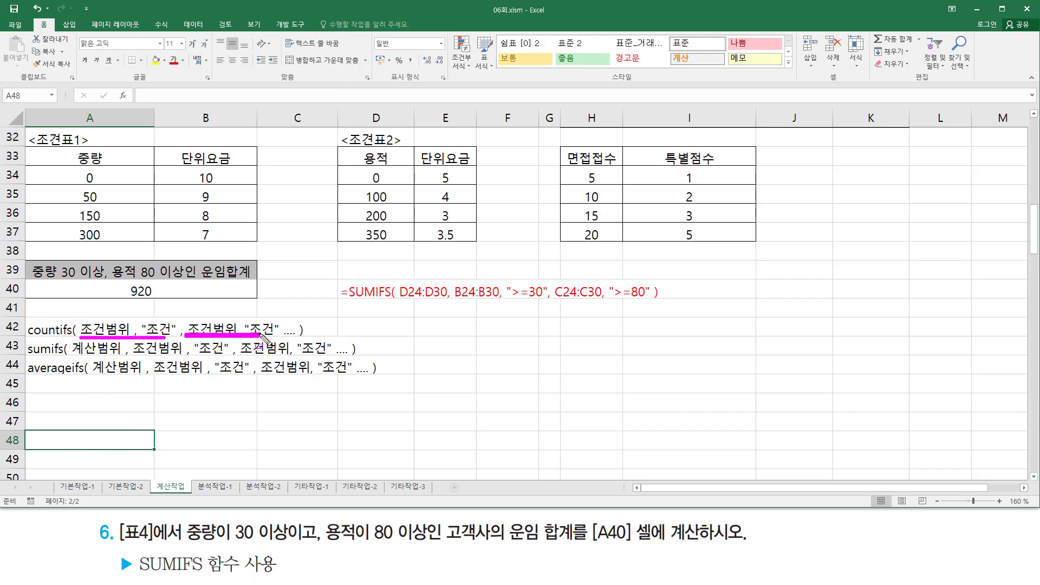
drag(141, 356, 223, 357)
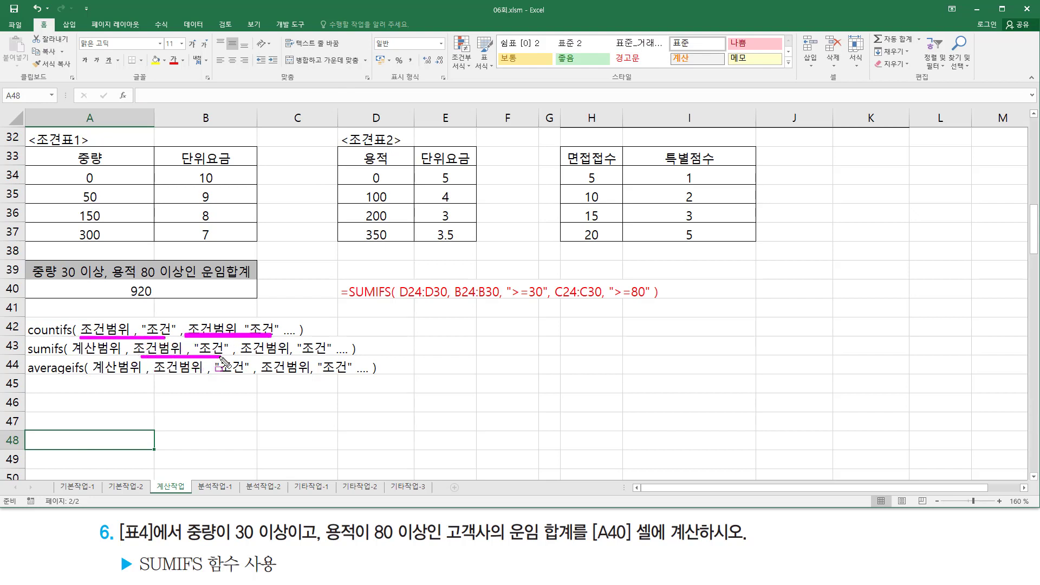
mouse_move(157, 379)
mouse_down()
mouse_move(239, 378)
mouse_move(329, 356)
mouse_up()
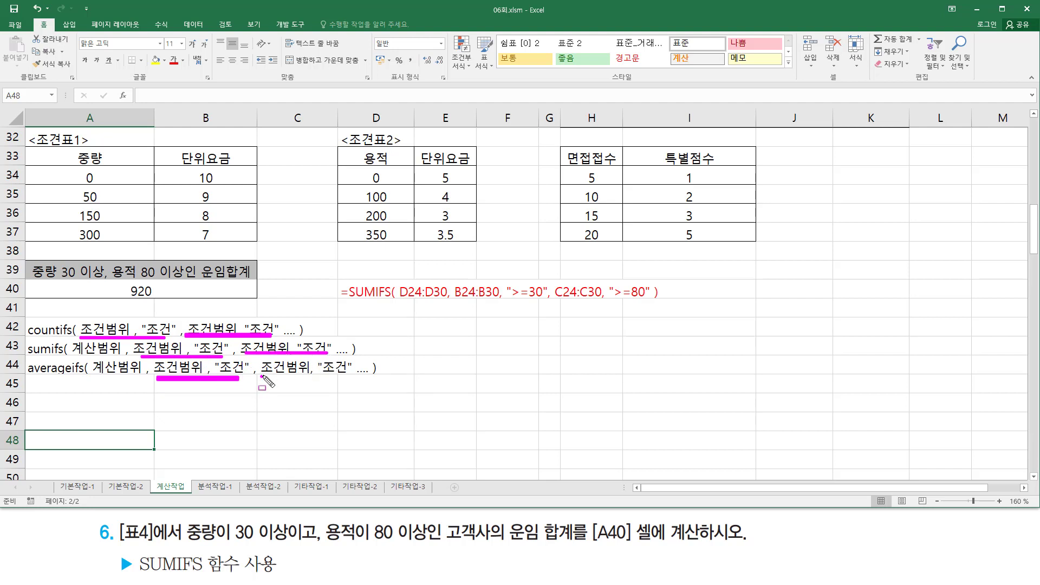
drag(261, 378, 352, 377)
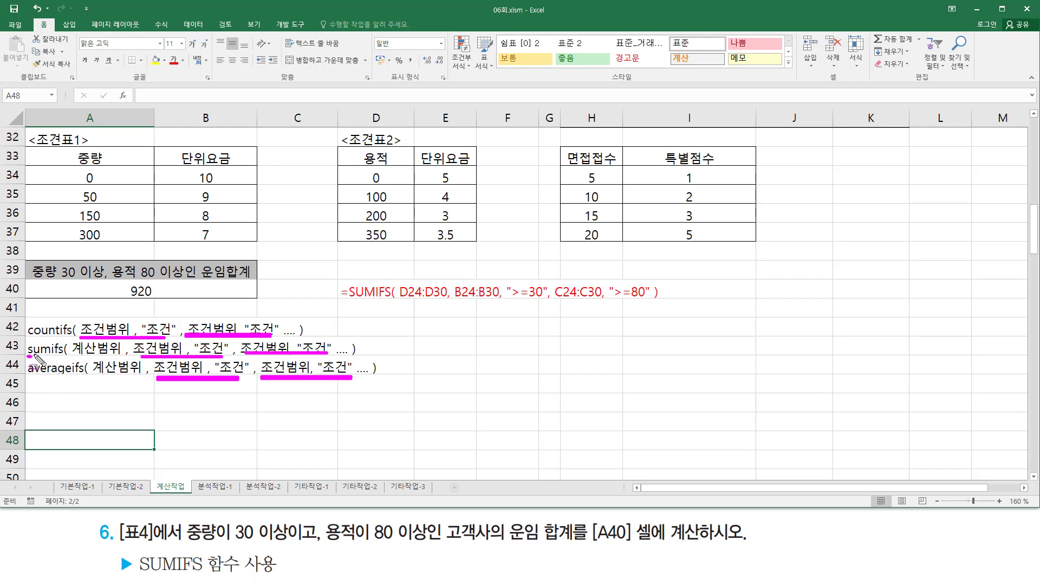
mouse_move(28, 356)
mouse_down()
mouse_move(50, 356)
mouse_move(71, 376)
mouse_up()
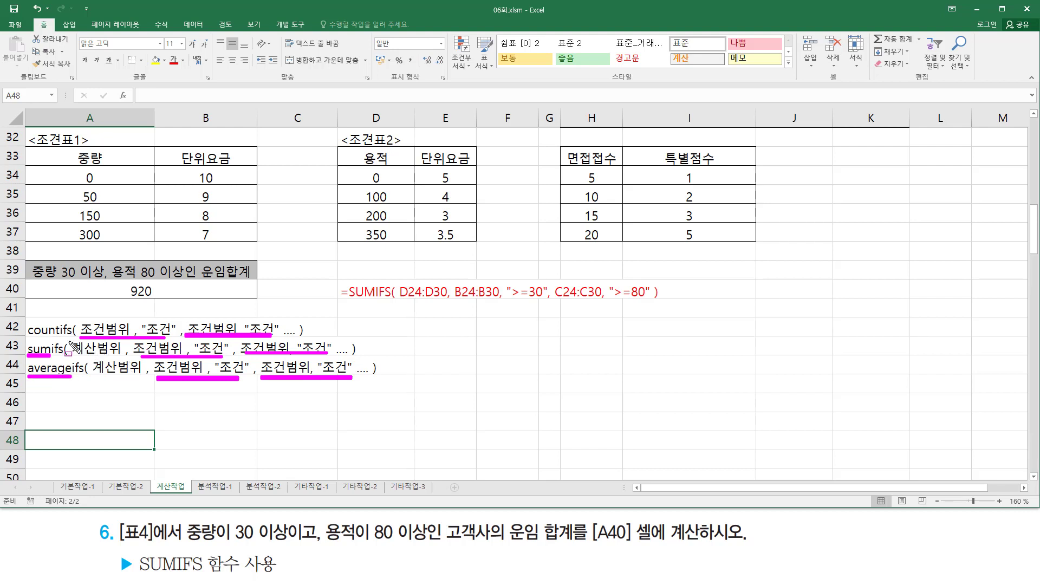
mouse_move(70, 342)
mouse_down()
mouse_move(123, 357)
mouse_move(123, 342)
mouse_move(89, 376)
mouse_move(140, 359)
mouse_move(142, 377)
mouse_up()
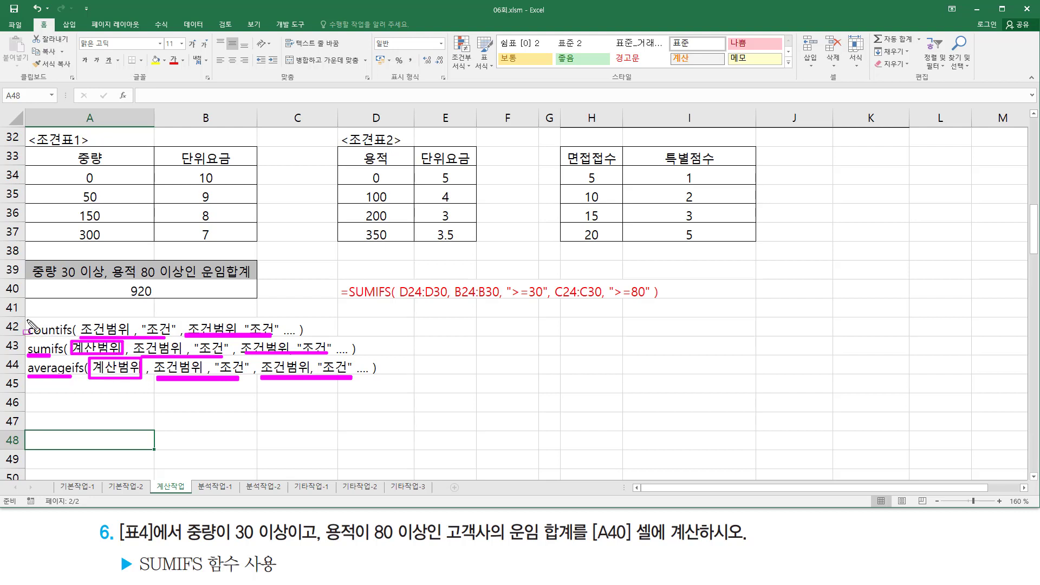
drag(27, 319, 64, 338)
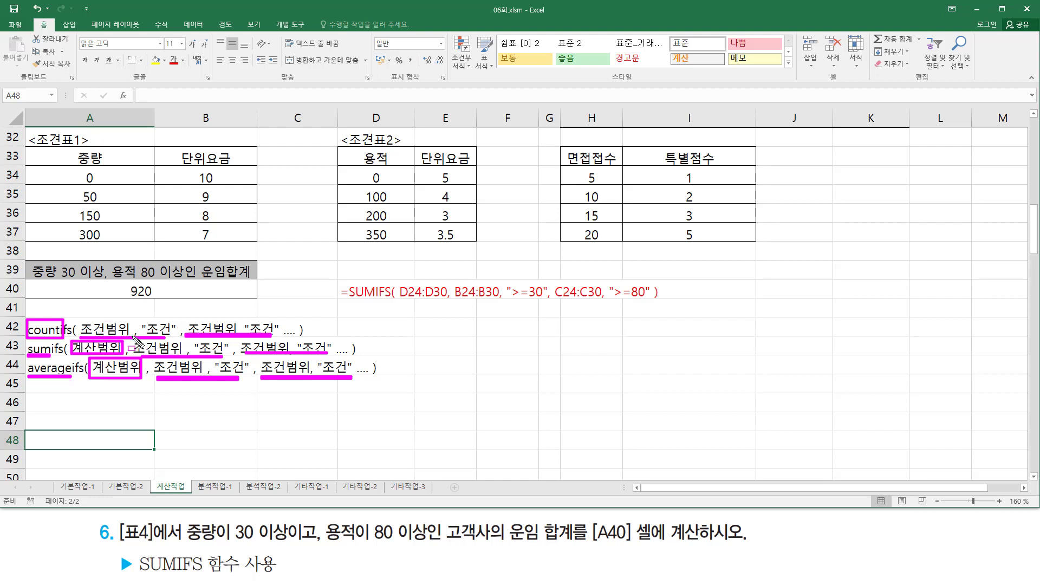
key(Escape)
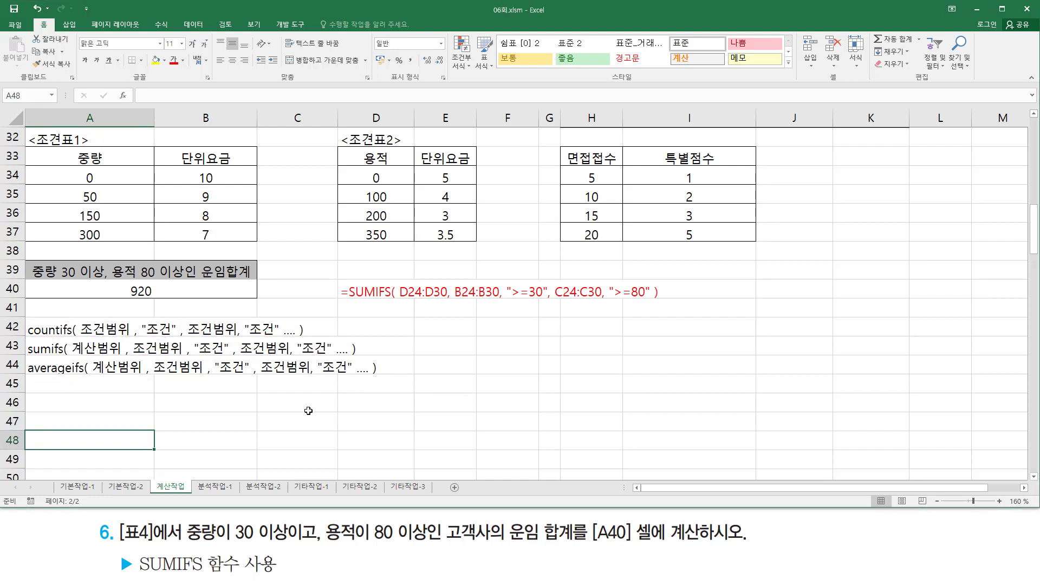
click(213, 404)
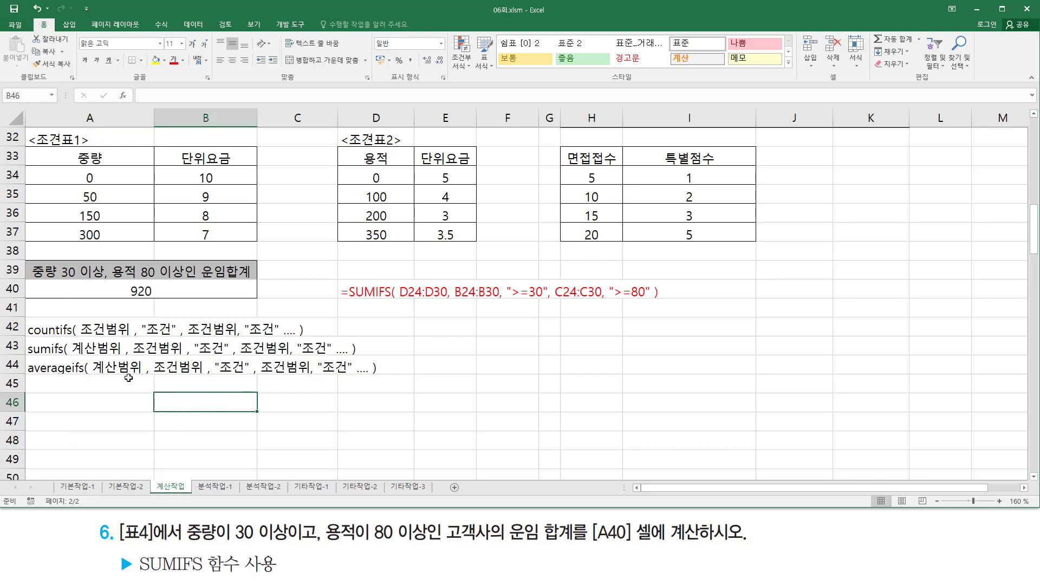
key(ctrl+2)
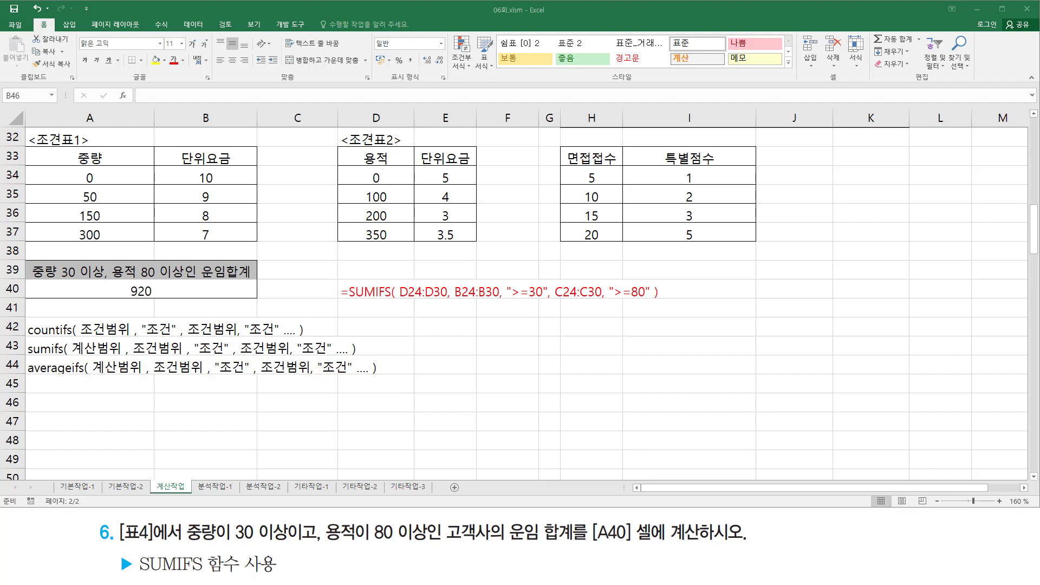